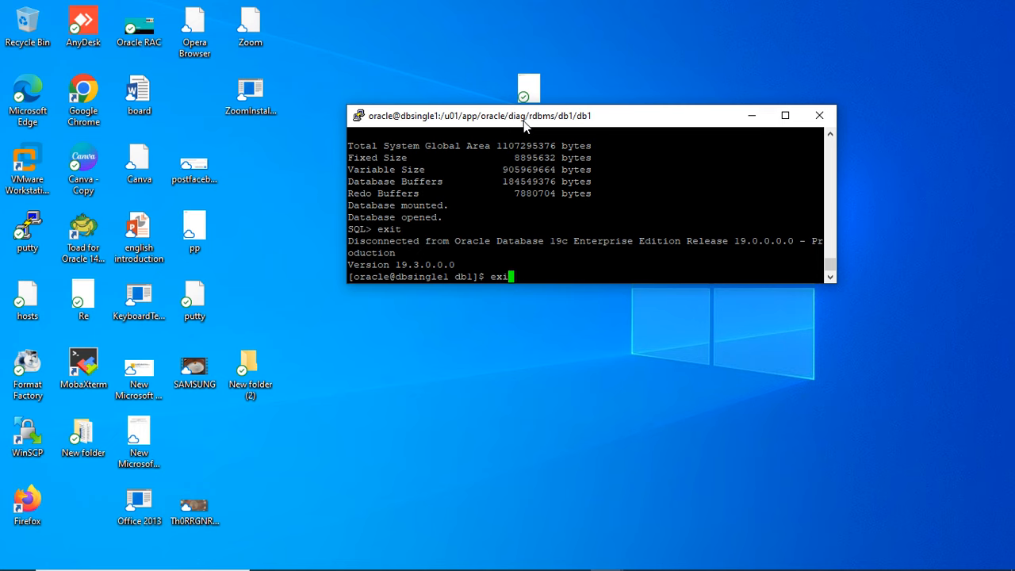
- Start SQL*Plus from the database server's shell with sqlplus / as sysdba
text(sqlplus / as sysdba)
key(Return)
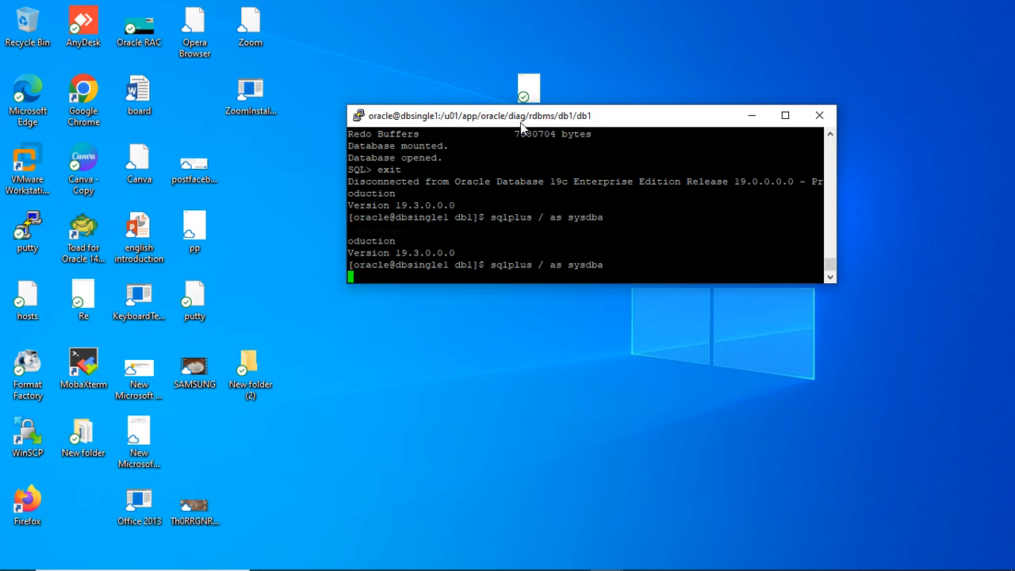
- Abort the database instance with shutdown abort; and exit SQL*Plus
text(shutdown abort;)
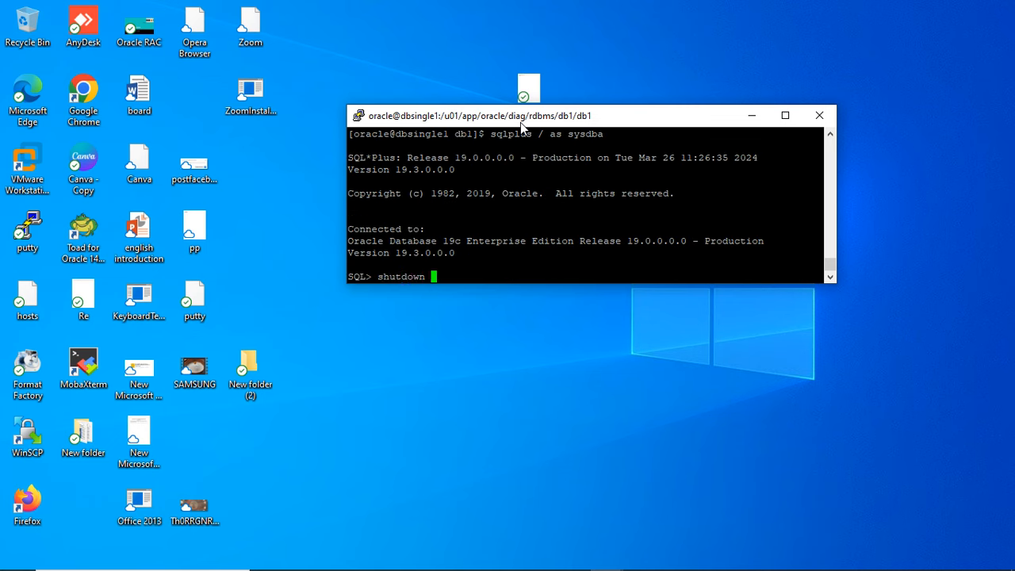
key(Return)
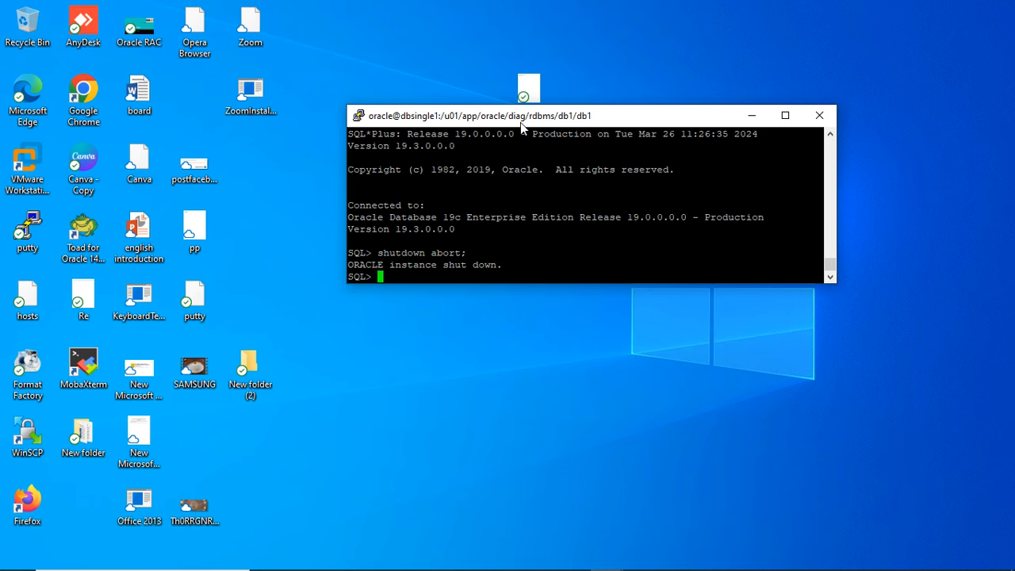
text(exit)
key(Return)
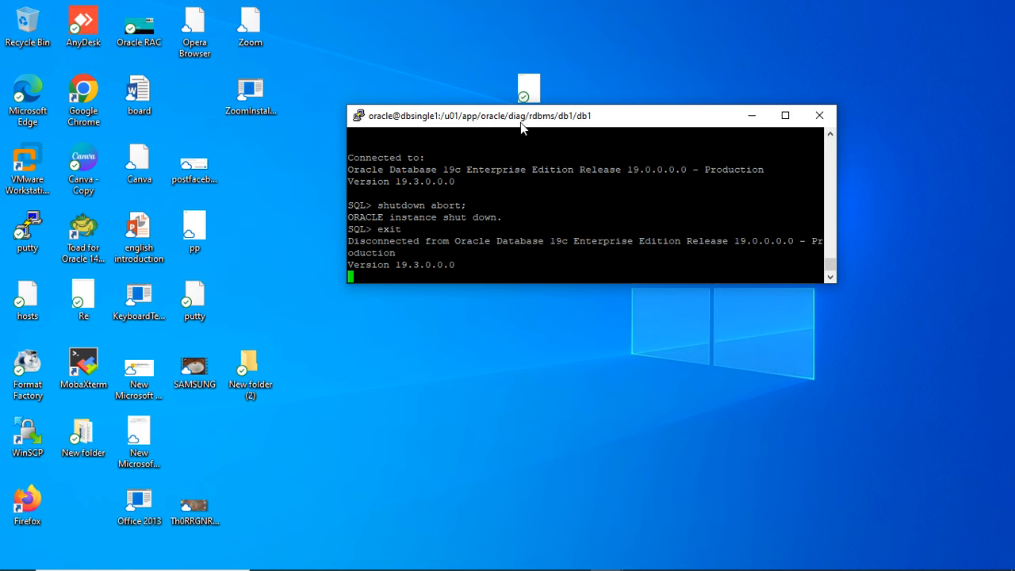
- Check whether the database's smon process is running with ps -ef|grep smon
text(ps -ef|grep)
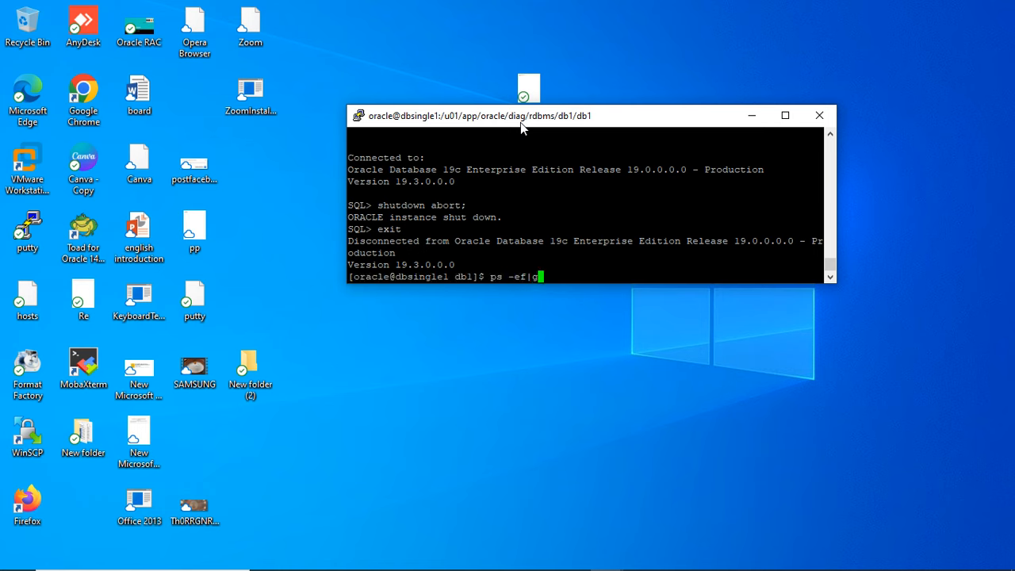
key(BackSpace)
text(p smon)
key(Return)
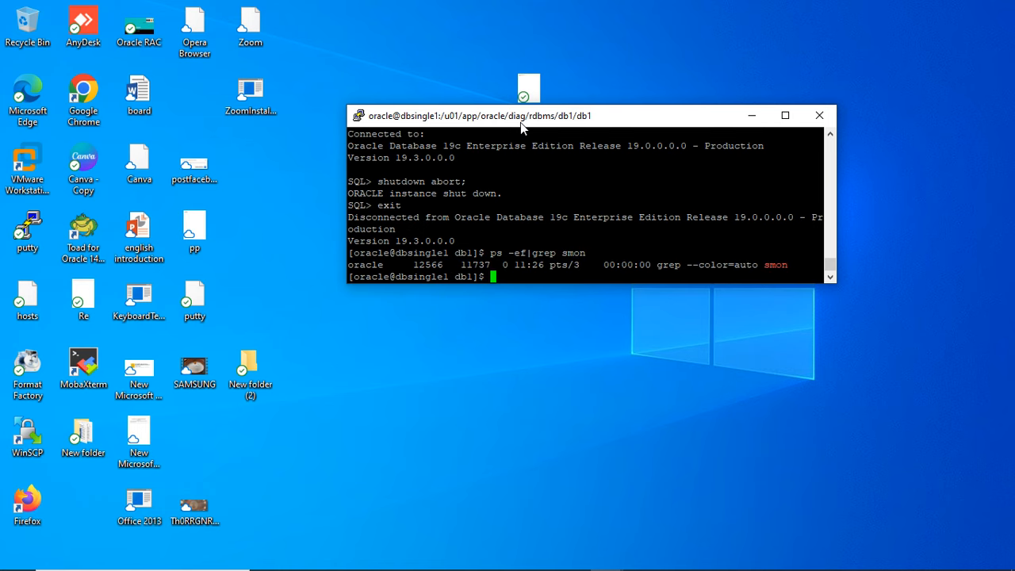
- Rerun the process check filtered on the listener with ps -ef|grep lns
key(Up)
key(BackSpace)
key(BackSpace)
key(BackSpace)
key(BackSpace)
text(lns)
key(Return)
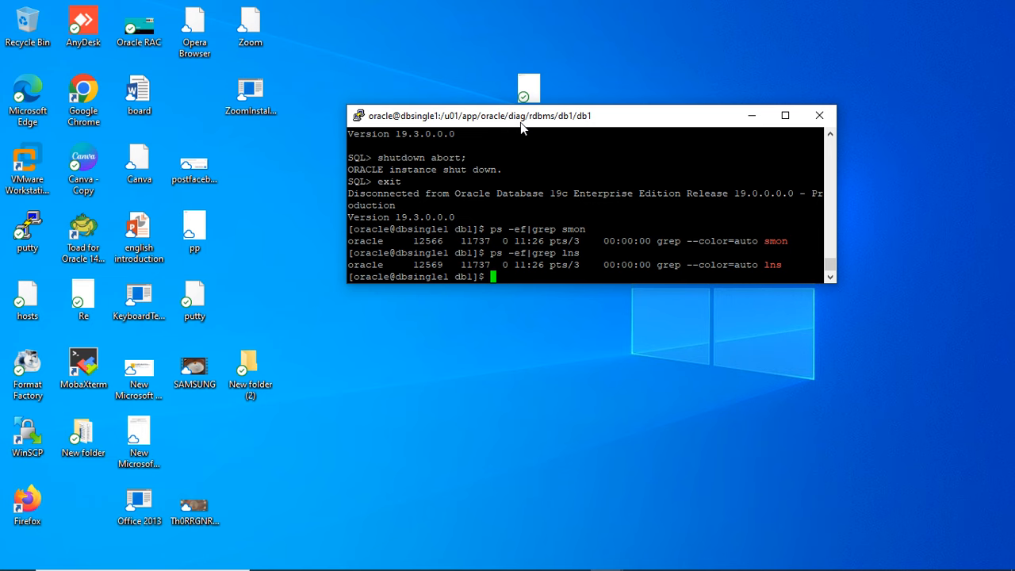
- Try to power down the server with shutdown -h now, and exit the terminal session
text(shutdown -h now)
key(Return)
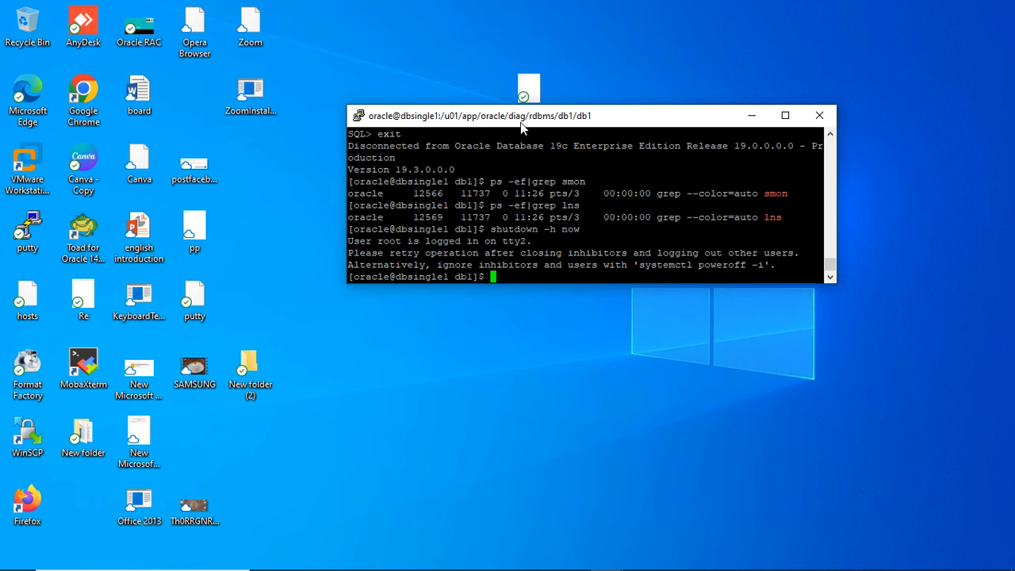
text(exit)
key(Return)
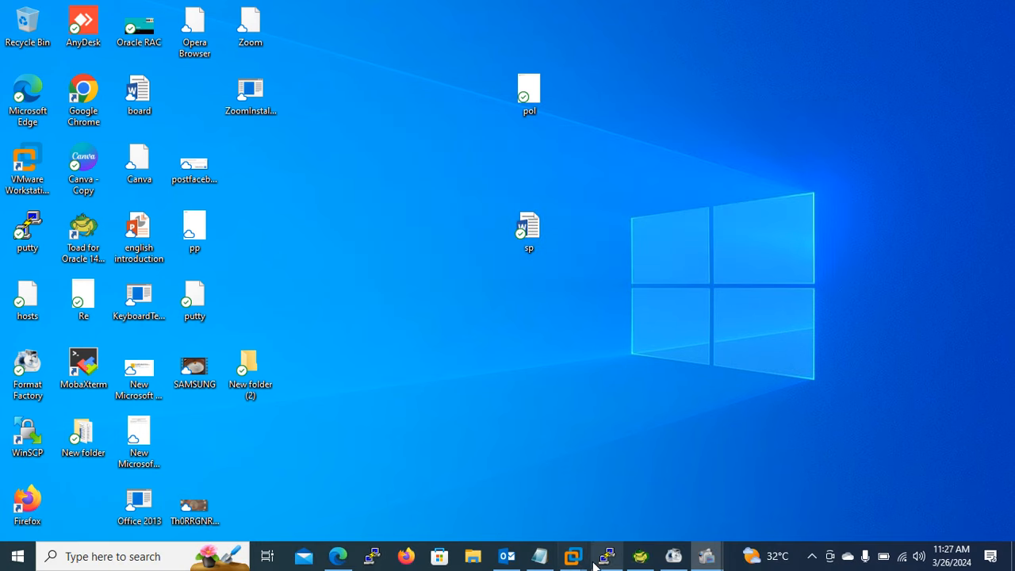
- Switch to VMware Workstation, power off the DBSINGLE virtual machine, and minimize the window
mouse_move(572, 555)
click(640, 494)
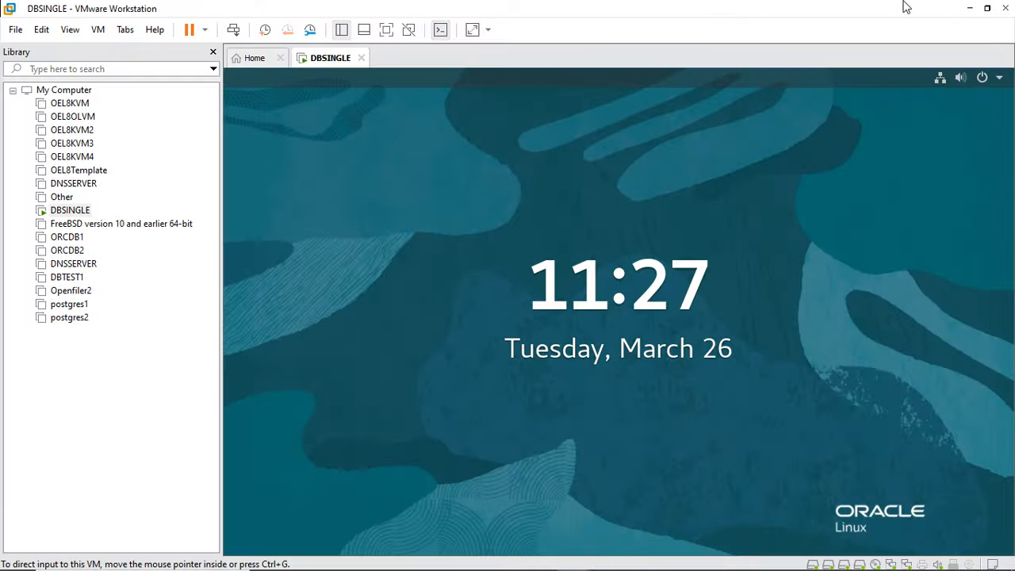
right_click(330, 61)
mouse_move(401, 96)
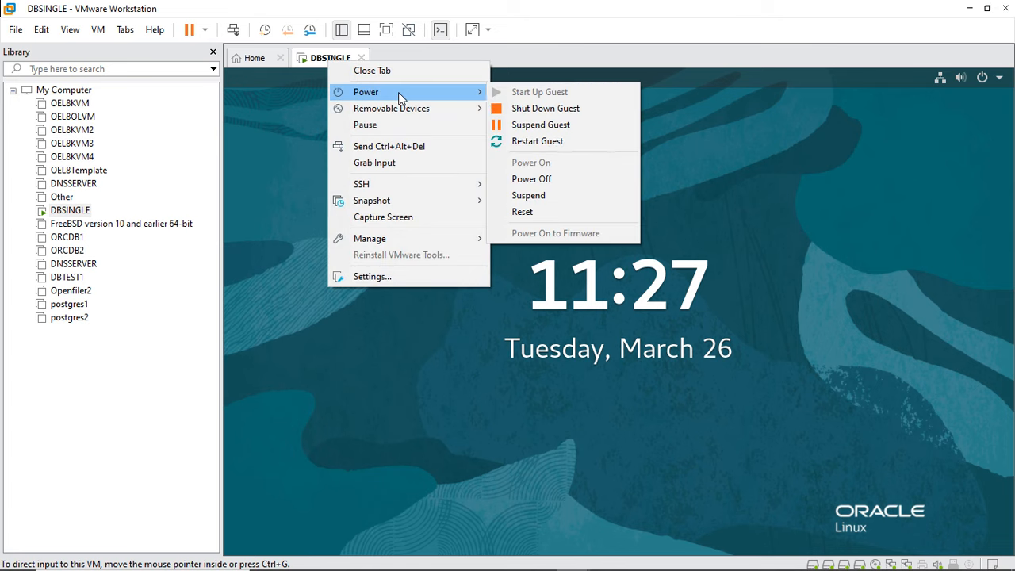
click(569, 178)
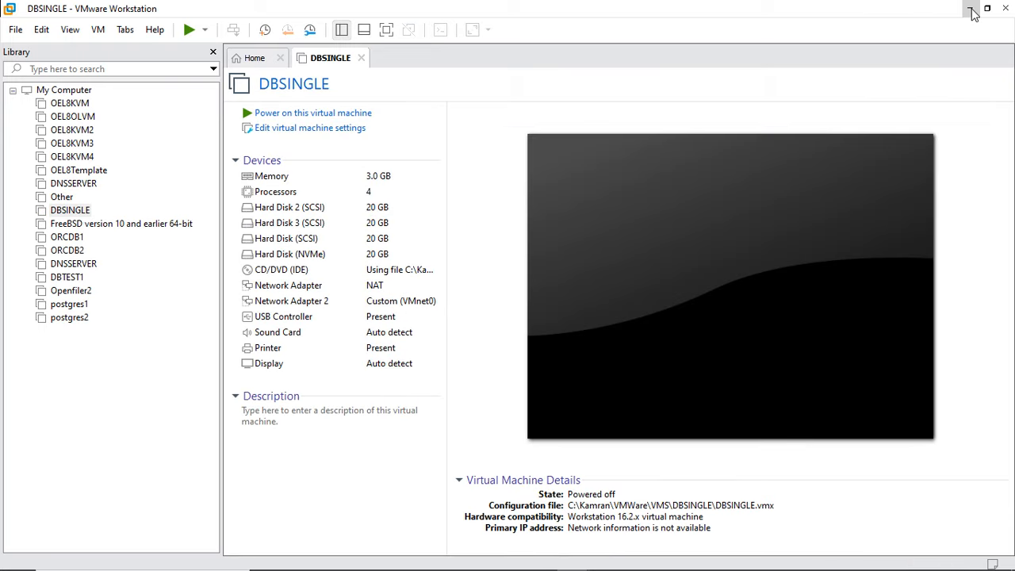
click(961, 9)
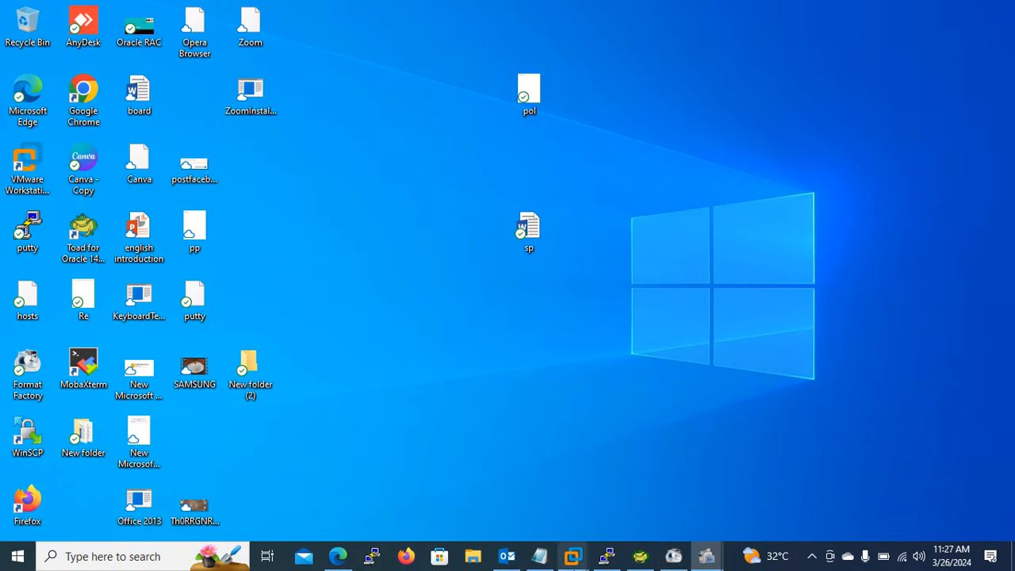
- Switch to Toad for Oracle and start a new connection using the saved 192.168.18.150:1521/DB1 login
click(640, 556)
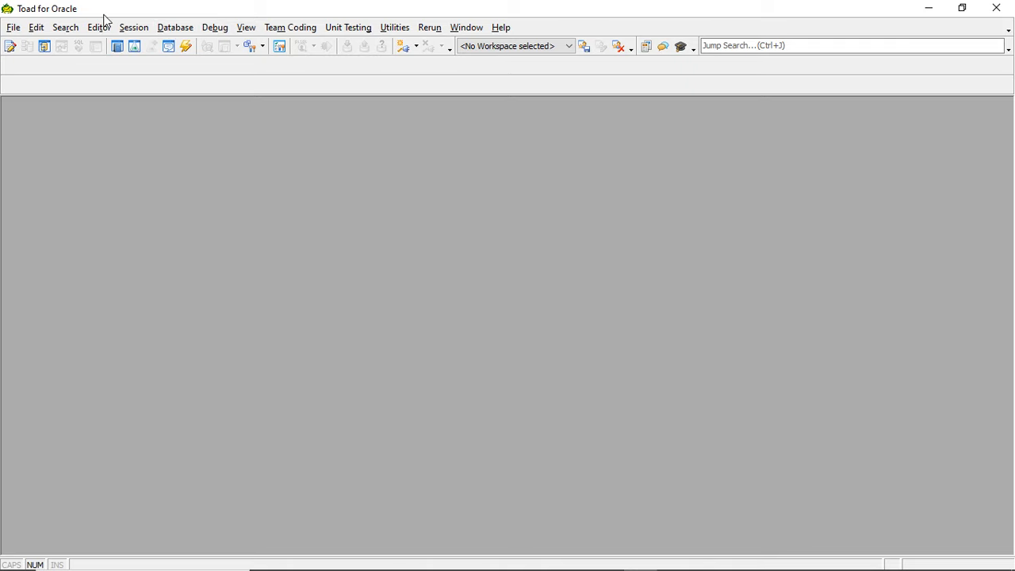
click(133, 29)
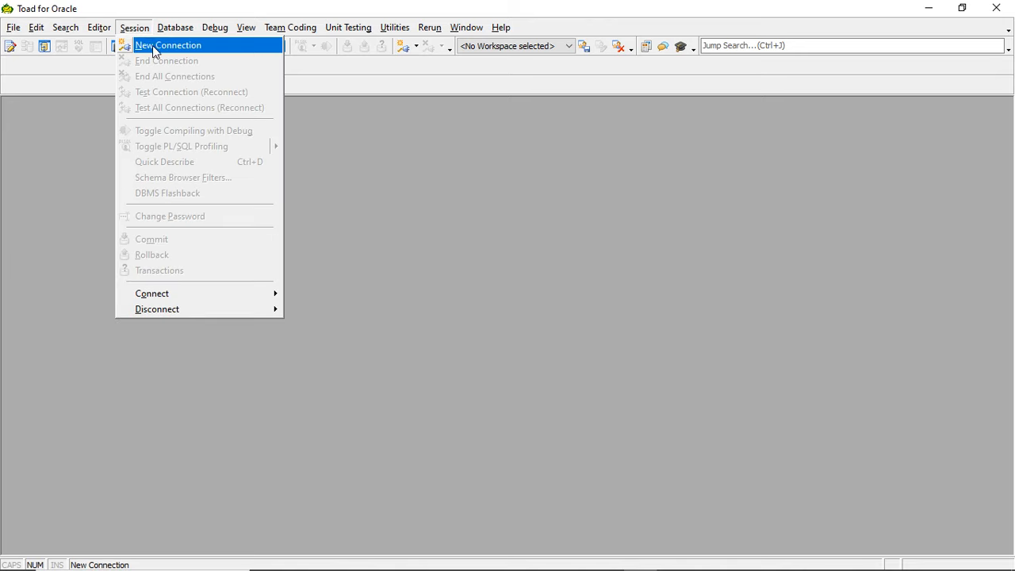
click(156, 48)
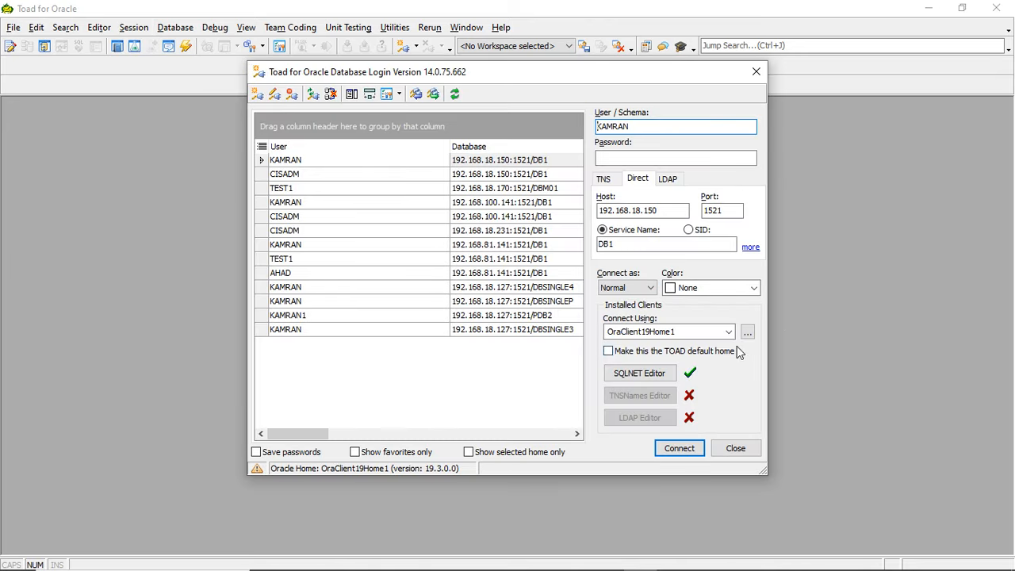
click(525, 163)
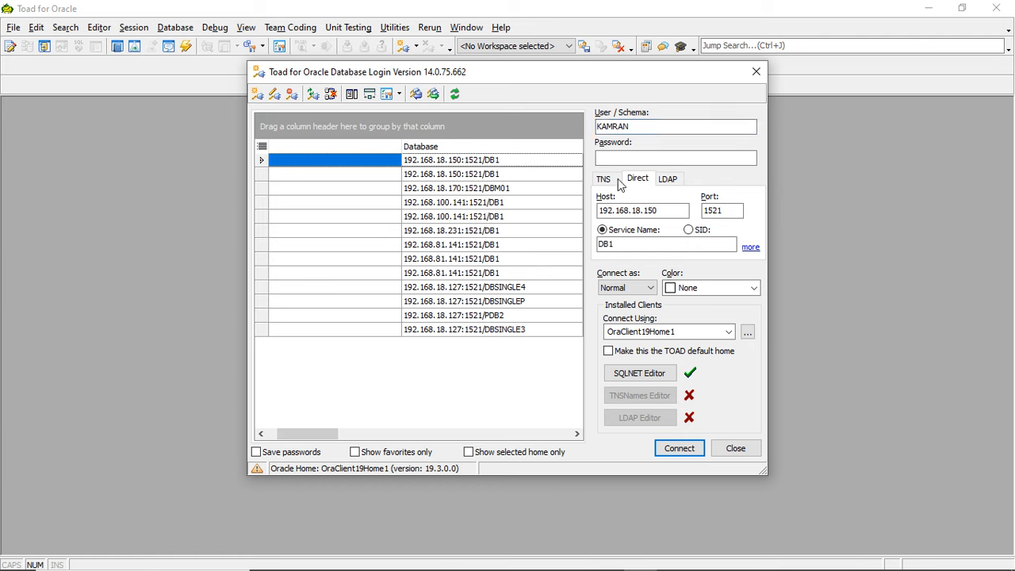
- Enter the account password for the direct connection to service DB1 and try to connect, highlighting the resulting error's headline
double_click(680, 212)
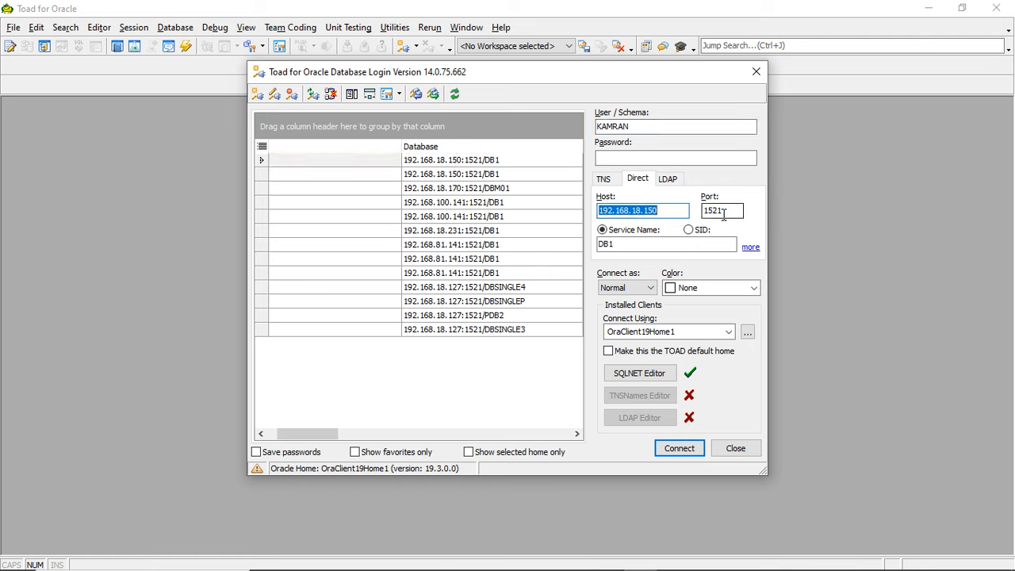
double_click(654, 242)
double_click(634, 127)
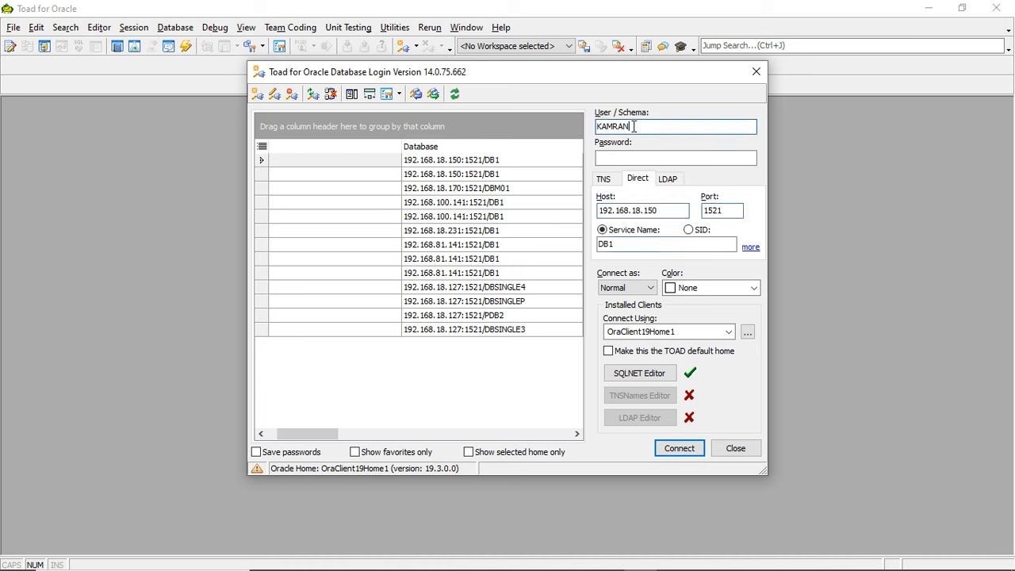
click(636, 179)
click(627, 161)
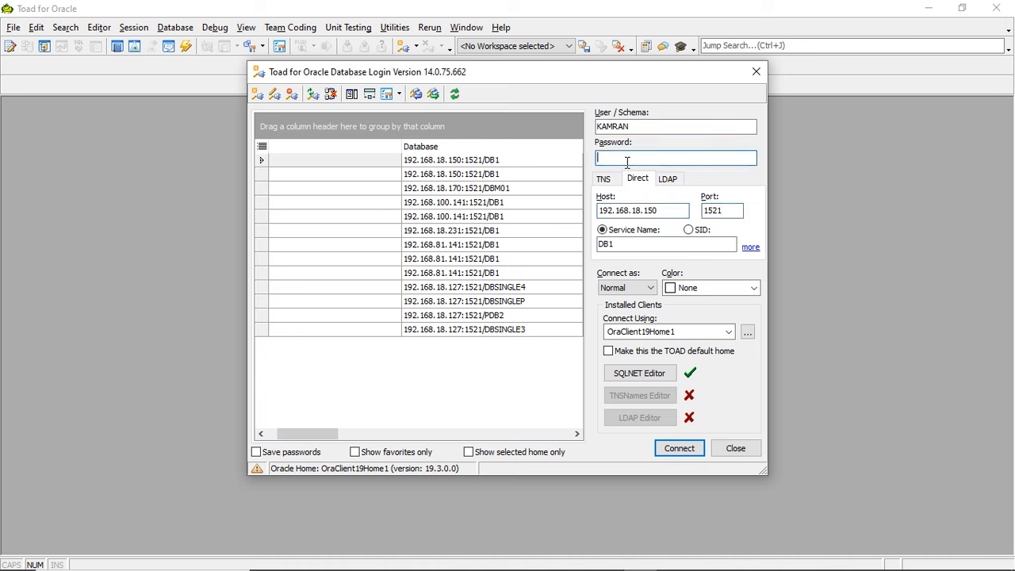
text(●●●●●●)
click(625, 161)
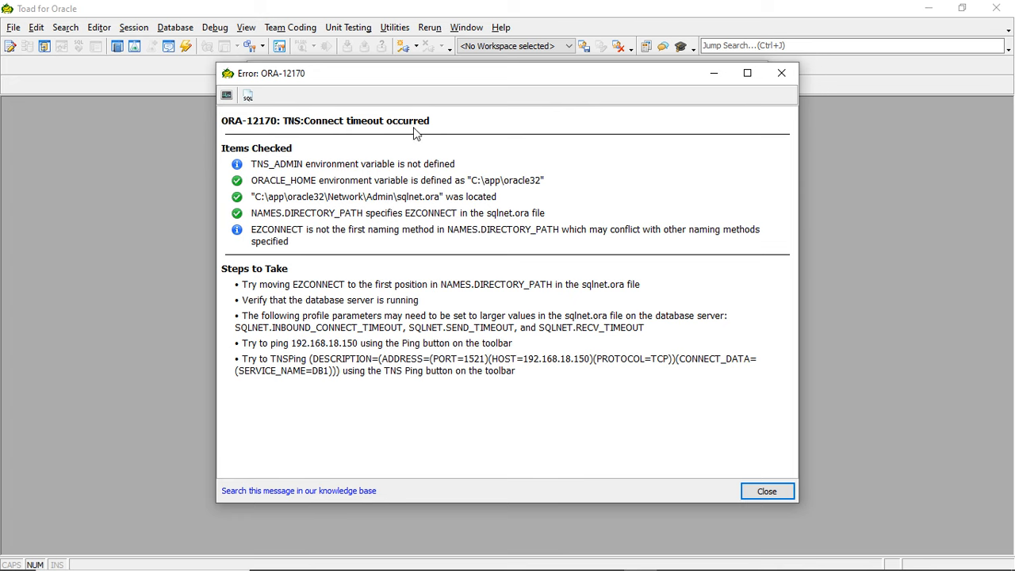
drag(431, 124, 240, 107)
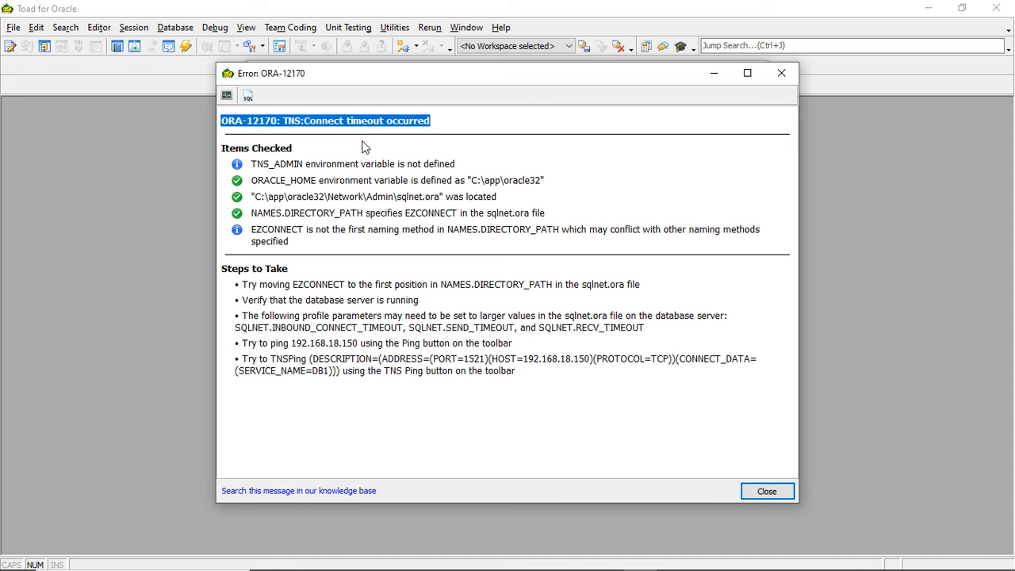
- Switch to VMware Workstation, power on the DBSINGLE virtual machine, and minimize the window
mouse_move(476, 570)
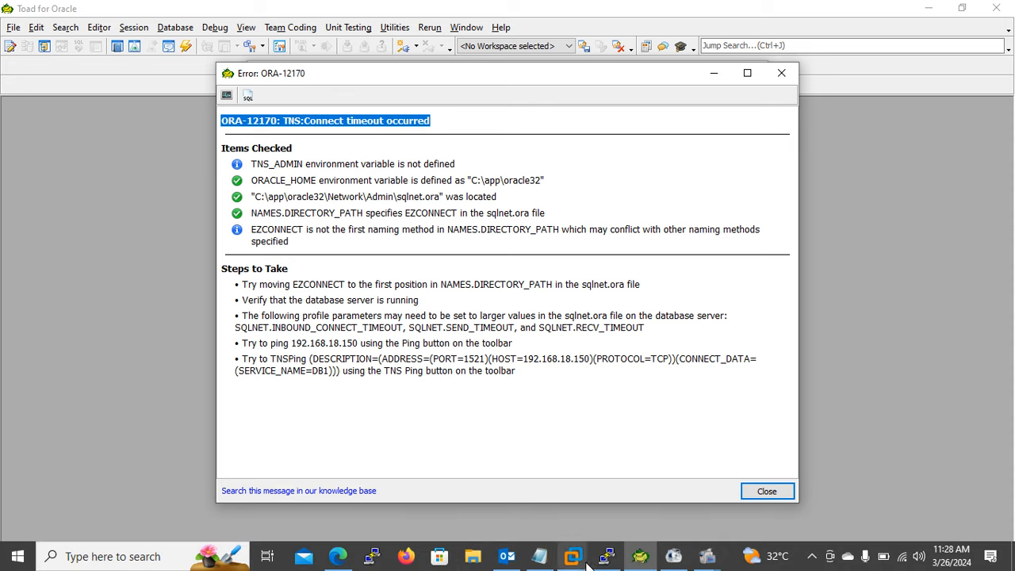
mouse_move(607, 557)
click(659, 472)
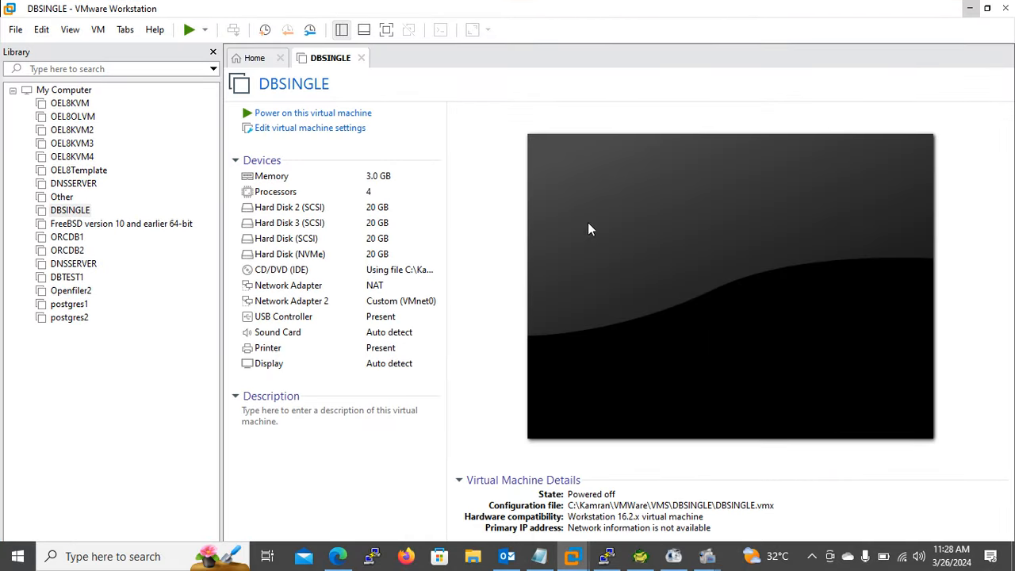
click(190, 30)
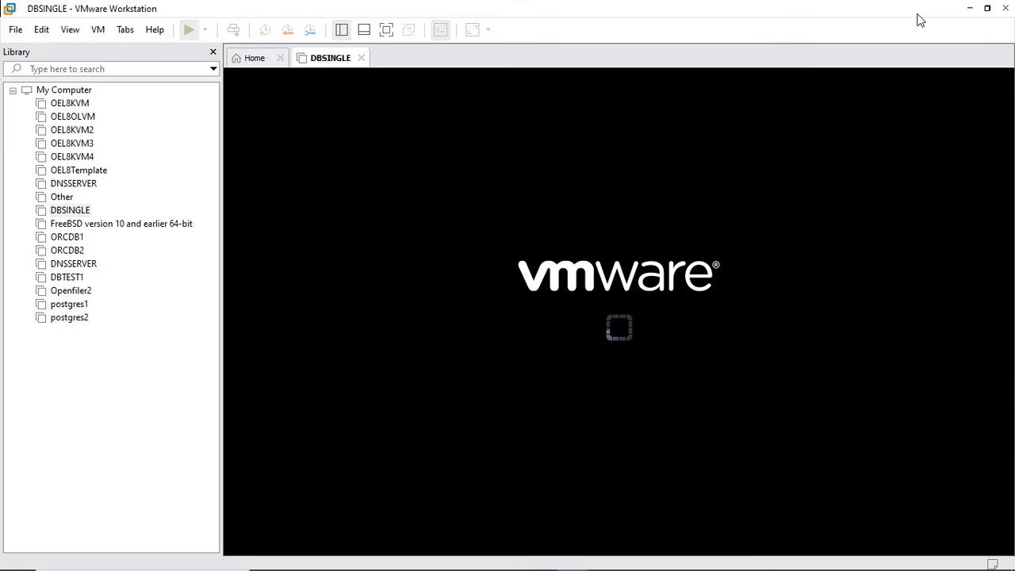
click(969, 9)
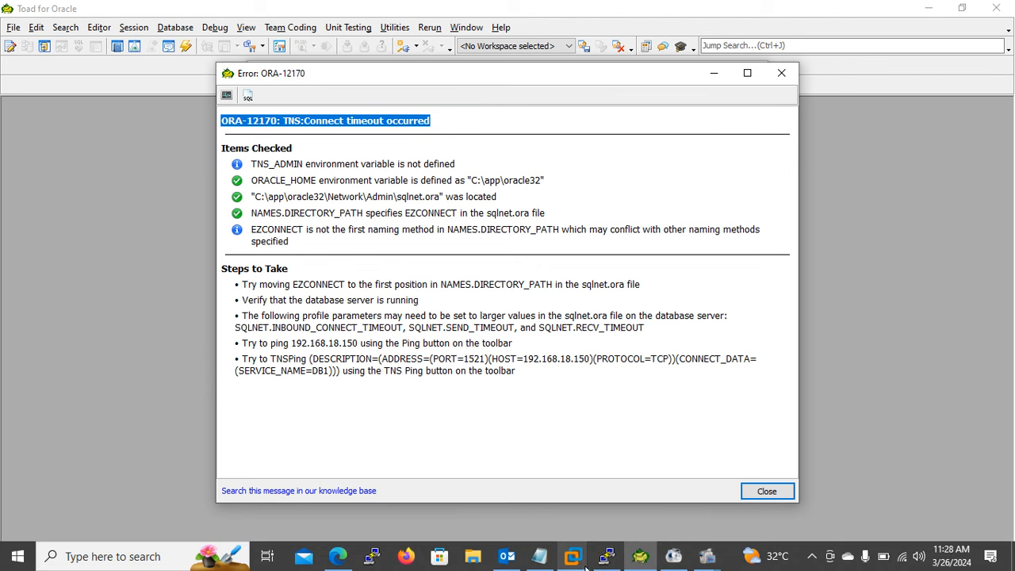
- Check the boot progress of the DBSINGLE virtual machine in VMware Workstation until its login screen, and return to Toad for Oracle
mouse_move(572, 556)
click(668, 478)
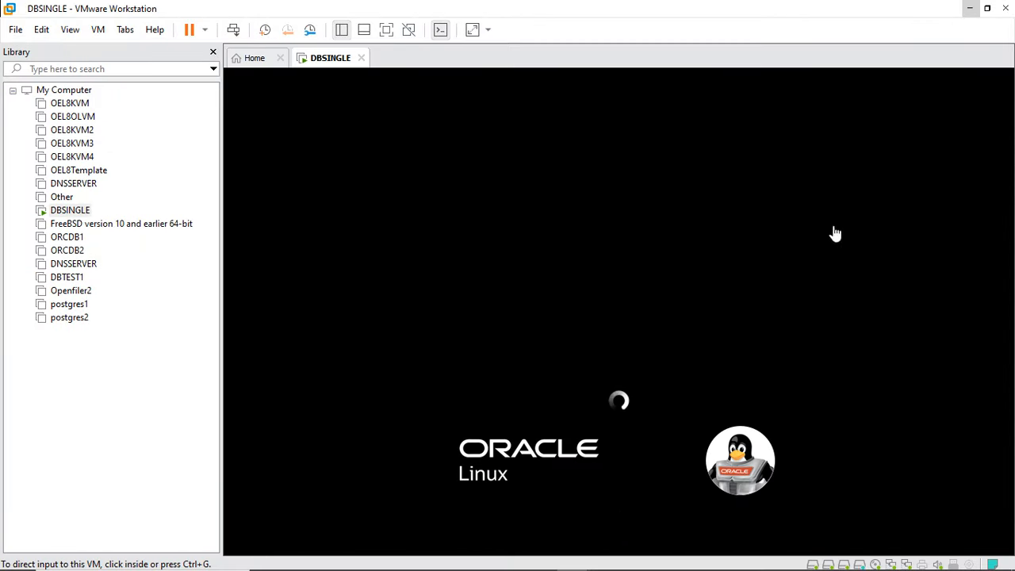
click(970, 8)
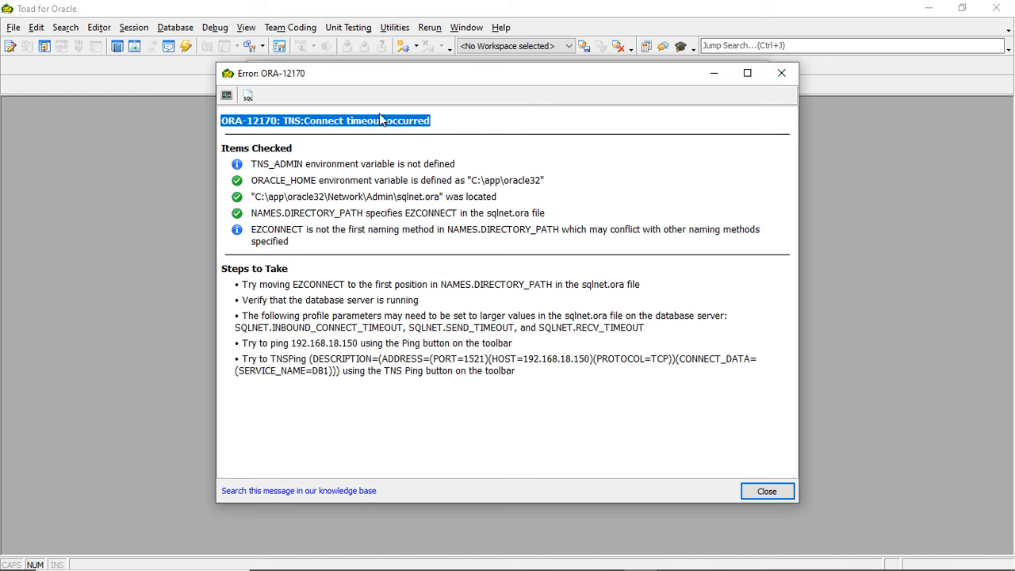
click(421, 129)
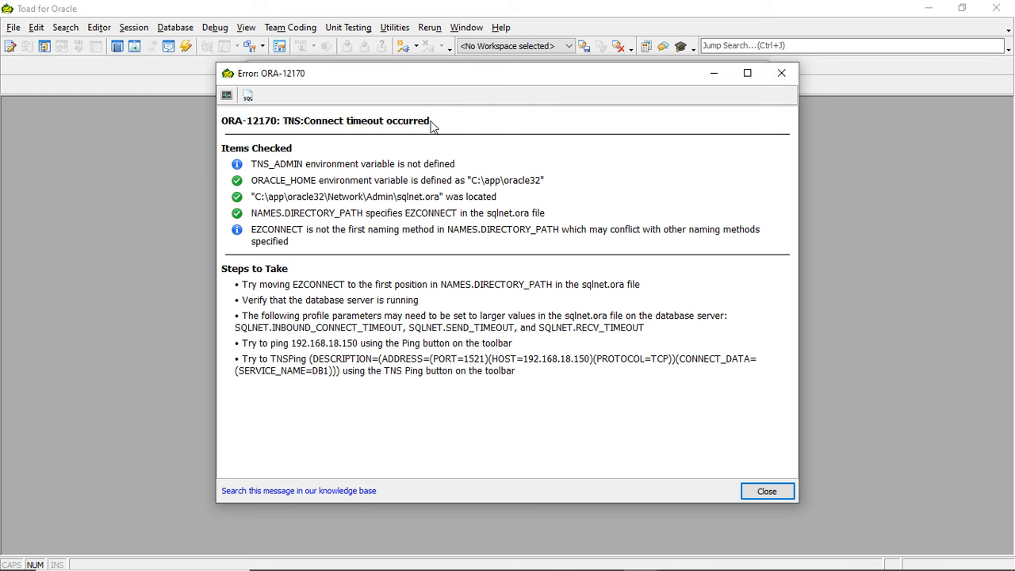
mouse_move(717, 557)
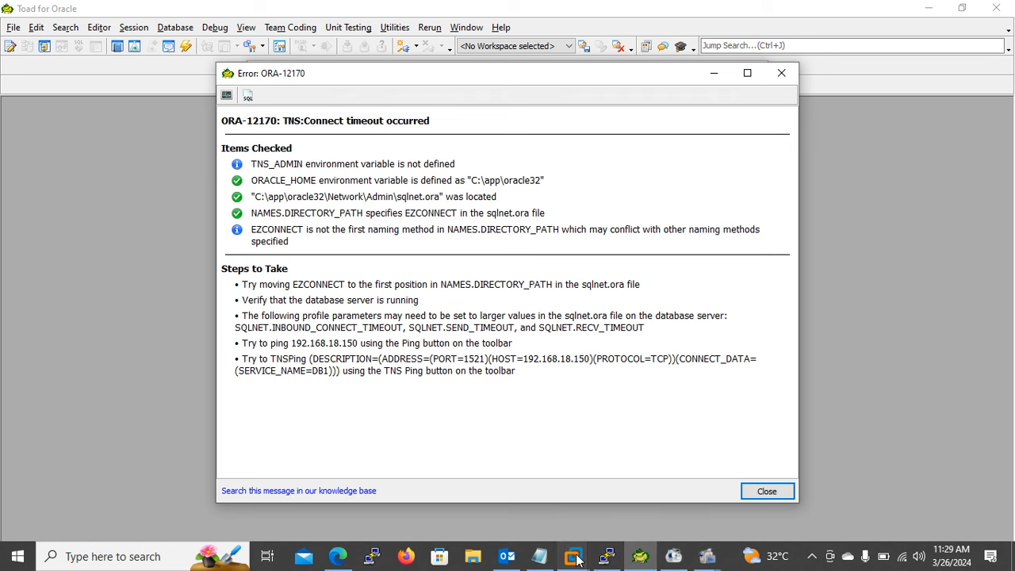
mouse_move(572, 556)
click(671, 472)
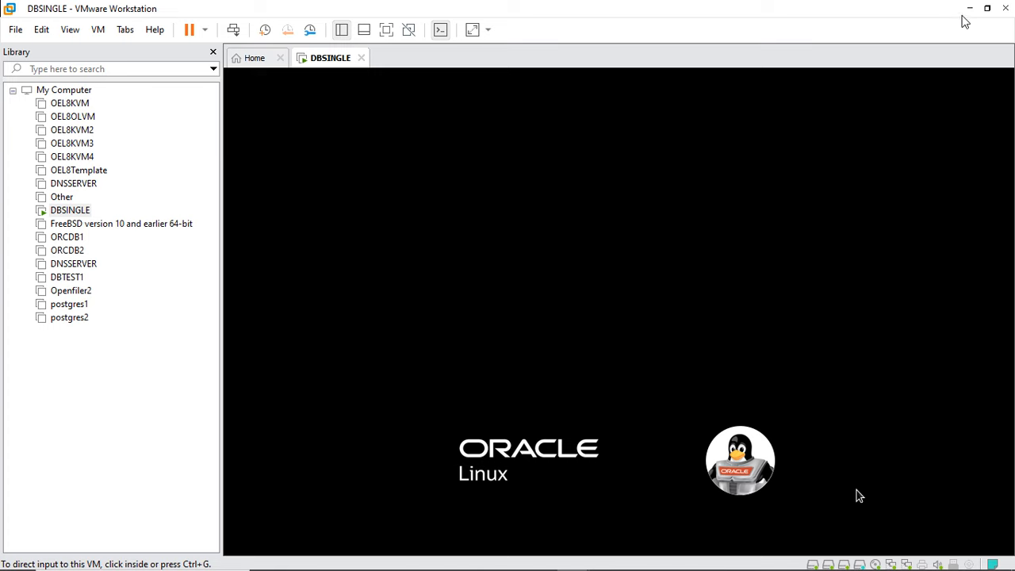
click(857, 495)
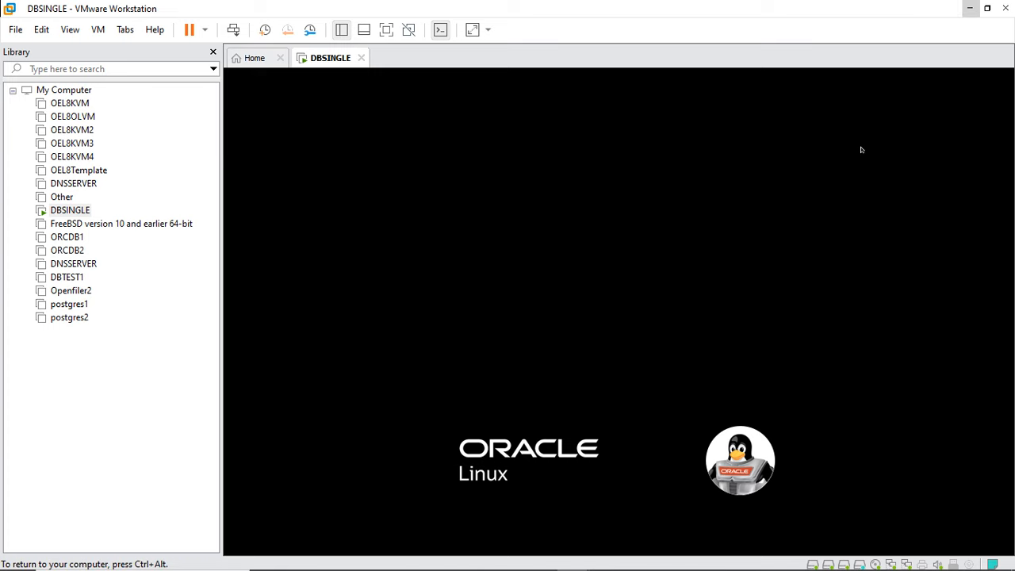
key(ctrl+alt)
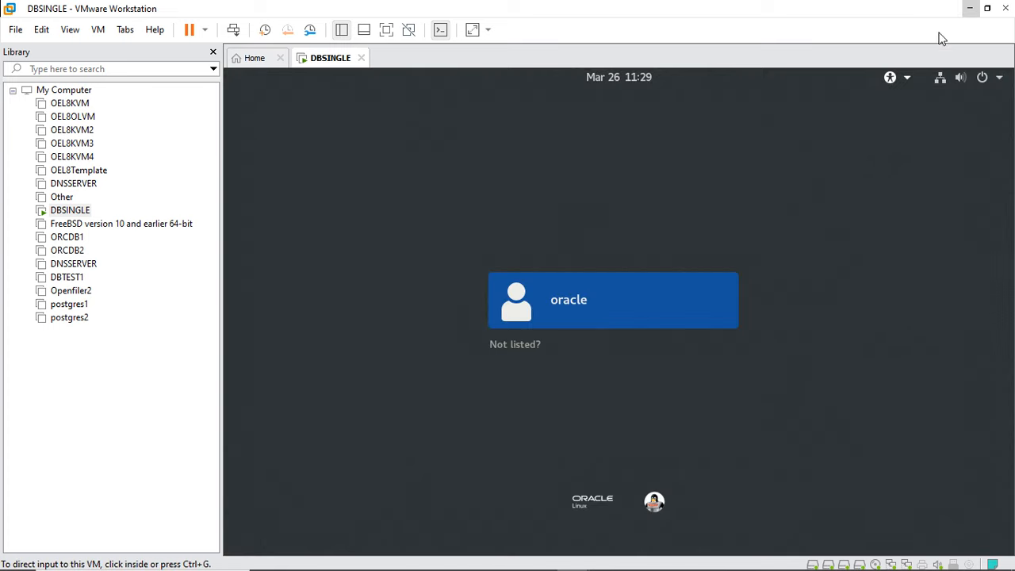
click(969, 8)
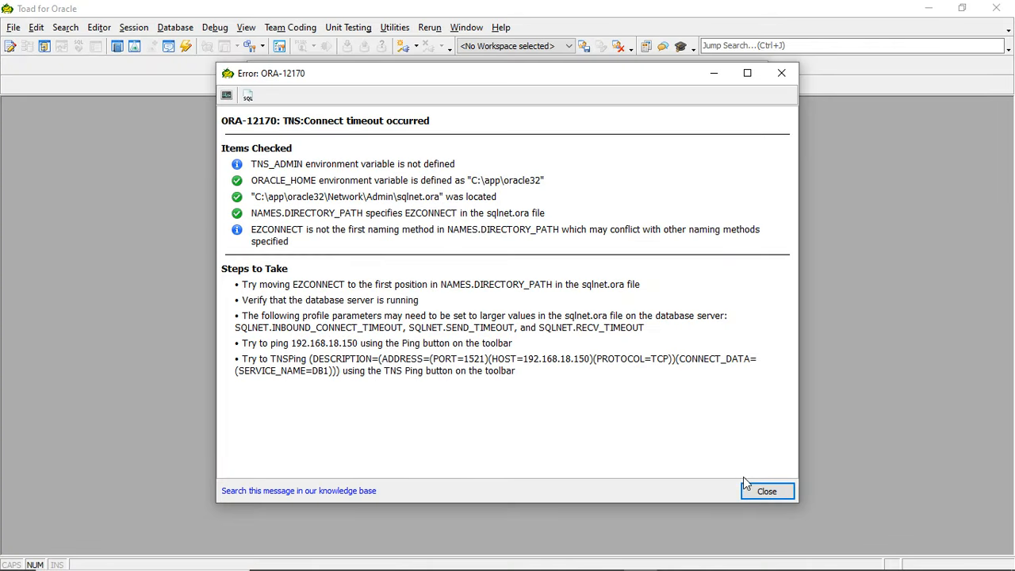
- Close the connect timeout error and retry the connection to DB1 on 192.168.18.150
click(757, 492)
click(674, 448)
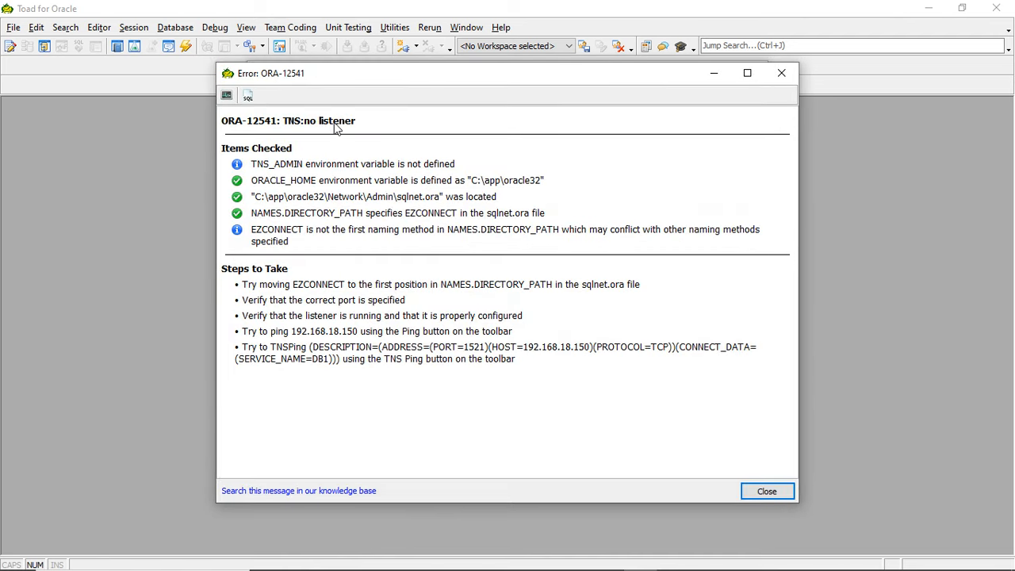
- Switch to the PuTTY terminal, dismiss the fatal network error, and restart the session
mouse_move(651, 545)
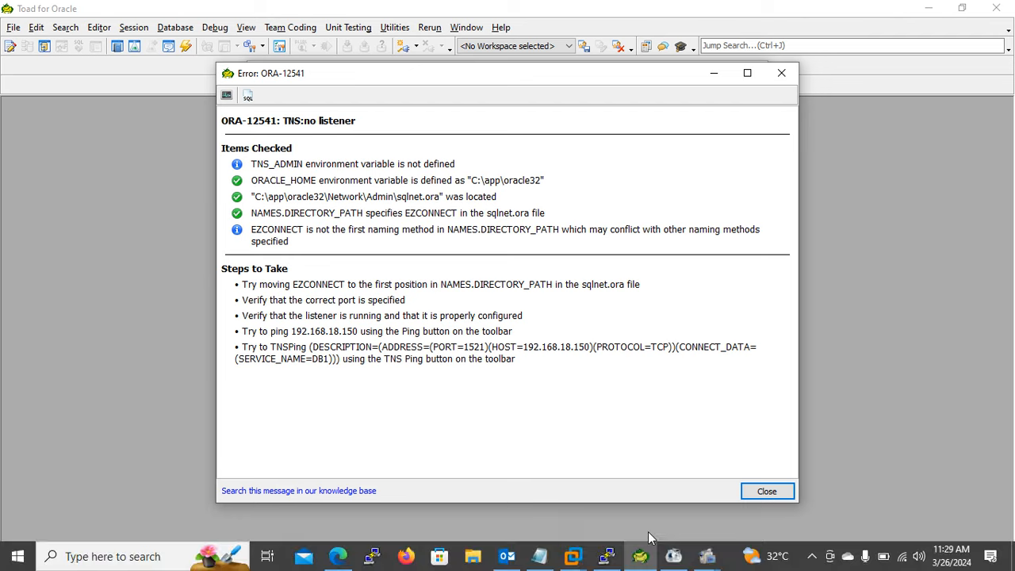
click(604, 556)
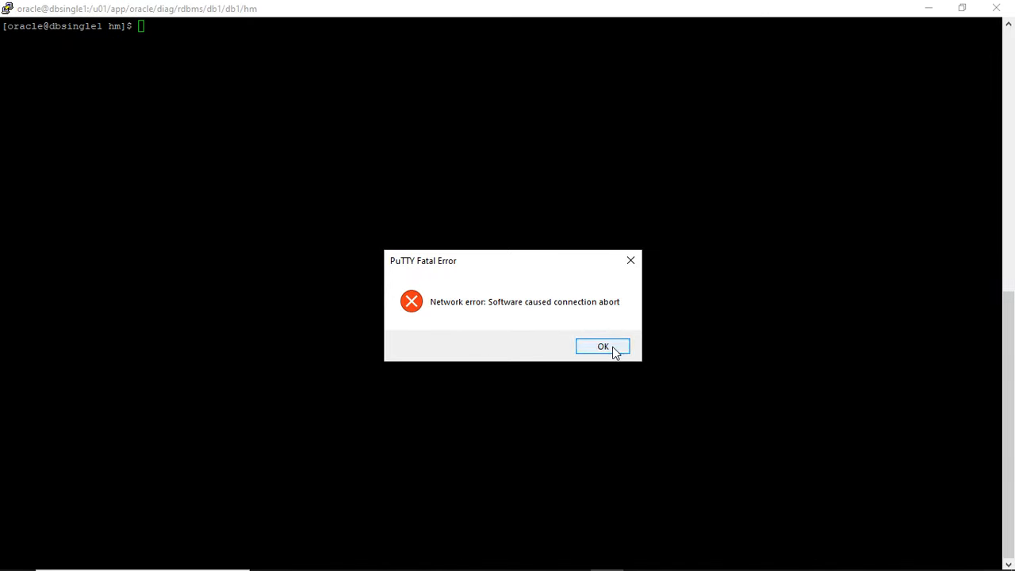
click(612, 348)
click(12, 9)
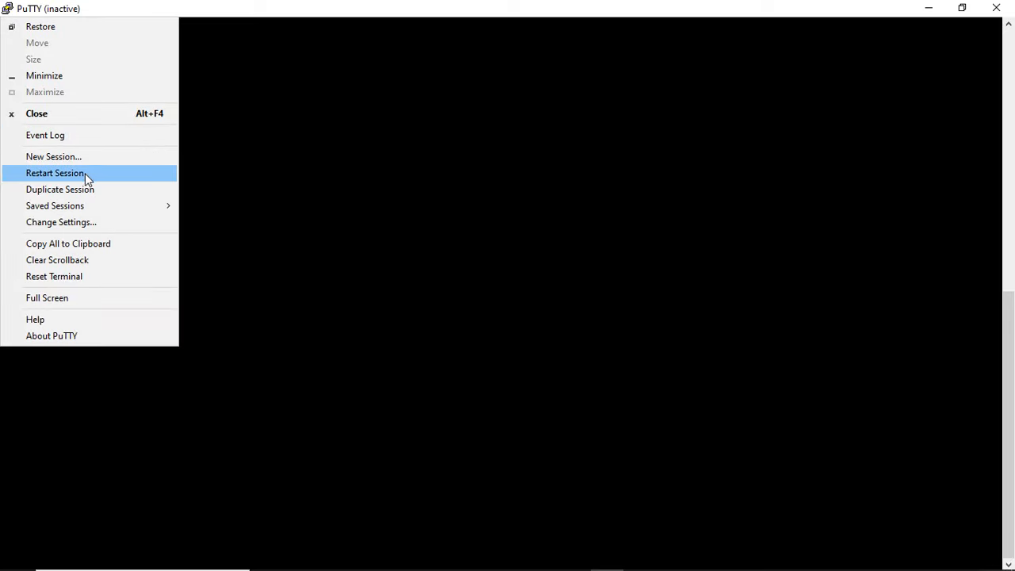
click(85, 175)
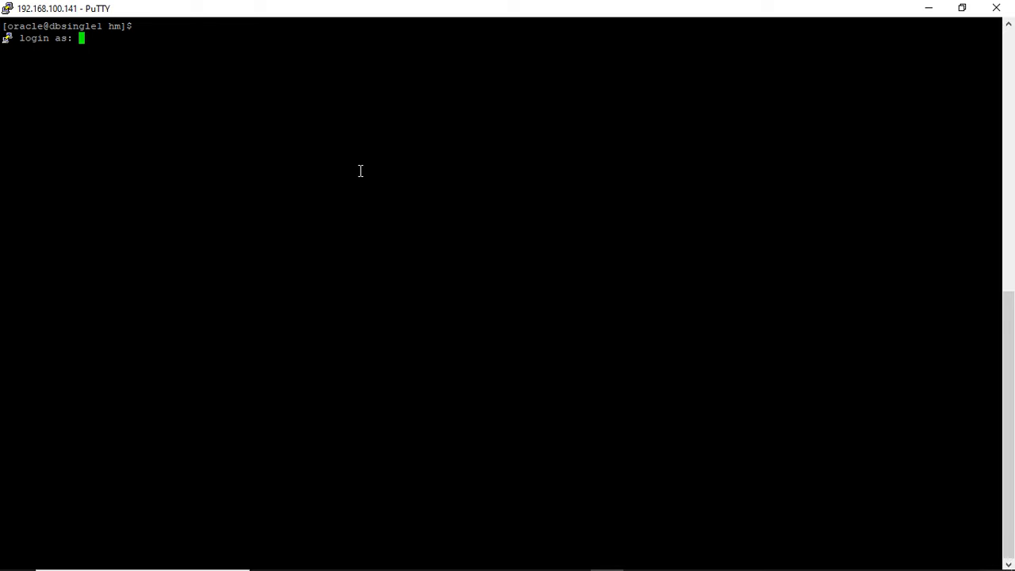
- Log in to the terminal as oracle with the account password and place it as a smaller window over Toad's error
text(oracle)
key(Return)
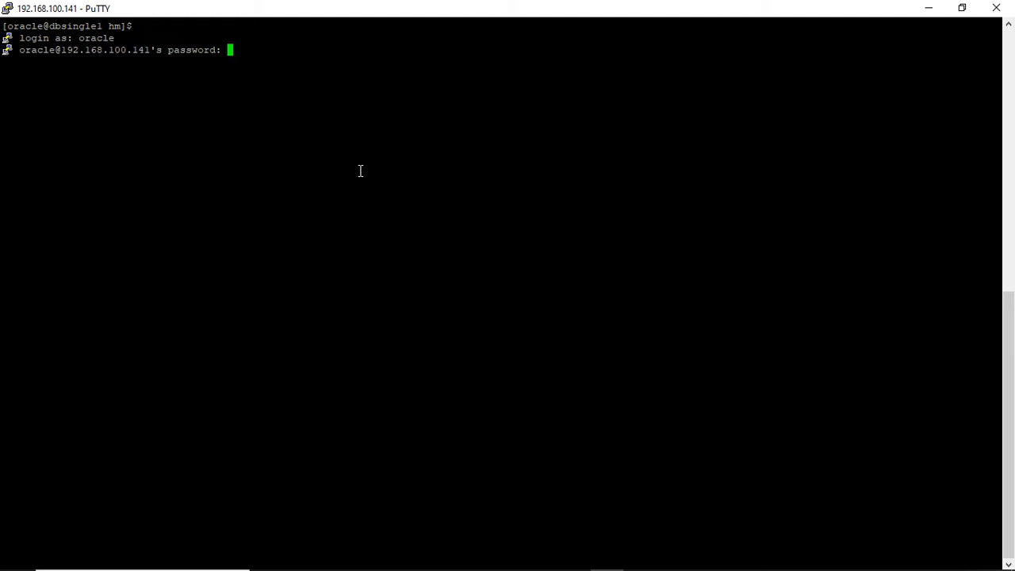
key(Return)
double_click(373, 10)
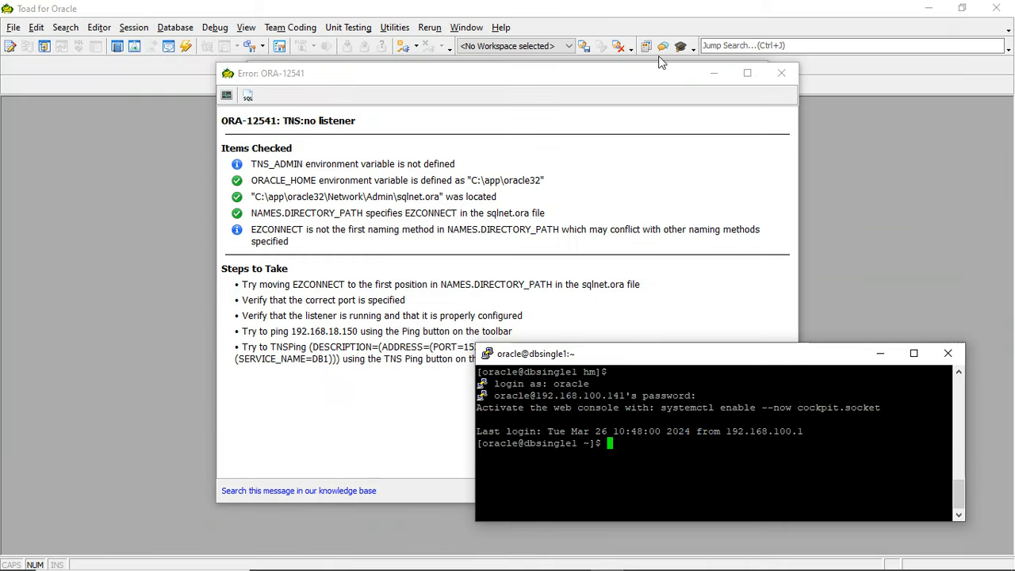
drag(657, 345, 617, 155)
- Try to start the Oracle listener by running lsnrctl start as oracle, and repeat the attempt
text(lsnr)
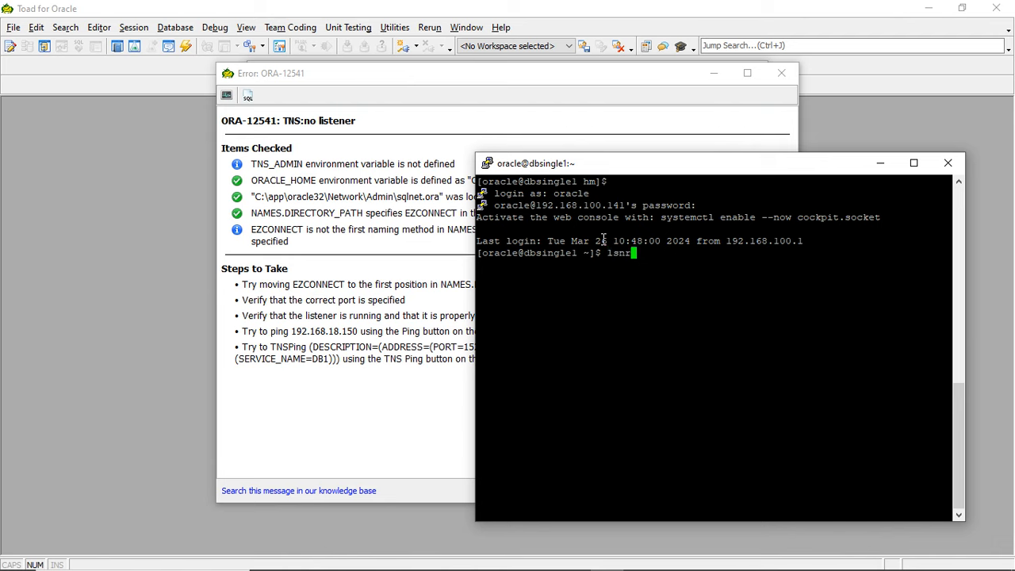
text(clt)
key(BackSpace)
key(BackSpace)
key(BackSpace)
key(BackSpace)
key(BackSpace)
key(BackSpace)
key(BackSpace)
key(BackSpace)
key(BackSpace)
key(BackSpace)
key(BackSpace)
key(BackSpace)
text(lsnrctl start)
key(Return)
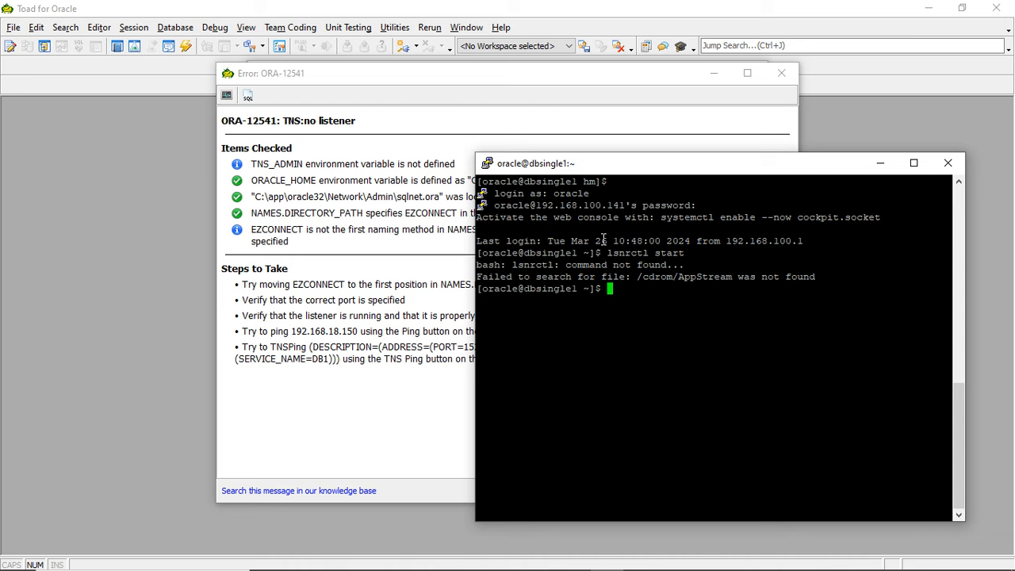
text(lsnrctl start)
key(Return)
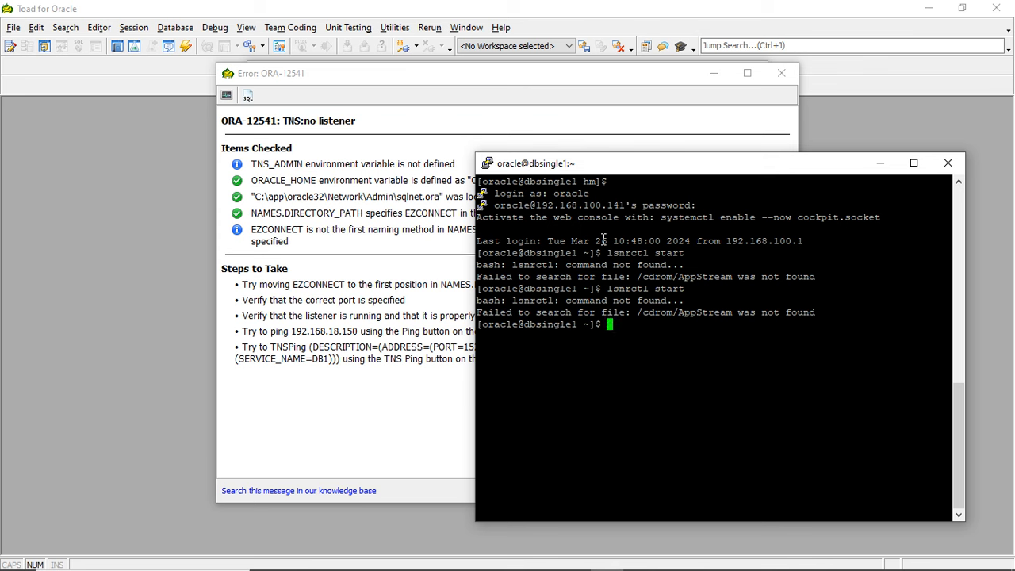
- Check the mounted filesystems with df -h and list the contents of /u01 with ls -lrt
text(df -ha)
key(Return)
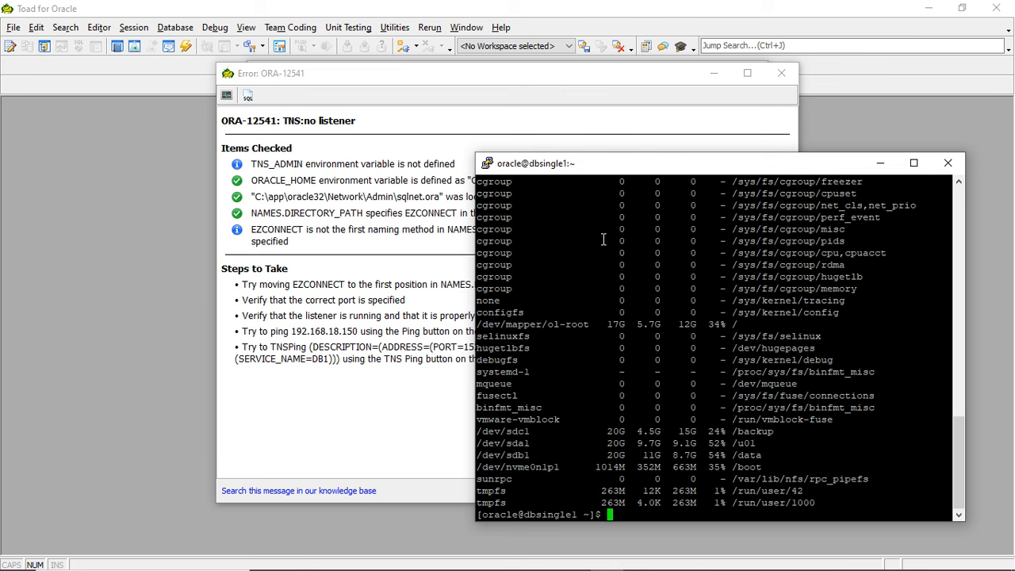
text(cd /u01/)
key(Return)
text(ls -lrt)
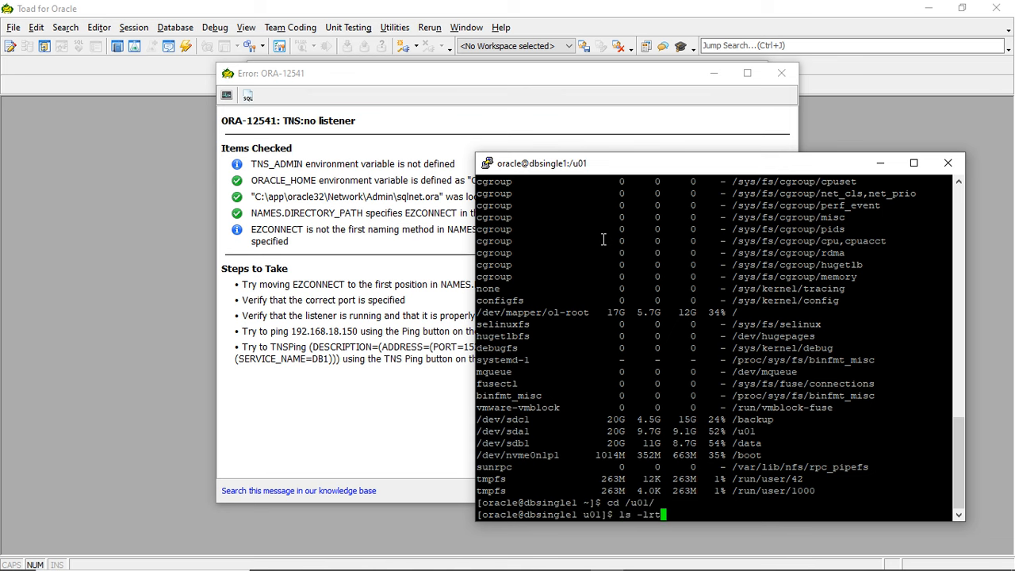
key(Return)
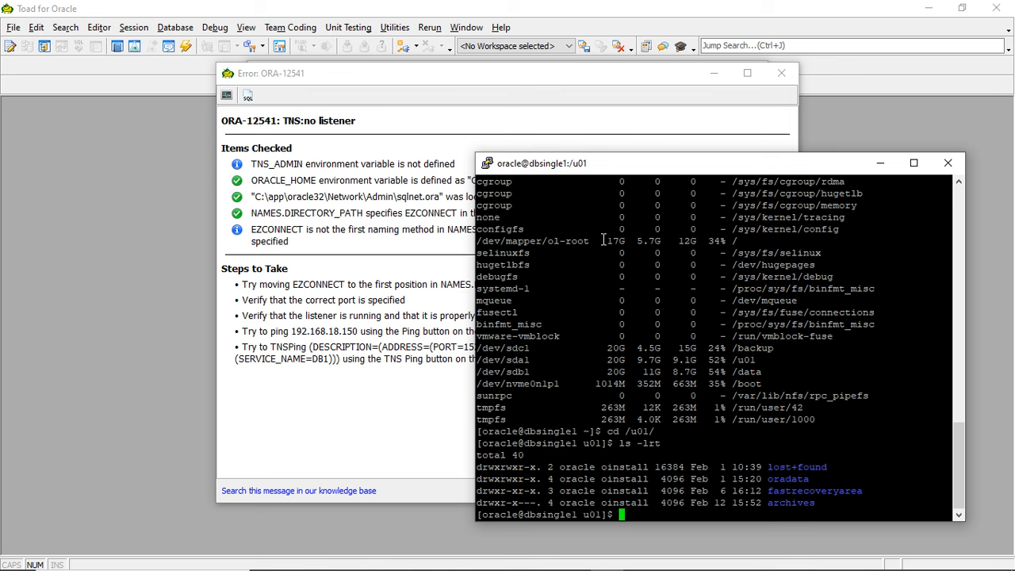
- Duplicate the PuTTY session and log in as root with the account password
right_click(566, 165)
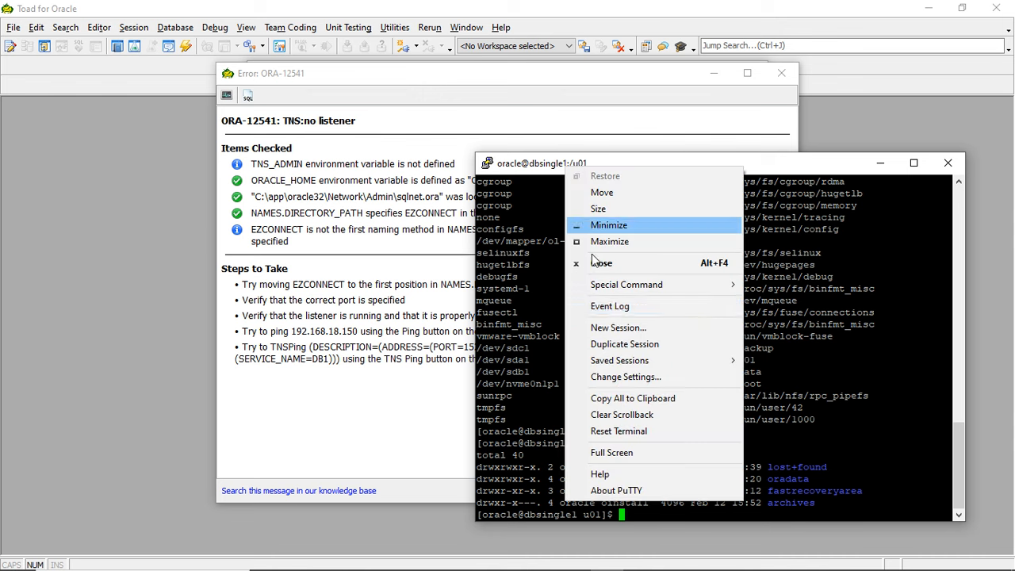
click(613, 344)
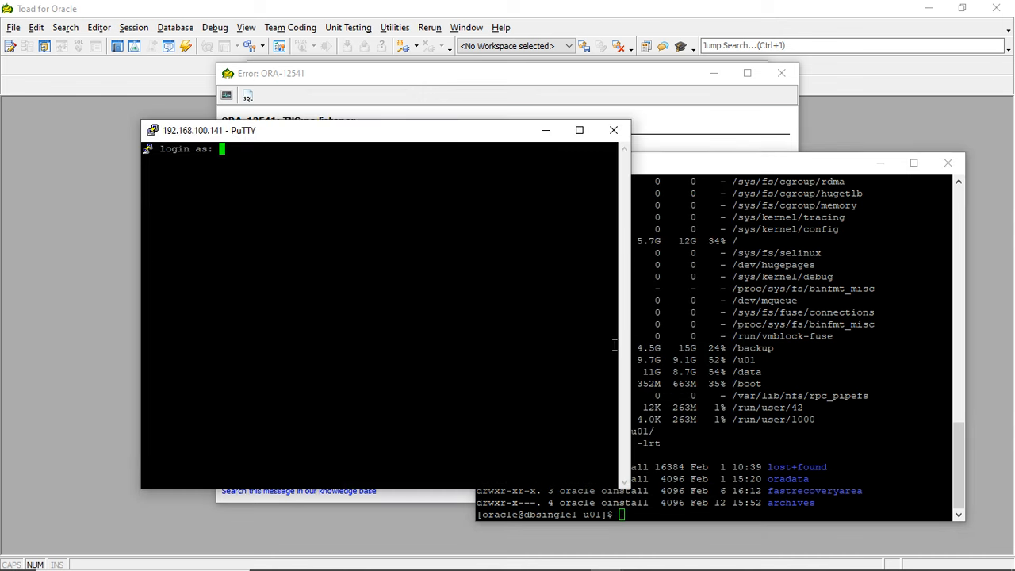
text(root)
key(Return)
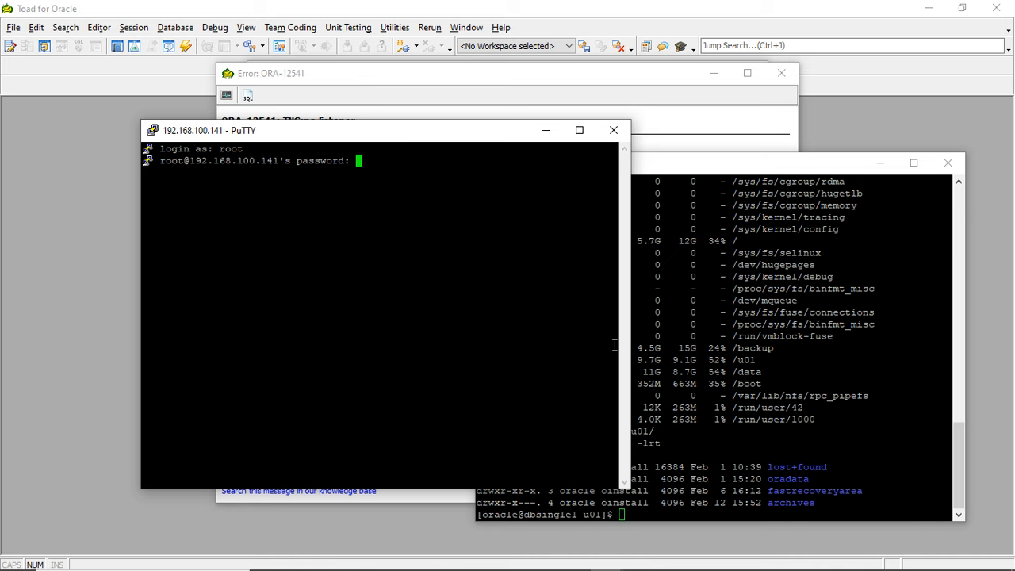
key(Return)
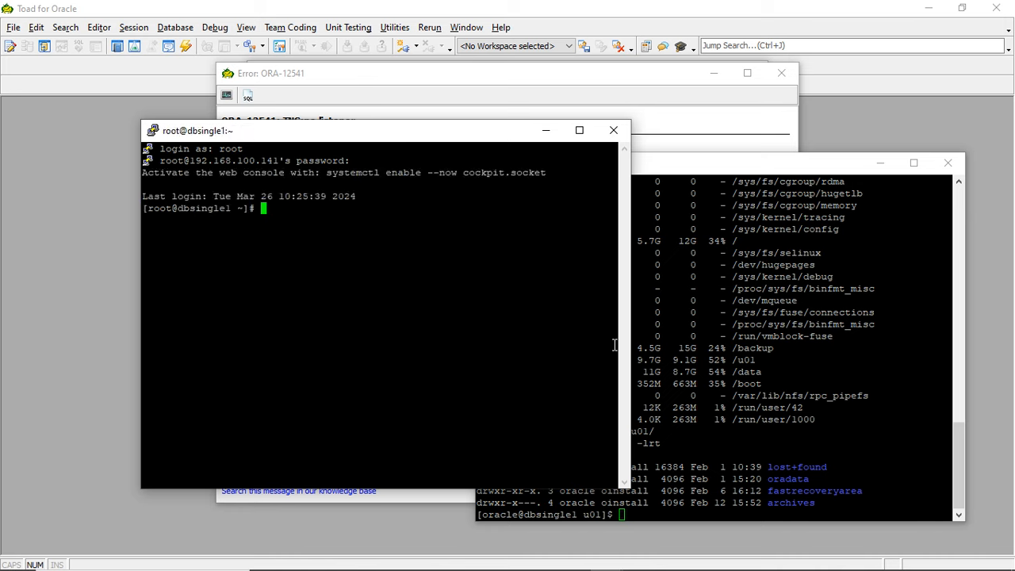
text(vi .)
key(BackSpace)
text(/etc)
key(BackSpace)
key(BackSpace)
key(BackSpace)
key(BackSpace)
key(BackSpace)
key(BackSpace)
key(BackSpace)
text(df 0)
key(BackSpace)
key(BackSpace)
key(BackSpace)
key(BackSpace)
text(cd /d)
key(Return)
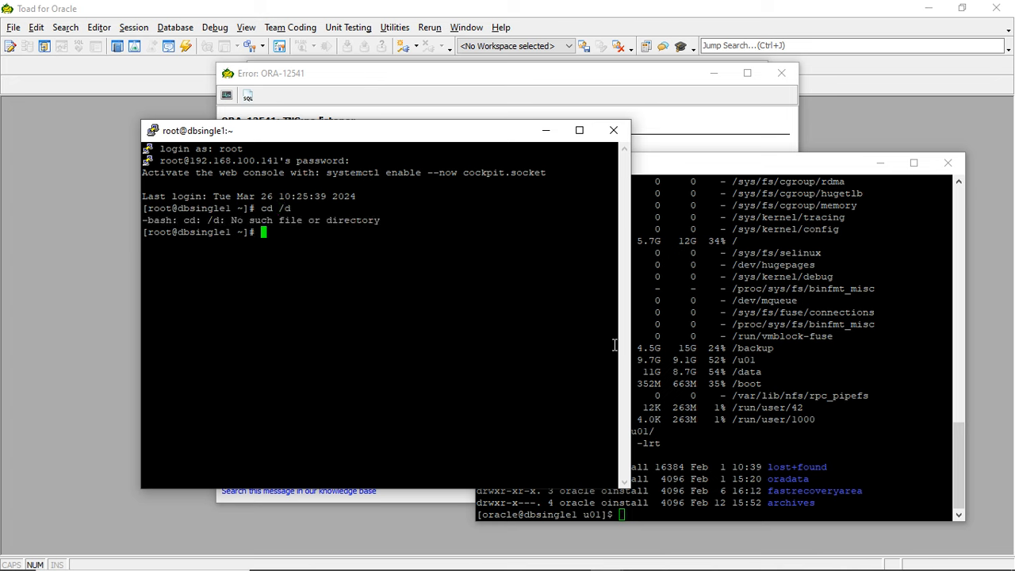
- List the contents of /data with ls -lrt in the root session and return to the home directory
text(cd /da)
key(Tab)
key(Return)
text(ls -lrt)
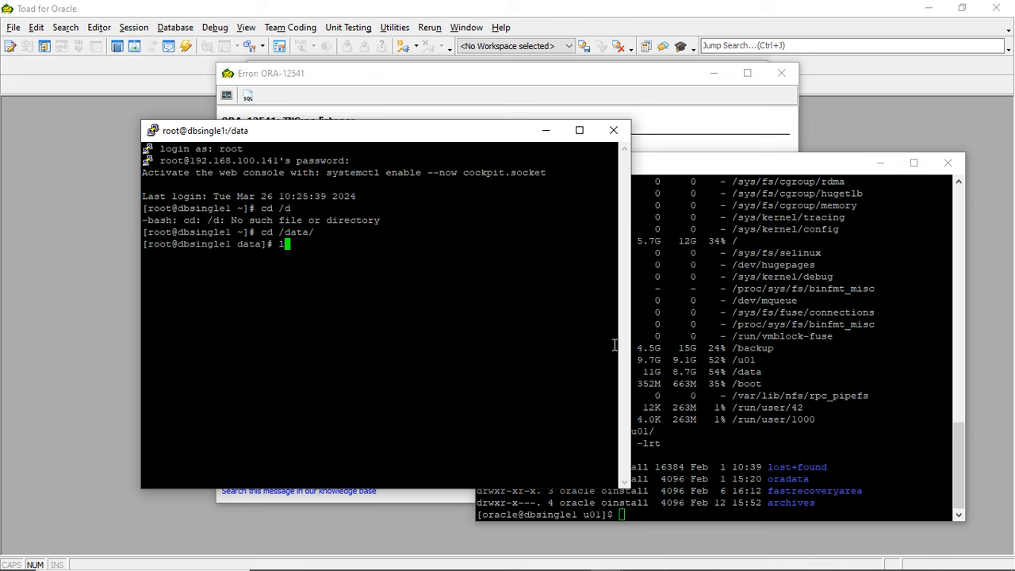
key(Return)
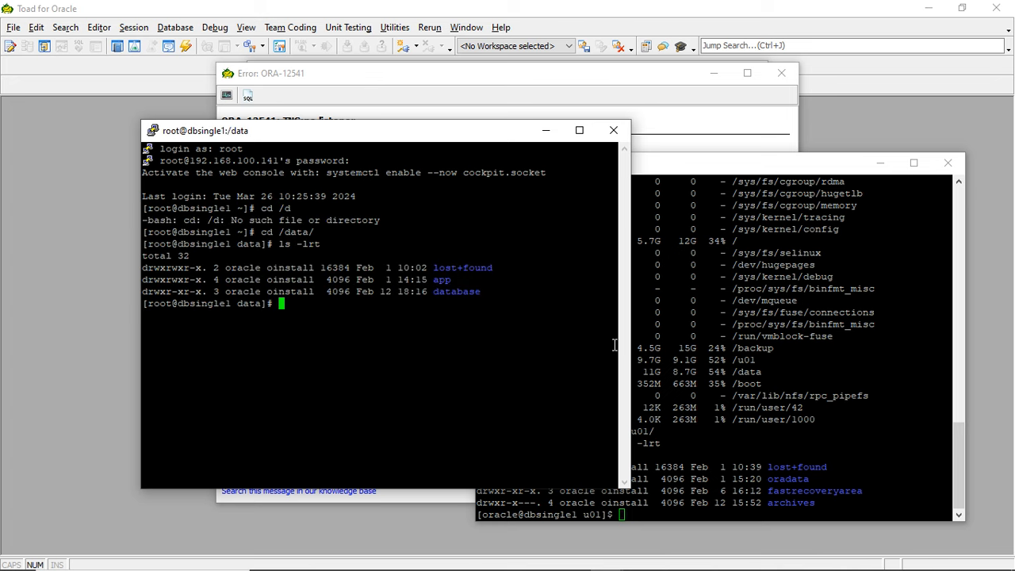
text(cd)
key(Return)
- Open /etc/fstab in vi and change the device of the /u01 mount to /dev/sdb1
text(vi)
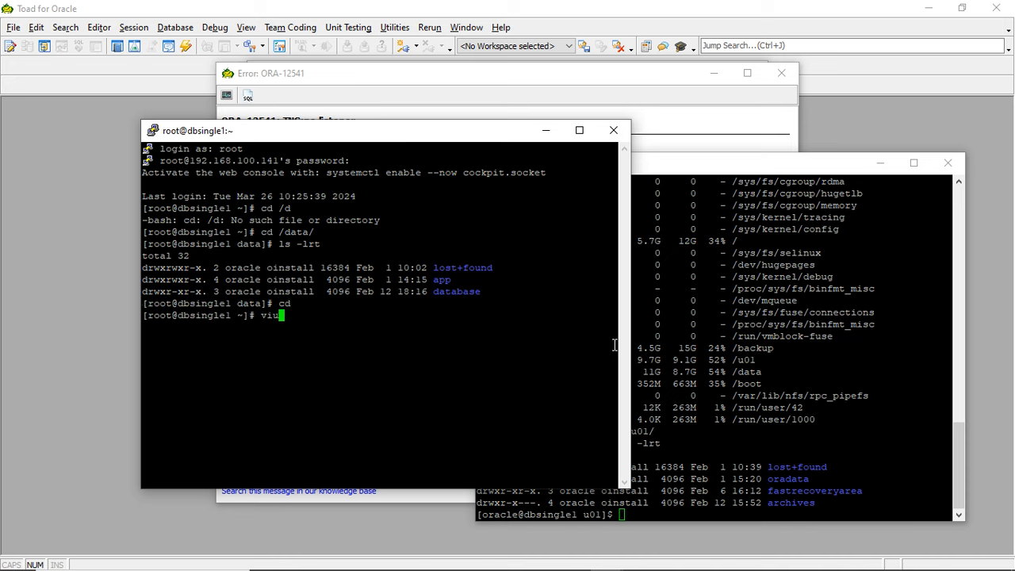
text( /etc/fstab)
key(Return)
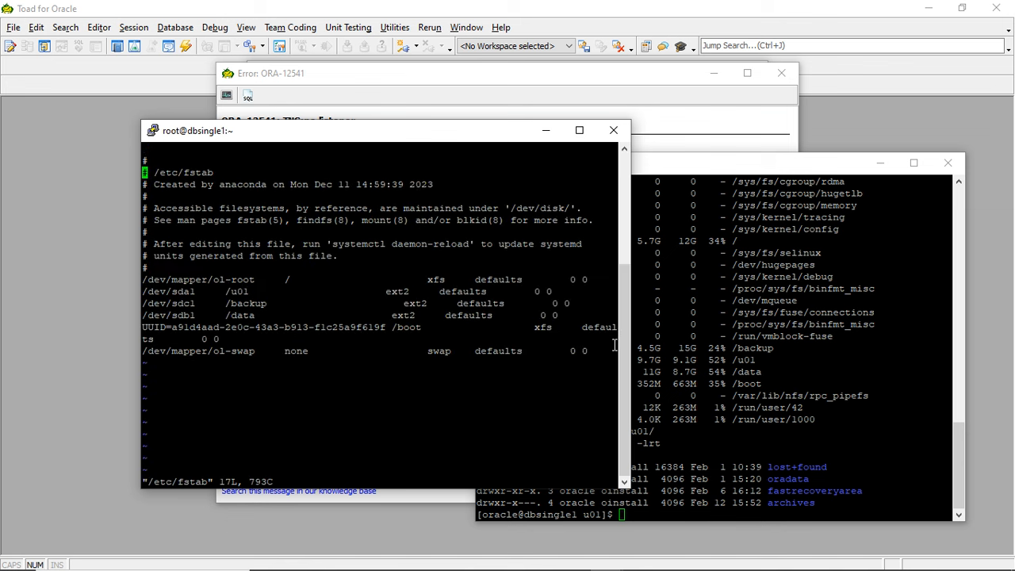
key(Down)
key(Down)
key(Down)
key(Down)
key(Down)
key(Down)
key(Down)
key(Down)
key(Down)
key(Down)
key(Right)
key(Right)
key(Right)
key(Right)
key(Right)
key(Right)
key(Right)
text(xi)
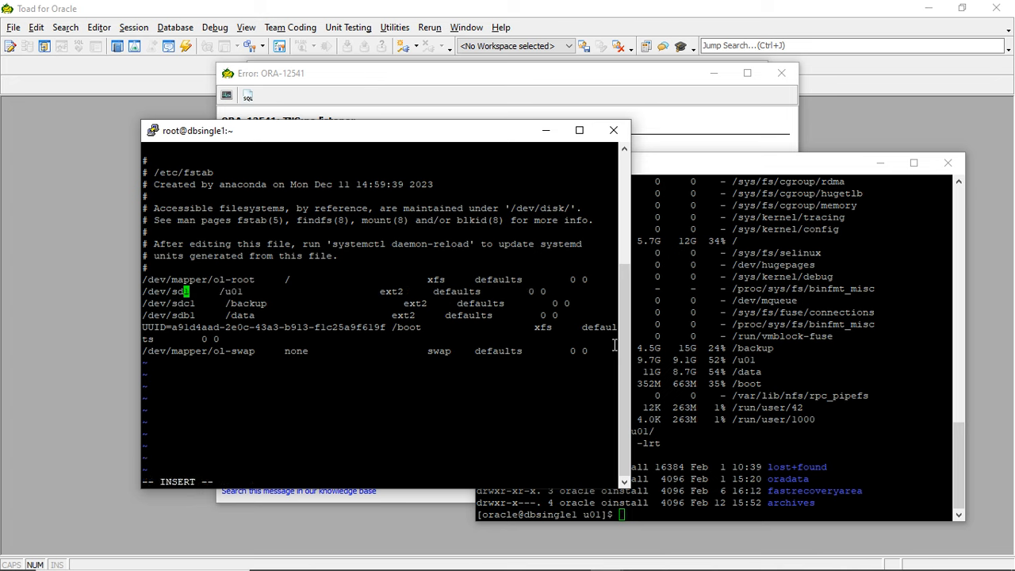
text(b)
- Change the device of the /data mount to /dev/sda1 and save and quit /etc/fstab
key(Down)
key(Down)
key(Left)
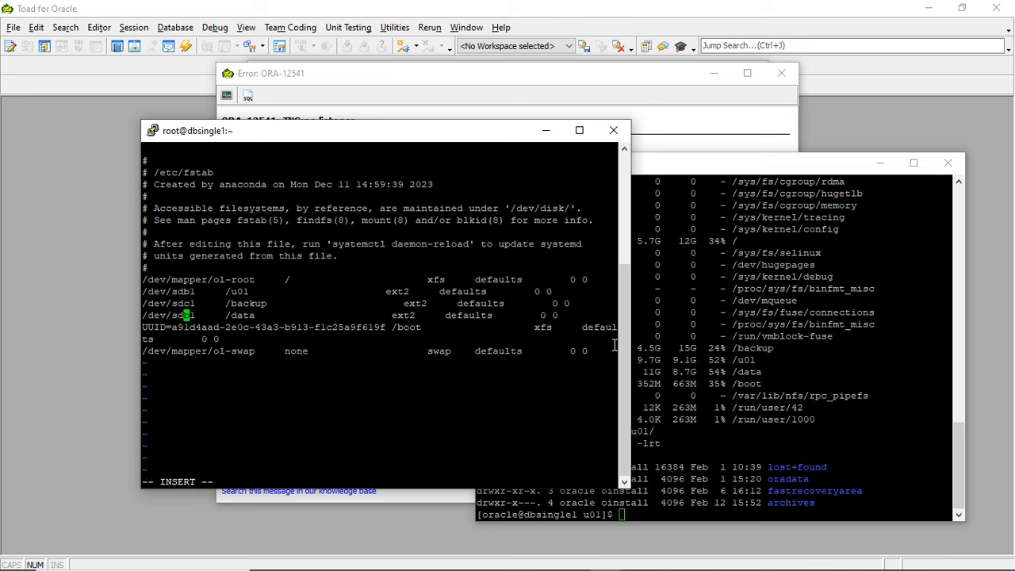
key(Escape)
text(x)
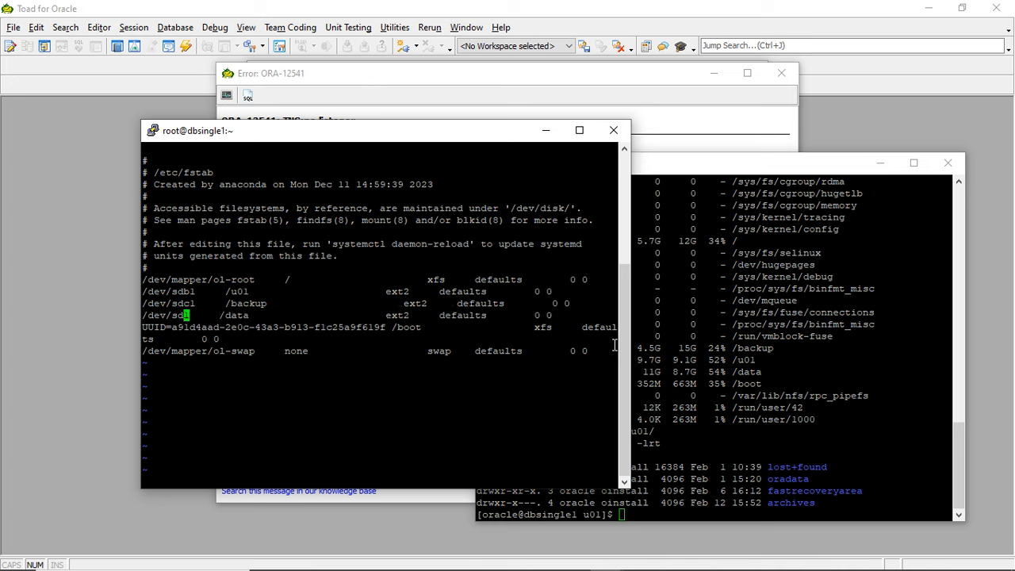
text(id)
key(Escape)
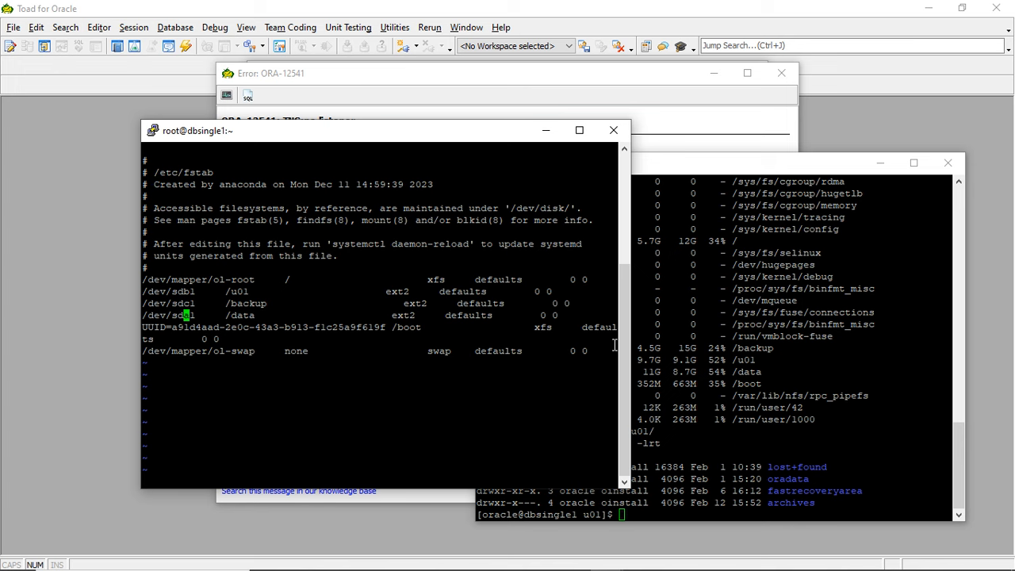
text(:wq)
key(Return)
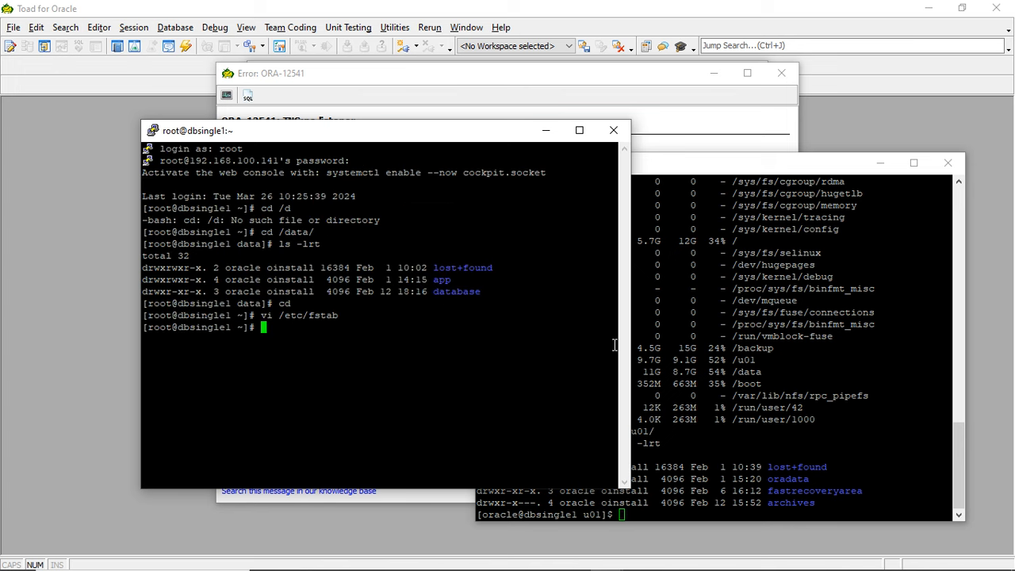
- Mount all fstab filesystems with mount -a and minimize the root terminal
text(mount -a)
key(Return)
click(839, 380)
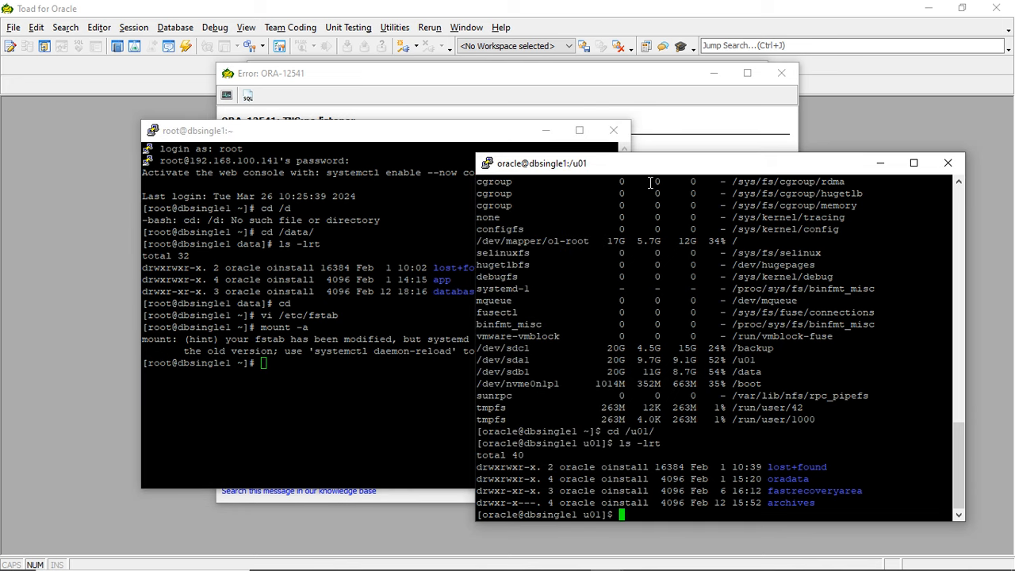
click(555, 133)
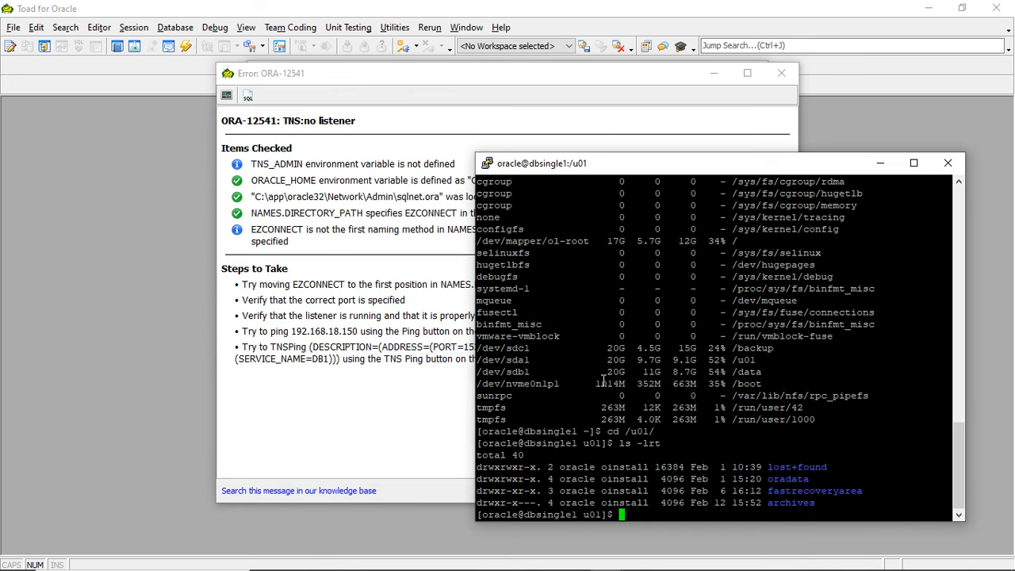
- Return to the home directory in the oracle terminal and start the listener with lsnrctl start
text(ls)
key(BackSpace)
key(BackSpace)
text(cd)
key(Return)
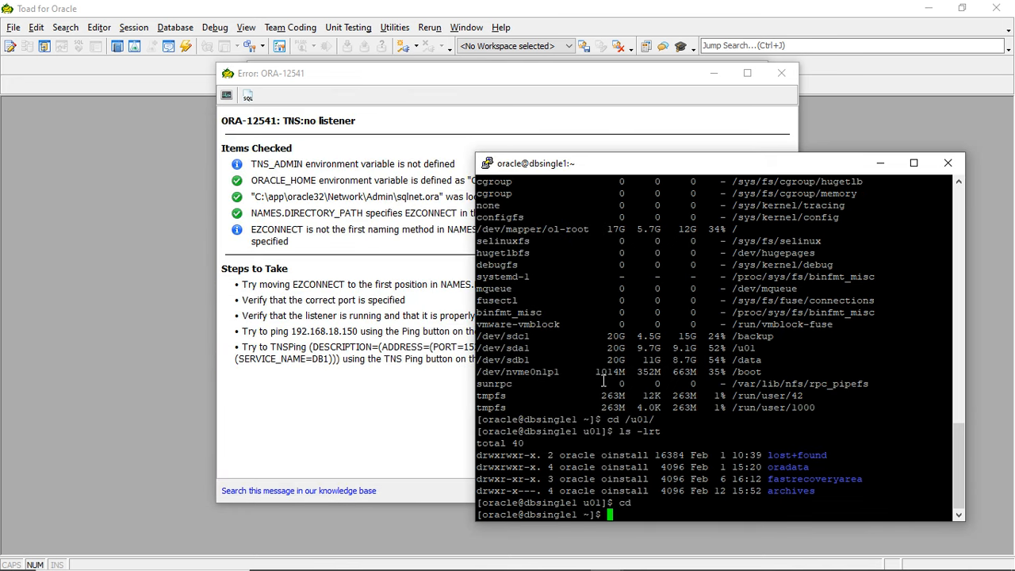
text(lsnrctl start)
key(Return)
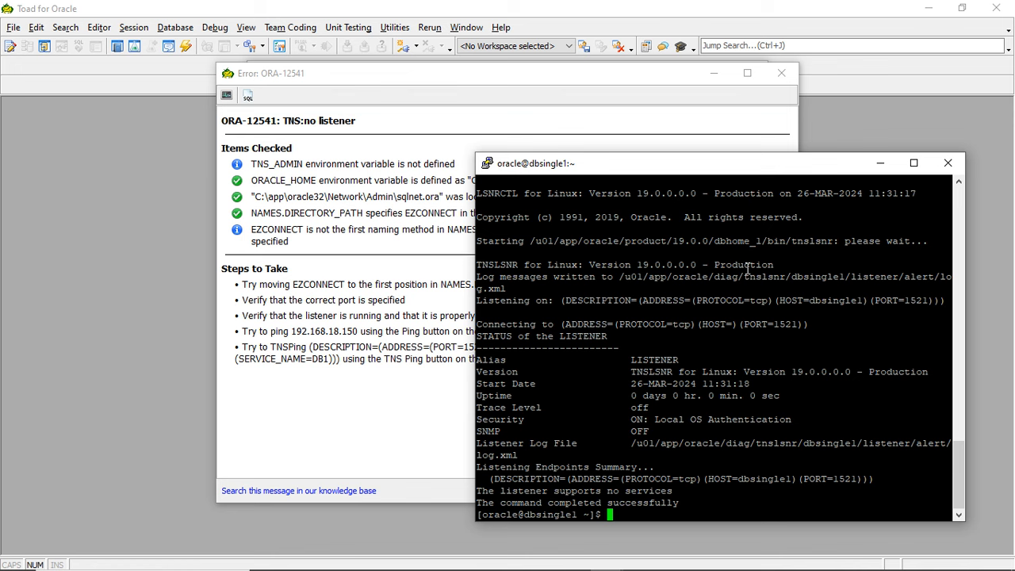
- Return to Toad, close the ORA-12541 error, and retry the connection to DB1
drag(704, 164, 667, 164)
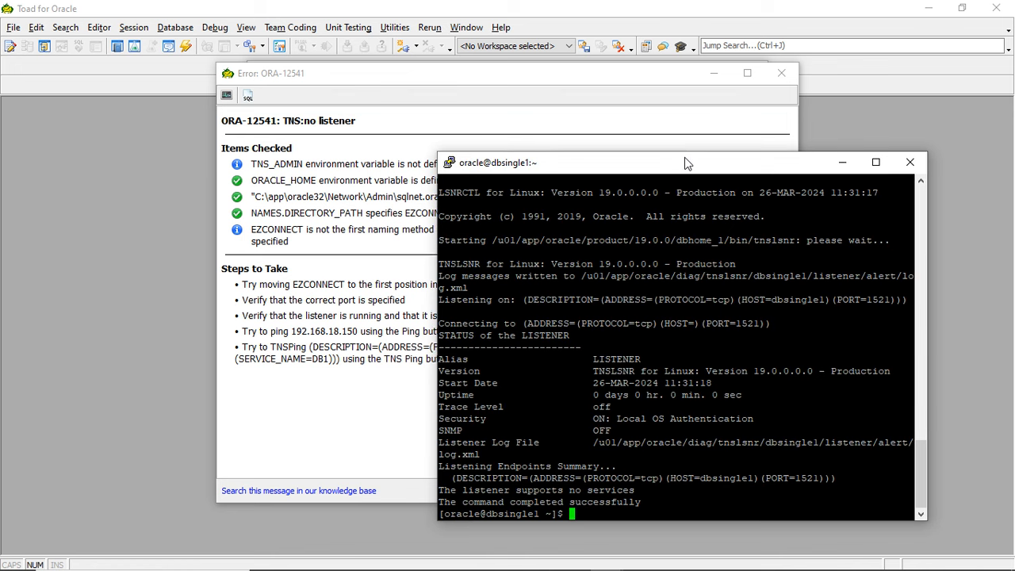
click(661, 120)
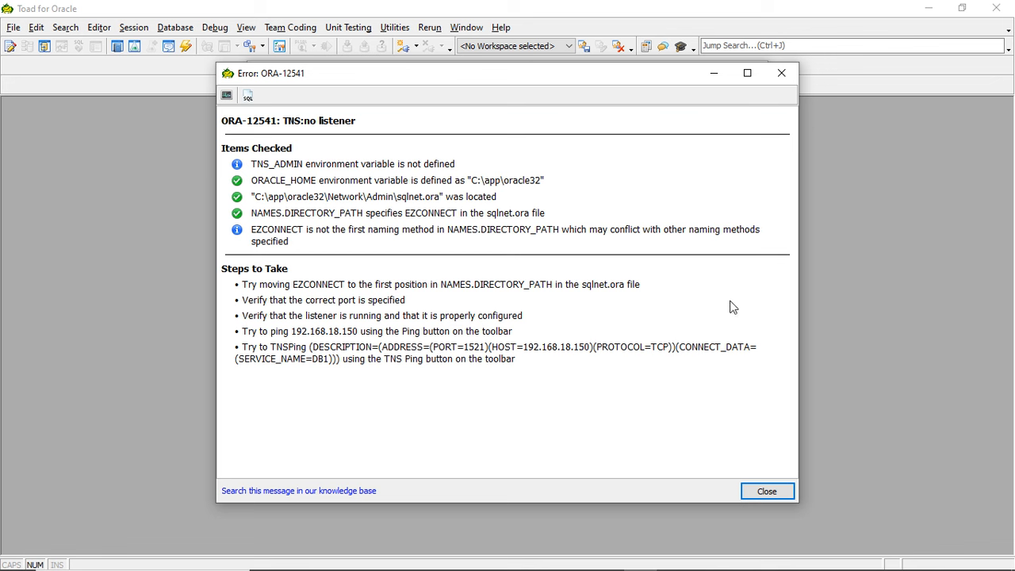
click(766, 489)
click(687, 449)
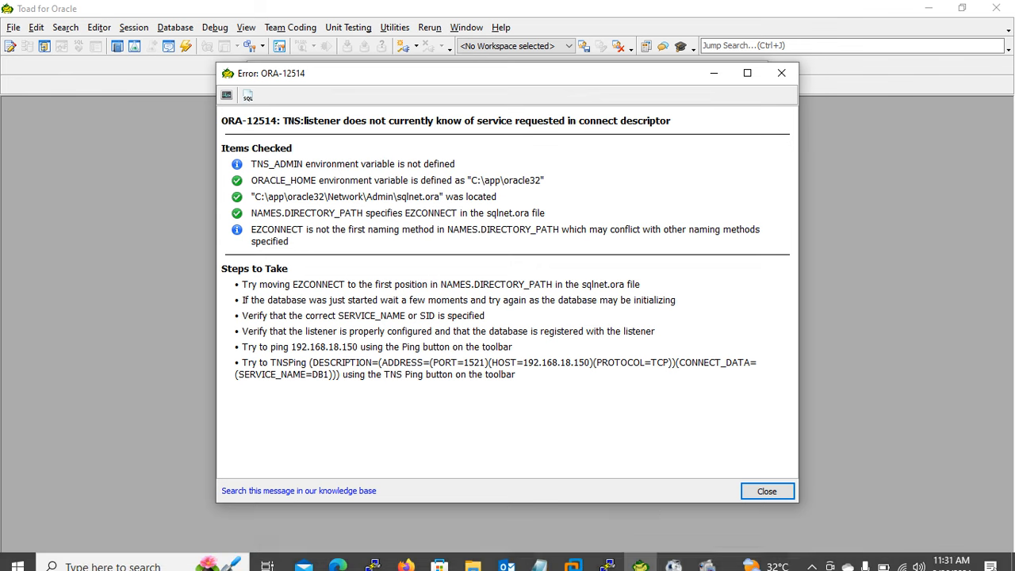
click(606, 556)
click(672, 480)
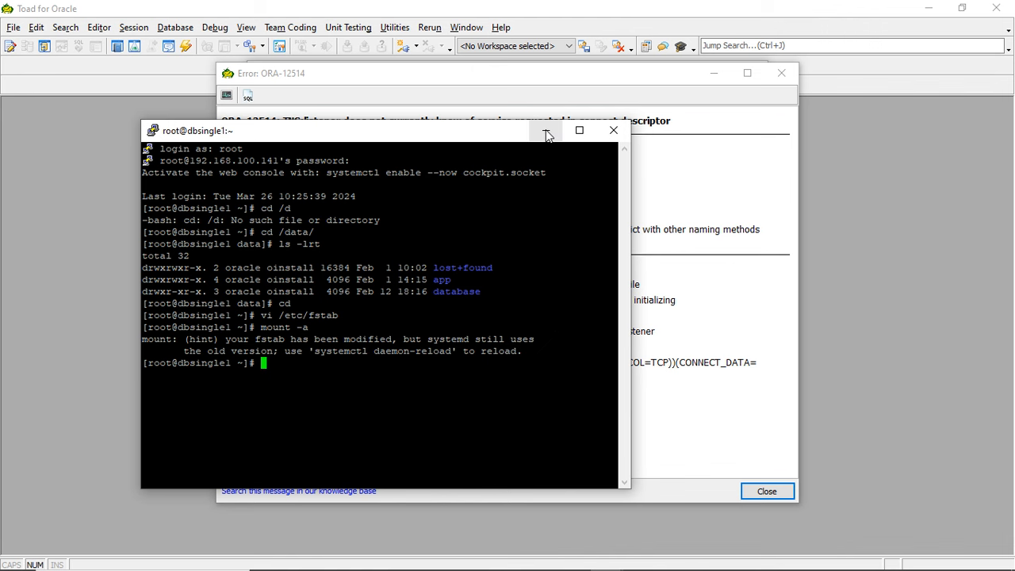
click(546, 131)
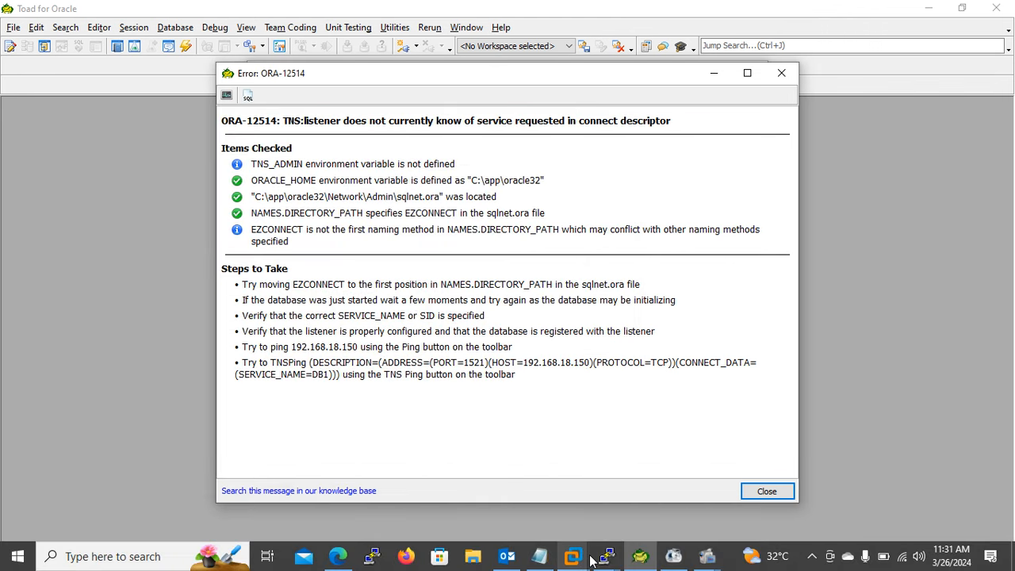
- Switch to the oracle terminal and open SQL*Plus with sqlplus / as sysdba
mouse_move(591, 560)
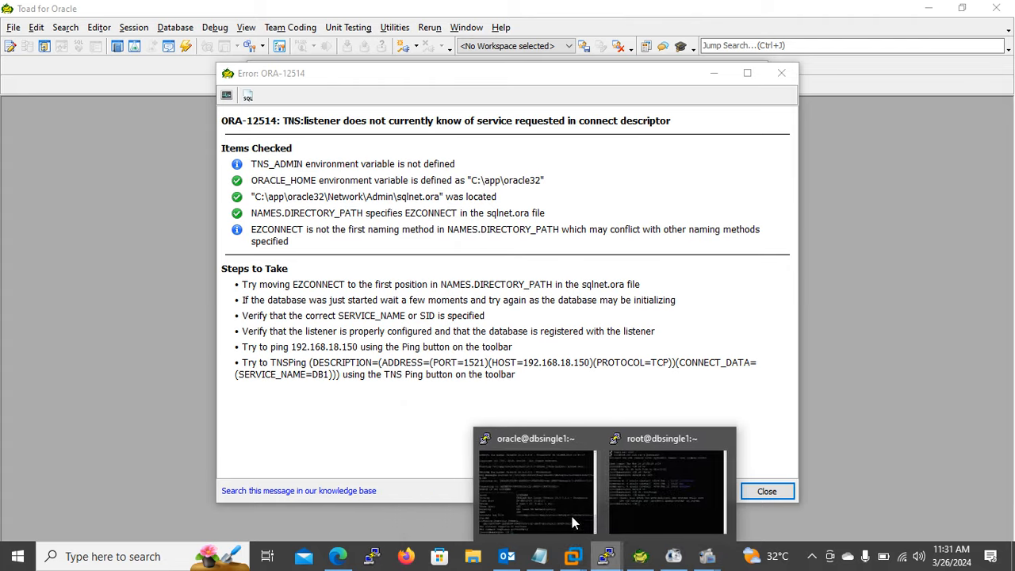
click(529, 492)
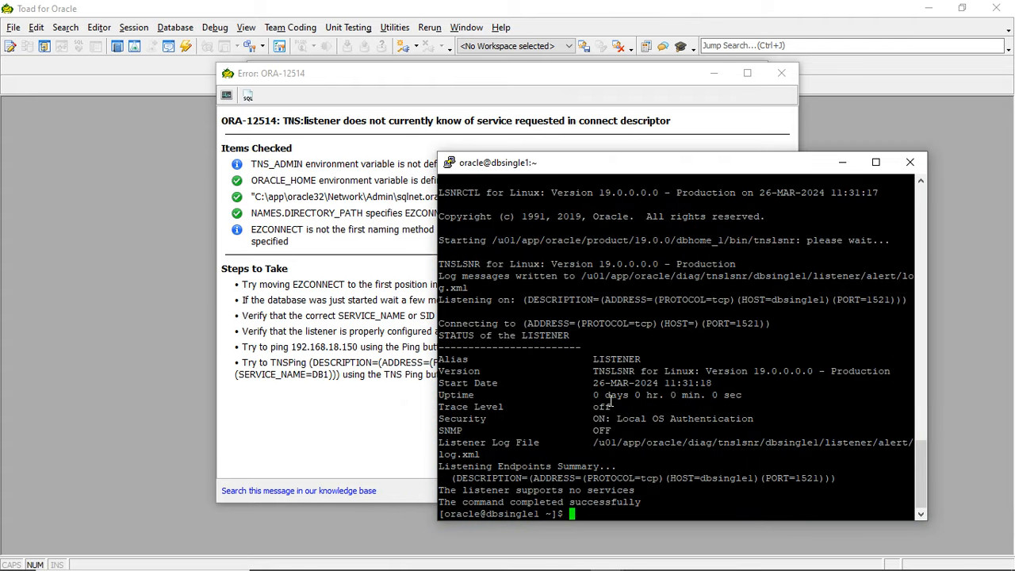
text(sqlplus / as sysdba)
key(Return)
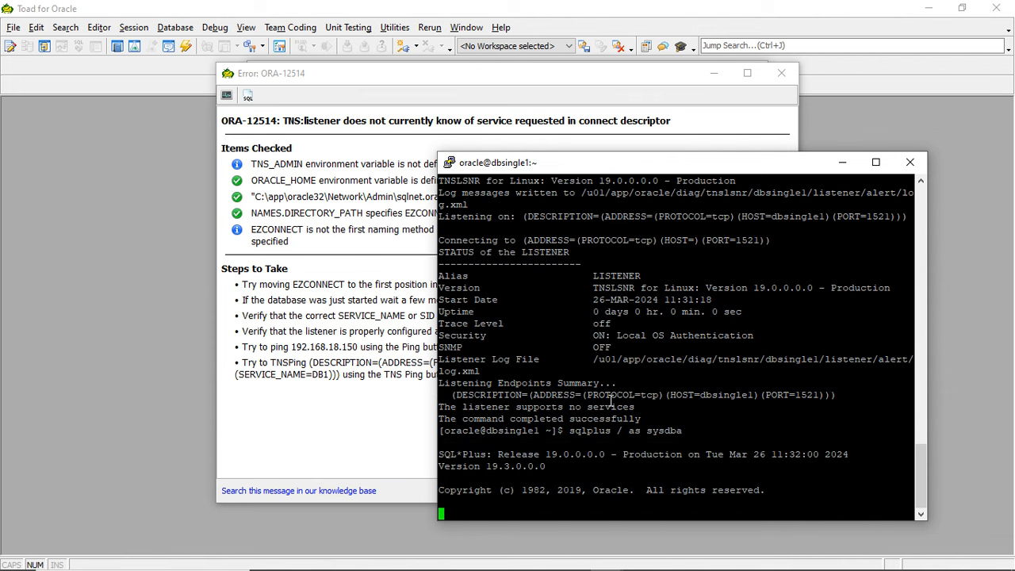
- Start up the database instance with the startup command at the SQL prompt
text(starty)
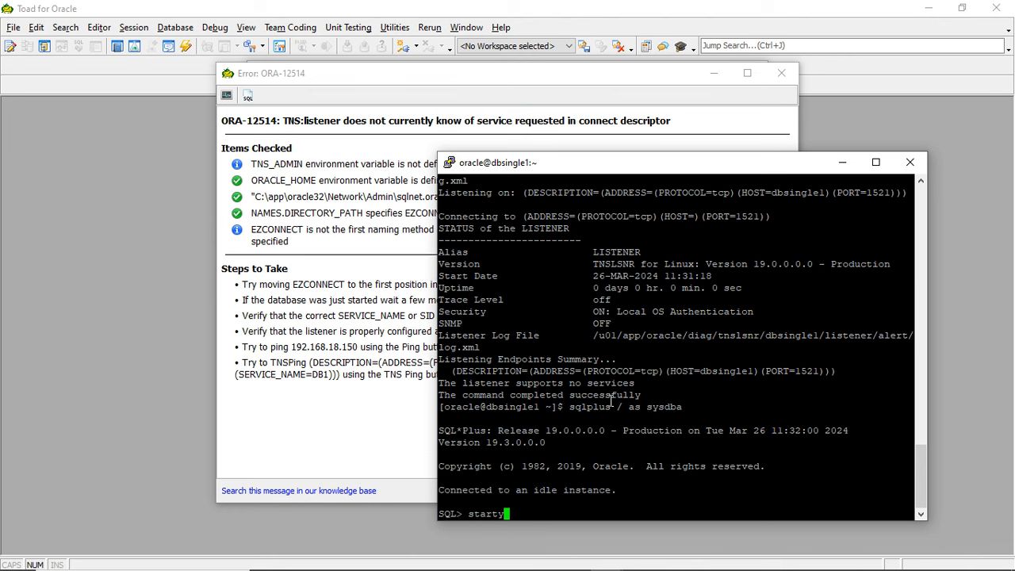
key(BackSpace)
text(up)
key(Return)
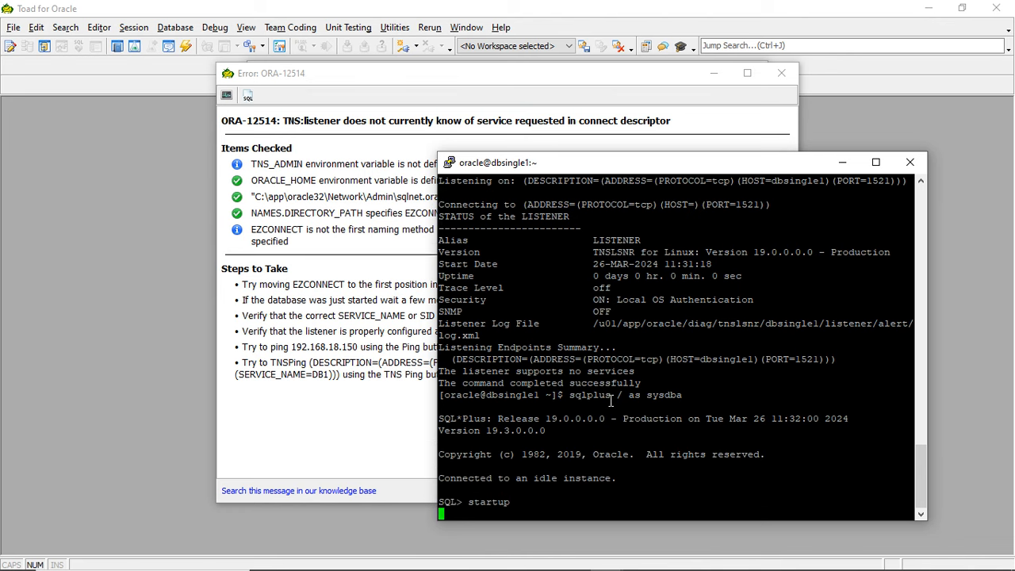
- Return to Toad and retry the connection to DB1 twice, closing each ORA-12514 error
click(641, 137)
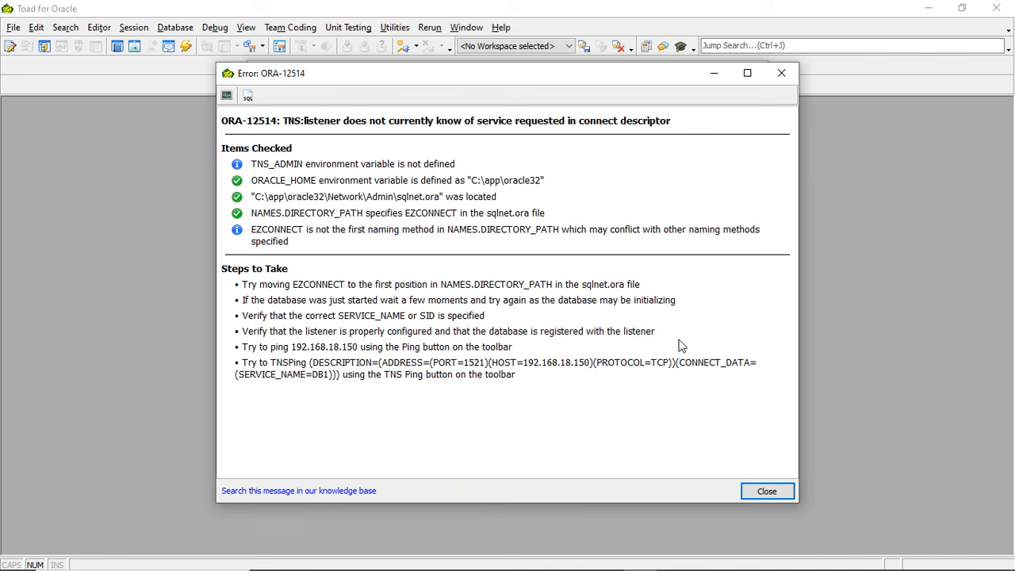
click(766, 493)
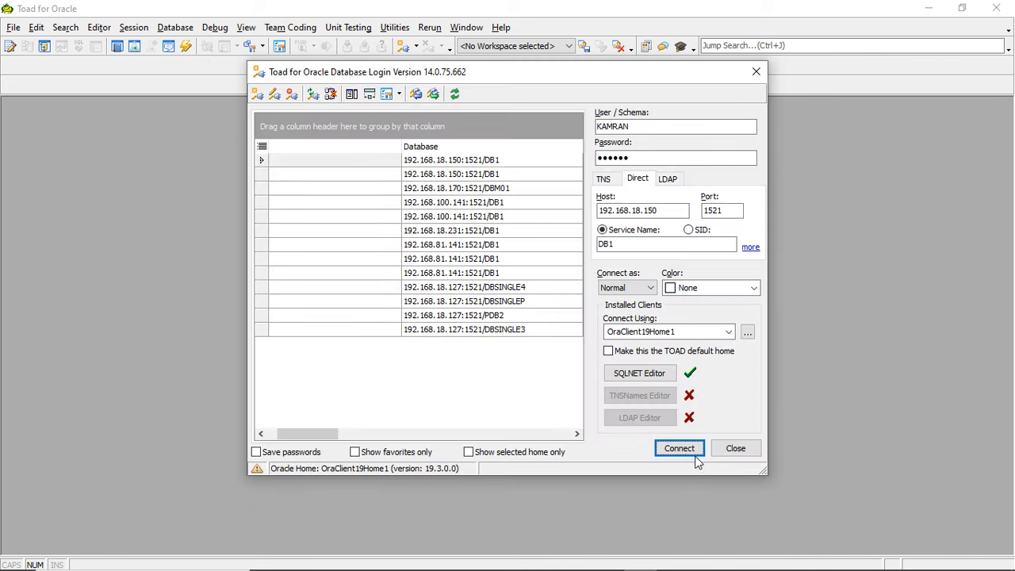
click(692, 451)
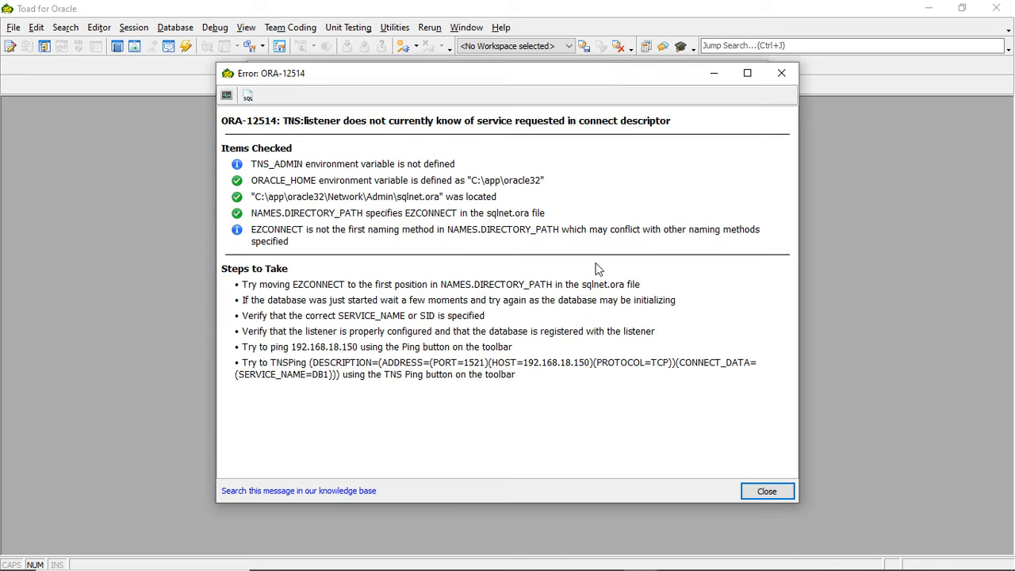
click(764, 489)
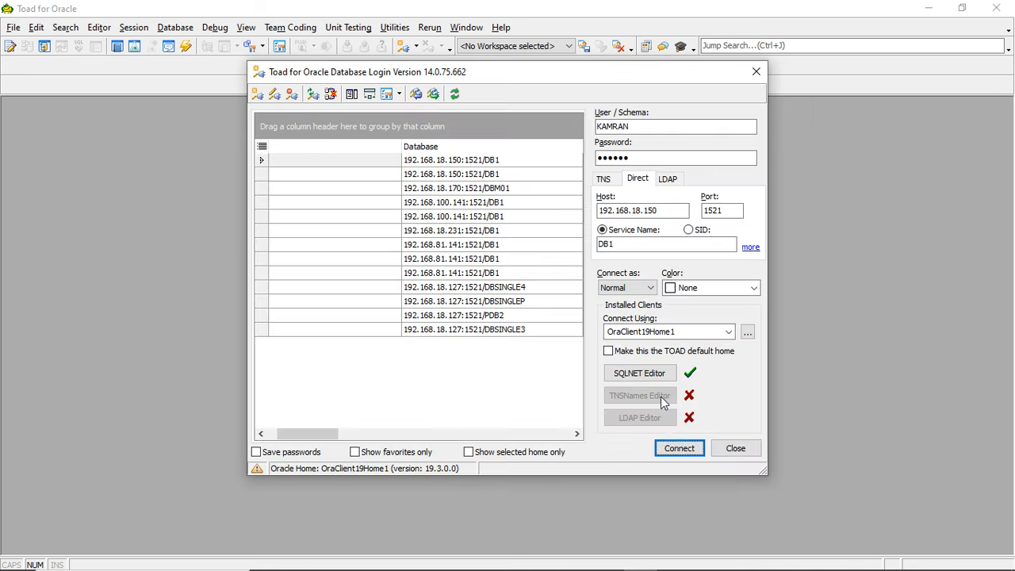
click(676, 449)
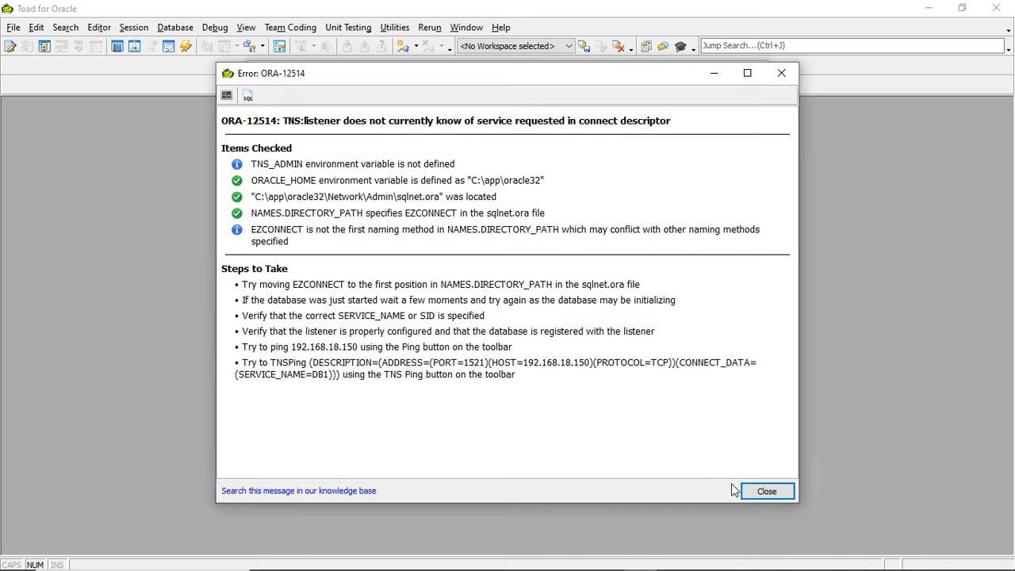
click(752, 491)
- Check the startup output in the oracle terminal, then connect to DB1 from the Toad login window
key(alt+Tab)
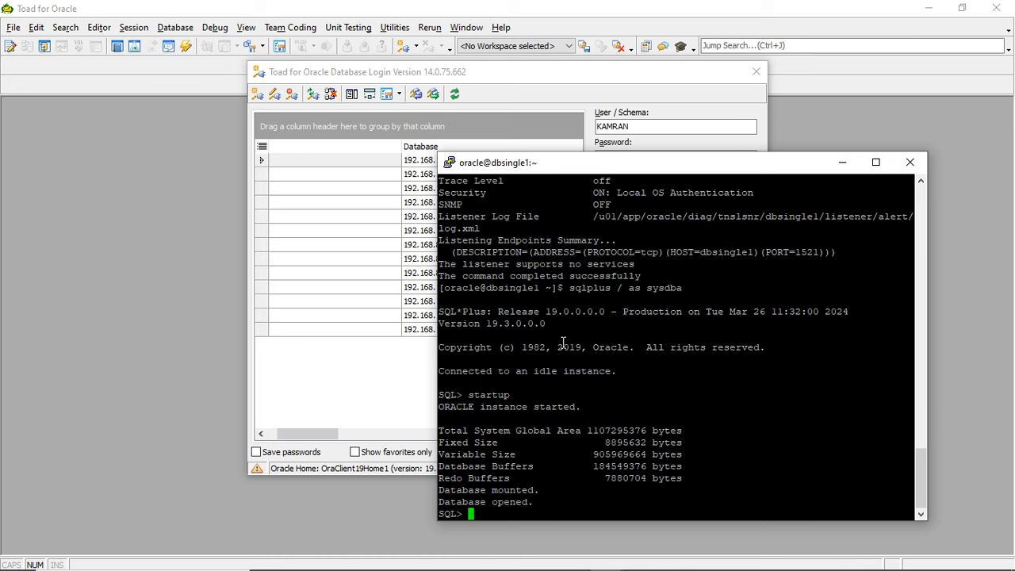
key(Up)
key(BackSpace)
key(BackSpace)
key(BackSpace)
key(BackSpace)
click(576, 73)
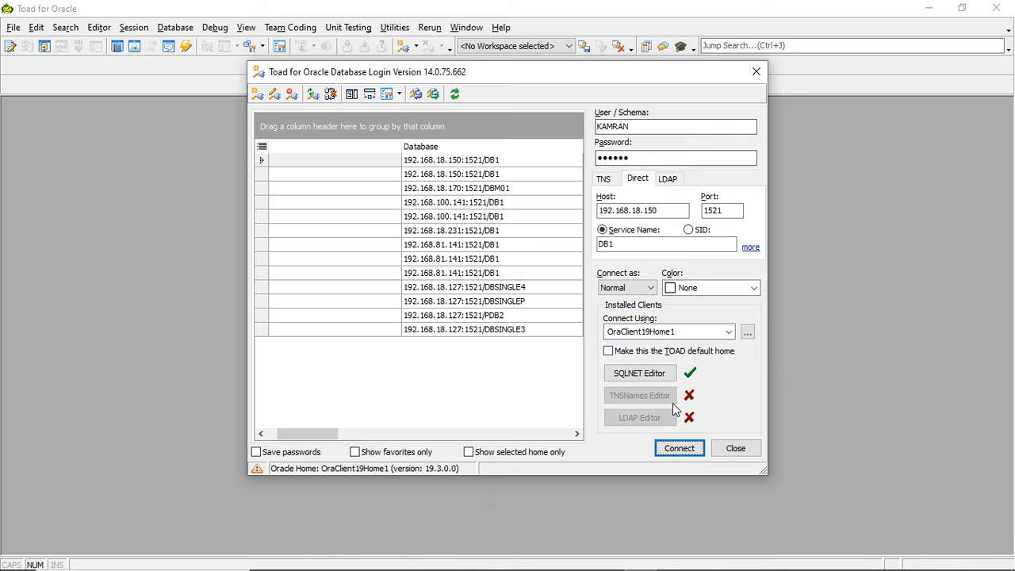
click(674, 445)
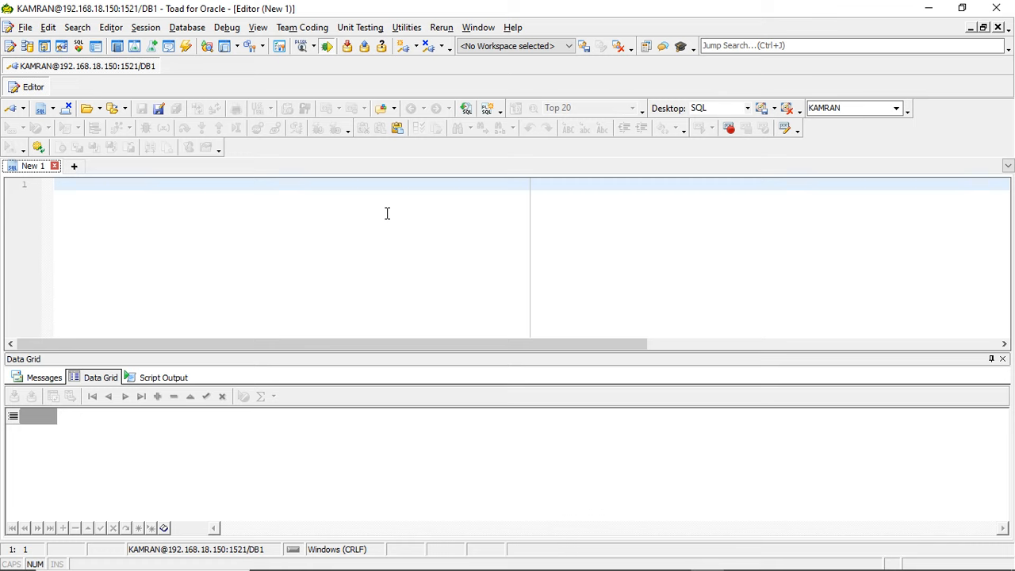
- Enter and run the query select * from v$session in the editor
click(333, 231)
text(se)
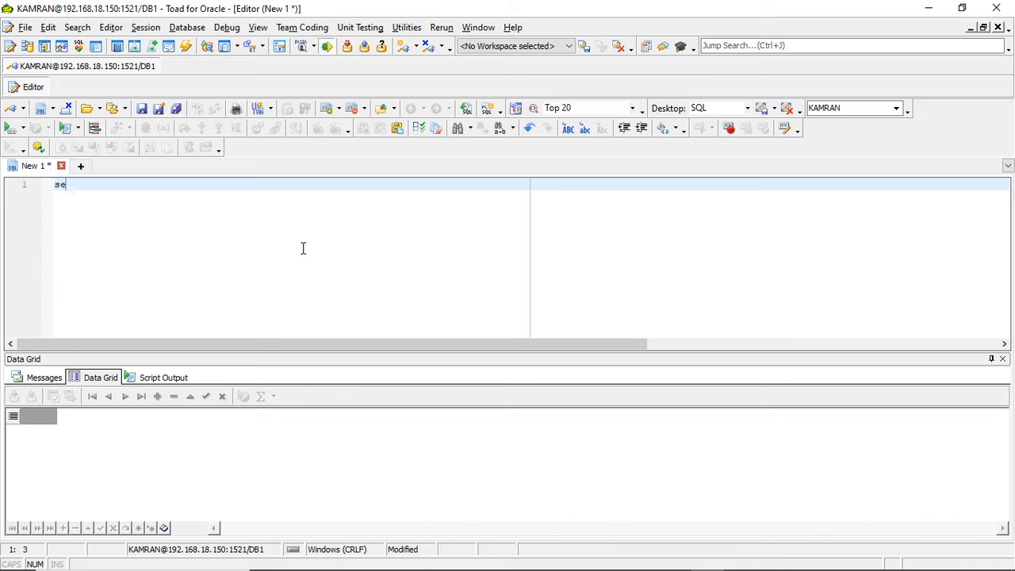
text(lect * from )
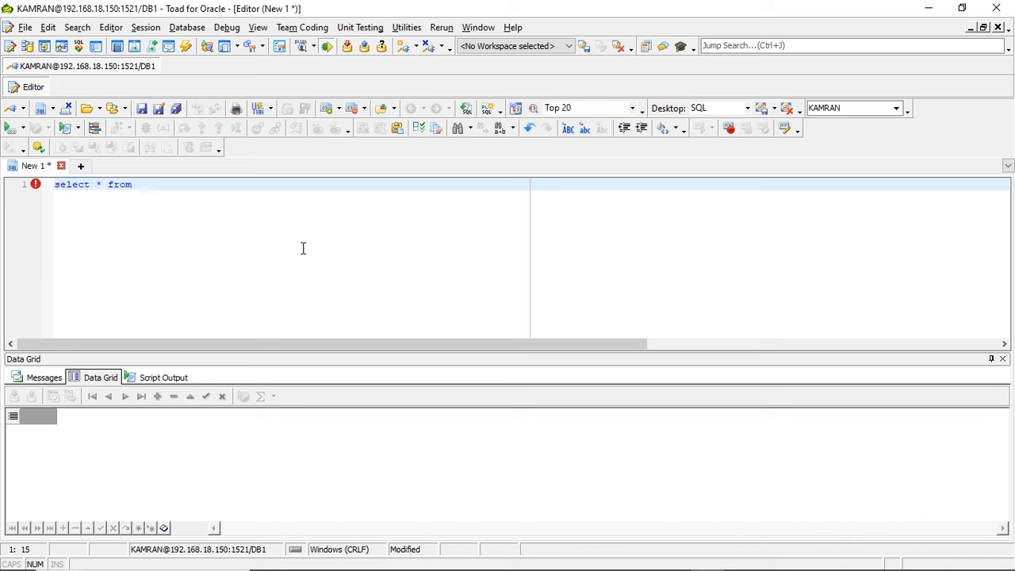
text(v$session)
click(9, 128)
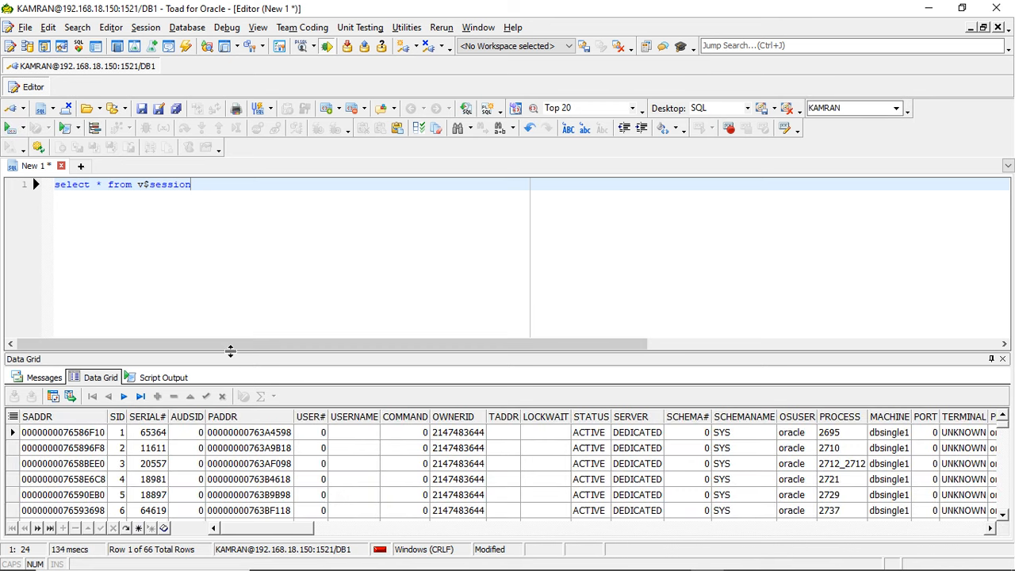
- Enlarge the results grid and examine the columns of the v$session rows from SADDR to PROCESS
drag(229, 354, 241, 190)
click(190, 332)
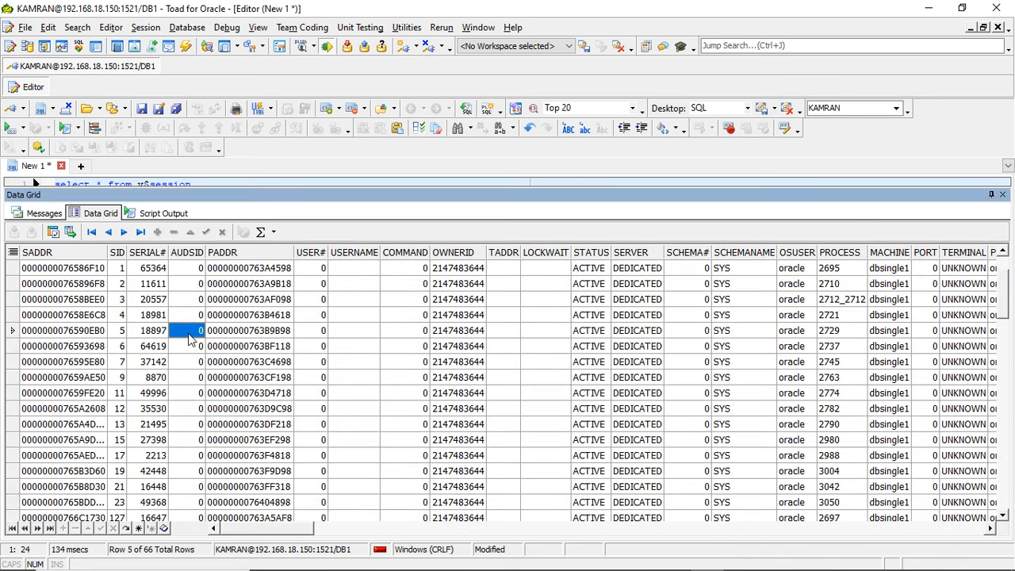
key(Right)
key(Right)
key(Right)
key(Right)
key(Right)
key(Right)
key(Right)
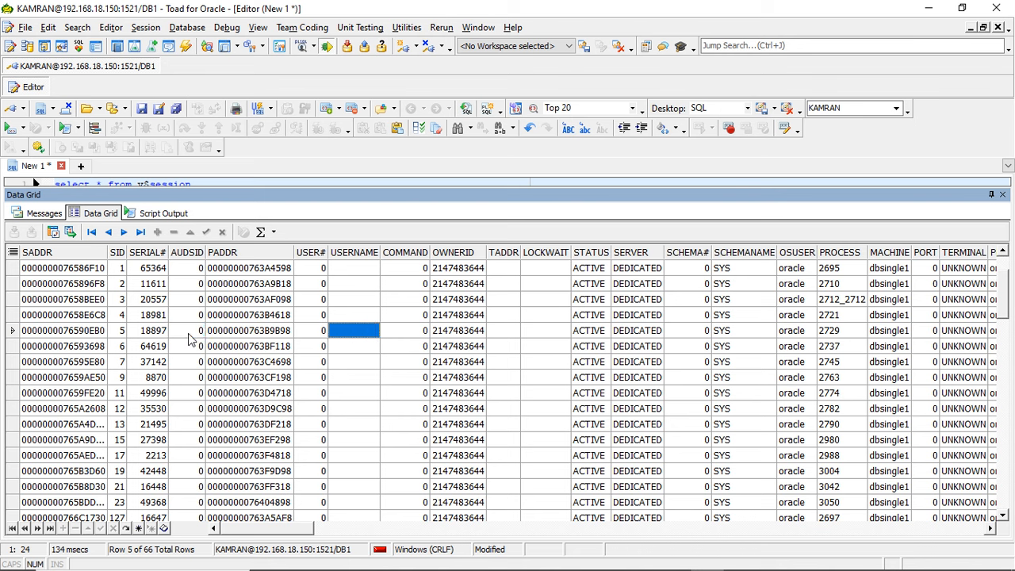
key(Right)
key(Right)
key(Right)
key(Right)
key(Right)
key(Right)
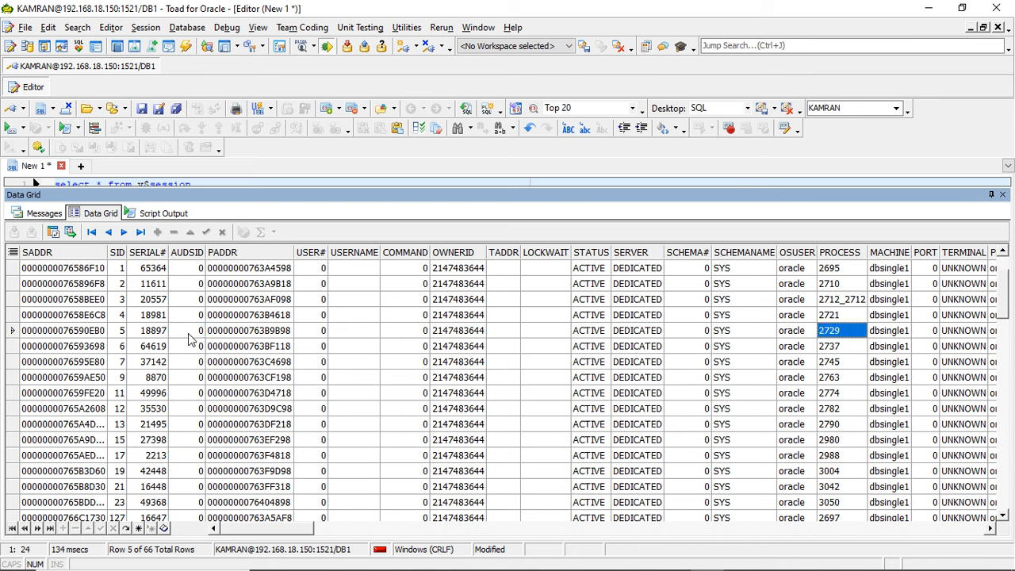
key(Left)
key(Left)
key(Left)
key(Left)
key(Left)
key(Left)
key(Left)
key(Left)
key(Left)
key(Left)
key(Left)
key(Left)
key(Left)
key(Left)
key(Left)
key(Left)
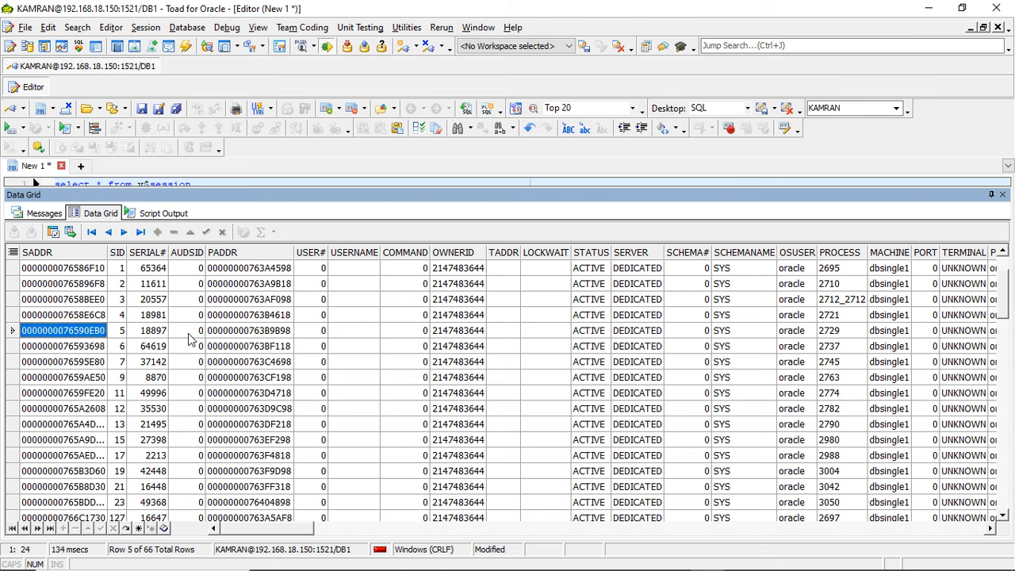
key(Right)
key(Right)
key(Right)
key(Right)
key(Right)
key(Right)
key(Right)
key(Right)
key(Right)
key(Right)
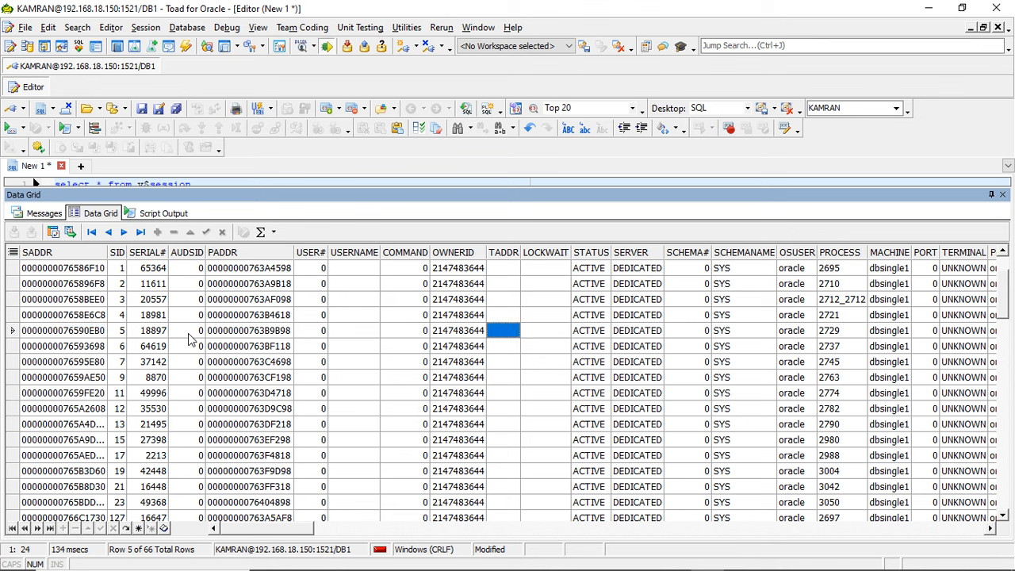
- Examine the STATUS values of the sessions down to the last row of the results
click(594, 250)
click(587, 327)
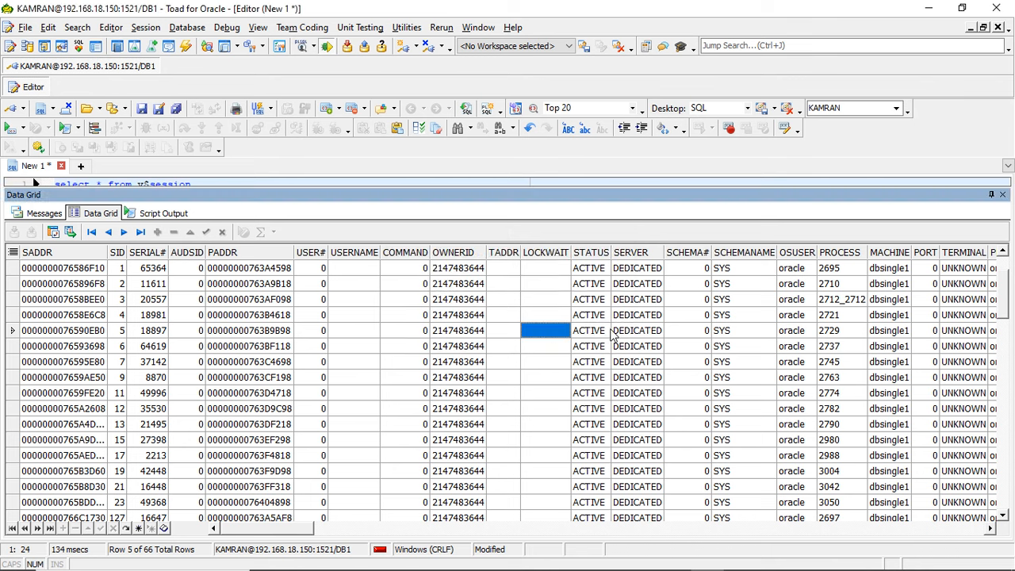
click(593, 345)
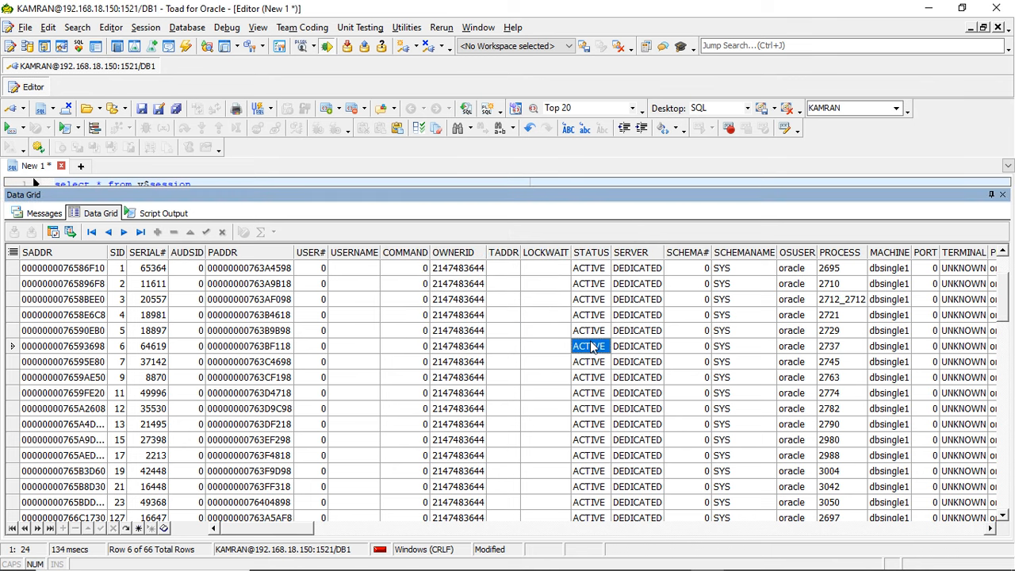
key(Down)
key(Down)
key(Down)
key(Down)
key(Down)
key(Down)
key(Down)
key(Down)
key(Down)
key(Down)
key(Down)
key(Down)
key(Down)
key(Down)
key(Down)
key(Down)
key(Down)
key(Down)
key(Down)
key(Down)
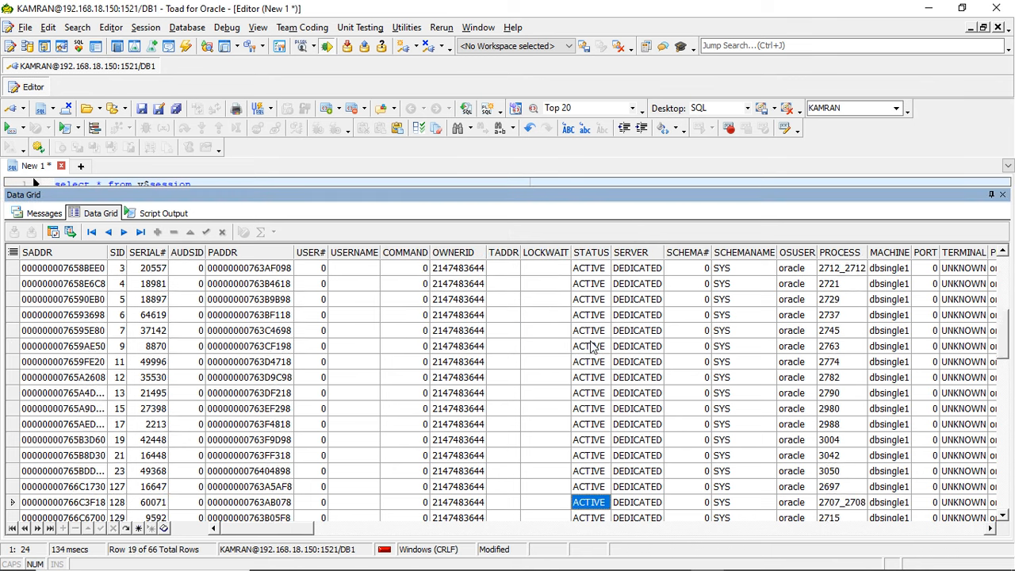
key(Down)
key(Down)
key(Down)
key(Down)
key(Down)
key(Down)
key(Down)
key(Down)
key(Down)
key(Down)
key(Down)
key(Down)
key(Down)
key(Down)
key(Down)
key(Down)
key(Down)
key(Down)
key(Down)
key(Down)
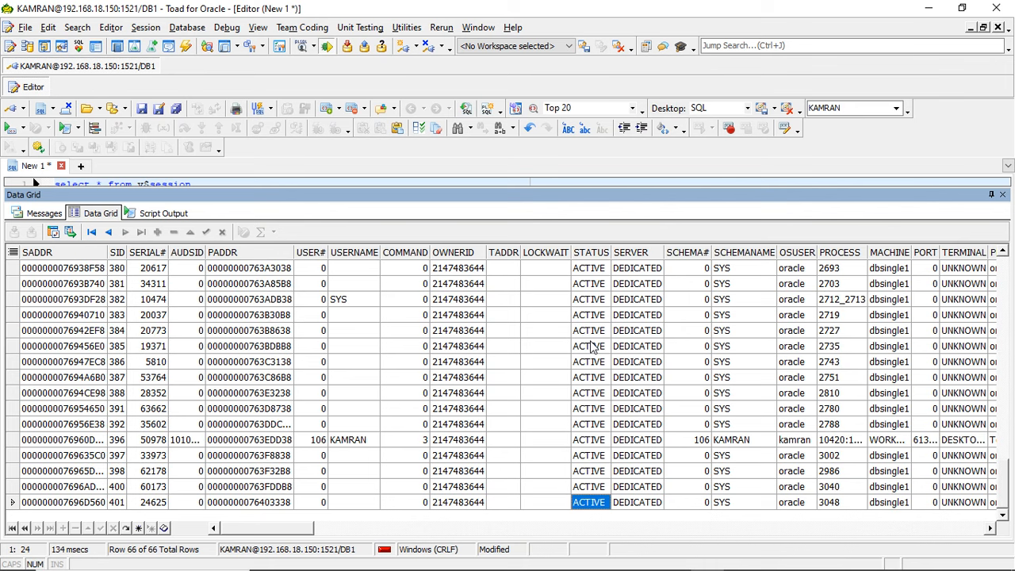
key(Up)
key(Up)
key(Up)
key(Up)
key(Up)
key(Up)
key(Up)
key(Up)
key(Up)
key(Up)
key(Up)
key(Up)
key(Up)
key(Up)
key(Up)
key(Up)
key(Up)
key(Up)
key(Up)
key(Up)
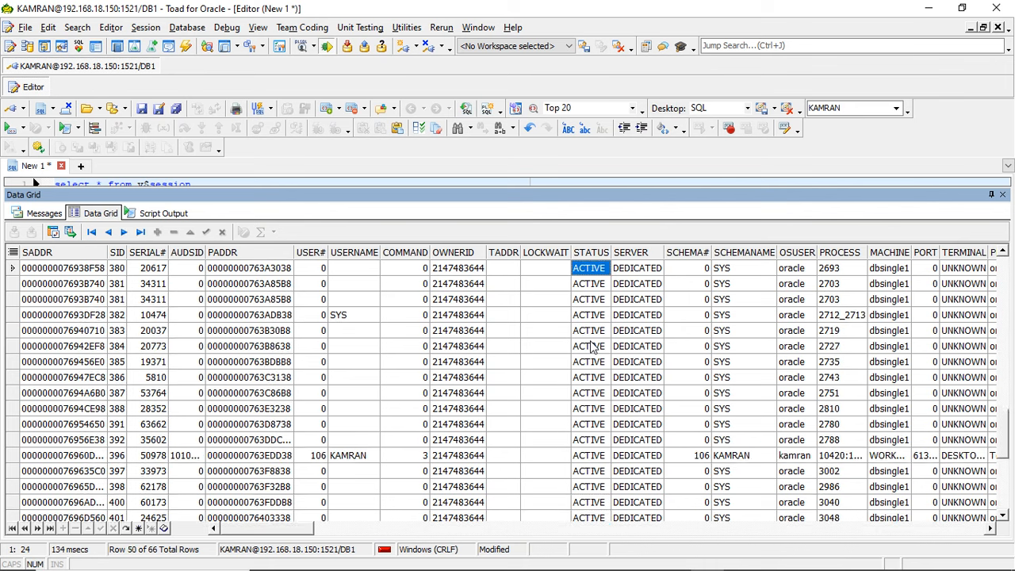
key(Down)
key(Down)
key(Down)
key(Down)
key(Down)
key(Down)
key(Down)
key(Down)
key(Down)
key(Down)
key(Down)
key(Down)
key(Down)
key(Down)
key(Down)
key(Down)
key(Down)
key(Down)
key(Down)
key(Down)
key(Down)
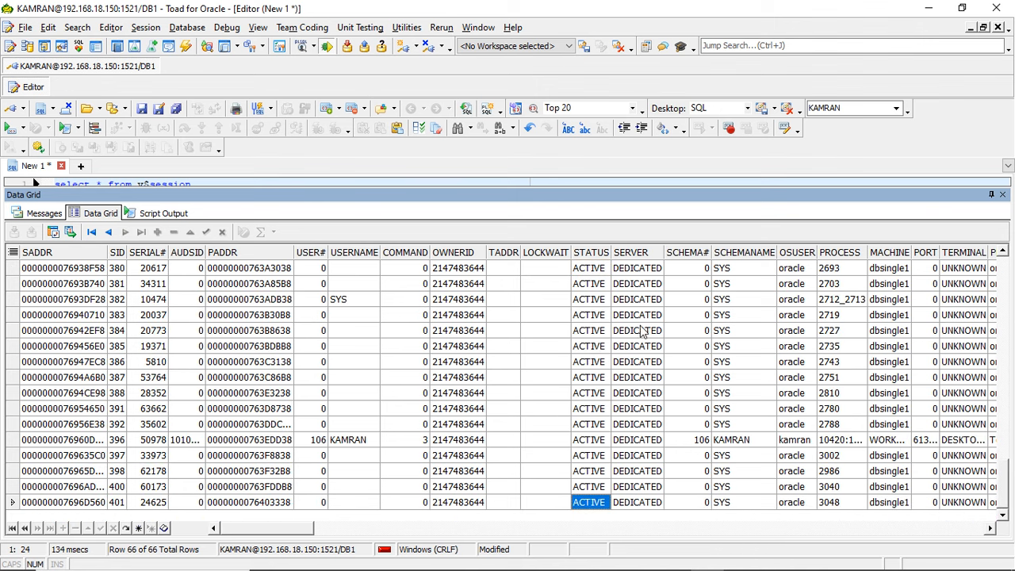
- Widen the STATUS column to review the session statuses, and give the query editor more height again
drag(612, 248, 694, 255)
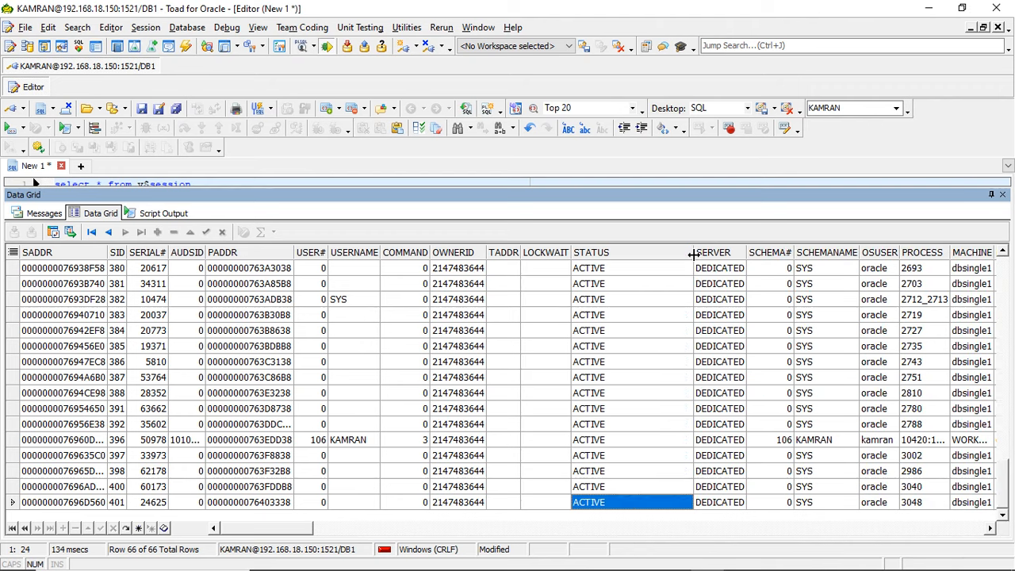
key(Up)
key(Up)
key(Up)
key(Up)
key(Up)
key(Up)
key(Up)
key(Up)
key(Up)
key(Up)
key(Up)
key(Up)
key(Up)
key(Up)
key(Up)
key(Up)
key(Up)
key(Up)
key(Up)
key(Up)
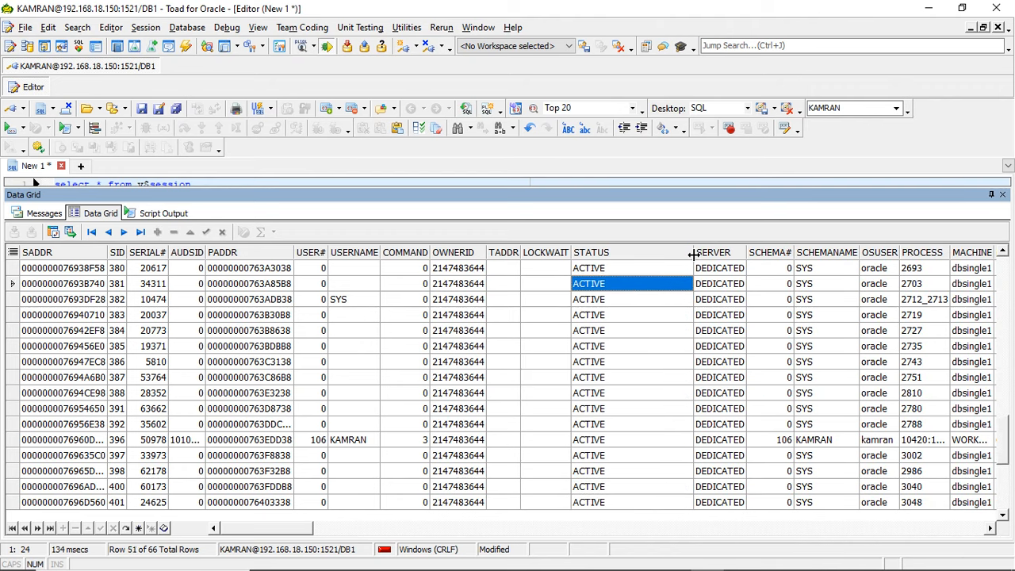
key(Down)
key(Down)
key(Down)
key(Down)
key(Down)
key(Down)
key(Down)
key(Down)
key(Down)
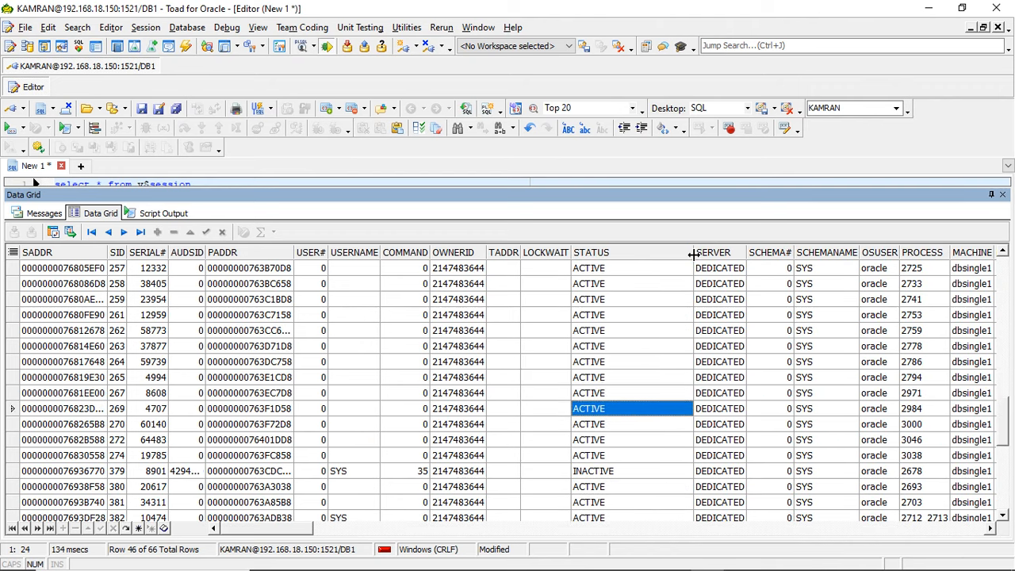
key(Down)
key(Down)
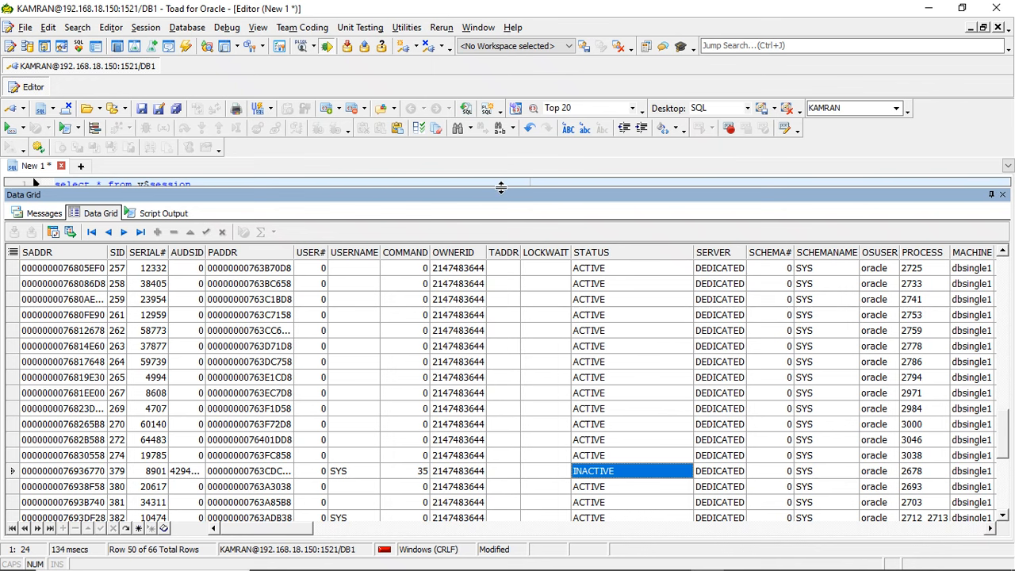
drag(501, 187, 500, 257)
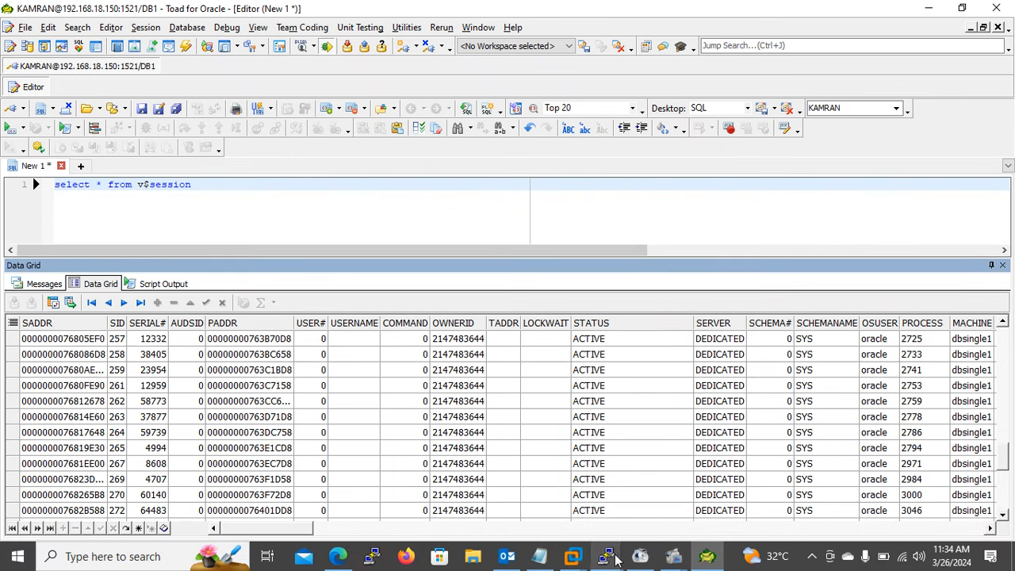
- Close the root@dbsingle1 PuTTY session and bring up the oracle@dbsingle1 terminal
mouse_move(616, 559)
mouse_move(704, 461)
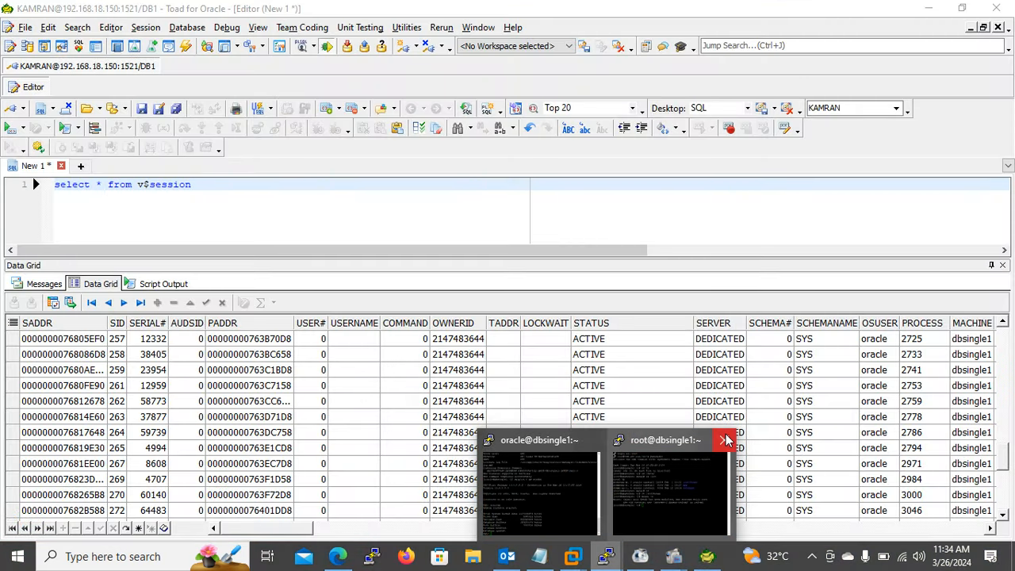
click(724, 440)
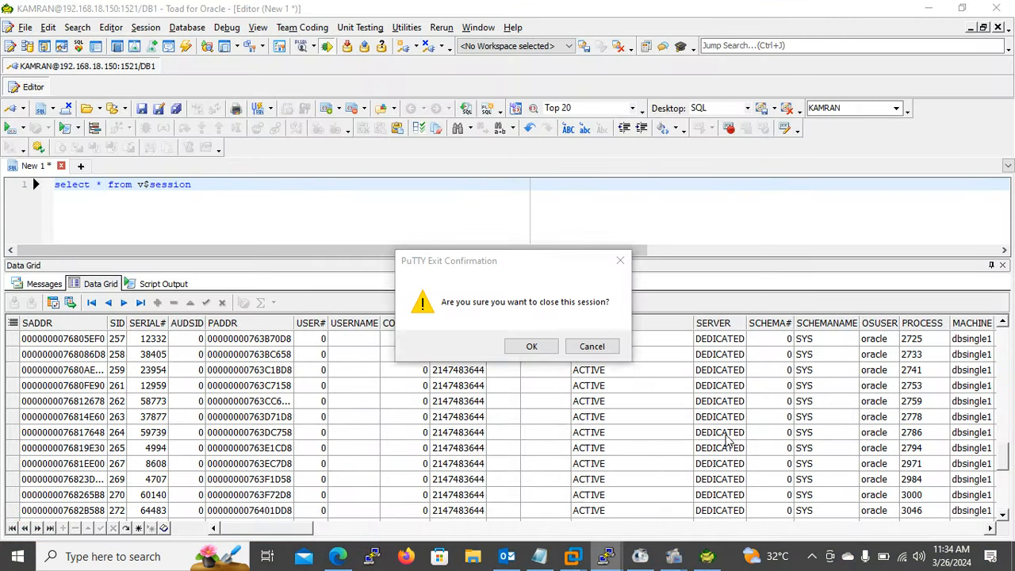
click(531, 346)
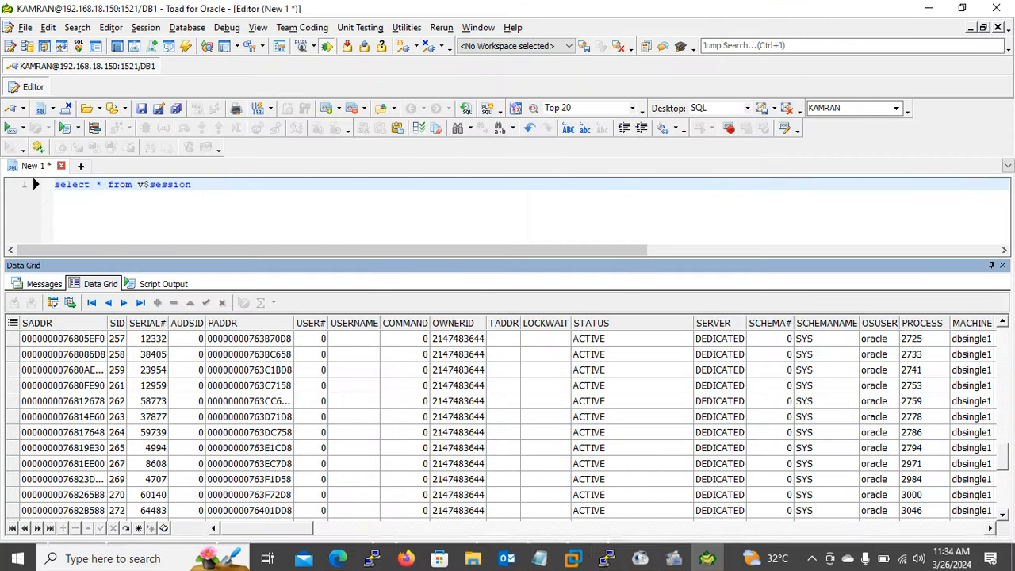
click(607, 560)
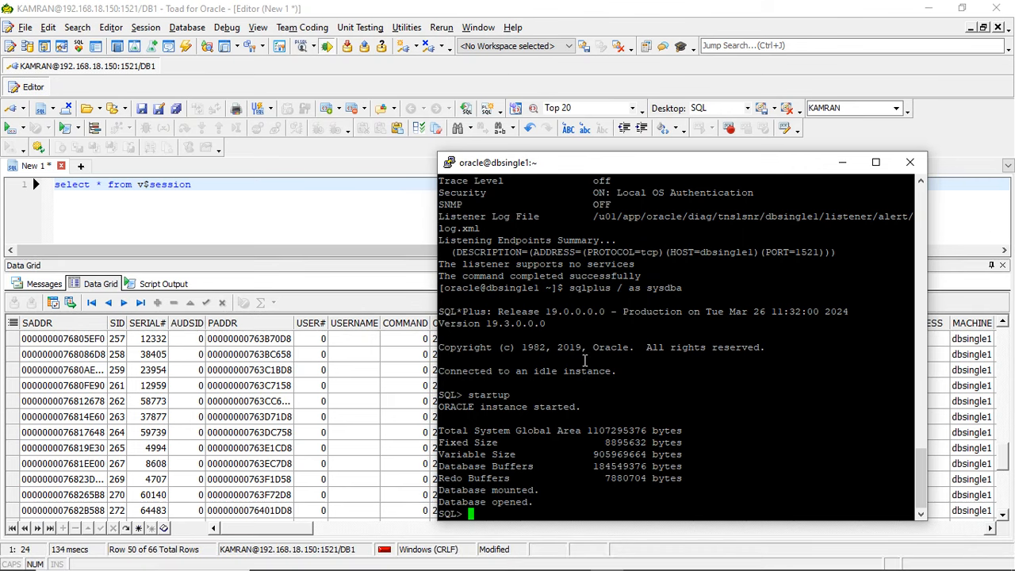
- Create a new database user in the SQL*Plus session, identified by the chosen account password
text(create user arsalan iden)
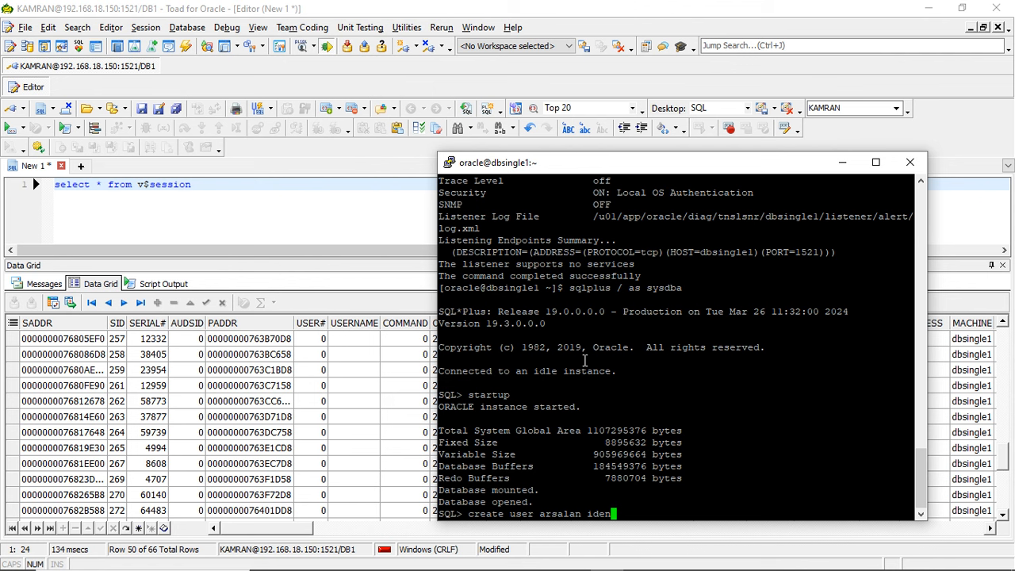
key(Return)
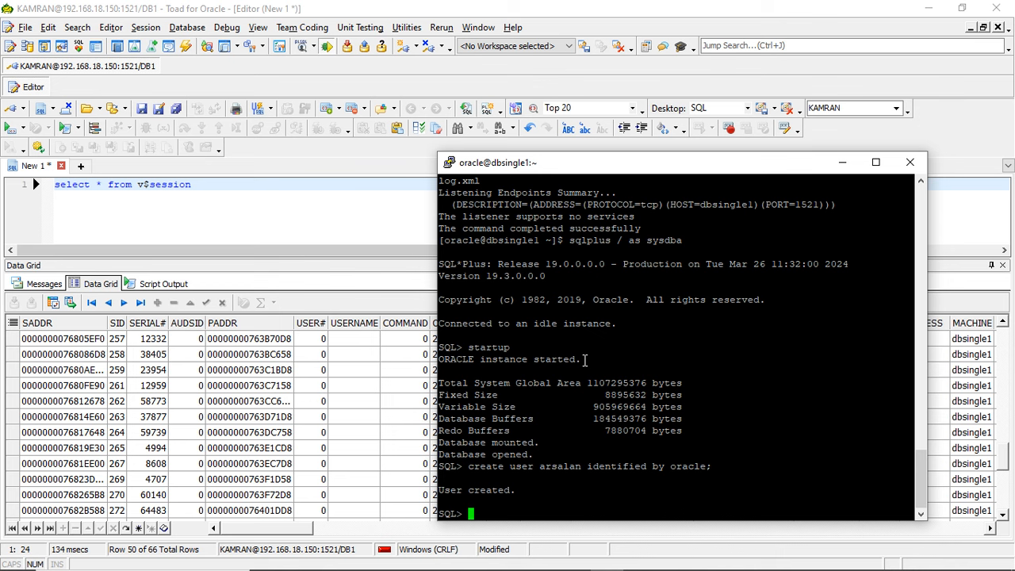
- Grant the connect role to the newly created database user
text(grant connect,to arsala)
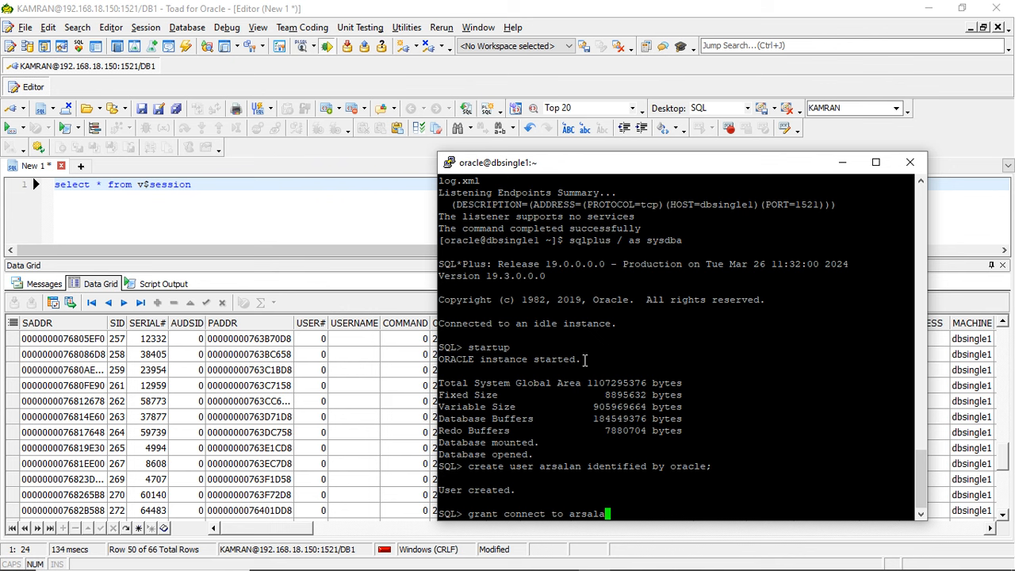
text(n;)
key(Return)
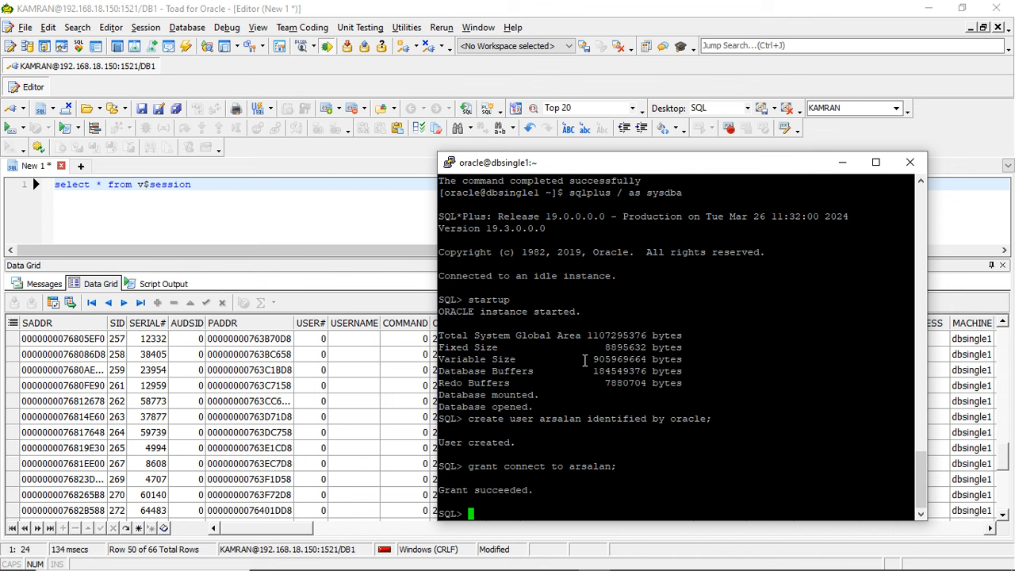
- Open a new Toad session to service DB1 on 192.168.18.150 with the new user's name and password
click(229, 212)
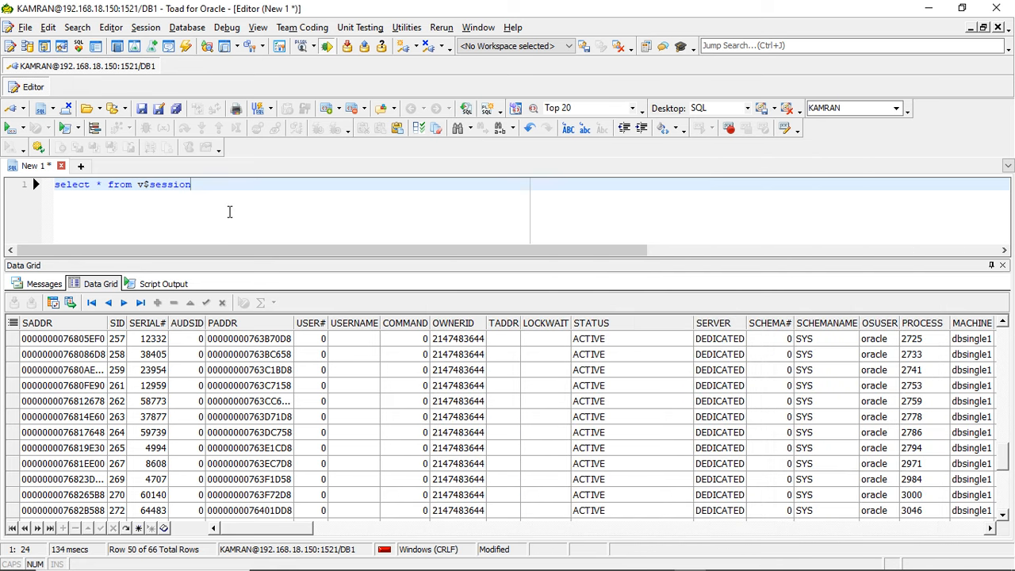
click(146, 27)
click(169, 43)
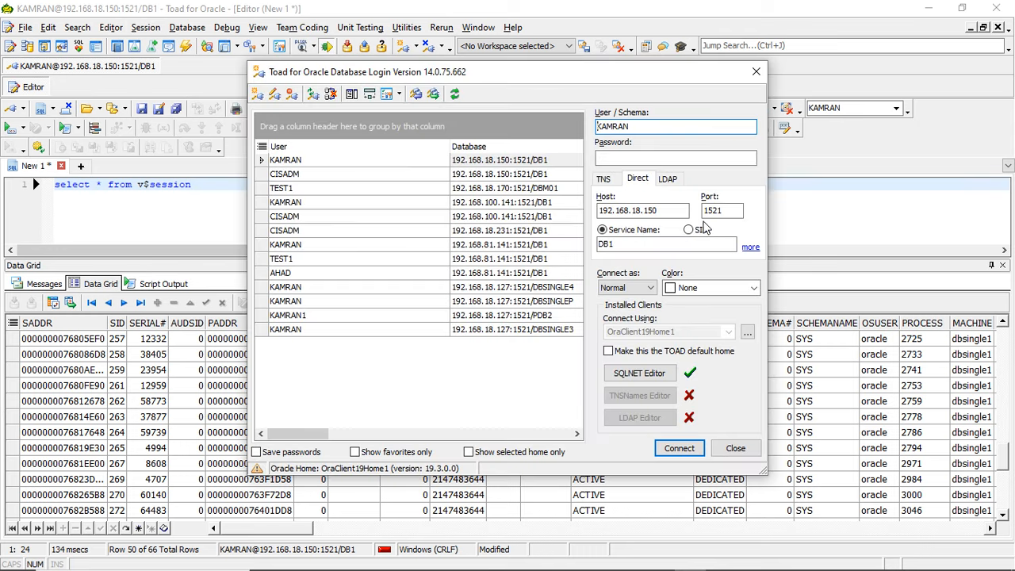
double_click(637, 129)
text(arsalan)
key(Tab)
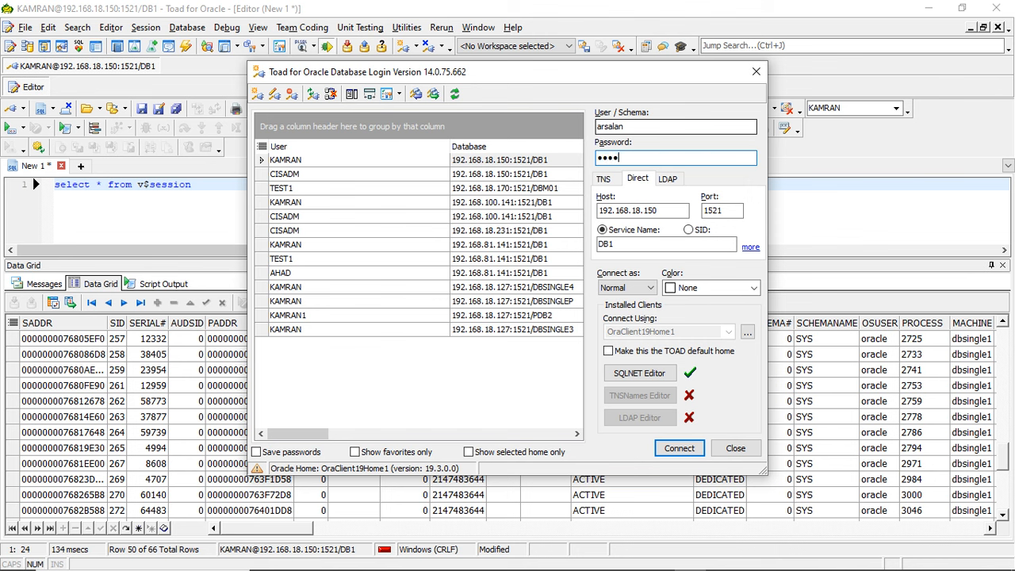
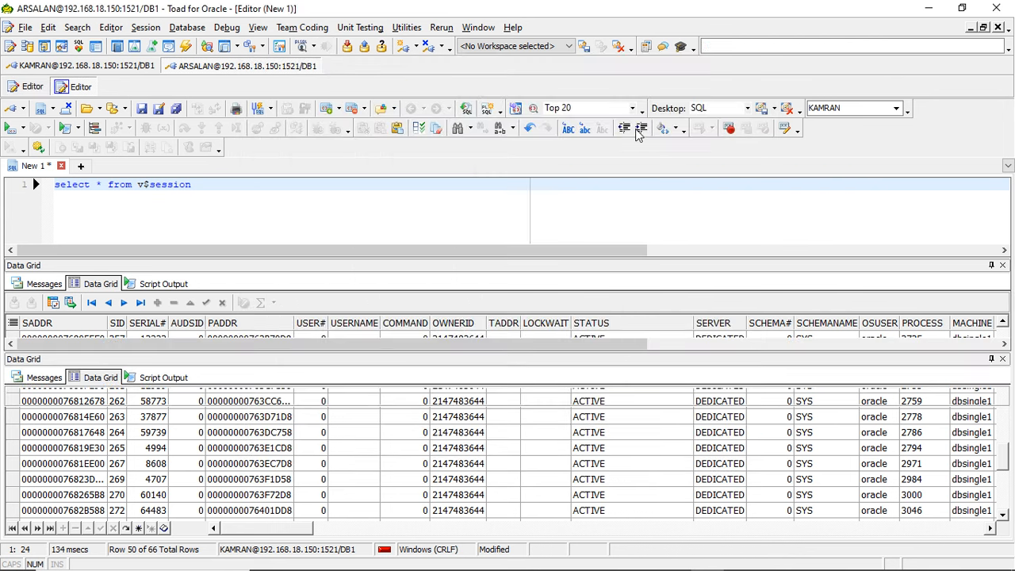
- Rerun the v$session query in the original DB1 connection, restrict it to the new user's uppercase username, and check the session's STATUS
click(97, 68)
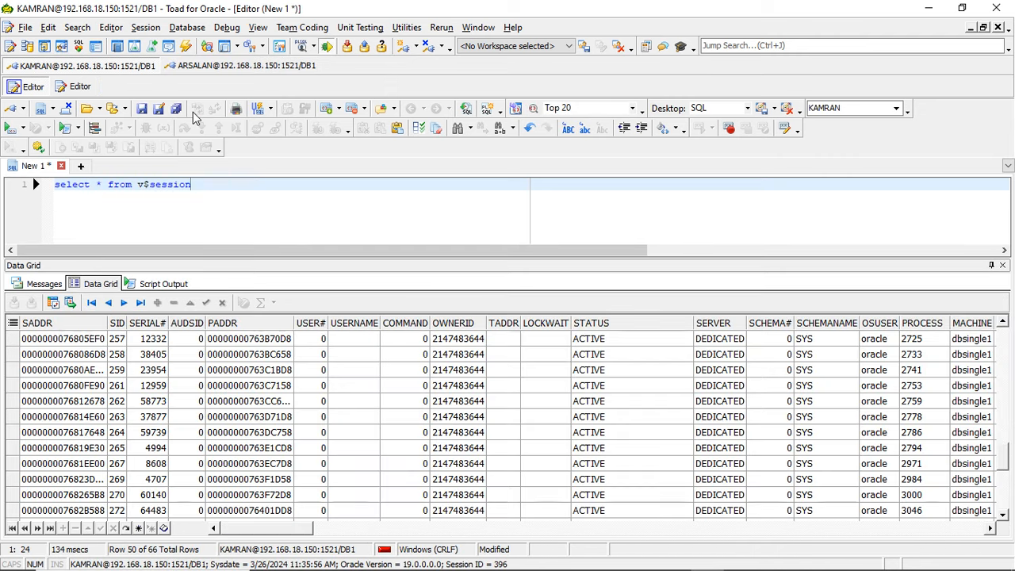
click(9, 128)
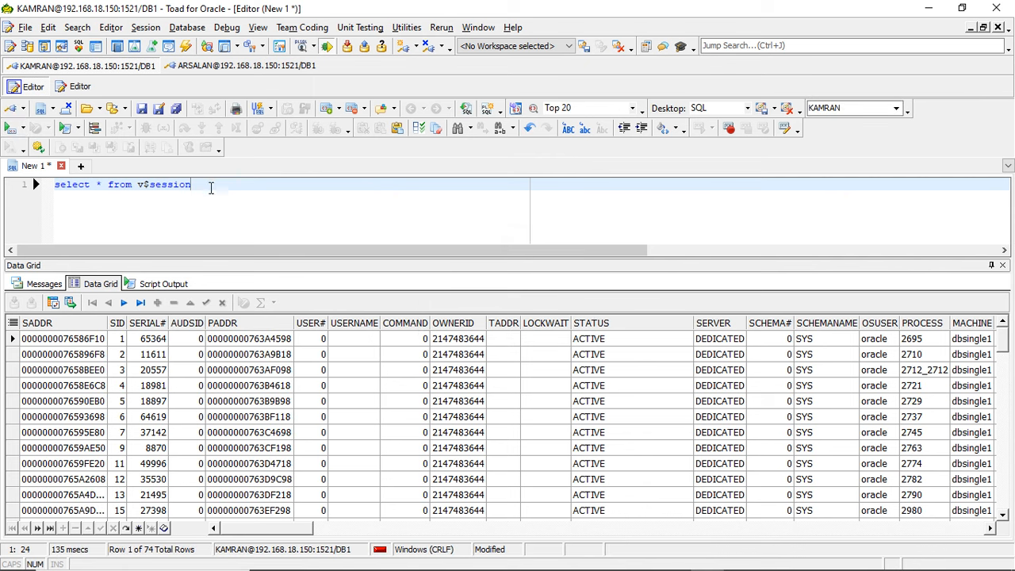
text(where)
key(BackSpace)
key(BackSpace)
key(BackSpace)
key(BackSpace)
key(BackSpace)
key(BackSpace)
text(where usernmae)
key(BackSpace)
key(BackSpace)
key(BackSpace)
text(ame='ARSAL)
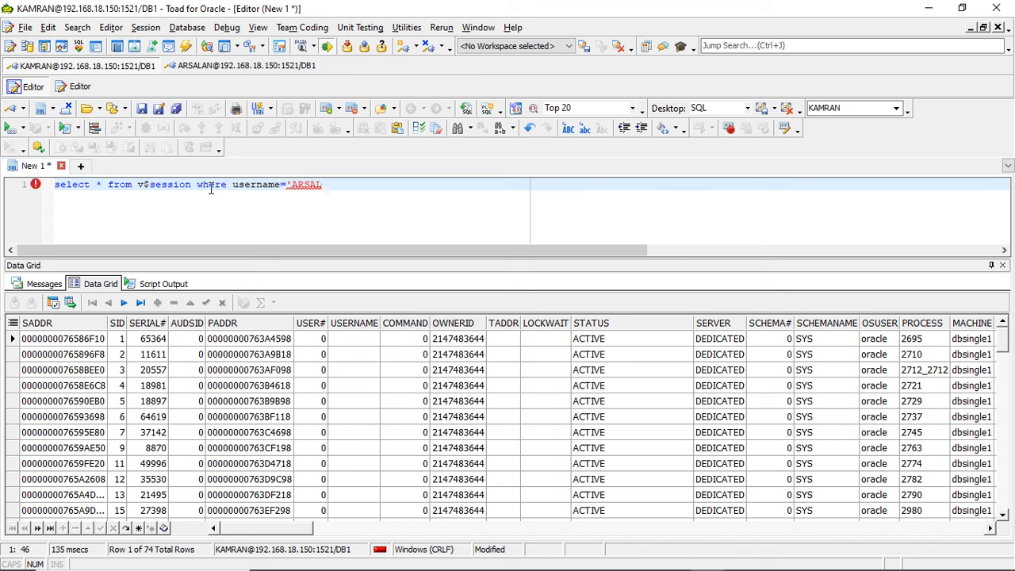
text(AN')
key(F9)
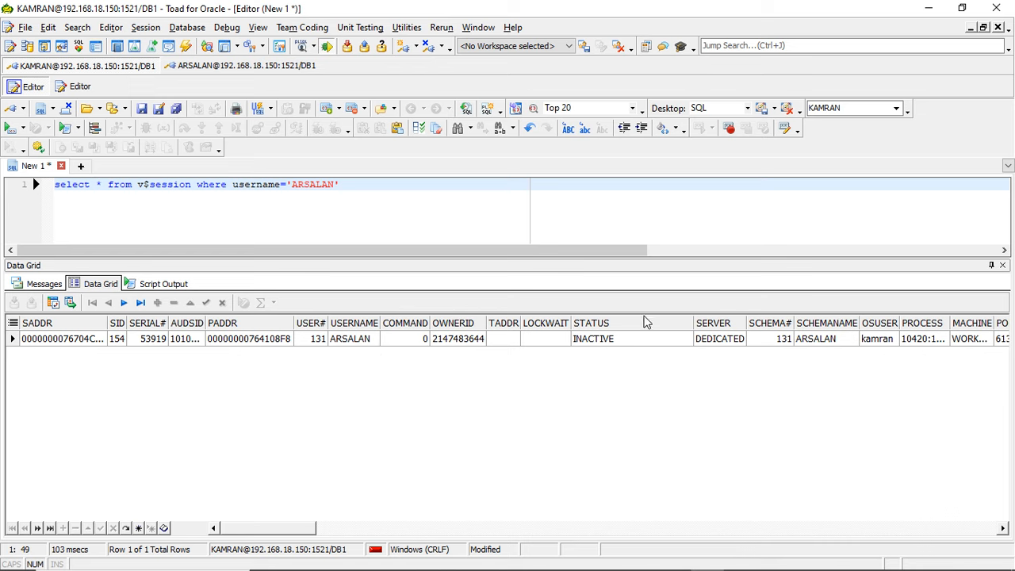
click(619, 333)
click(619, 344)
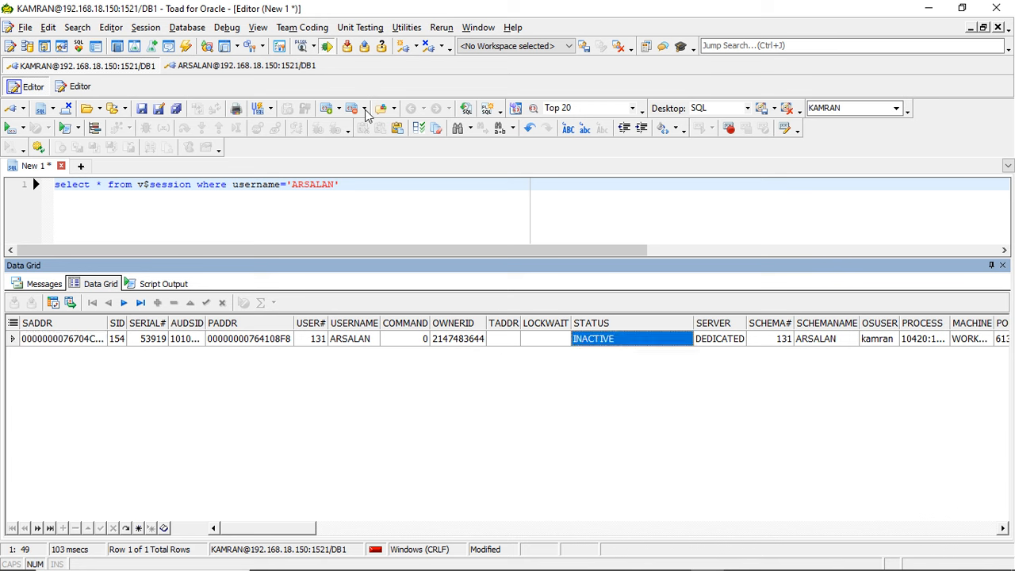
- Return to the oracle@dbsingle1 terminal and exit its SQL*Plus session
click(273, 70)
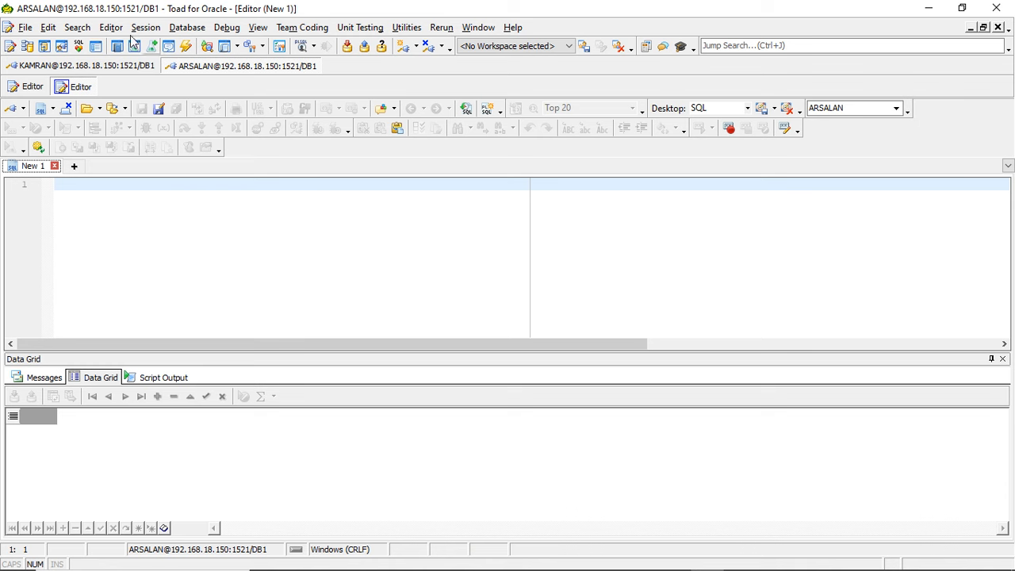
click(611, 556)
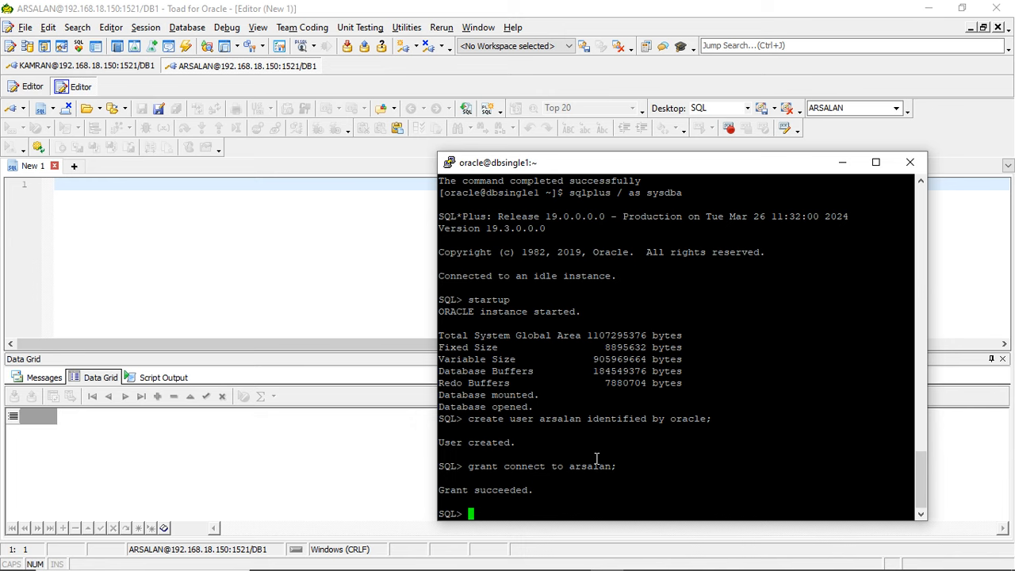
text(exit)
key(Return)
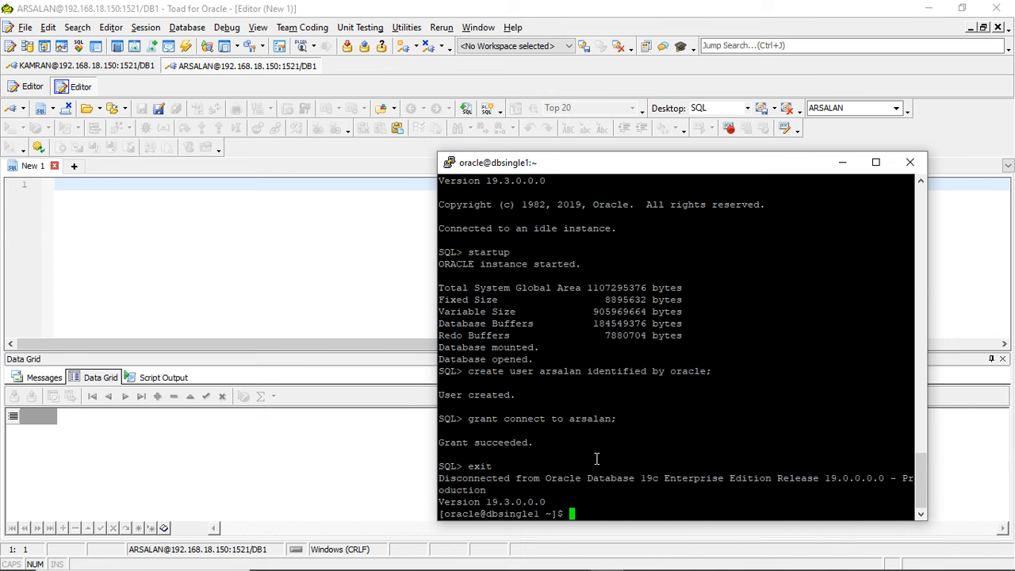
- Log in to SQL*Plus from the terminal with the new database user's name and password
text(sqlplus)
key(BackSpace)
key(BackSpace)
key(BackSpace)
key(BackSpace)
key(BackSpace)
key(BackSpace)
key(BackSpace)
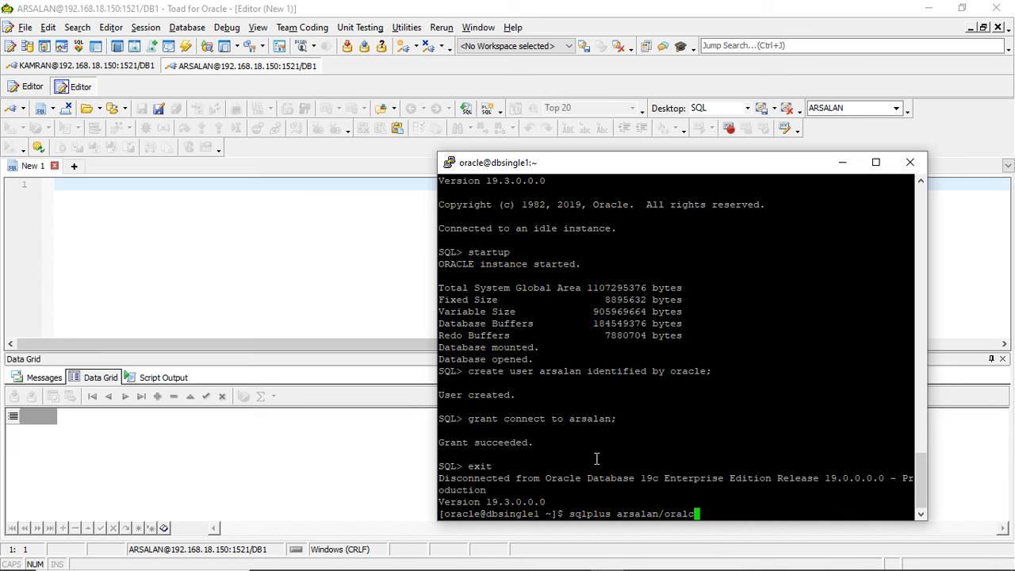
key(Return)
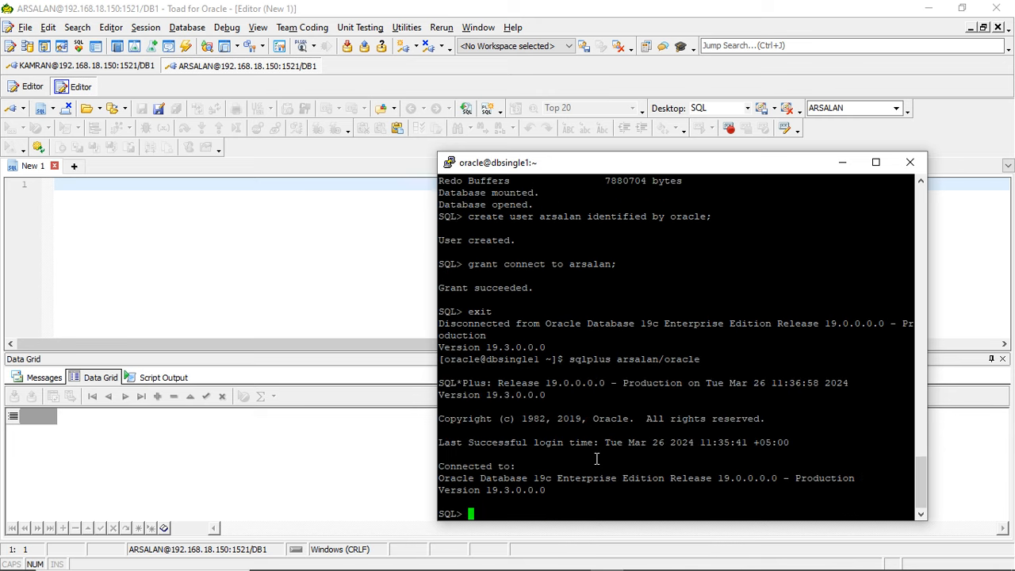
- Rerun the username-filtered v$session query in Toad's original DB1 connection
click(181, 317)
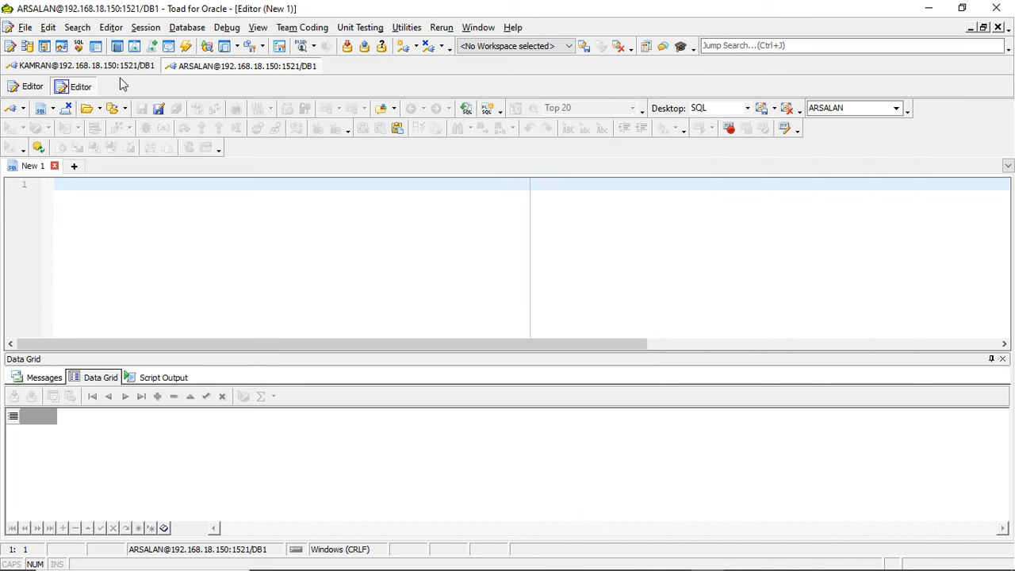
click(117, 73)
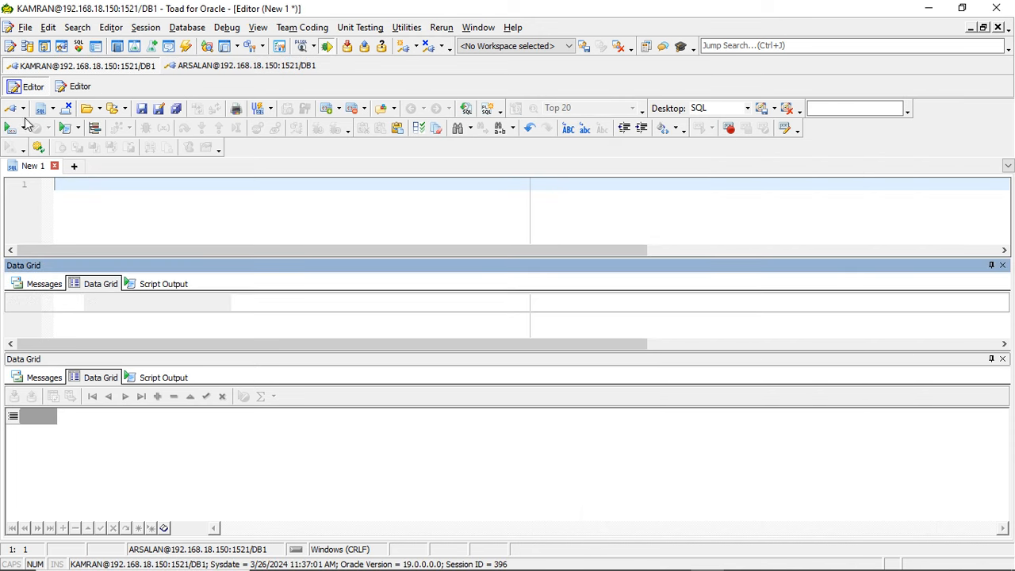
click(11, 127)
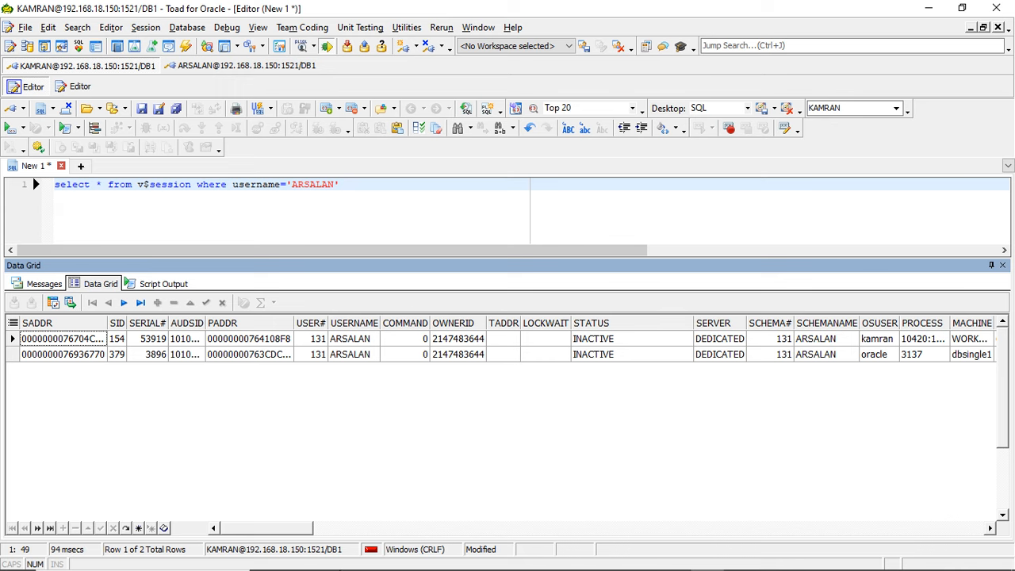
- Try to create a table named abc without columns in the new user's SQL*Plus session
click(608, 557)
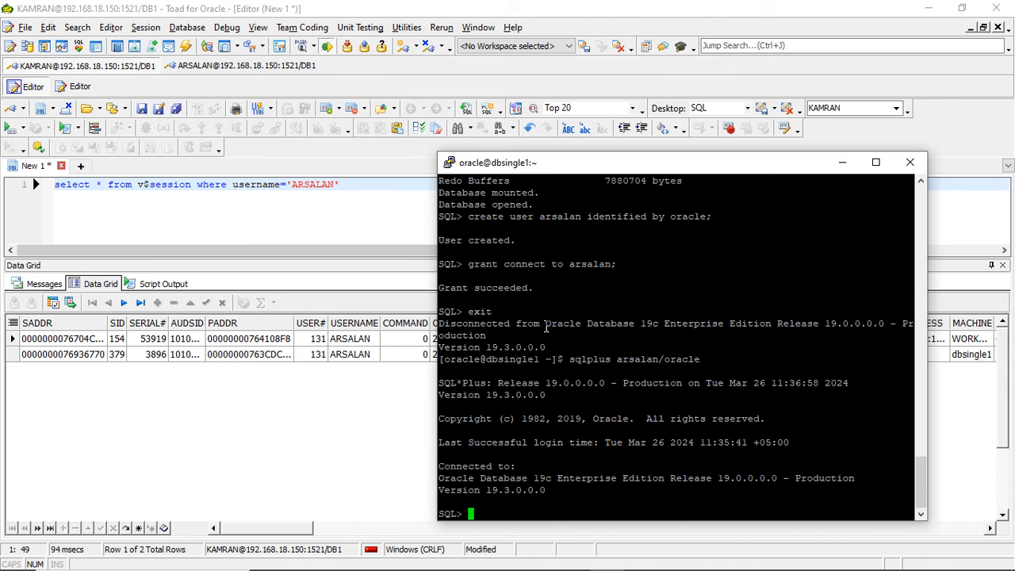
text(create table abc;)
key(Return)
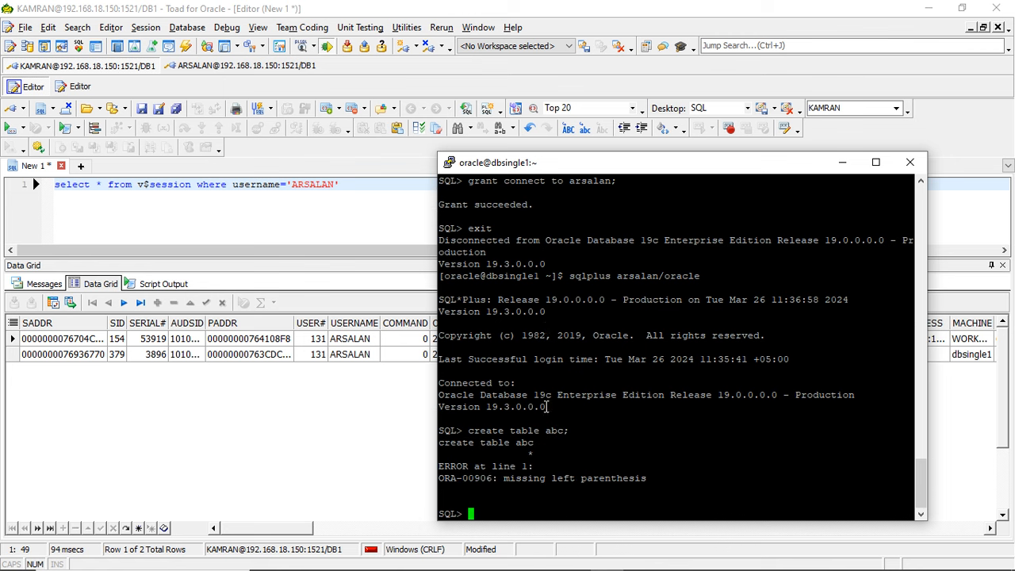
- Try to create table abc with a single id column of type number as the new user
drag(468, 430, 562, 433)
right_click(561, 437)
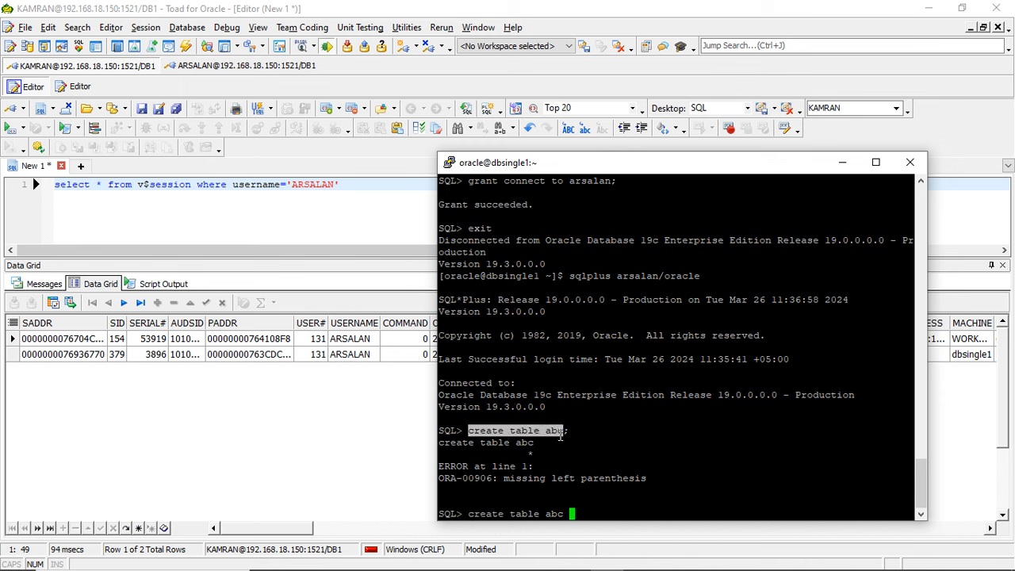
text((id numberc)
key(BackSpace)
text();)
key(Return)
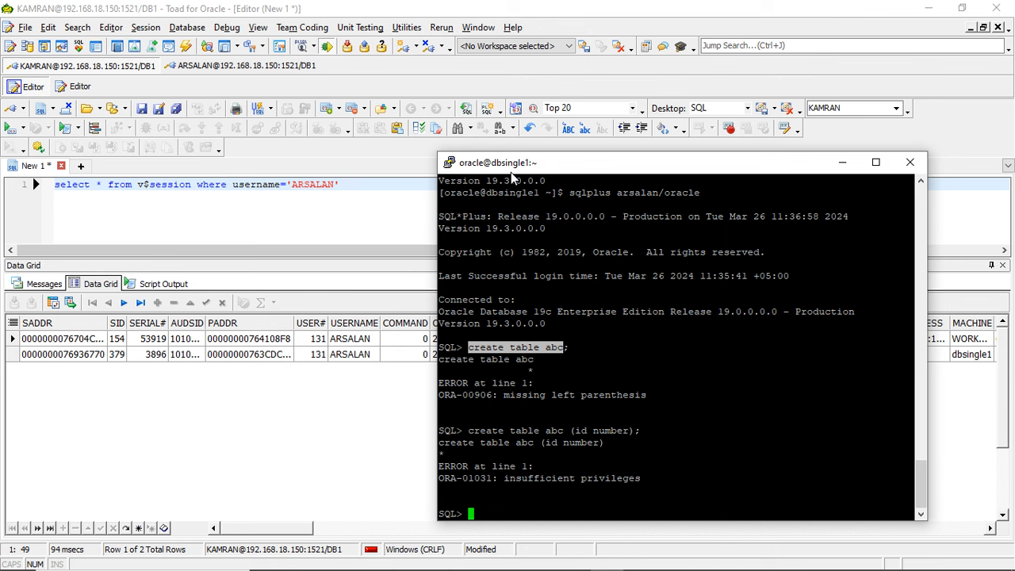
- Duplicate the PuTTY session and log in as oracle with the account password
right_click(513, 181)
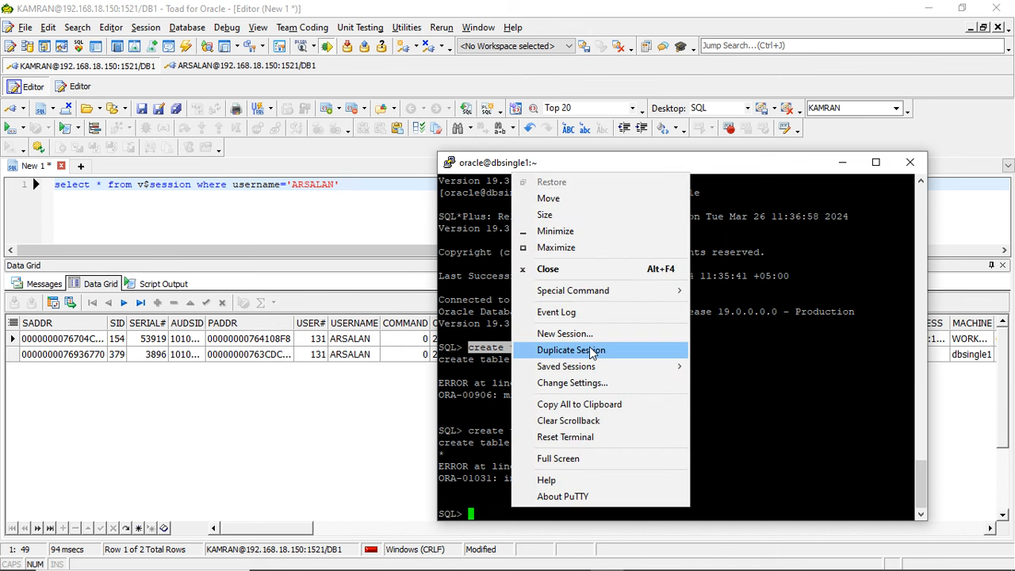
click(565, 350)
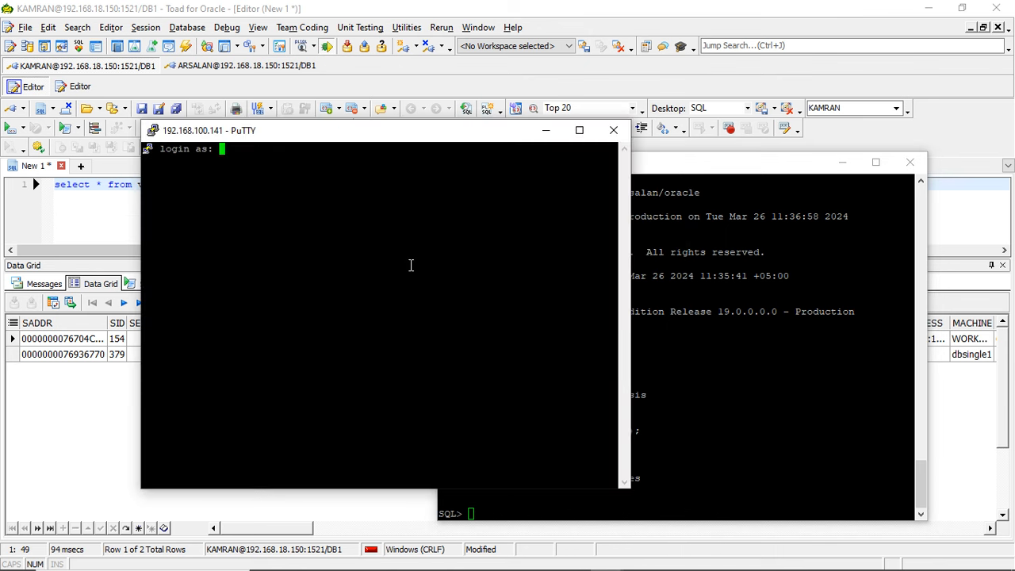
text(oracle)
key(Return)
- Connect to SQL*Plus as sysdba in the duplicated terminal
key(Return)
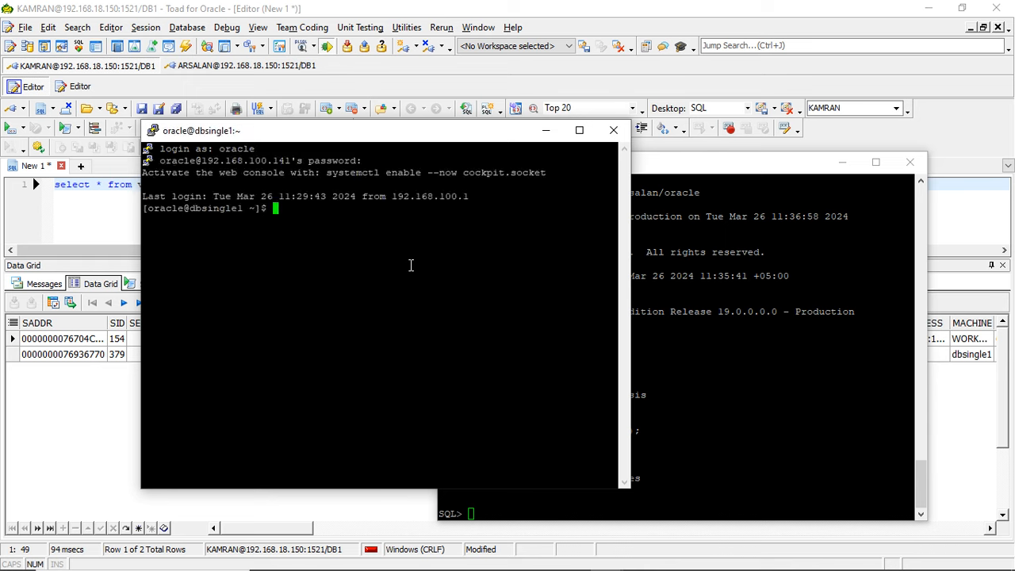
text(sqlplus / as sysdba)
key(Return)
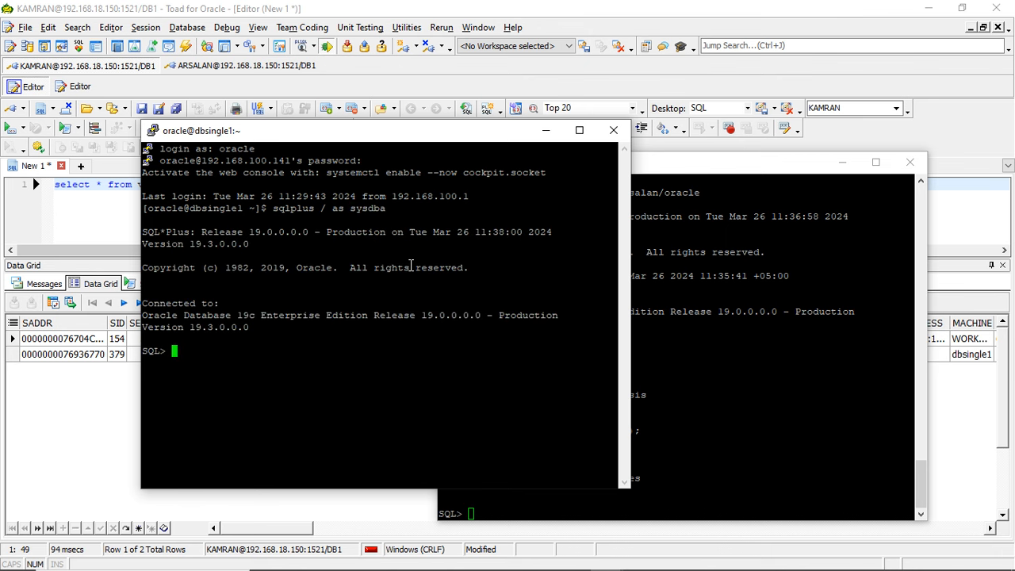
- Arrange the two PuTTY terminals side by side, narrowing the sysdba one so they no longer overlap
drag(383, 130, 316, 56)
drag(611, 168, 680, 141)
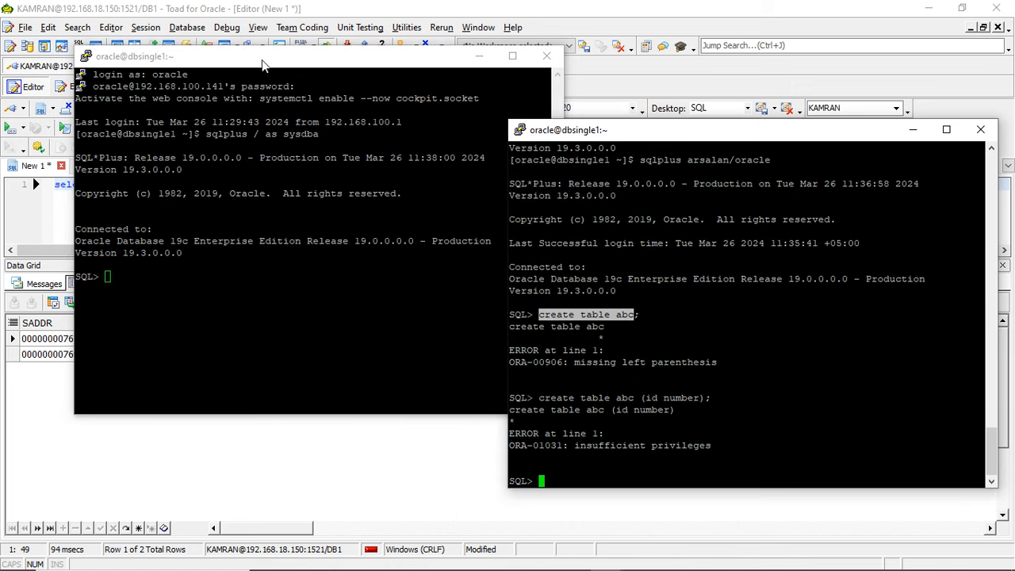
drag(263, 64, 217, 56)
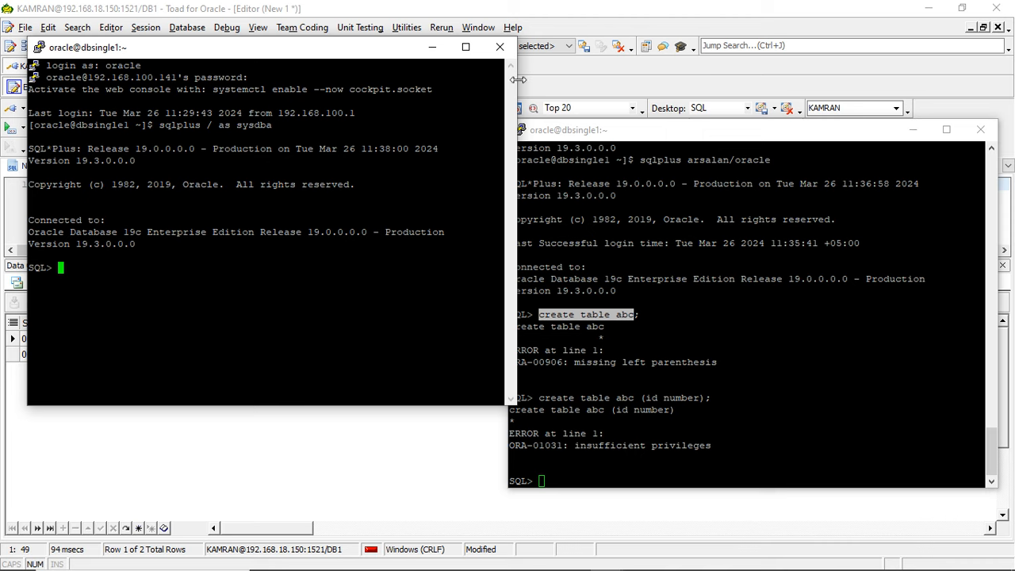
drag(507, 84, 485, 86)
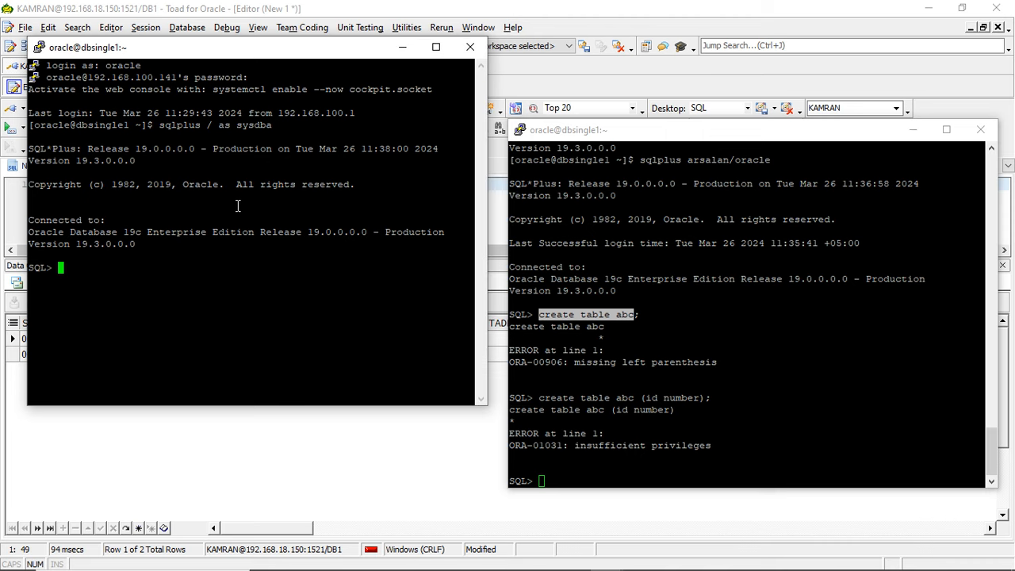
- Grant the create table privilege to the new database user from the sysdba session
text(garnt)
key(BackSpace)
key(BackSpace)
key(BackSpace)
key(BackSpace)
key(BackSpace)
text(rant create tab)
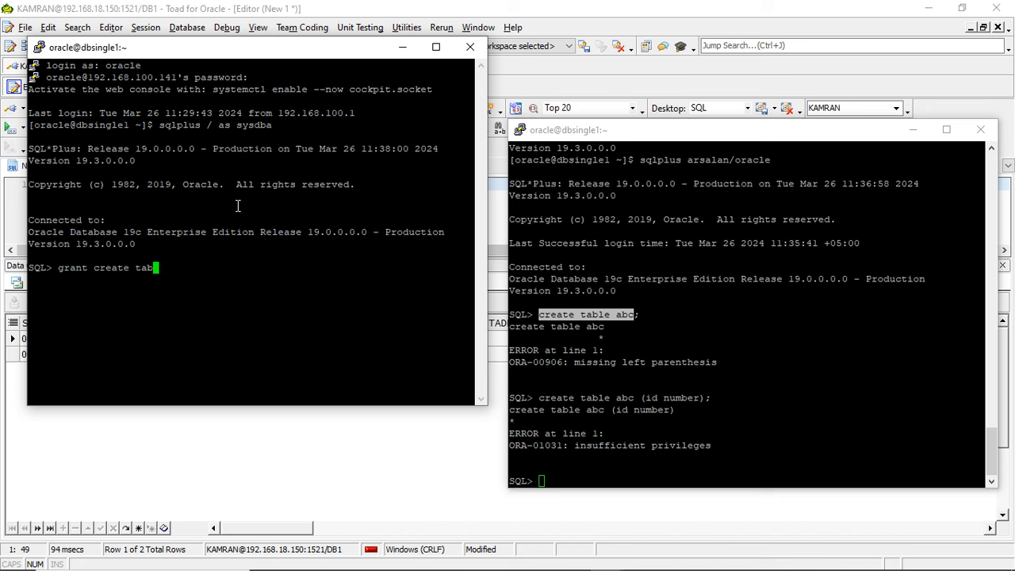
text(le to arsalan;)
key(Return)
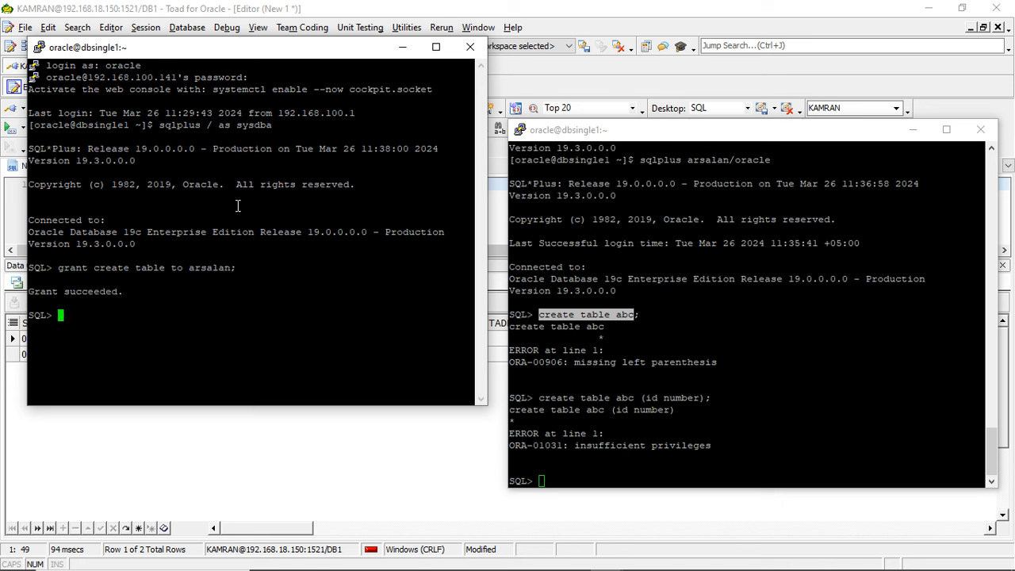
- Run the create table abc (id number) statement again in the new user's session
click(627, 358)
drag(539, 399, 711, 397)
right_click(710, 397)
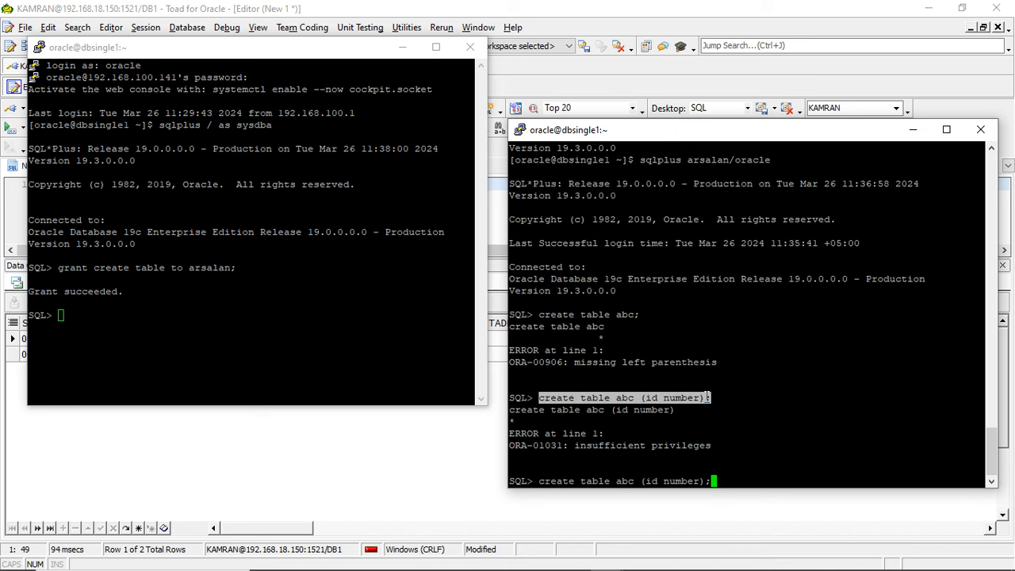
key(Return)
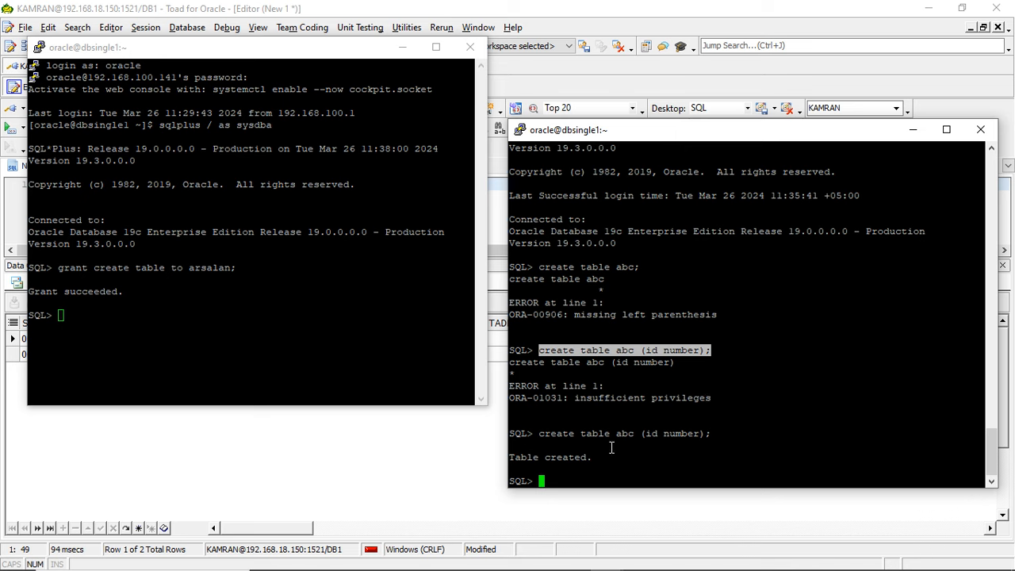
- Try to insert the value 1 into table abc as the new user
text(inset)
key(BackSpace)
key(BackSpace)
text(rt into abc values)
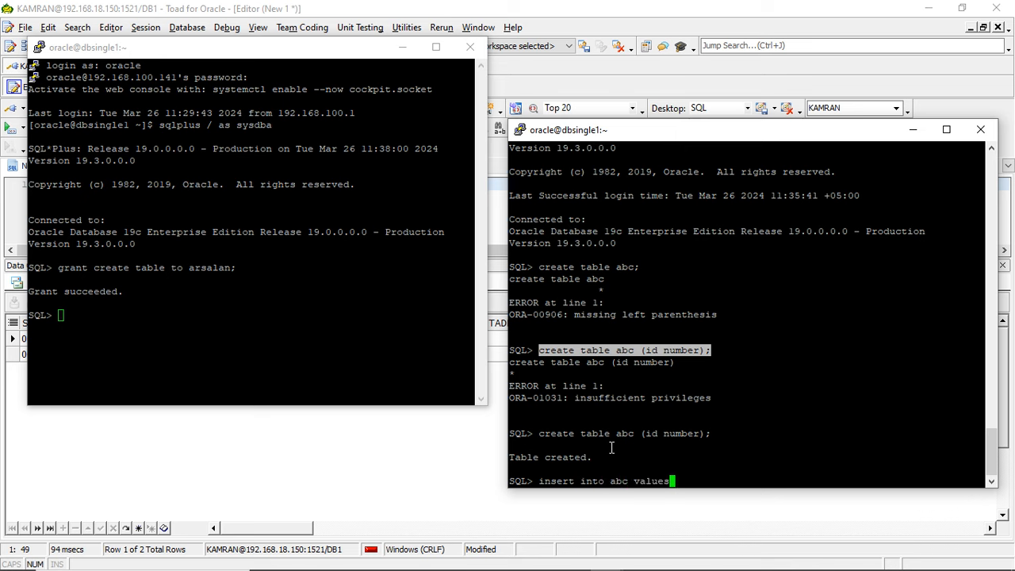
text((1);)
key(Return)
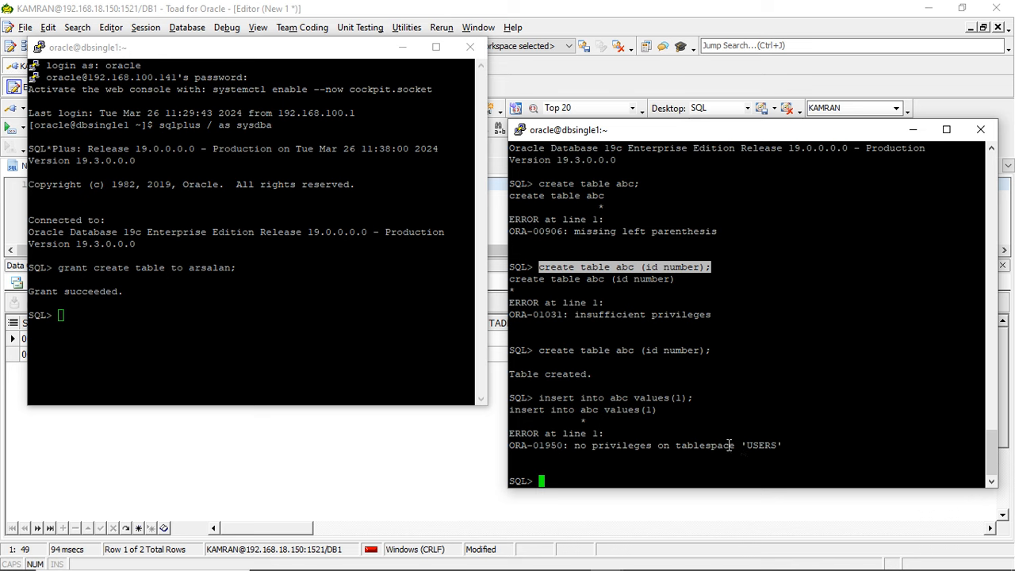
- Begin another grant statement in the sysdba SQL*Plus session
click(260, 343)
text(grant)
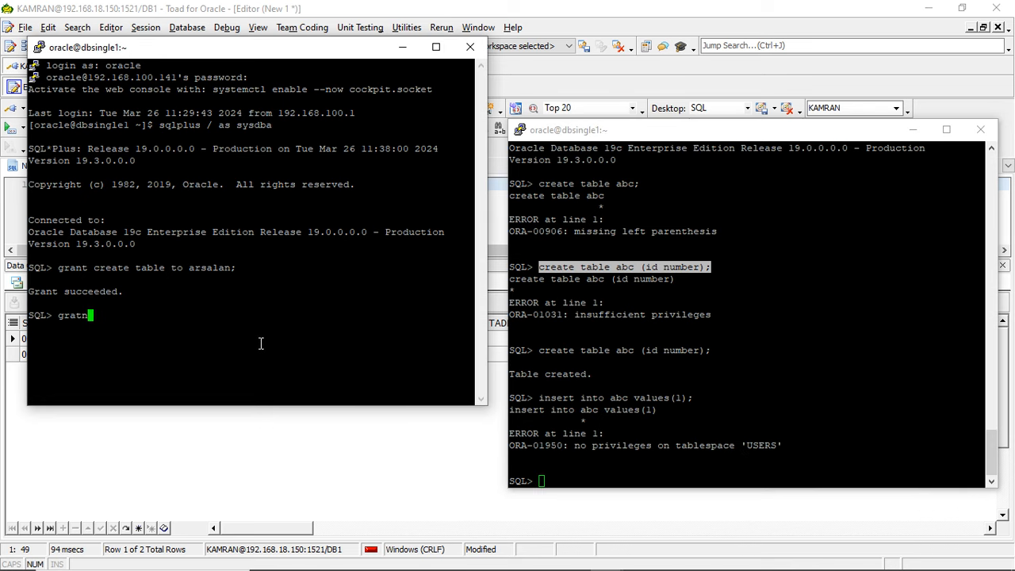
key(BackSpace)
key(BackSpace)
key(BackSpace)
text(nt)
key(BackSpace)
key(BackSpace)
key(BackSpace)
key(BackSpace)
key(BackSpace)
key(BackSpace)
text(grant ulimited tablespace to)
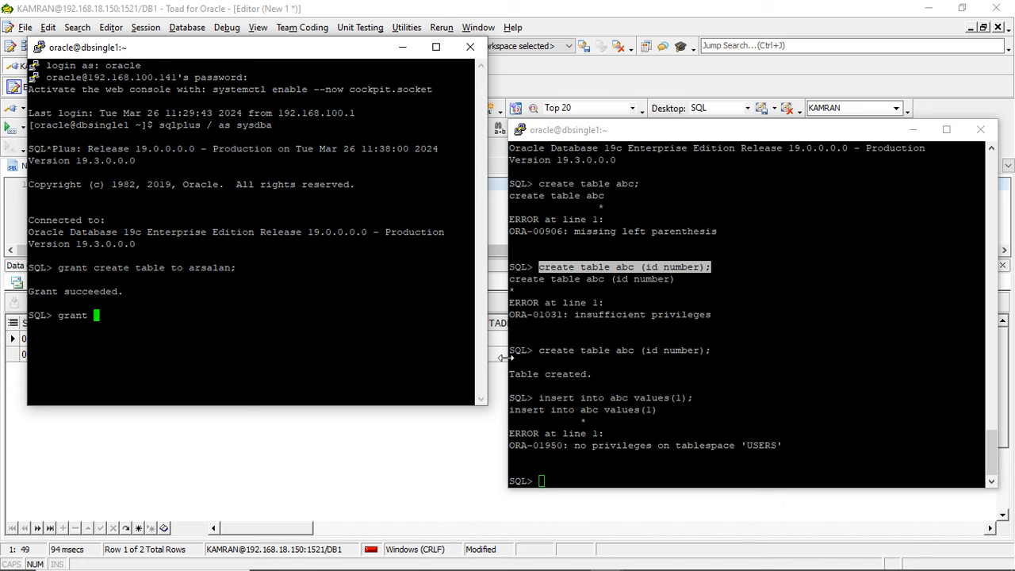
- Try to grant the misspelled ulimited tablespace privilege to the new database user in the sysdba session
text(ulimited table spac)
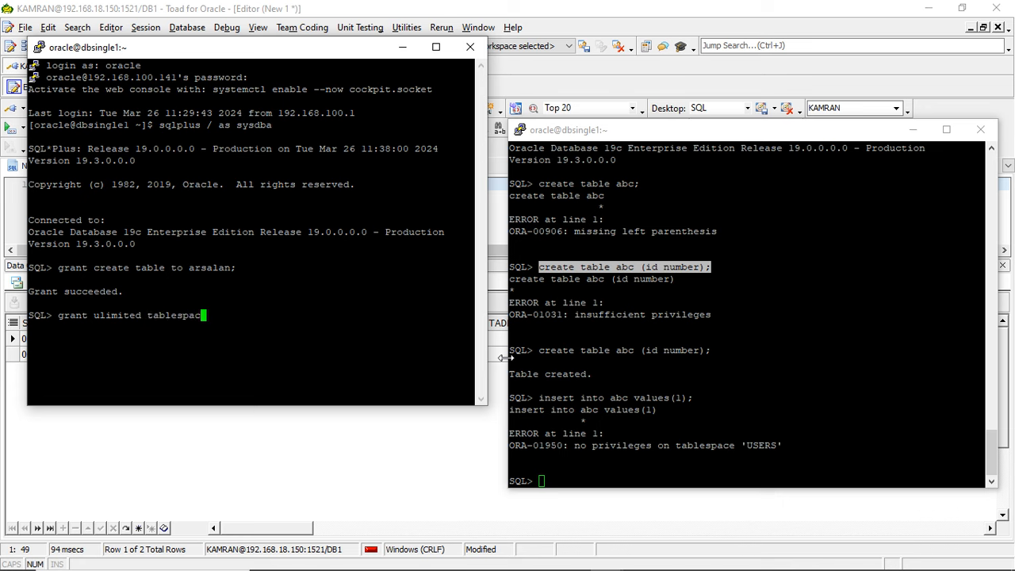
text(e to)
double_click(210, 268)
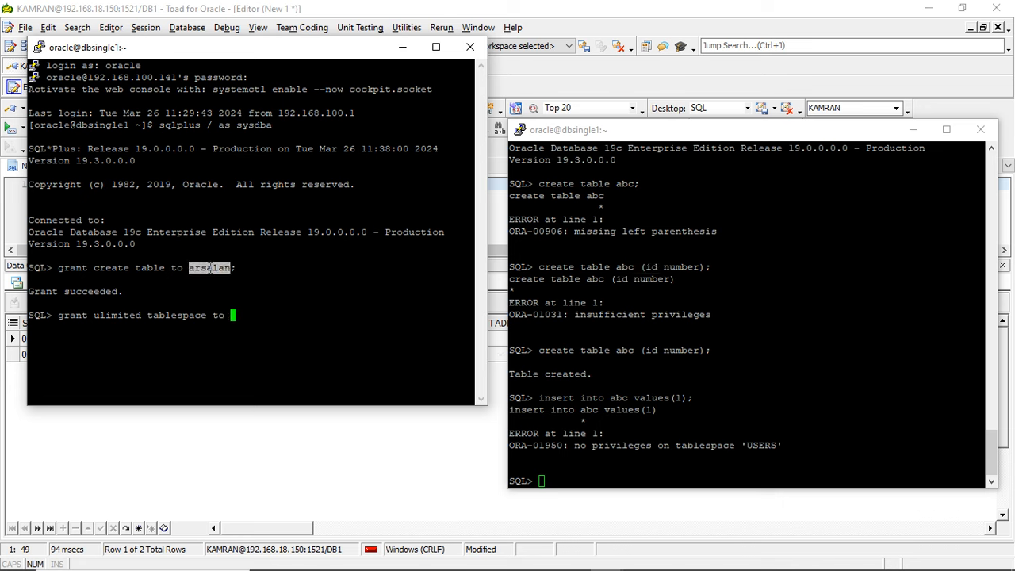
right_click(211, 268)
text(;)
key(Return)
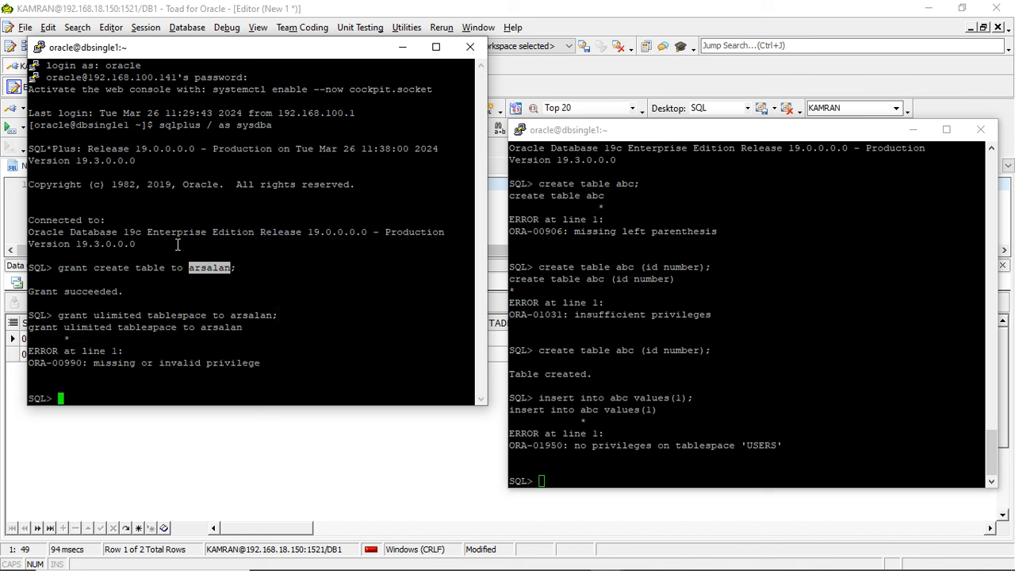
- Grant the unlimited tablespace privilege to the new database user from the sysdba session
double_click(59, 315)
right_click(59, 316)
text(um)
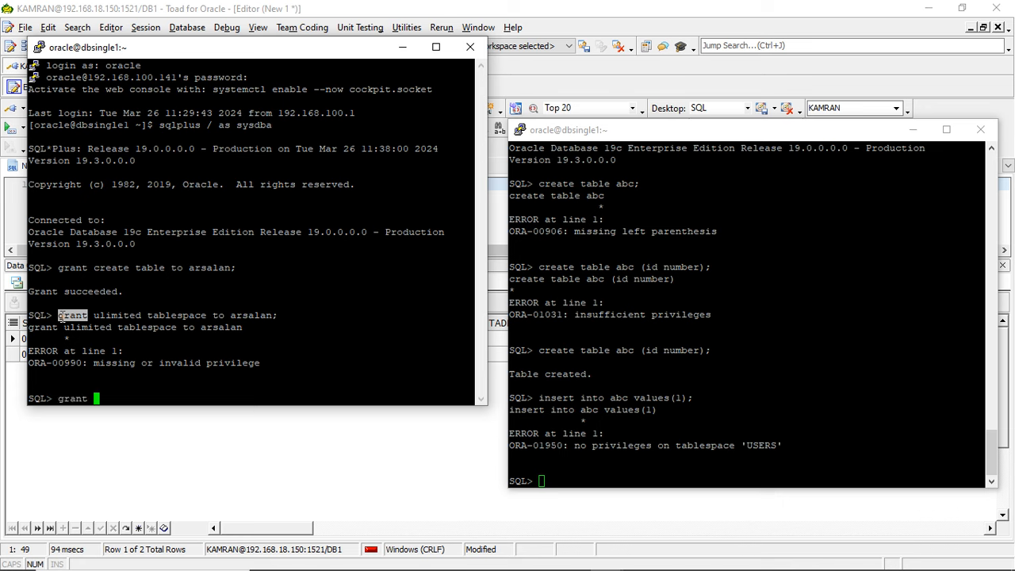
key(BackSpace)
text(nlimited)
text(table)
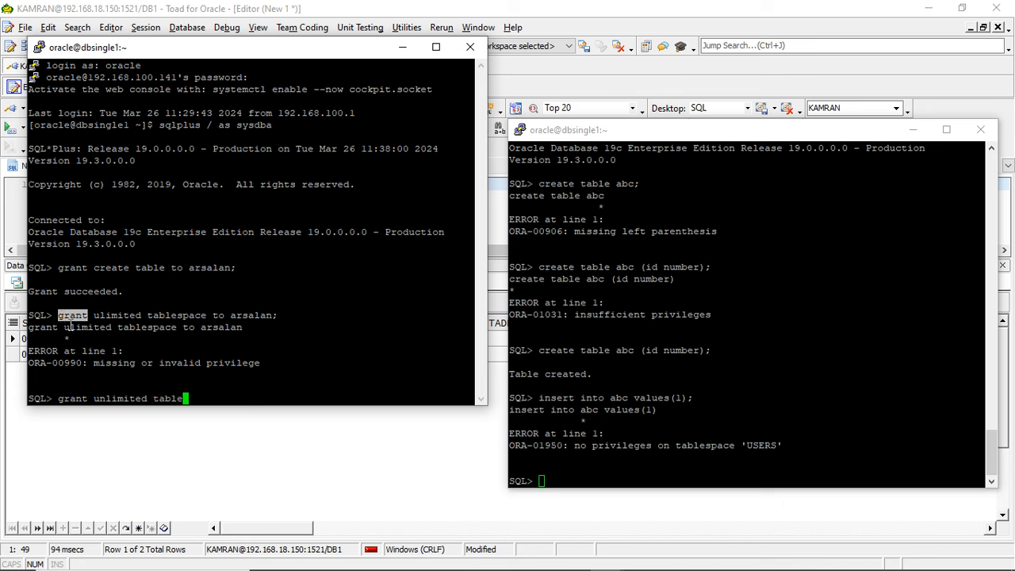
text(sopace)
key(BackSpace)
key(BackSpace)
key(BackSpace)
key(BackSpace)
key(BackSpace)
key(BackSpace)
text(pace)
drag(212, 317, 274, 321)
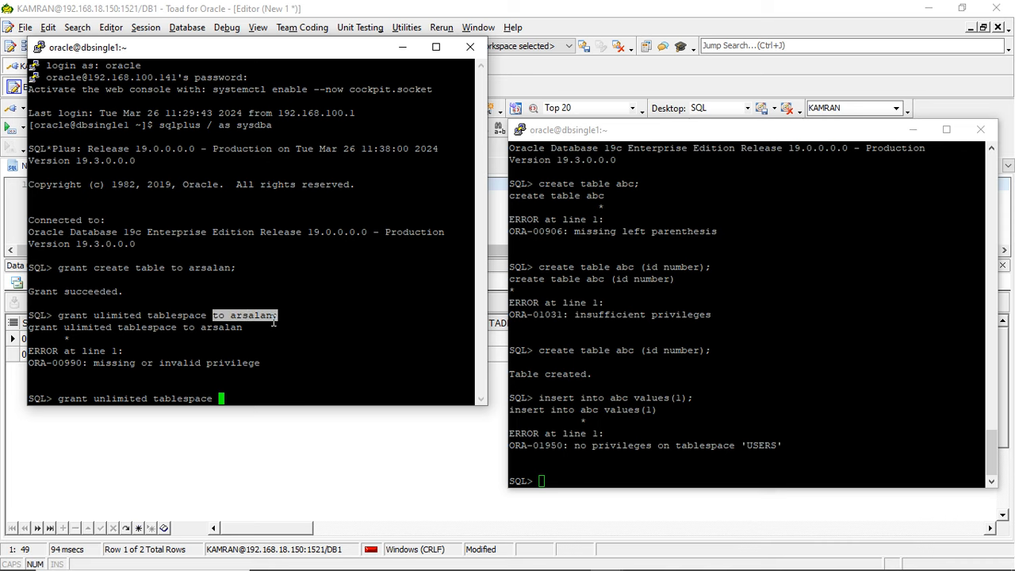
right_click(274, 321)
key(Return)
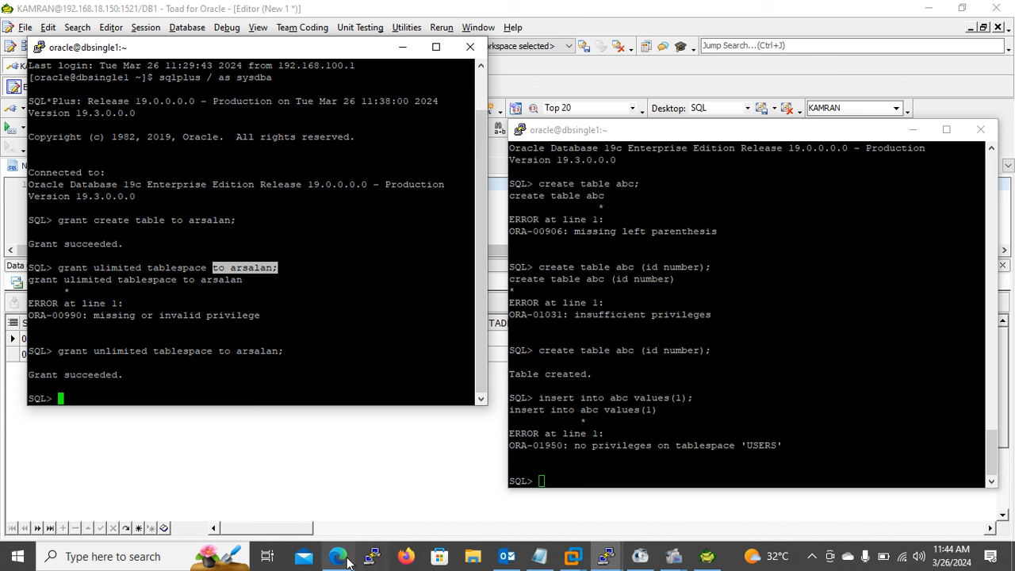
- Switch to the Edge browser and open google.com in a new tab
mouse_move(348, 561)
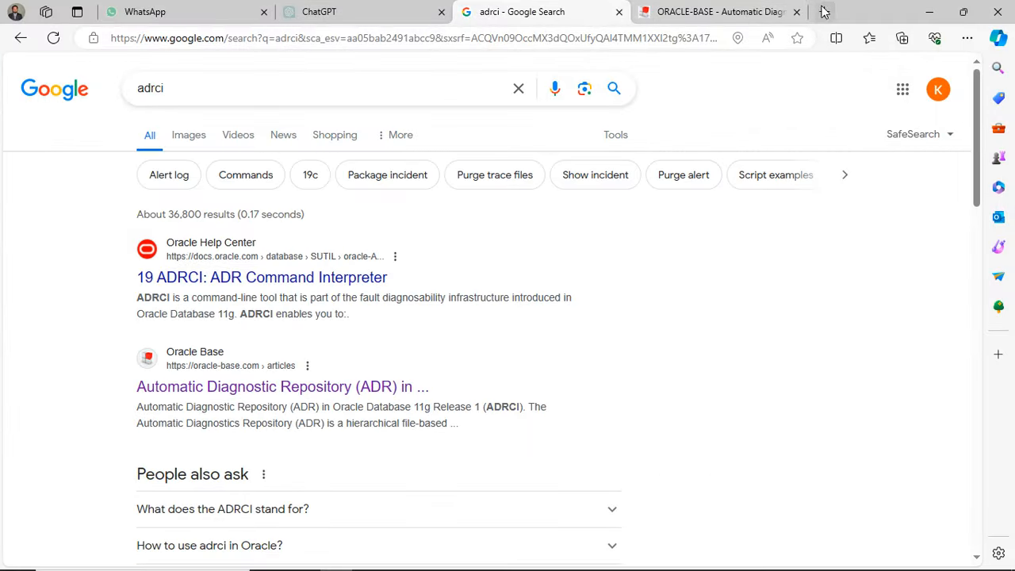
key(ctrl+t)
text(goo)
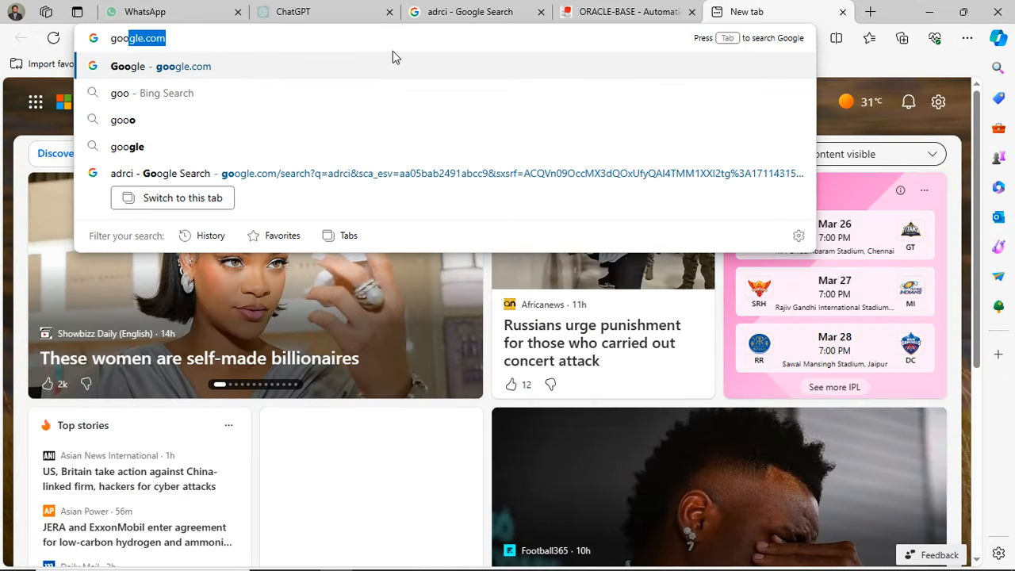
key(Return)
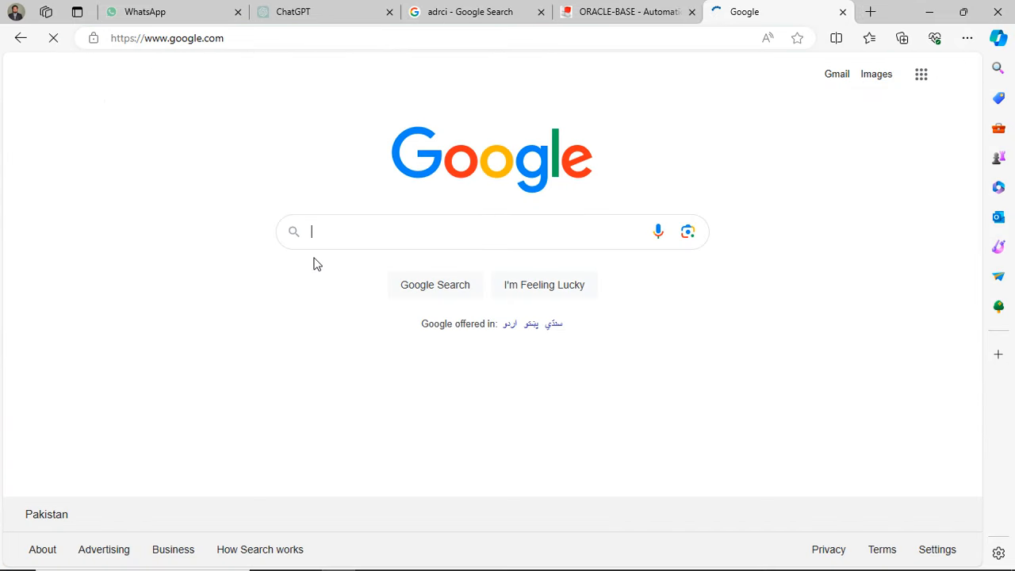
- Search Google for "grant specific tablespace oracle to user"
text(grant )
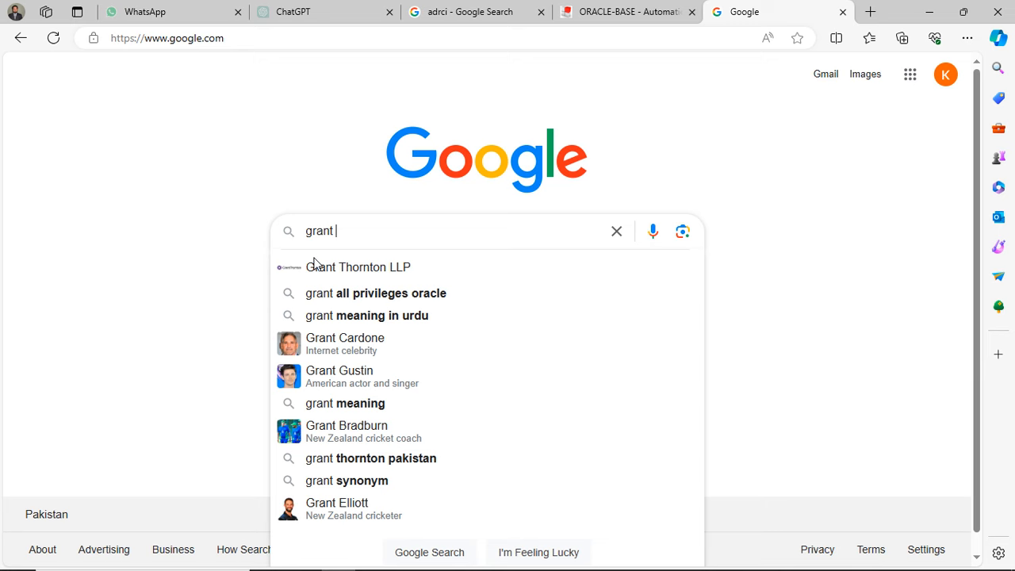
text(table)
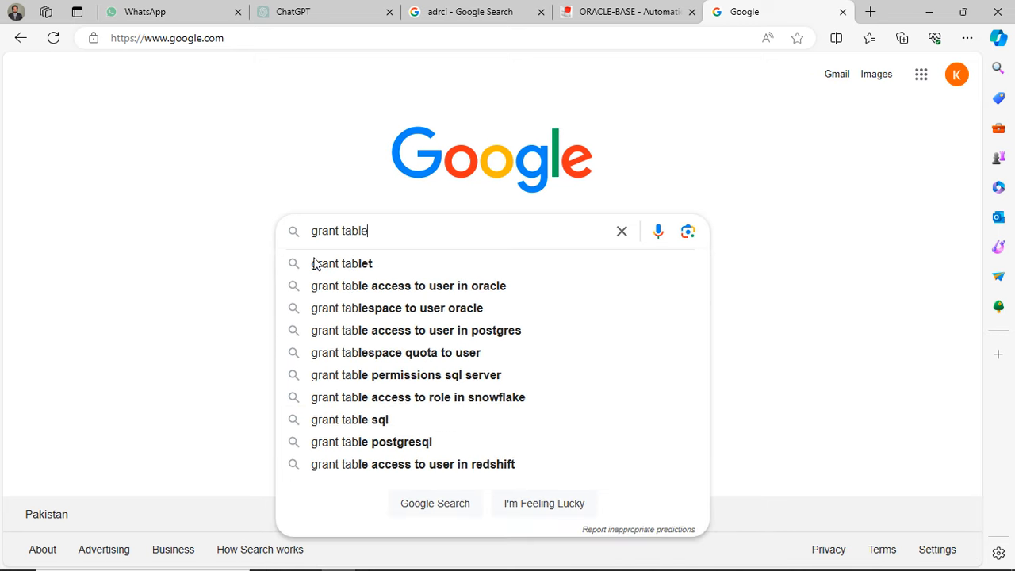
key(BackSpace)
key(BackSpace)
key(BackSpace)
key(BackSpace)
key(BackSpace)
text(sp)
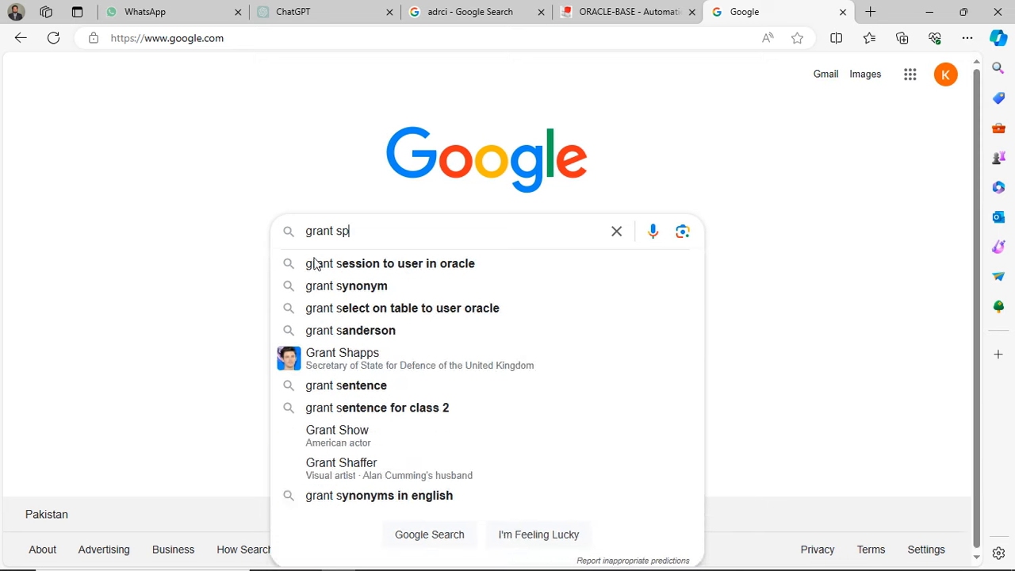
text(ecifc)
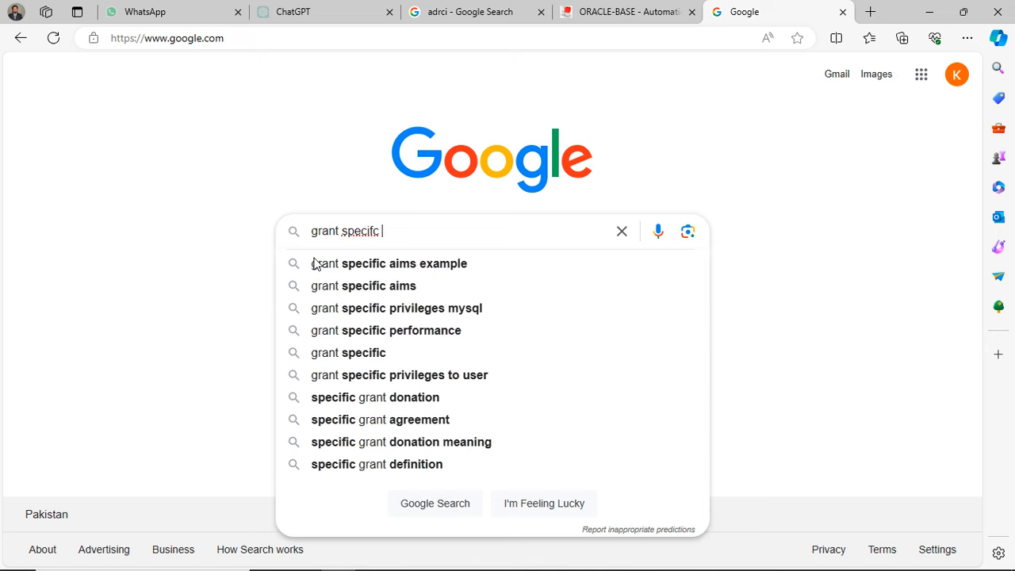
key(BackSpace)
key(BackSpace)
text(ic ta)
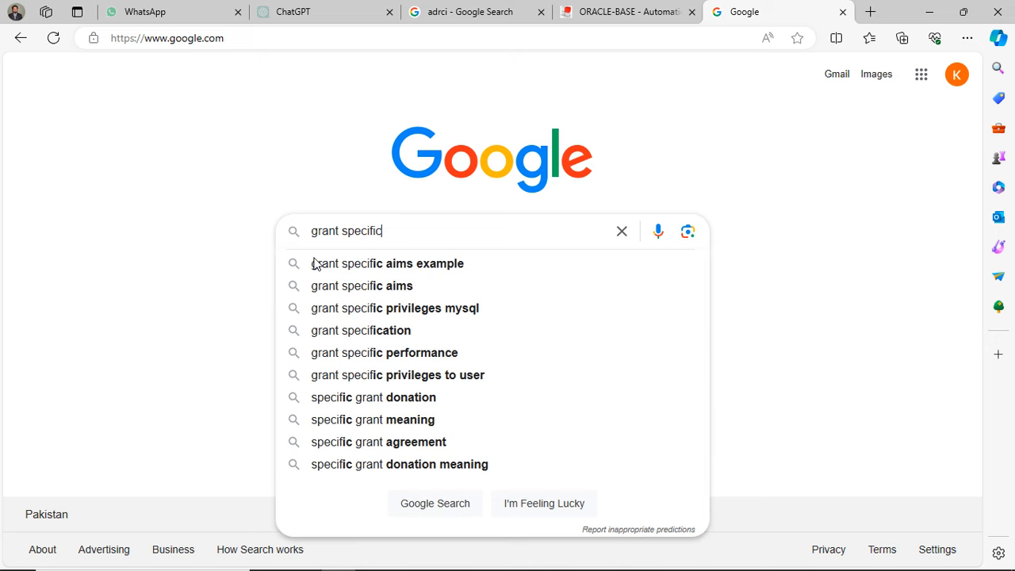
text(blespace )
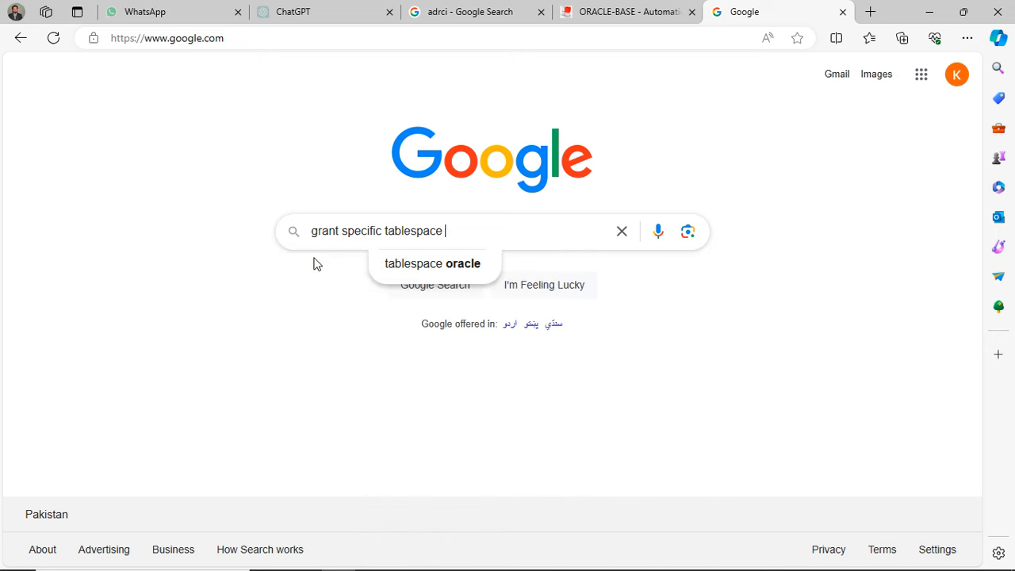
text(oracle to user)
key(Return)
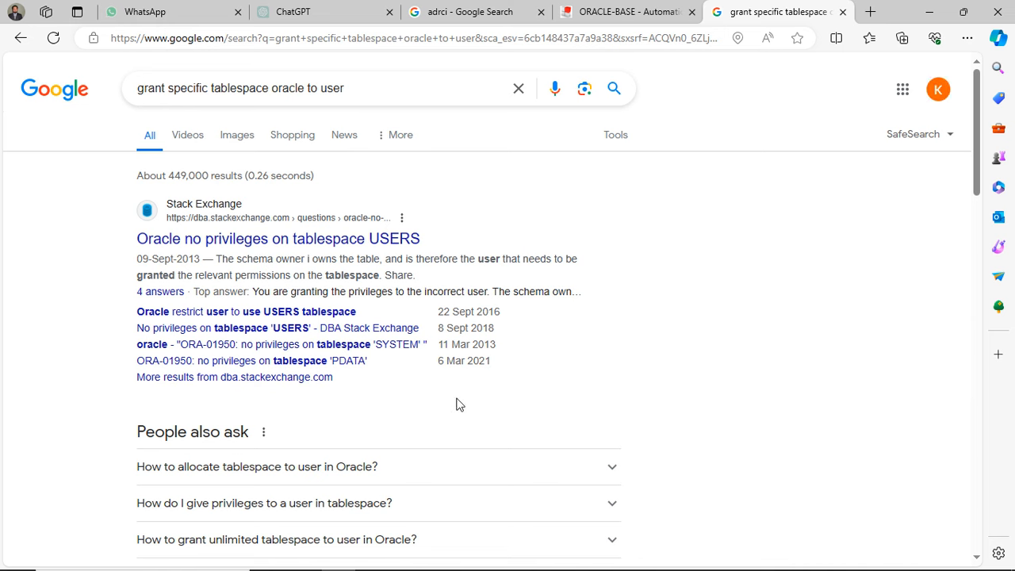
- Open the Oracle Help Center result "2 Managing Security for Oracle Database Users" in a new tab and show it
scroll(569, 384, down, 2)
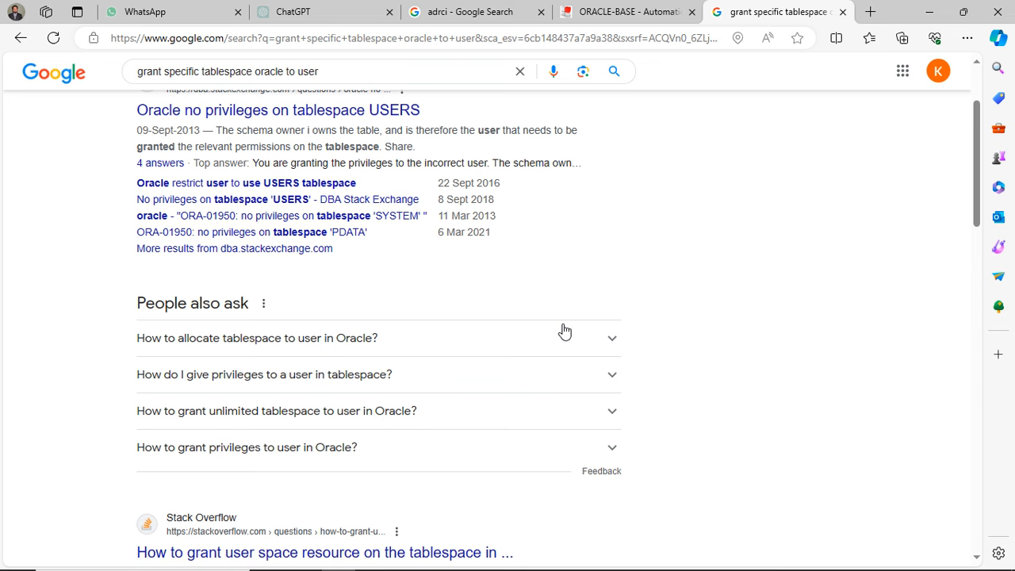
scroll(562, 331, down, 3)
scroll(564, 324, down, 2)
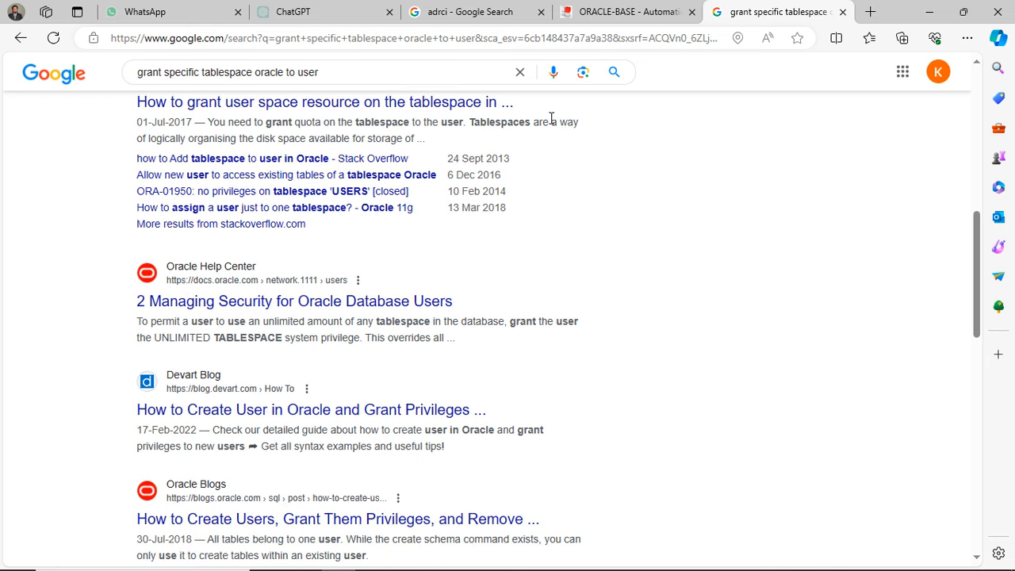
middle_click(327, 308)
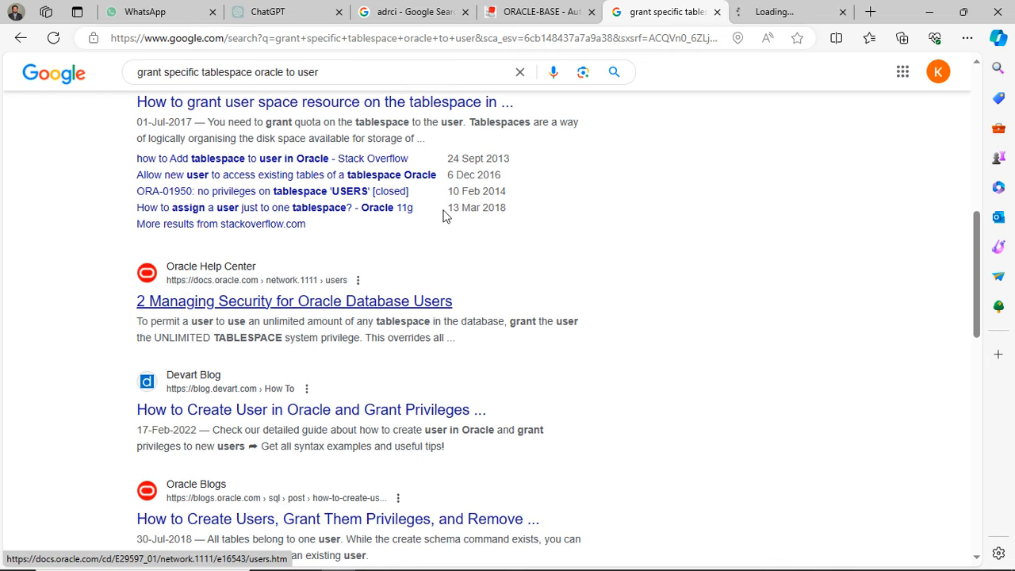
click(766, 12)
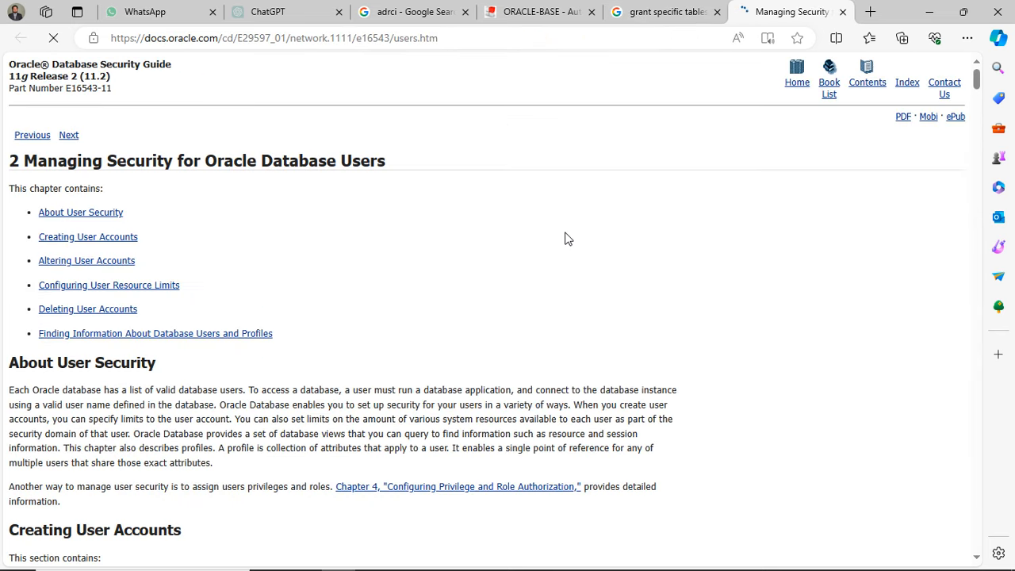
- Read through the Oracle security guide's sections on creating user accounts, tablespace quotas and altering users with ALTER USER
scroll(567, 239, down, 3)
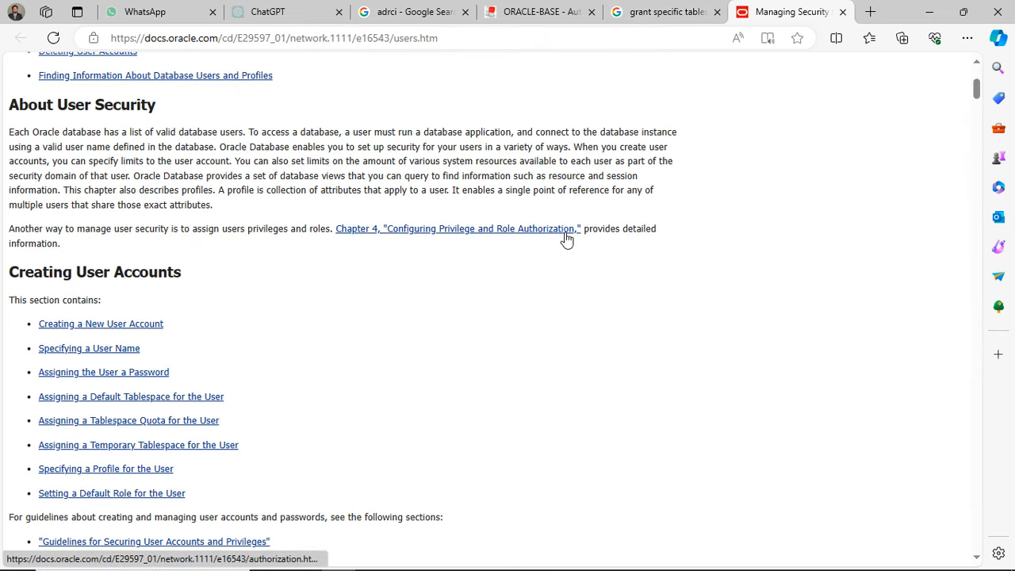
scroll(568, 239, down, 1)
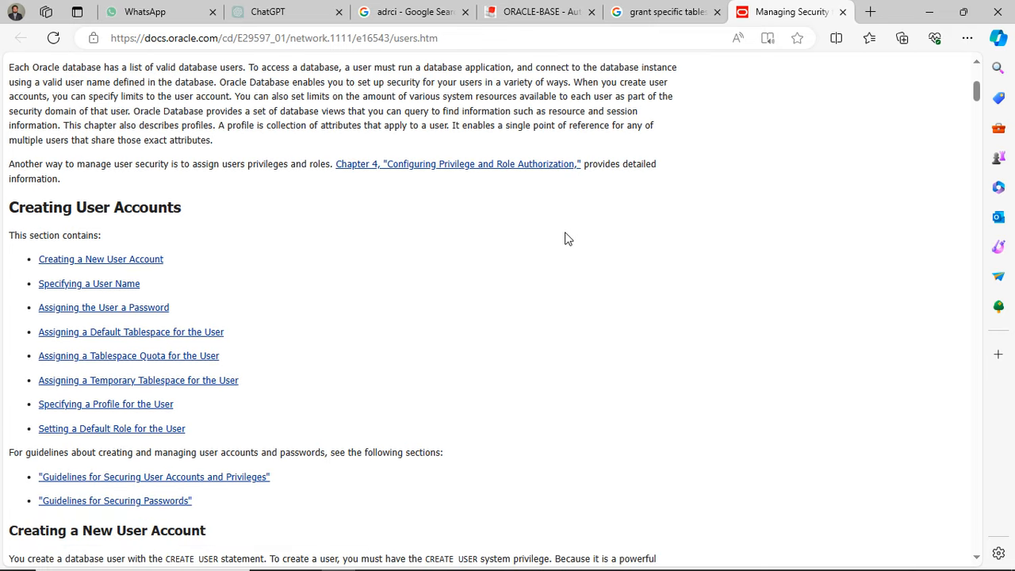
scroll(568, 239, down, 1)
scroll(568, 239, down, 4)
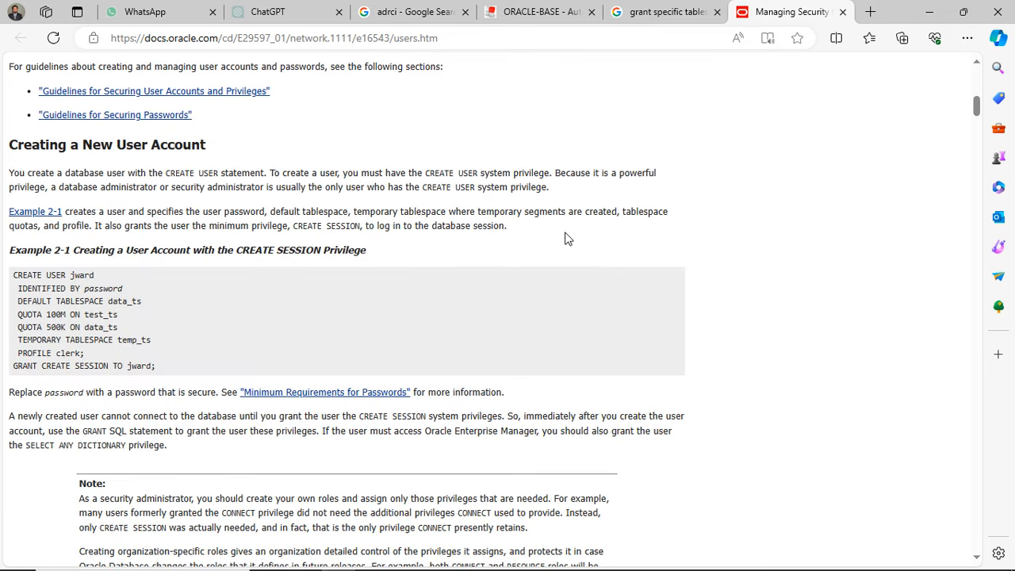
scroll(568, 239, down, 4)
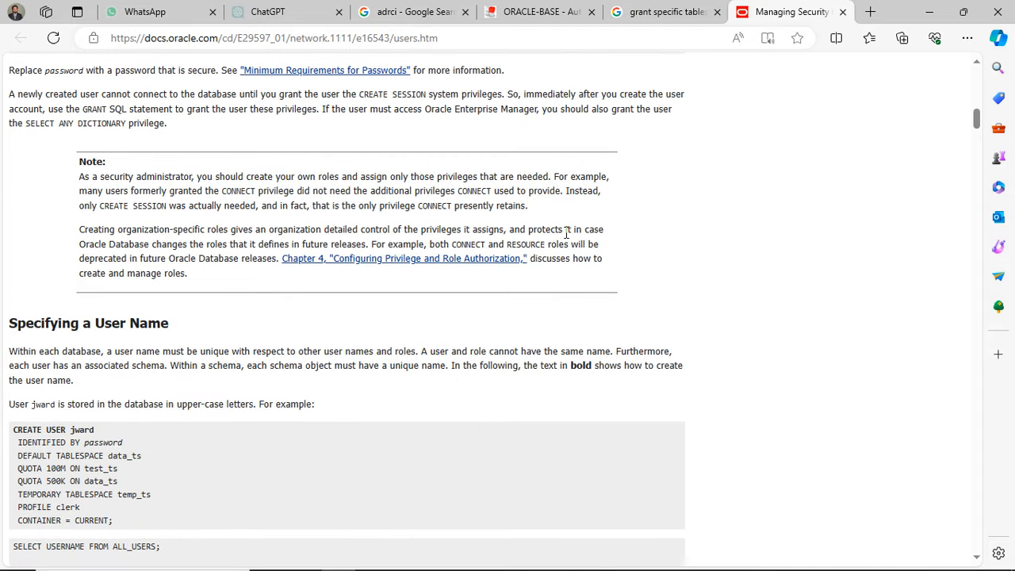
scroll(566, 234, down, 6)
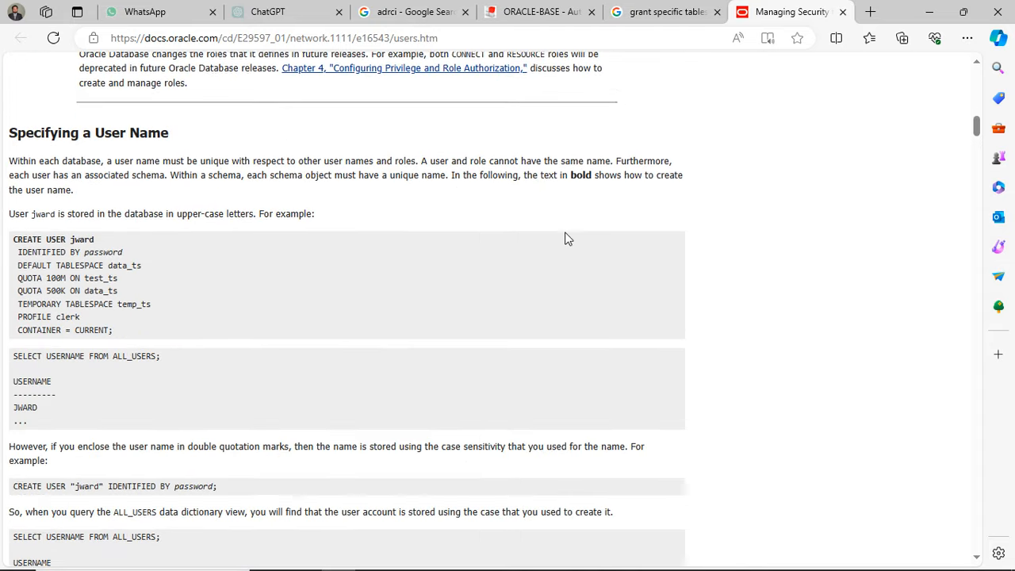
scroll(568, 238, down, 2)
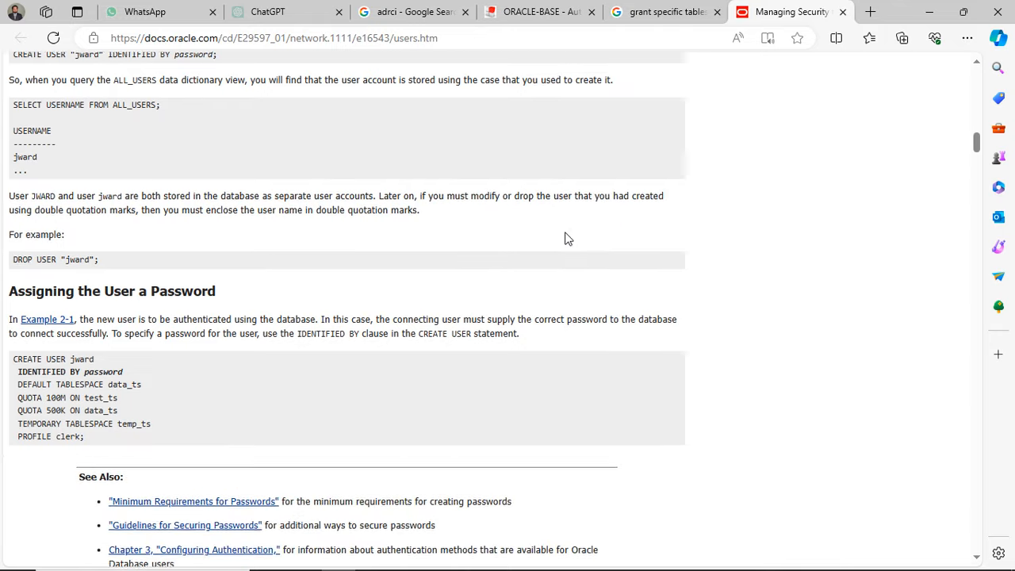
scroll(568, 238, down, 1)
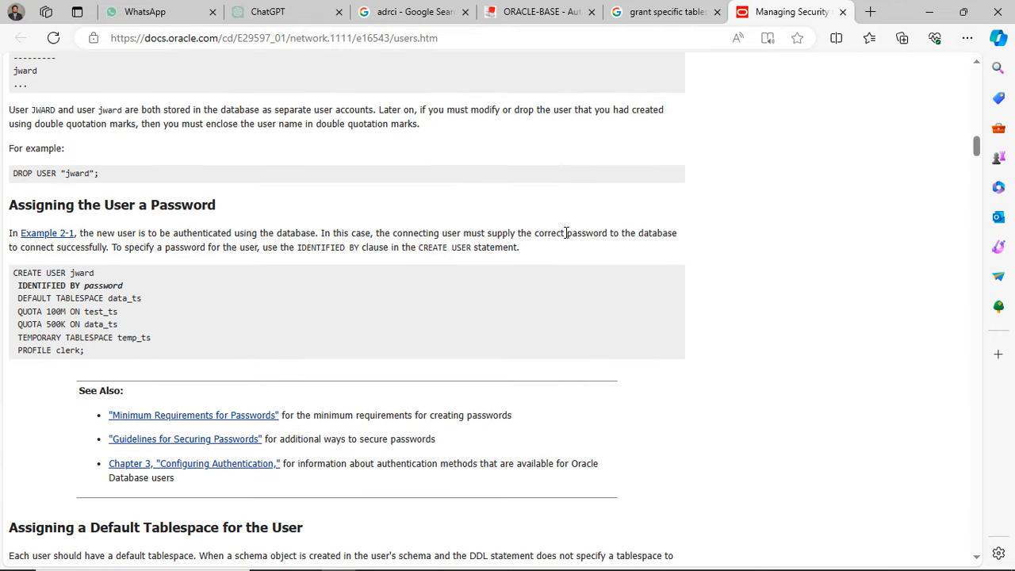
scroll(568, 238, down, 3)
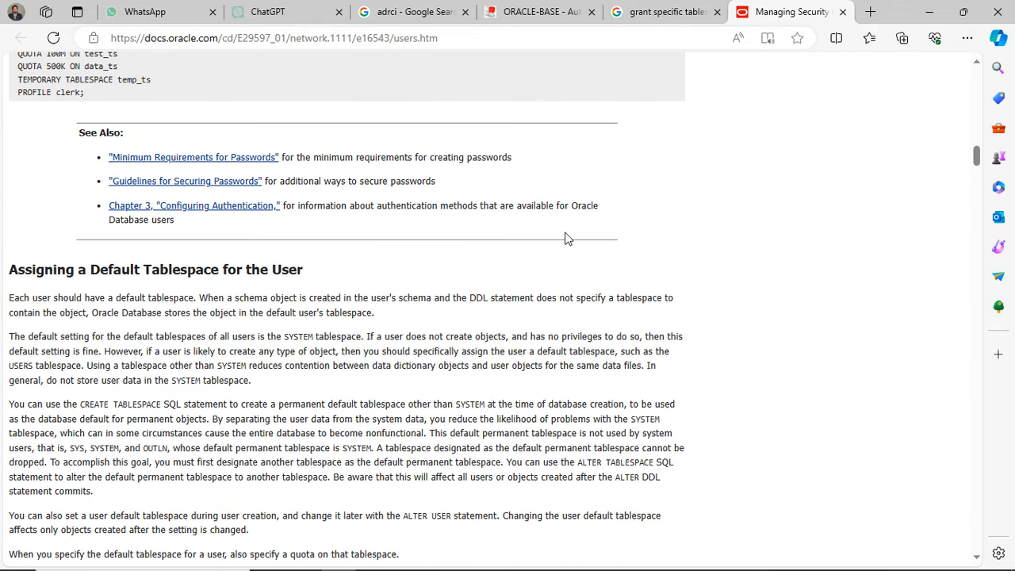
scroll(567, 239, down, 3)
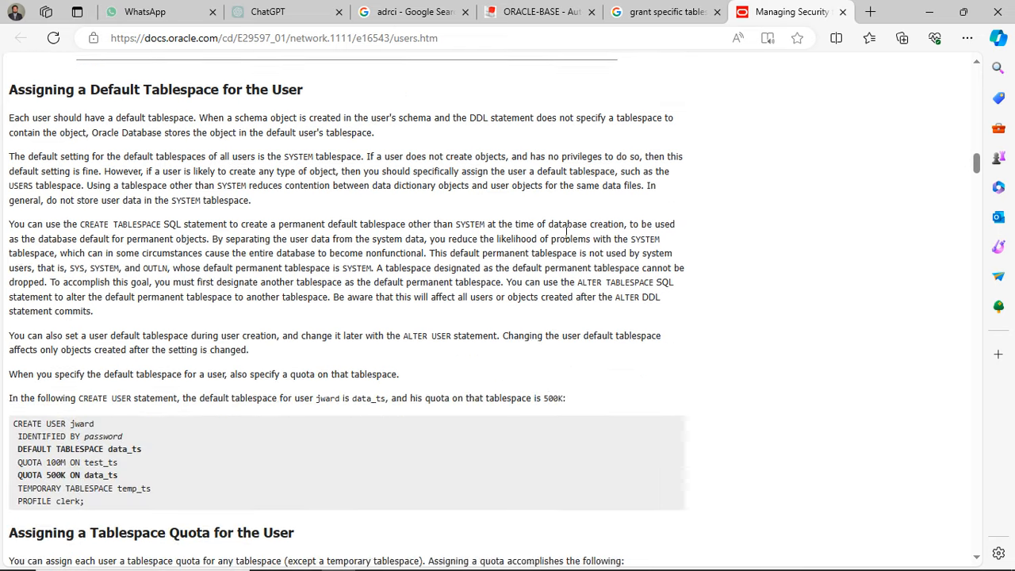
scroll(568, 238, down, 4)
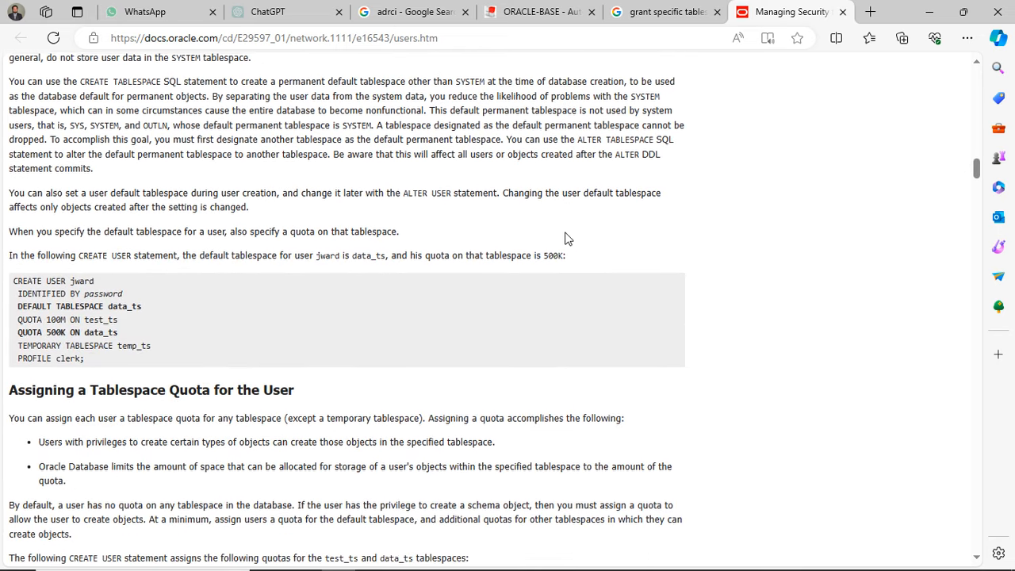
scroll(567, 238, down, 1)
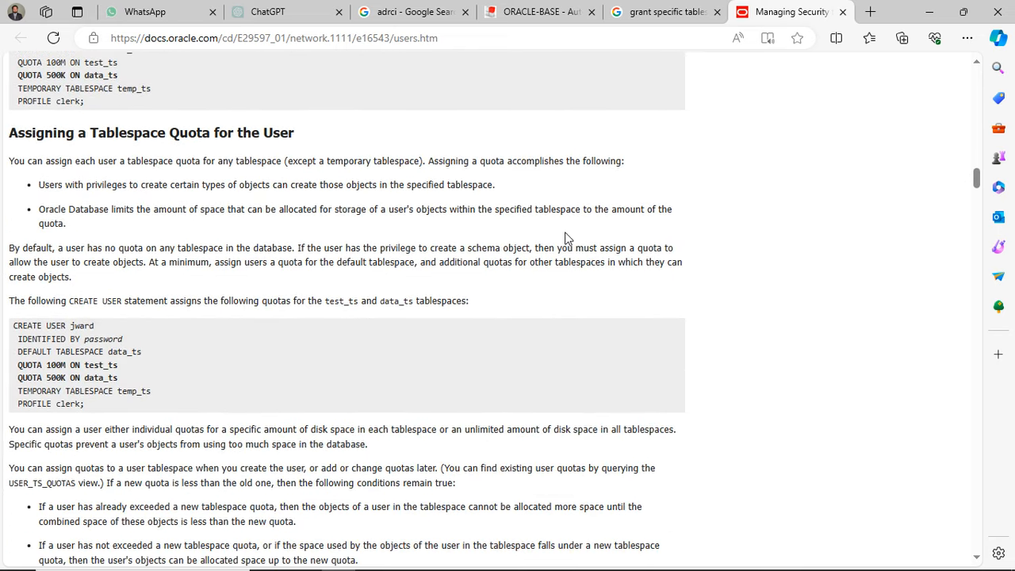
scroll(568, 239, down, 5)
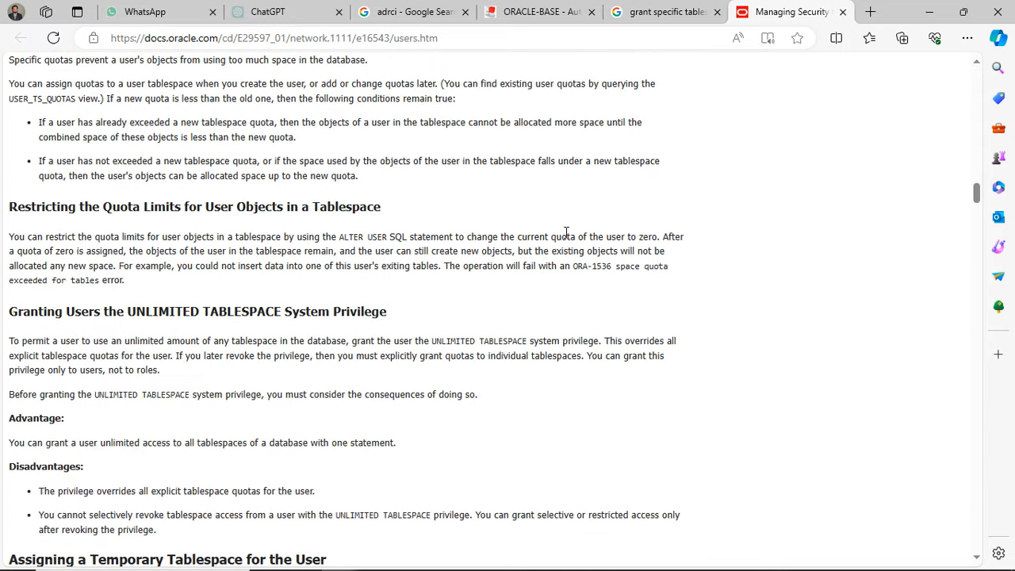
scroll(567, 232, down, 8)
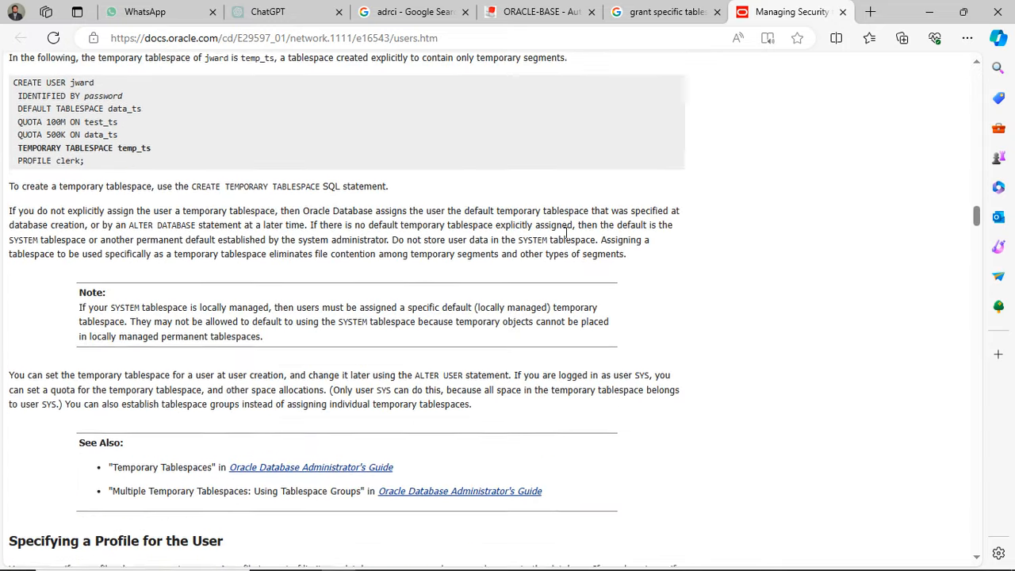
scroll(568, 237, down, 7)
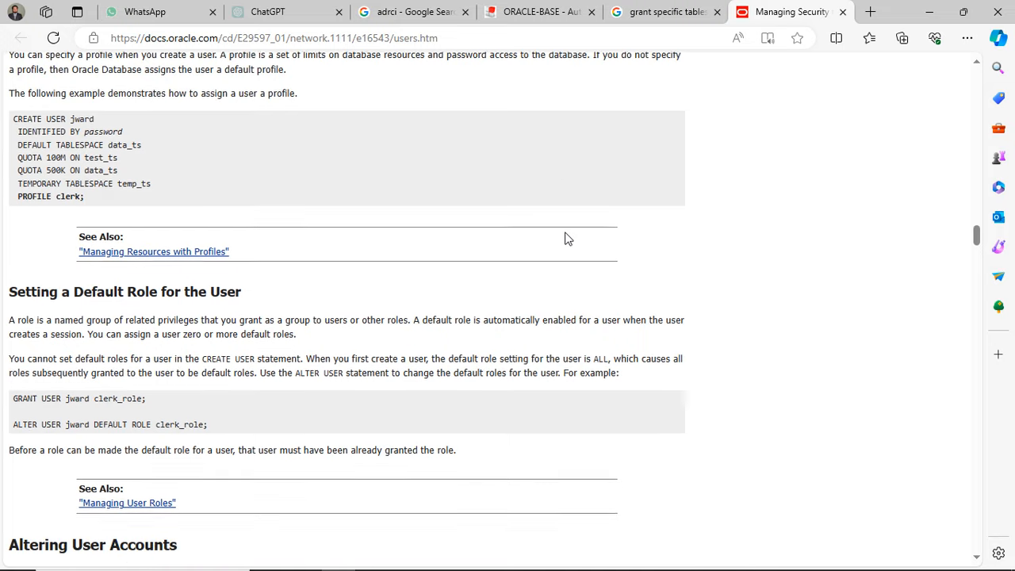
scroll(567, 239, down, 1)
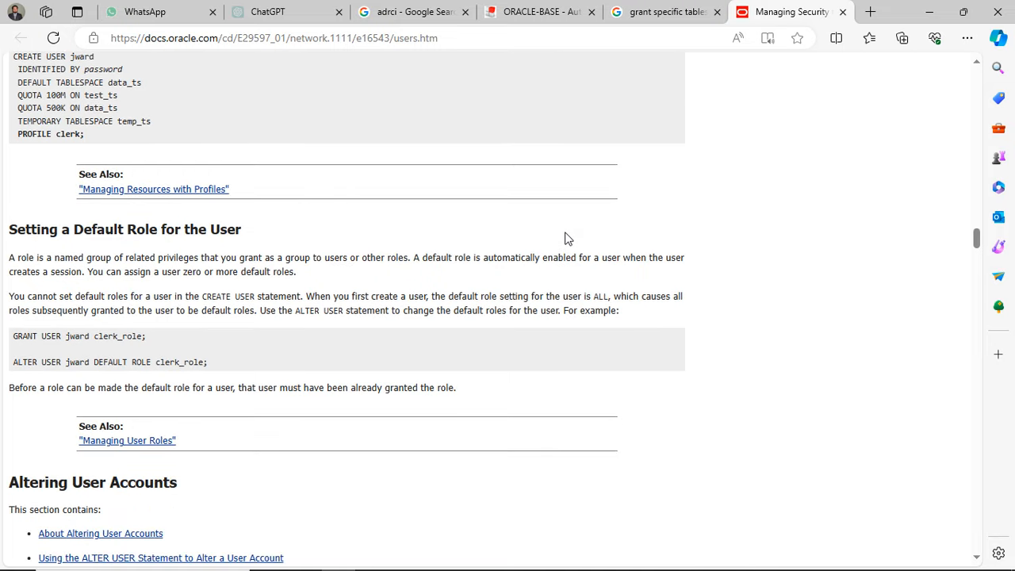
scroll(568, 239, down, 5)
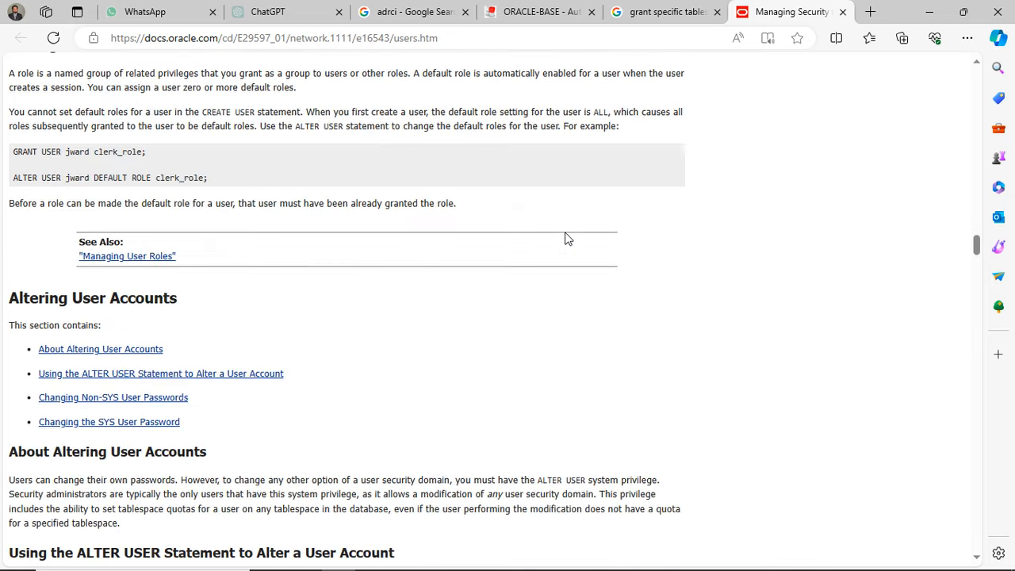
scroll(568, 239, down, 3)
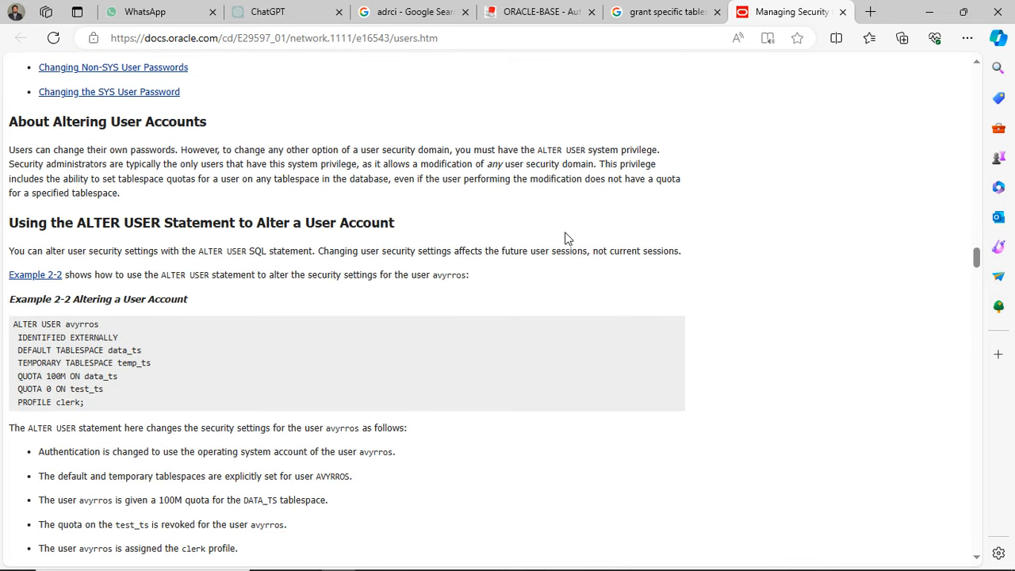
scroll(568, 238, down, 7)
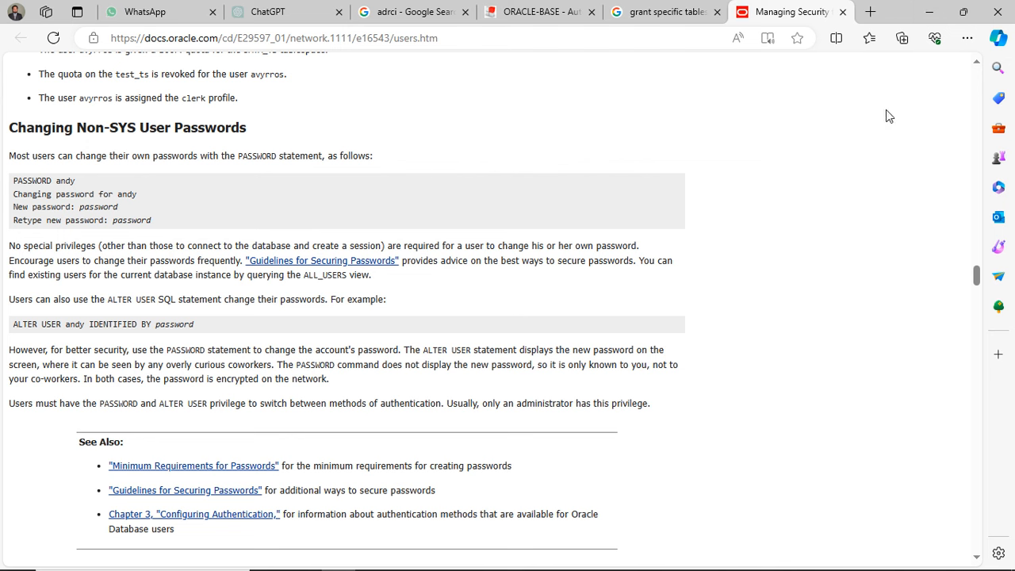
- Minimize the browser and open the Imp\KK\imp folder inside the personal folder on Local Disk (C:) in File Explorer
click(933, 11)
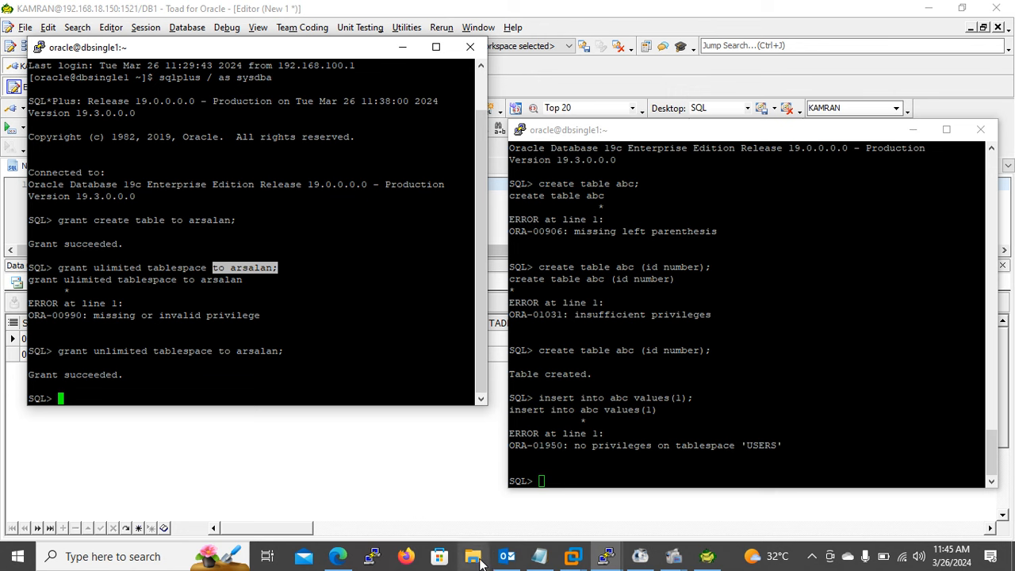
click(570, 226)
key(super+e)
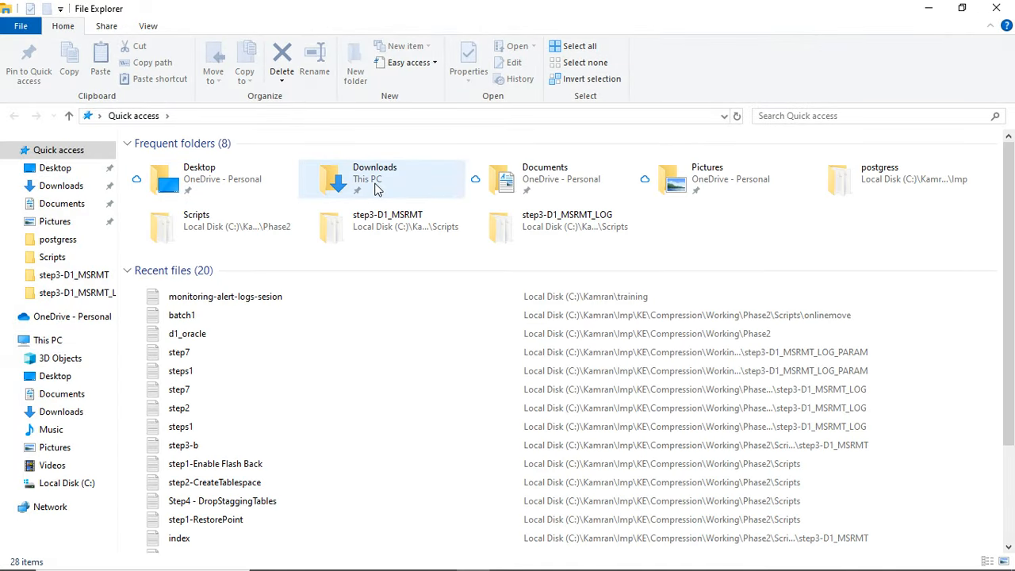
click(79, 485)
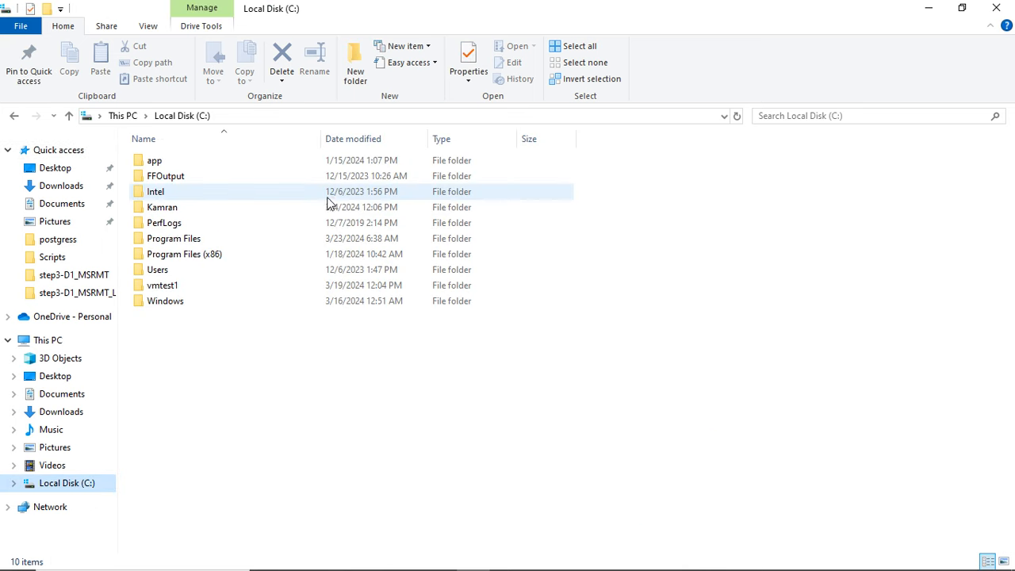
double_click(187, 209)
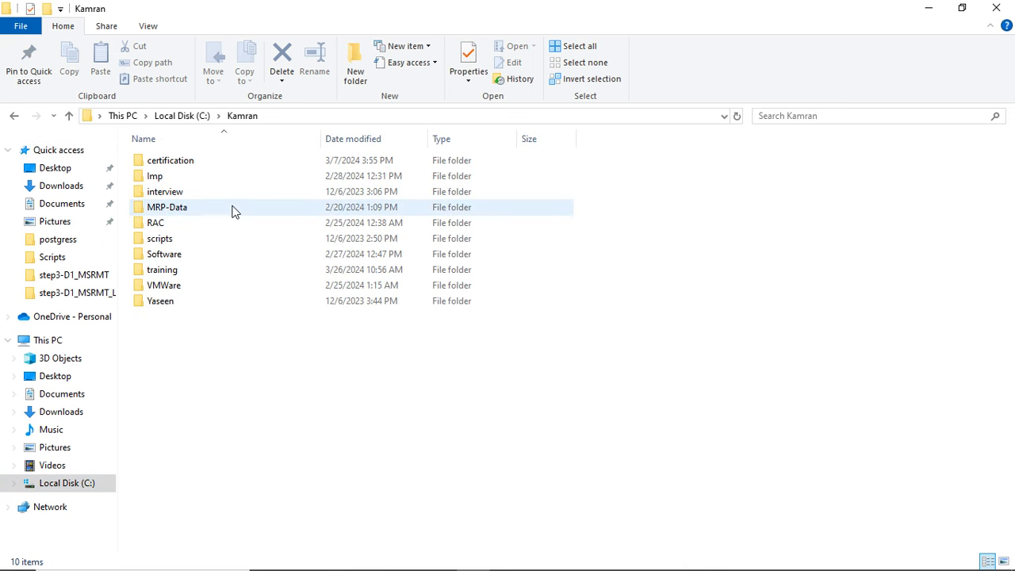
click(183, 177)
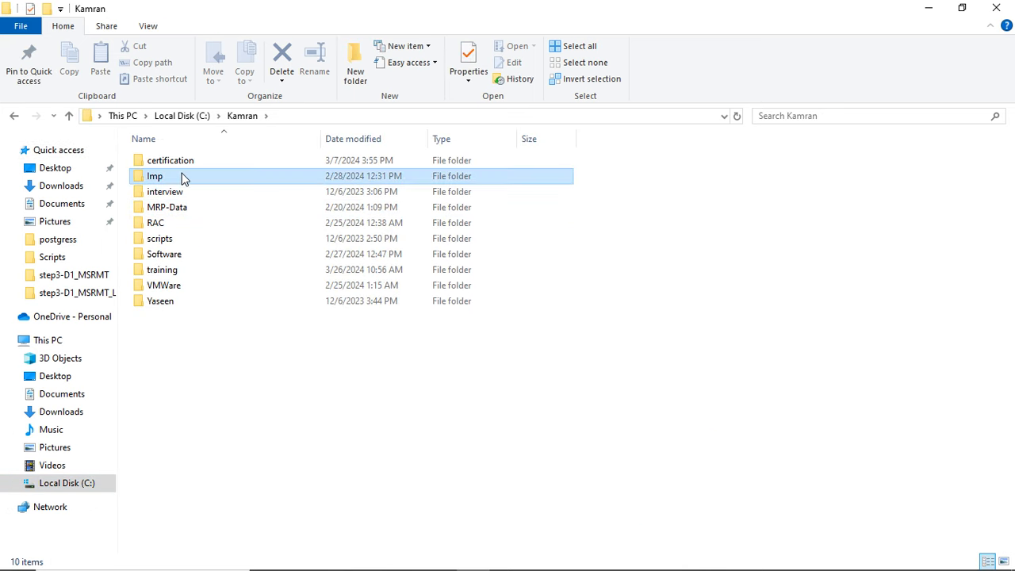
double_click(183, 177)
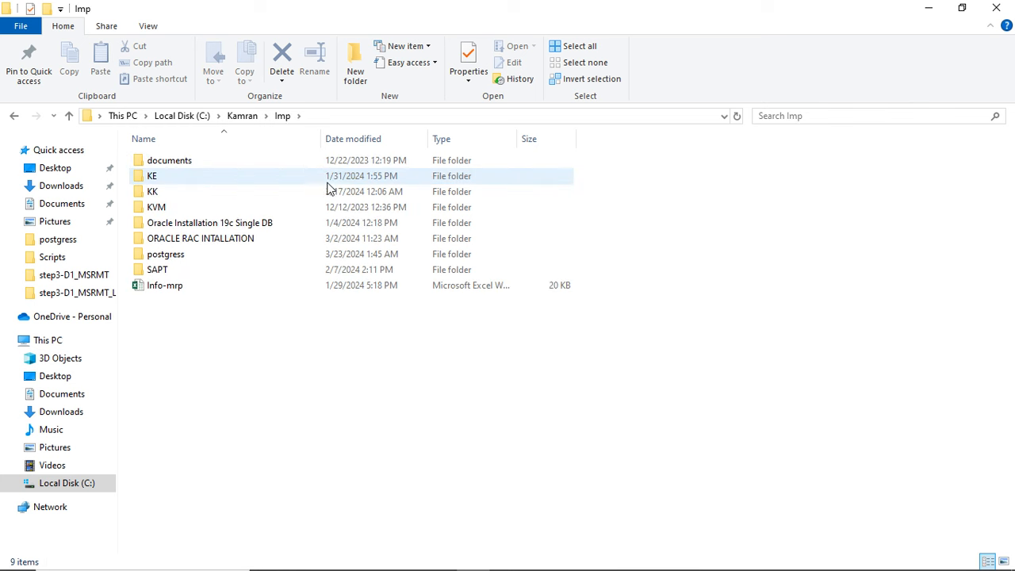
click(175, 194)
double_click(174, 194)
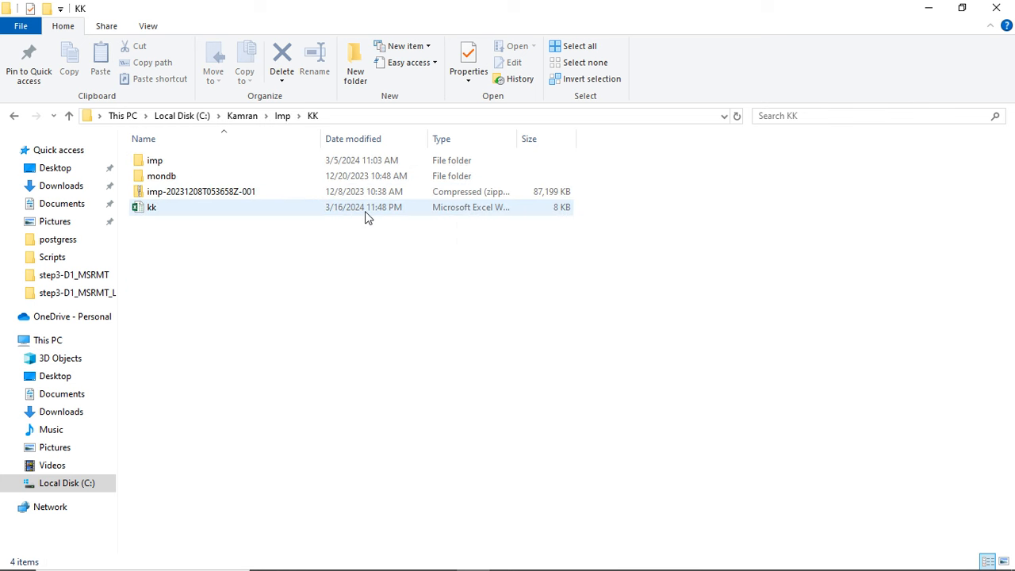
click(174, 161)
double_click(174, 161)
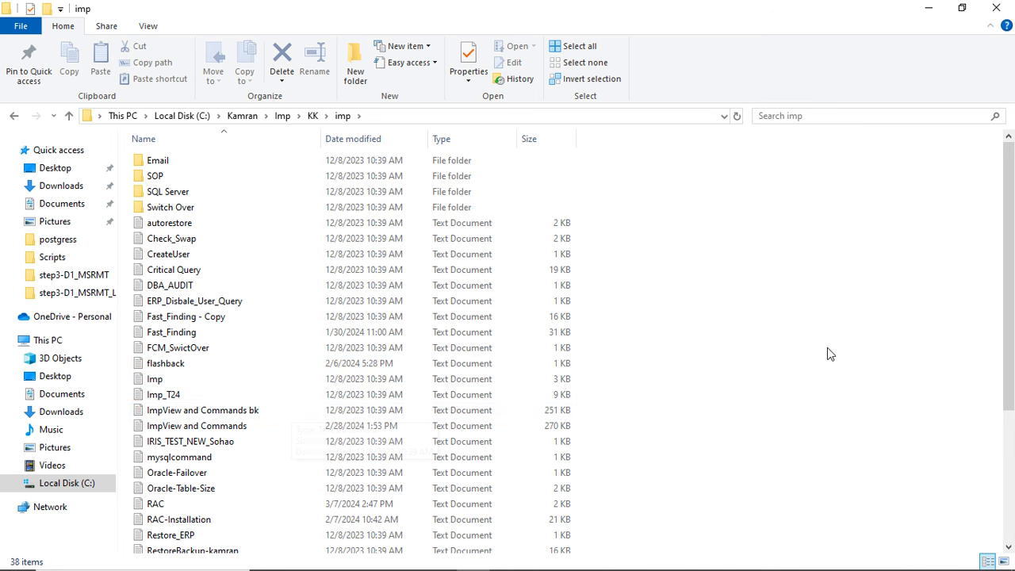
- Find the text document "ImpView and Commands" in the imp folder and open it in Notepad
drag(1010, 266, 1014, 395)
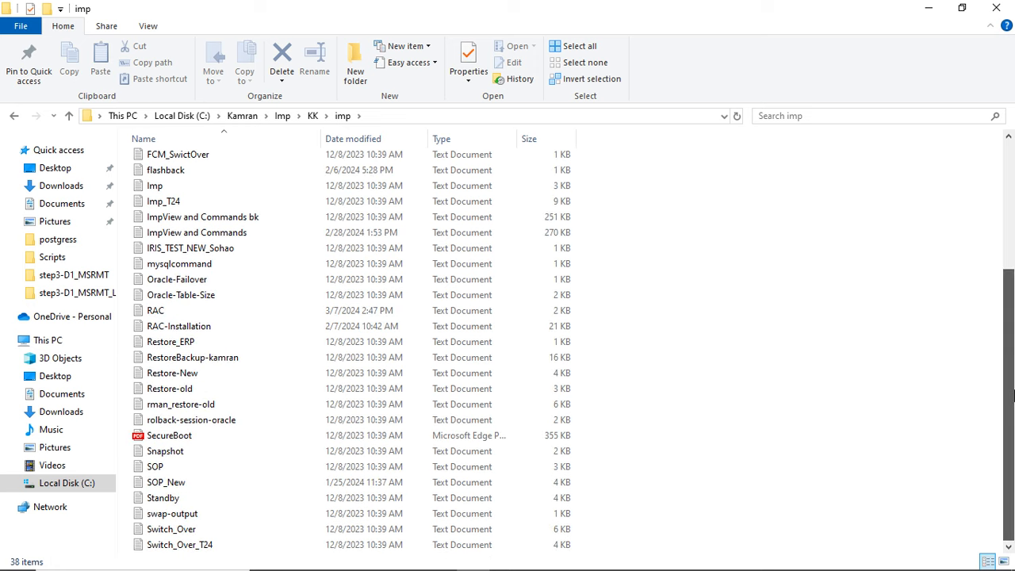
scroll(1013, 413, up, 3)
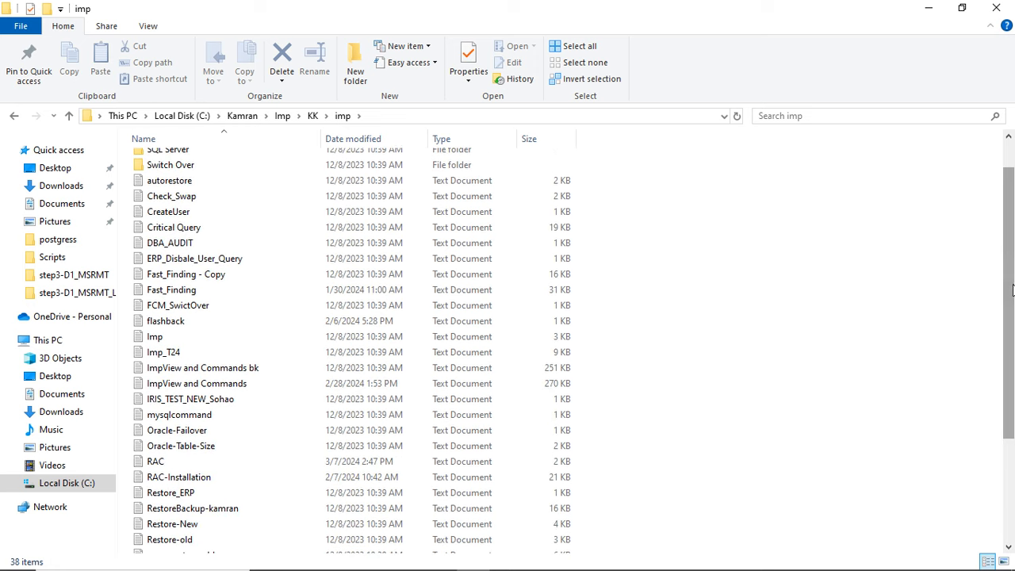
double_click(214, 379)
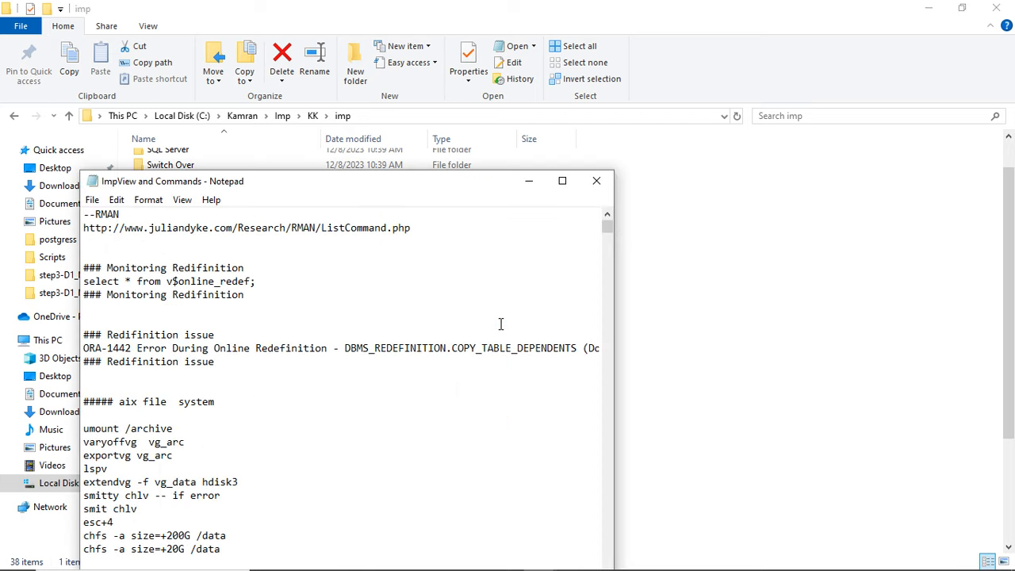
- Search the ImpView and Commands notes for "quota" and close the search
key(ctrl+f)
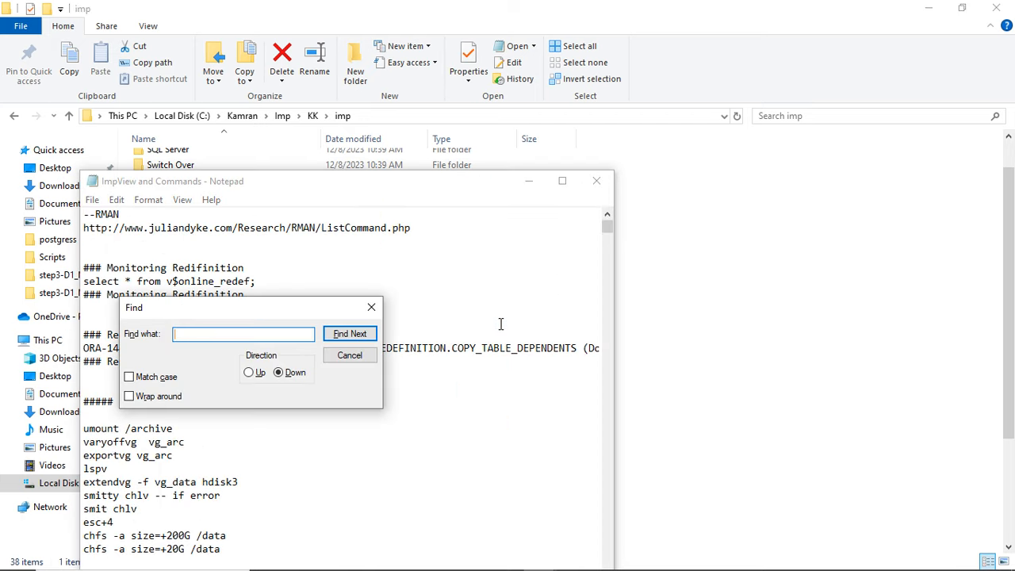
text(quota)
key(Return)
key(Return)
key(Escape)
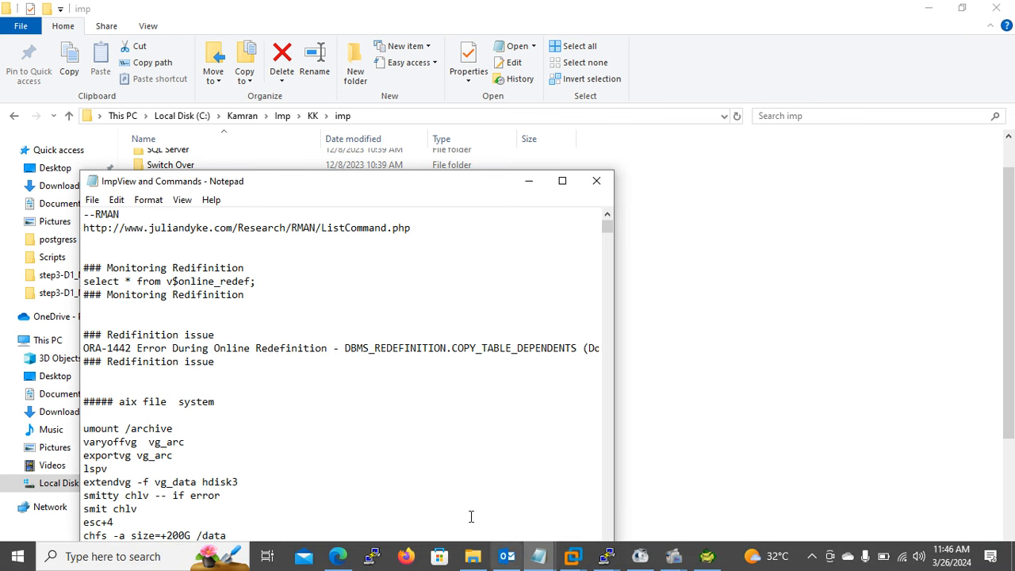
- Switch to the browser's Google results and search for "grant quota unlimited on tablespace"
click(338, 556)
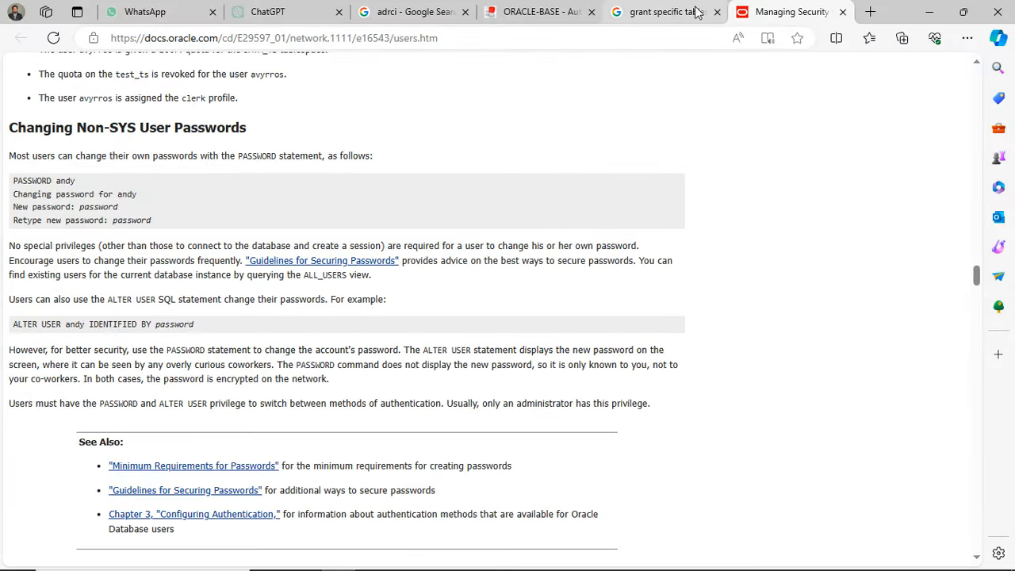
click(696, 12)
triple_click(331, 82)
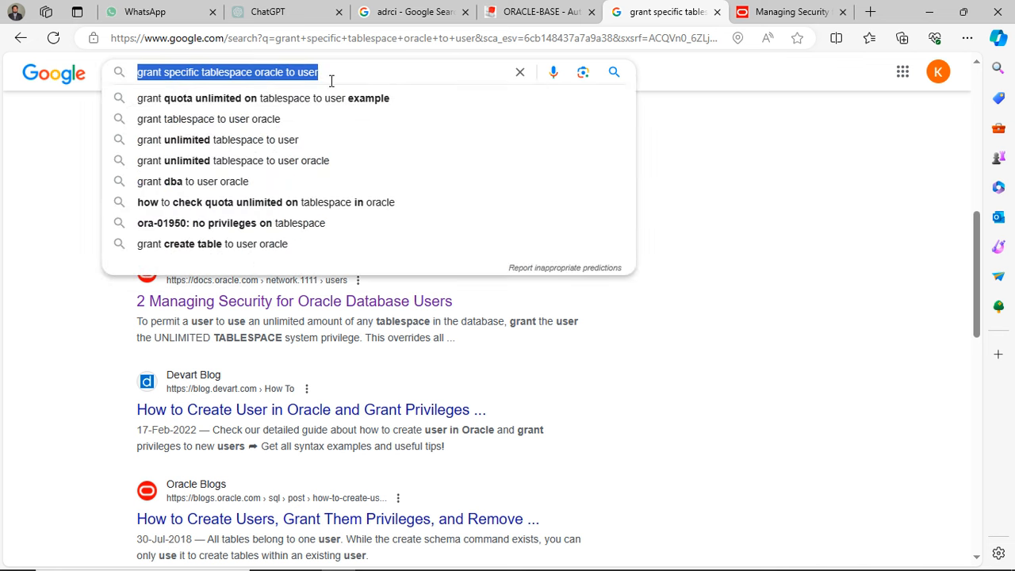
text(grant qu)
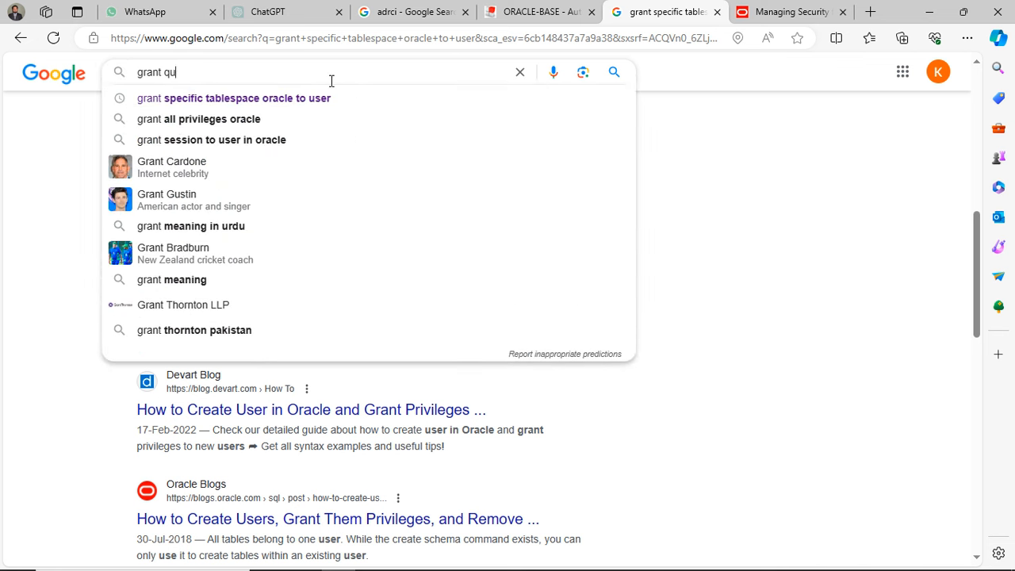
text(ota)
key(Down)
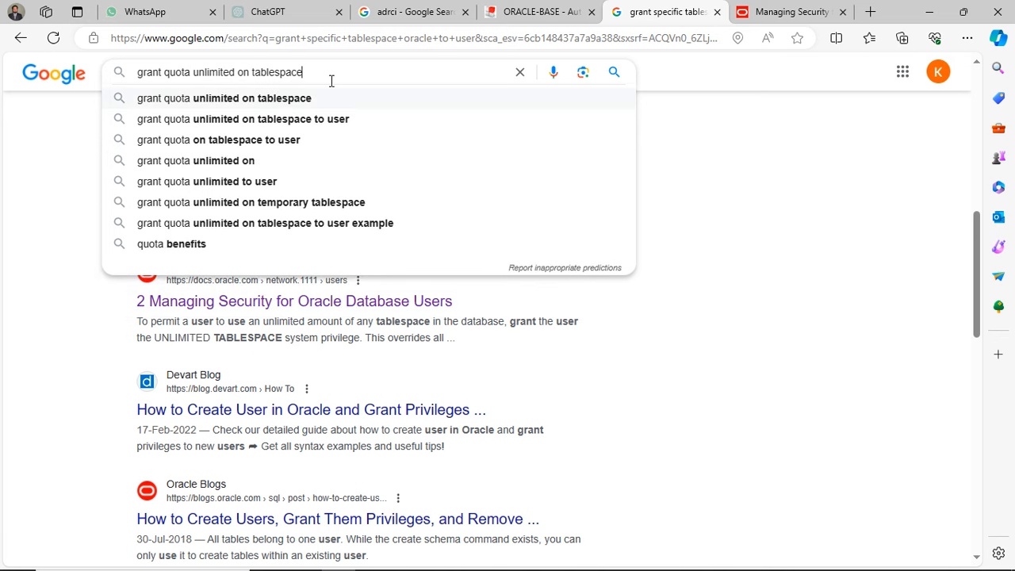
key(Return)
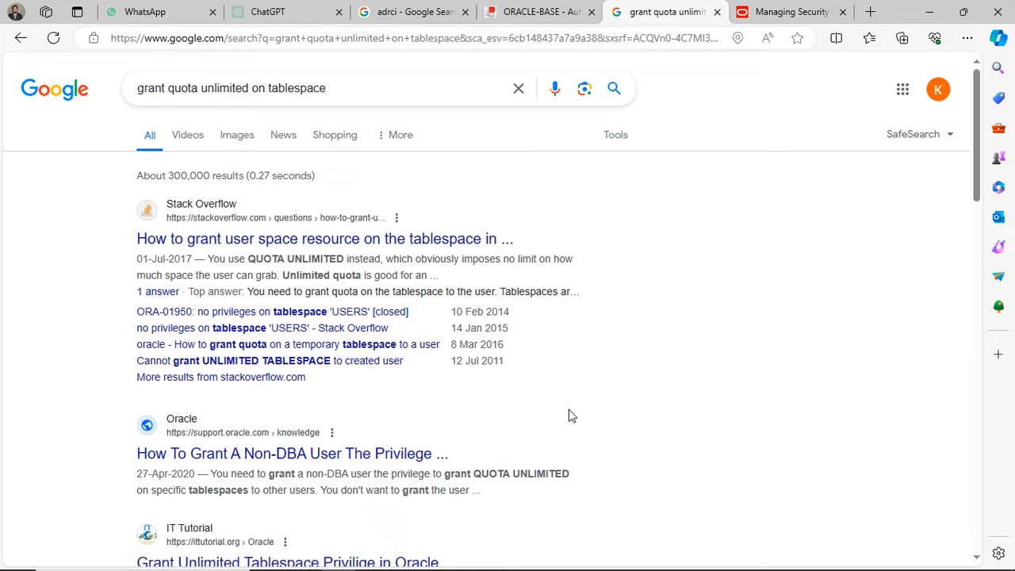
- Look through the search results for a page explaining how to grant a quota on a specific tablespace
scroll(571, 415, down, 4)
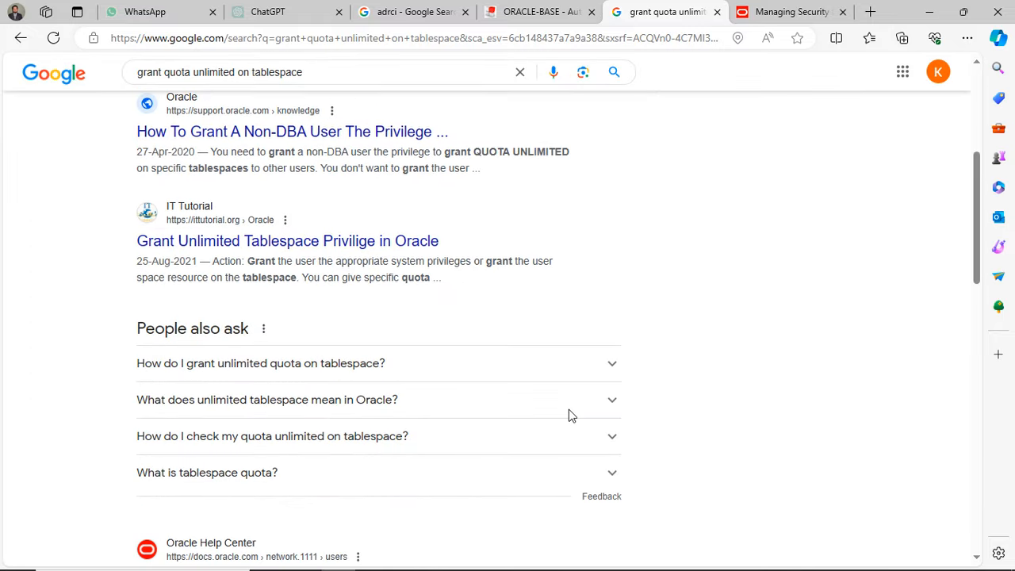
scroll(569, 409, down, 3)
scroll(569, 412, down, 1)
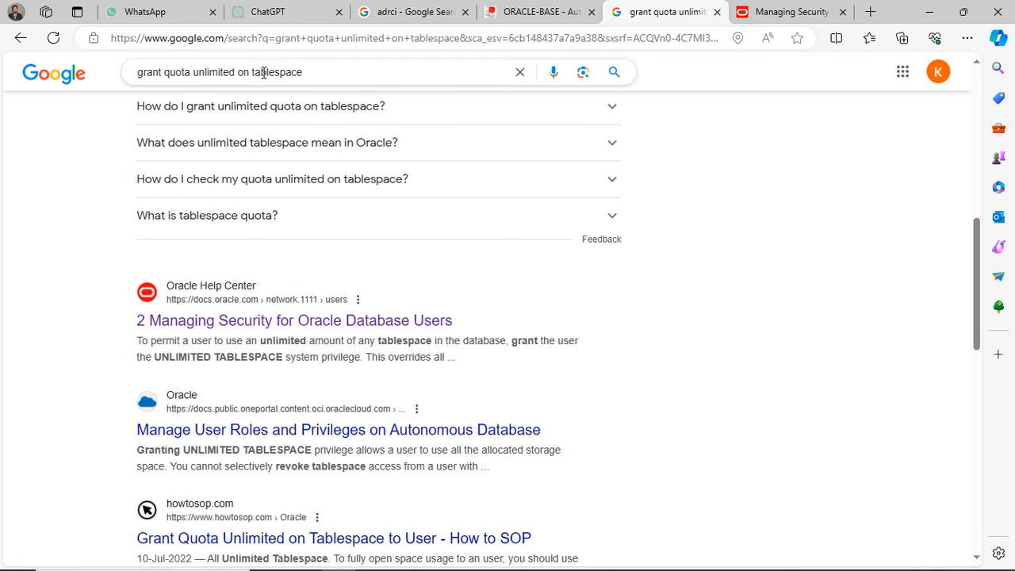
scroll(566, 182, down, 3)
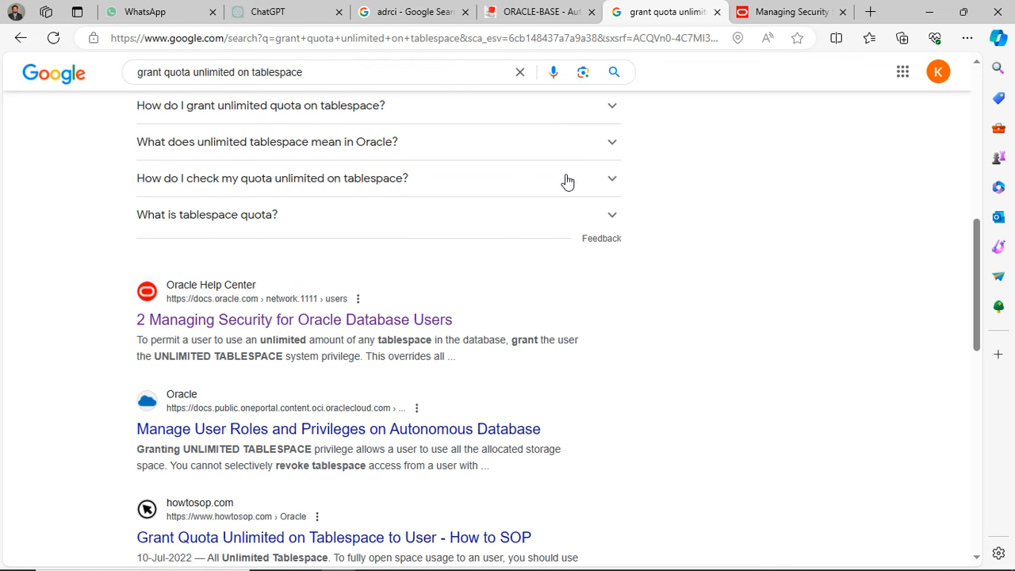
scroll(566, 180, down, 1)
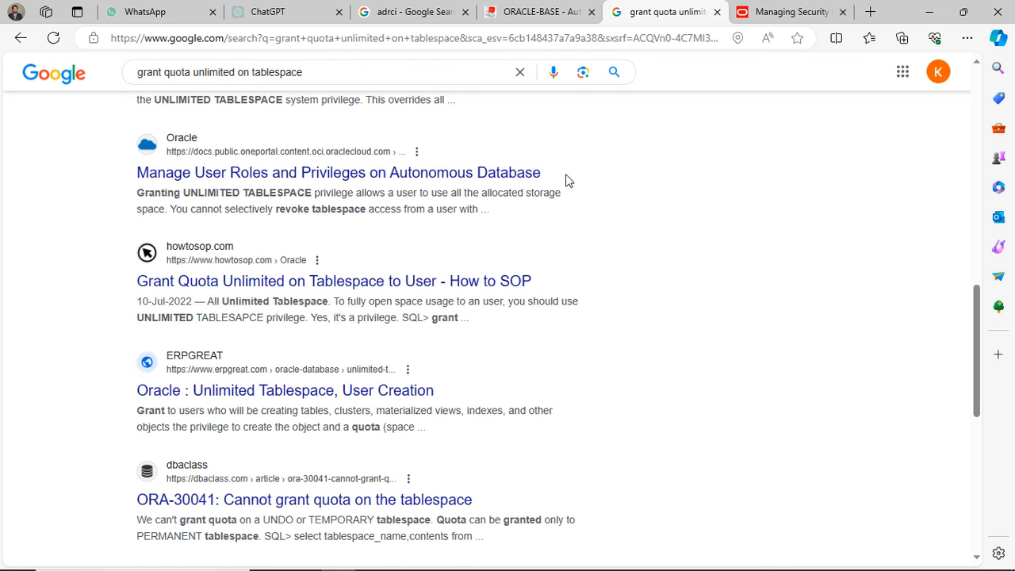
scroll(566, 182, down, 2)
scroll(566, 177, down, 5)
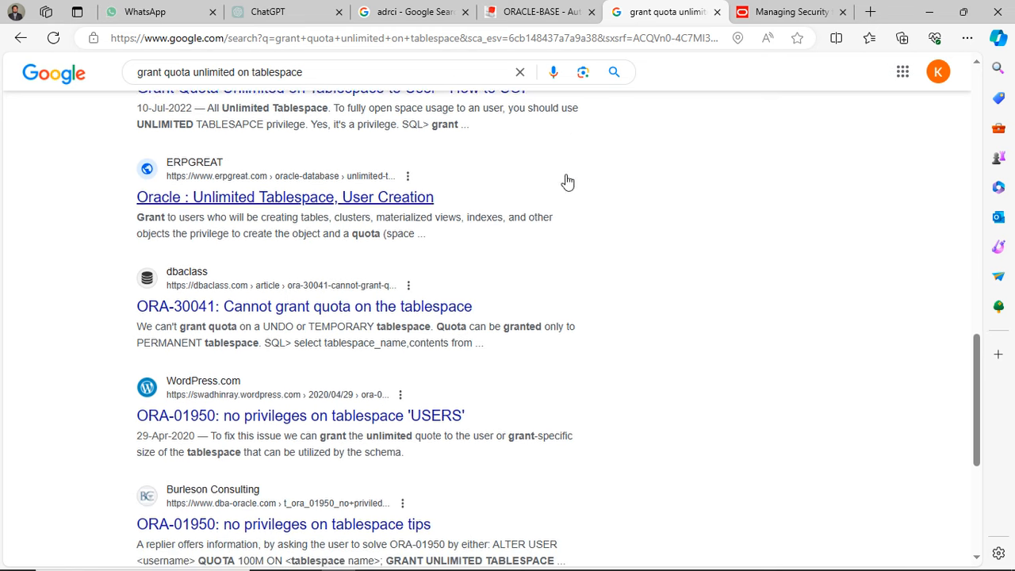
scroll(566, 182, up, 1)
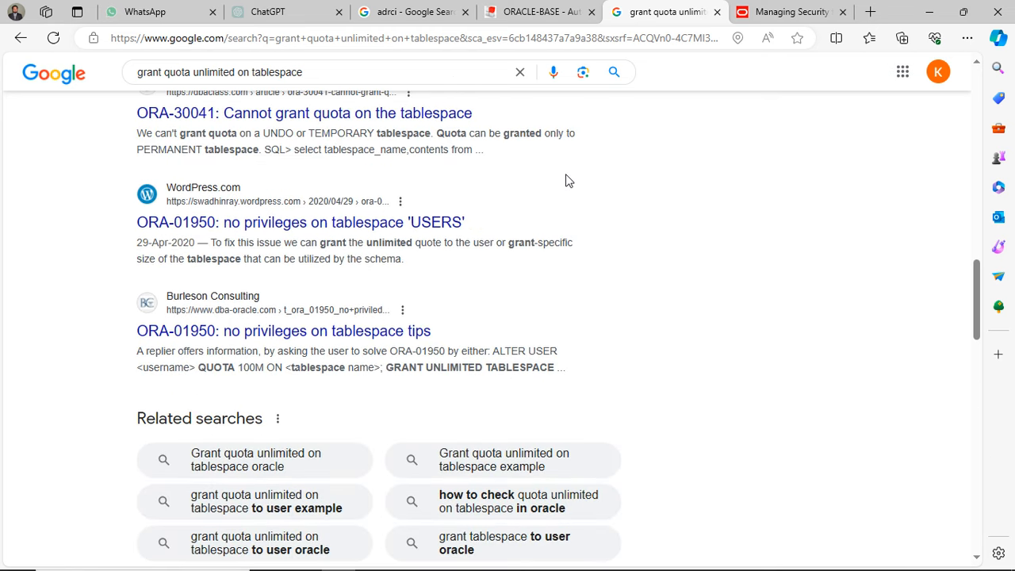
- Run the related search "Grant quota unlimited on tablespace oracle" and examine its results for the quota syntax
click(238, 463)
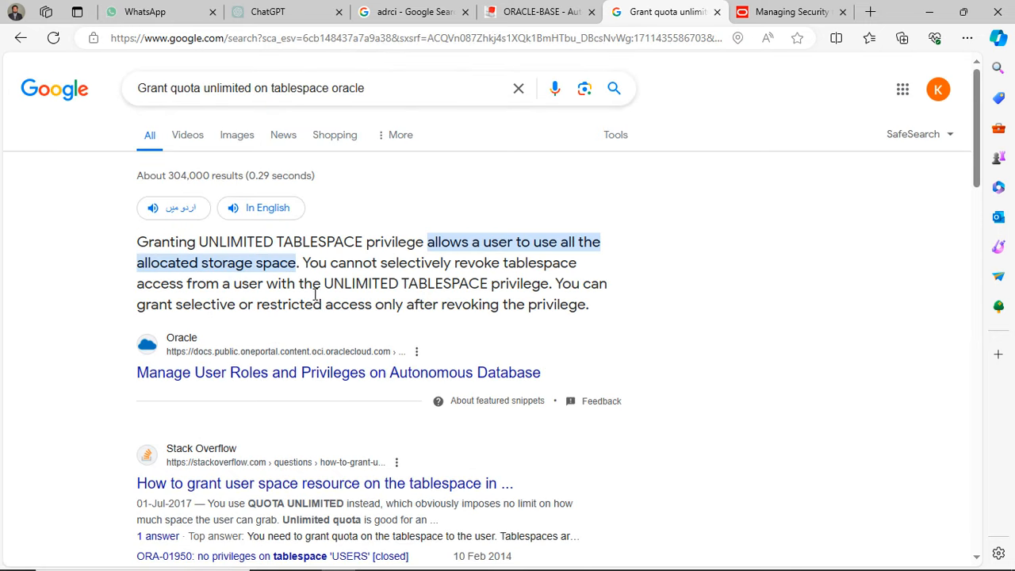
scroll(499, 375, down, 3)
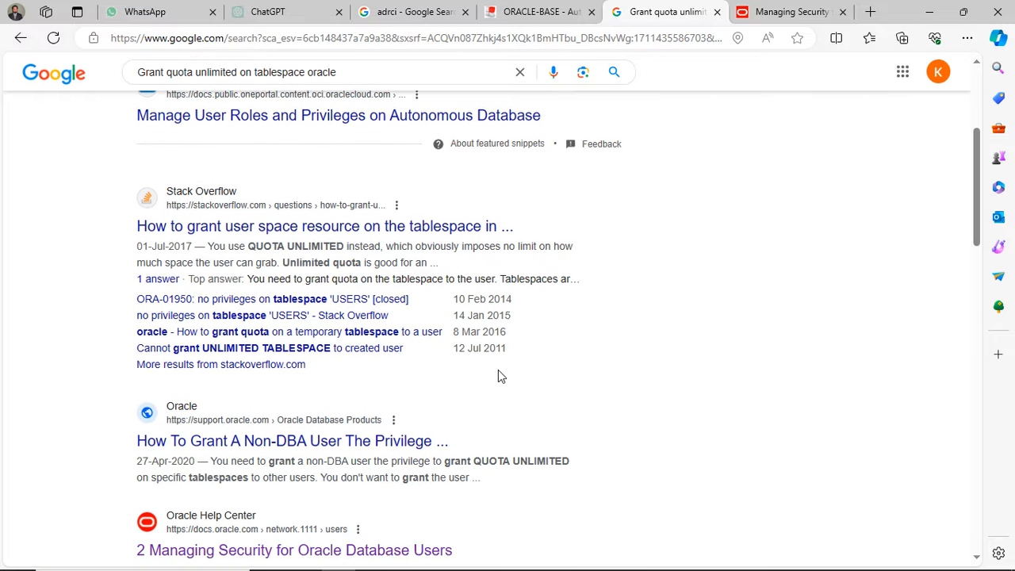
scroll(498, 370, down, 3)
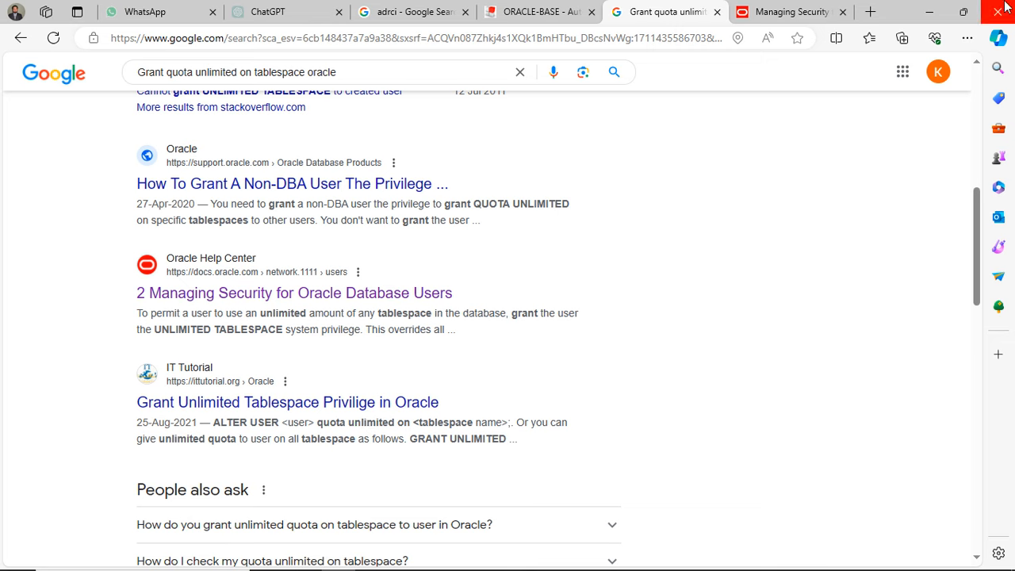
- Minimize the browser and File Explorer, and revoke unlimited tablespace from the new database user in the sysdba SQL*Plus session
click(933, 11)
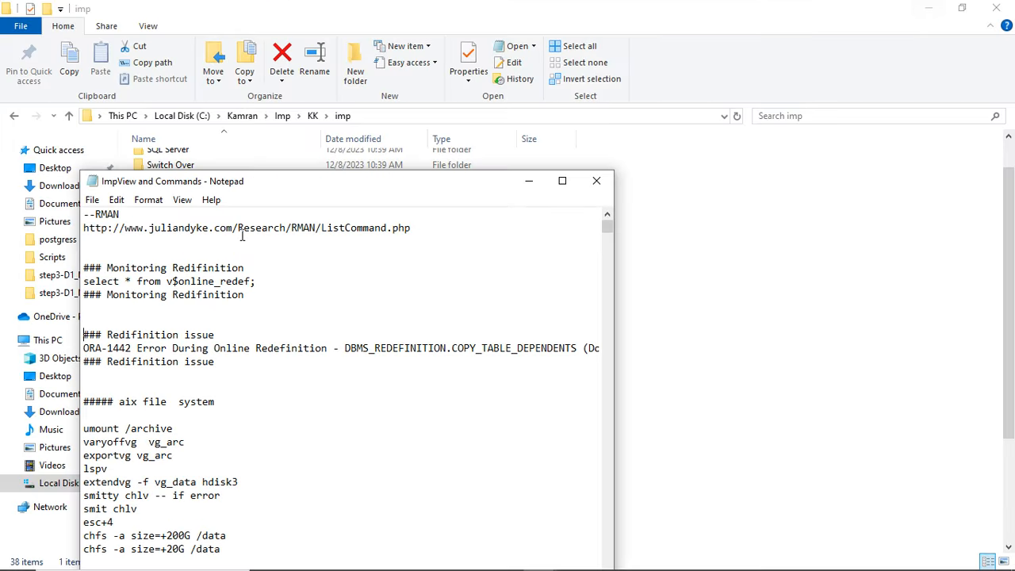
click(945, 8)
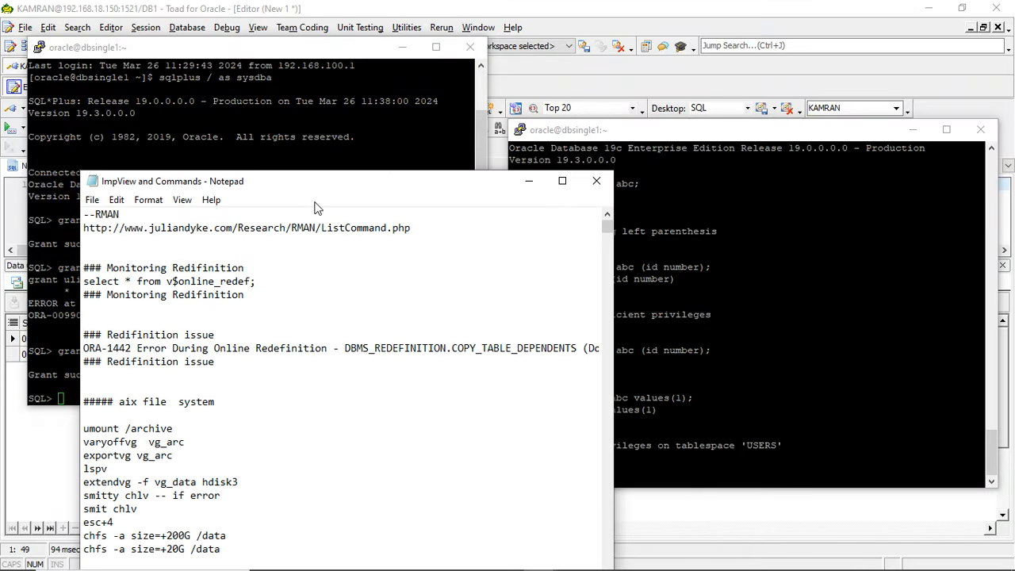
click(180, 129)
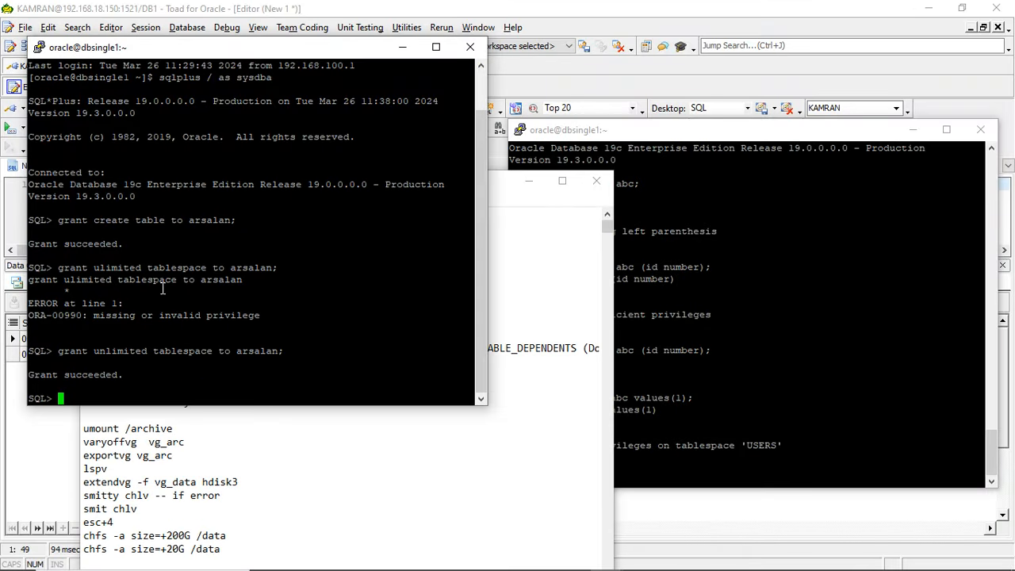
text(revoke)
drag(96, 352, 210, 350)
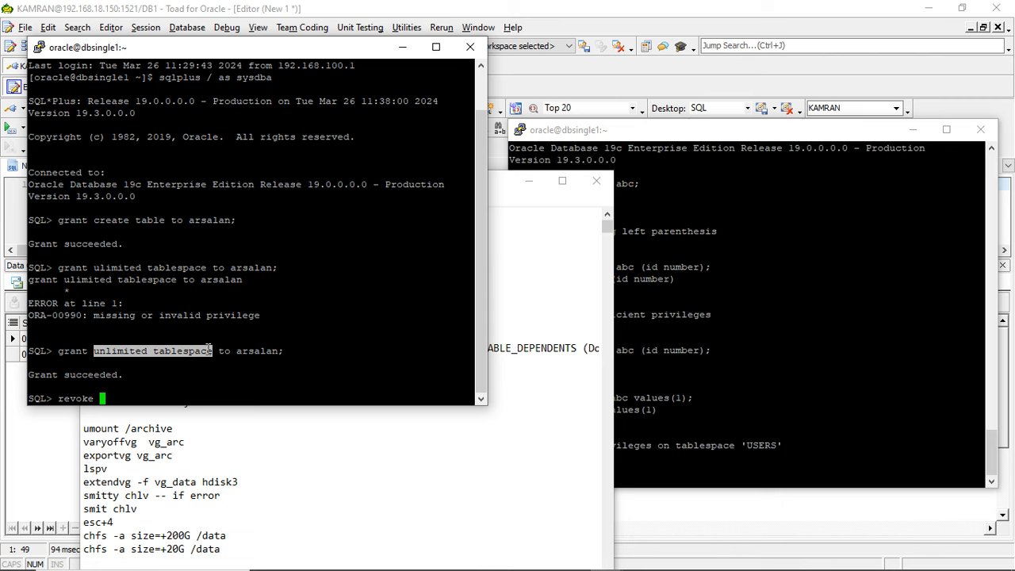
right_click(209, 351)
text(from)
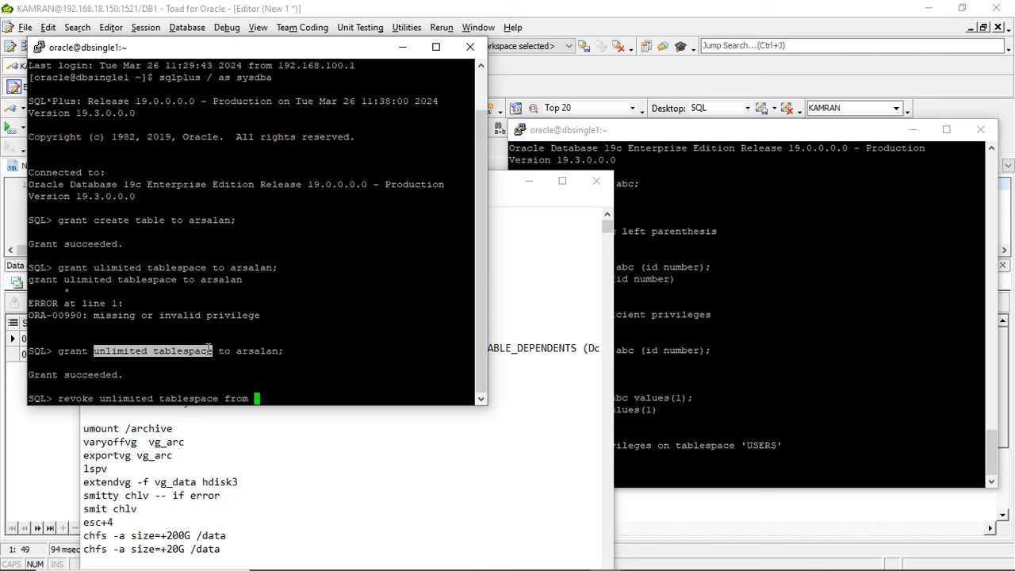
double_click(253, 350)
right_click(253, 350)
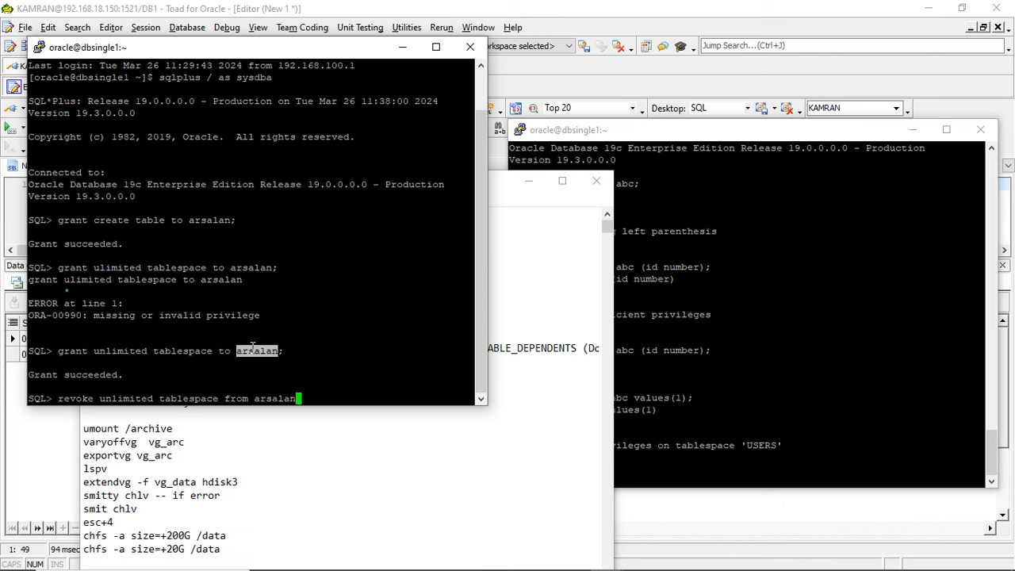
text(;)
key(Return)
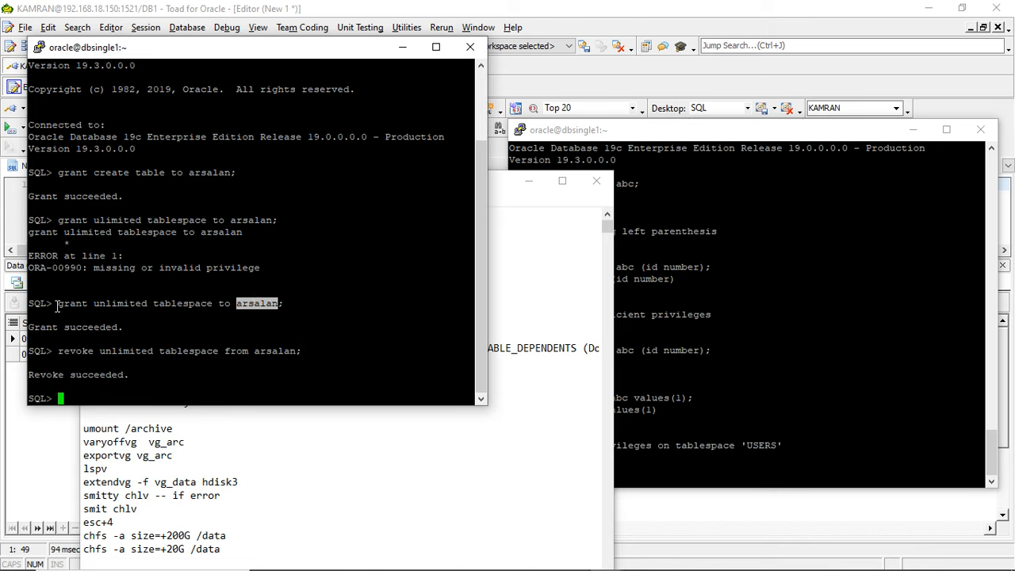
- Try to grant unlimited tablespace on user to the new database user by reusing the earlier grant statement
drag(57, 306, 216, 305)
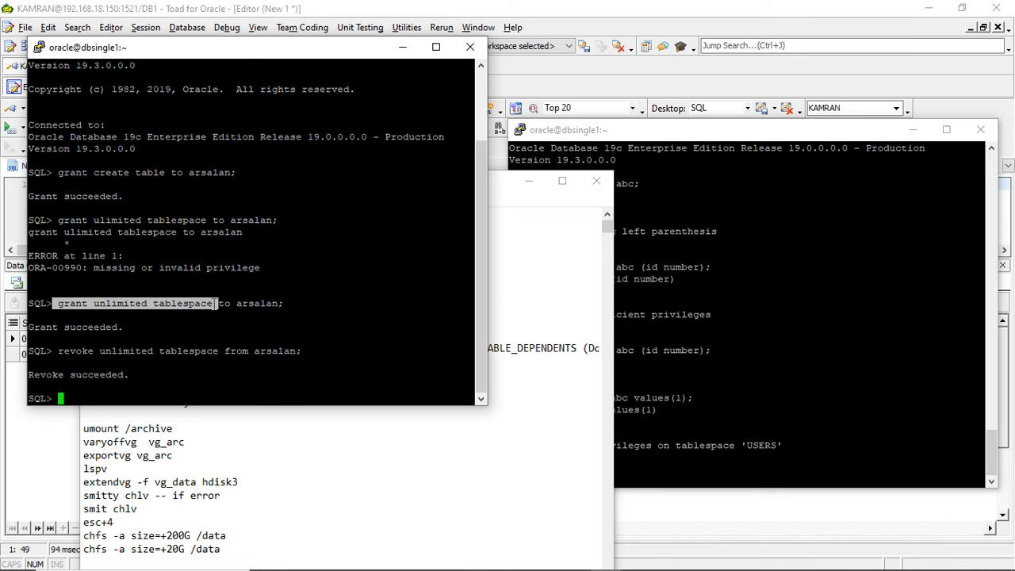
right_click(212, 303)
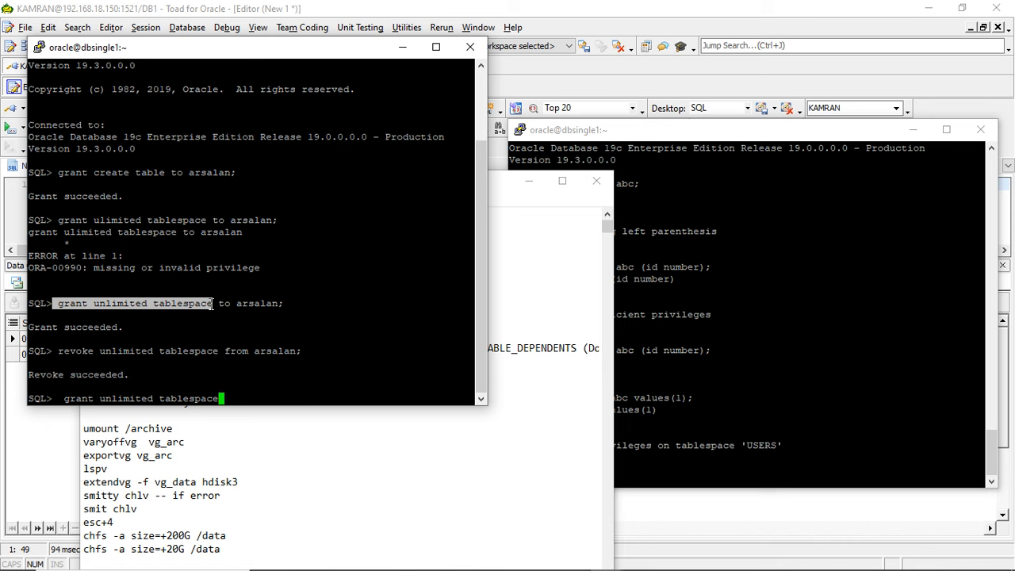
text(on user to arsalan;)
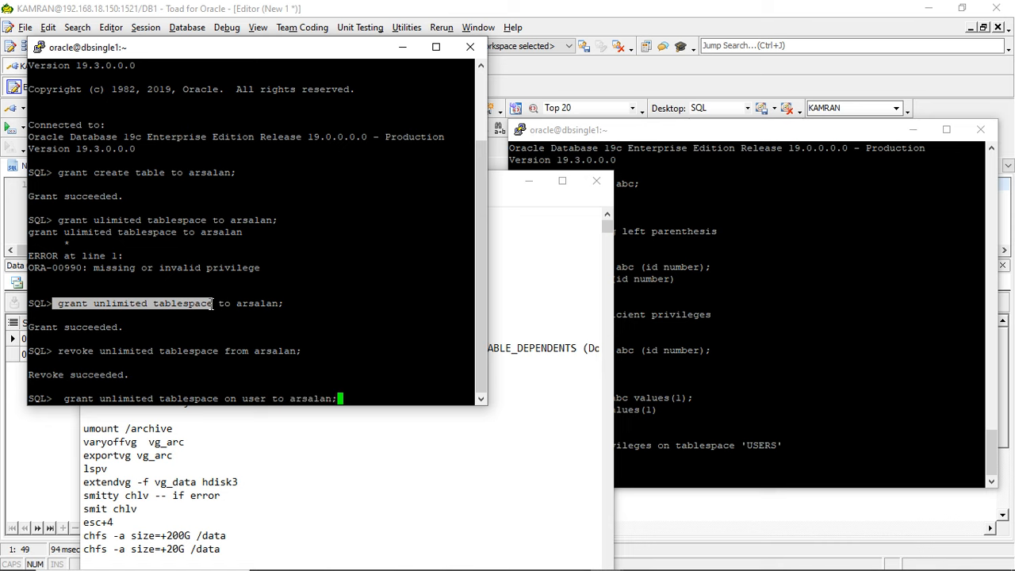
key(Return)
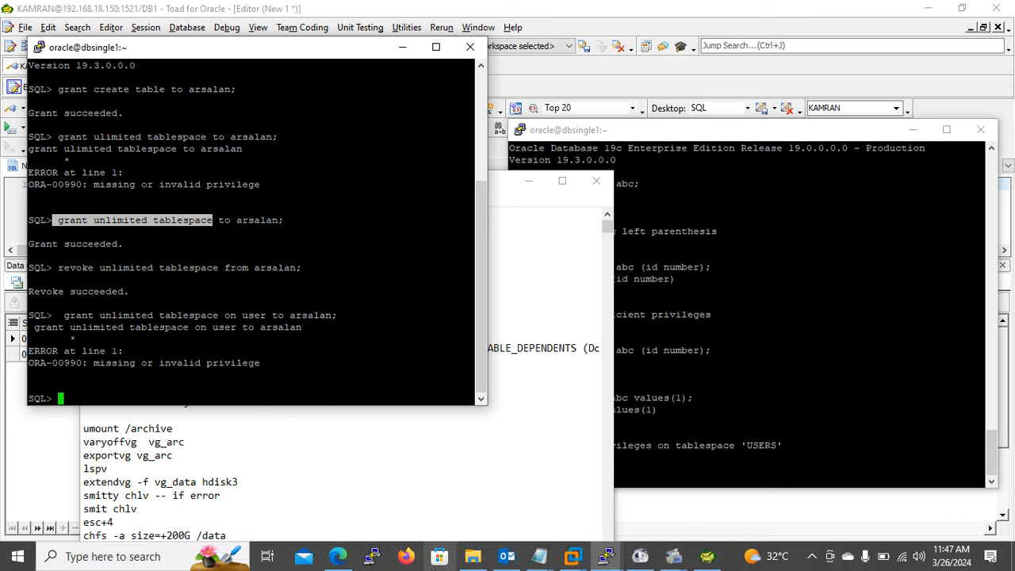
- Return to the browser and open the IT Tutorial result "Grant Unlimited Tablespace Privilige in Oracle" in a new tab
click(339, 557)
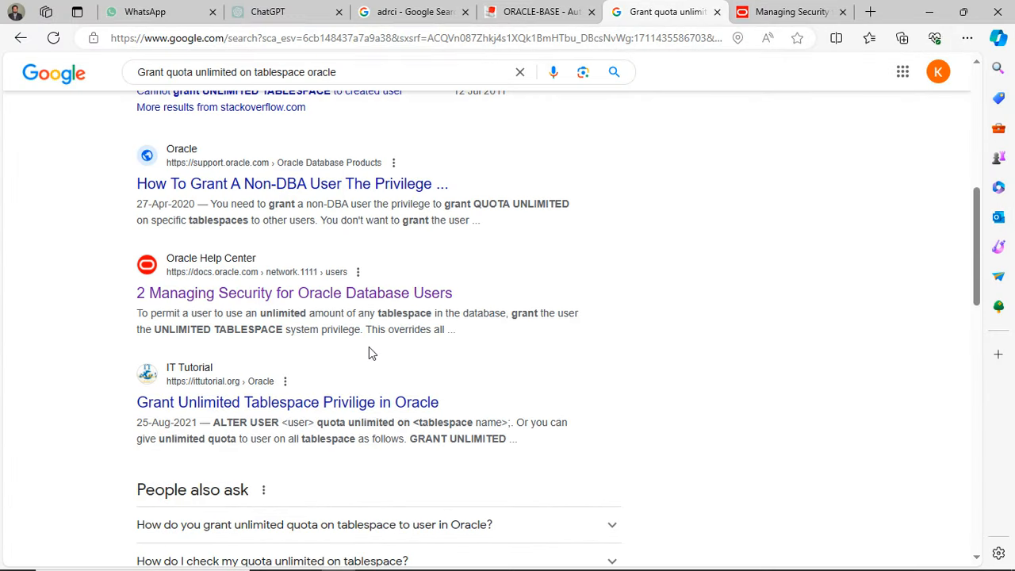
middle_click(370, 404)
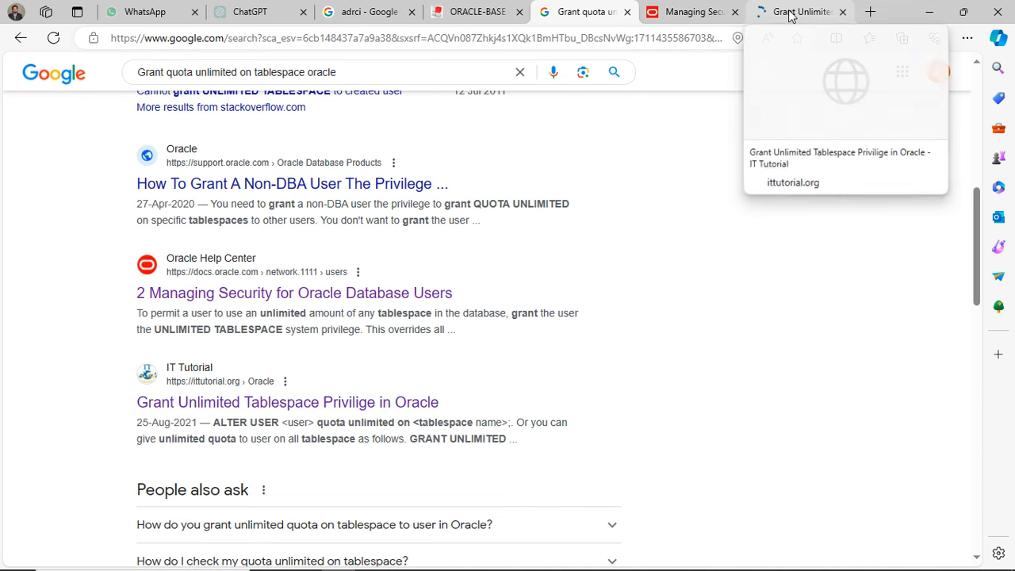
click(809, 11)
- Read the article down to its tablespace quota statements and highlight ALTER USER in the 1024M quota example
scroll(562, 258, down, 2)
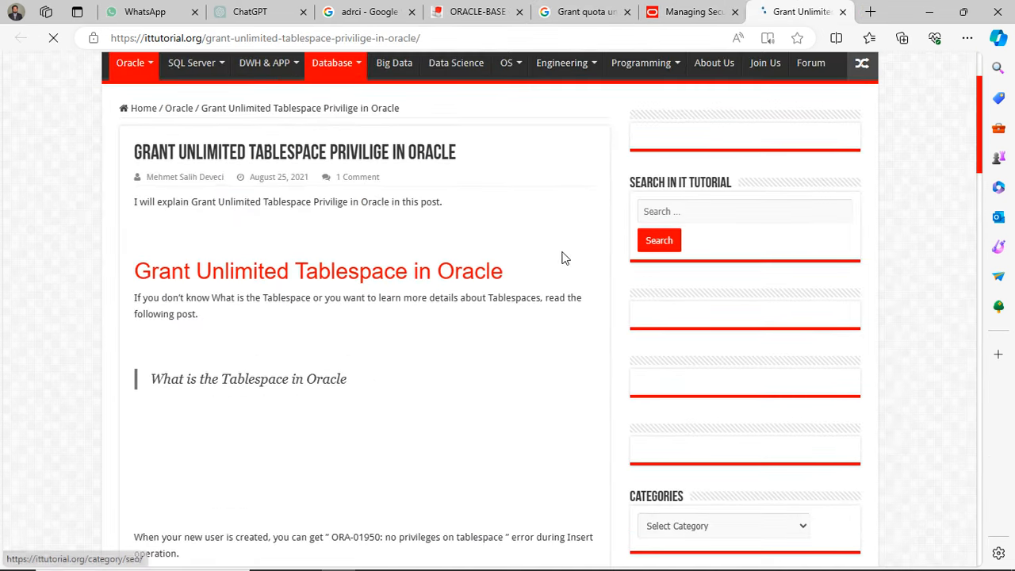
scroll(563, 258, down, 3)
scroll(563, 258, down, 6)
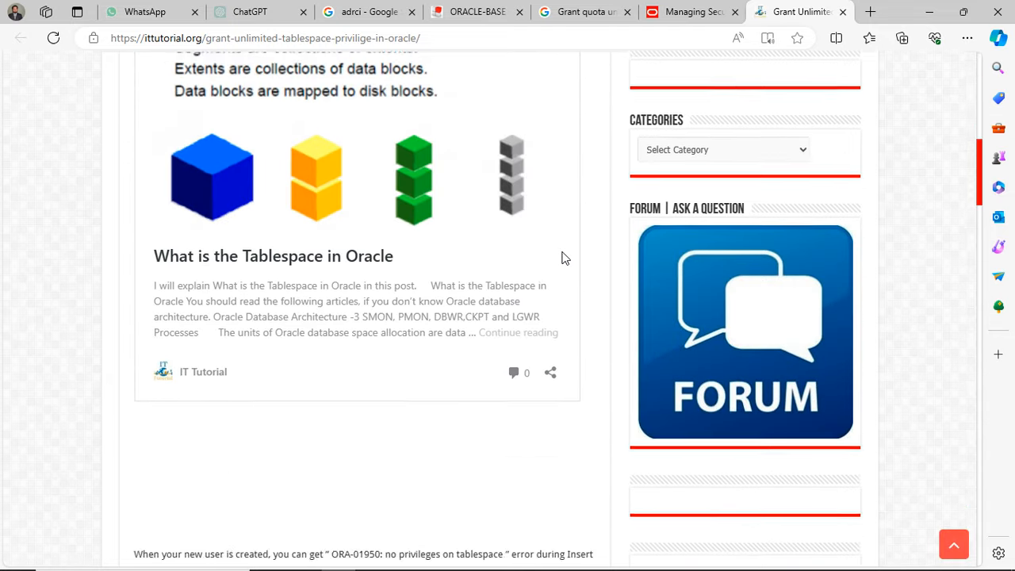
scroll(562, 252, down, 2)
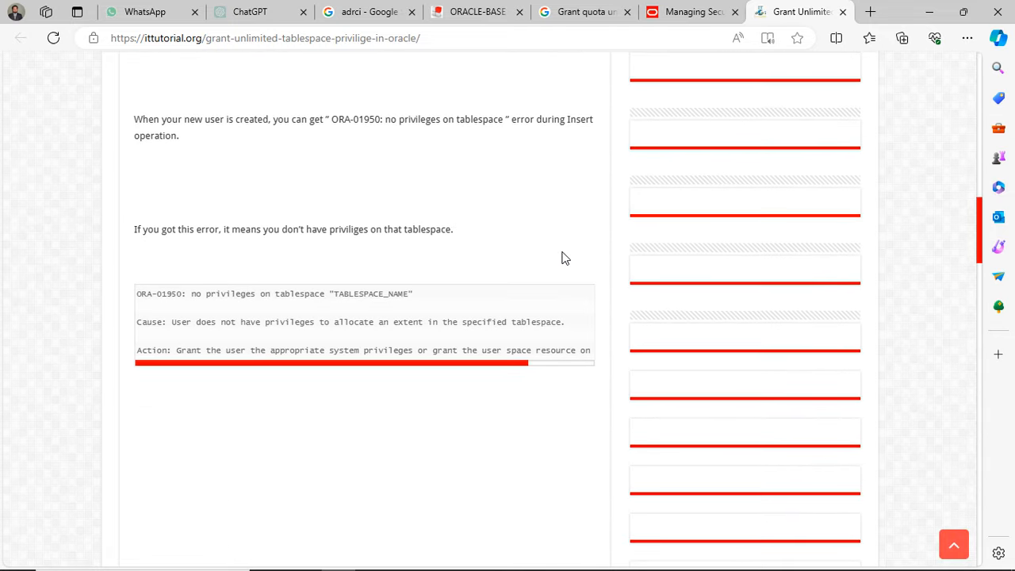
scroll(562, 258, down, 5)
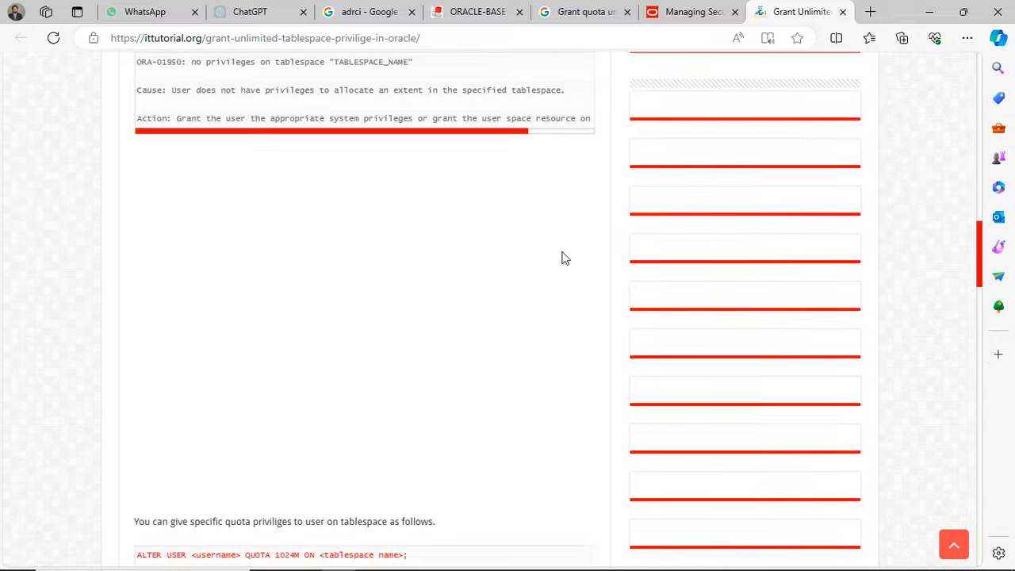
scroll(562, 258, down, 1)
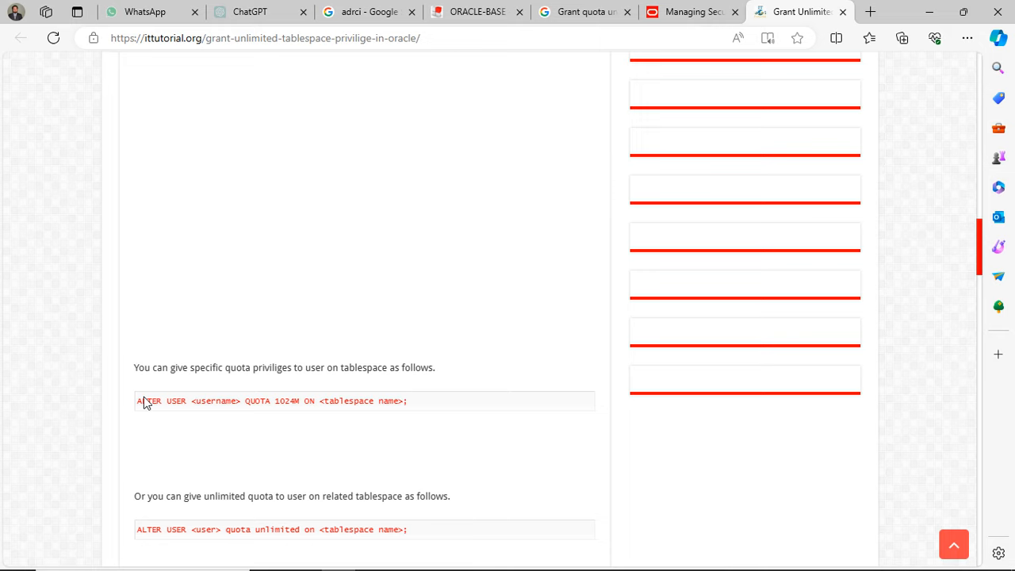
drag(137, 401, 186, 405)
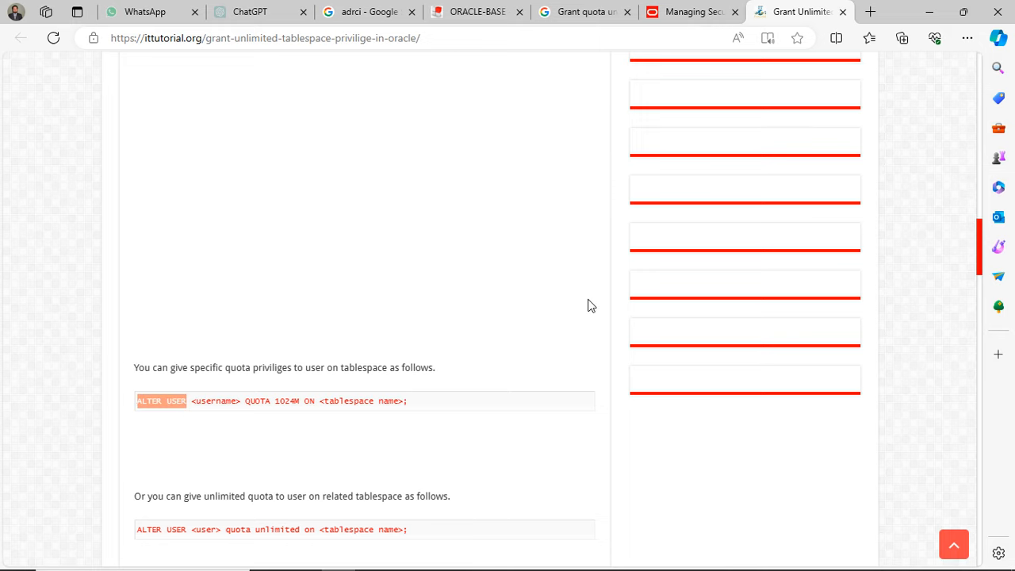
key(alt+Tab)
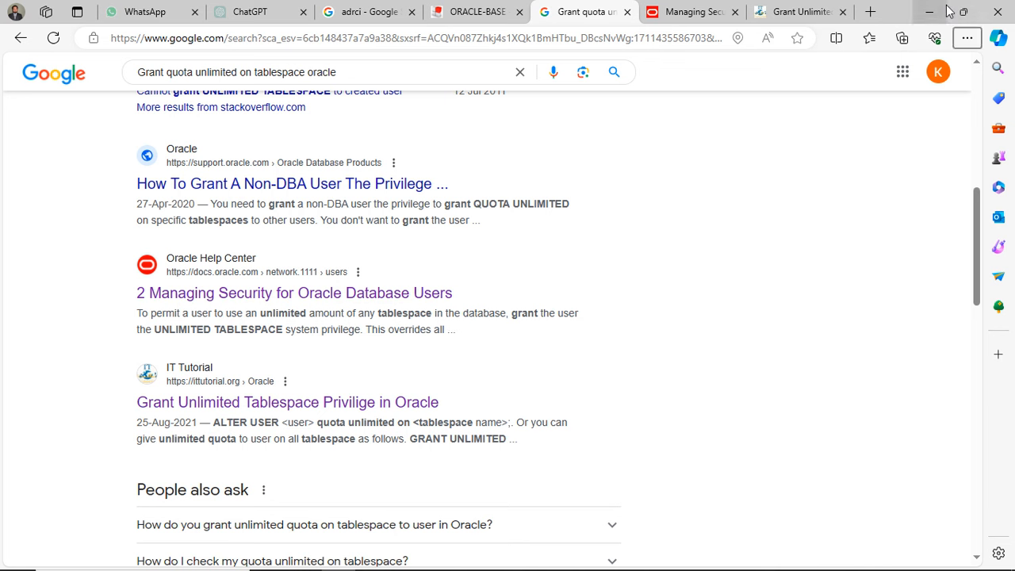
key(alt+Tab)
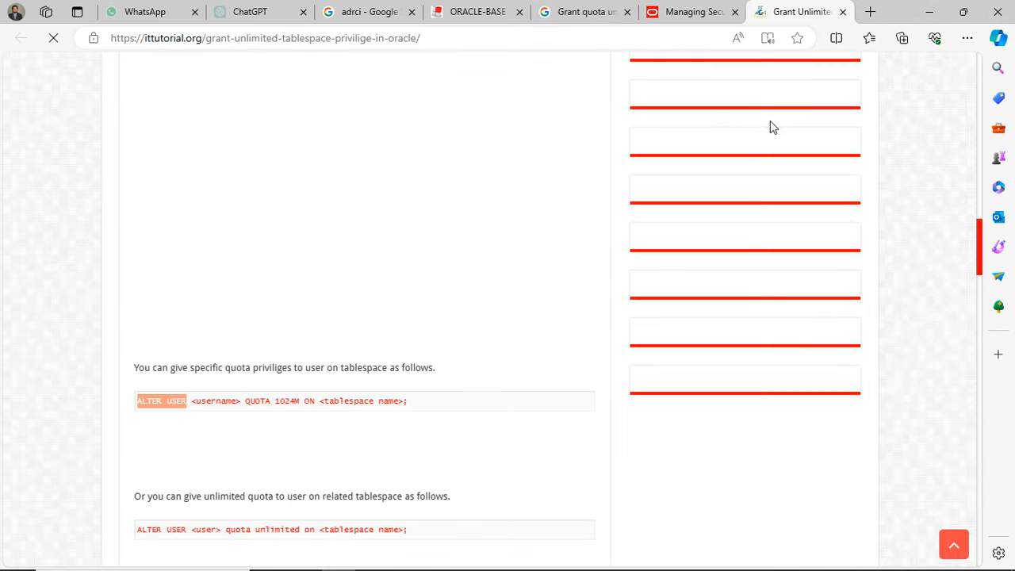
- Minimize the browser and begin an ALTER USER statement naming the new database user in the sysdba SQL*Plus session
click(936, 14)
text(ALTER USER)
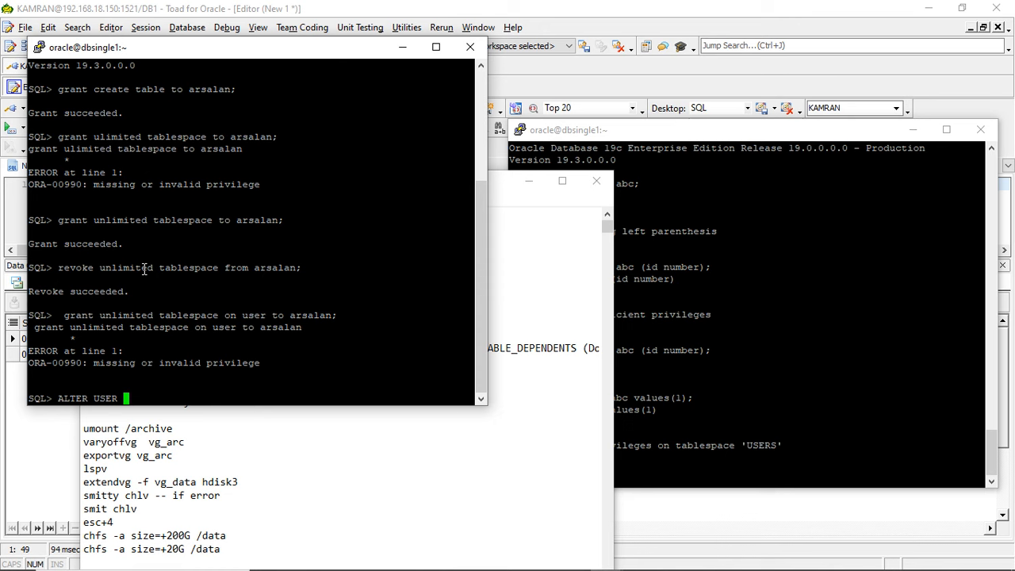
double_click(270, 267)
right_click(270, 267)
- Return to the browser, close the ad-covered IT Tutorial article tab, and minimize the browser
key(alt+Tab)
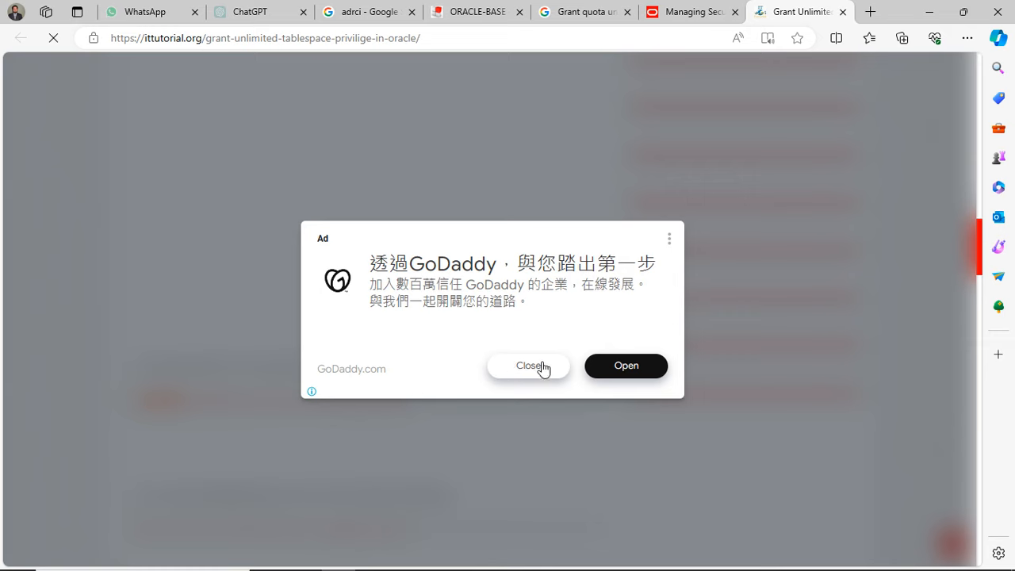
click(542, 368)
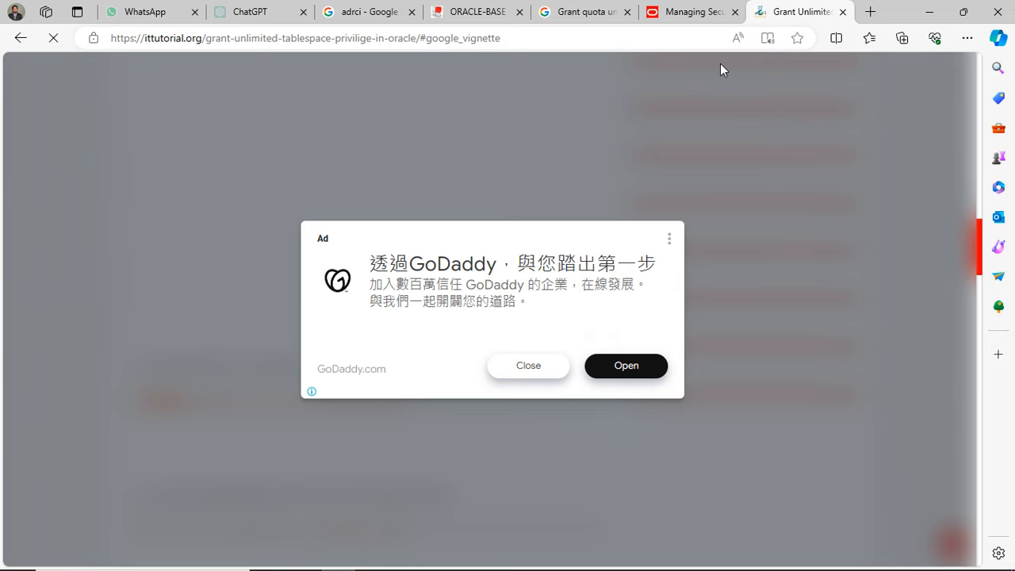
click(693, 11)
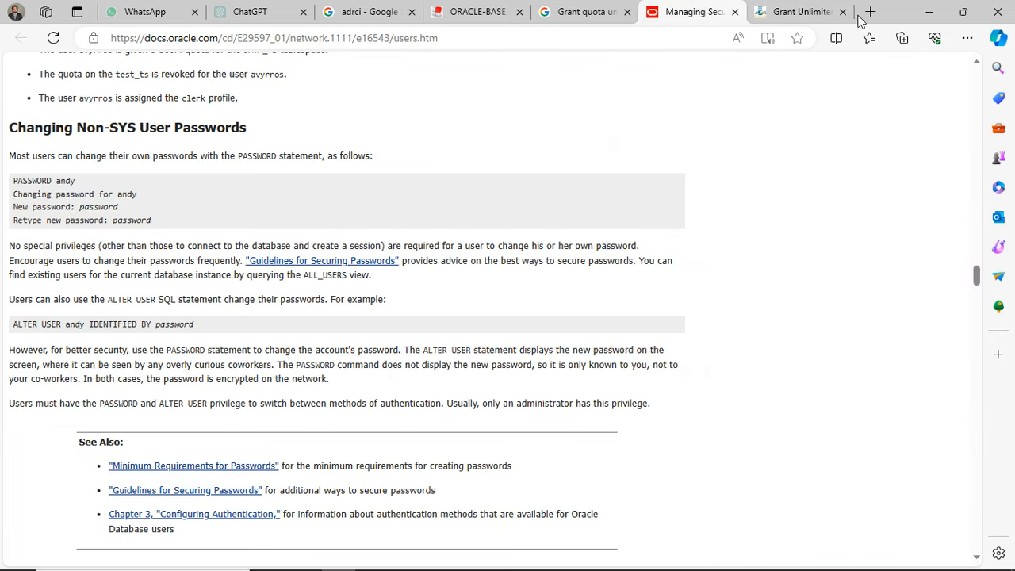
key(ctrl+Tab)
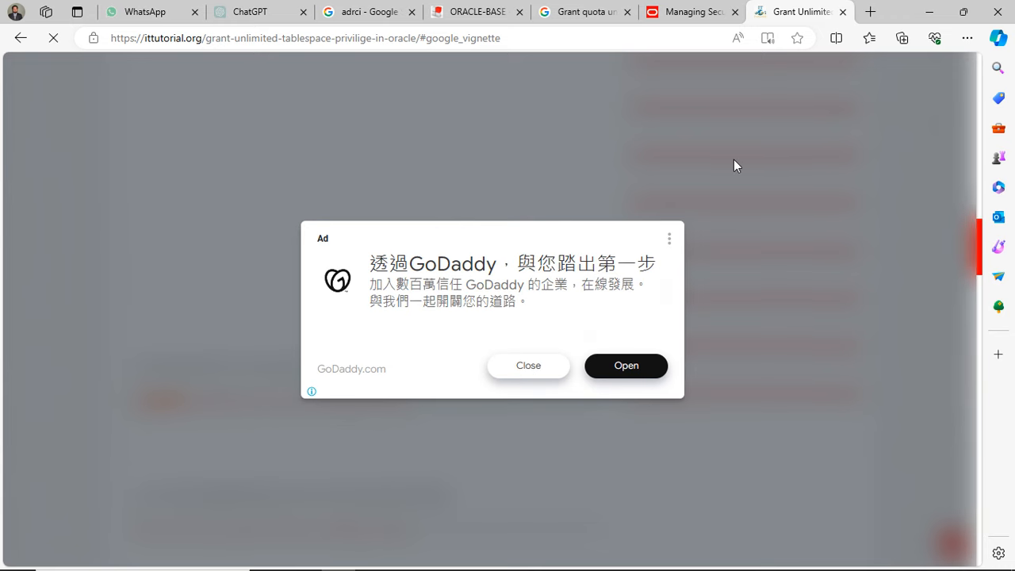
click(680, 11)
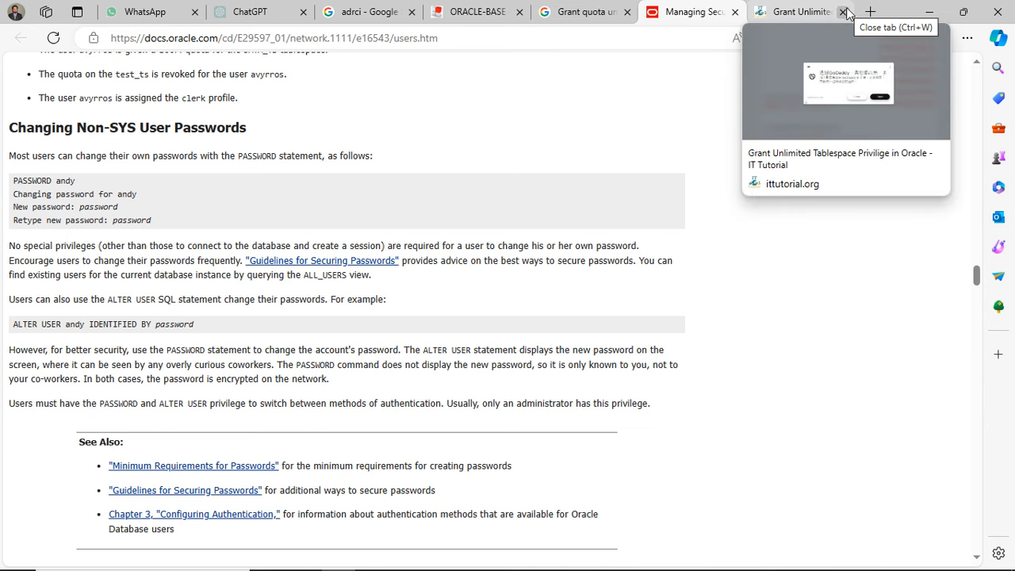
click(583, 12)
click(842, 12)
click(795, 13)
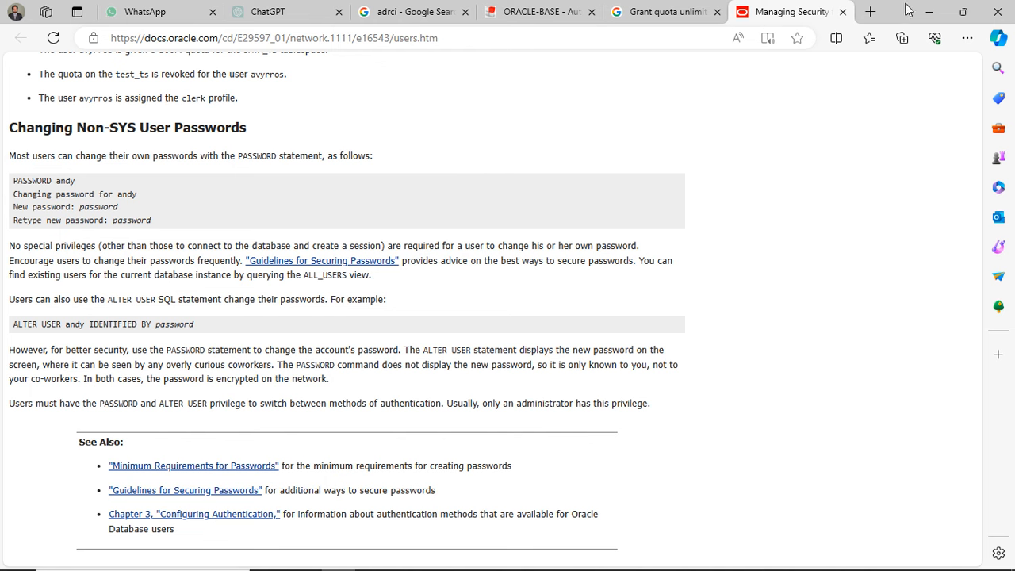
click(933, 10)
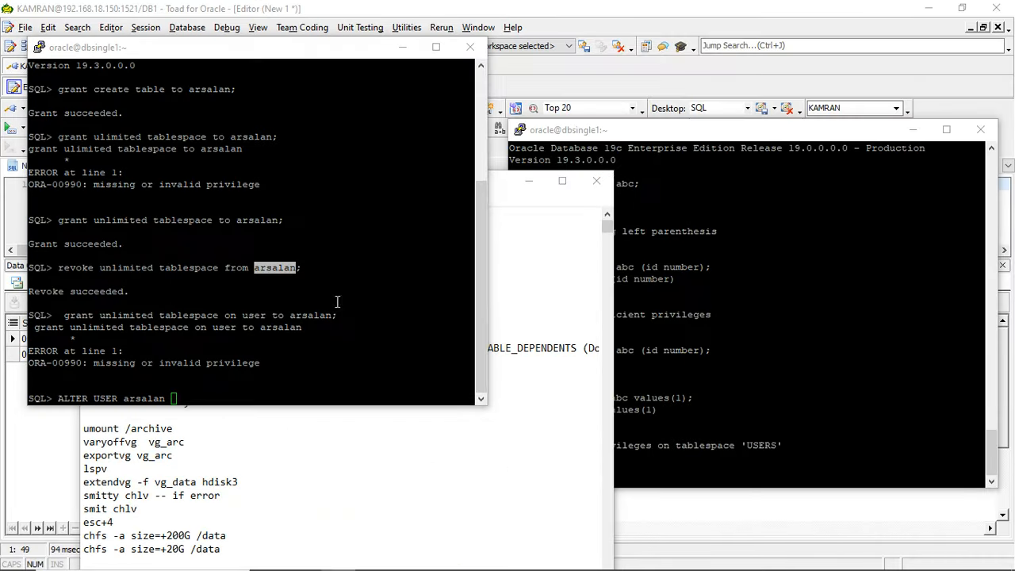
- Go back to the Google results and highlight the word quota in the IT Tutorial snippet's ALTER USER syntax
key(alt+Tab)
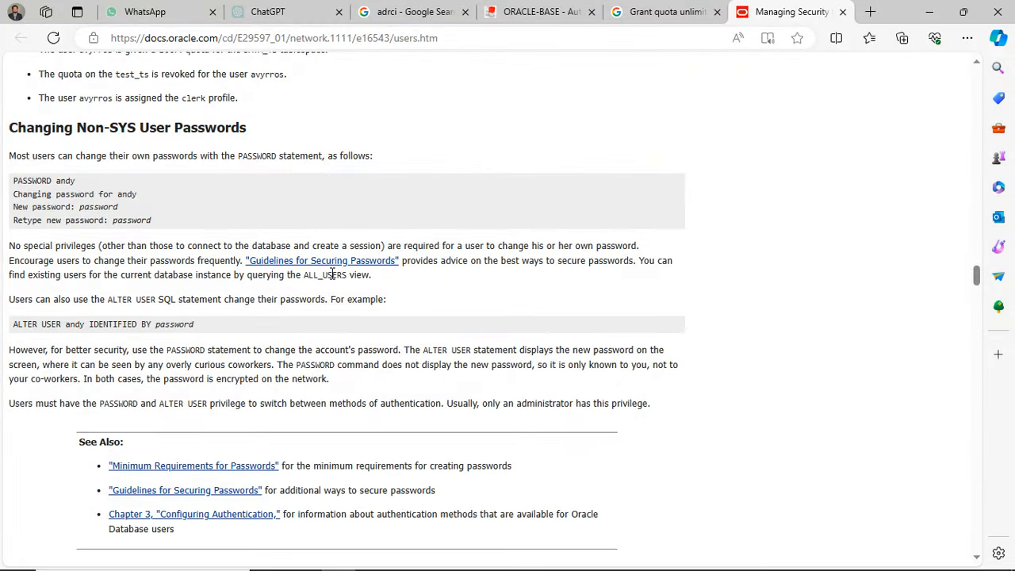
click(662, 11)
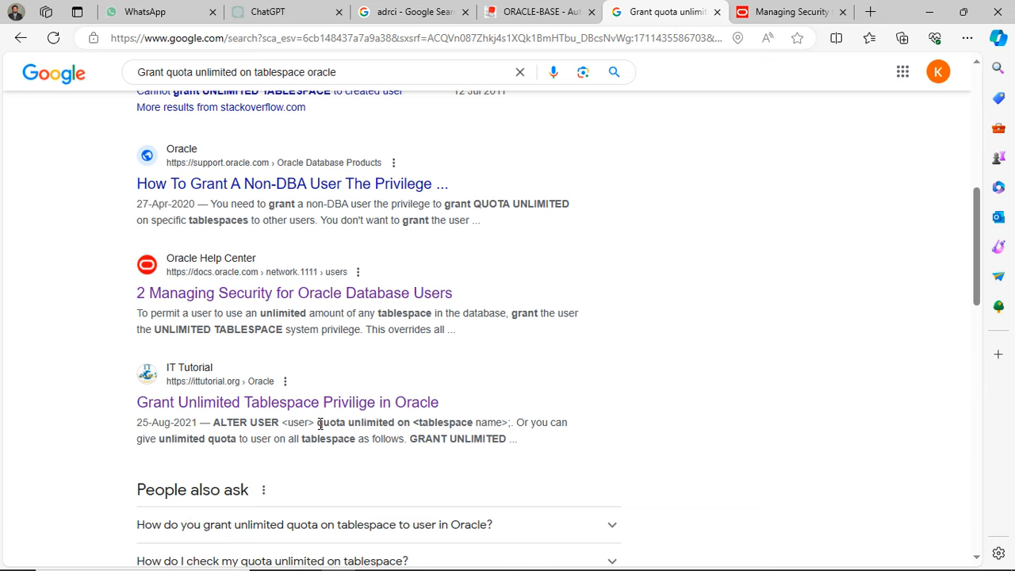
drag(319, 423, 347, 435)
key(alt+Tab)
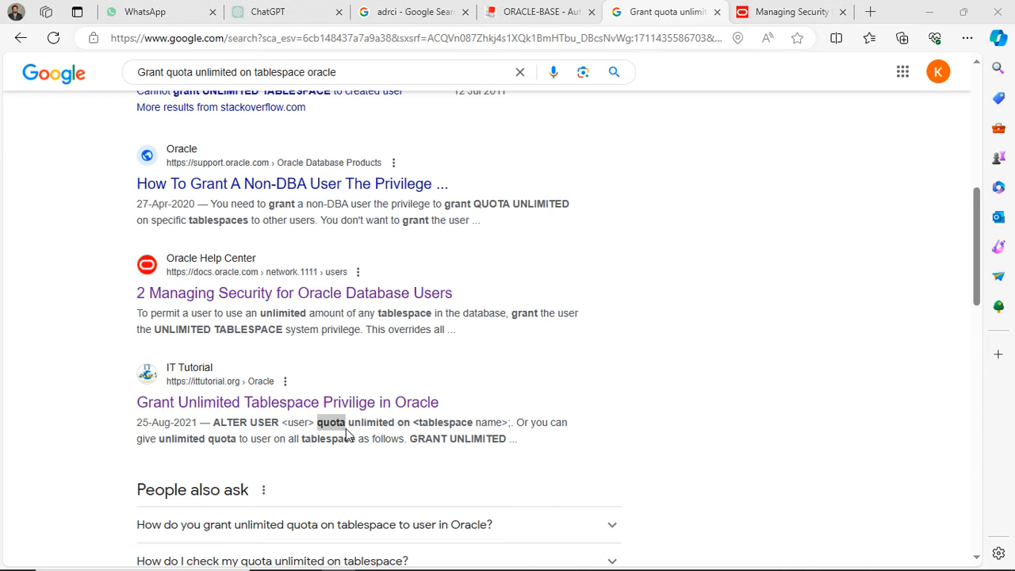
key(alt+Tab)
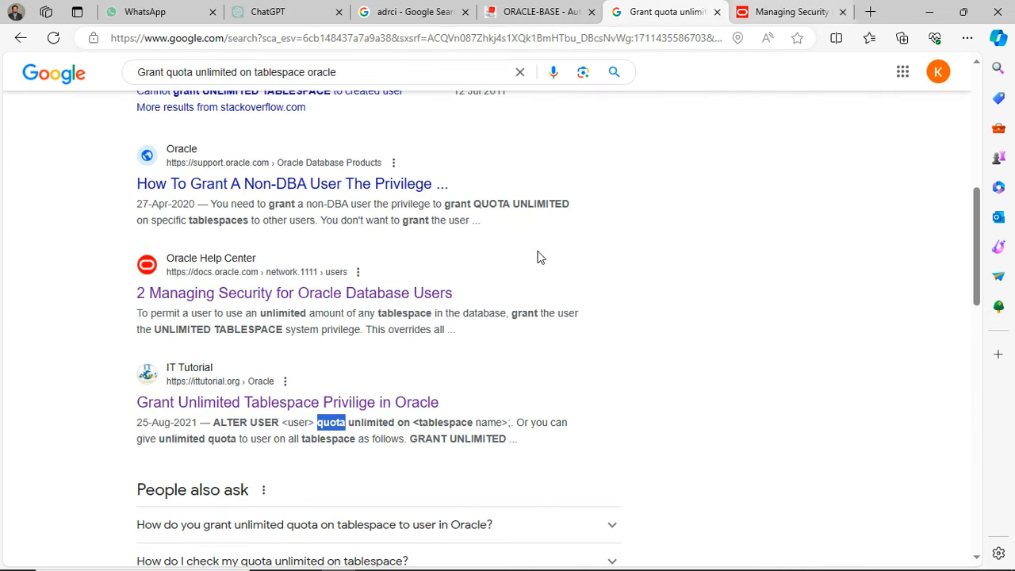
- Switch to the sysdba SQL*Plus session and complete the ALTER USER statement with quota 100M on users, then run it
click(615, 563)
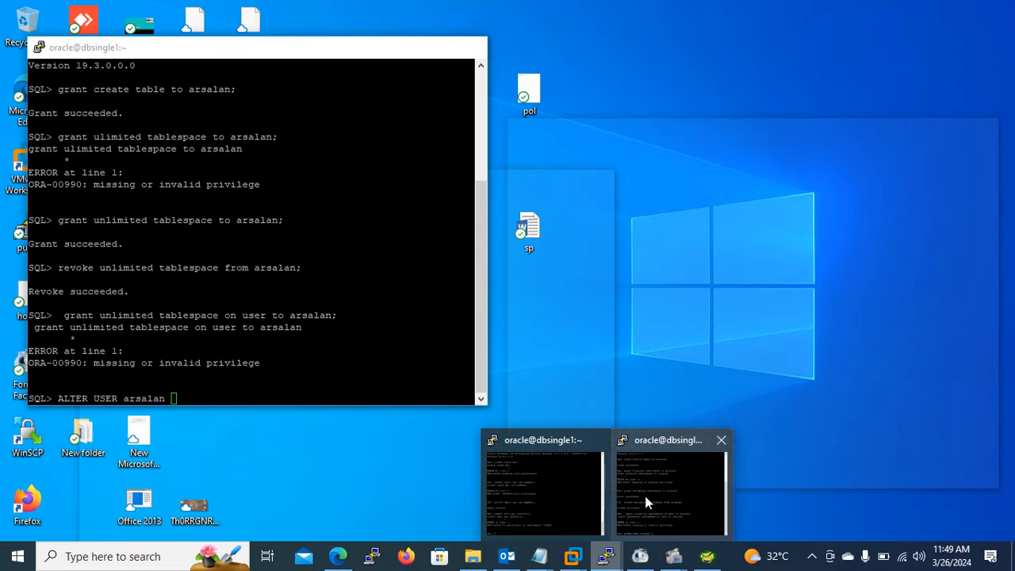
click(645, 496)
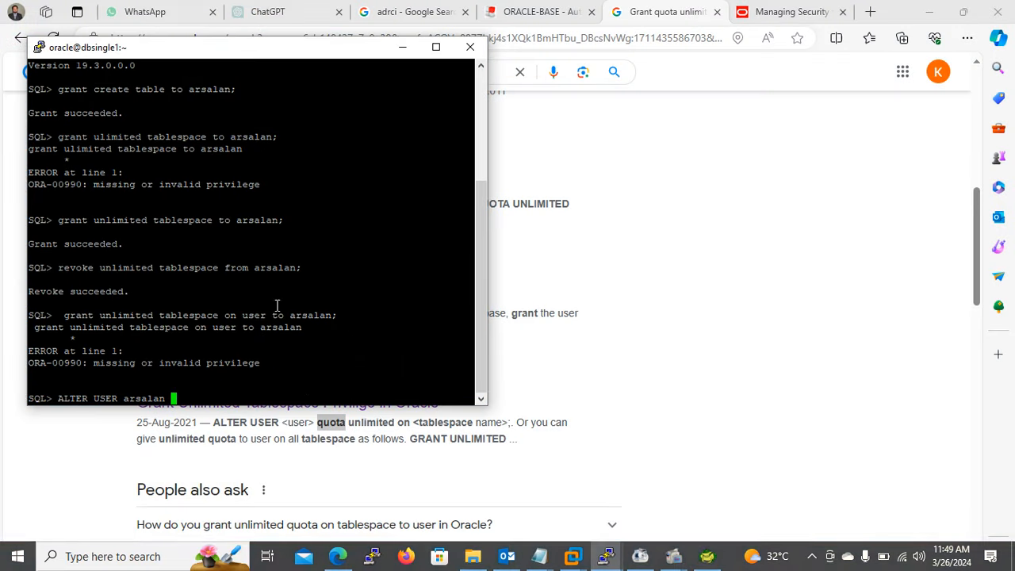
text(quota)
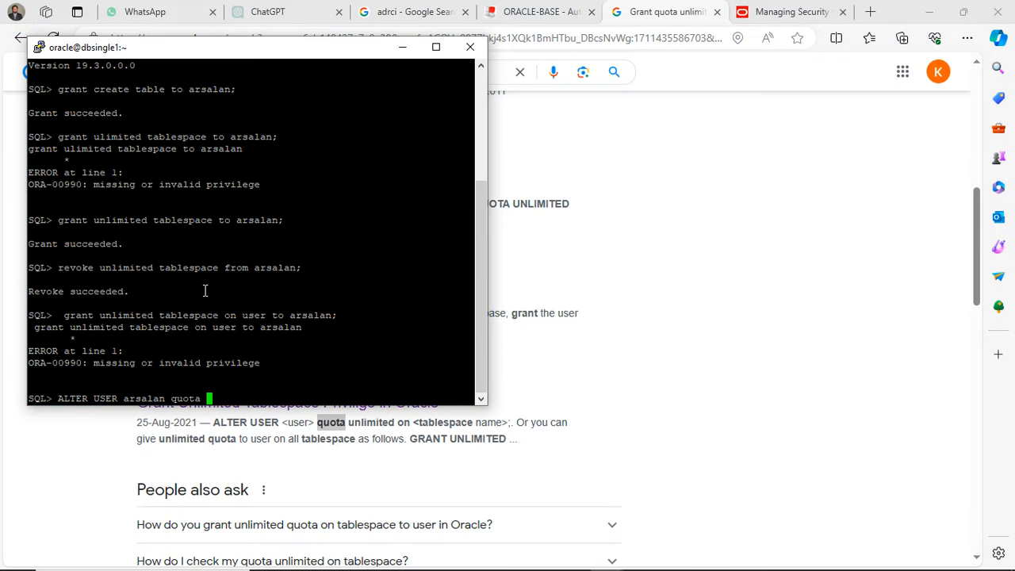
text( 100M on users;)
key(Return)
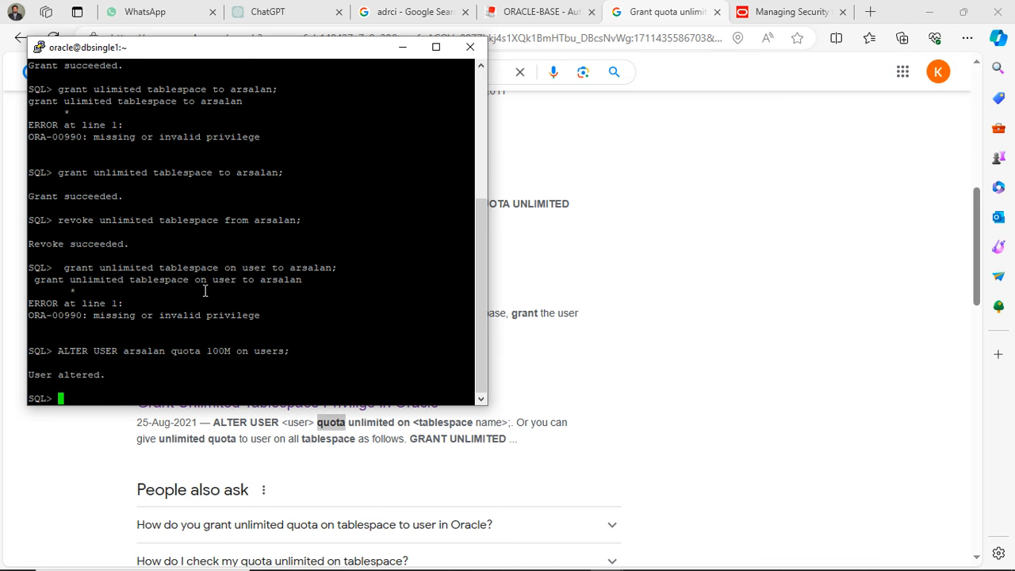
- Minimize the browser and the notes window, and rerun insert into abc values(1); in the new user's SQL*Plus session
click(929, 11)
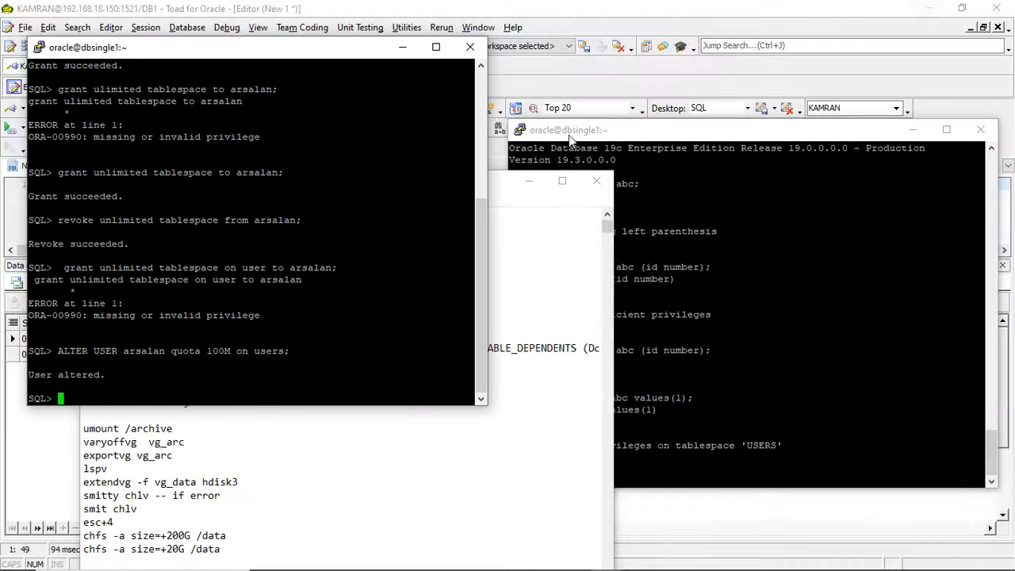
click(536, 183)
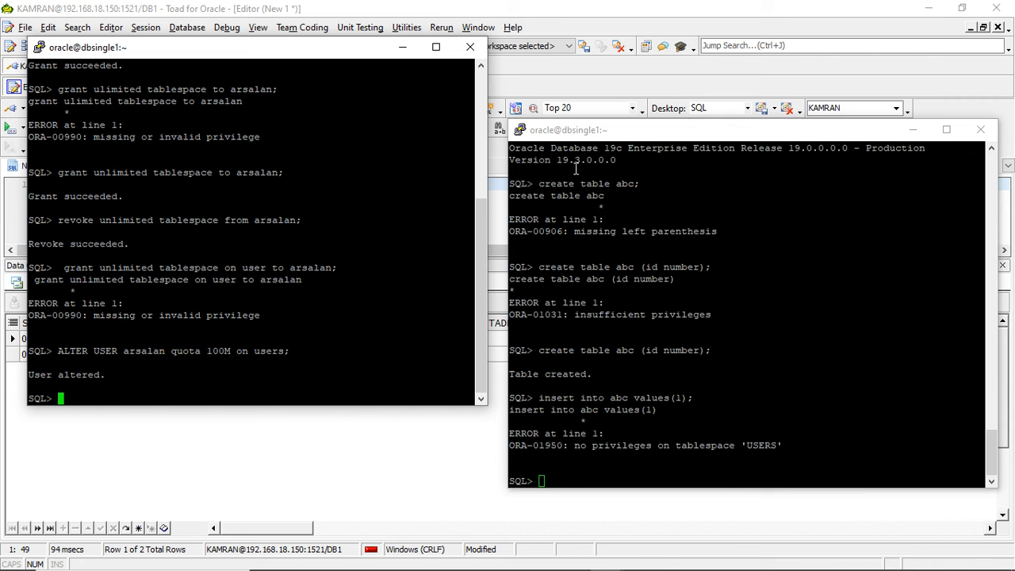
click(645, 359)
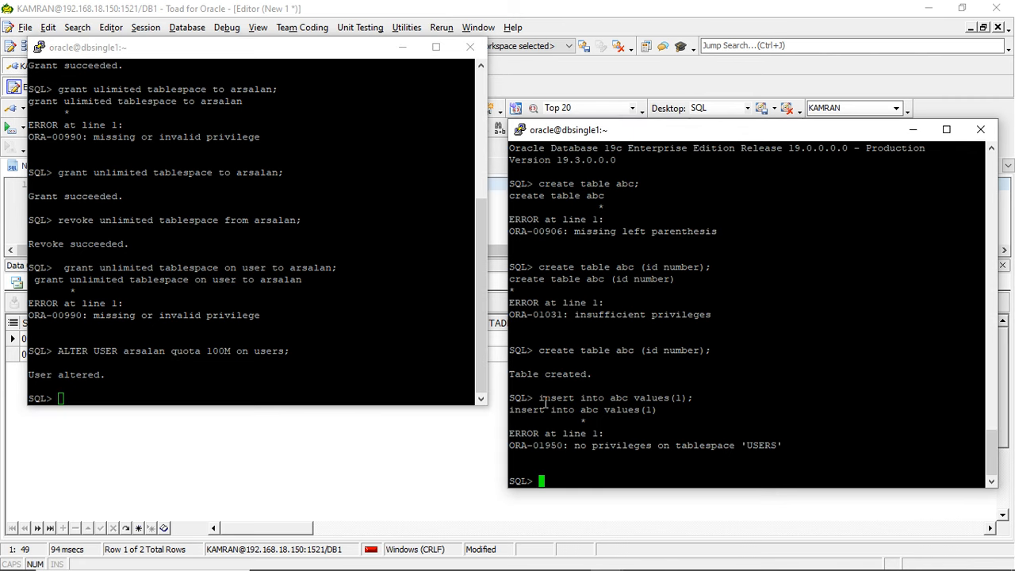
drag(540, 400, 693, 402)
right_click(693, 402)
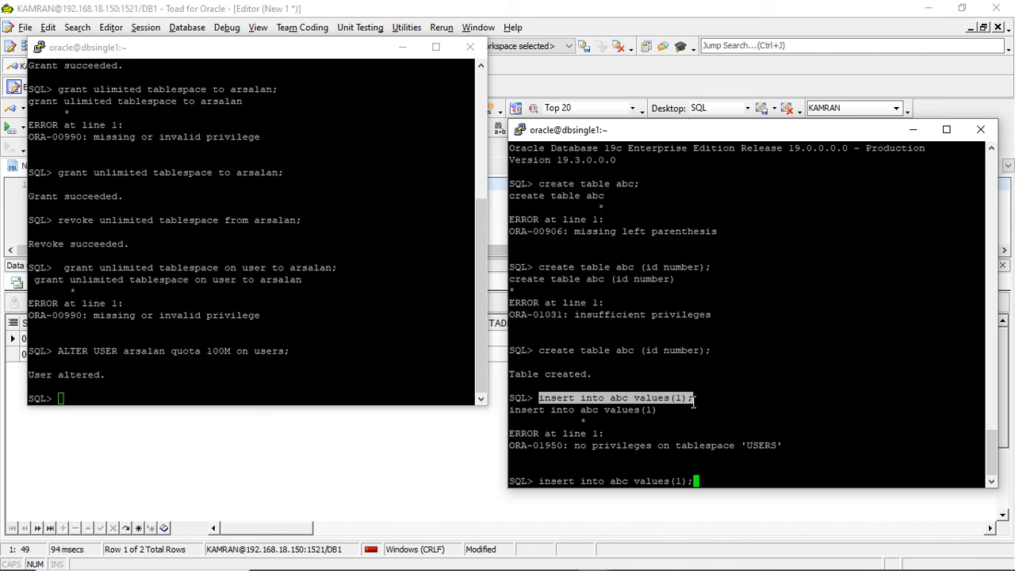
key(Return)
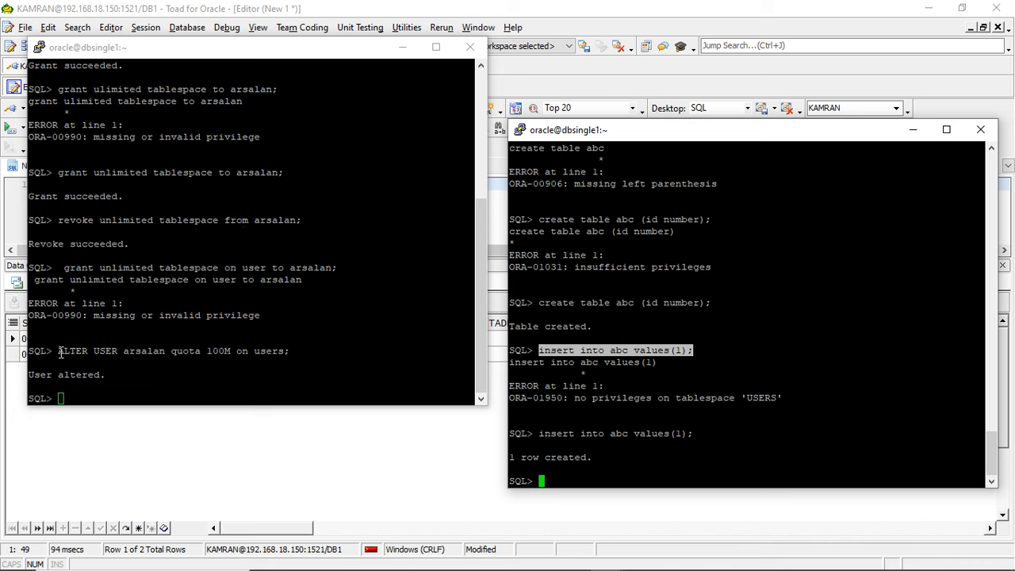
- Give the new database user a 100M quota on the system tablespace by reusing the earlier ALTER USER statement
drag(58, 351, 252, 350)
right_click(252, 350)
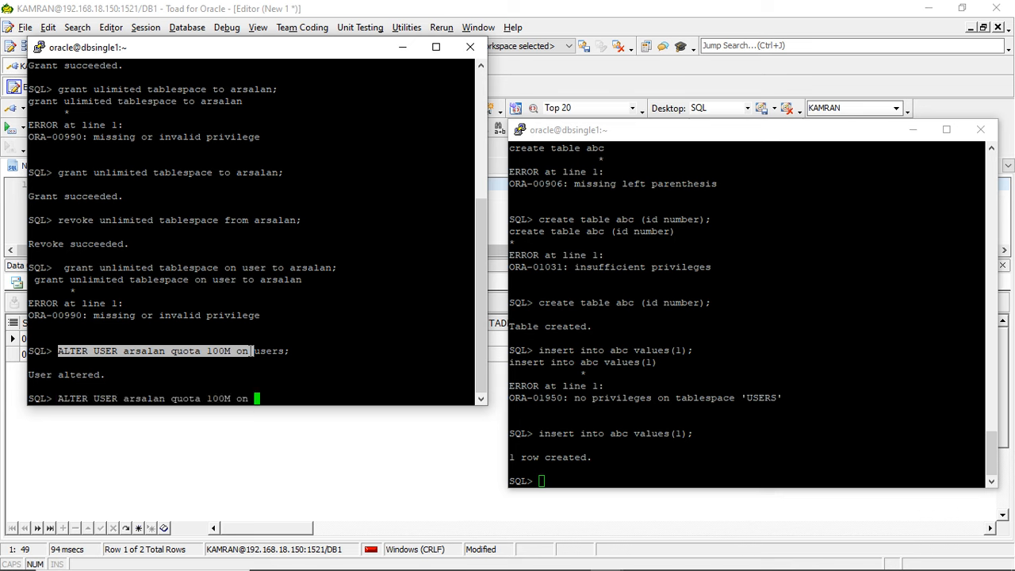
text(system;)
key(Return)
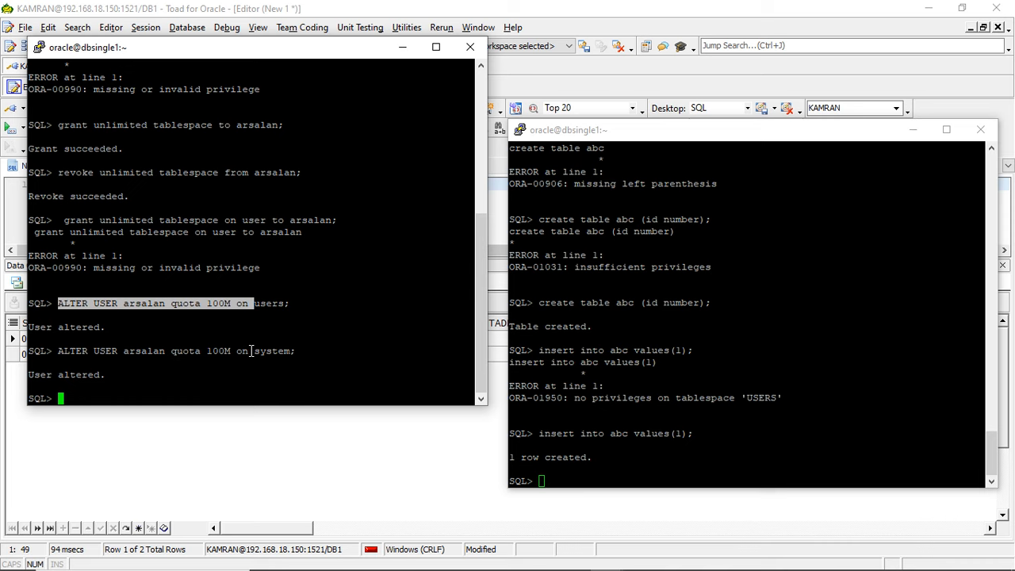
- Query all rows of v$tablespace in the sysdba session and examine the first tablespace names in the list
text(select * from v$tablespace;)
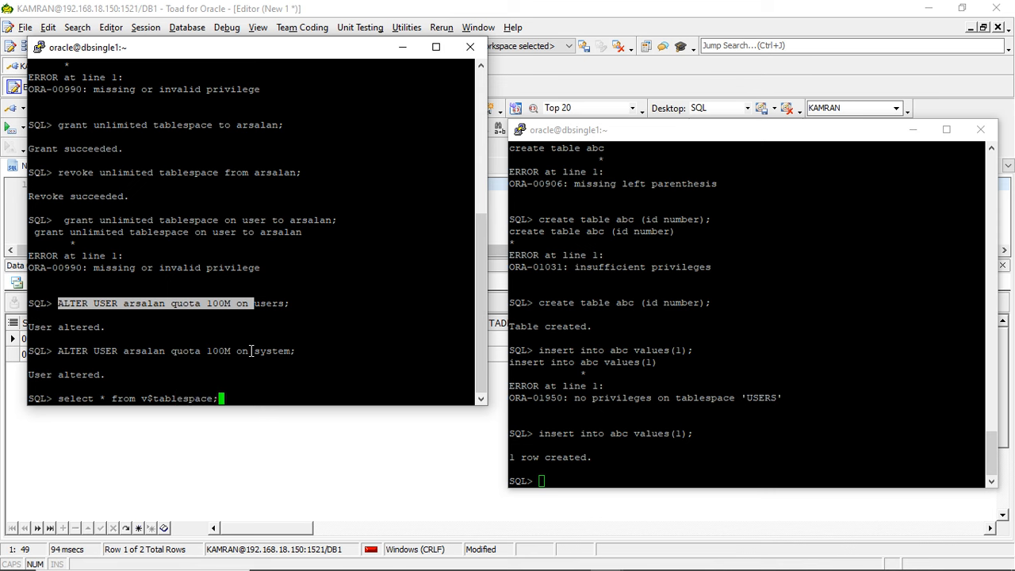
key(Return)
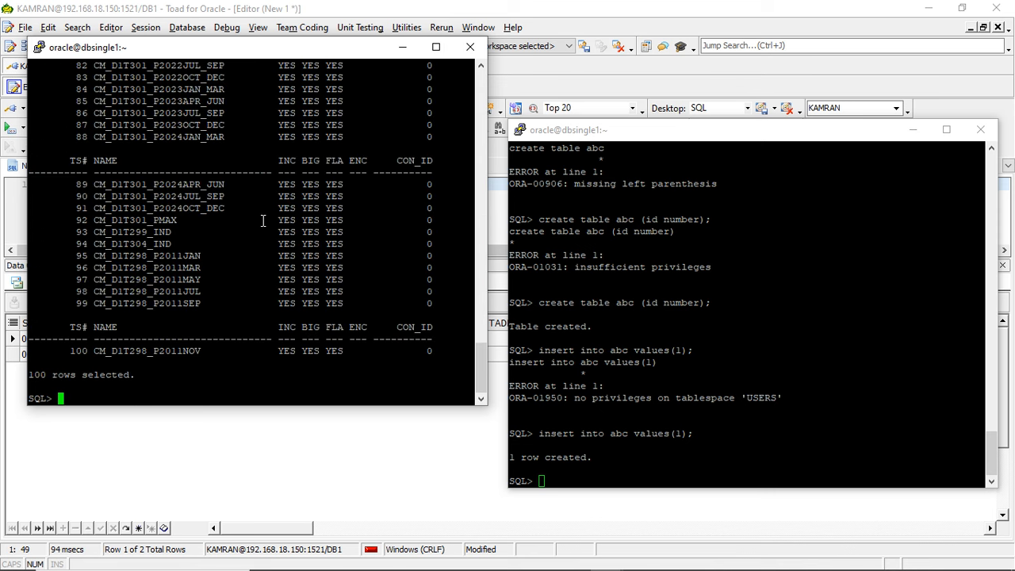
click(486, 126)
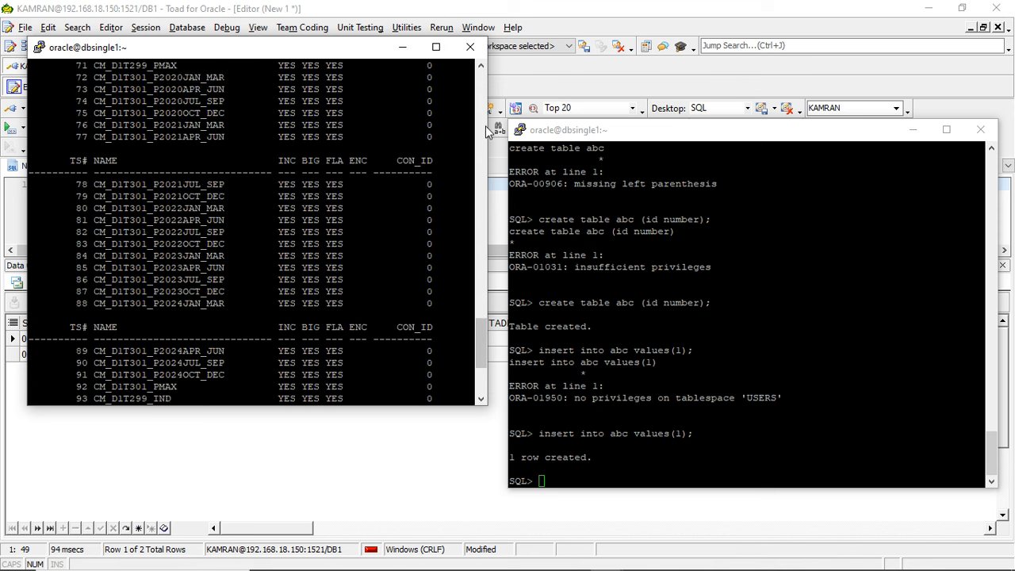
click(485, 126)
click(486, 126)
click(485, 127)
click(485, 126)
click(486, 127)
click(485, 127)
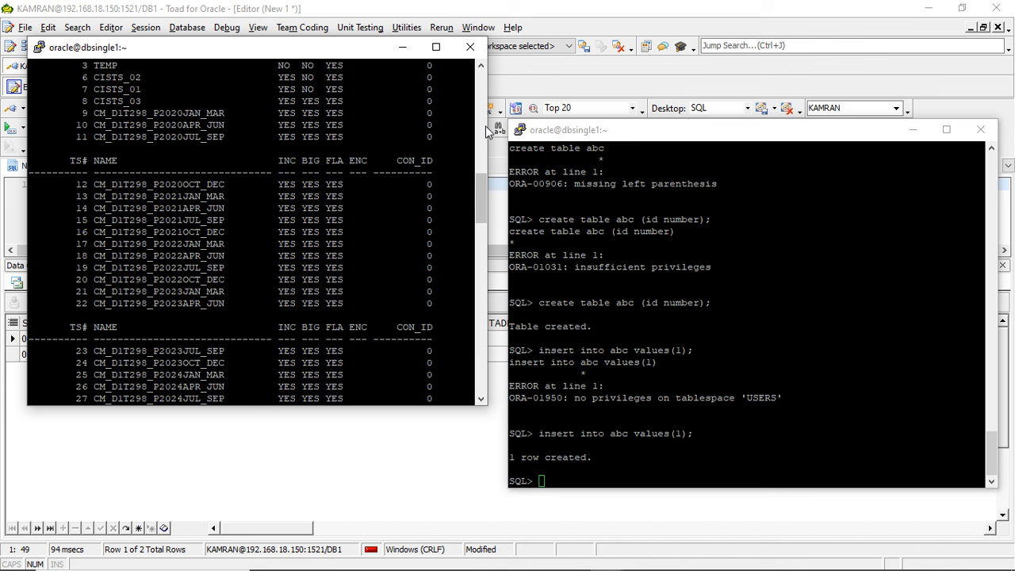
click(485, 127)
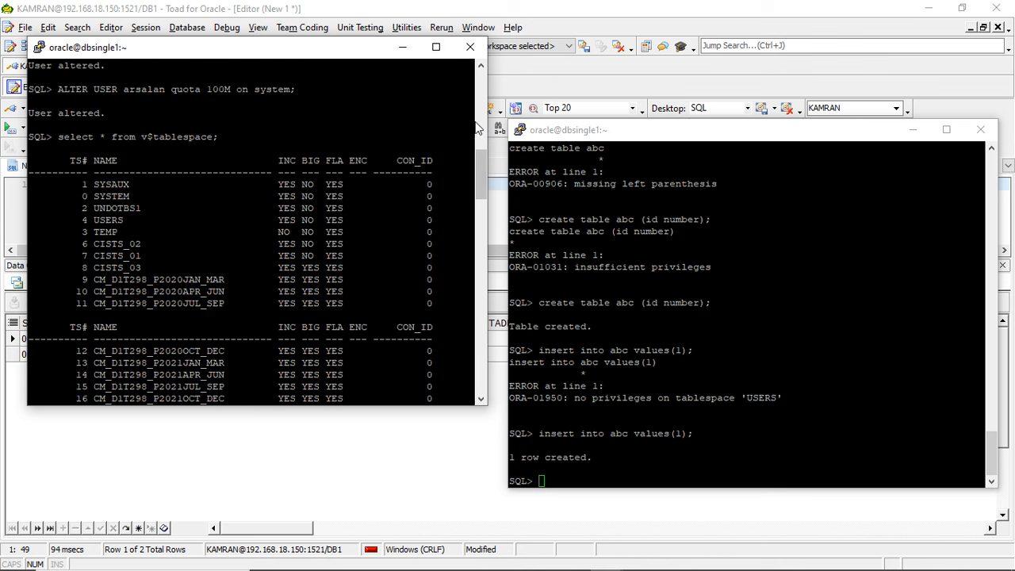
- Give the new database user a 100M quota on CISTS_01, reusing the ALTER USER statement and the listed tablespace name
double_click(126, 245)
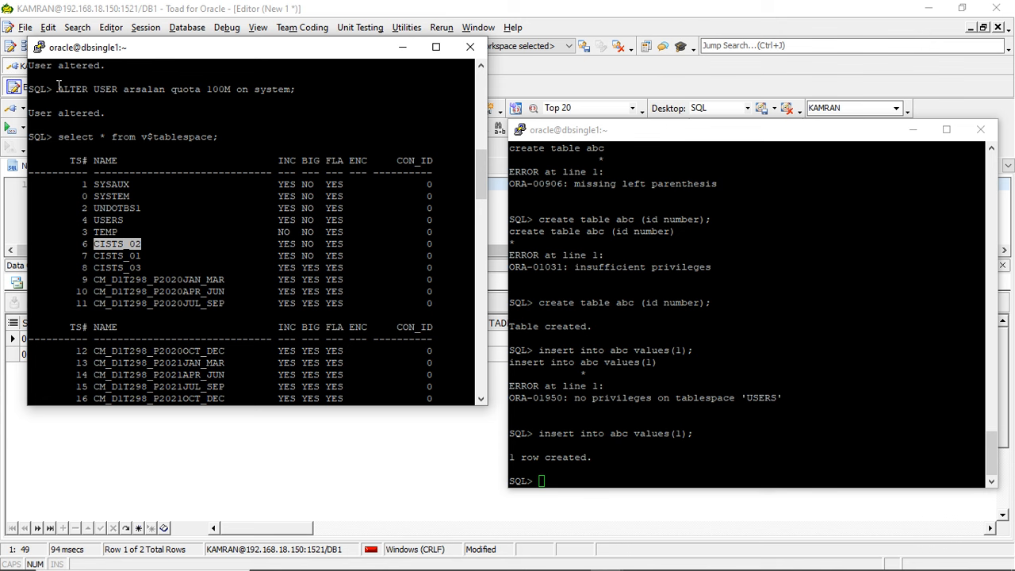
drag(53, 89, 248, 93)
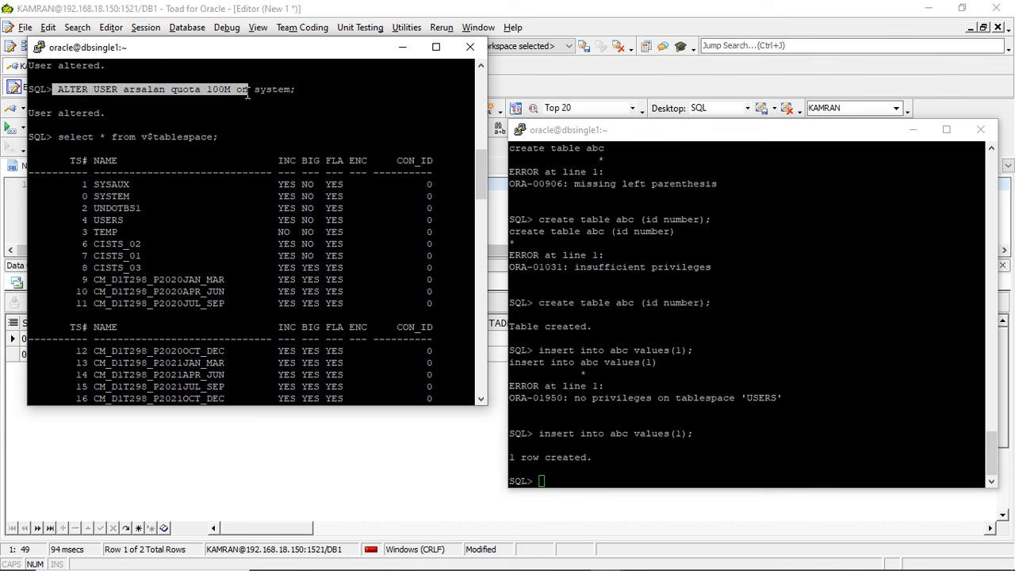
right_click(248, 93)
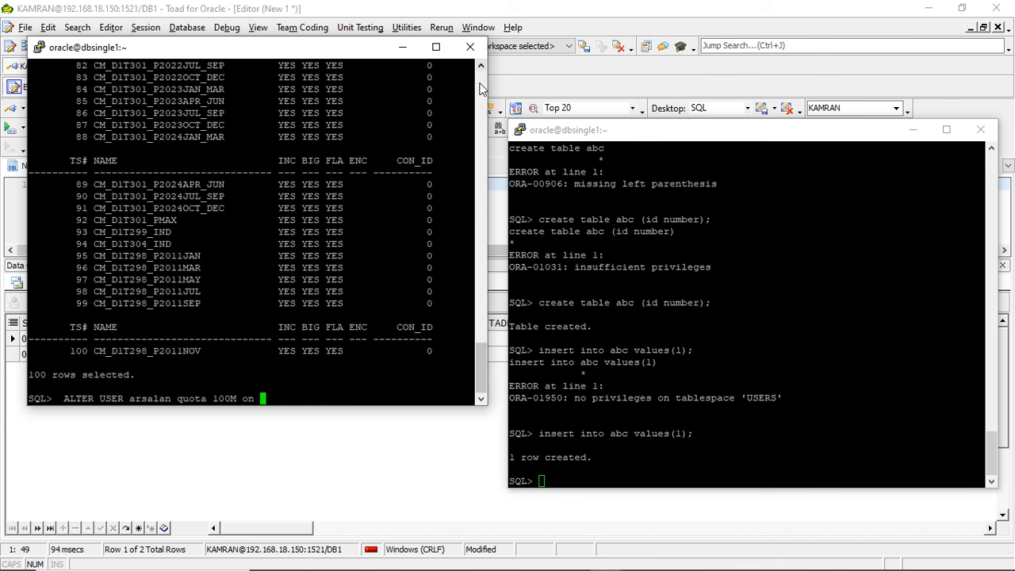
scroll(480, 89, up, 5)
scroll(480, 89, up, 18)
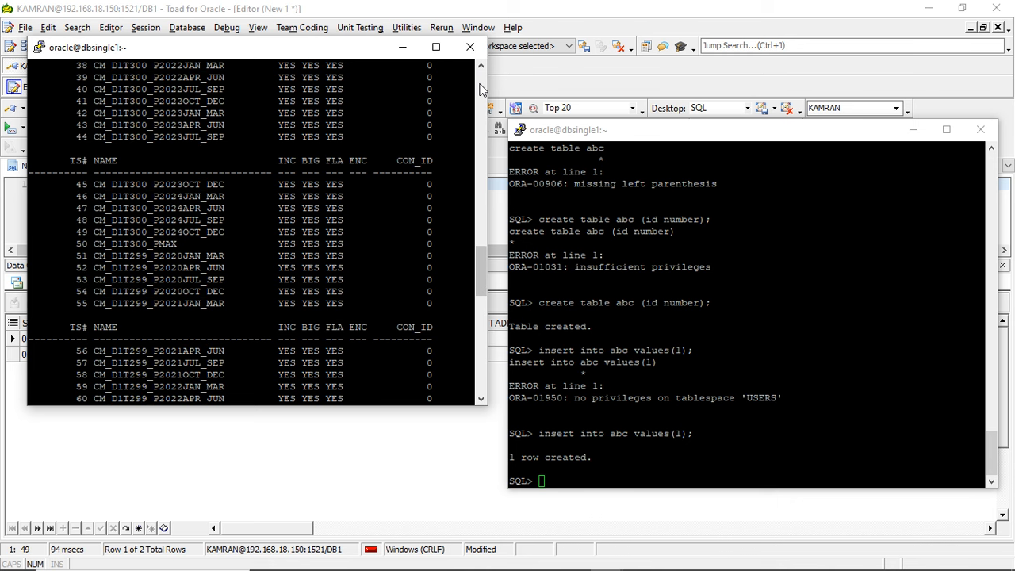
scroll(480, 89, up, 9)
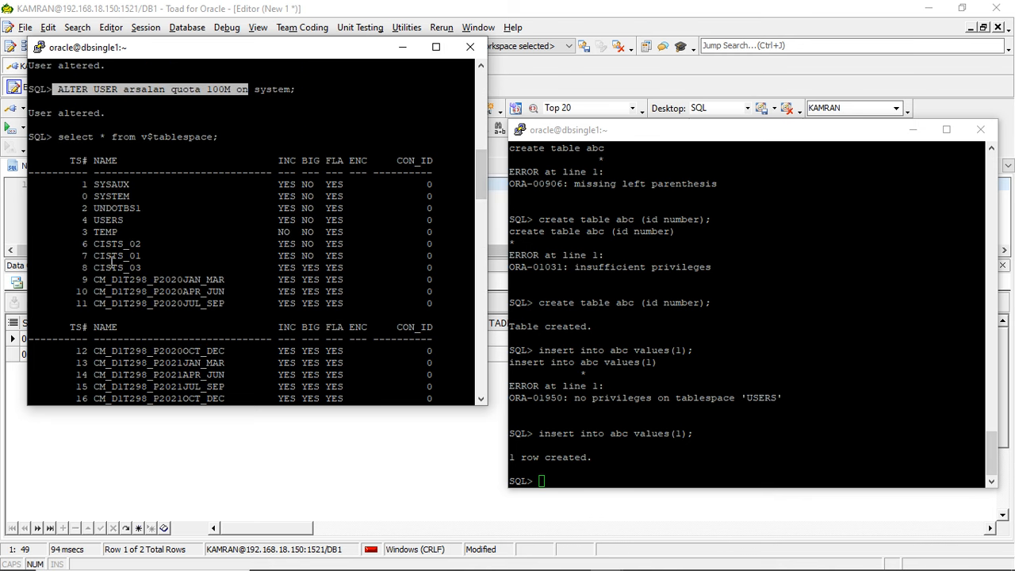
click(118, 257)
double_click(117, 257)
right_click(117, 258)
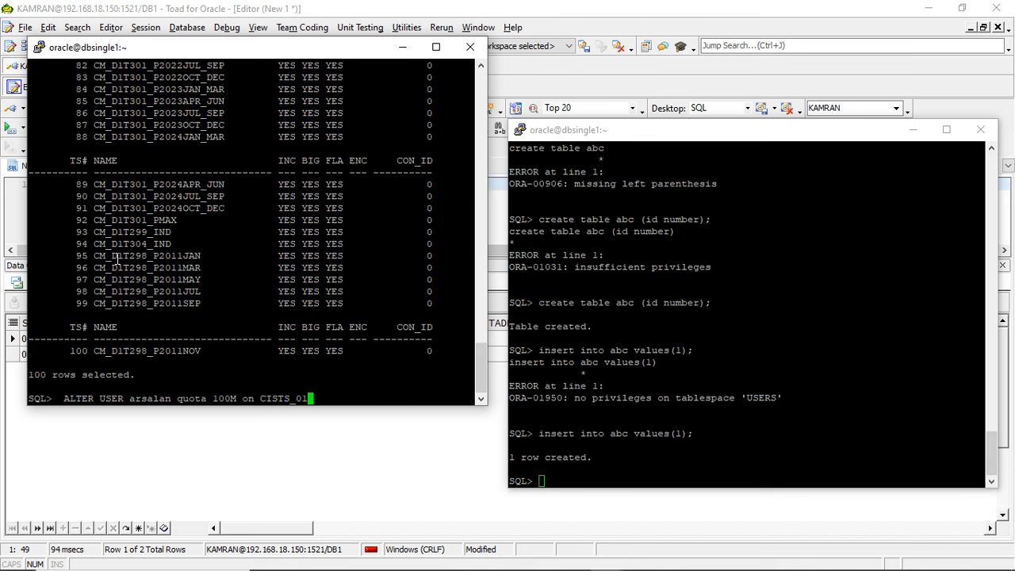
text(;)
key(Return)
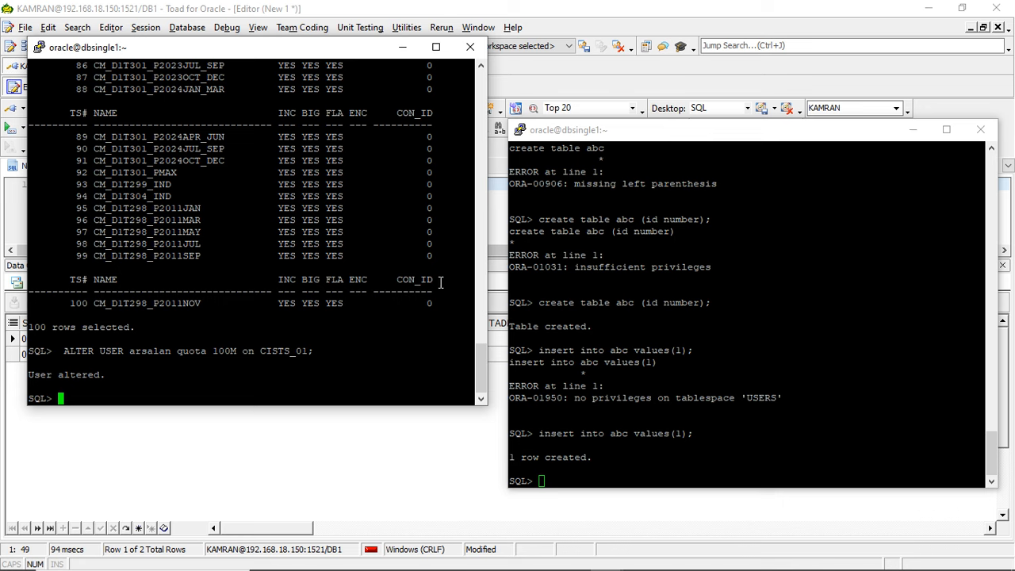
- Highlight the table name abc in the last insert statement and switch to Toad for Oracle
click(729, 455)
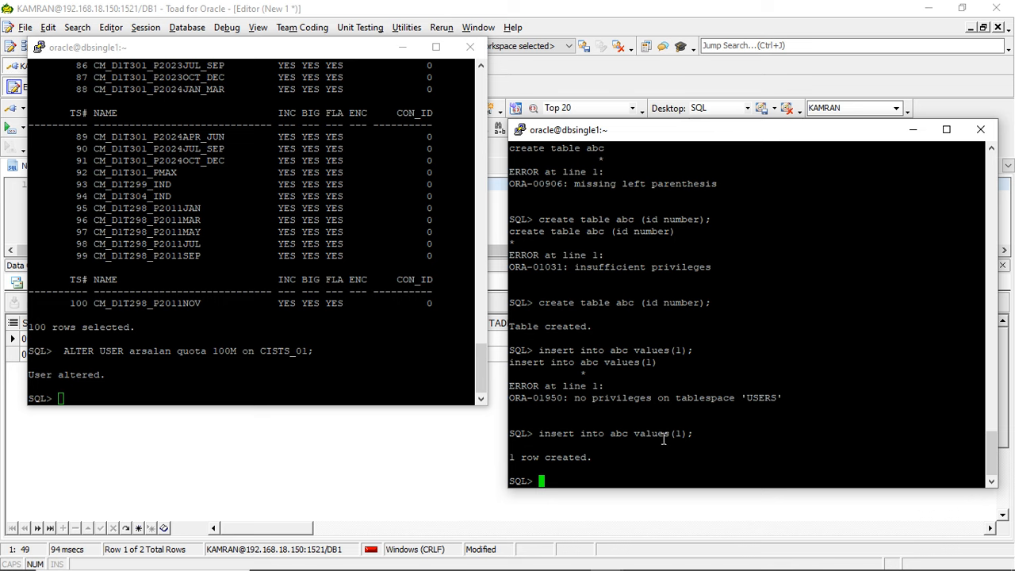
double_click(619, 433)
click(123, 311)
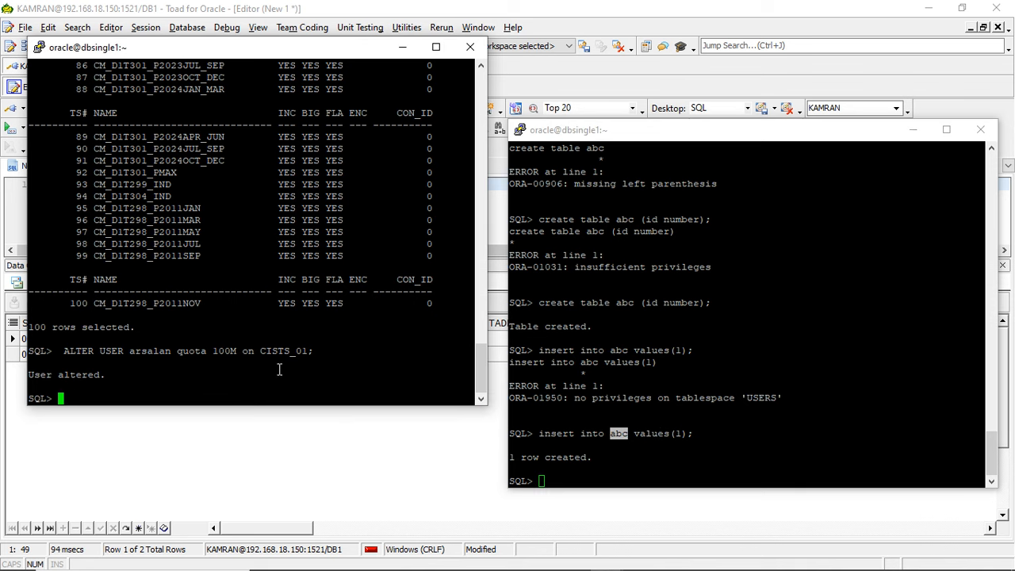
mouse_move(436, 568)
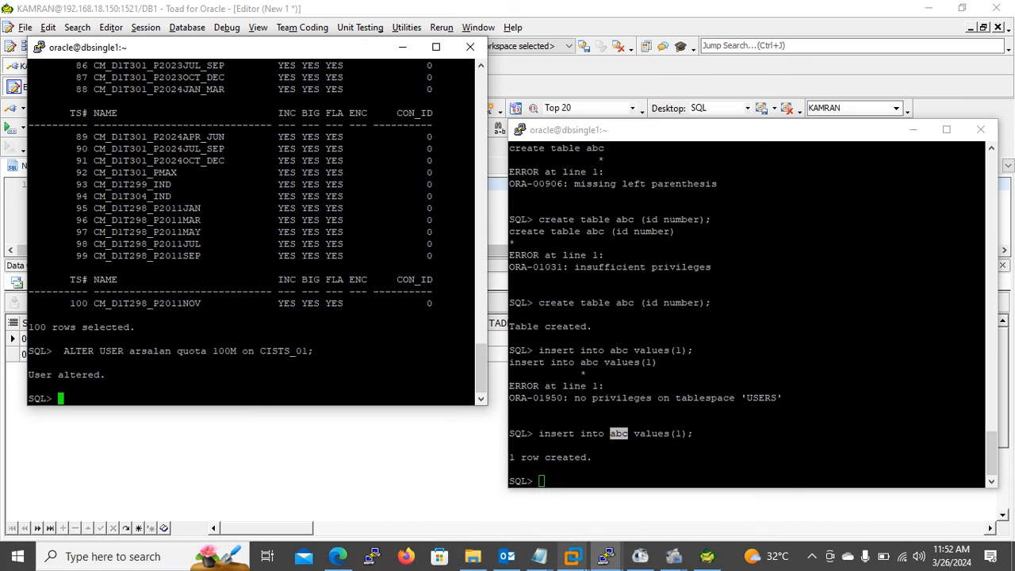
click(705, 558)
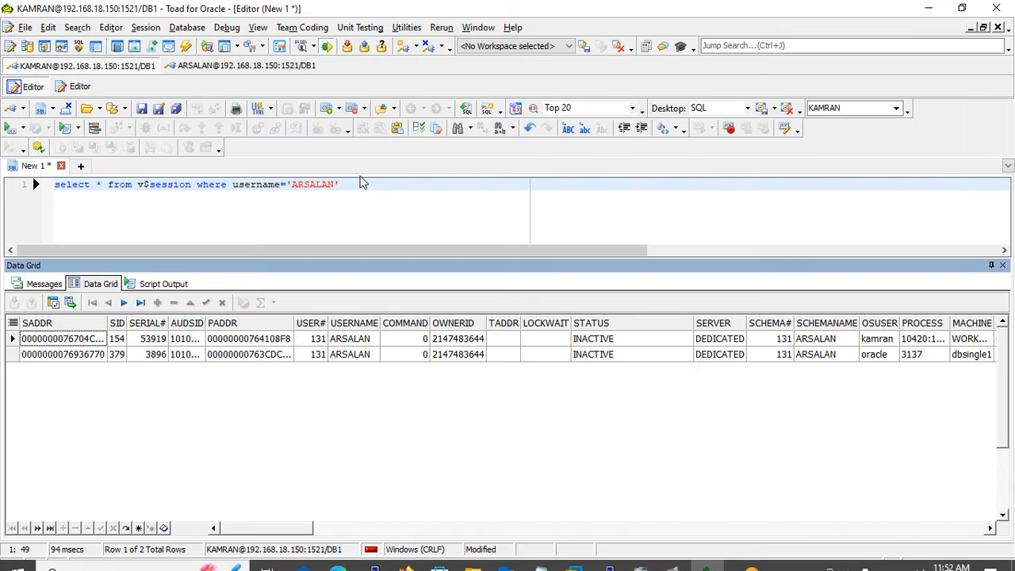
- End the v$session query with a semicolon, then add and run select * from dba_tables; below it
text(;)
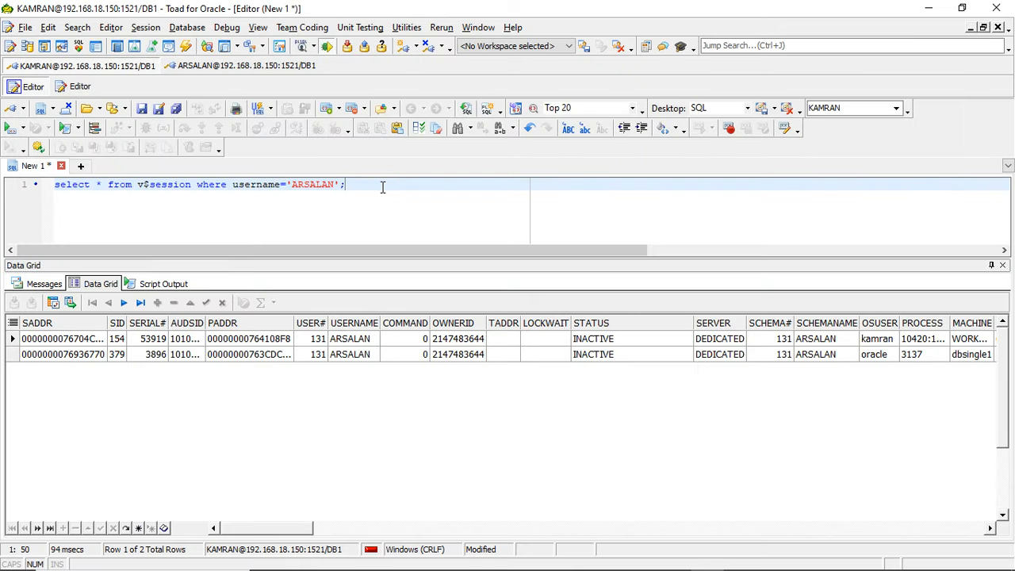
key(Return)
key(Return)
text(select &)
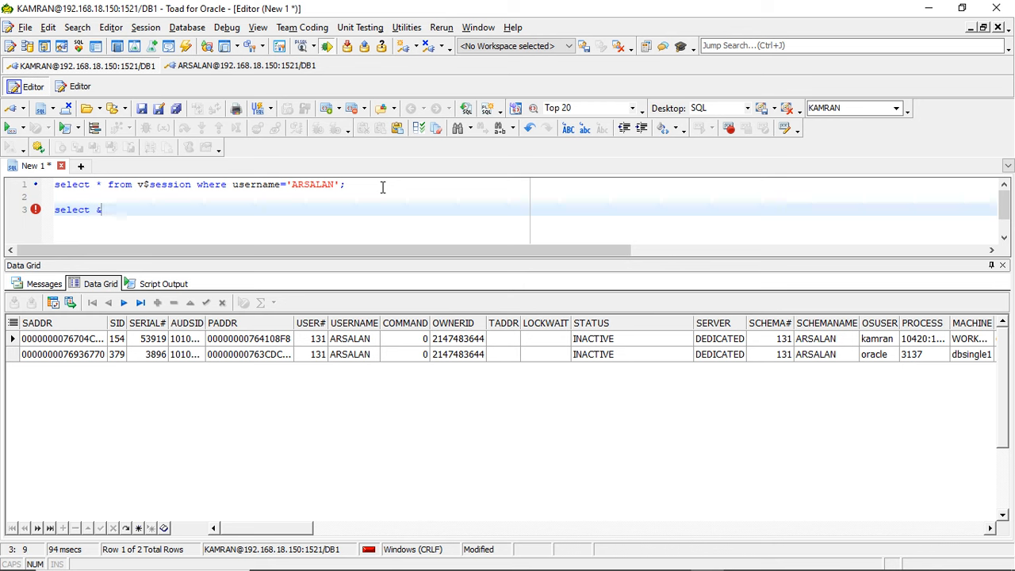
key(BackSpace)
text(( fr)
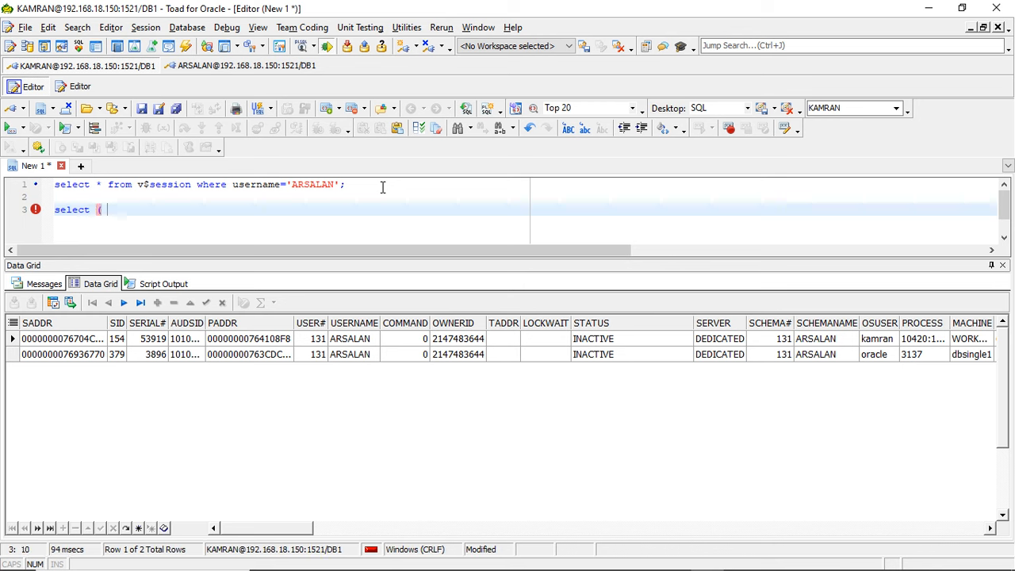
key(BackSpace)
key(BackSpace)
key(BackSpace)
key(BackSpace)
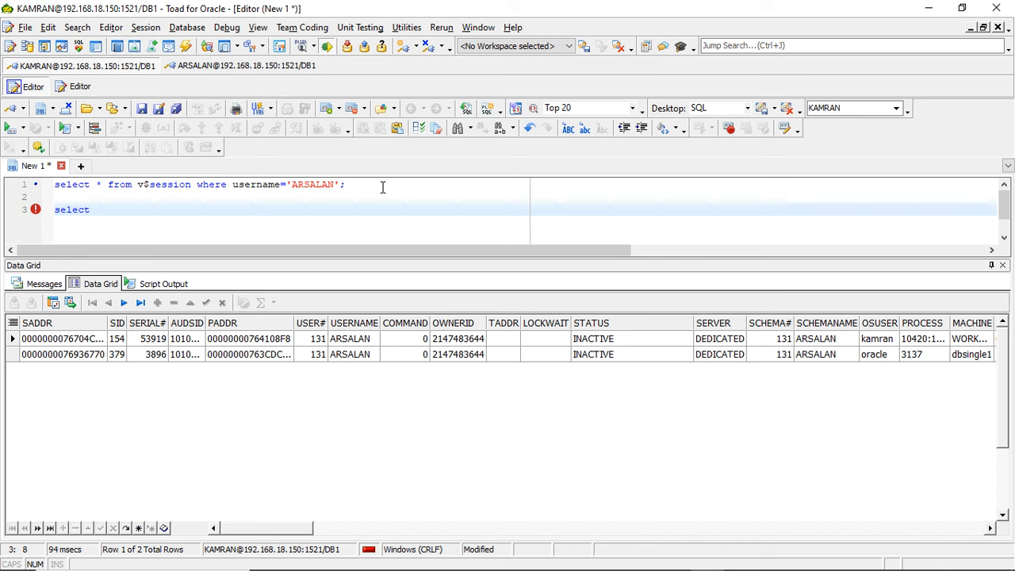
text(* from dba)
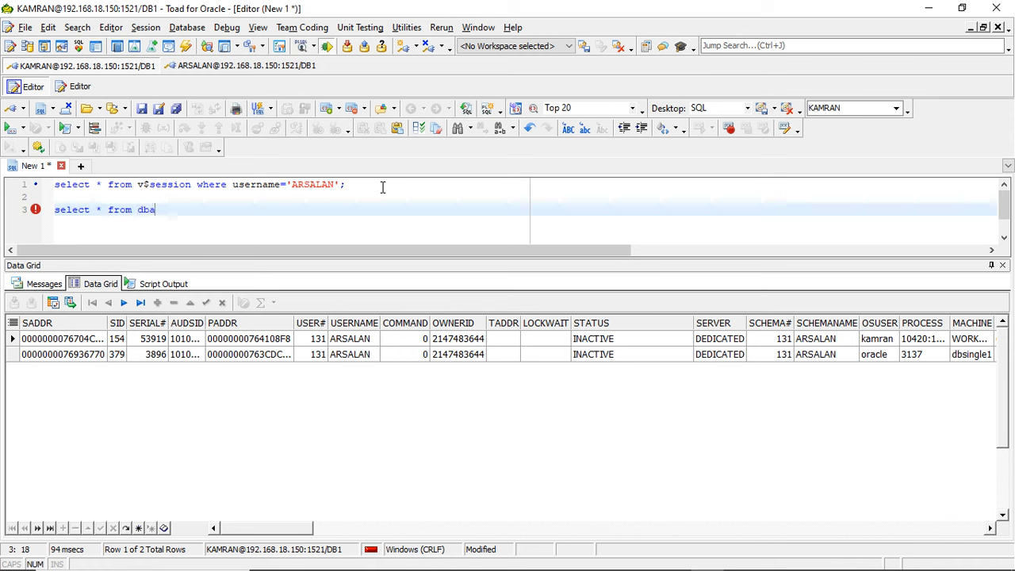
text(_tables;)
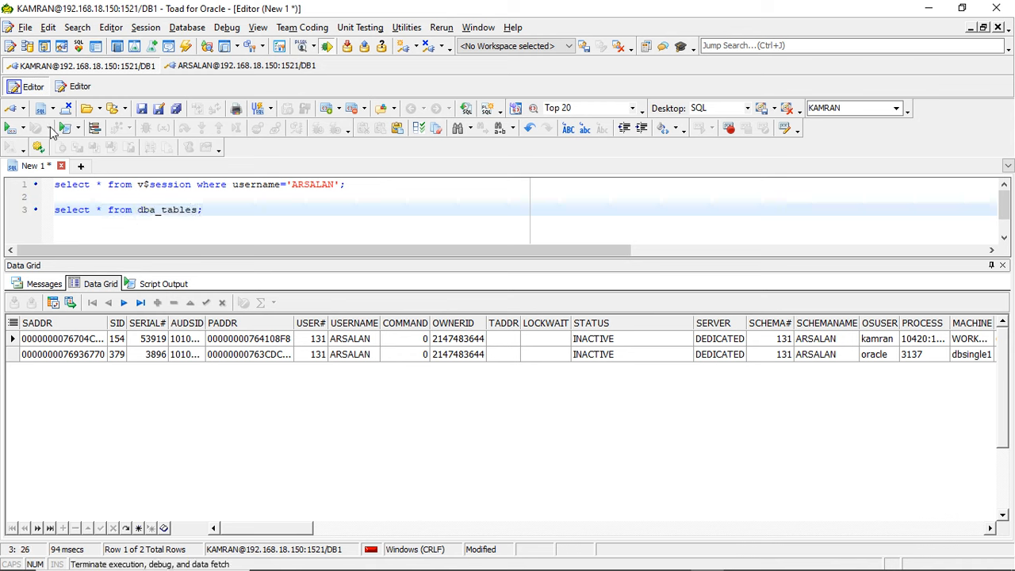
click(22, 129)
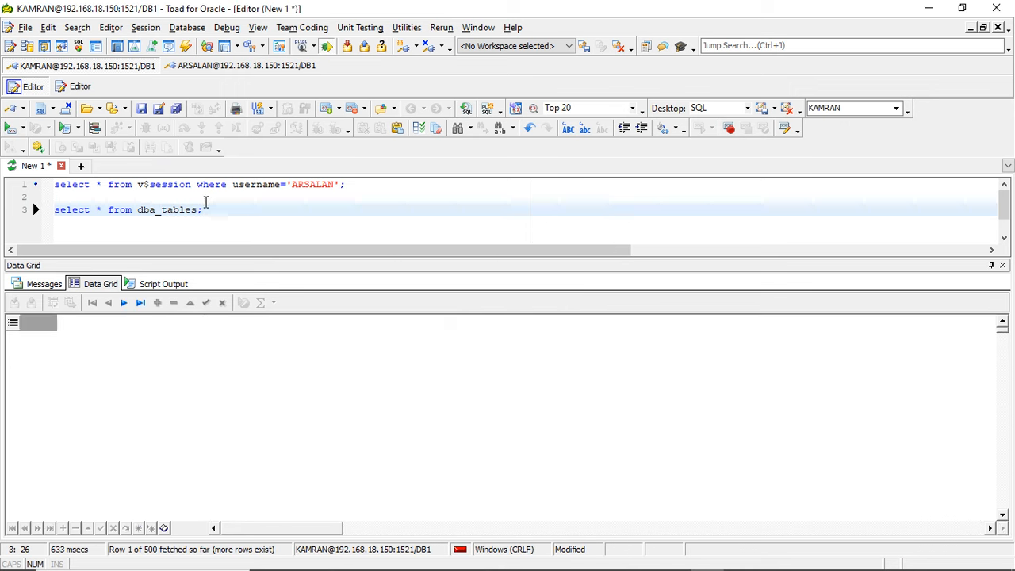
- Restrict the dba_tables query to the first new database user as owner, in uppercase, and run it
text(wehre)
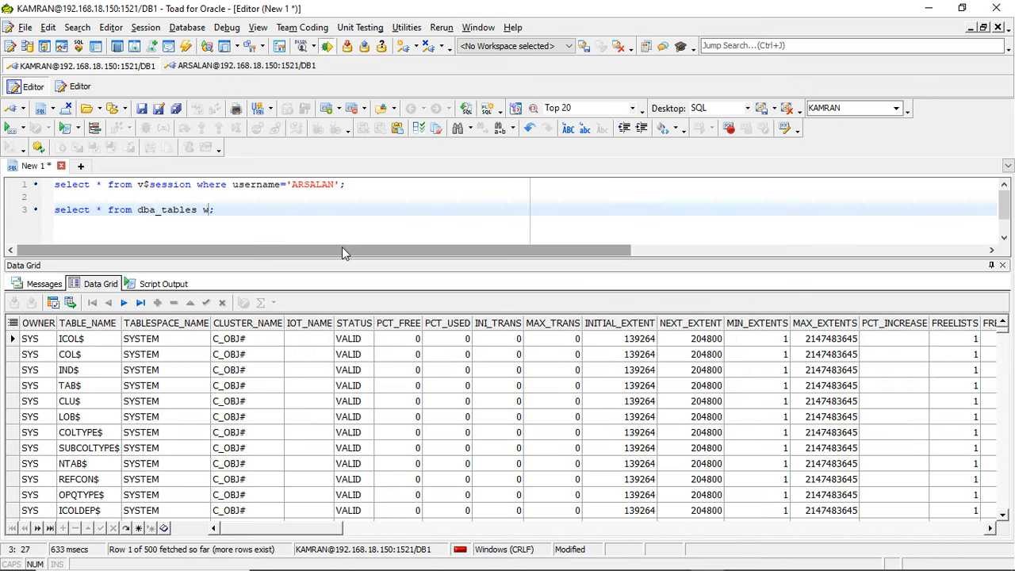
key(BackSpace)
key(BackSpace)
key(BackSpace)
key(BackSpace)
key(BackSpace)
text(here owner='ARSALAN)
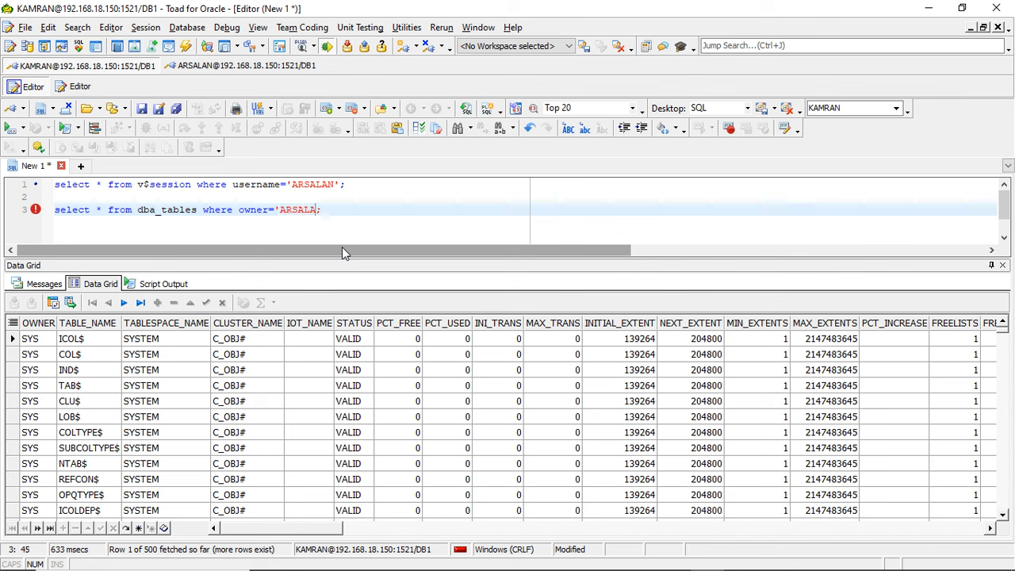
text(')
click(10, 130)
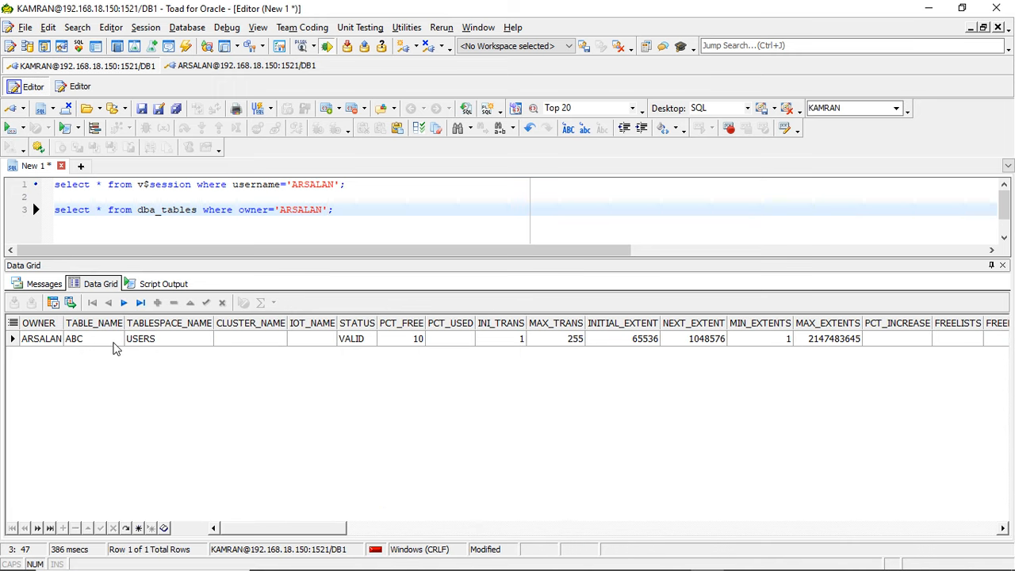
- Examine the table name and tablespace name of the table owned by the first new user
click(136, 343)
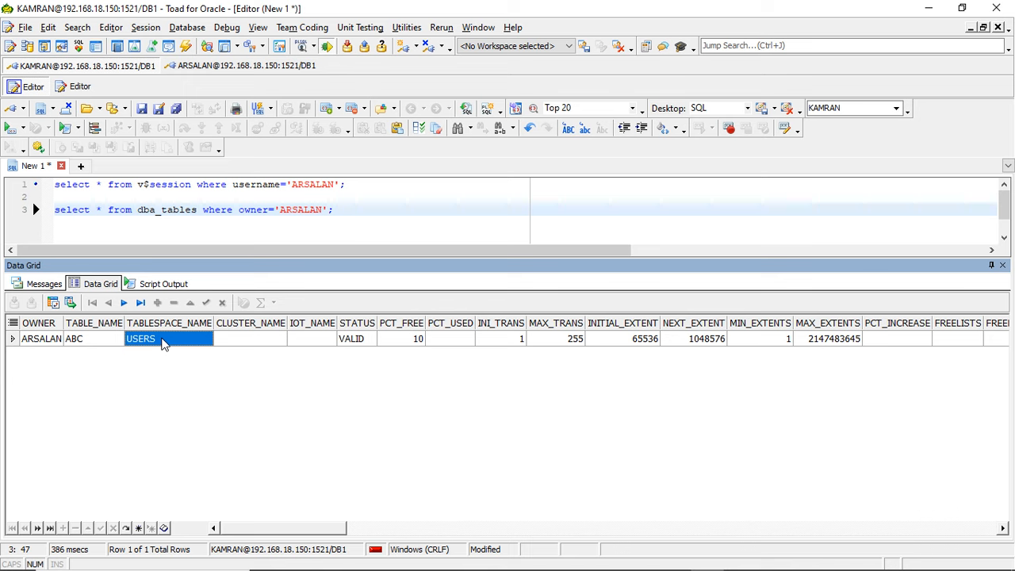
click(109, 348)
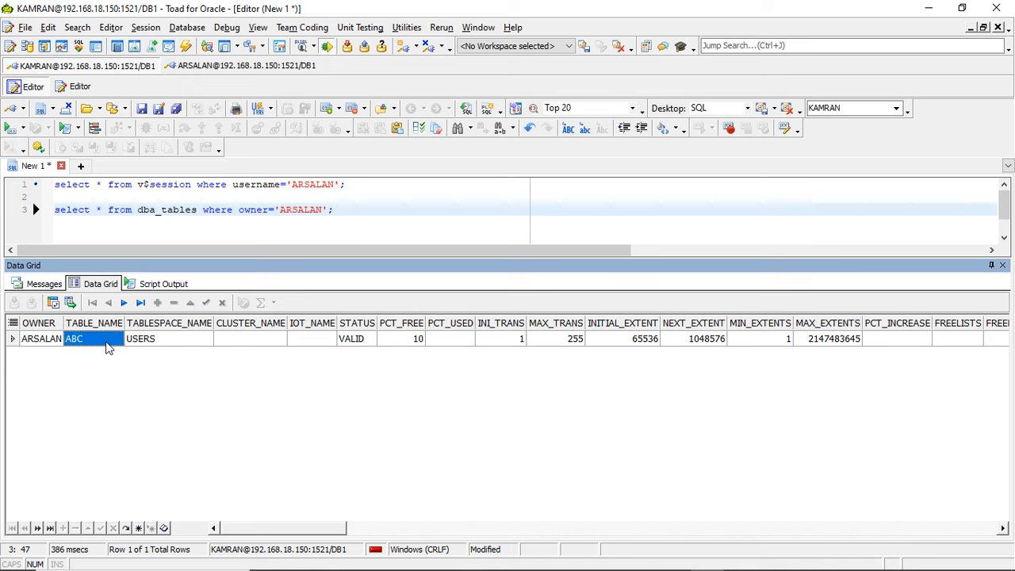
click(203, 346)
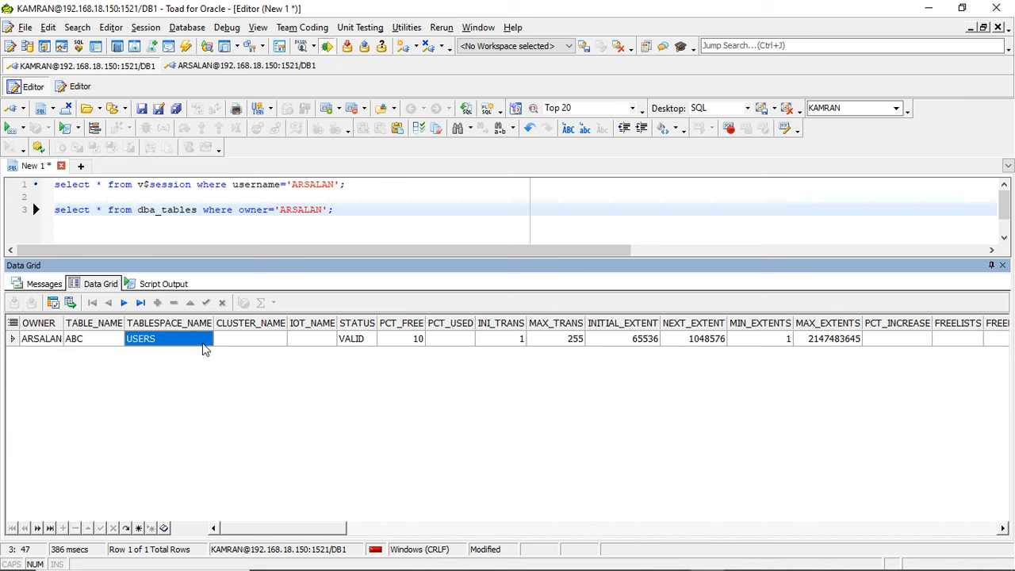
- Bring both PuTTY SQL*Plus windows back to the front, ending in the sysdba session
mouse_move(829, 569)
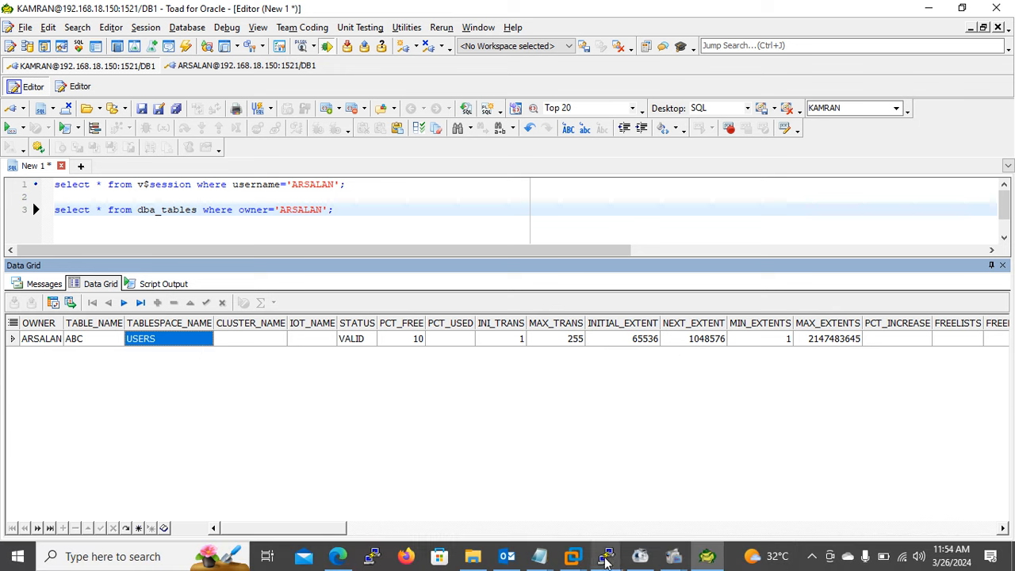
mouse_move(605, 560)
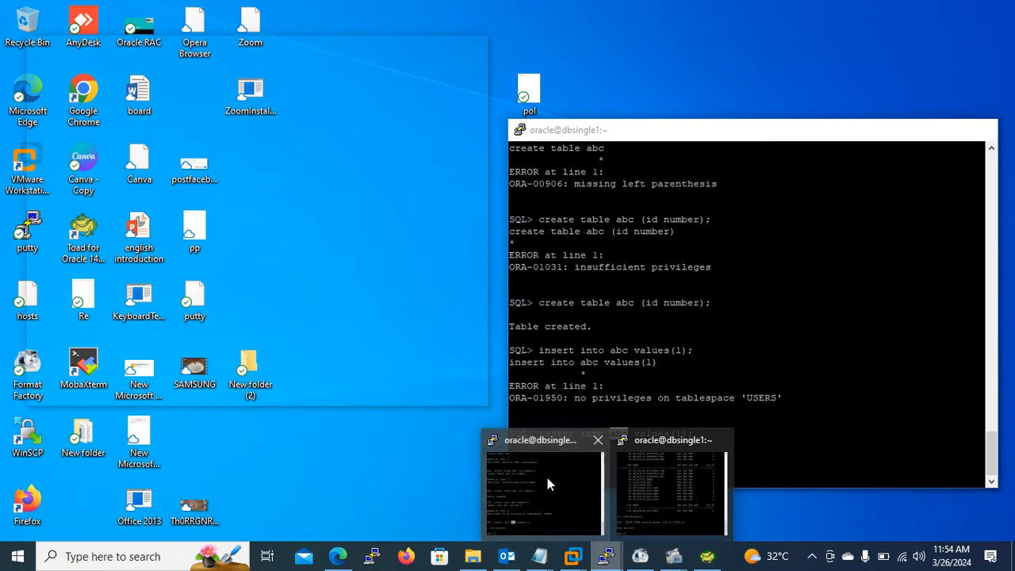
click(547, 478)
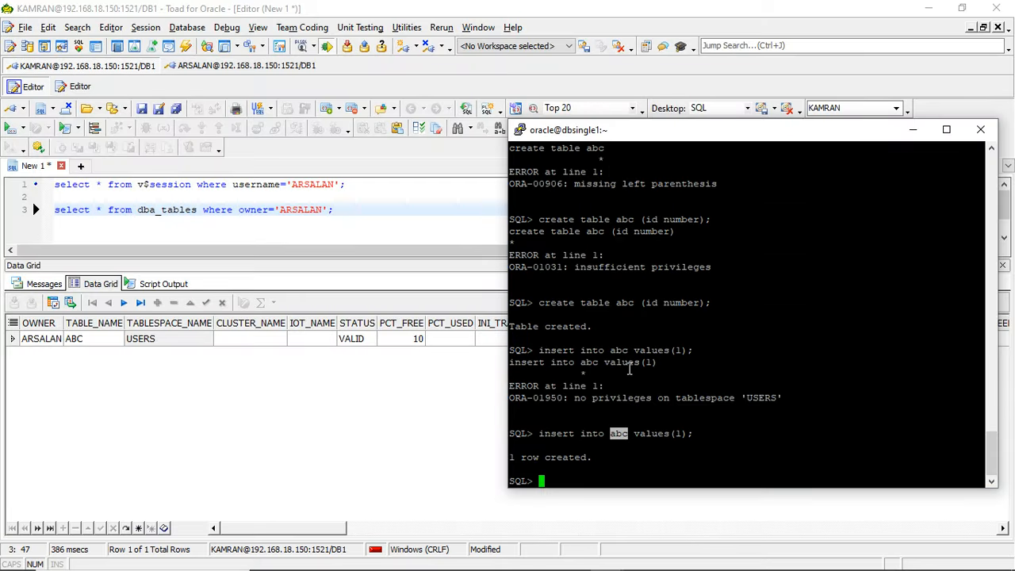
mouse_move(605, 558)
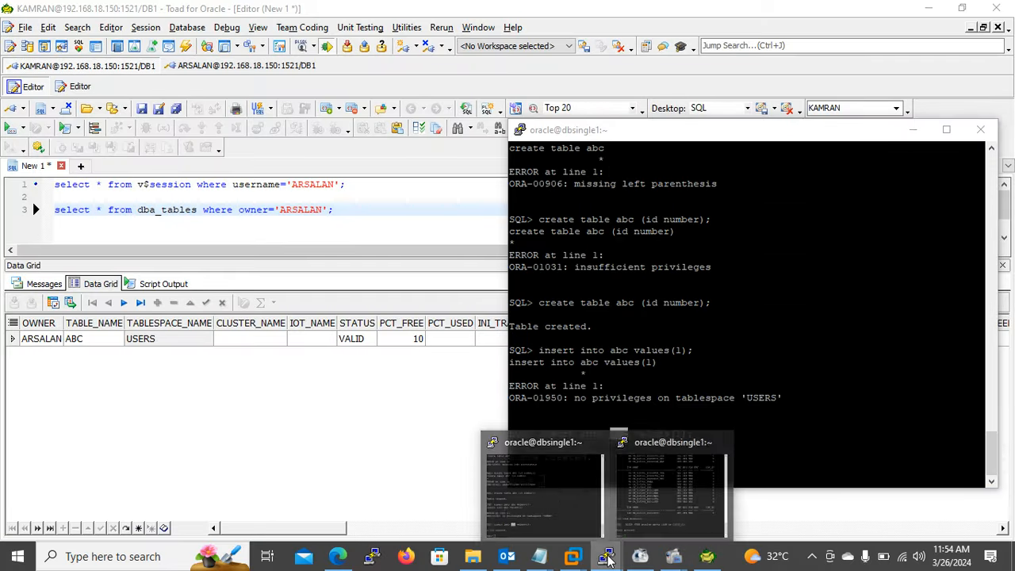
click(676, 469)
text(exit)
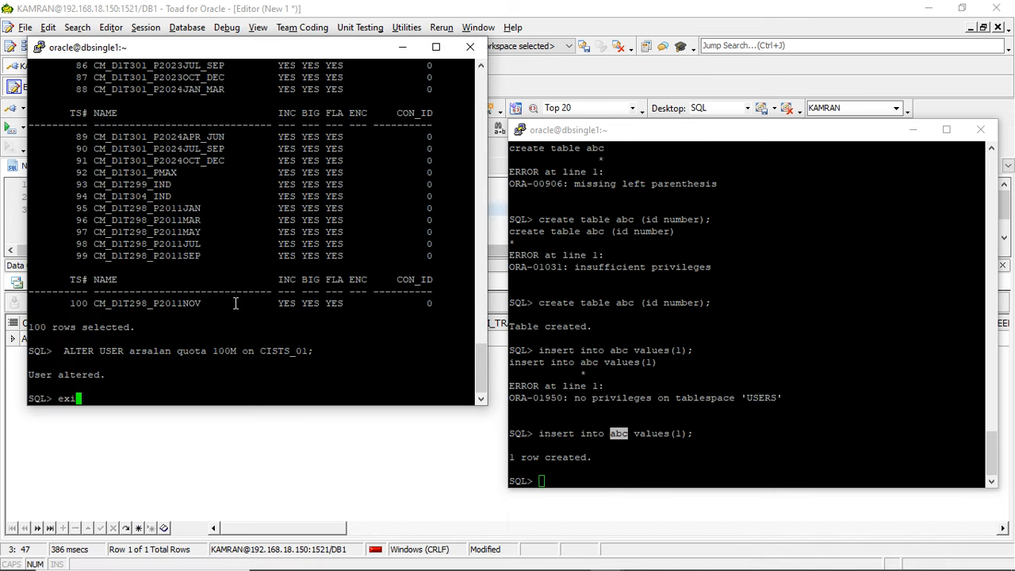
key(BackSpace)
key(BackSpace)
key(BackSpace)
key(BackSpace)
- Create a second database user in the sysdba session with create user ... identified by, entering the account password
text(create user saleem)
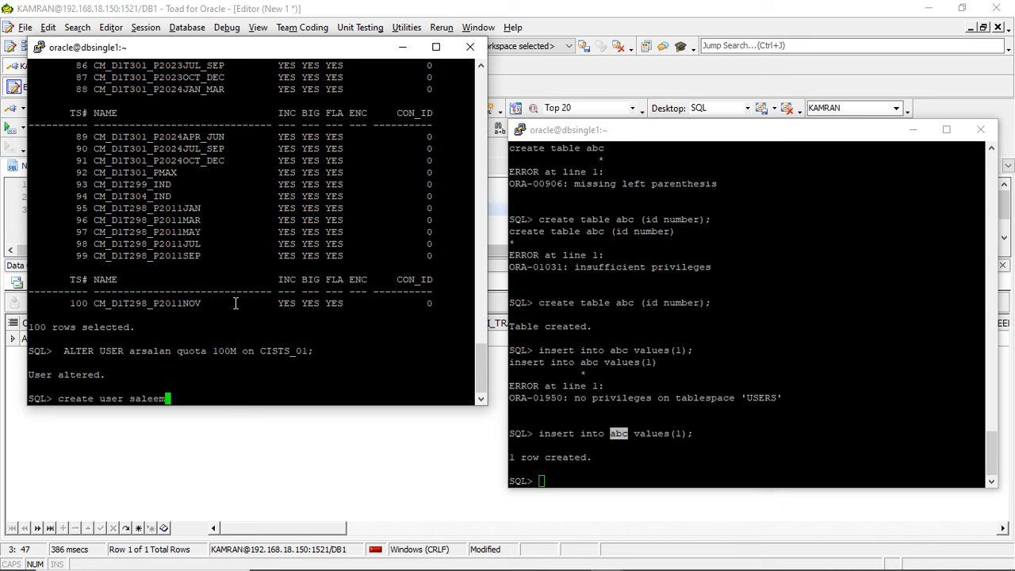
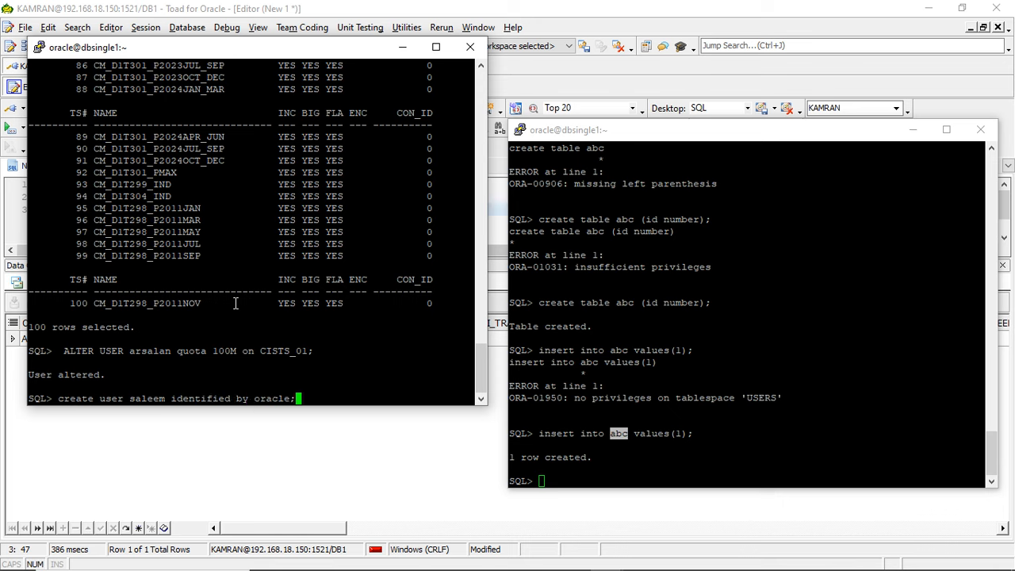
key(Return)
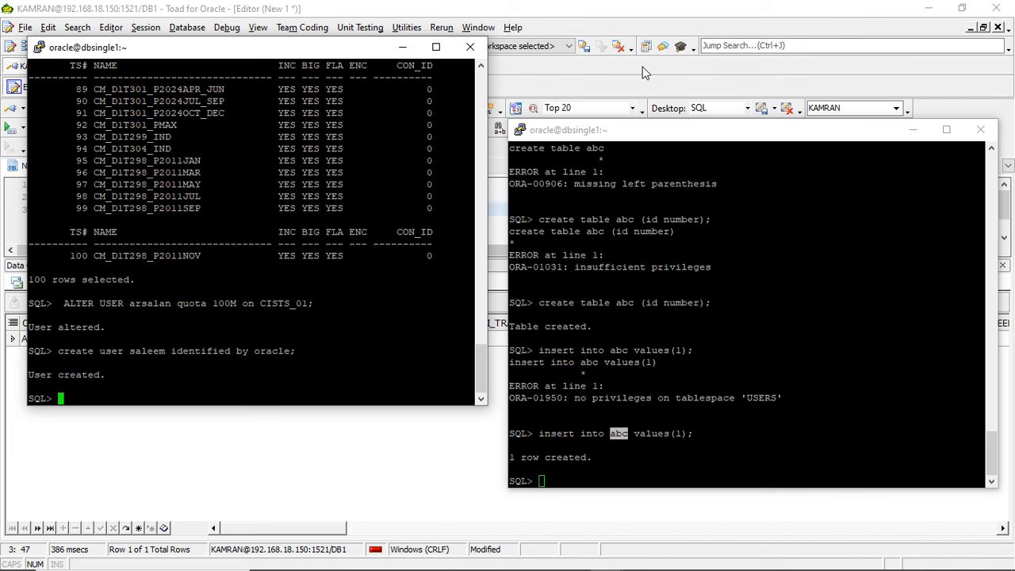
- Return to Toad for Oracle and add the query select * from dba_users; below the dba_tables query
click(279, 460)
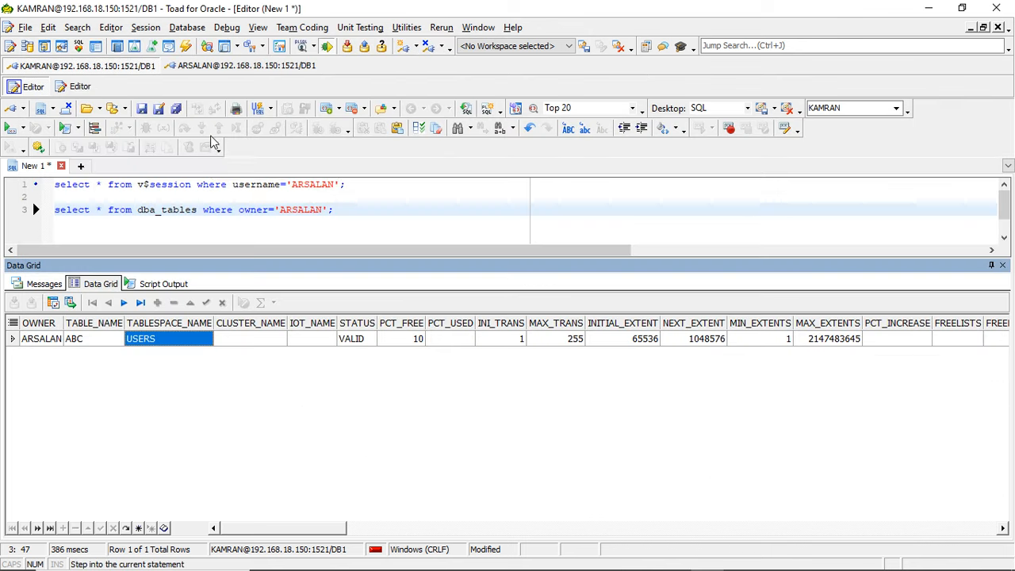
click(349, 207)
key(Return)
key(Return)
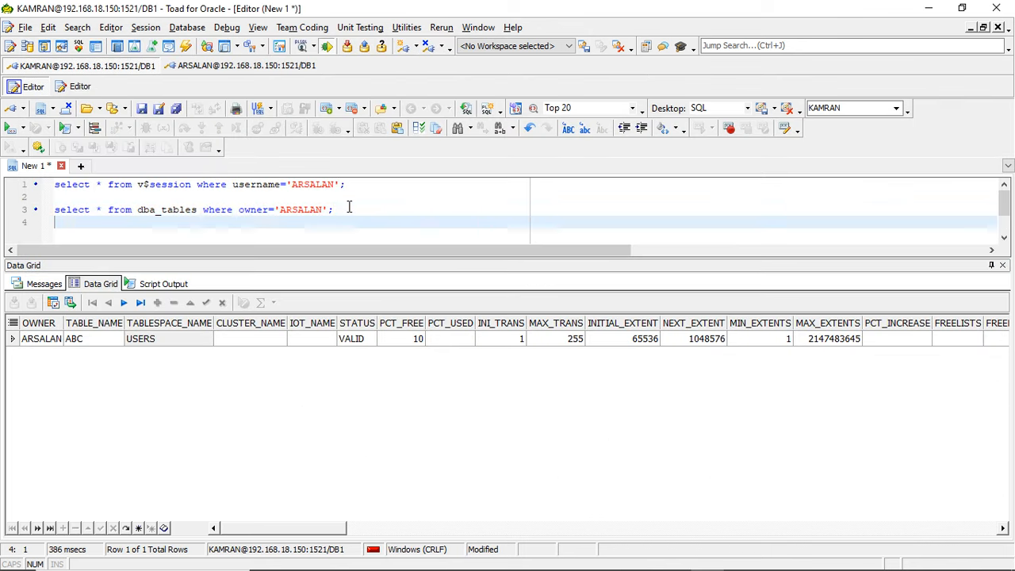
text(select  )
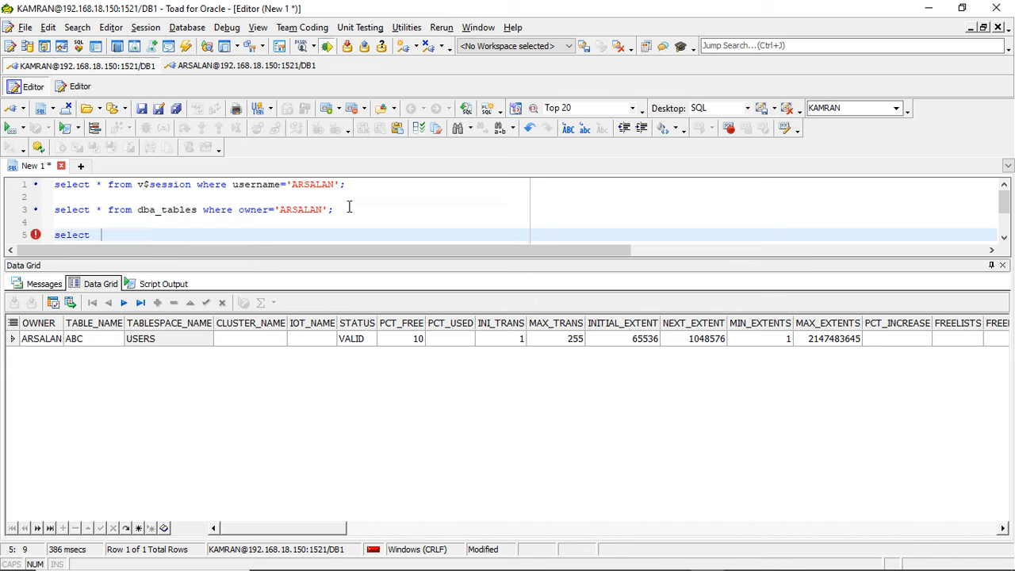
text(* from dba)
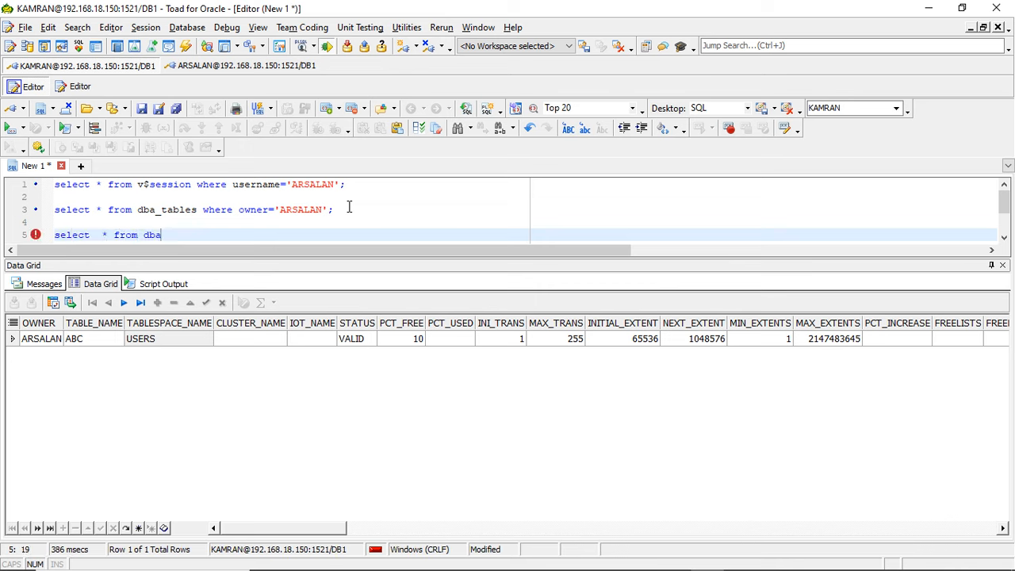
text(_users;)
- Restrict the dba_users query with a where username condition for the second new user, in uppercase, and run it
key(Left)
text(w)
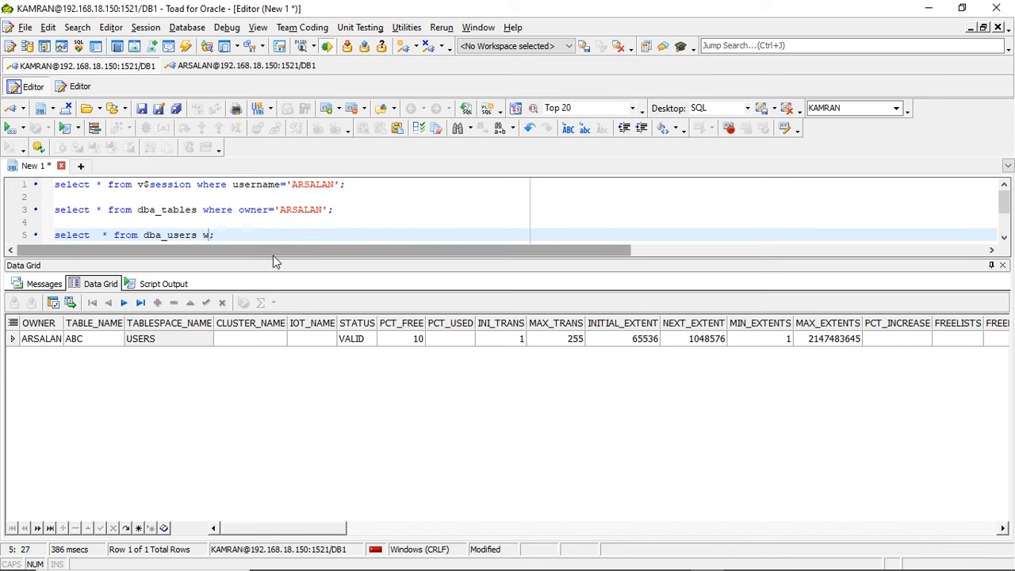
text(here username)
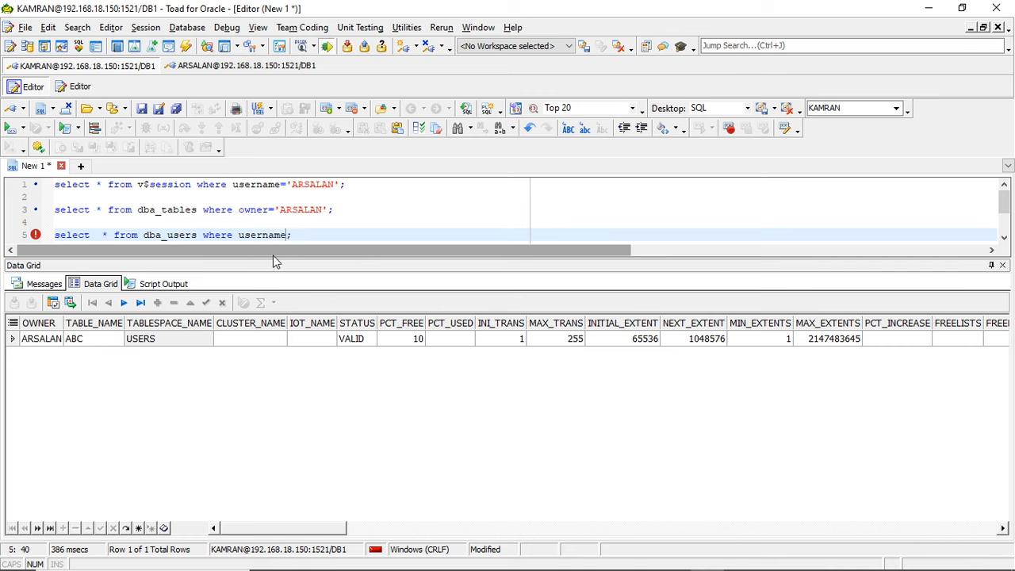
key(BackSpace)
key(BackSpace)
key(BackSpace)
key(BackSpace)
key(BackSpace)
key(BackSpace)
key(BackSpace)
key(BackSpace)
text(username='SALEEM')
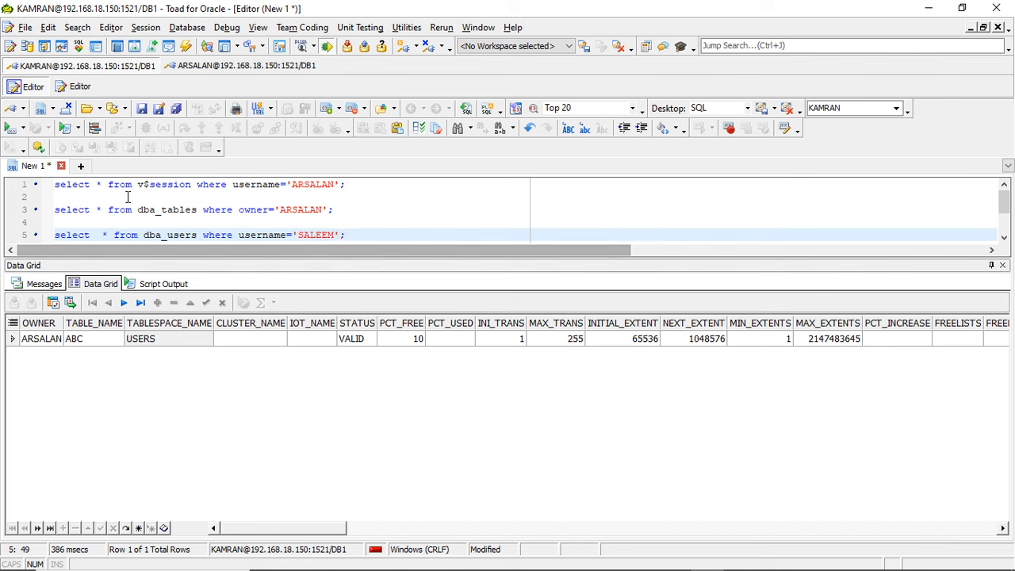
click(8, 129)
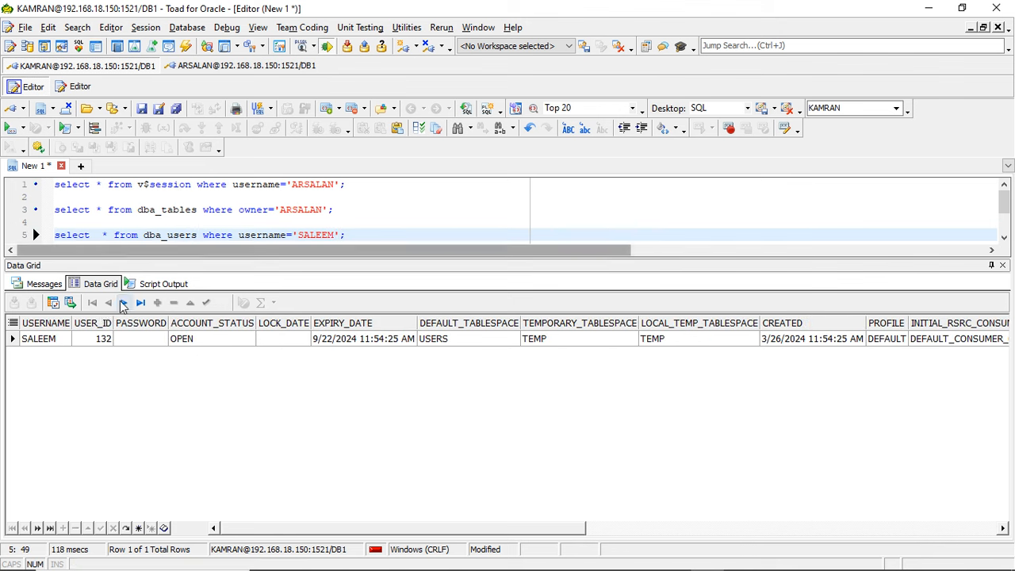
- Examine the columns of the second user's dba_users record, from username and account status through default tablespace to password change date
click(88, 344)
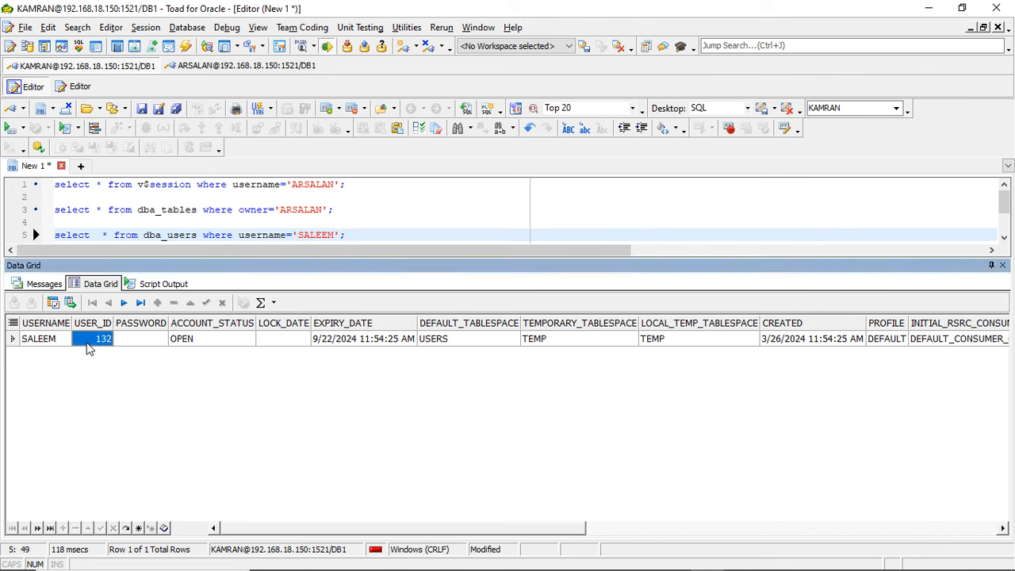
key(Left)
key(Right)
key(Right)
key(Right)
key(Right)
key(Right)
key(Right)
key(Right)
key(Right)
key(Right)
key(Right)
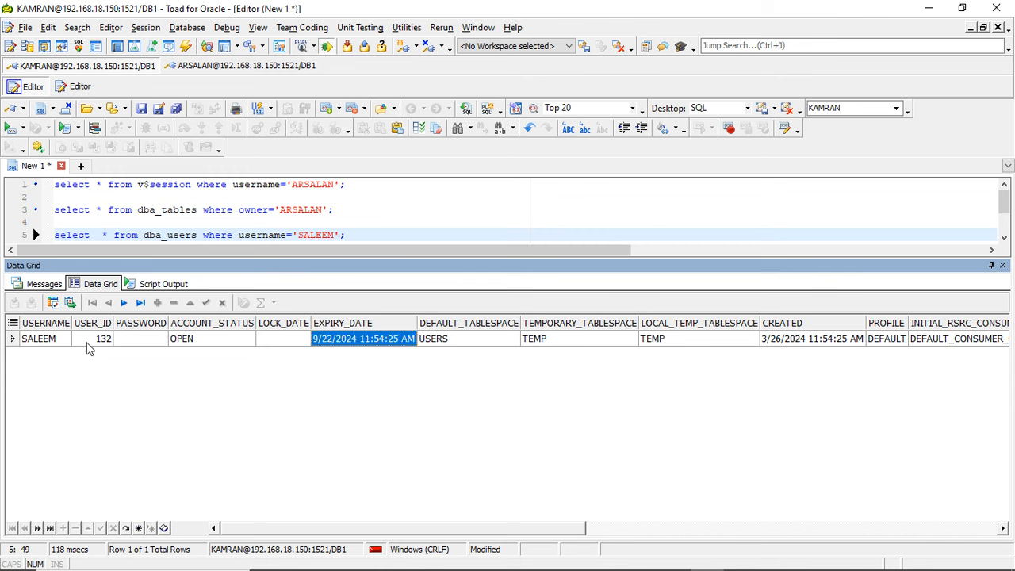
key(Right)
key(Left)
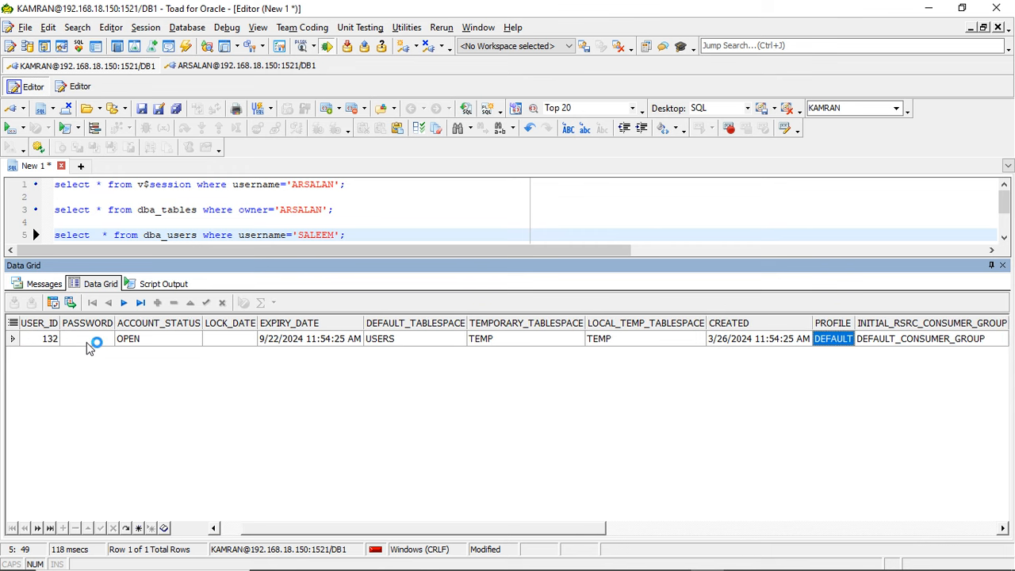
key(Right)
key(Right)
key(Right)
key(Right)
key(Right)
key(Right)
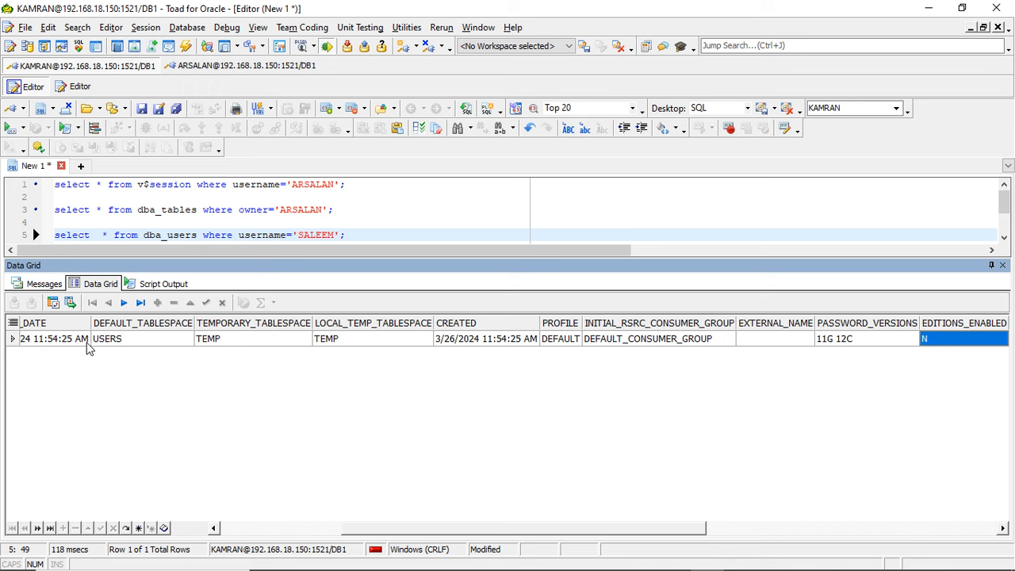
key(Right)
key(Right)
key(Right)
key(Right)
key(Right)
key(Right)
key(Right)
key(Right)
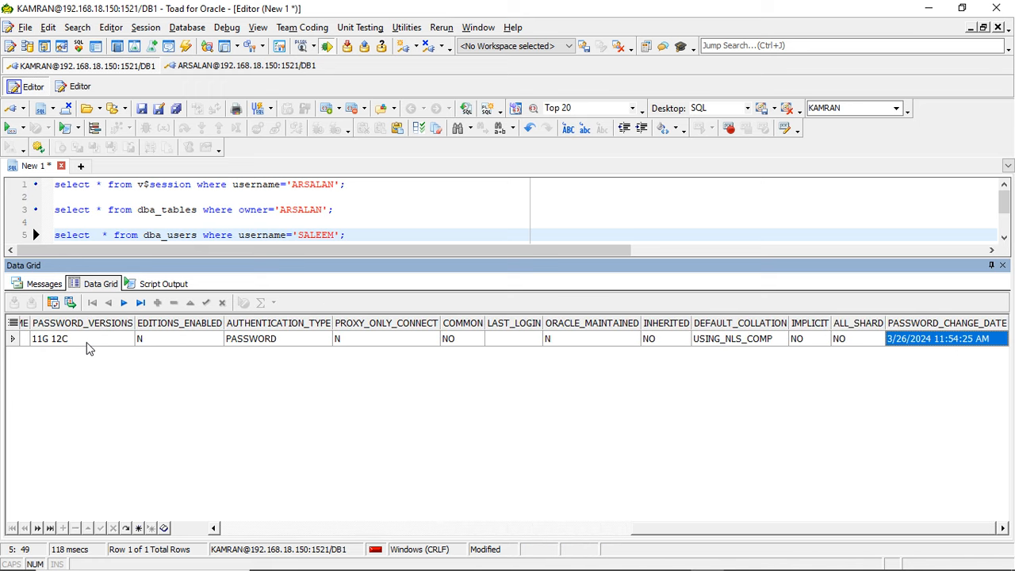
key(Left)
key(Left)
key(Left)
key(Left)
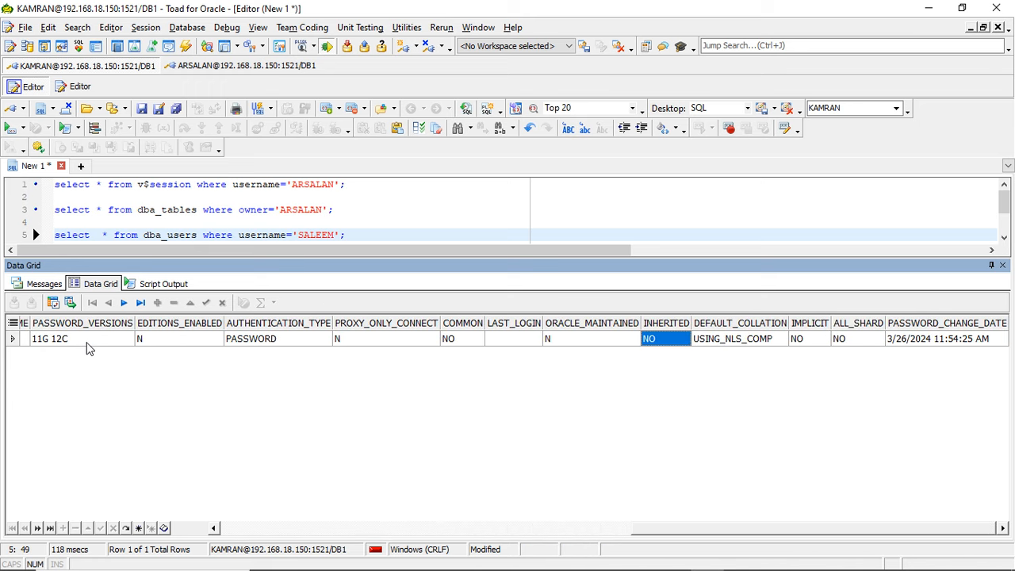
key(Right)
key(Right)
key(Right)
key(Right)
key(Left)
key(Left)
key(Left)
key(Left)
key(Left)
key(Left)
key(Left)
key(Left)
key(Left)
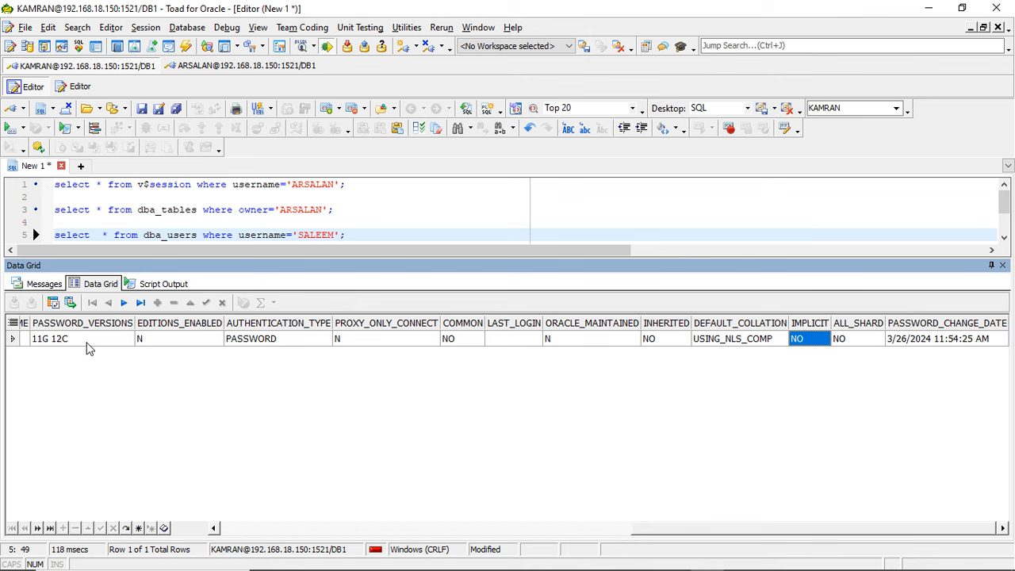
key(Left)
key(Left)
key(Left)
key(Left)
key(Left)
key(Left)
key(Left)
key(Left)
key(Left)
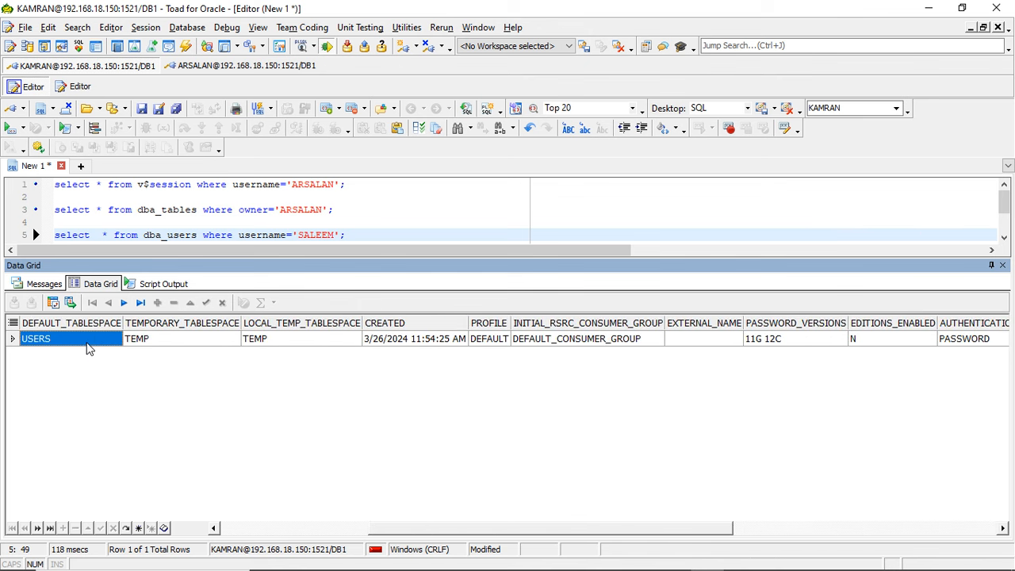
key(Left)
key(Left)
key(Left)
key(Left)
key(Left)
key(Left)
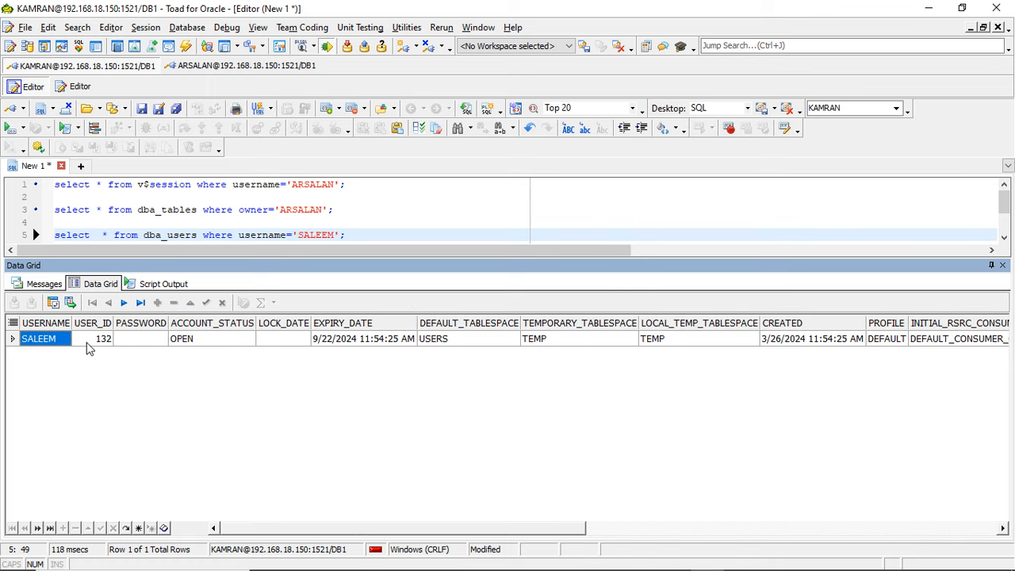
key(Right)
key(Right)
key(Right)
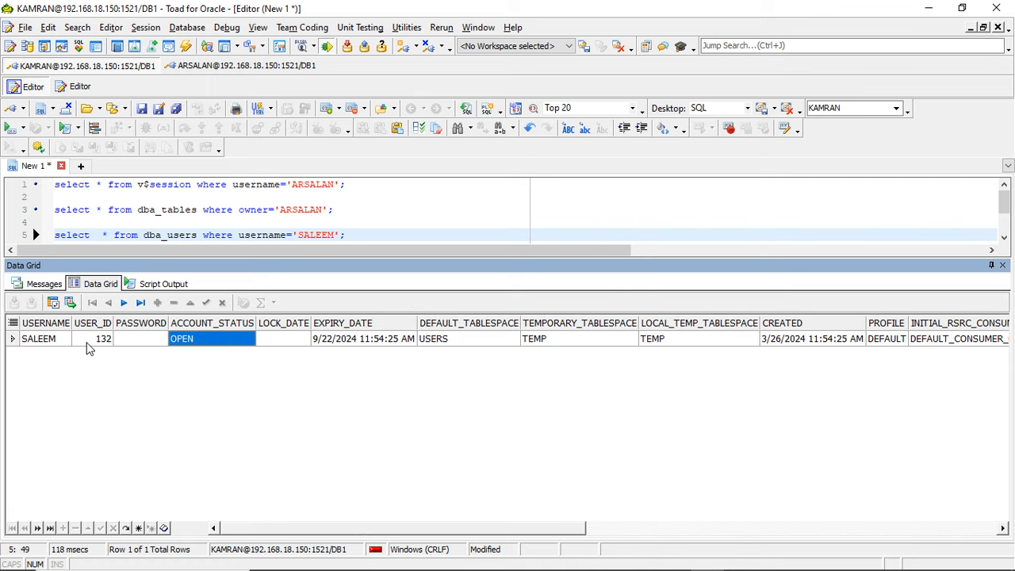
- Begin an alter statement for the second user's account on a new line below the dba_users query
click(365, 229)
key(Return)
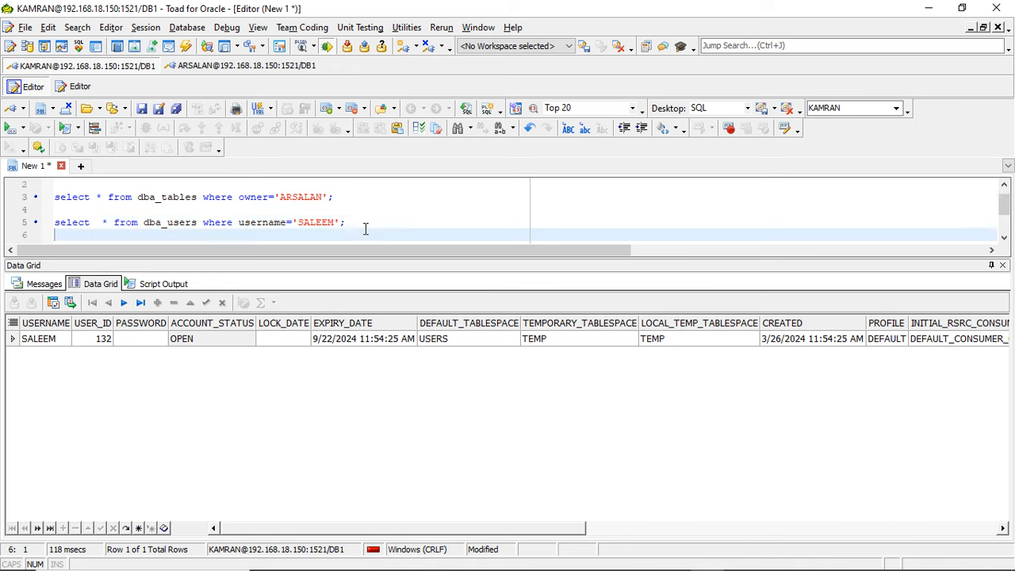
key(Return)
text(alter )
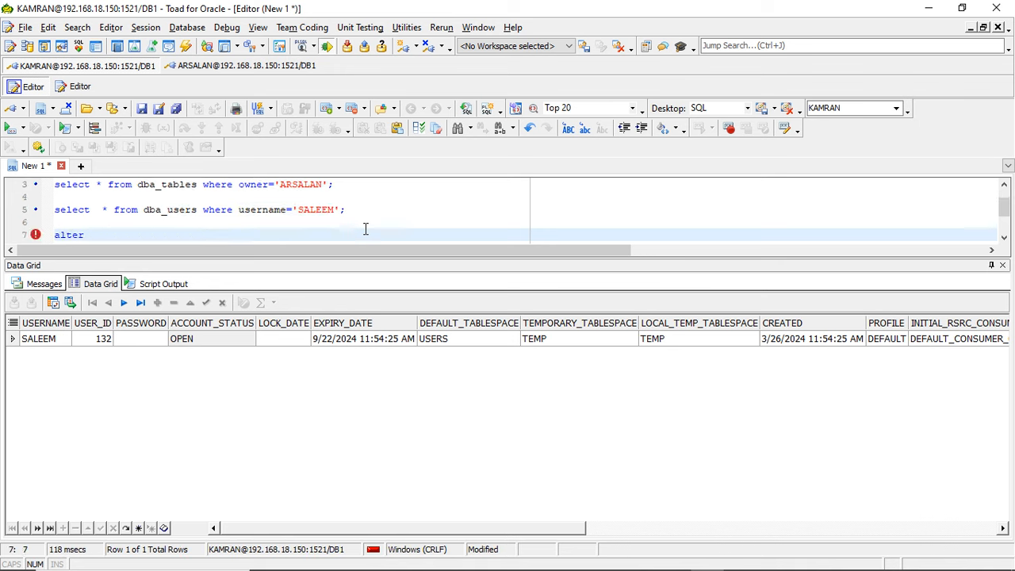
text(salmeem)
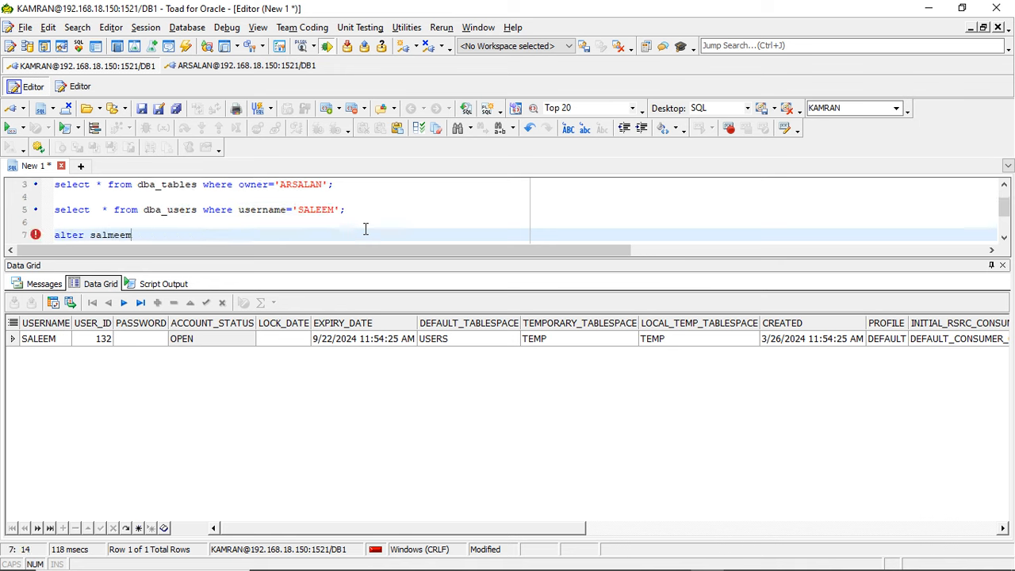
key(BackSpace)
key(BackSpace)
key(BackSpace)
key(BackSpace)
text(eem acount)
- Correct the spelling of account in the alter statement and complete it with lock;
key(Left)
key(Left)
key(Page_Up)
key(Left)
key(Down)
key(Down)
key(Down)
key(Down)
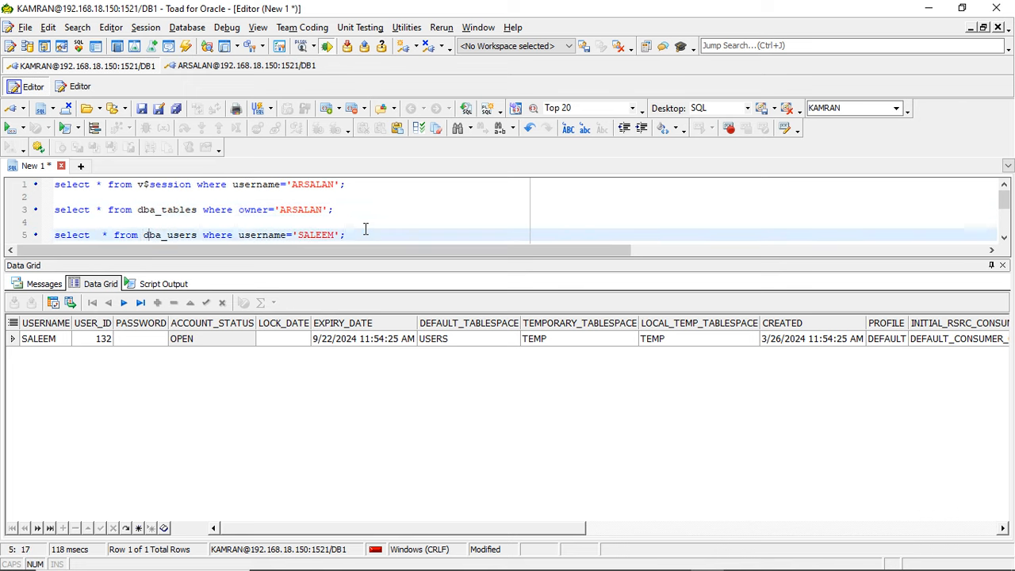
key(Left)
text(c)
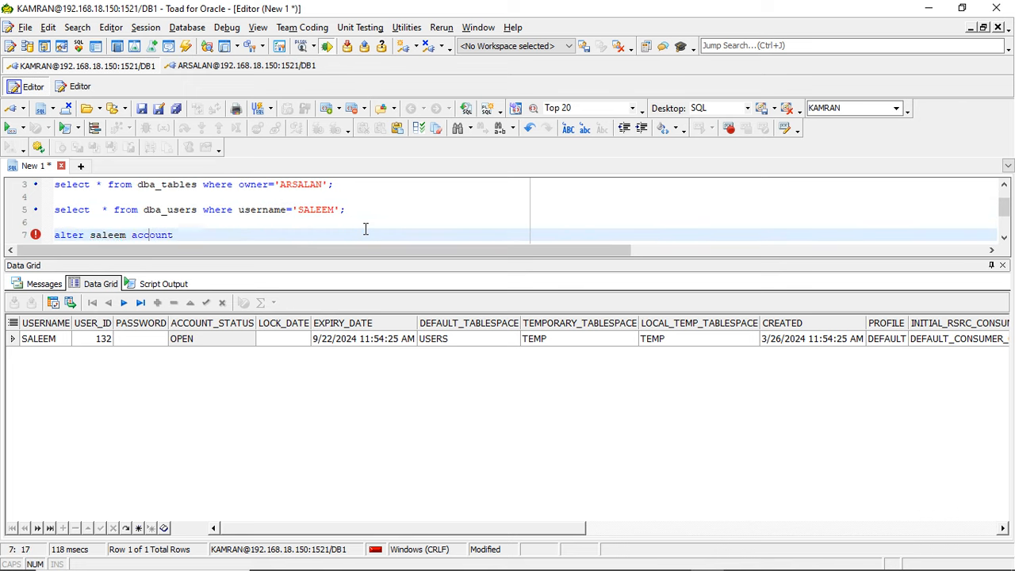
key(Right)
key(Right)
key(Right)
key(Right)
text(lock;)
- Insert the user keyword after alter and run the account lock statement, rechecking the account with the dba_users query
click(87, 235)
text(user)
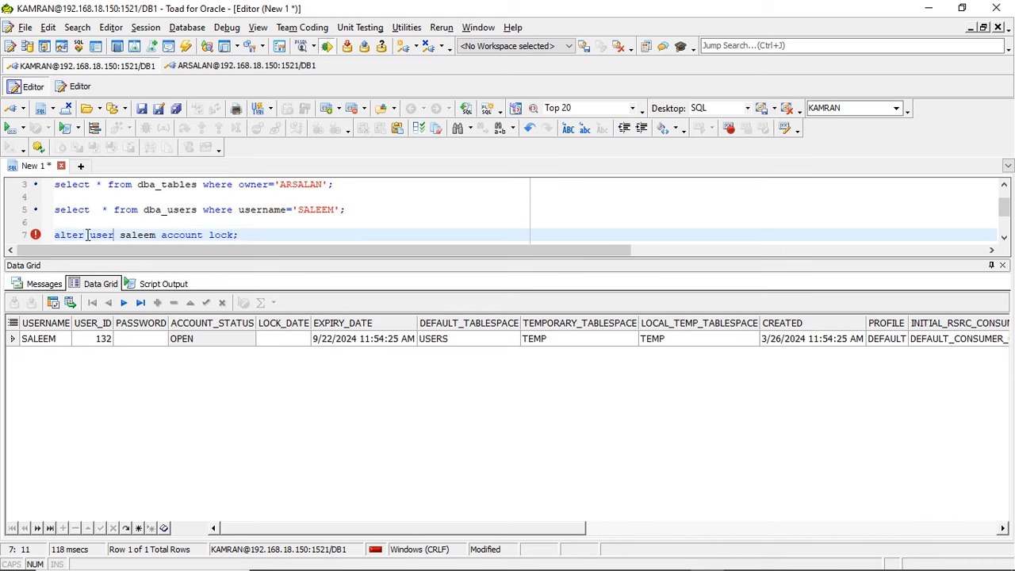
key(F9)
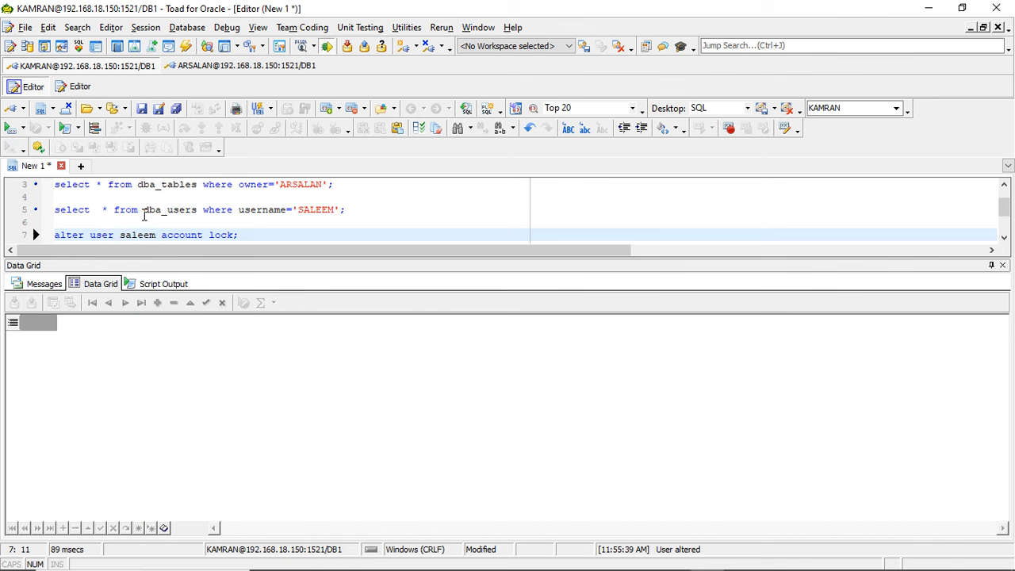
click(144, 210)
key(F9)
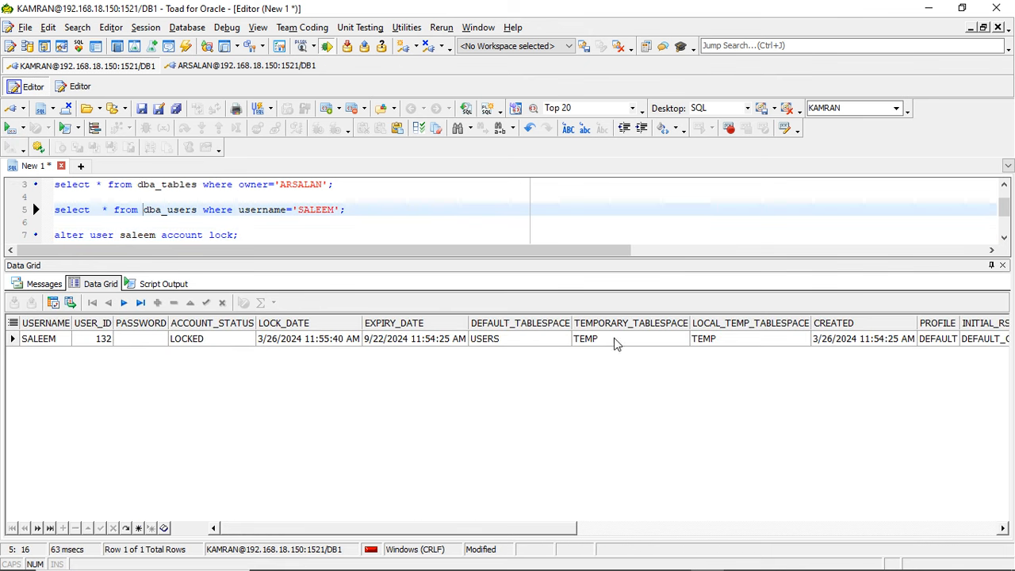
- Change lock to unlock in the alter user statement, run it, and return to the dba_users query
double_click(224, 236)
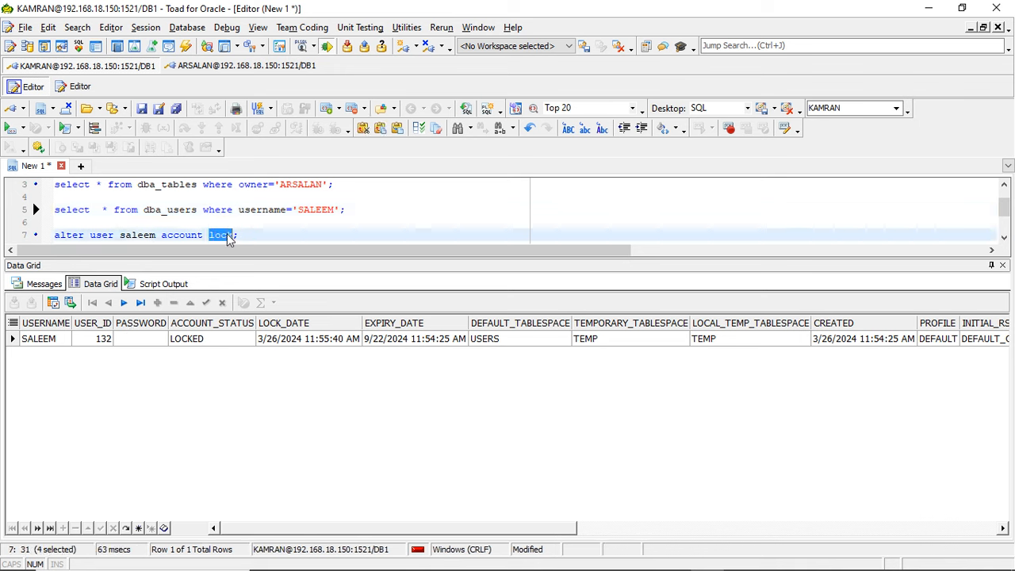
text(unlock)
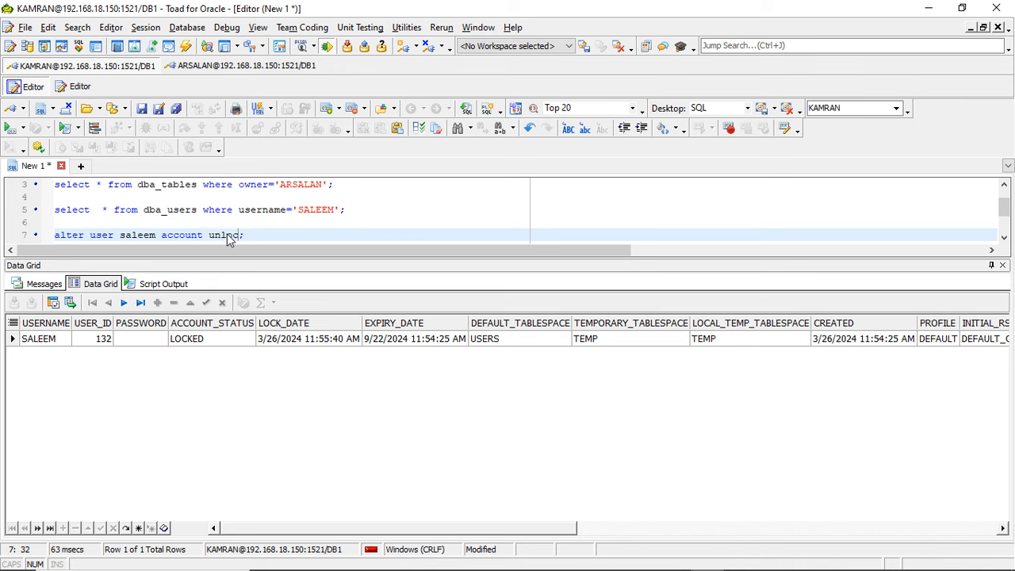
click(8, 127)
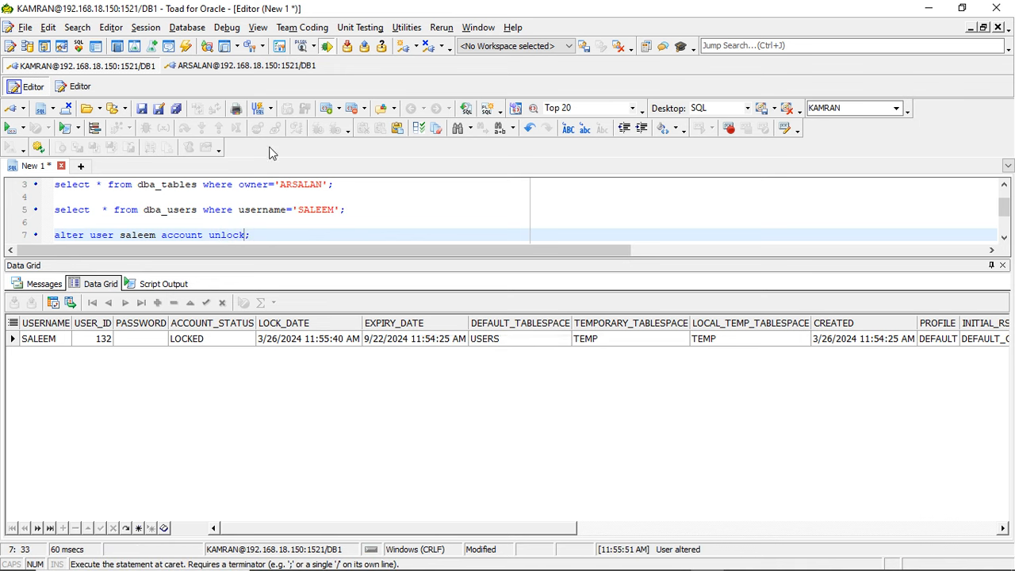
click(238, 209)
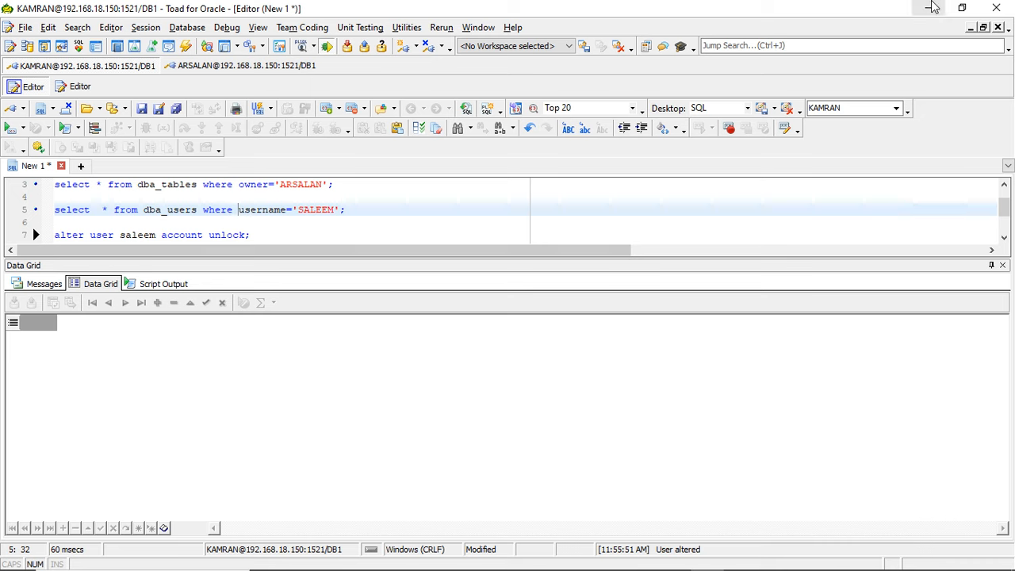
- Try to open a new session to DB1 on 192.168.18.150 as the second user, entering the username and account password
click(149, 28)
click(168, 46)
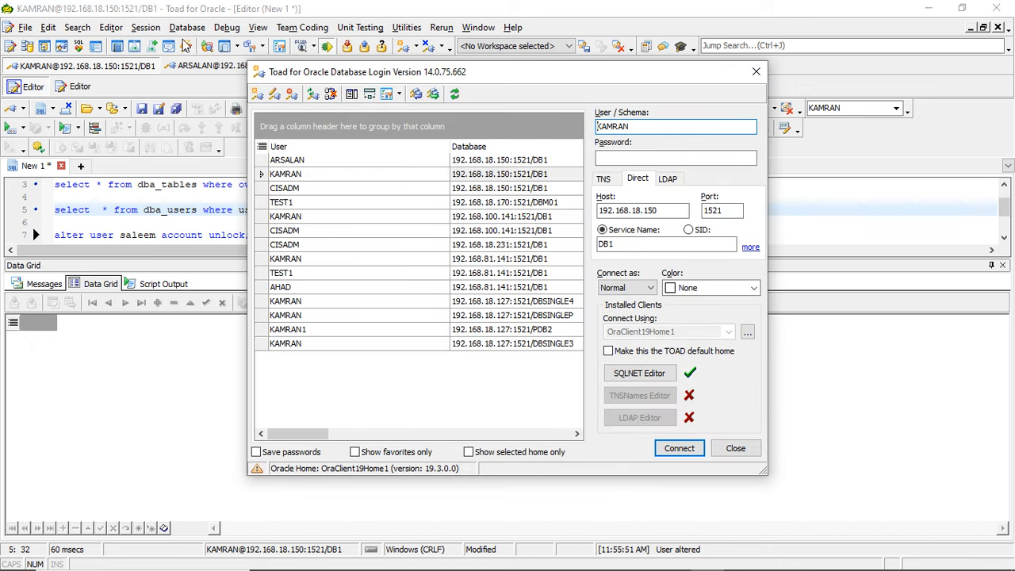
click(640, 123)
key(BackSpace)
key(BackSpace)
key(BackSpace)
key(BackSpace)
key(BackSpace)
key(BackSpace)
key(Tab)
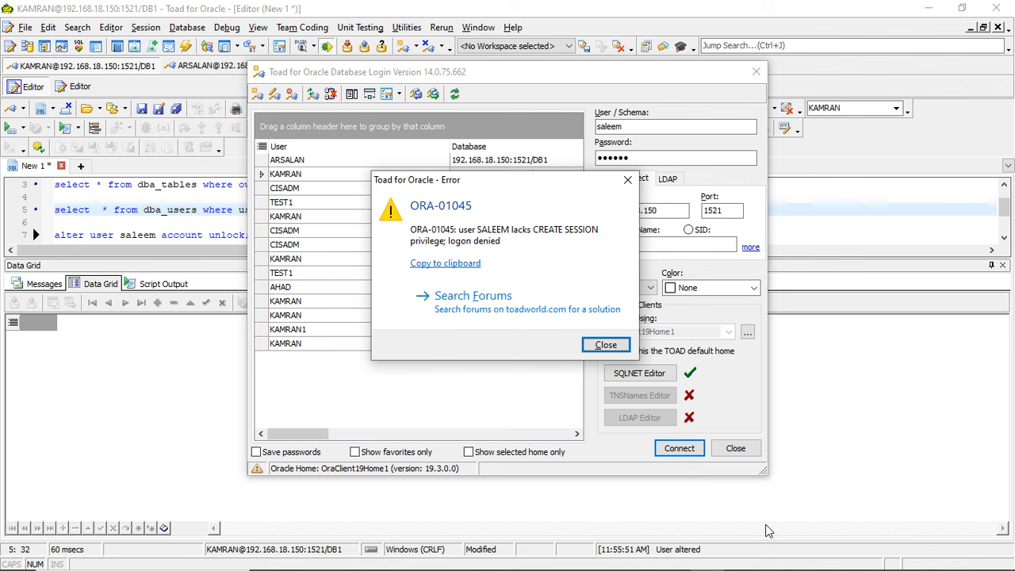
- Check the create user statement in the PuTTY sysdba session, then return to Toad for Oracle and dismiss the login error
mouse_move(708, 566)
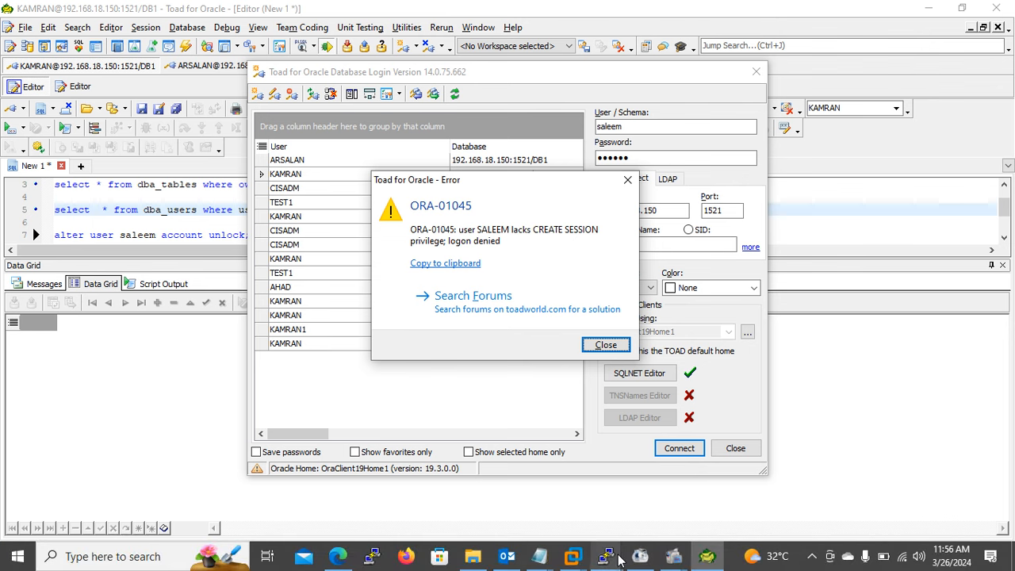
mouse_move(619, 560)
click(542, 480)
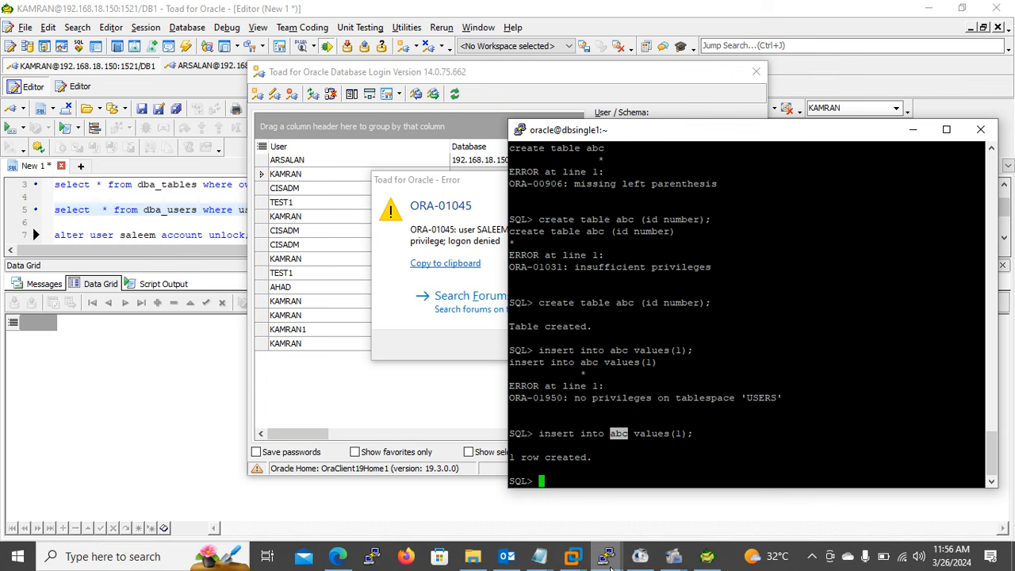
mouse_move(611, 563)
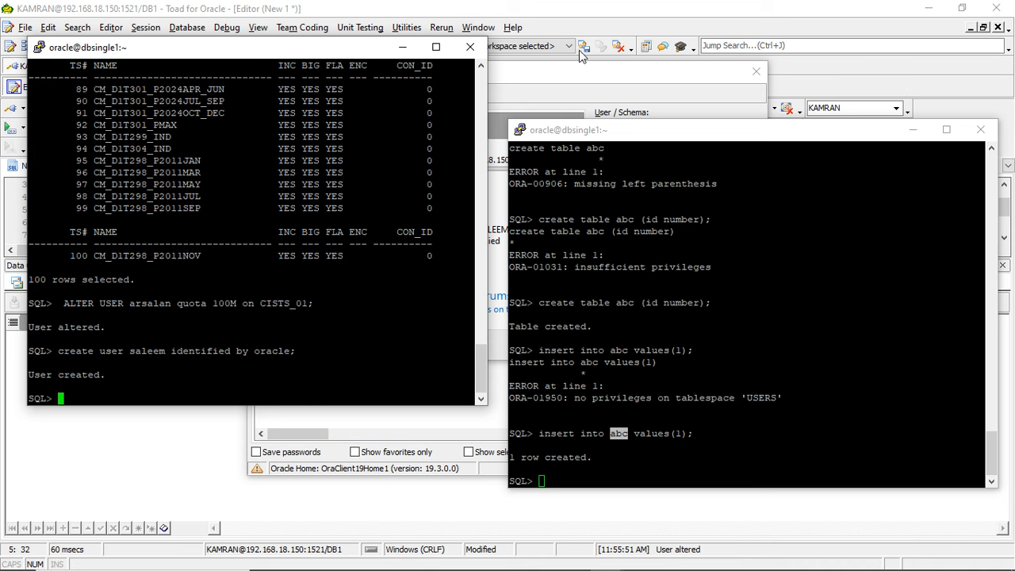
click(582, 73)
click(606, 344)
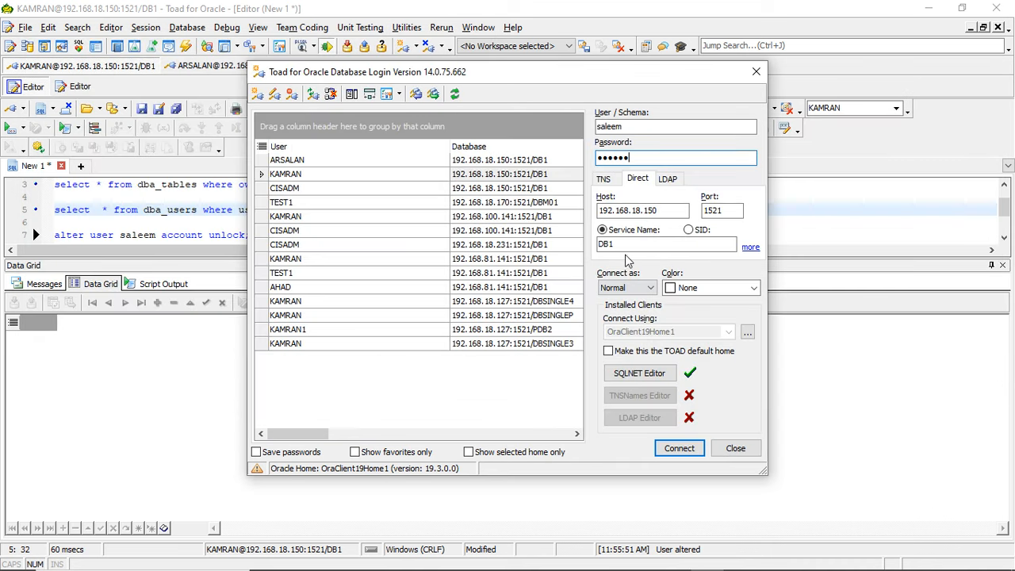
- Try connecting the second user with the SysDBA connection type and dismiss the login error
click(626, 289)
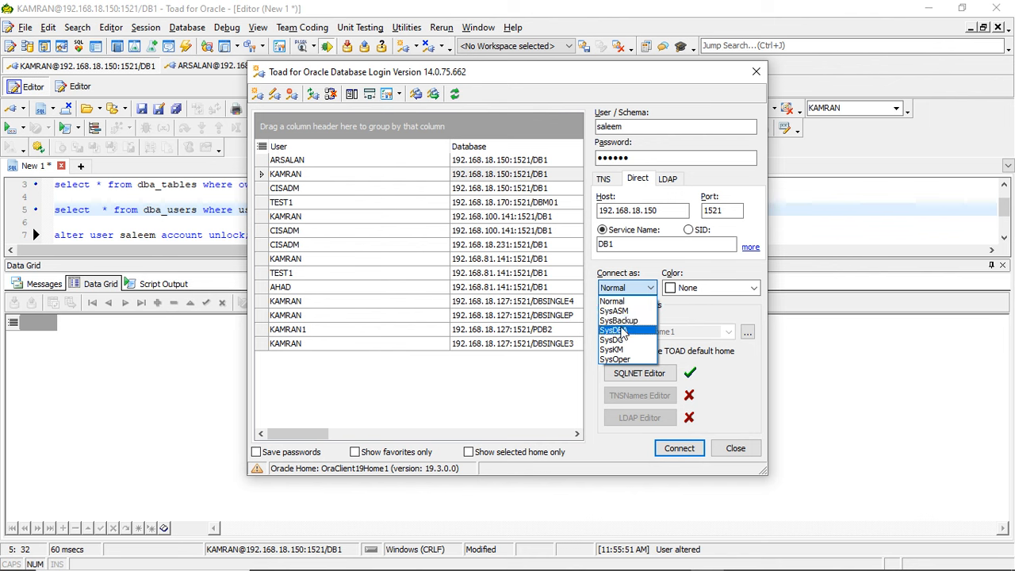
click(623, 309)
click(681, 450)
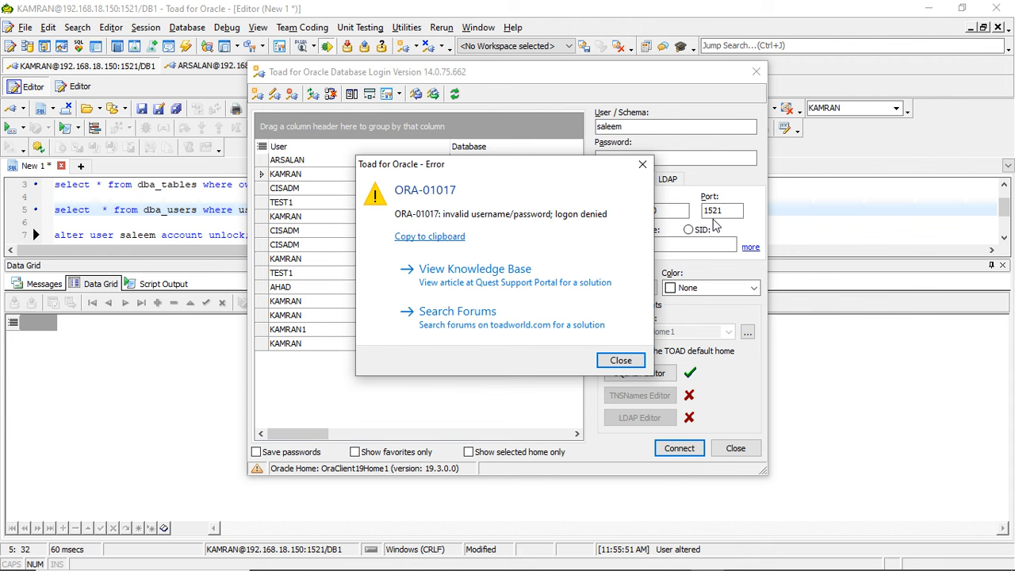
click(620, 363)
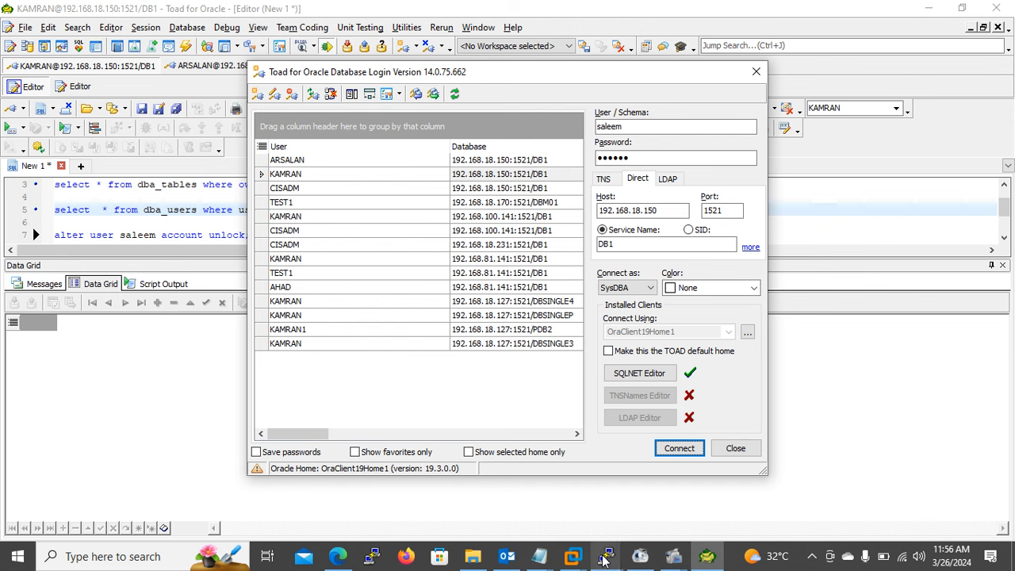
- Switch back to the PuTTY SQL*Plus session
mouse_move(602, 555)
click(523, 490)
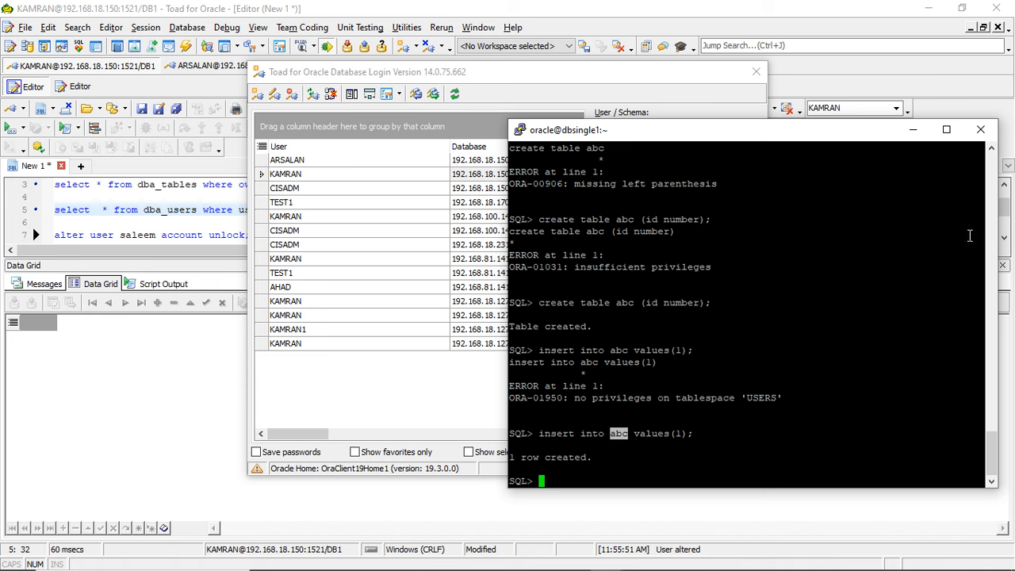
- In the PuTTY sysdba session, grant the connect privilege to the second user
mouse_move(573, 564)
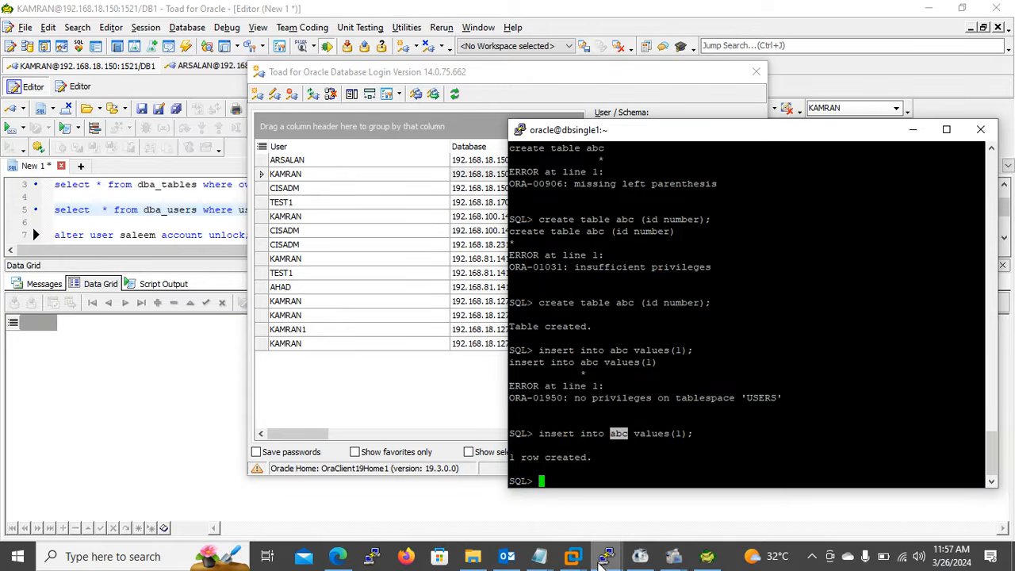
click(670, 528)
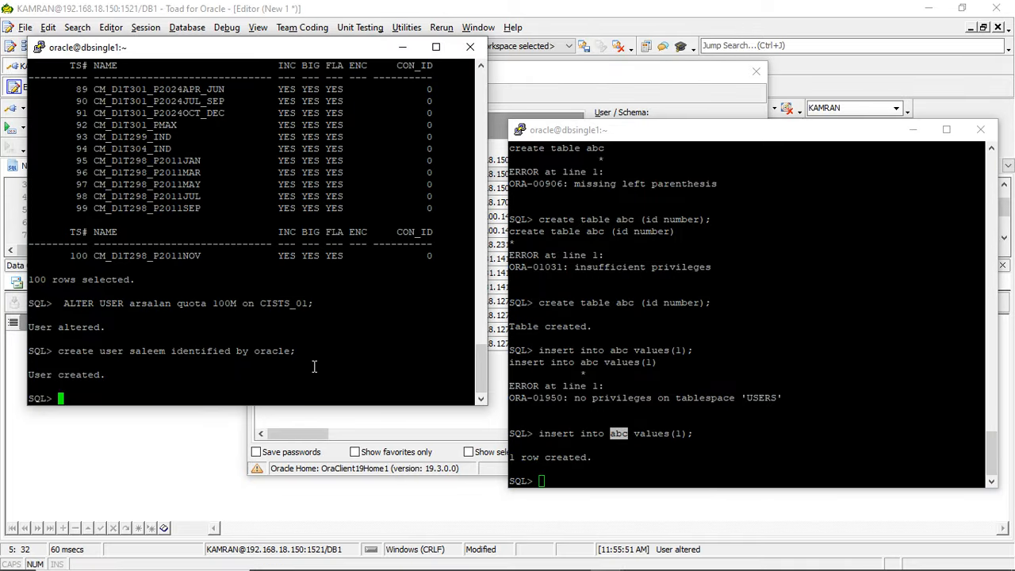
text(gratn co)
key(BackSpace)
key(BackSpace)
key(BackSpace)
key(BackSpace)
key(BackSpace)
text(nt ce)
key(BackSpace)
text(onnect to sal)
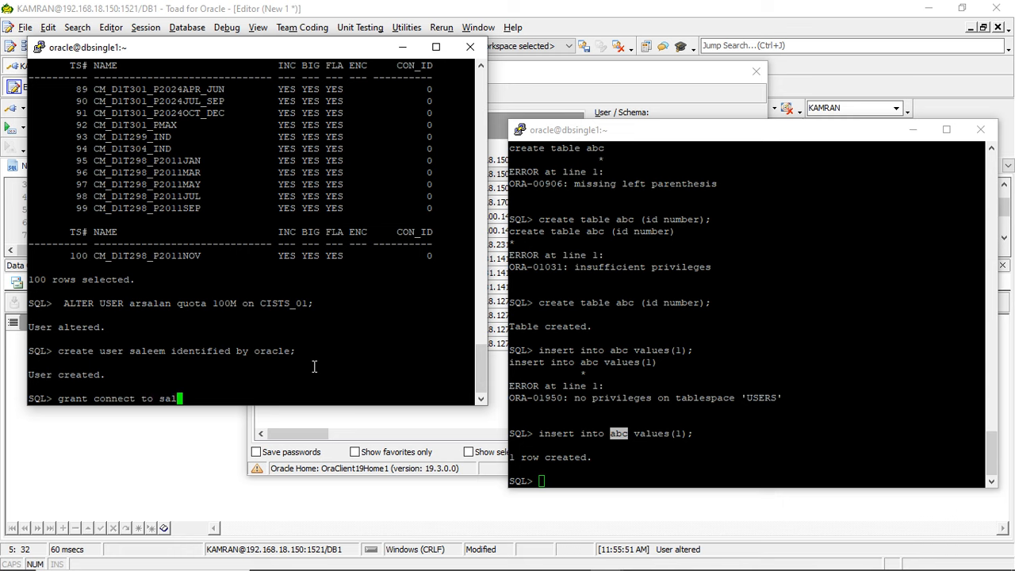
text(em;)
key(BackSpace)
key(BackSpace)
key(BackSpace)
text(em;)
key(Return)
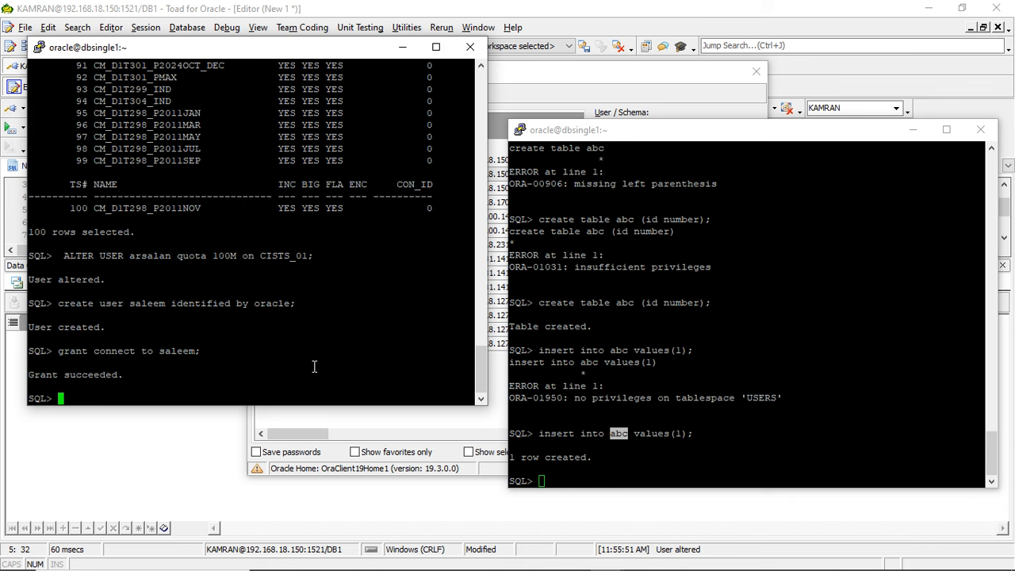
- Return to Toad for Oracle, retry the second user's login as SysDBA, and dismiss the login error
click(191, 467)
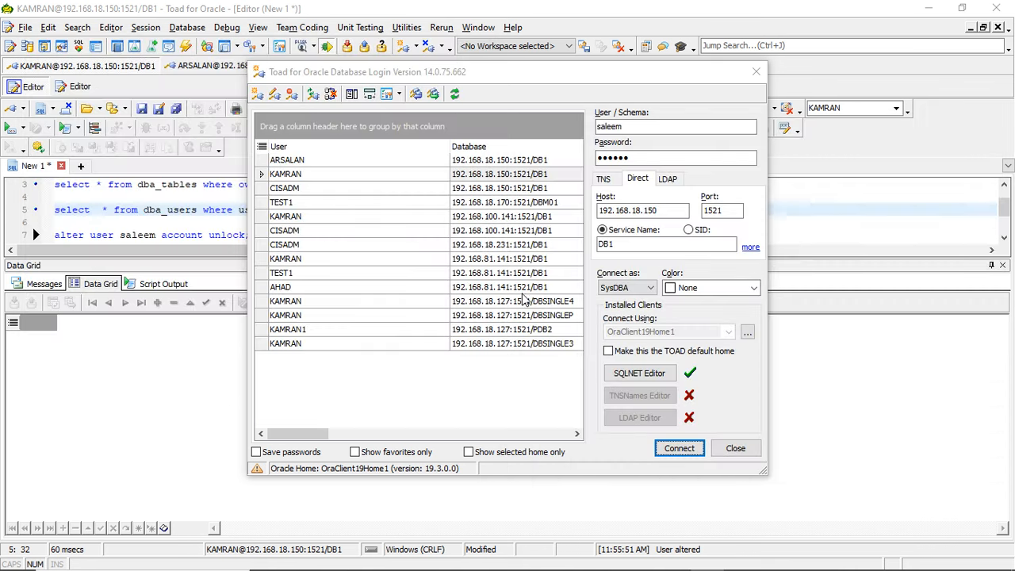
click(676, 448)
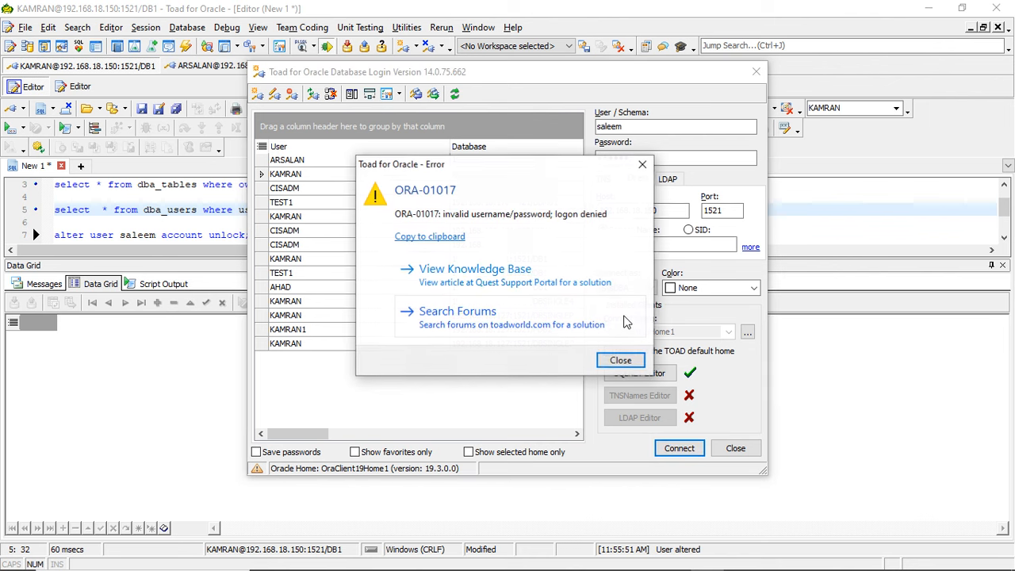
click(620, 361)
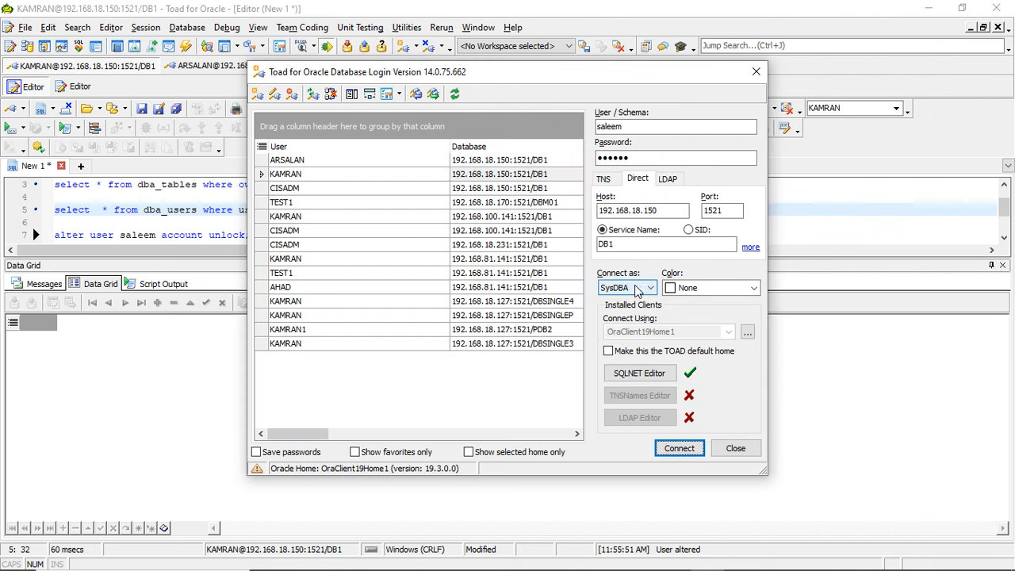
- Set the connection type to Normal and connect the second user to DB1 on 192.168.18.150
click(641, 288)
click(627, 304)
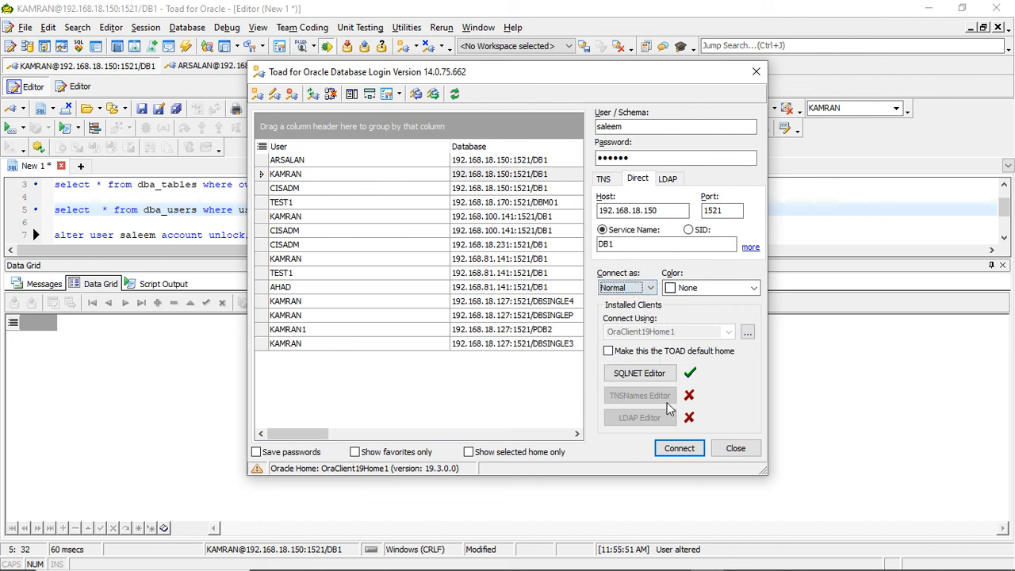
click(678, 448)
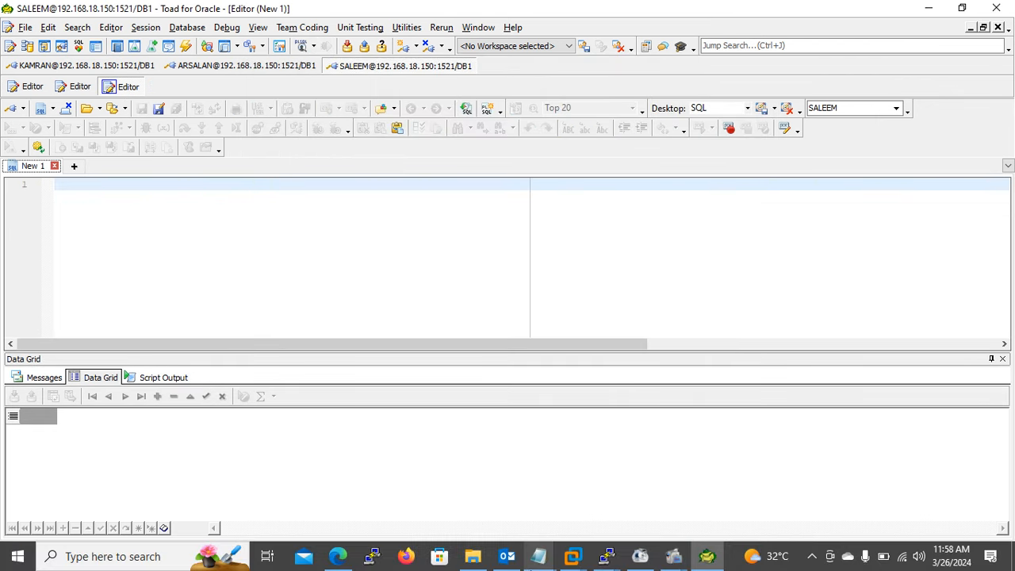
mouse_move(605, 559)
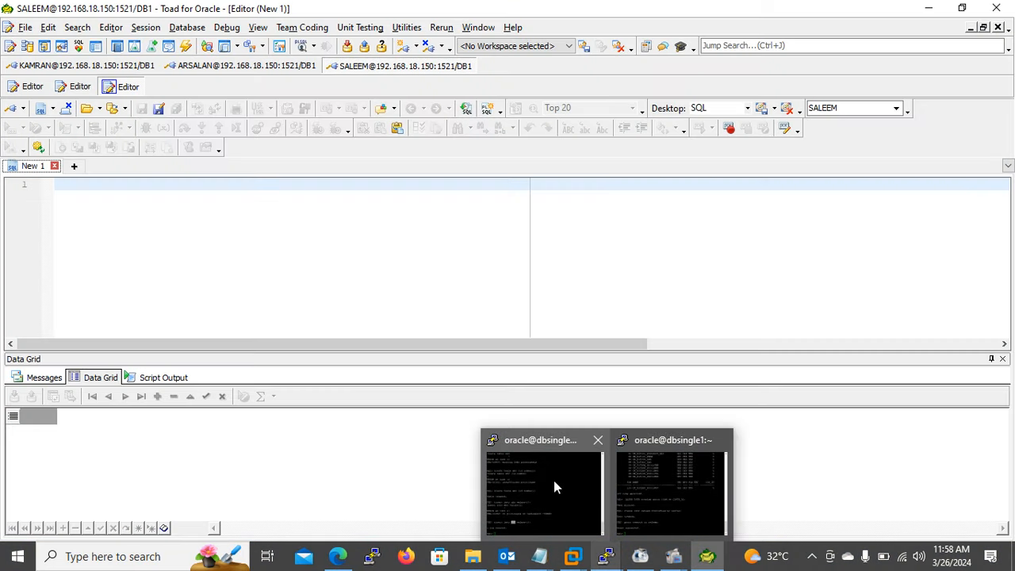
click(554, 482)
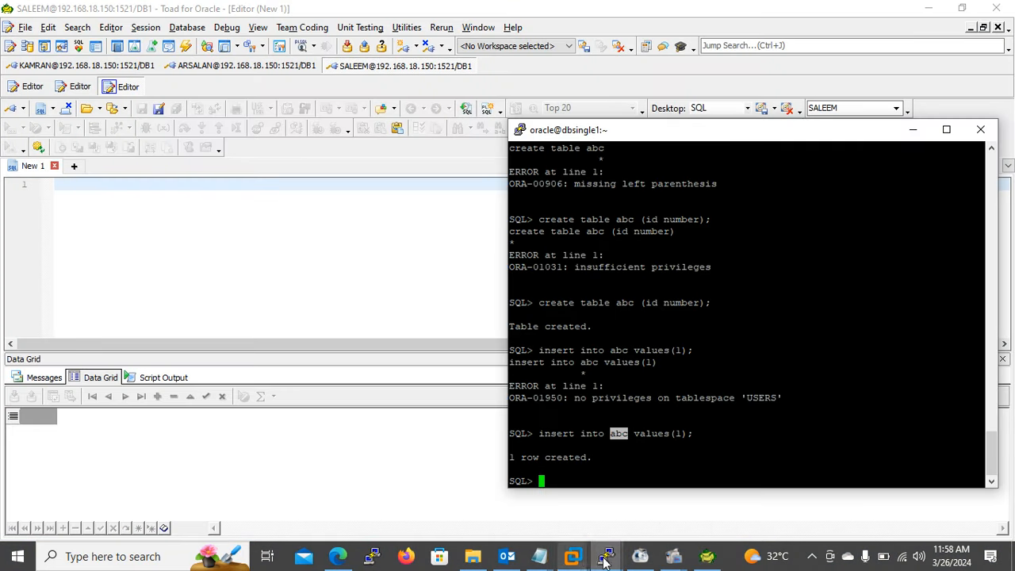
mouse_move(604, 559)
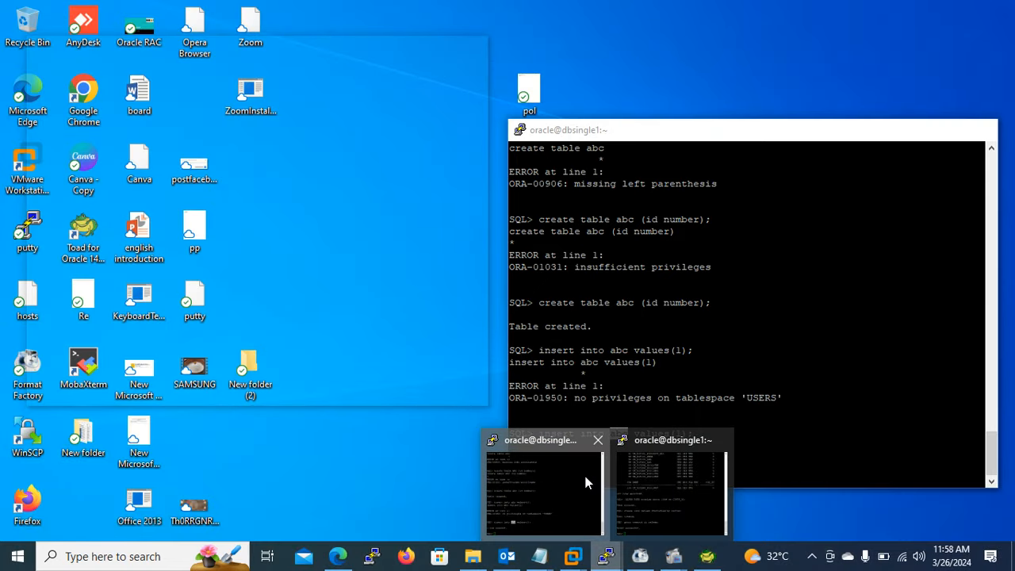
click(583, 472)
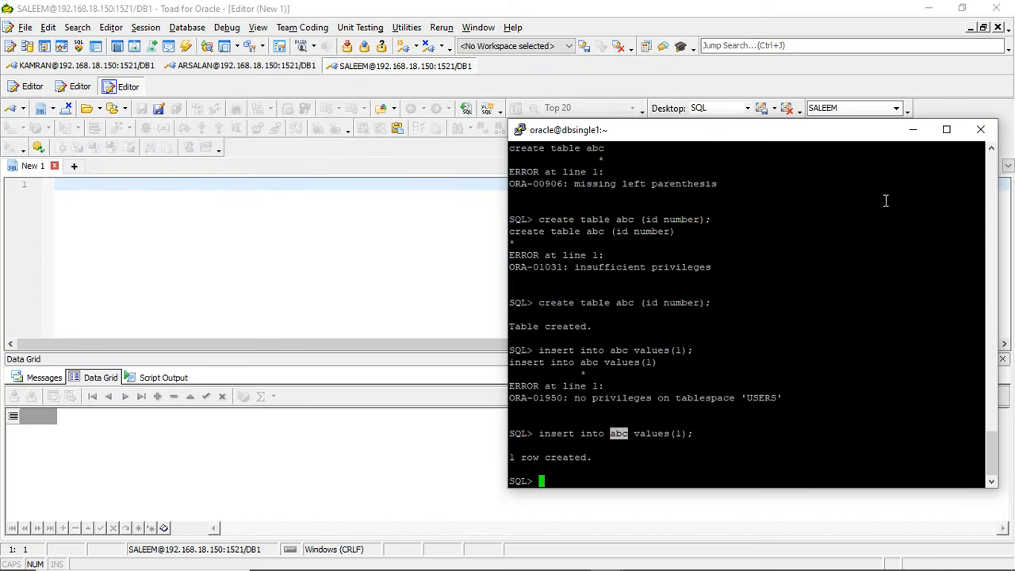
click(914, 132)
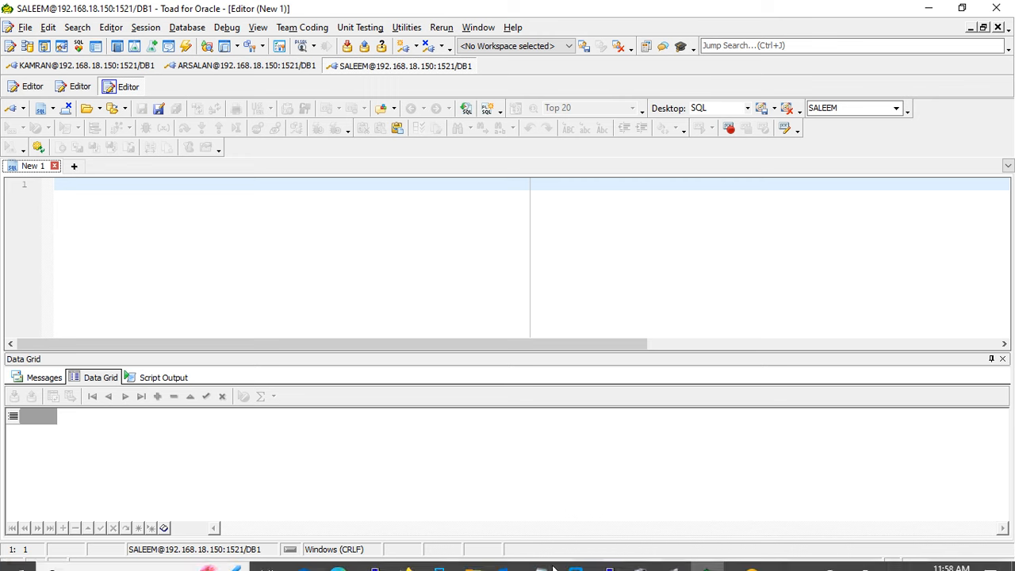
- Switch to the PuTTY sysdba session and grant the create table privilege to the second user
mouse_move(607, 558)
click(669, 519)
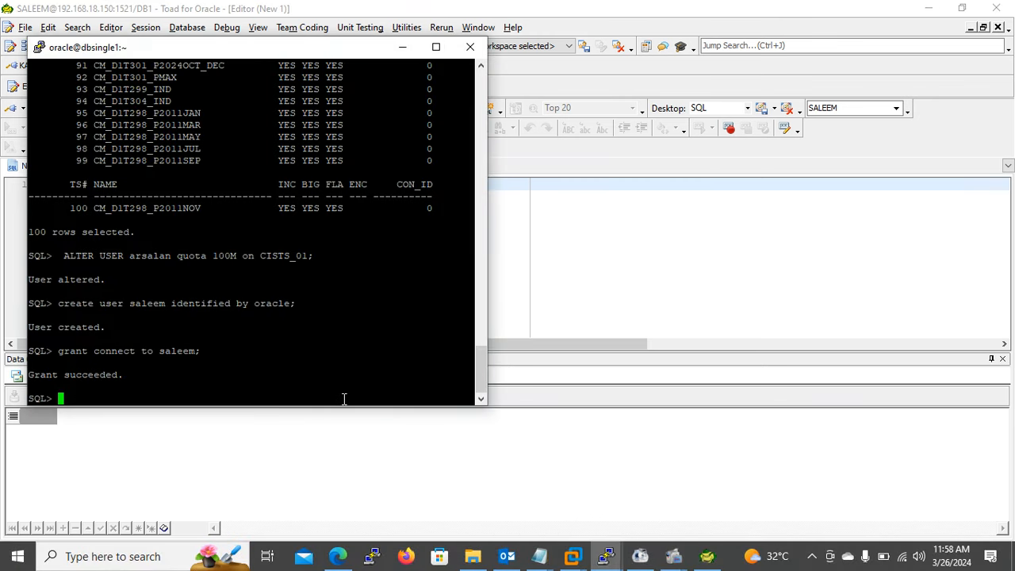
text(gratn)
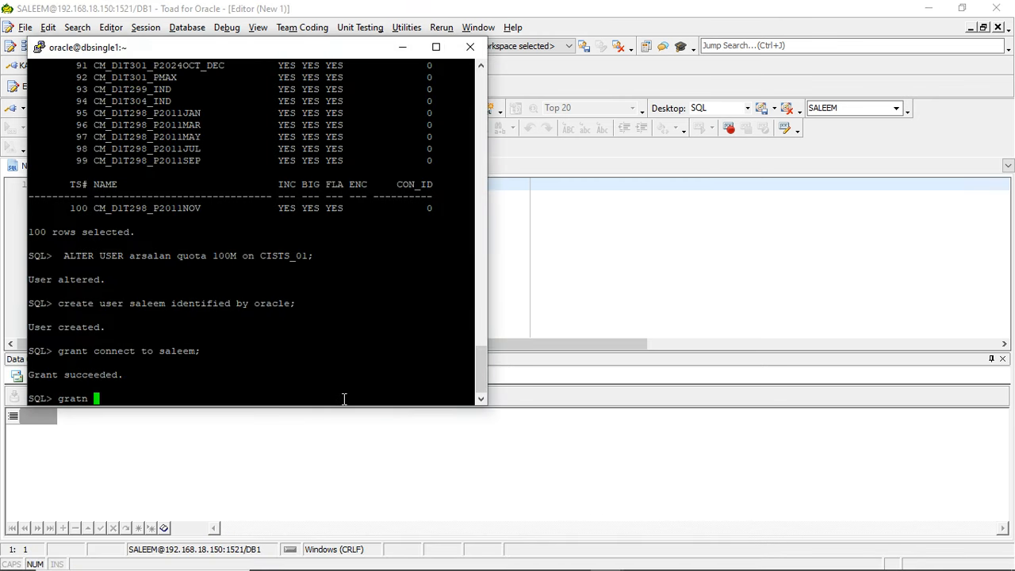
key(BackSpace)
key(BackSpace)
key(BackSpace)
text(nt create table to salem)
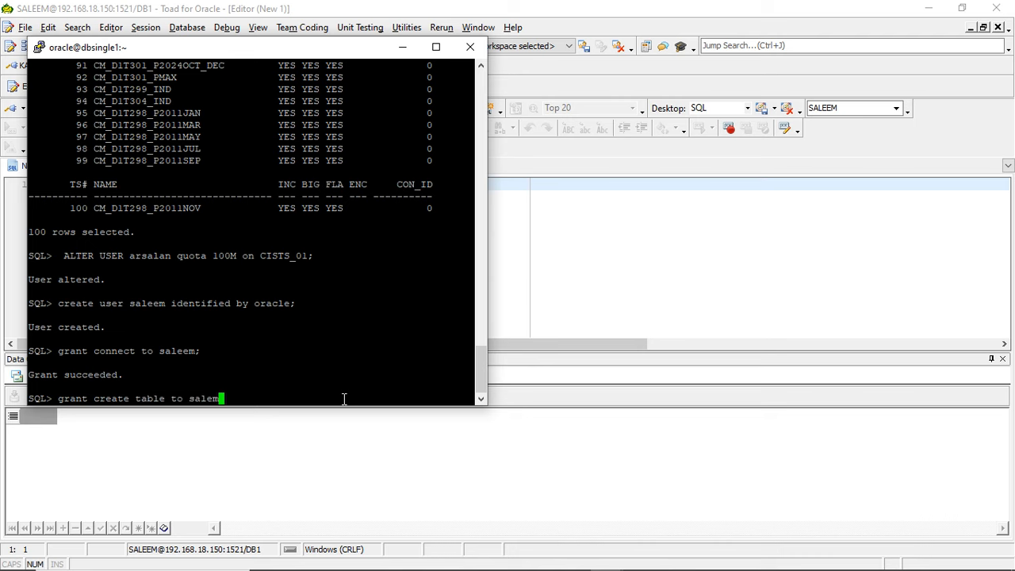
key(BackSpace)
text(em;)
key(Return)
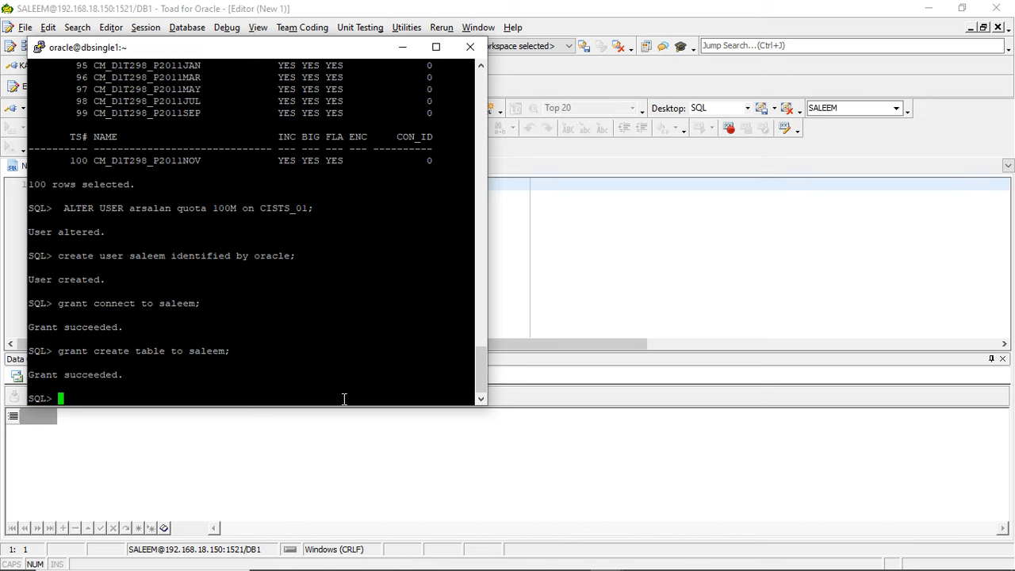
- Switch to the other PuTTY window, where table abc was created, and exit its SQL*Plus session
mouse_move(573, 569)
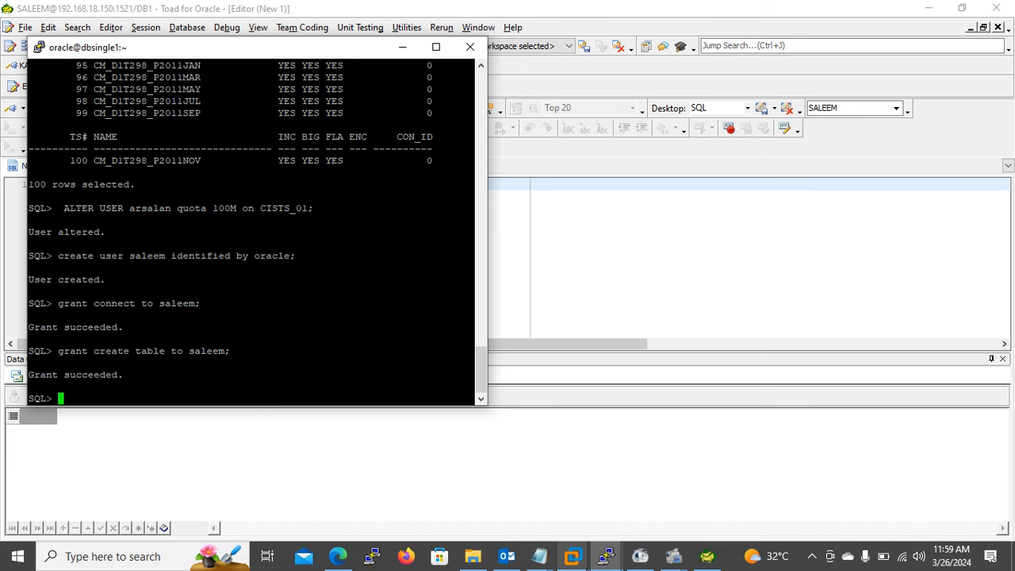
mouse_move(673, 556)
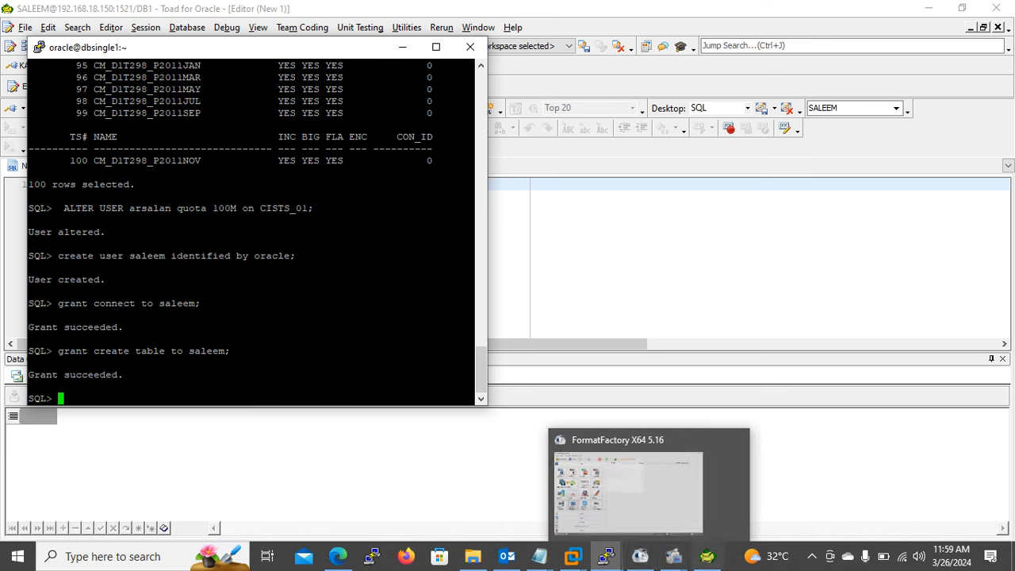
mouse_move(606, 556)
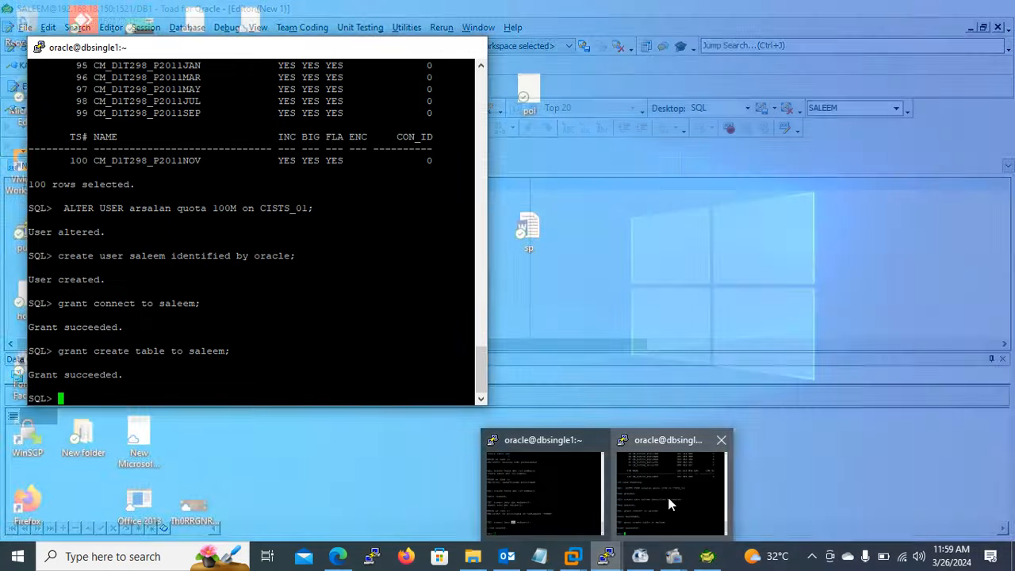
click(669, 503)
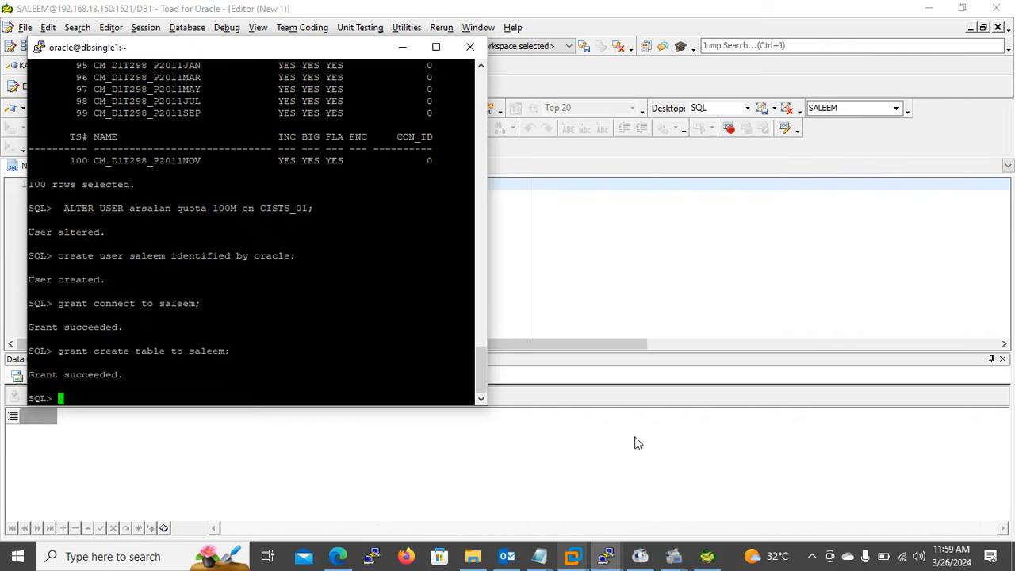
mouse_move(576, 561)
click(666, 491)
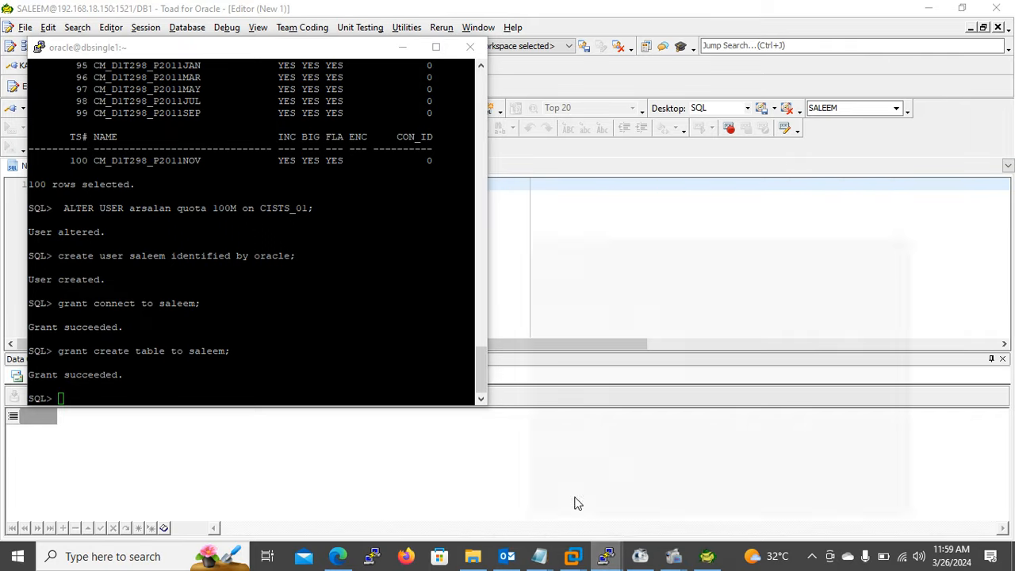
text(exit)
key(Return)
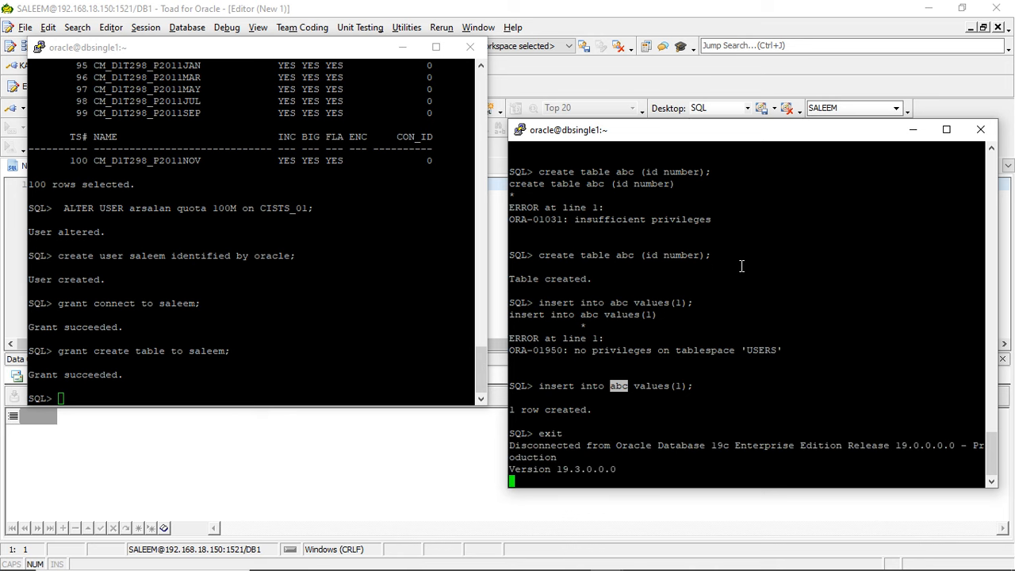
- Log in to SQL*Plus as the second user by reusing the previous sqlplus command with the username replaced
key(Up)
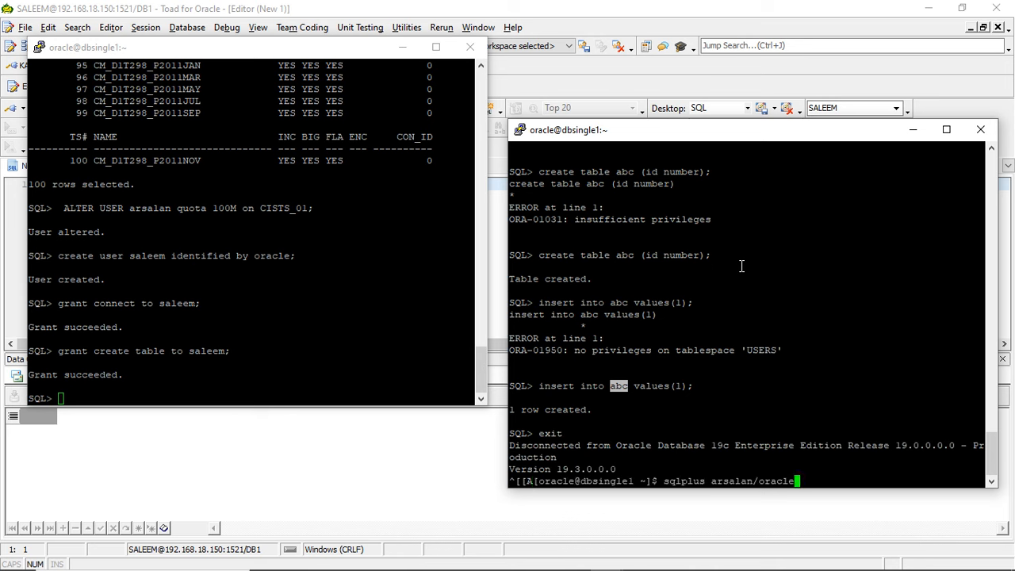
key(Left)
key(Left)
key(Left)
key(Left)
key(Left)
key(Left)
key(Left)
key(BackSpace)
key(BackSpace)
key(BackSpace)
key(BackSpace)
key(BackSpace)
key(BackSpace)
key(BackSpace)
text(saleem)
key(Return)
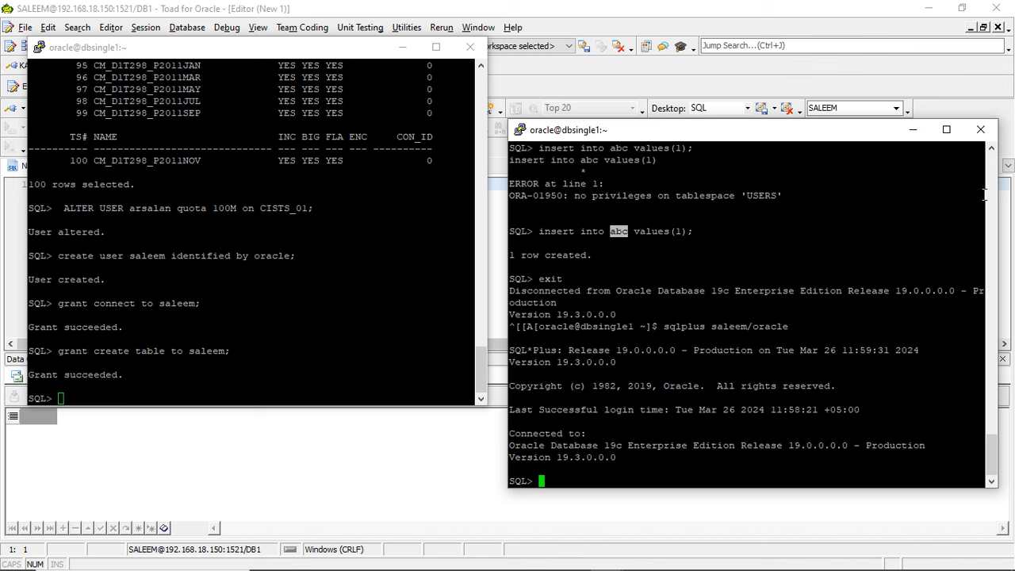
- Reuse the earlier create table abc (id number); statement to create the table in the second user's schema
scroll(989, 198, up, 5)
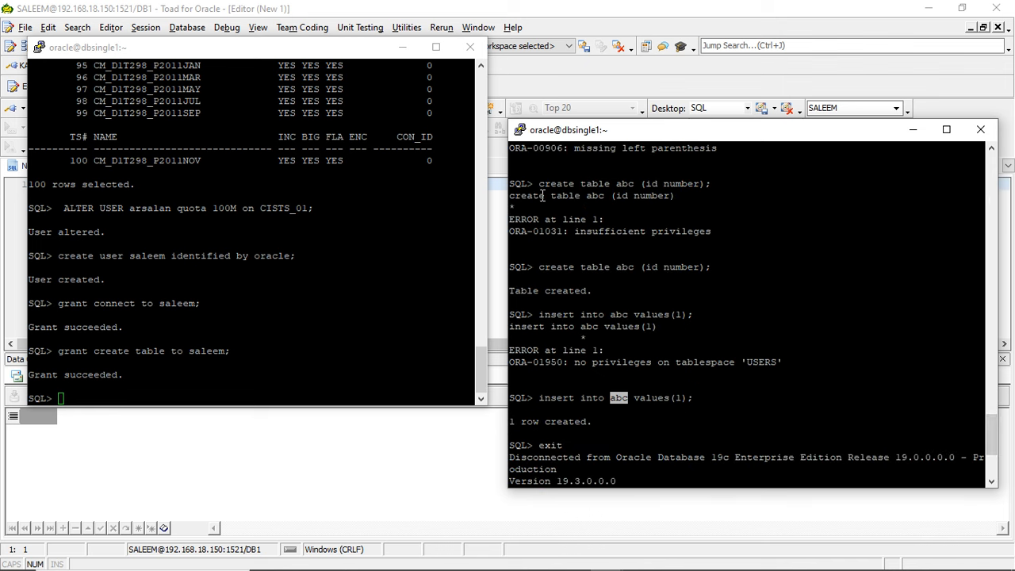
drag(540, 184, 709, 185)
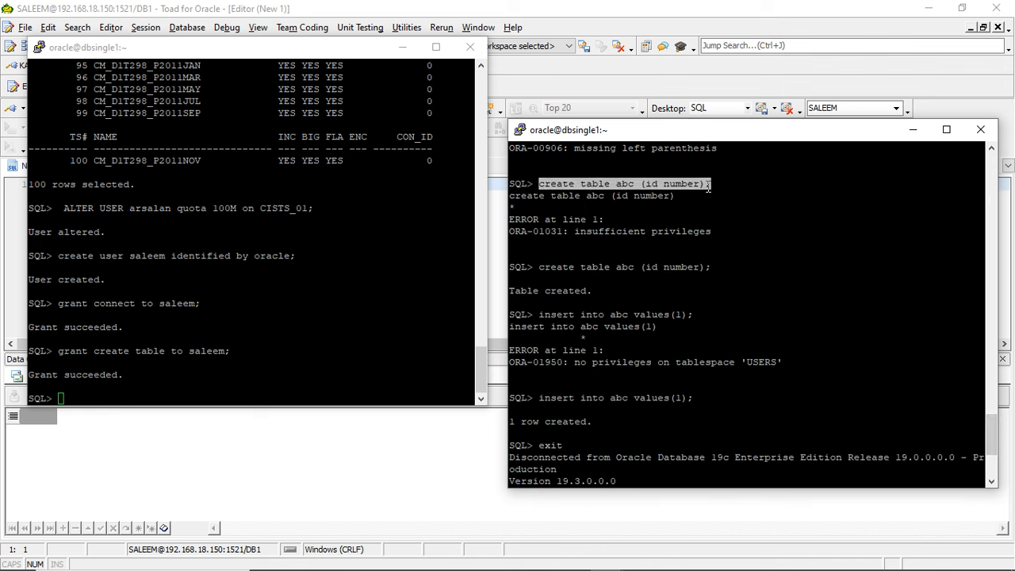
right_click(709, 185)
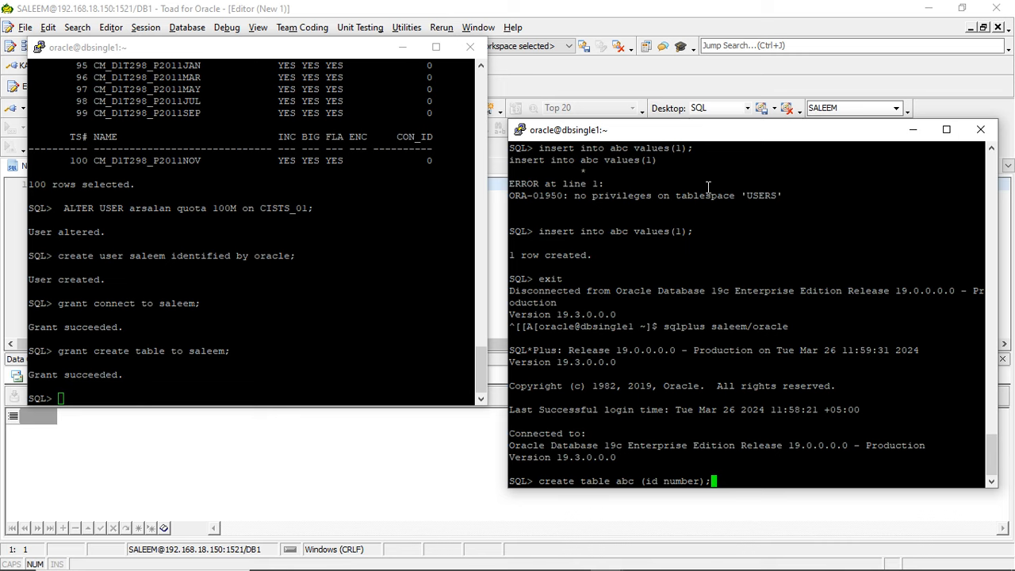
key(Return)
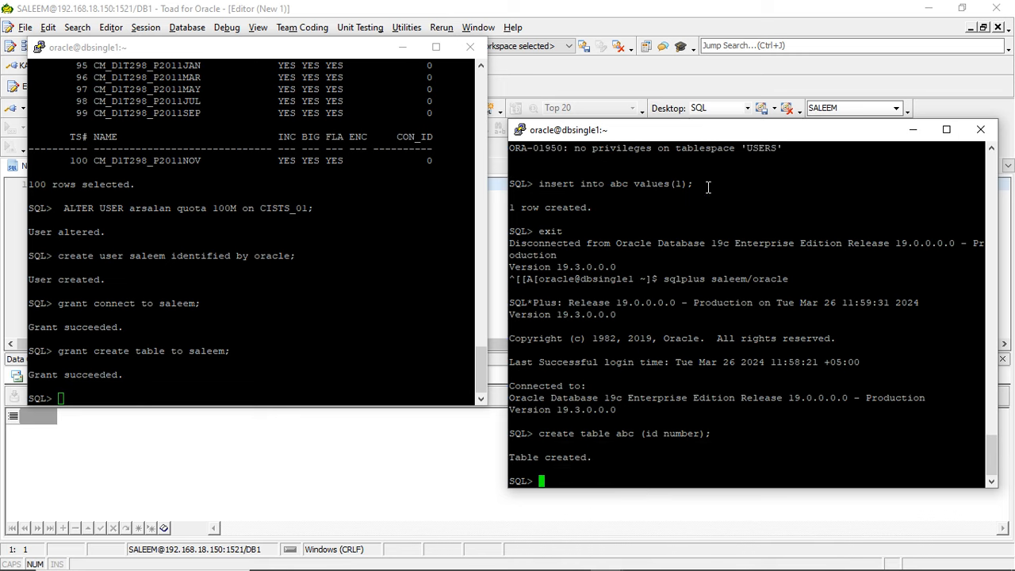
- In Toad's first DB1 session, change the owner filter of the dba_tables query to the second user and run it
click(438, 464)
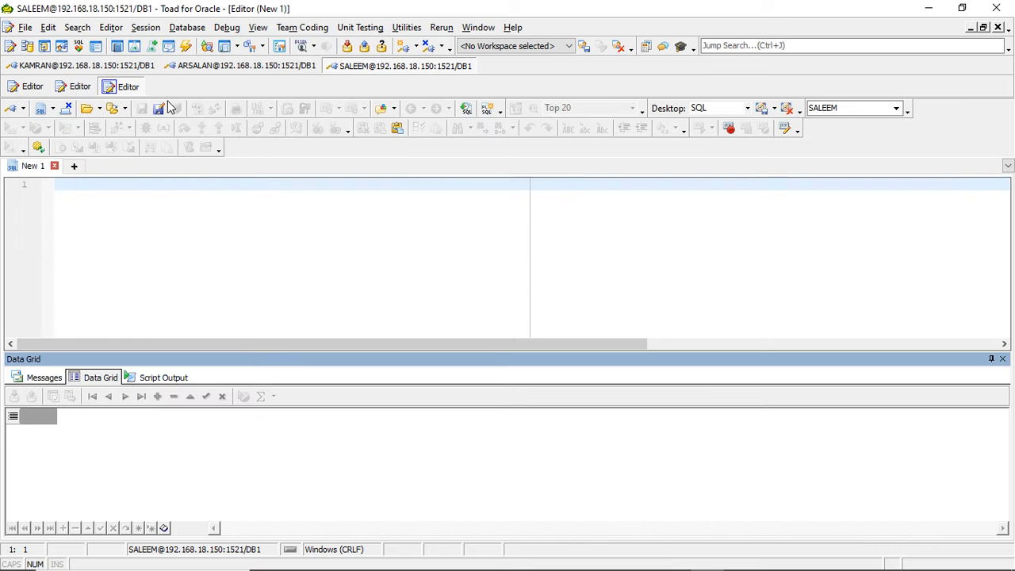
click(110, 66)
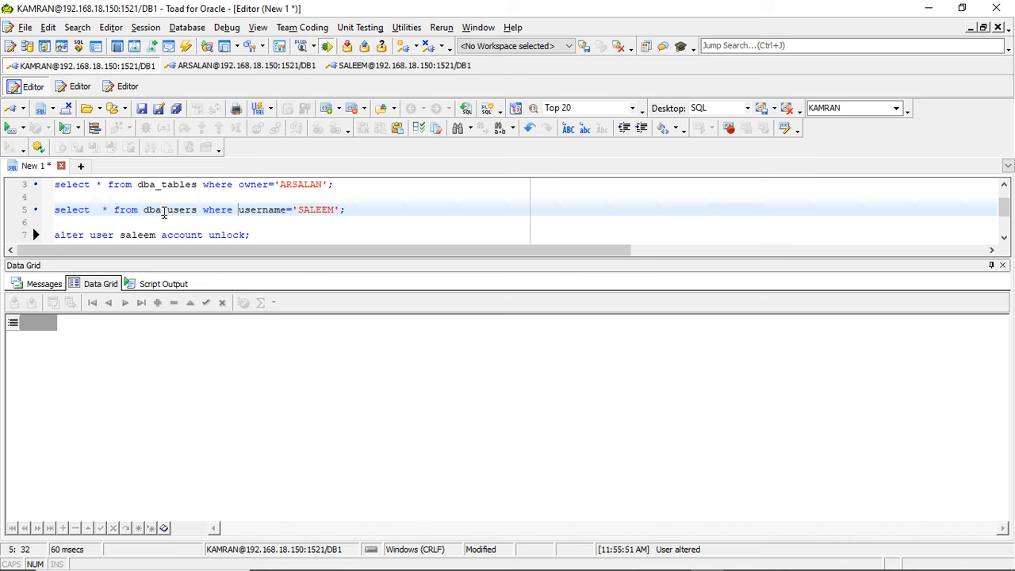
click(154, 184)
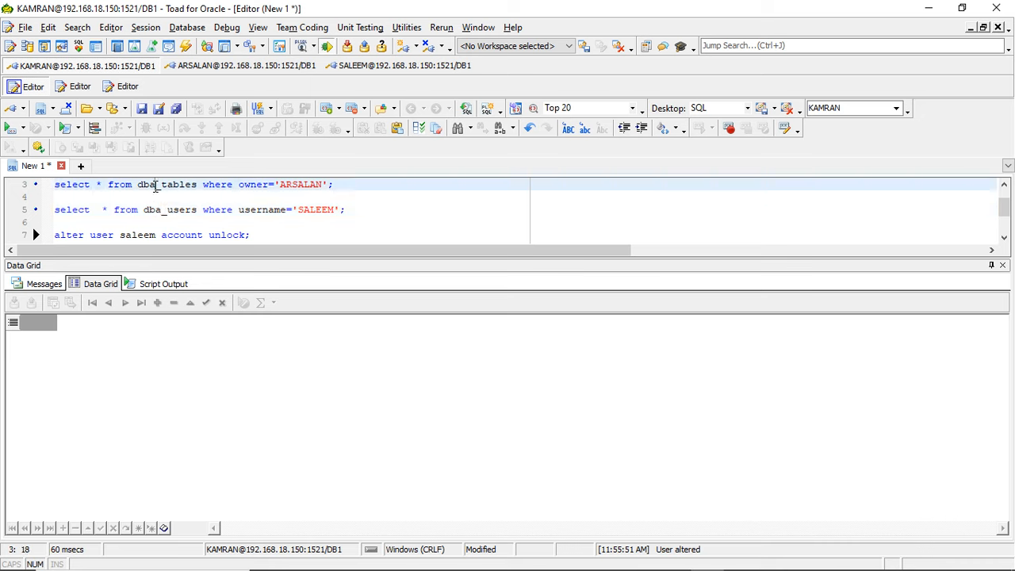
double_click(300, 184)
text(SALEEM)
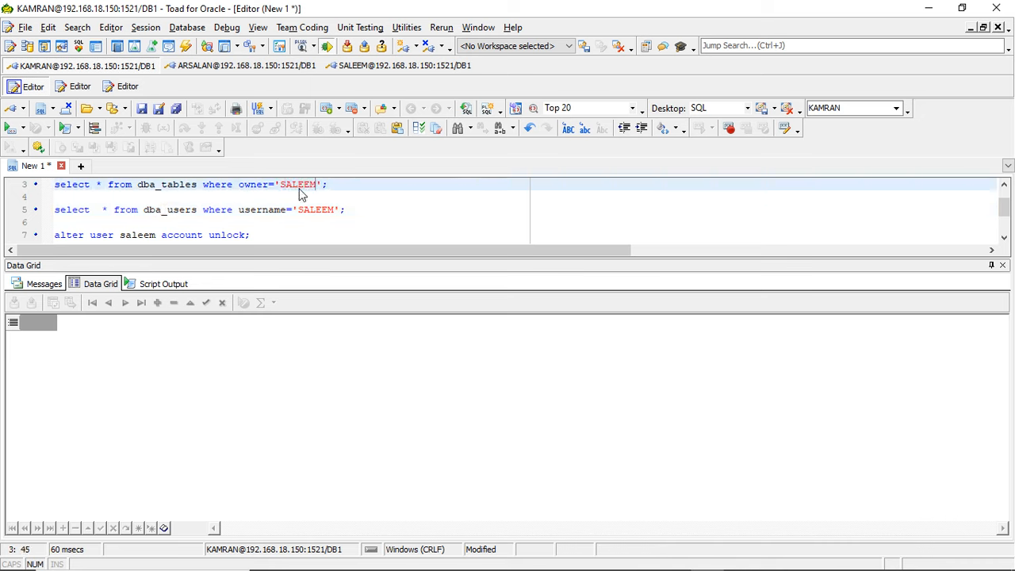
click(9, 129)
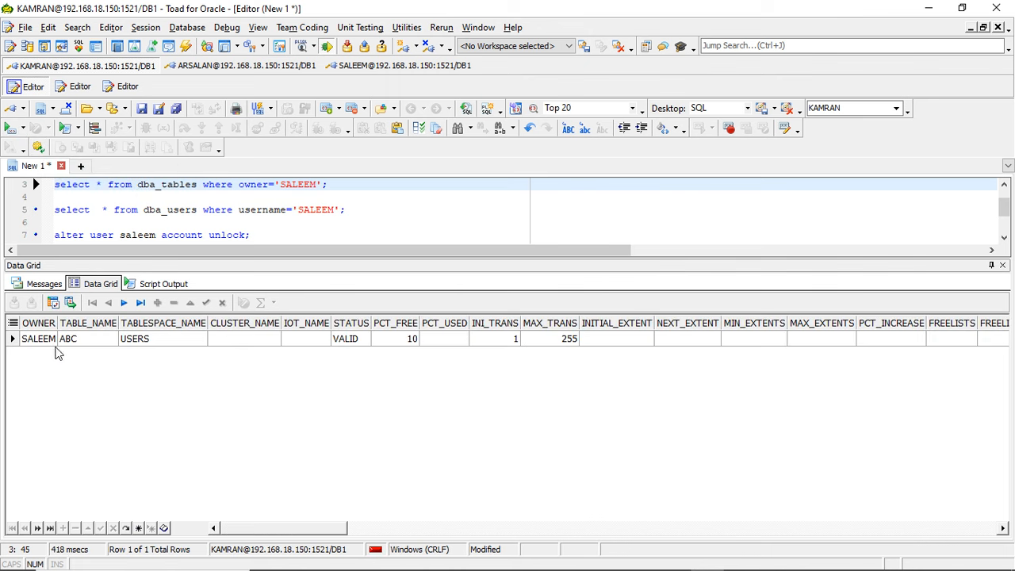
- Check which tablespace holds the second user's table ABC in the query result, and enlarge the SQL editor area
click(86, 348)
click(139, 343)
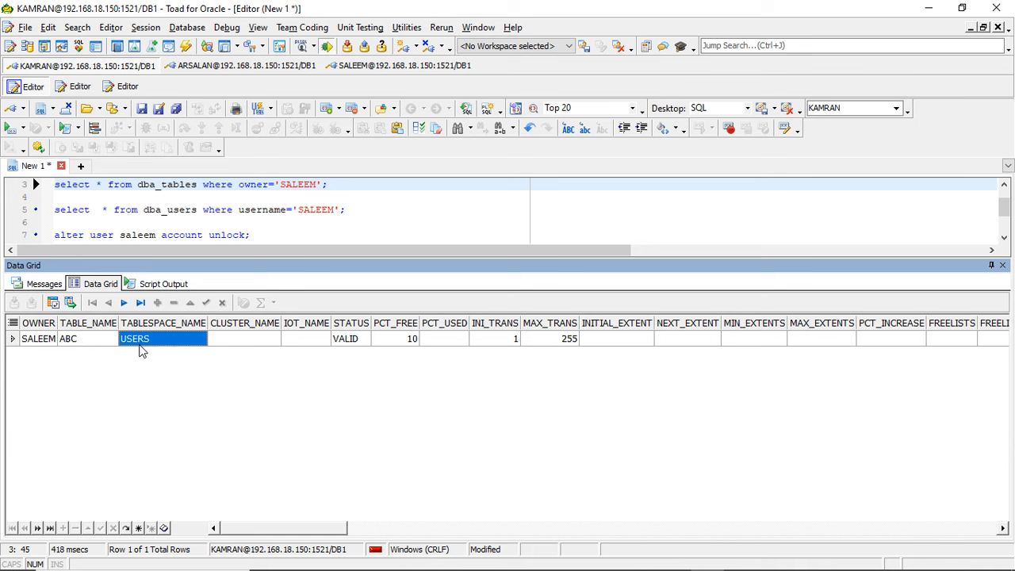
mouse_move(533, 569)
drag(491, 256, 492, 315)
click(338, 272)
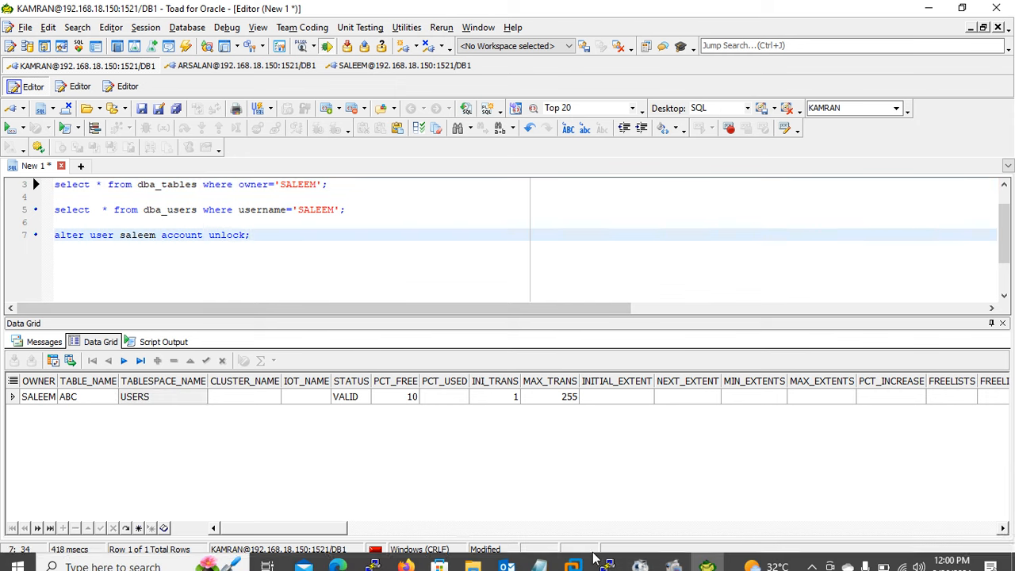
- Bring up both PuTTY windows and switch to the one with the administrator's SQL*Plus session
click(605, 563)
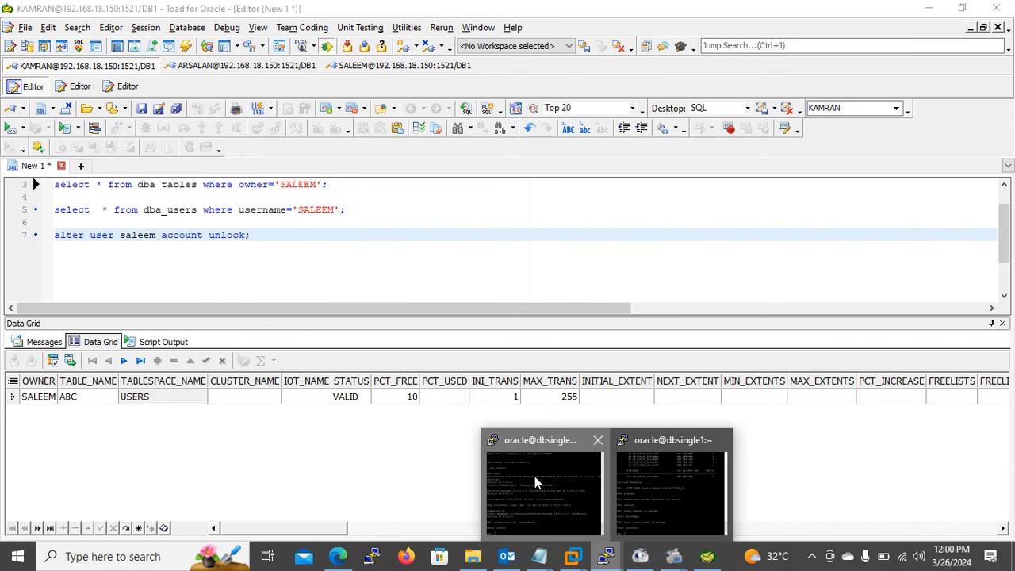
click(535, 476)
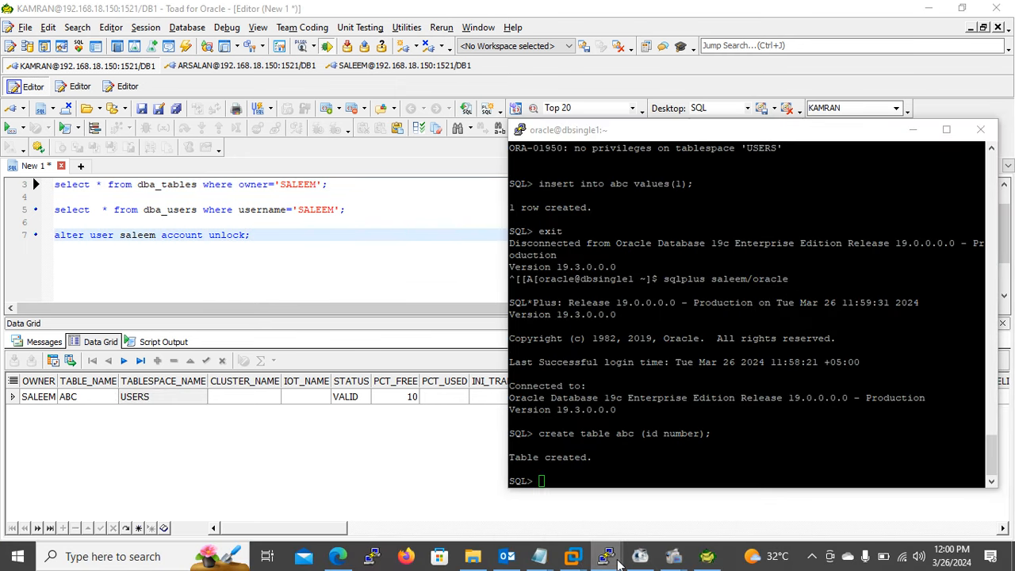
click(618, 562)
click(701, 491)
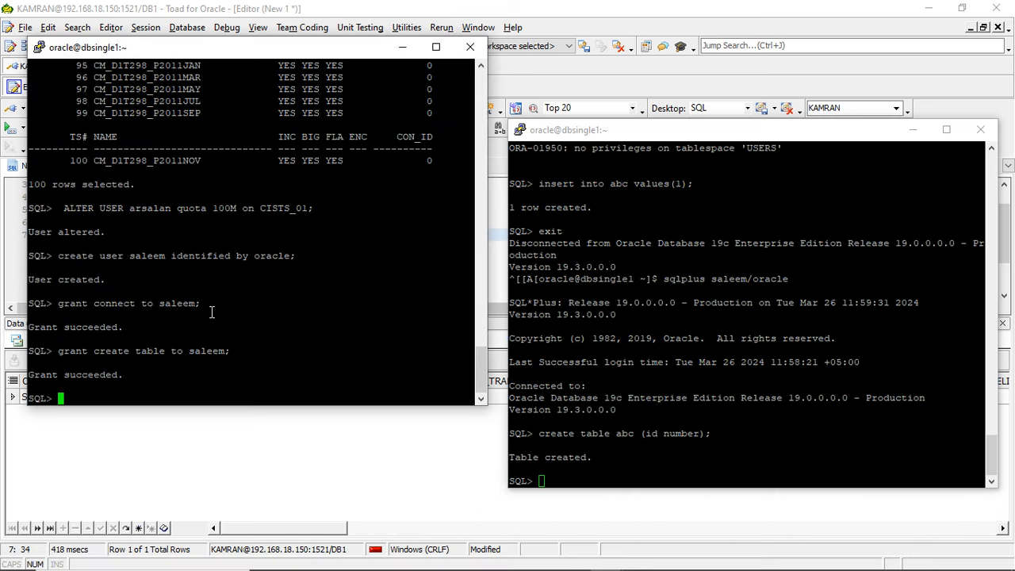
- Try to set the database default tablespace with alter database defualt tablespace CISTS_02; taking the tablespace name from the earlier v$tablespace listing
text(alter database def)
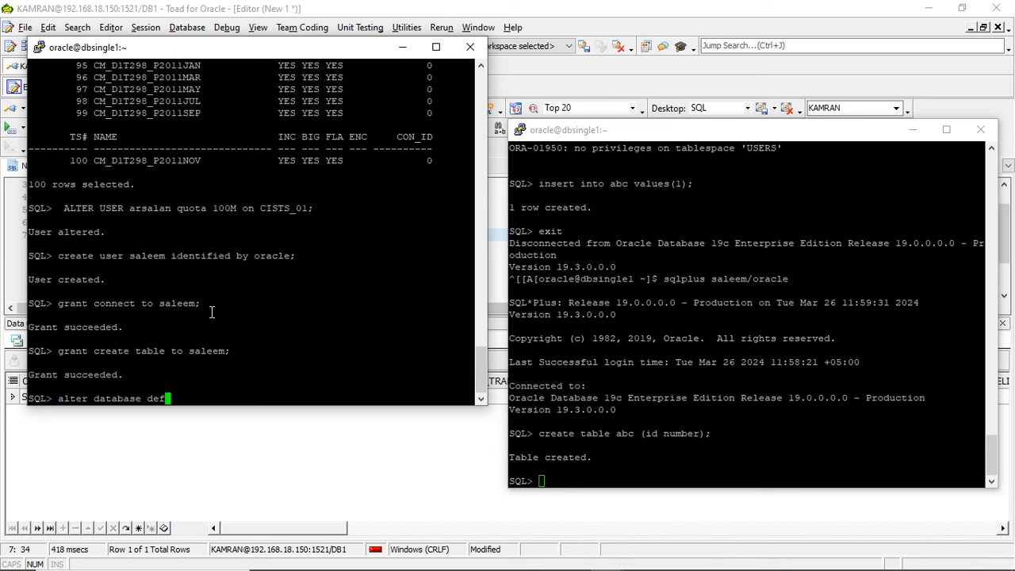
text(ualt tablespace)
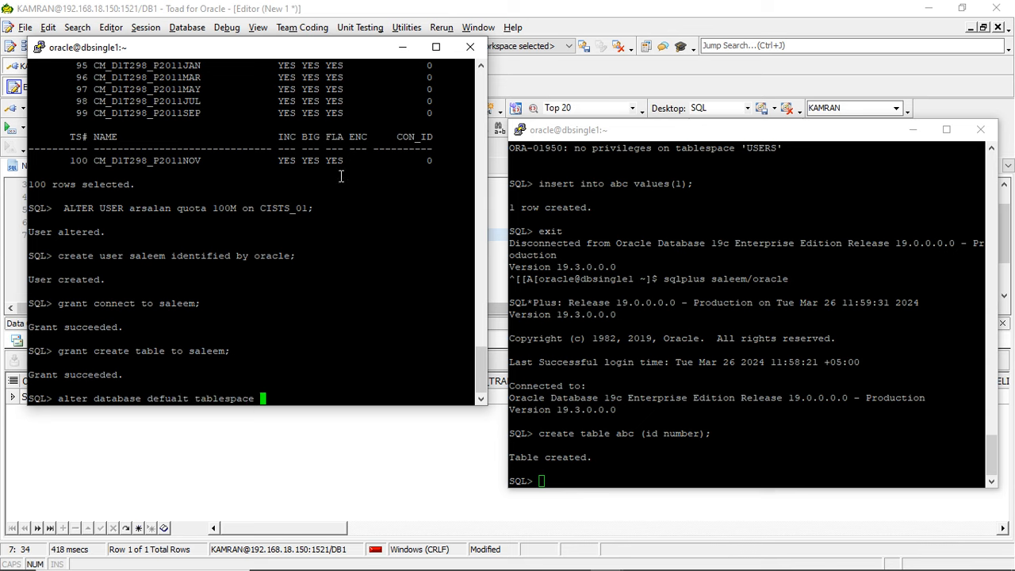
scroll(486, 92, up, 9)
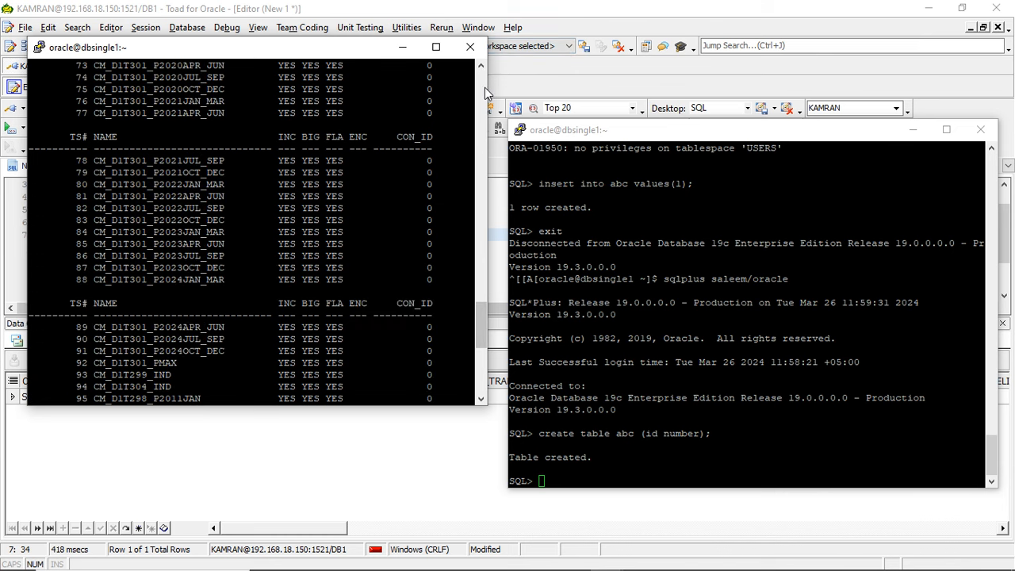
scroll(486, 92, up, 20)
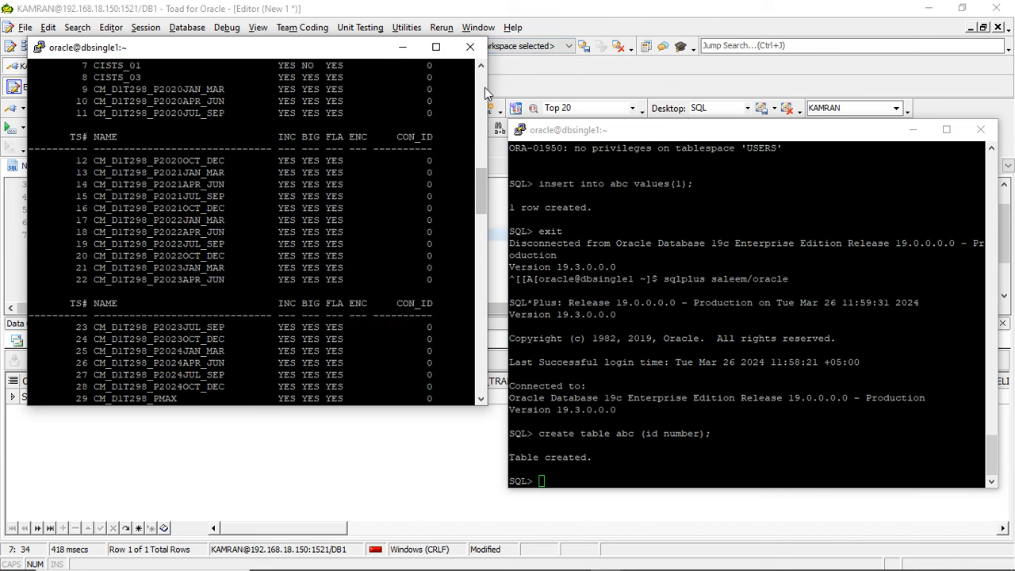
scroll(486, 92, up, 5)
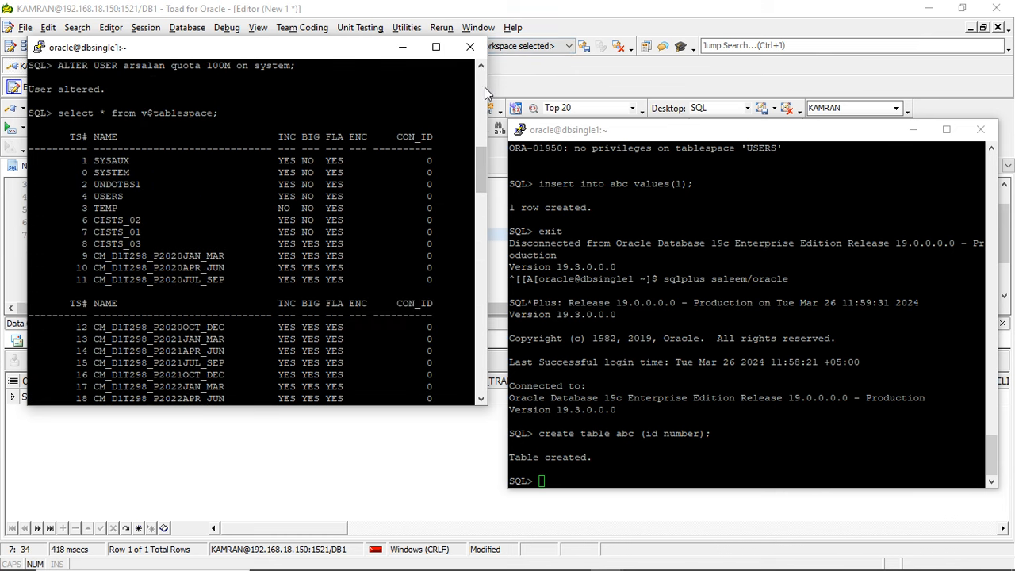
double_click(130, 220)
right_click(131, 220)
text(;)
key(Return)
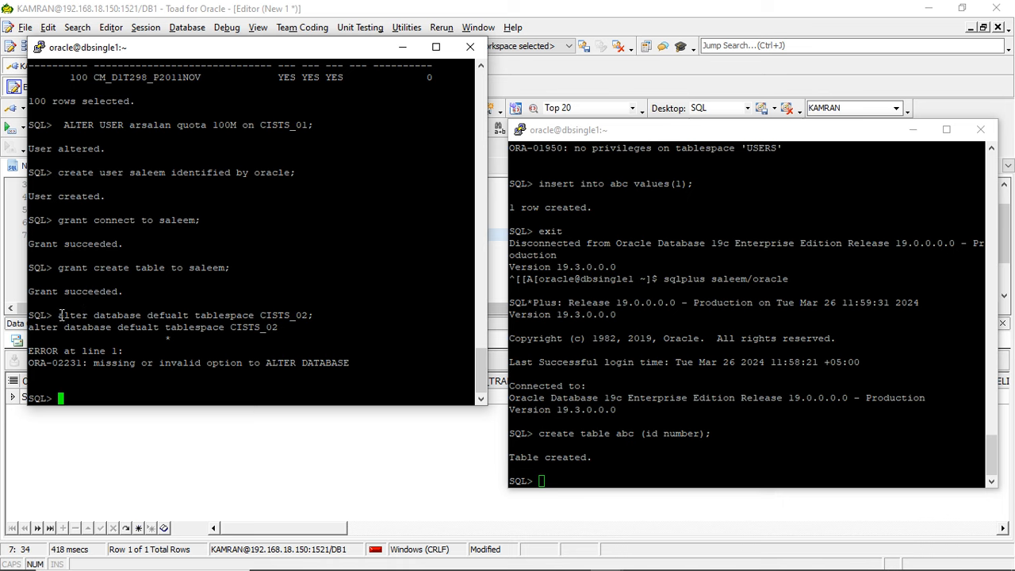
- Reuse the statement with the spelling corrected: alter database default tablespace CISTS_02;
drag(58, 315, 166, 315)
right_click(165, 317)
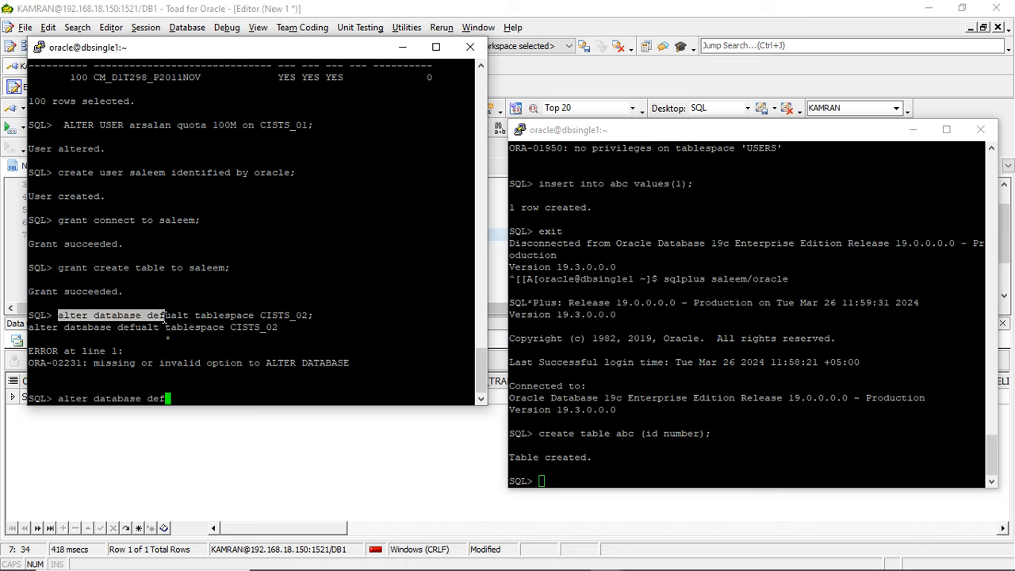
text(ault)
drag(195, 315, 314, 317)
right_click(314, 318)
key(Return)
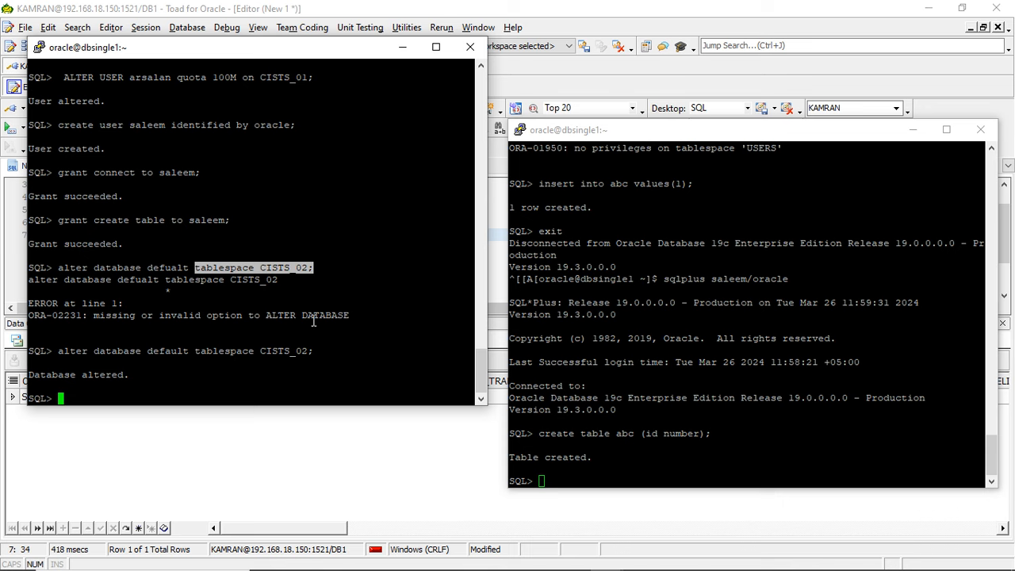
- Try to create a third user with create user ... identified and the account password, without the by keyword
text(creat)
key(BackSpace)
text(e user ir)
key(BackSpace)
key(BackSpace)
click(313, 319)
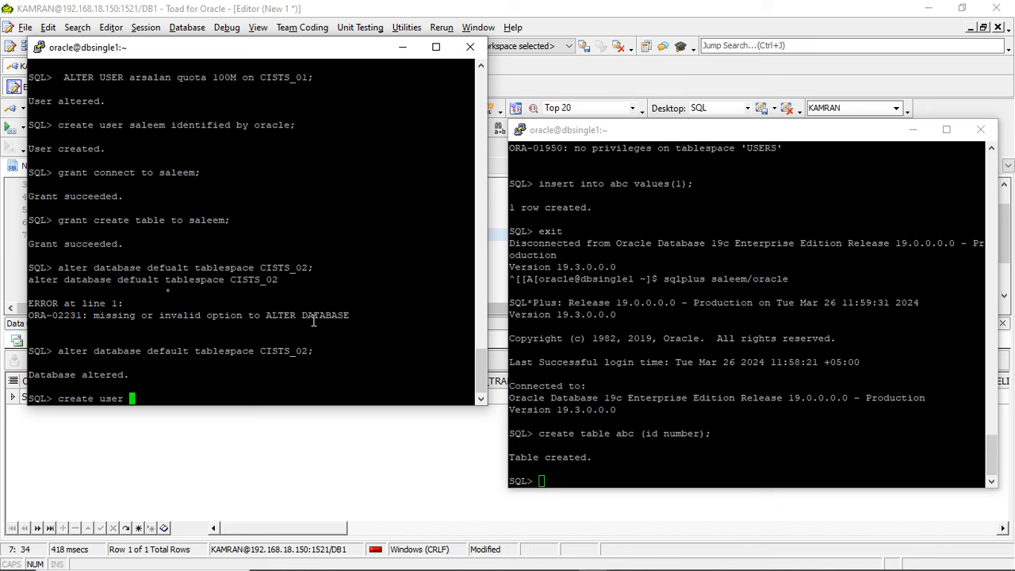
text(b)
text(ux)
text(h)
key(BackSpace)
key(BackSpace)
text(x )
text(identif)
text(fe)
key(BackSpace)
key(BackSpace)
text(ed )
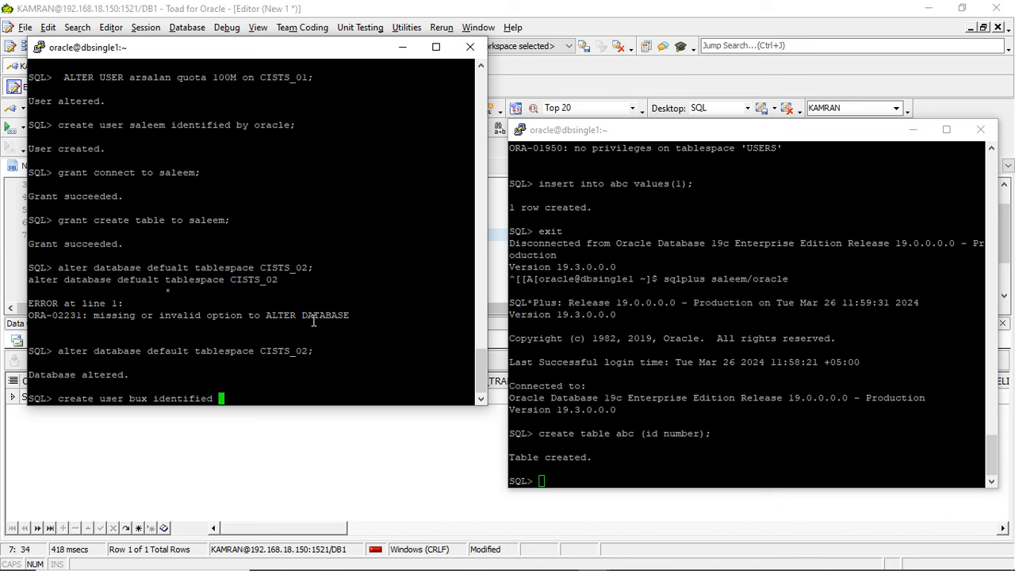
key(Return)
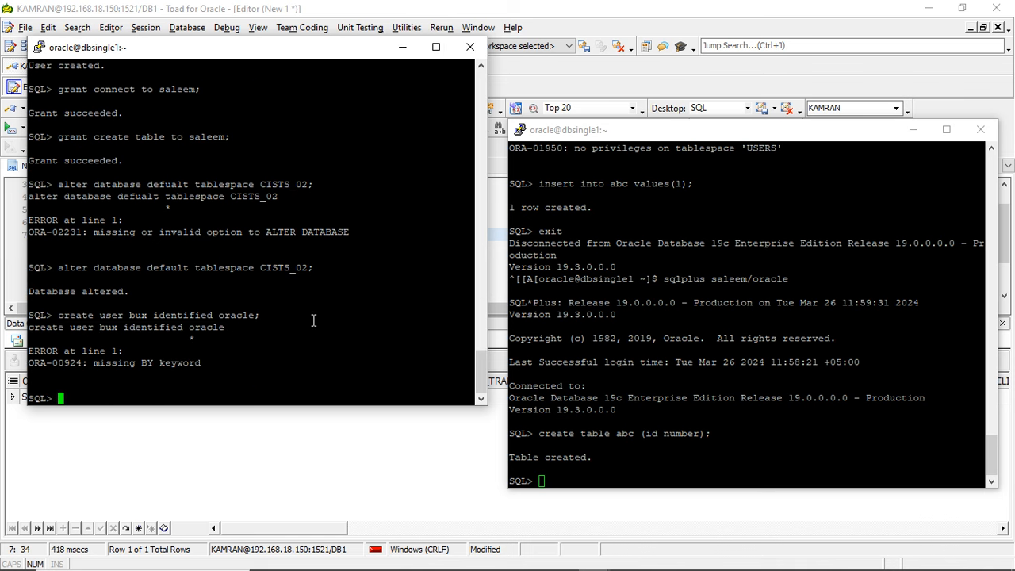
- Reuse the create user statement for the third user, adding the by keyword before the account password
drag(58, 315, 211, 318)
right_click(211, 317)
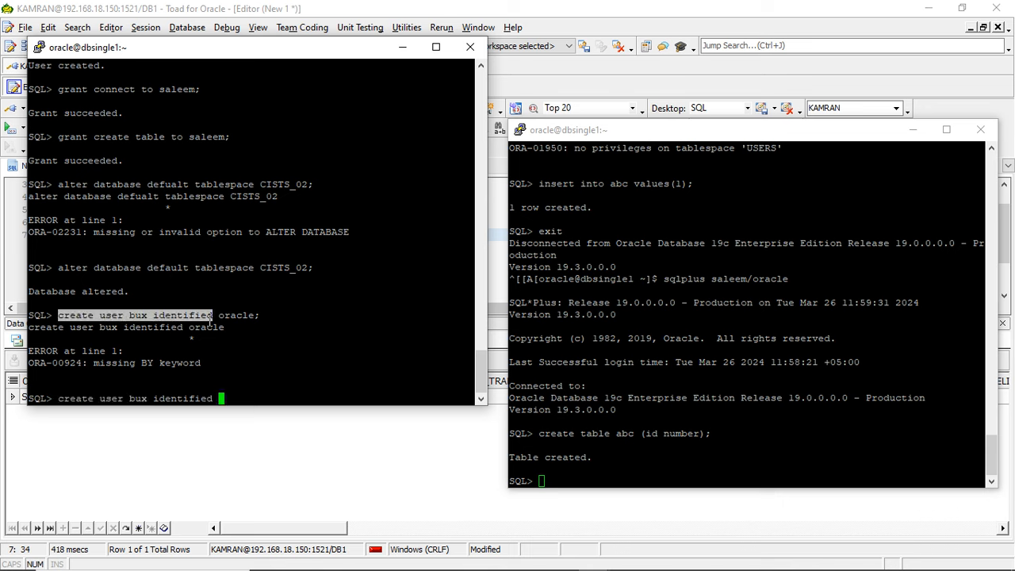
key(Return)
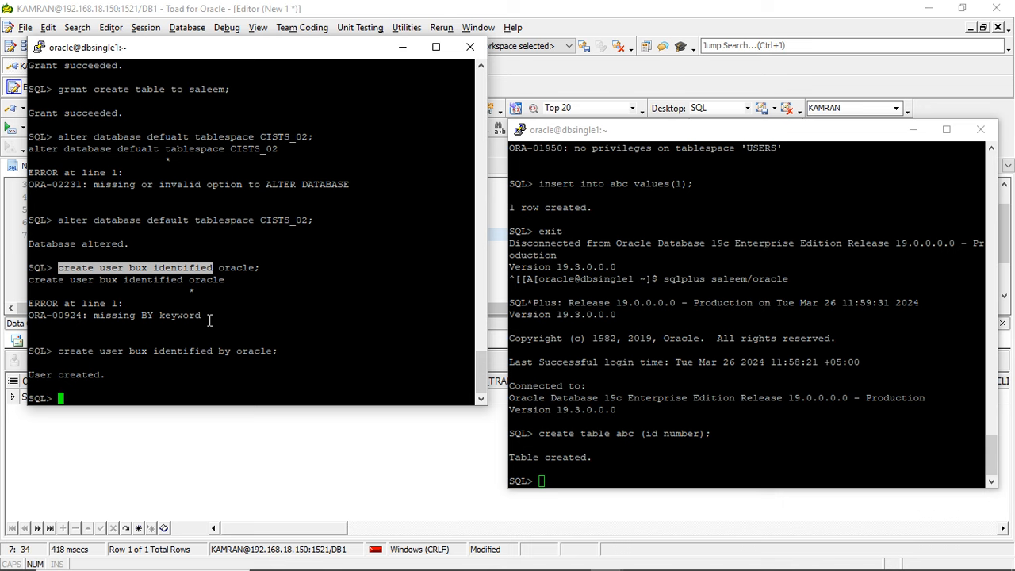
- Grant the connect and create table privileges to the third user in a single grant statement
text(gratn)
key(BackSpace)
key(BackSpace)
key(BackSpace)
text(conn)
key(BackSpace)
key(BackSpace)
key(BackSpace)
key(BackSpace)
text(nt connect ,cre)
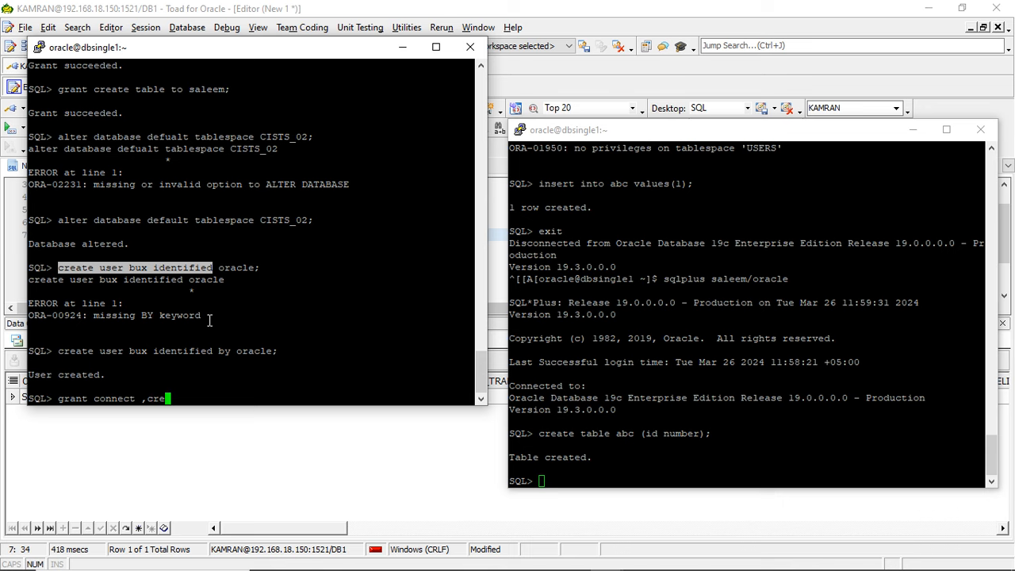
text(ate table to bux;)
key(Return)
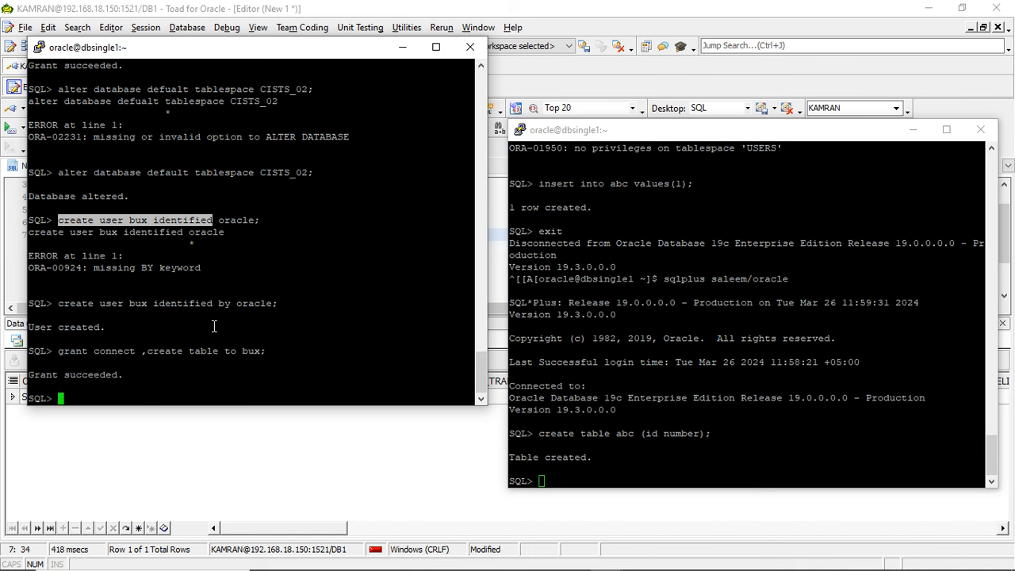
- Switch to the second user's PuTTY window and exit its SQL*Plus session
click(693, 308)
text(exit)
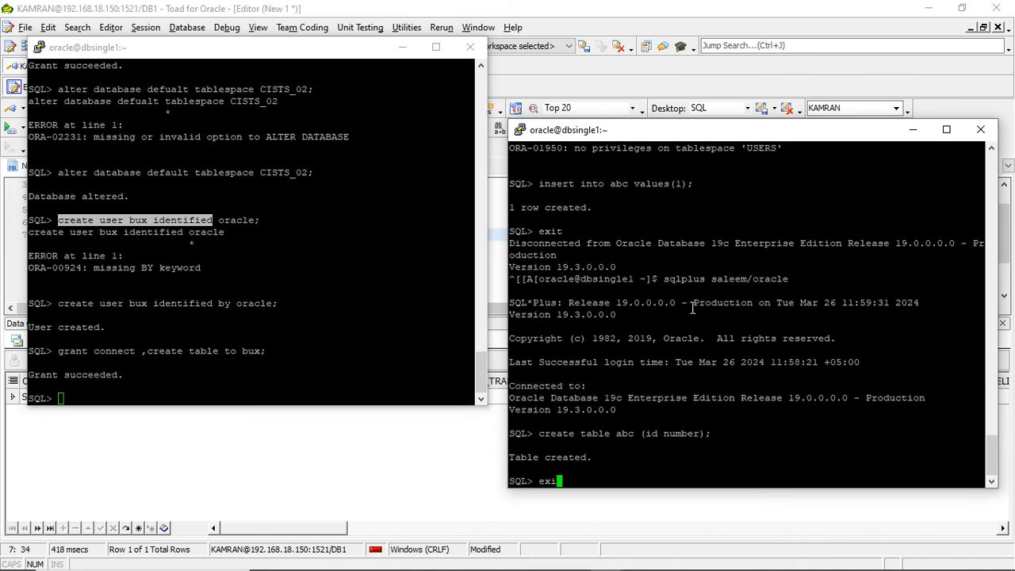
key(Return)
- Log in to SQL*Plus as the third user by reusing the previous sqlplus command with only the username replaced
key(Up)
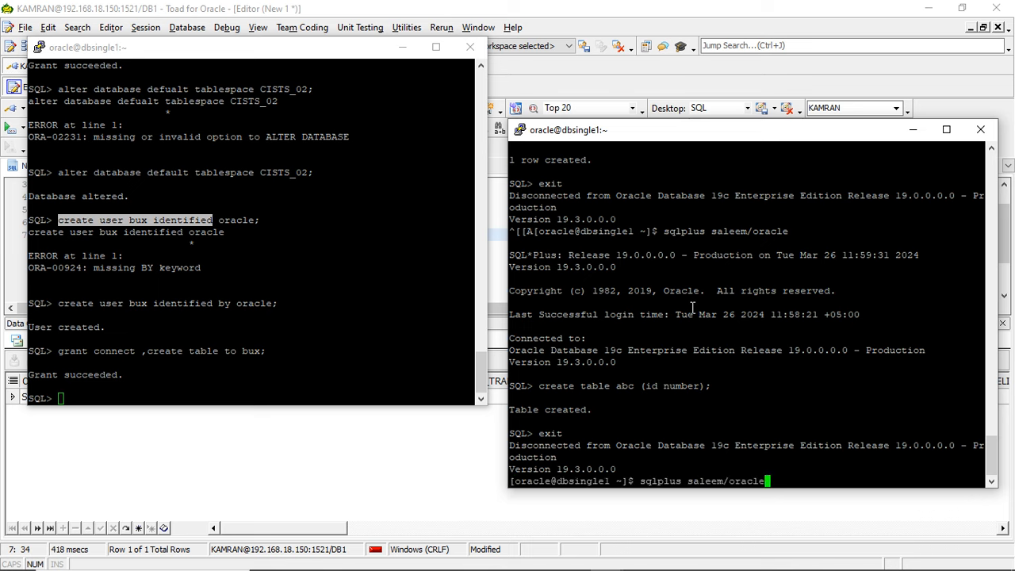
key(Left)
key(Left)
key(Left)
key(Left)
key(Left)
key(Left)
key(Left)
key(BackSpace)
key(BackSpace)
key(BackSpace)
key(BackSpace)
key(BackSpace)
key(BackSpace)
text(bux)
key(Return)
- Create a table in the third user's schema with create table xyz(id number);
text(cr)
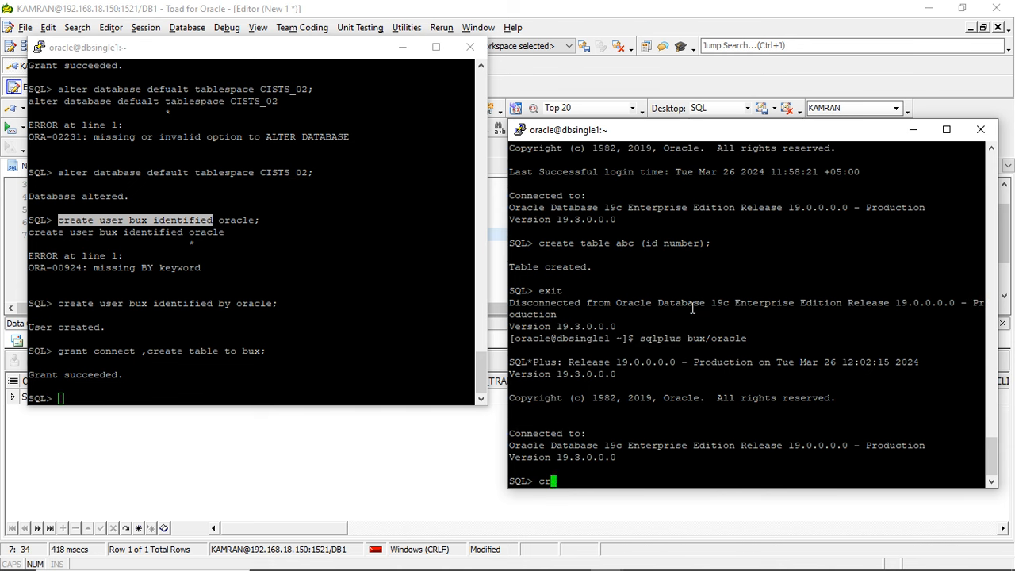
text(eate table ab)
key(BackSpace)
key(BackSpace)
text(xy)
text(x)
key(BackSpace)
key(BackSpace)
text(yz)
key(BackSpace)
text(()
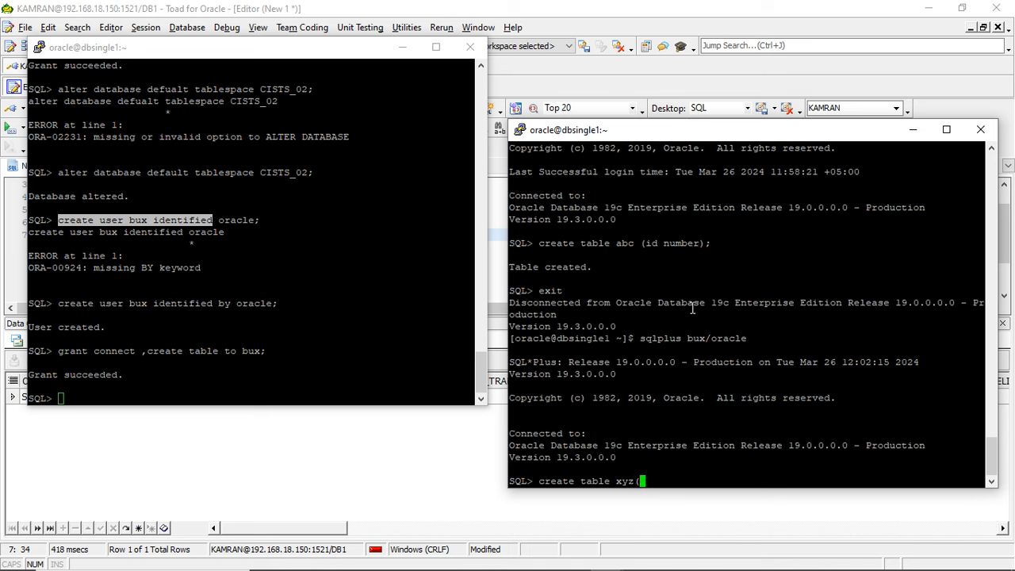
text(id number);)
key(Return)
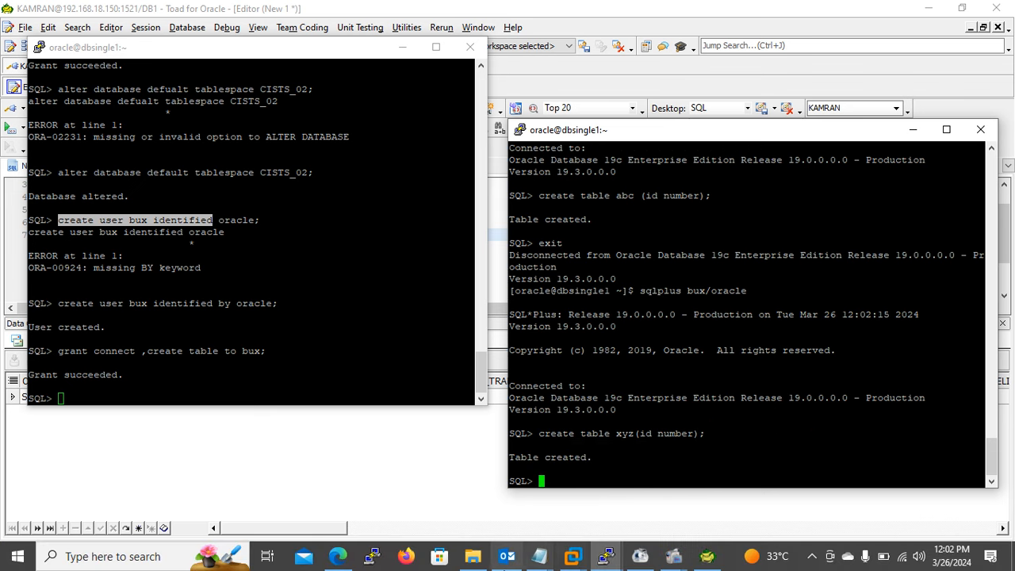
- Switch to Toad, change the owner filter of the dba_tables query to the third user in capitals, and run it
click(400, 502)
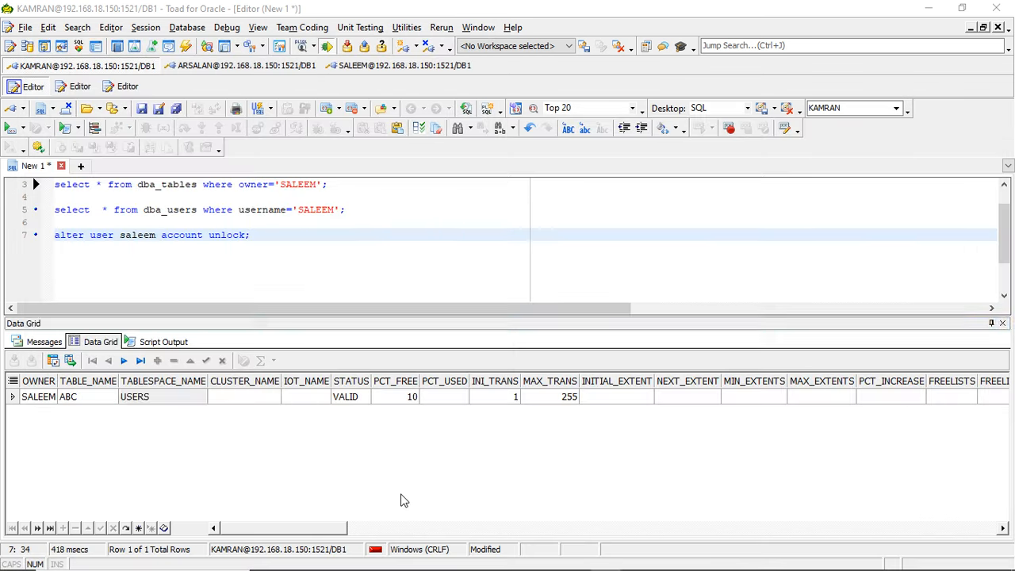
click(268, 225)
double_click(313, 209)
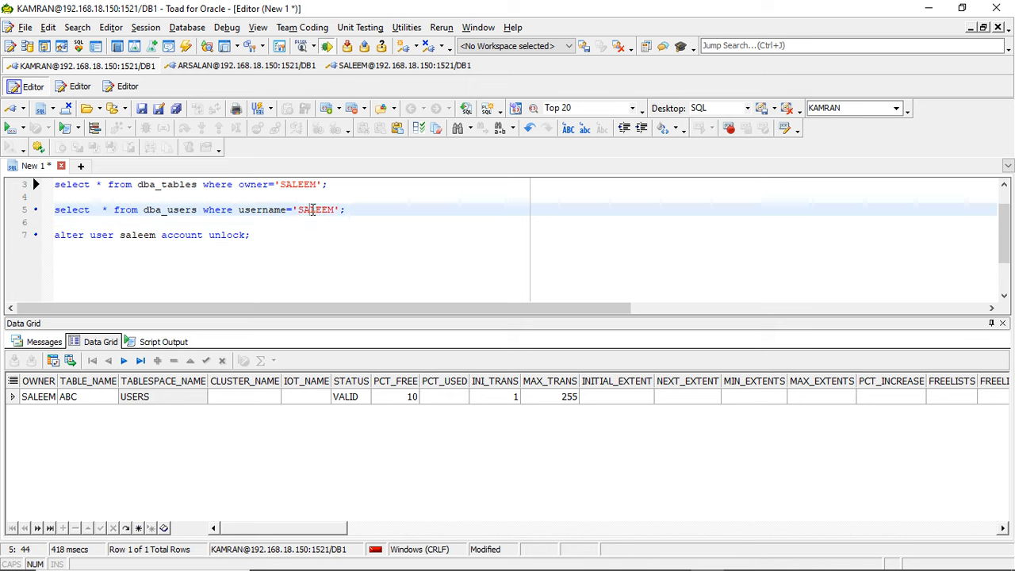
double_click(297, 184)
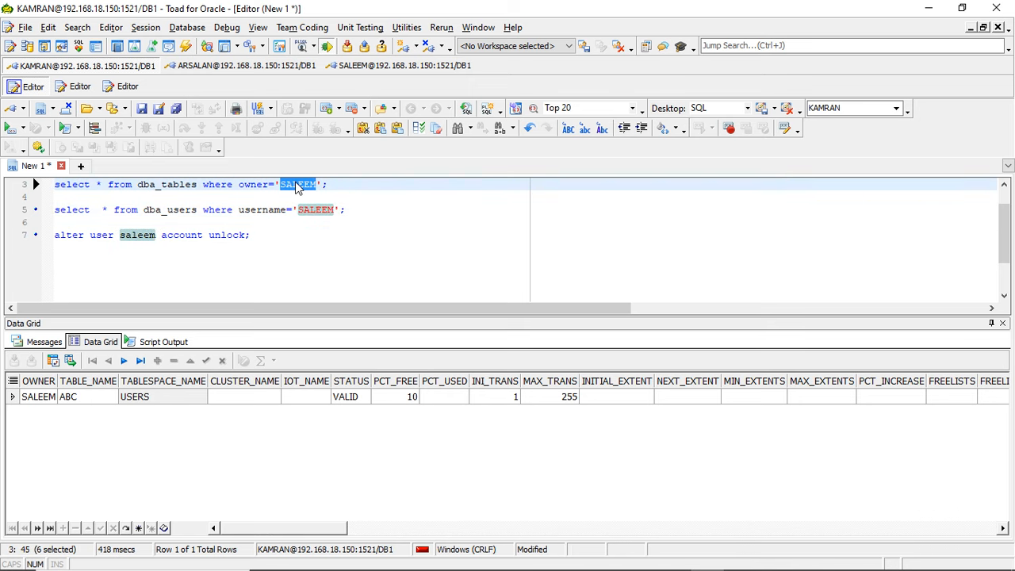
text(BUX)
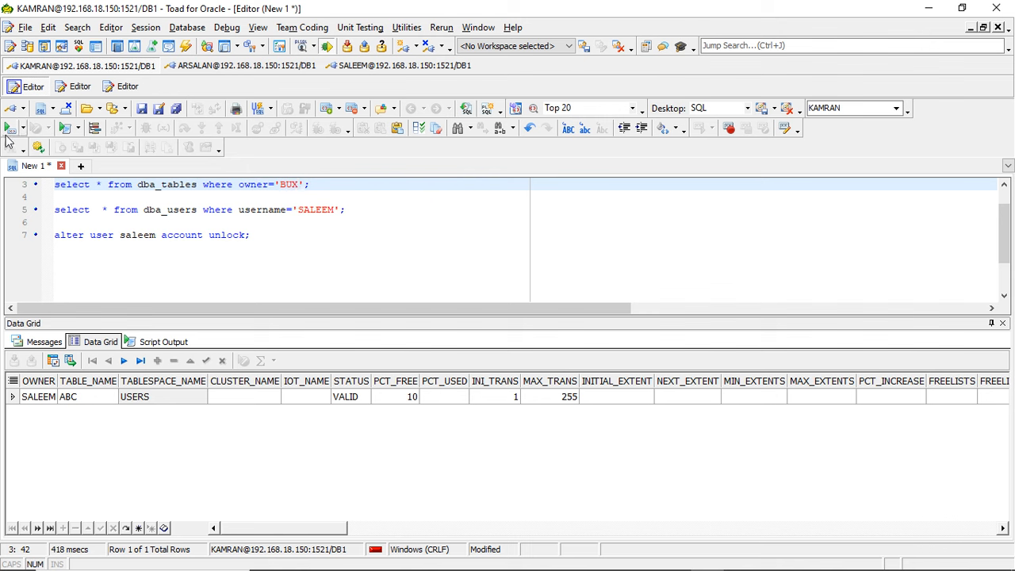
click(10, 129)
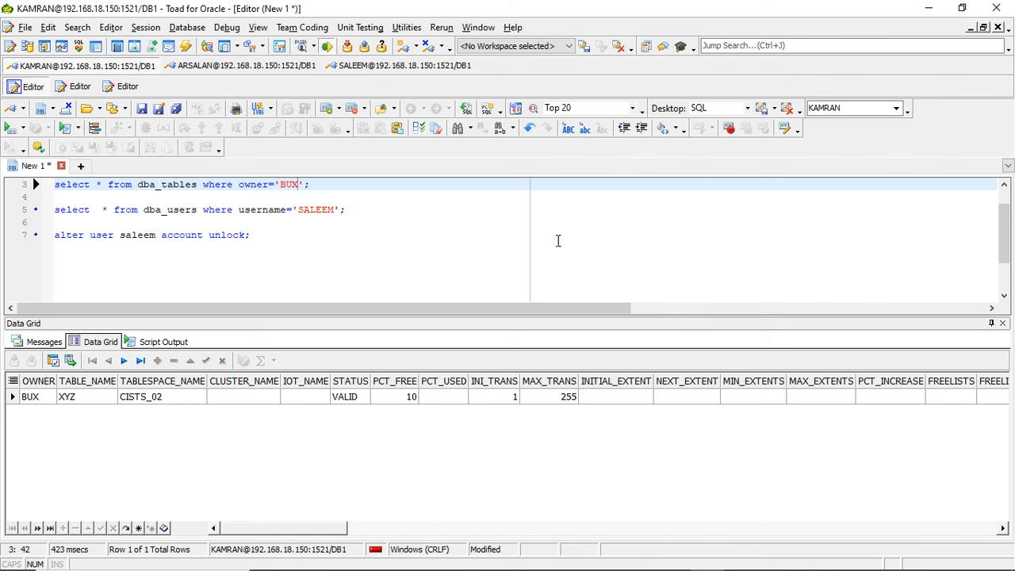
- Minimize Toad and try to add a row in the third user's SQL*Plus session with insert into xyz values (1);
click(928, 7)
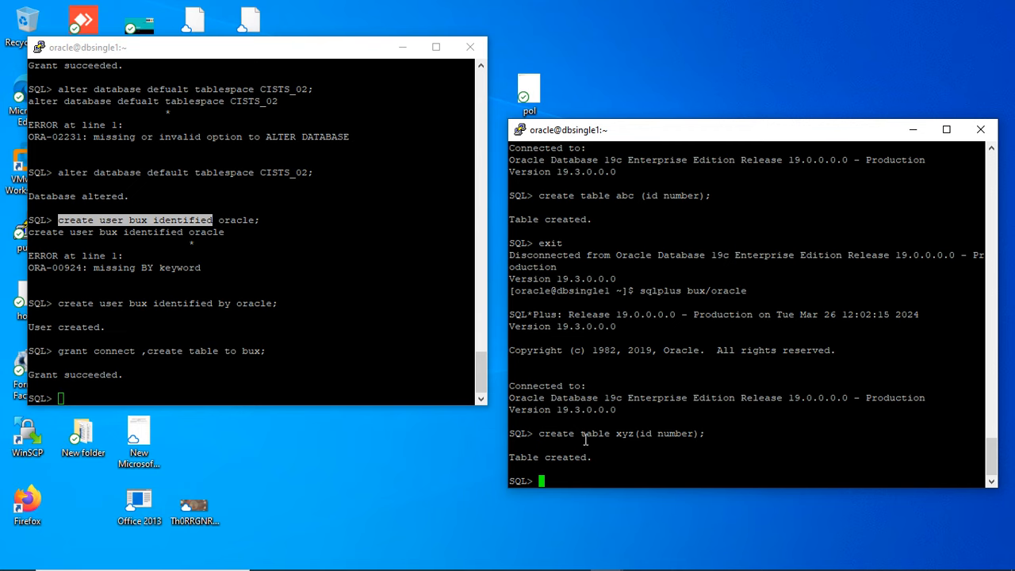
text(iins)
key(BackSpace)
key(BackSpace)
key(BackSpace)
text(nsert into)
double_click(625, 435)
right_click(627, 436)
text(value)
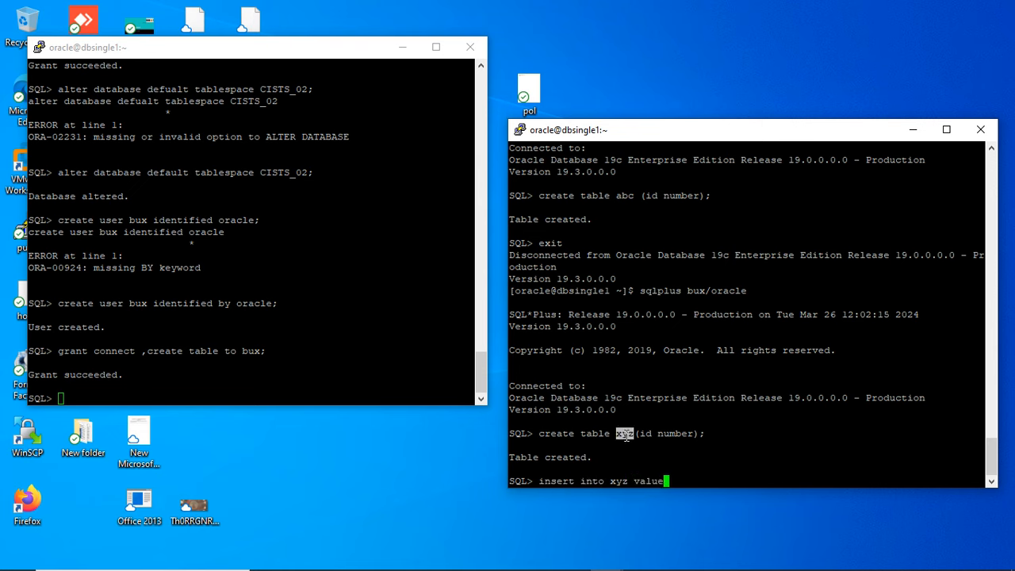
text(s (1);)
key(Return)
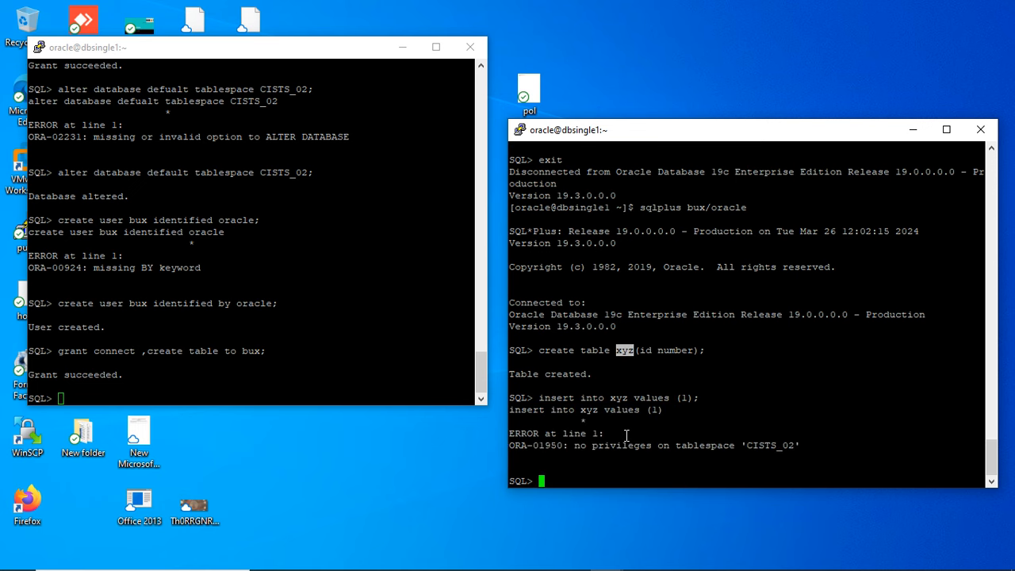
- Give the third user a 100M quota on tablespace CISTS_02 with an alter user statement in the administrator's SQL*Plus session
click(309, 362)
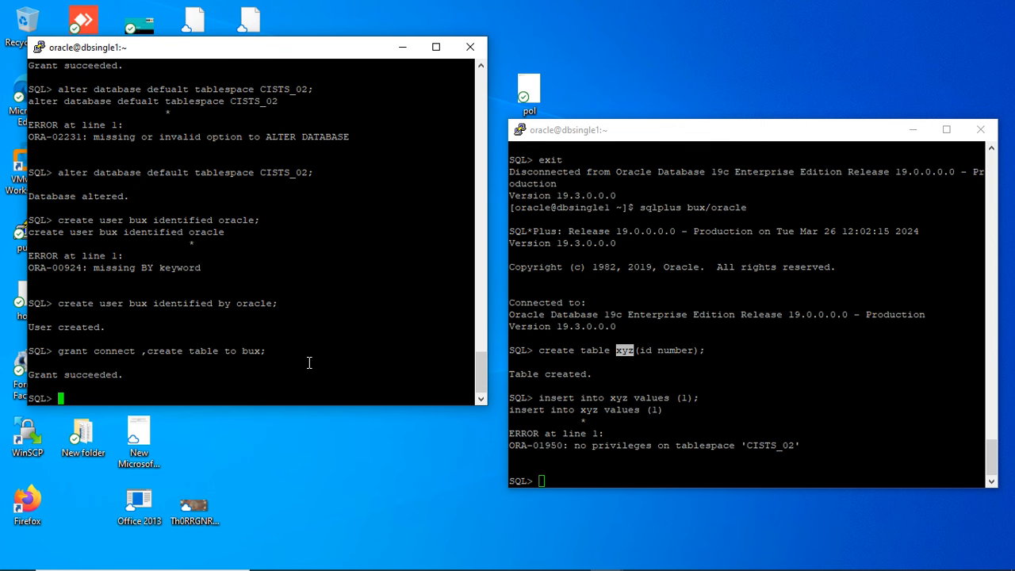
scroll(477, 117, up, 10)
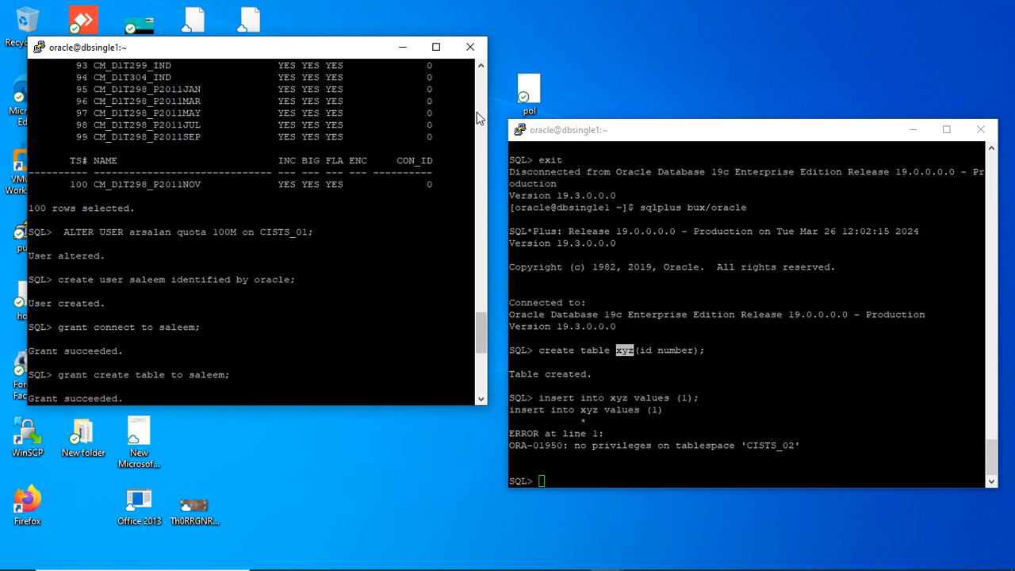
text(alter ser)
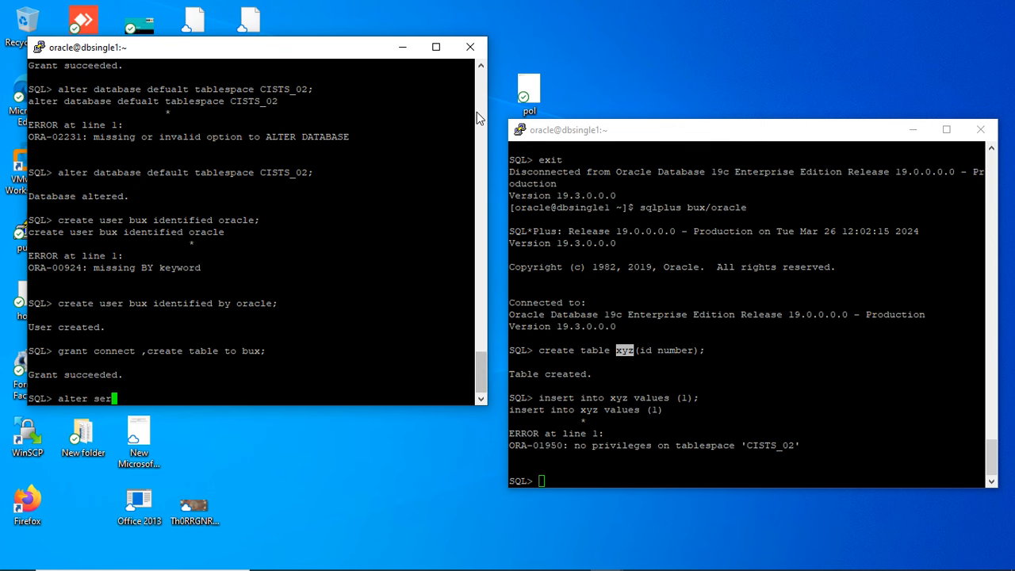
key(BackSpace)
key(BackSpace)
key(BackSpace)
text(user bux quo)
key(BackSpace)
key(BackSpace)
key(BackSpace)
text(quota 100)
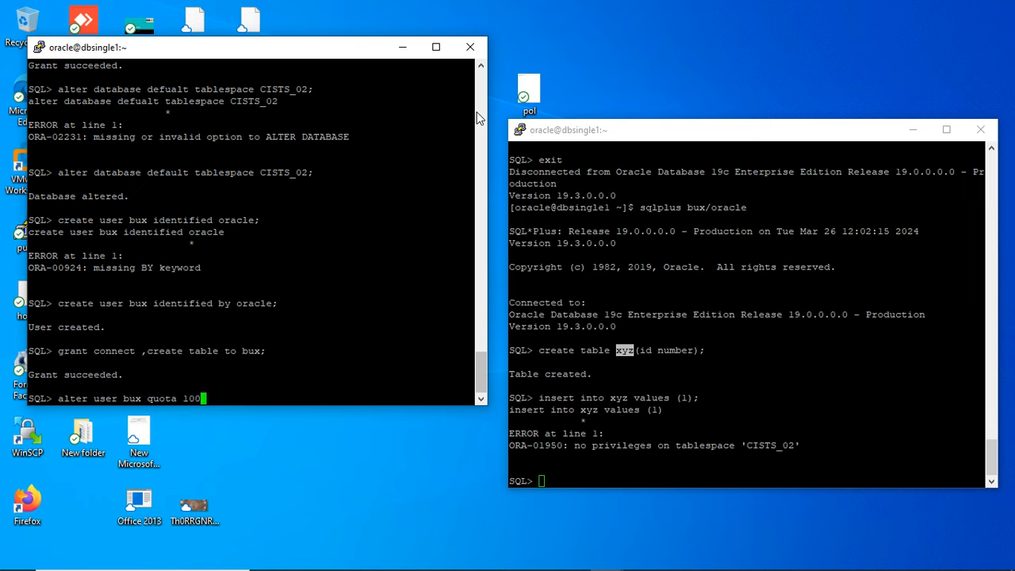
text(M on)
scroll(481, 109, up, 10)
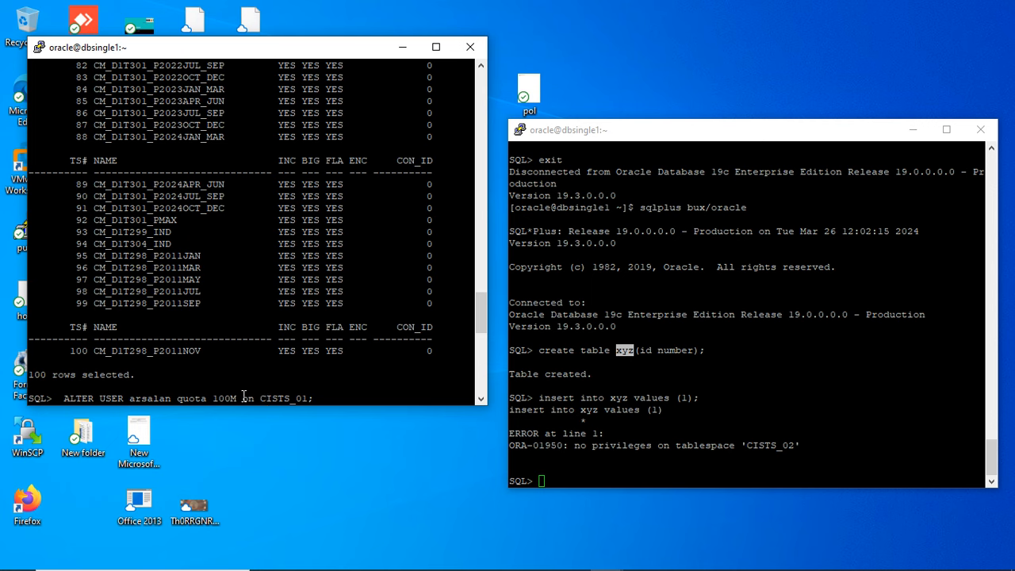
drag(242, 397, 314, 397)
key(super+c)
scroll(484, 372, down, 5)
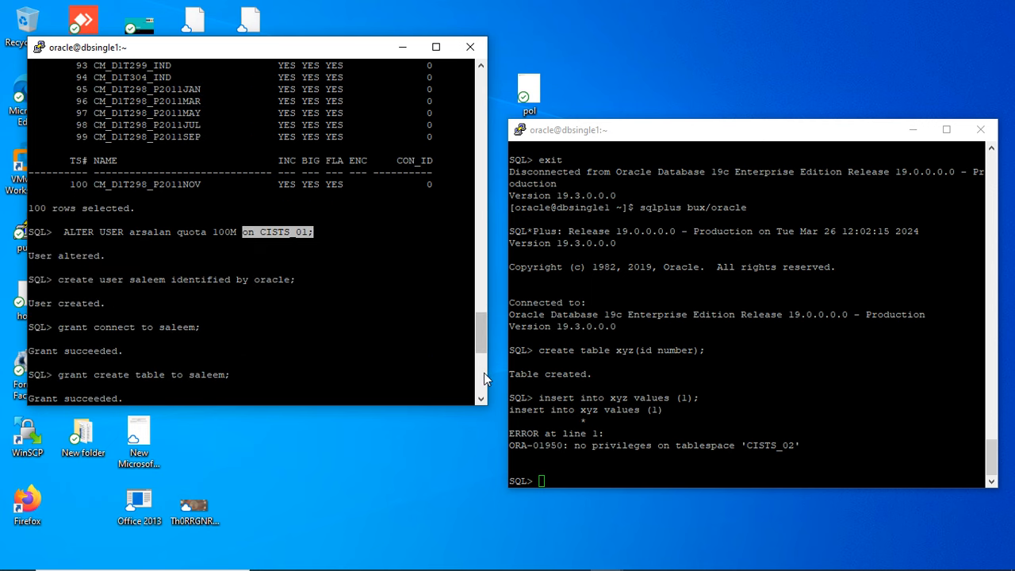
drag(483, 335, 484, 379)
right_click(334, 359)
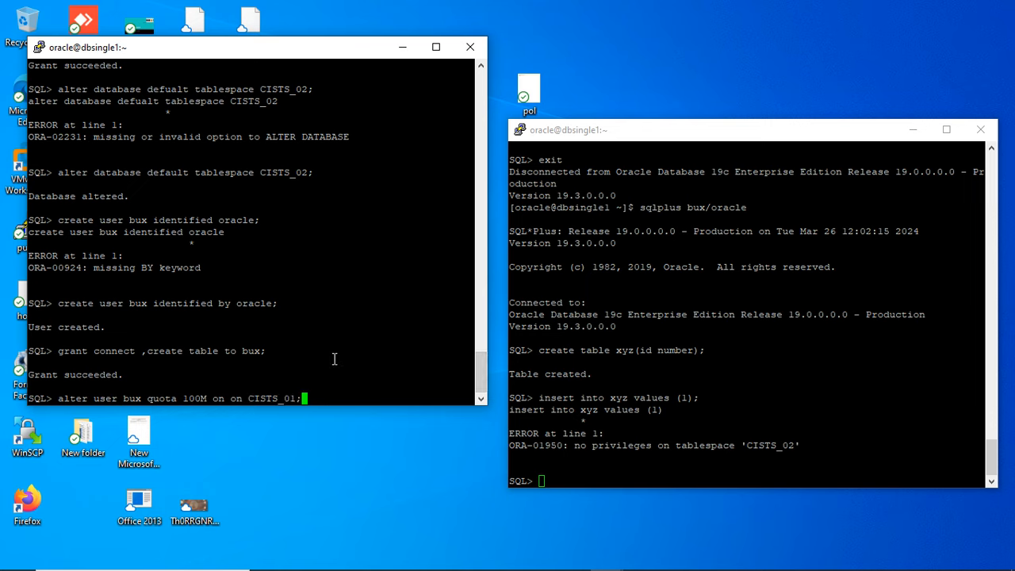
key(BackSpace)
key(BackSpace)
text(2;)
key(BackSpace)
key(BackSpace)
key(BackSpace)
key(BackSpace)
key(BackSpace)
key(BackSpace)
key(BackSpace)
key(BackSpace)
key(BackSpace)
key(BackSpace)
key(BackSpace)
key(BackSpace)
text(CISTS_02;)
key(Return)
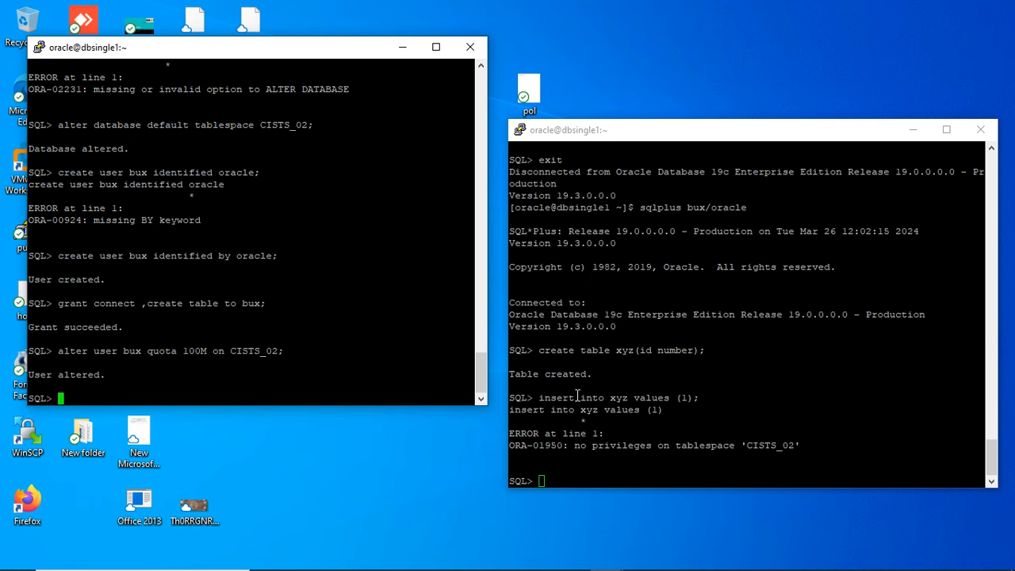
- Run insert into xyz values (1); again in the third user's SQL*Plus session by reusing the earlier statement
drag(541, 398, 698, 397)
right_click(695, 395)
key(Return)
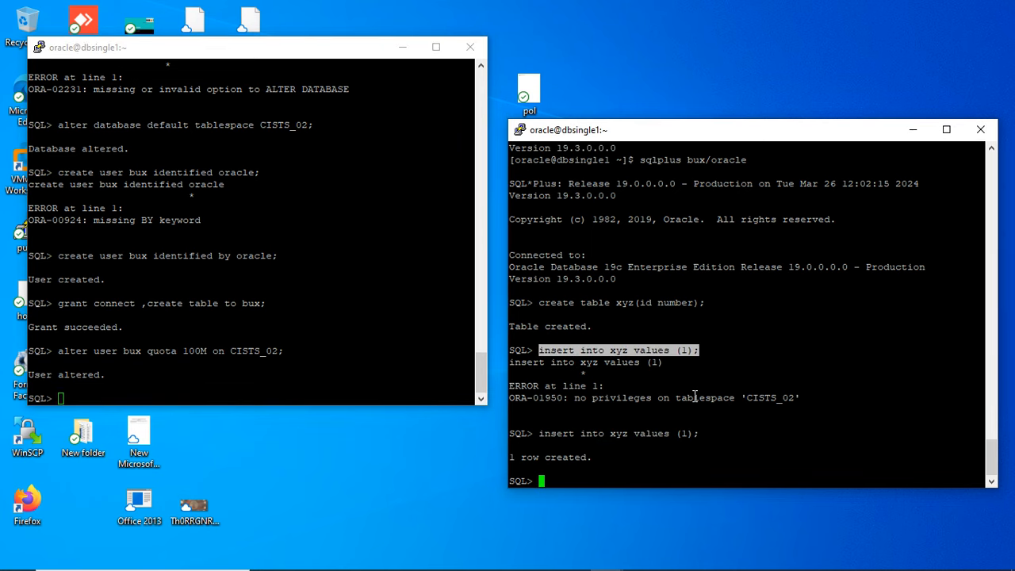
text(commit)
text(;)
key(BackSpace)
key(BackSpace)
key(BackSpace)
key(BackSpace)
key(BackSpace)
key(BackSpace)
key(BackSpace)
- Switch to Toad, add a select * query on the third user's xyz table below the existing statements, and run it
mouse_move(539, 565)
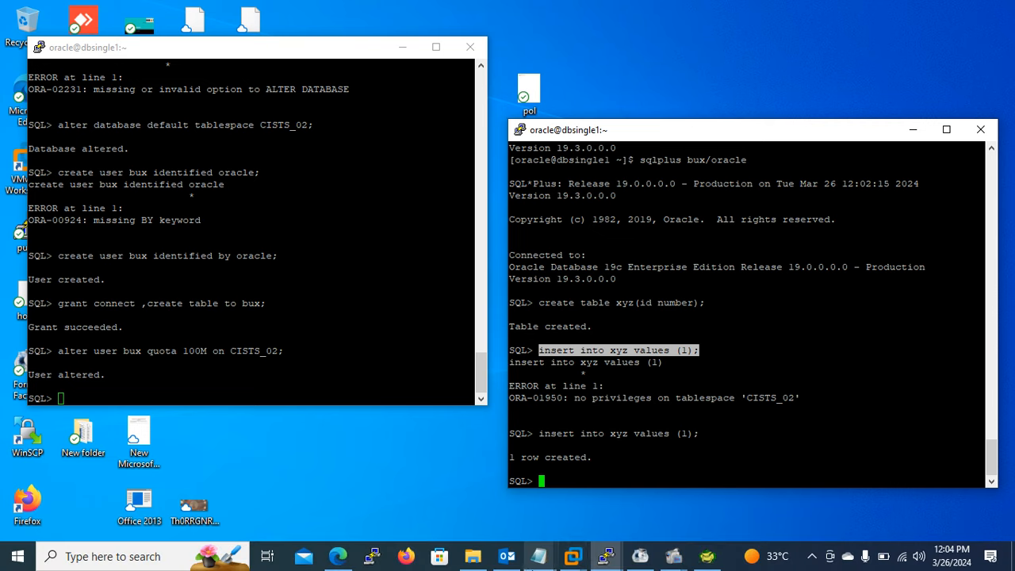
click(707, 556)
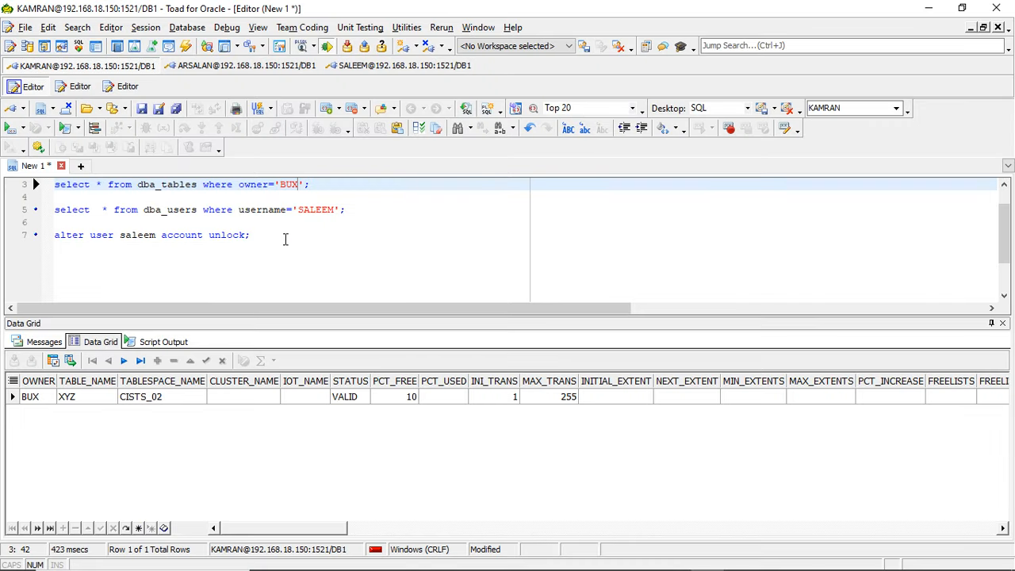
click(286, 238)
key(Return)
key(Return)
key(Return)
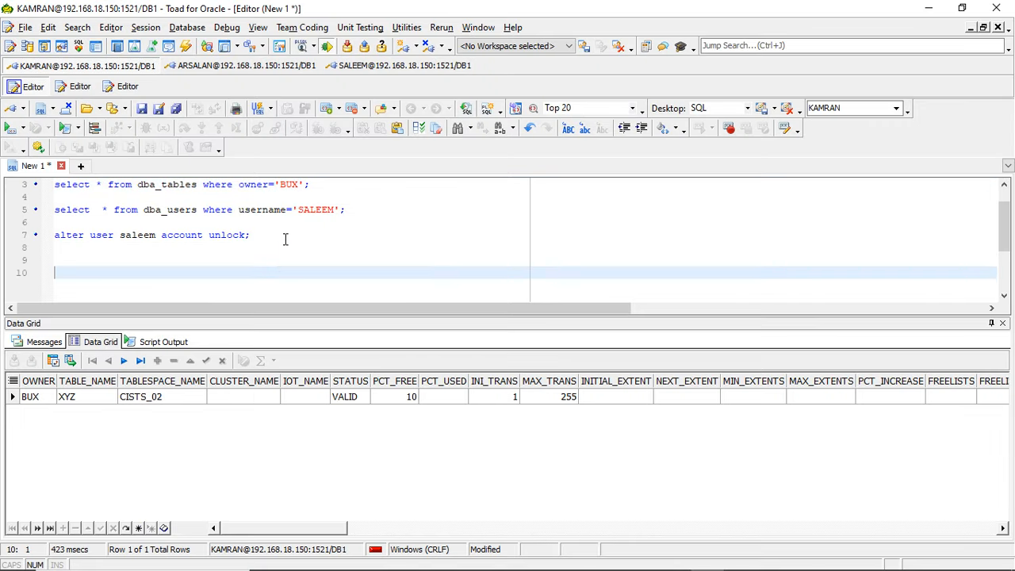
text(select * from )
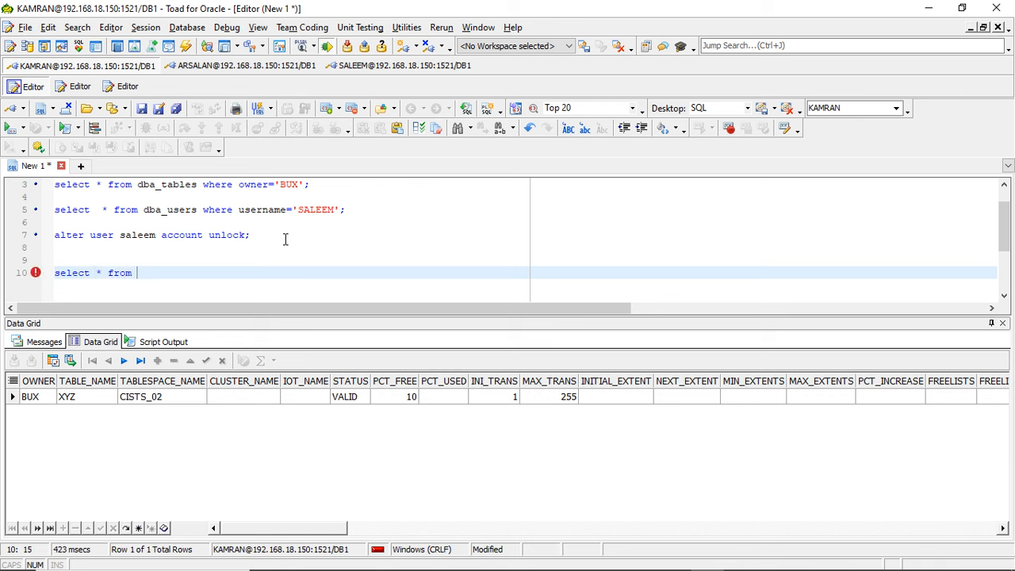
text(bux.xyz)
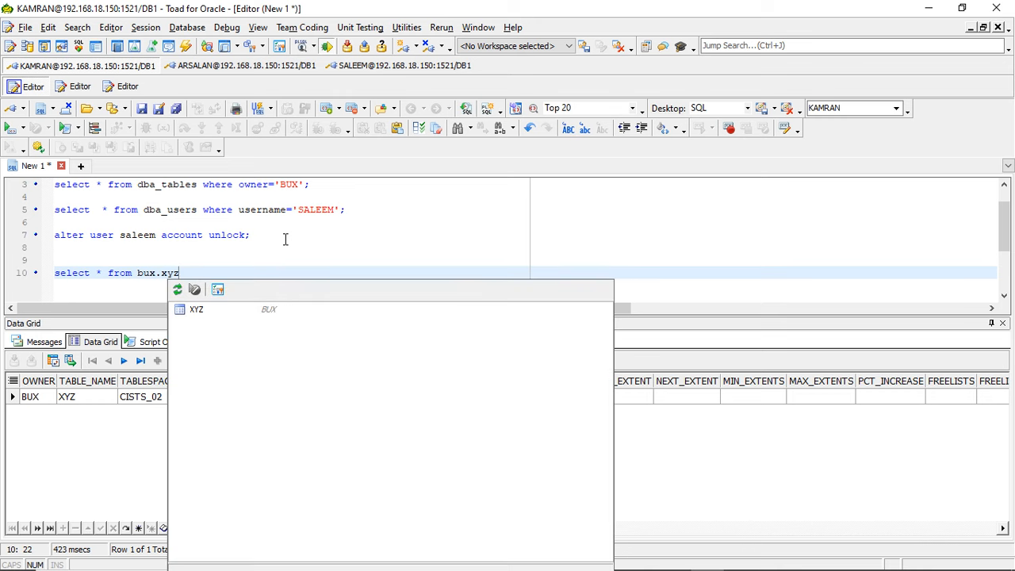
key(Escape)
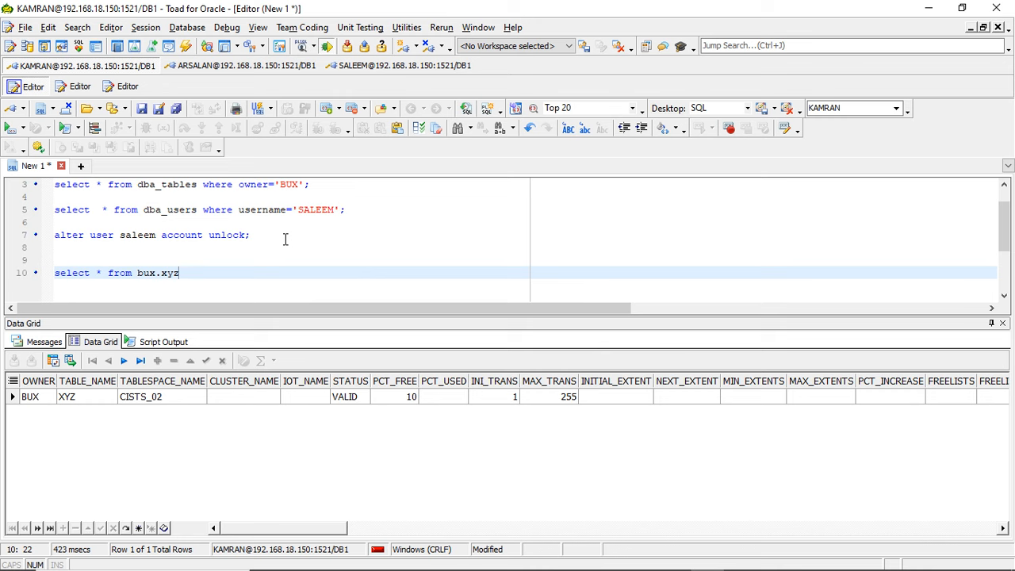
text(;)
click(11, 130)
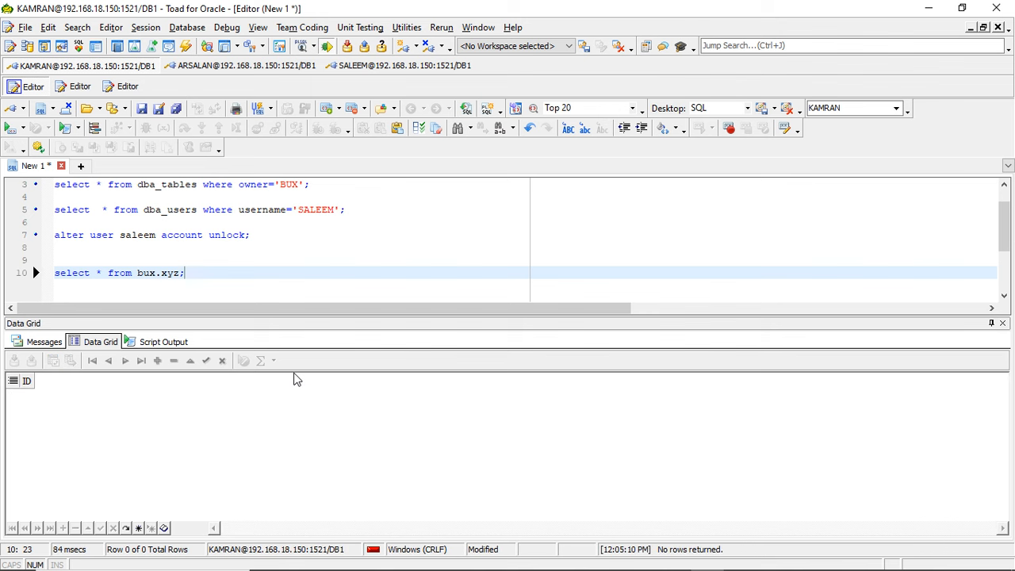
- Commit the insert in the third user's SQL*Plus session and rerun the xyz table query in Toad
key(alt+Tab)
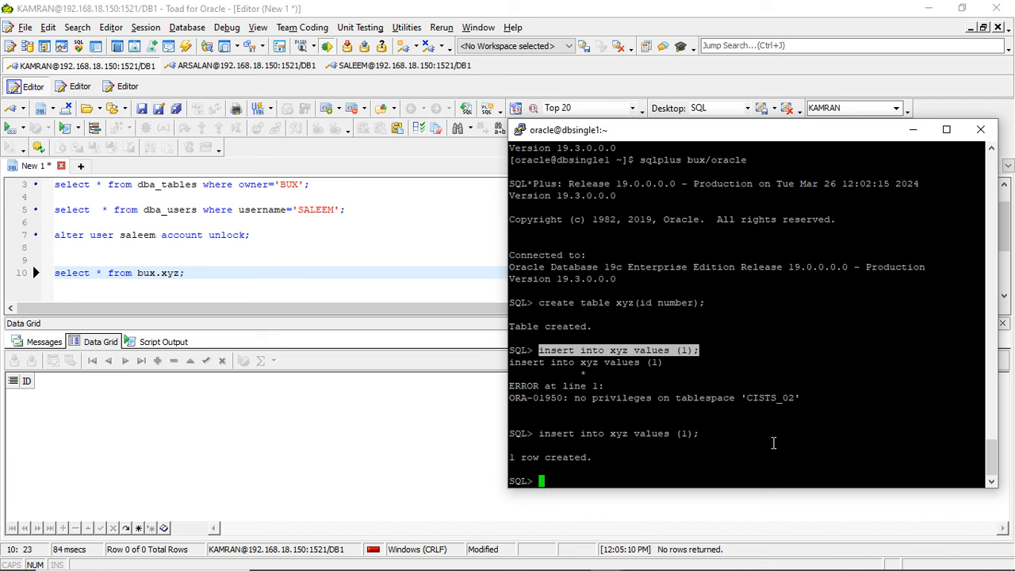
click(647, 441)
text(commi)
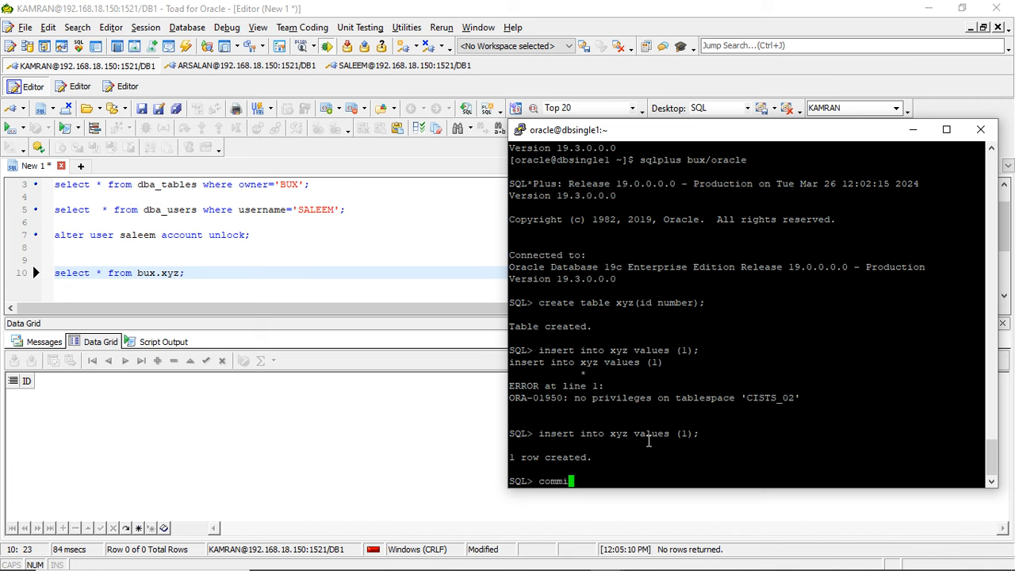
key(BackSpace)
key(BackSpace)
key(BackSpace)
text(mmit;)
key(Return)
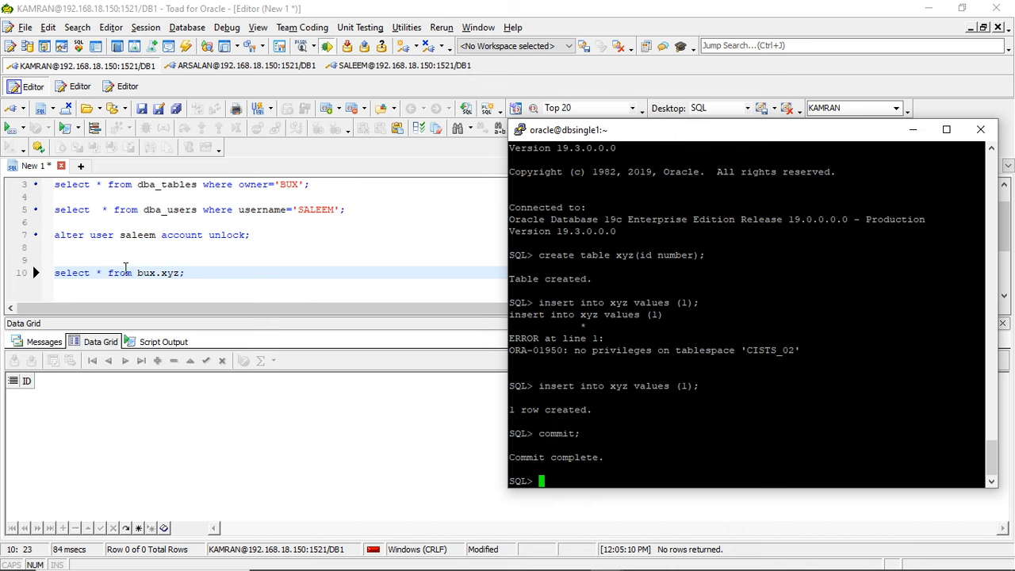
click(123, 272)
click(5, 129)
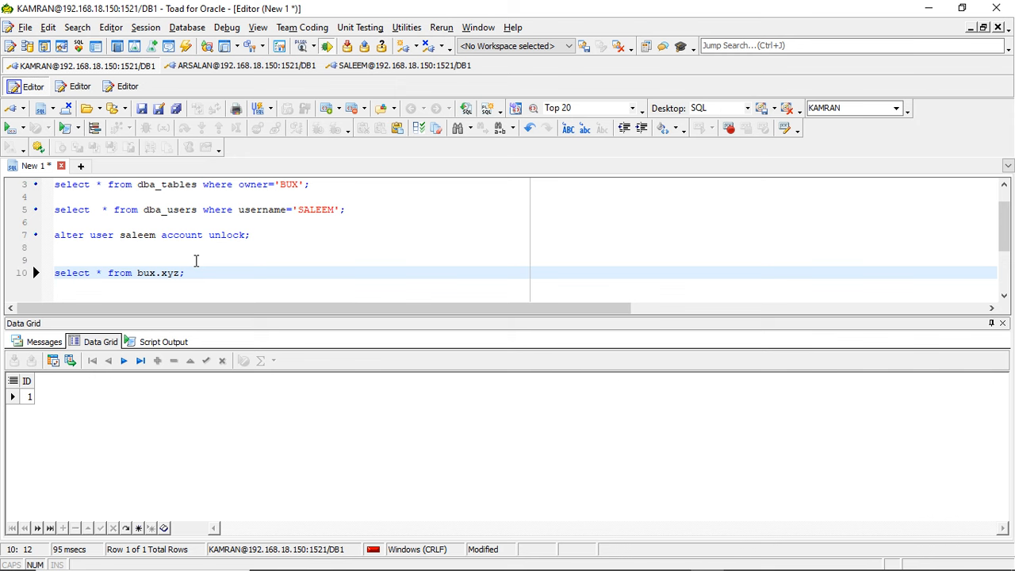
- Insert the value 3 into xyz in the third user's SQL*Plus session, reusing the start of the previous insert statement
key(alt+Tab)
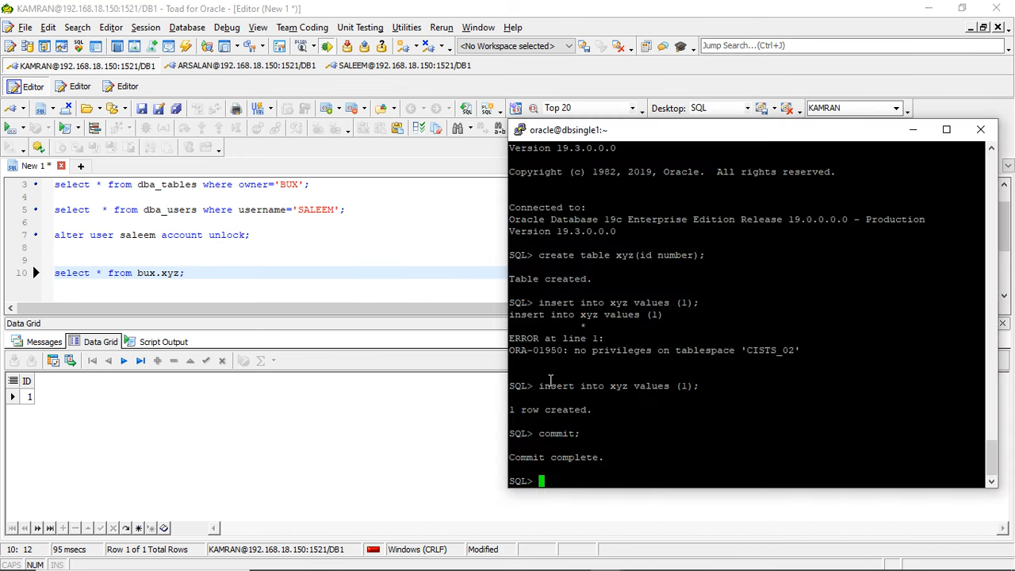
drag(539, 385, 682, 386)
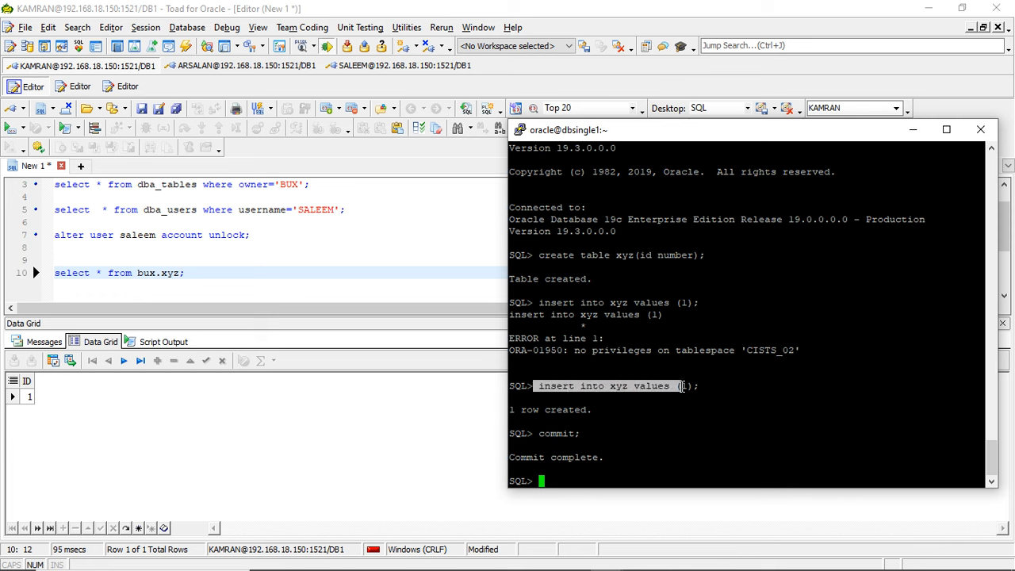
right_click(682, 386)
text(3)
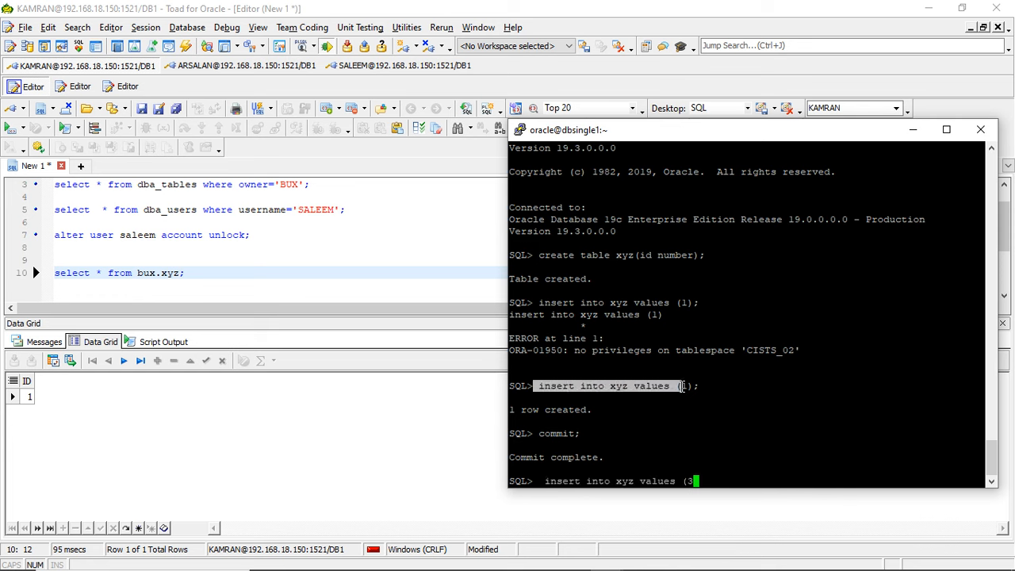
text();)
key(Return)
- Return to Toad and rerun the dba_tables query filtered on the third user as owner
click(158, 234)
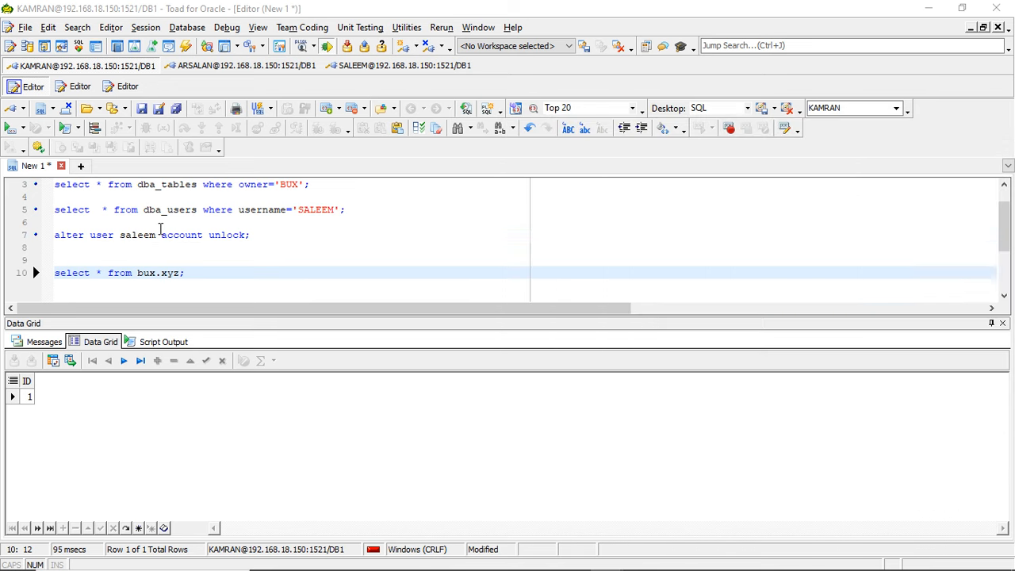
click(157, 184)
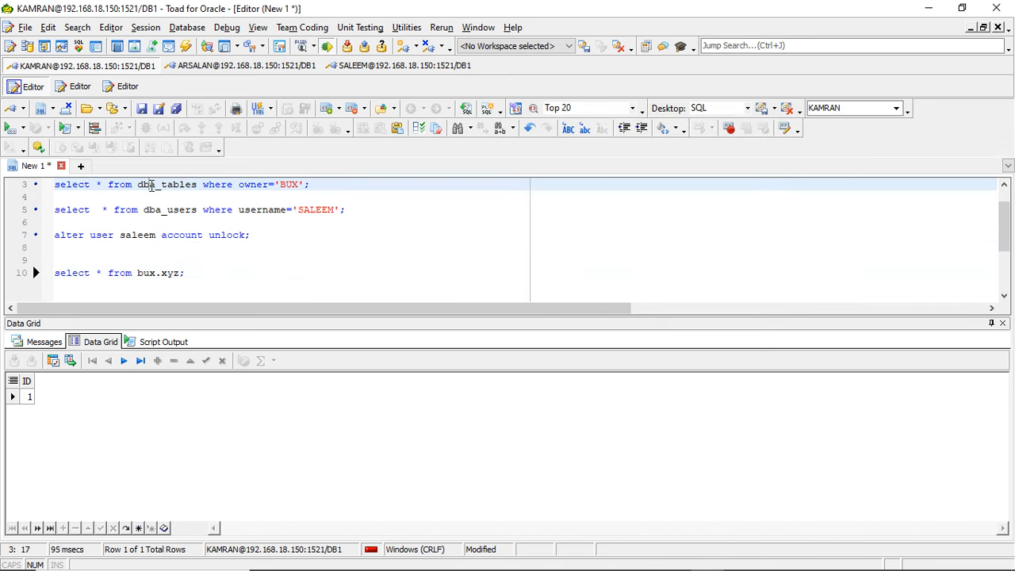
click(7, 128)
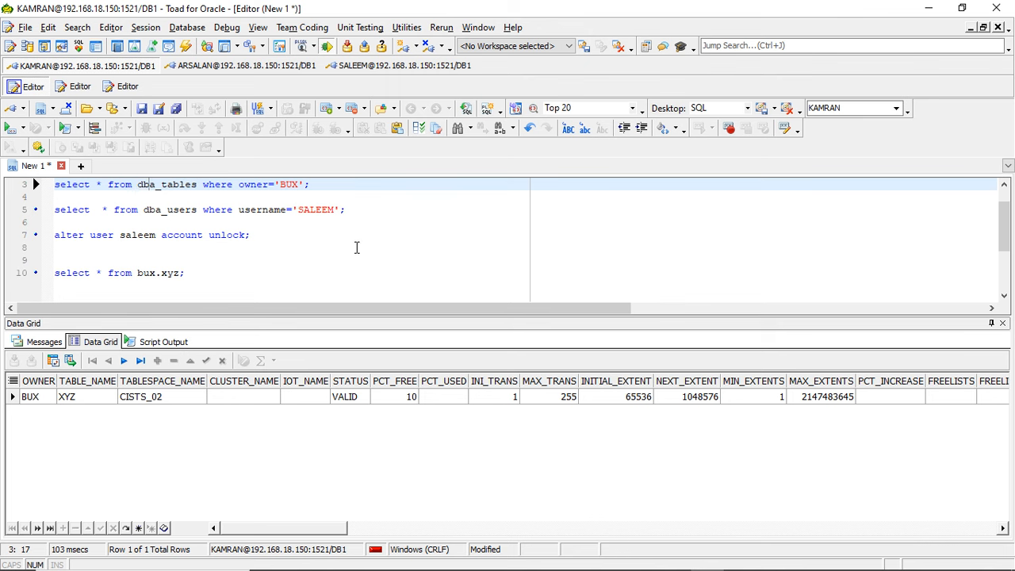
- Minimize Toad and try to run create table abcd (id number) tablepsace users; in the third user's SQL*Plus session
click(929, 8)
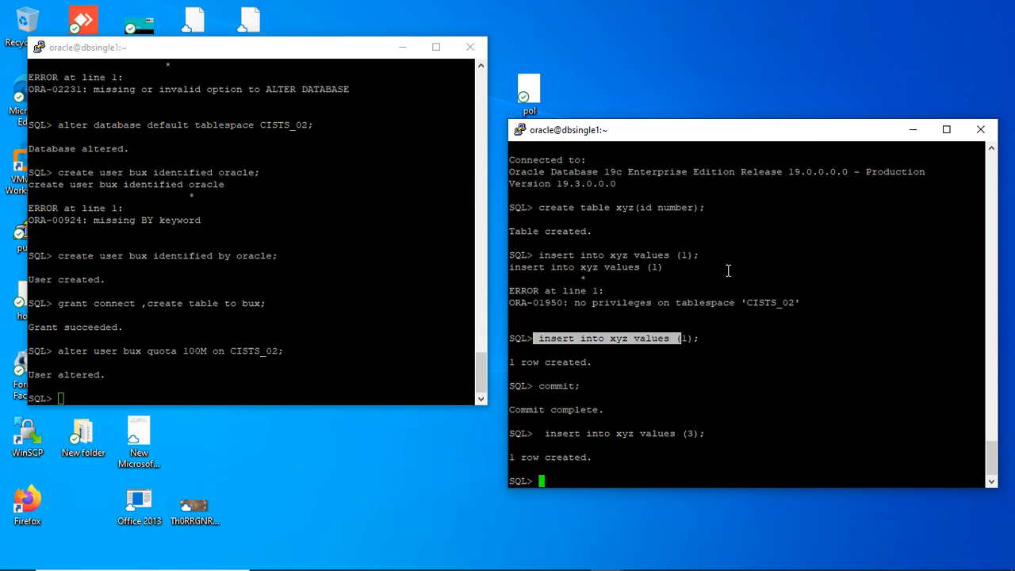
click(628, 395)
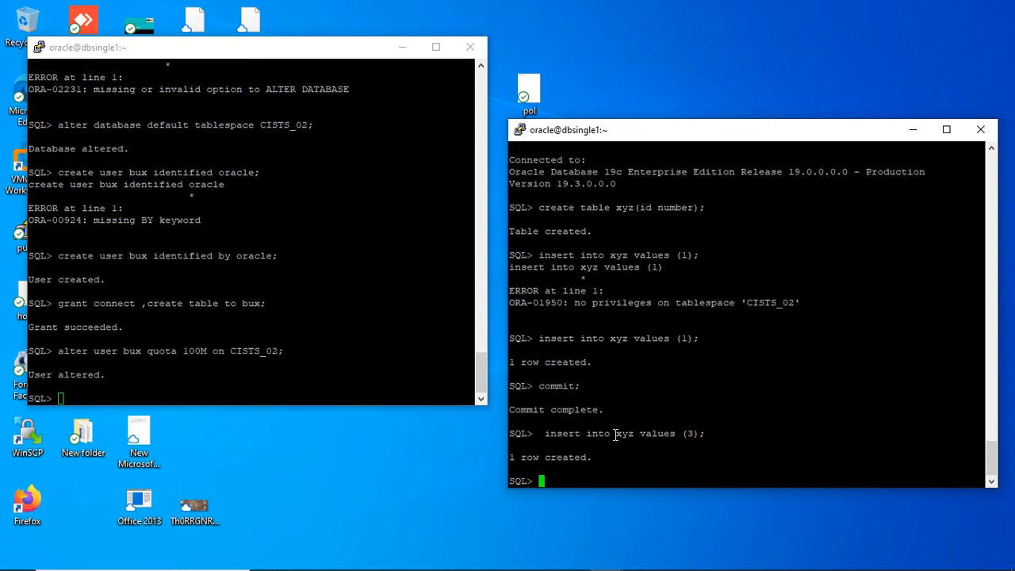
text(create)
text(table abcd (id numbec)
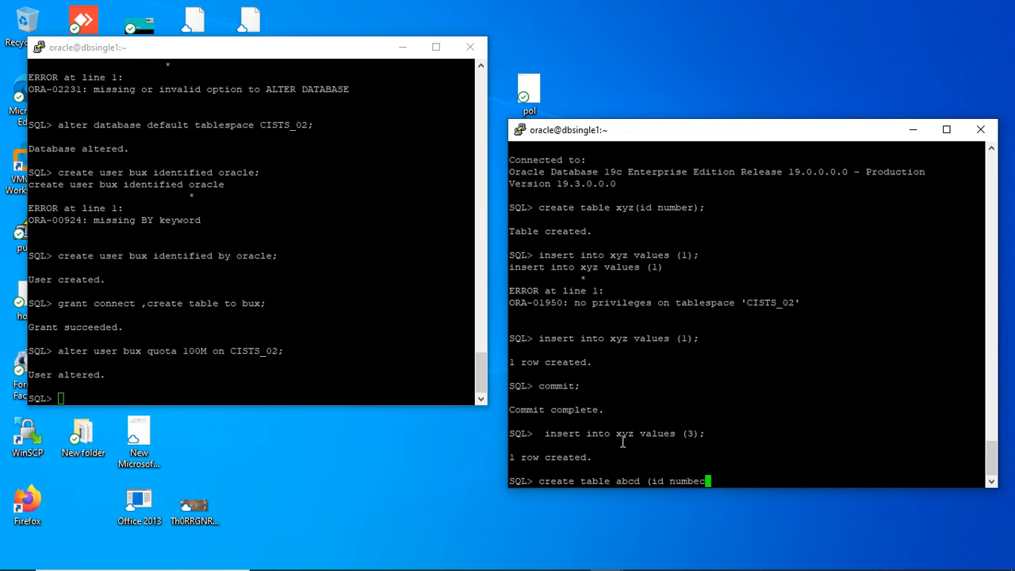
key(BackSpace)
text(r) )
text(tabl)
text(epsace )
text(users;)
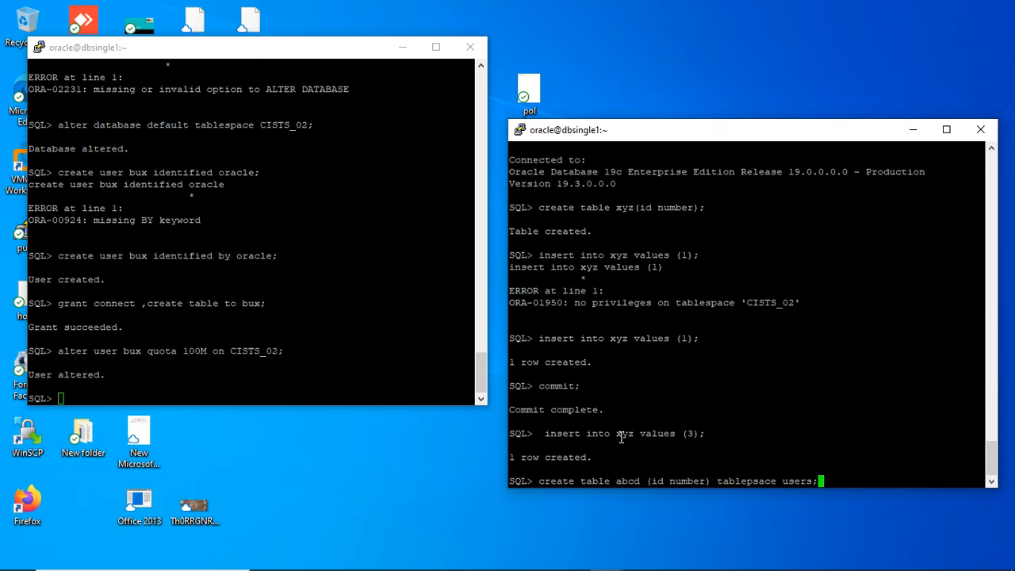
key(Return)
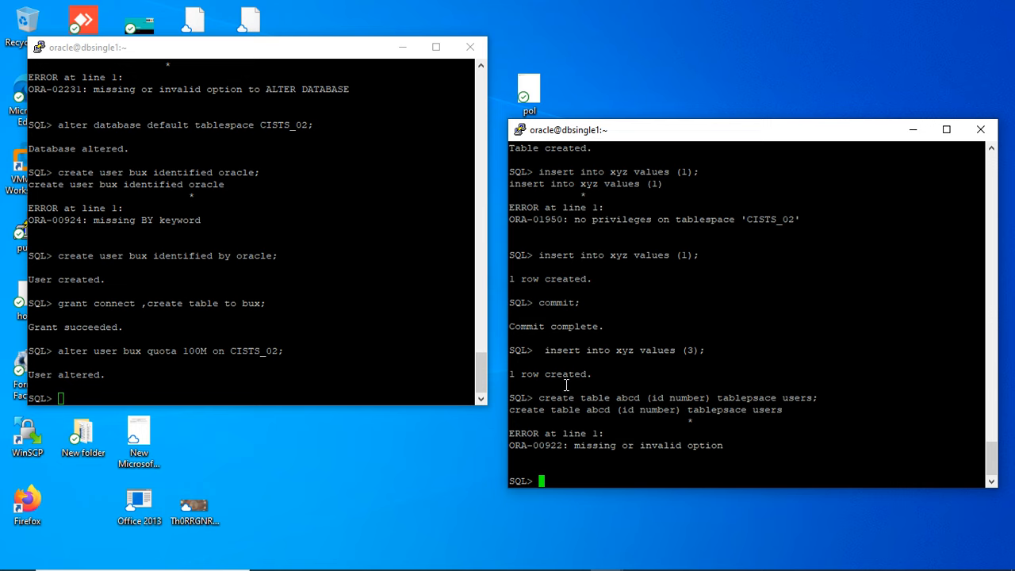
- Create table abcd (id number) in tablespace users, reusing the previous statement with the tablespace keyword spelled correctly
drag(540, 398, 708, 397)
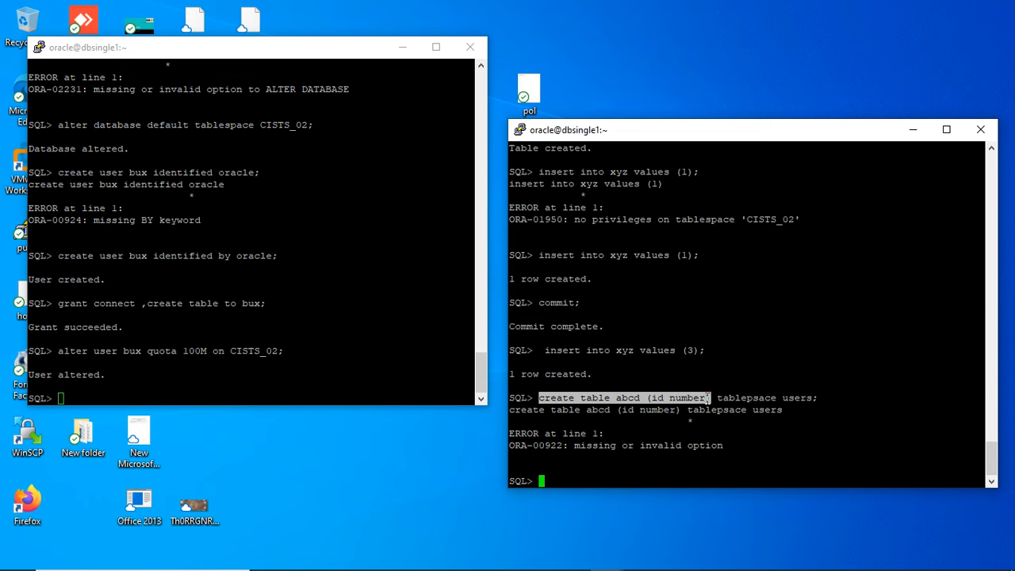
right_click(708, 399)
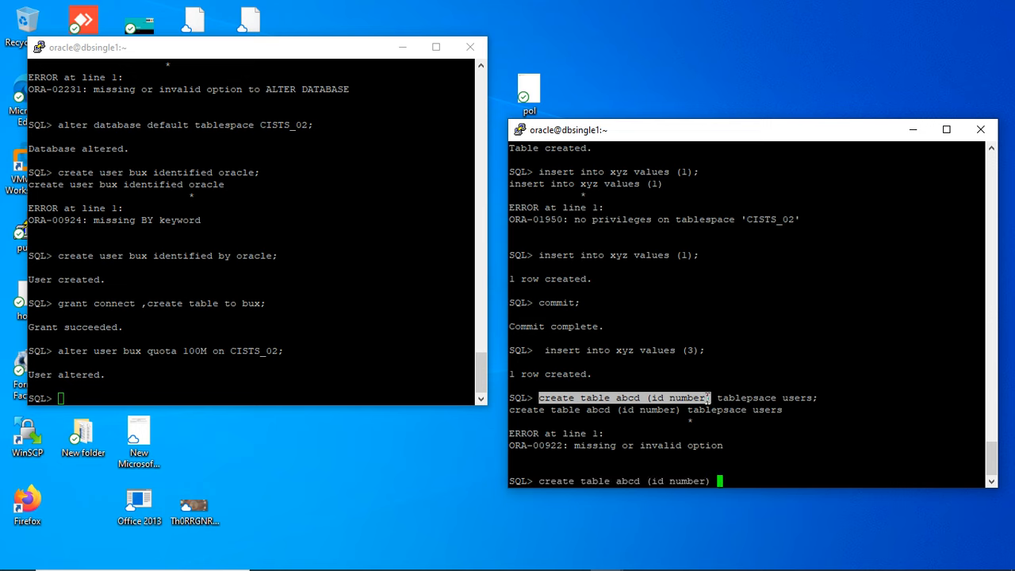
text(tablespace)
click(807, 402)
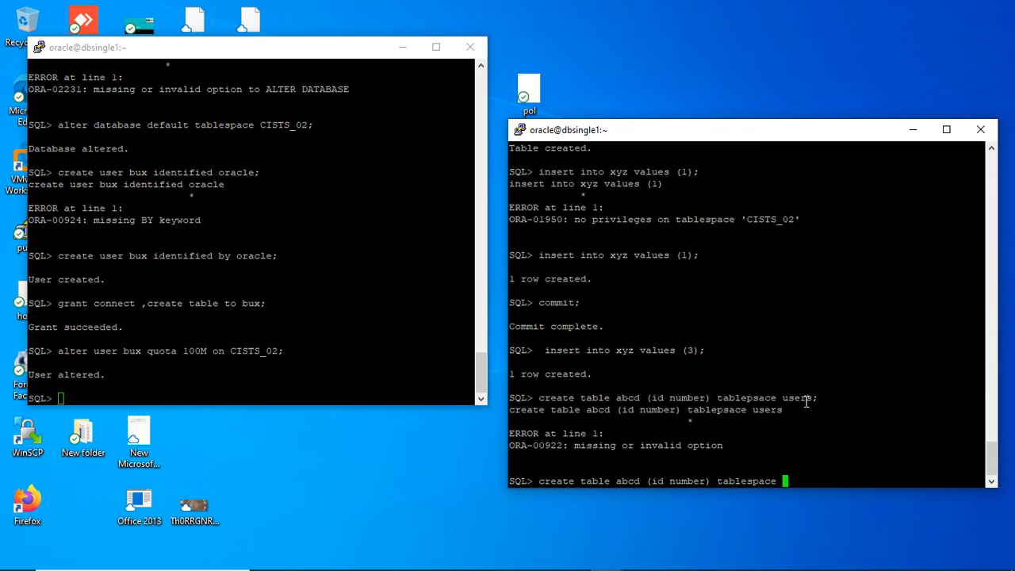
double_click(807, 402)
right_click(807, 402)
text(;)
key(Return)
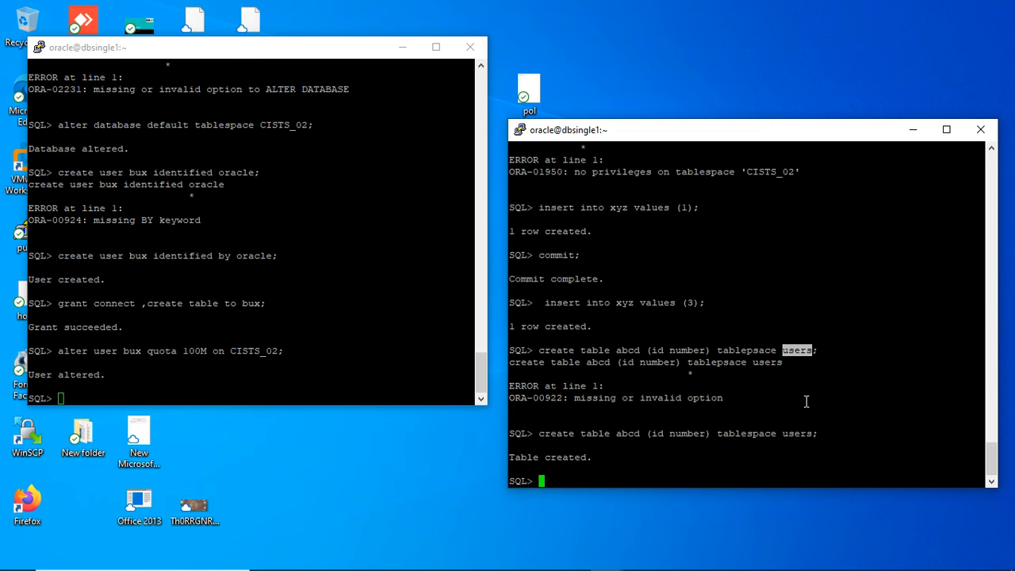
- Switch to Toad and run the dba_tables query again to check the tablespaces of the third user's tables
mouse_move(655, 566)
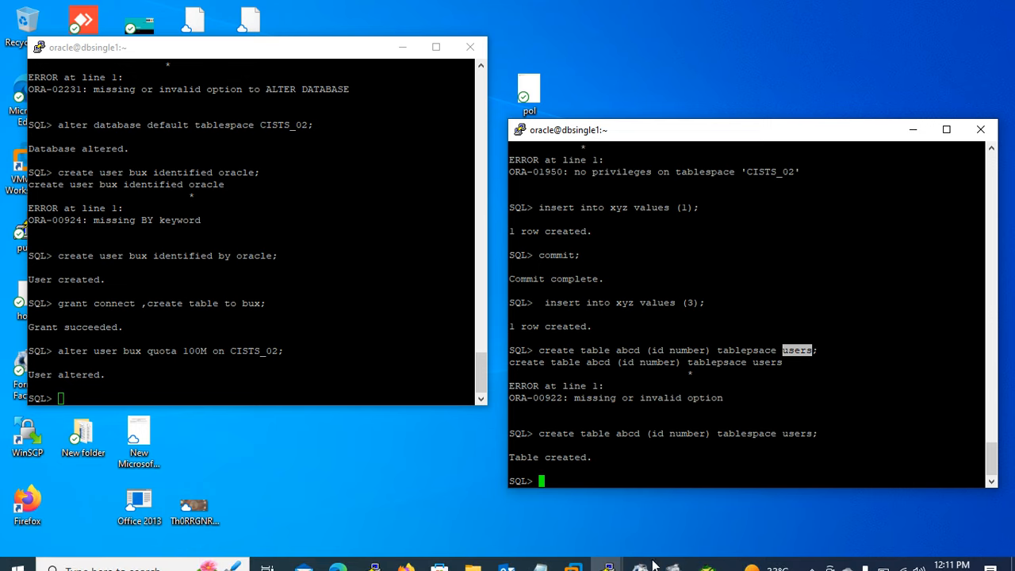
click(707, 557)
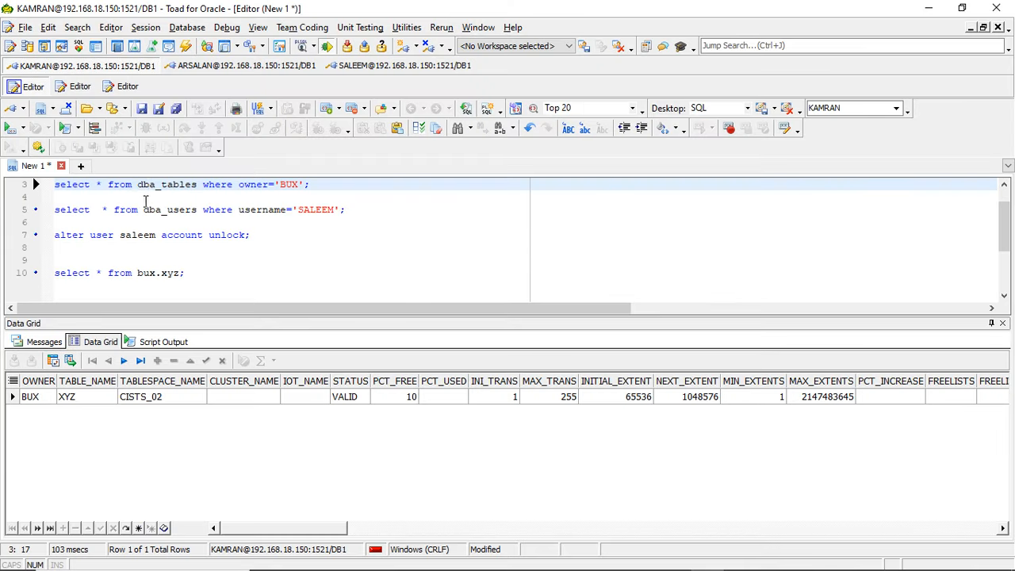
click(8, 131)
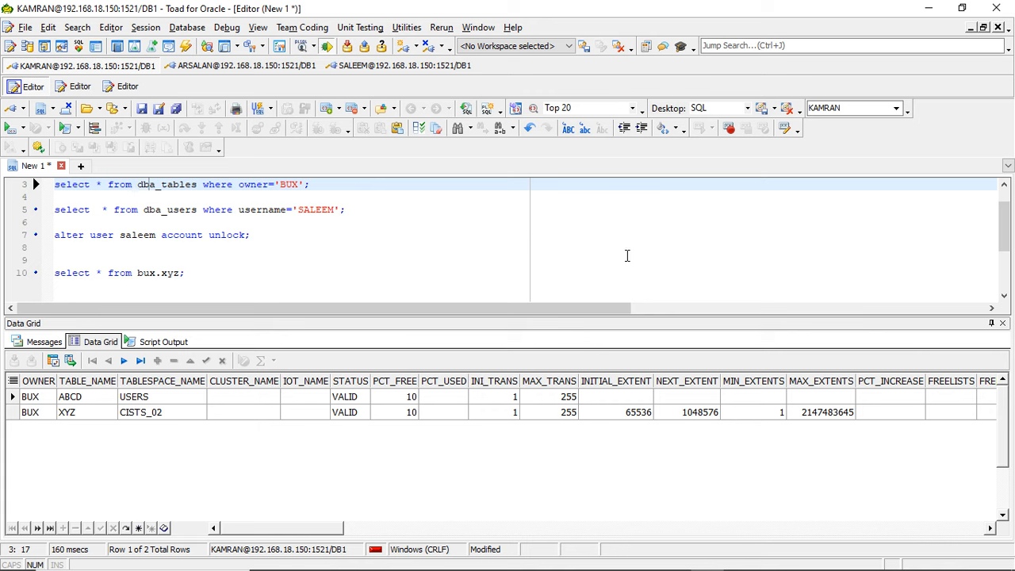
- Minimize Toad, enter insert into abcd values (1)l in the third user's SQL*Plus session, and cancel the unterminated statement
click(929, 8)
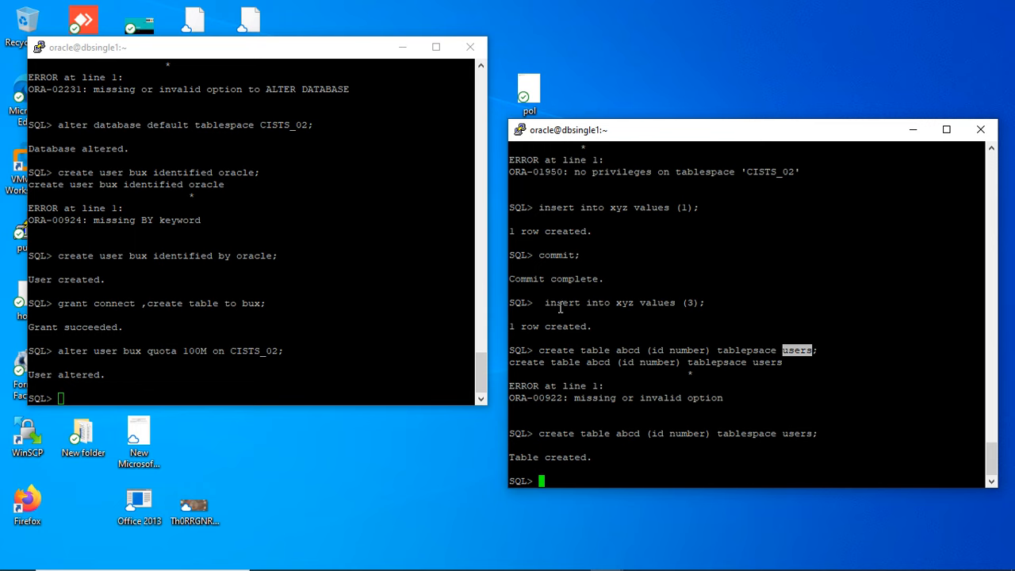
drag(549, 305, 607, 310)
right_click(608, 309)
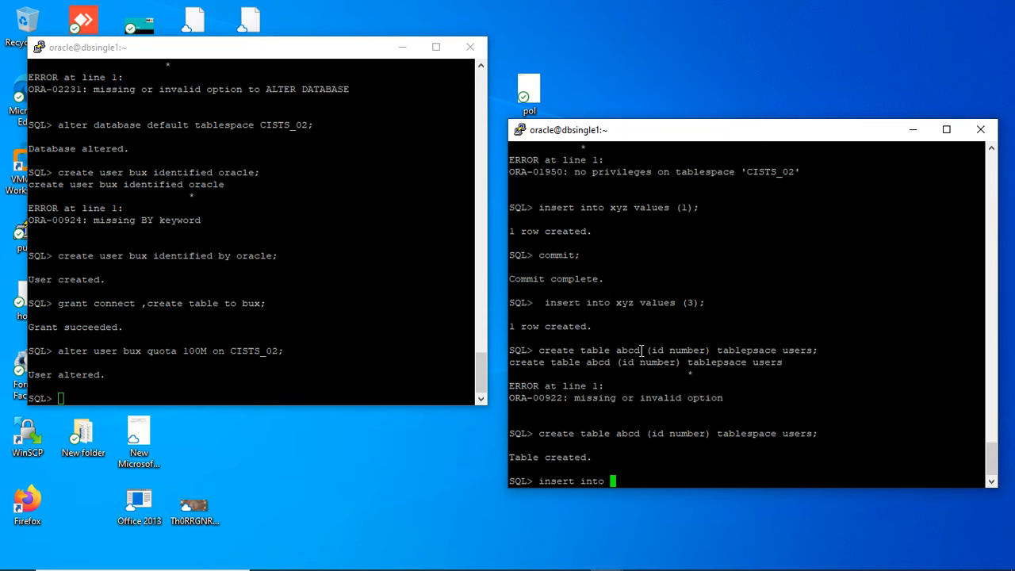
double_click(628, 434)
right_click(628, 435)
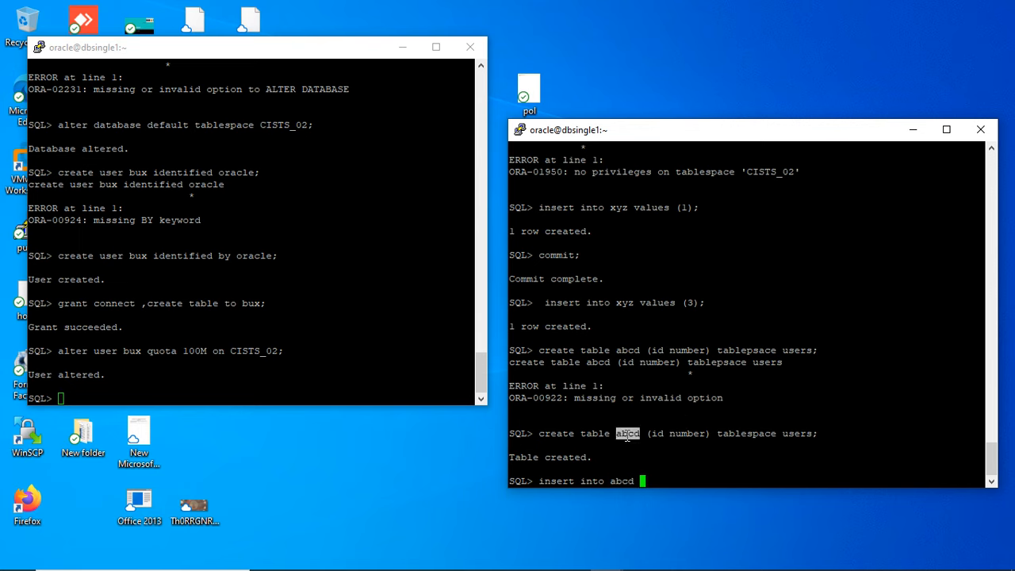
text(values (1)1)
key(Return)
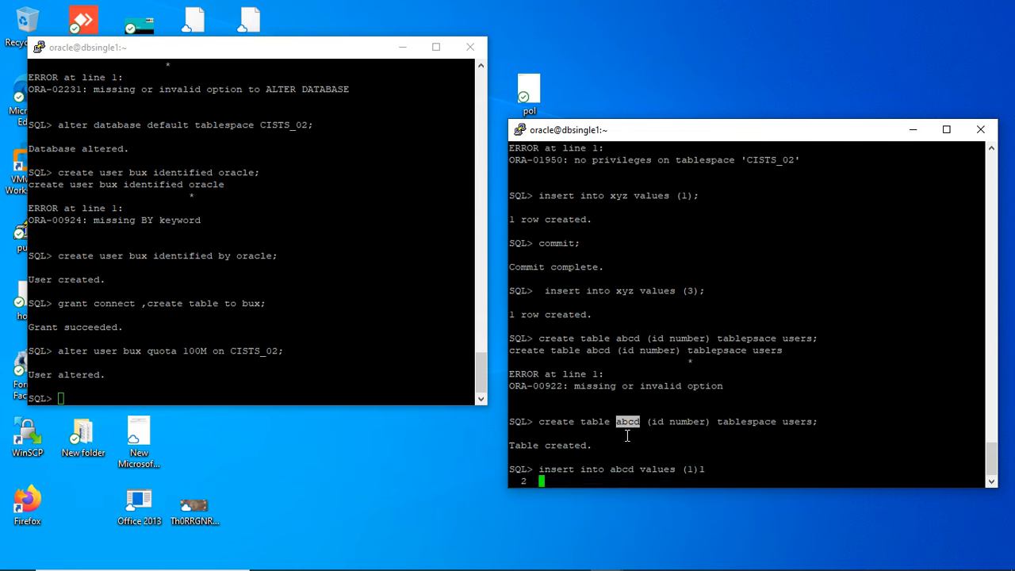
key(ctrl+c)
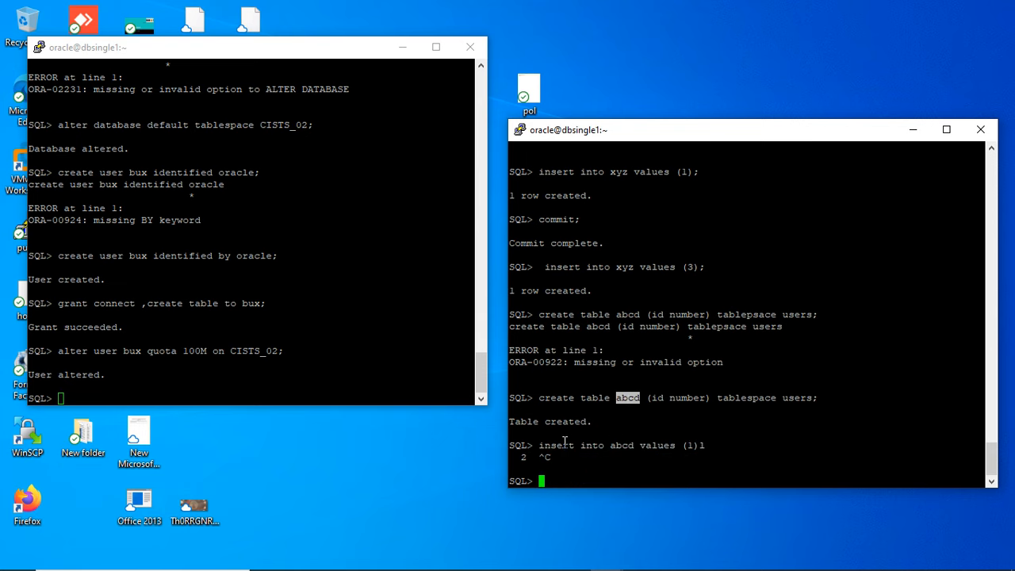
- Try to insert the value 1 into abcd, reusing the start of the cancelled statement and ending it with a semicolon
drag(540, 446, 674, 450)
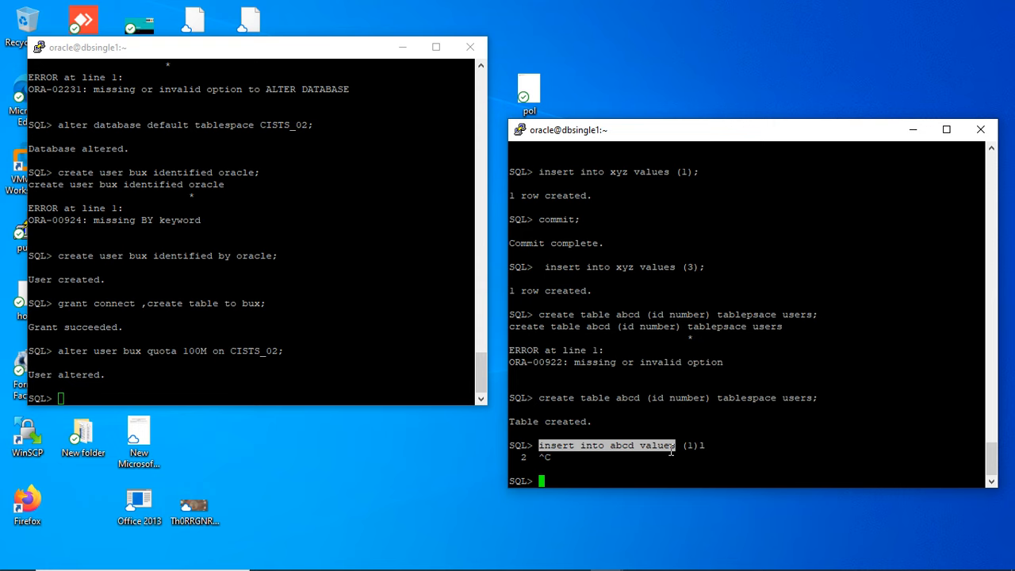
right_click(671, 451)
text((10=)
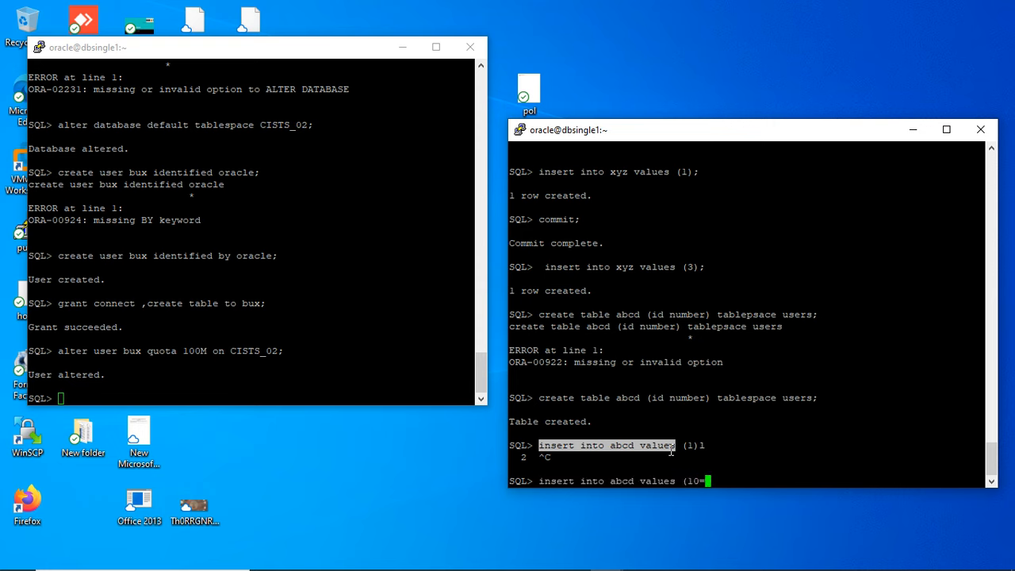
key(BackSpace)
key(BackSpace)
text();)
key(Return)
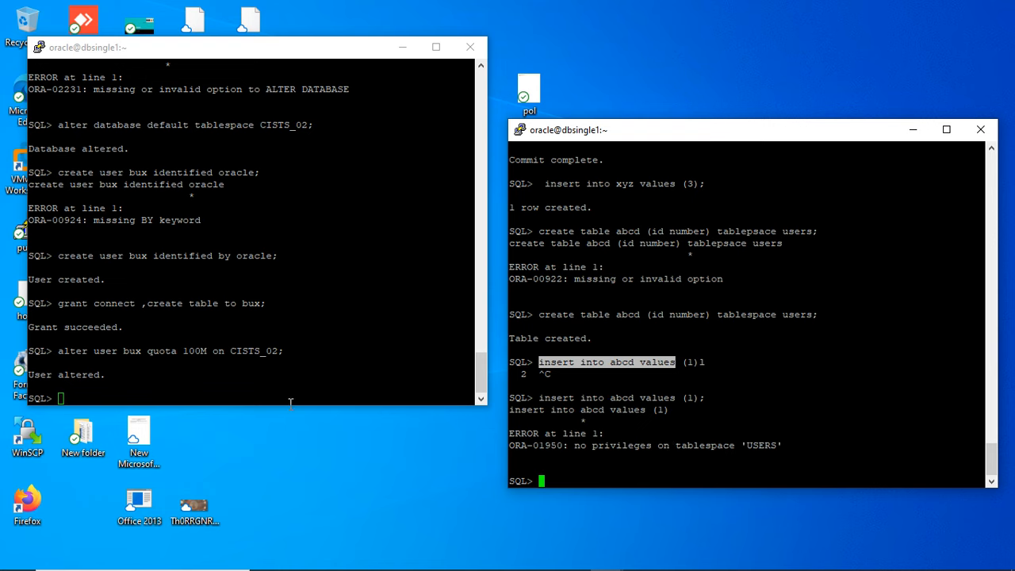
- Examine the 100M quota statement on CISTS_02 in the administrator's session and return to the third user's session
drag(63, 346, 281, 357)
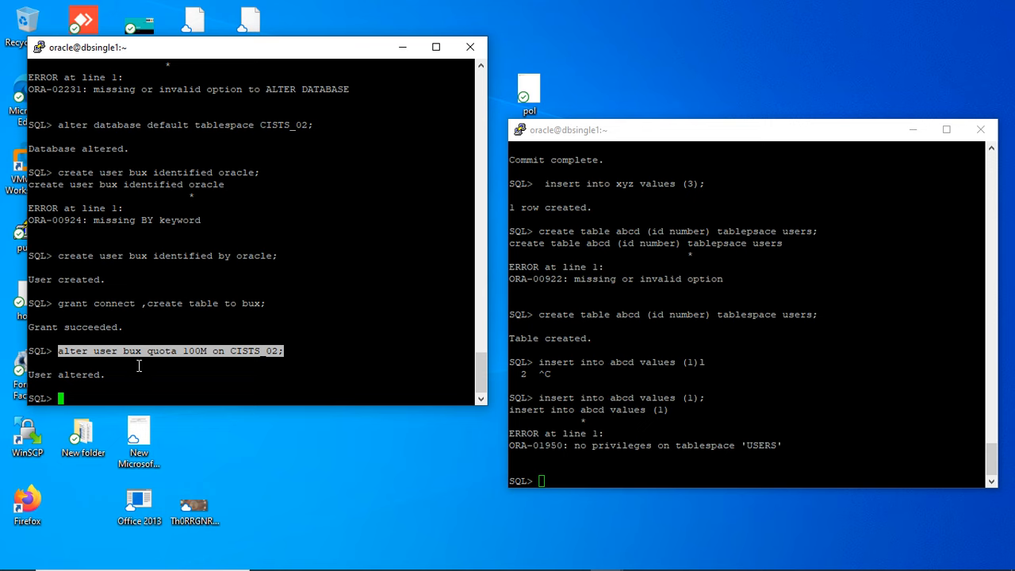
click(204, 221)
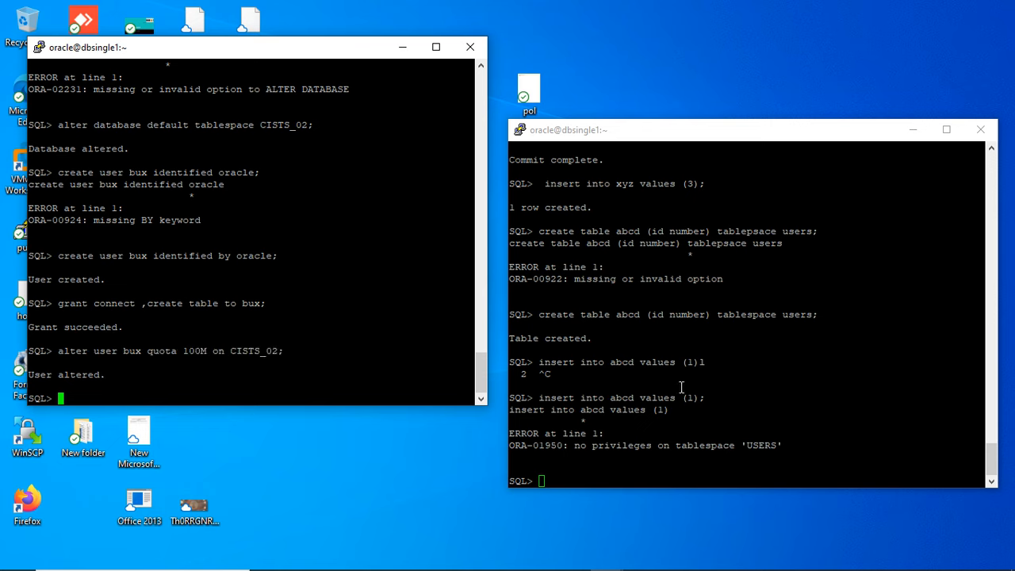
click(630, 287)
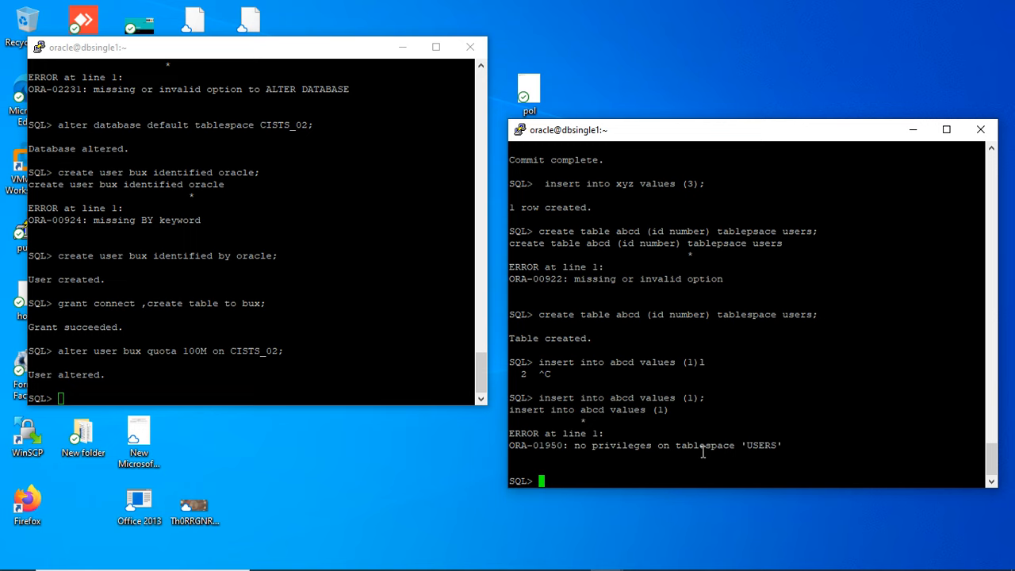
text(creat)
key(BackSpace)
text(e table)
key(BackSpace)
key(BackSpace)
key(BackSpace)
key(BackSpace)
key(BackSpace)
key(BackSpace)
key(BackSpace)
key(BackSpace)
key(BackSpace)
key(BackSpace)
key(BackSpace)
key(BackSpace)
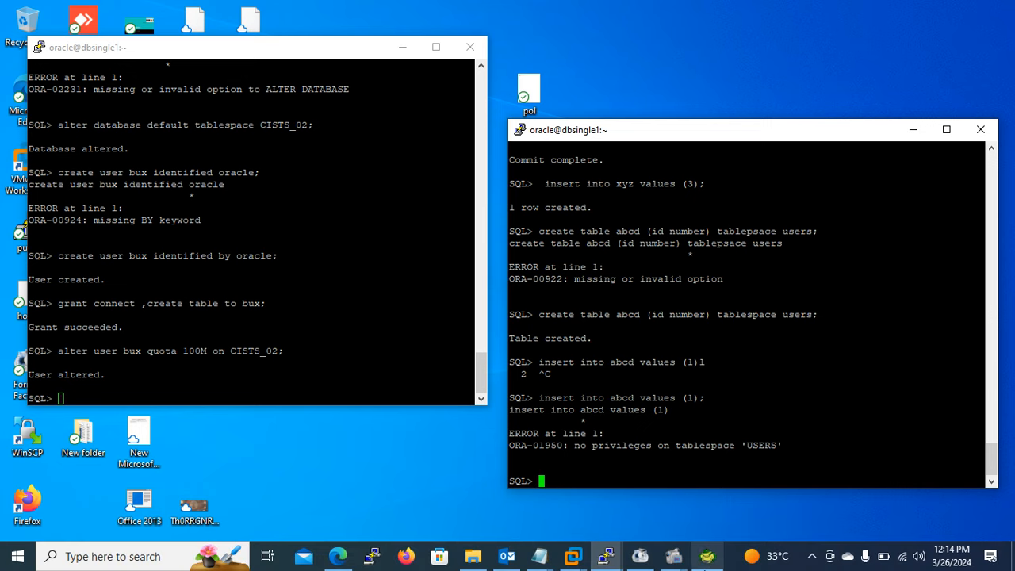
- Switch to Toad and run the v$session query with its existing username filter
click(707, 556)
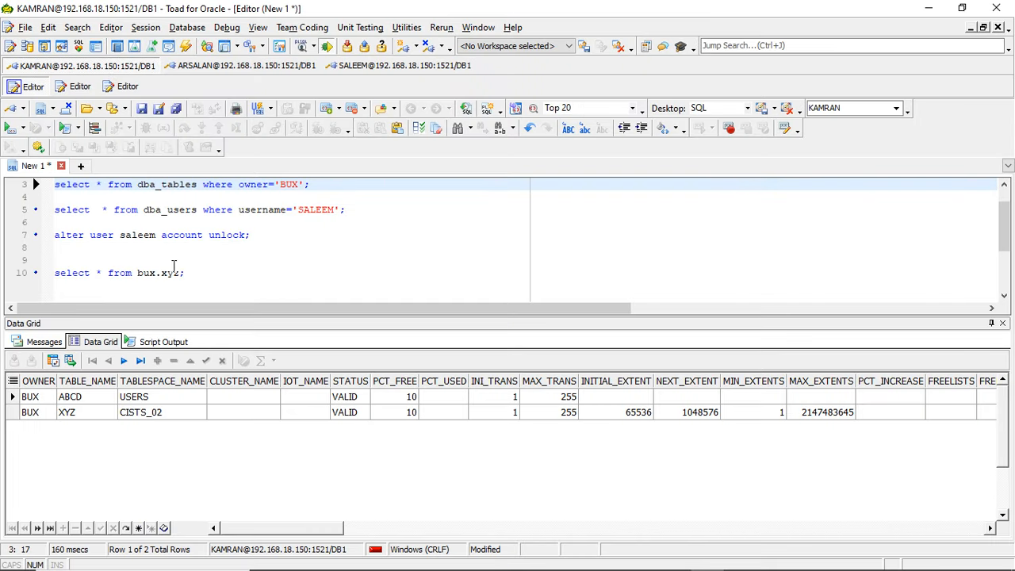
click(135, 210)
key(Up)
key(Up)
key(Up)
key(Up)
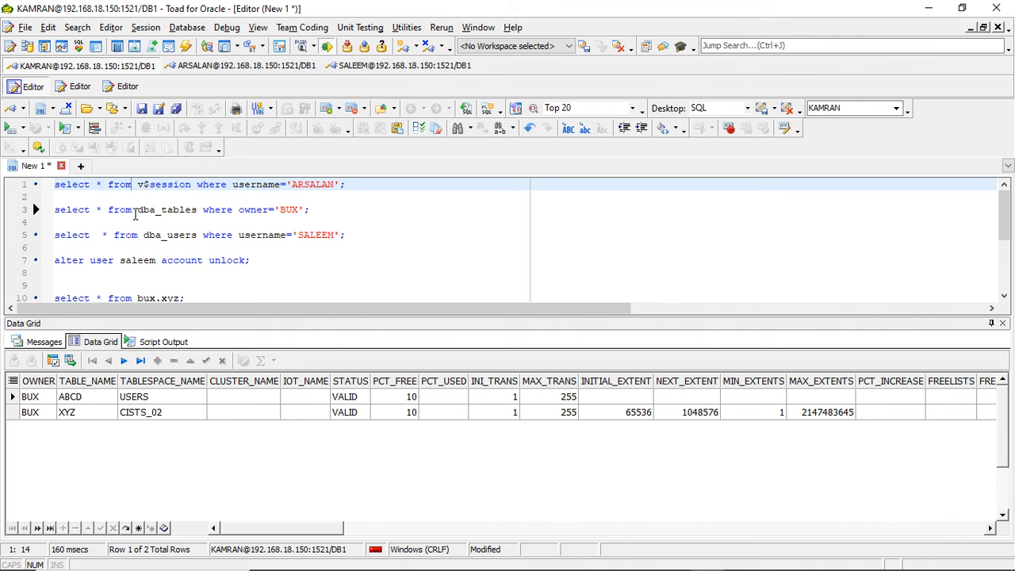
click(8, 127)
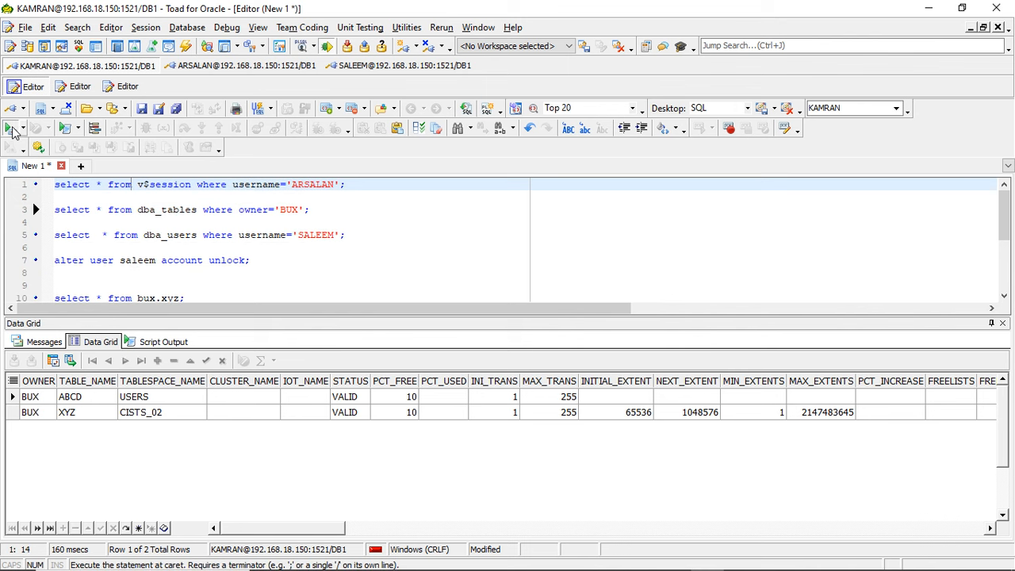
- Change the username filter of the v$session query to the third user and run it
double_click(319, 184)
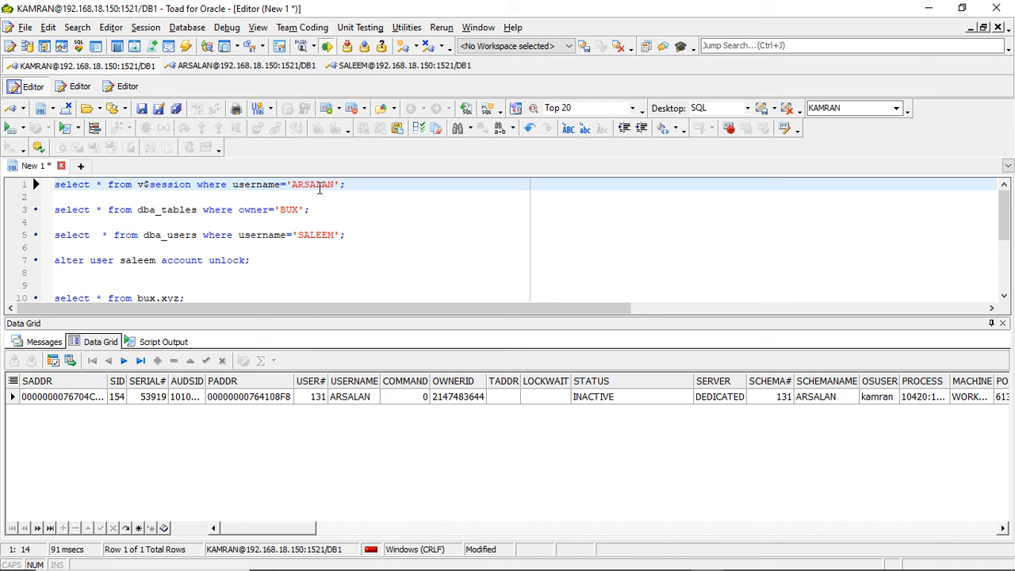
text(BUX)
click(9, 129)
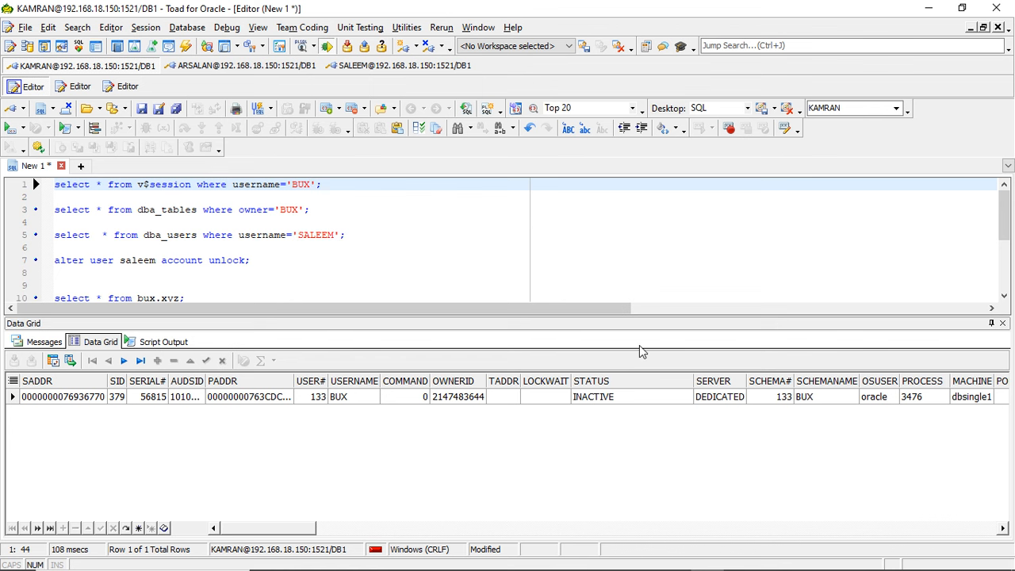
key(alt+Tab)
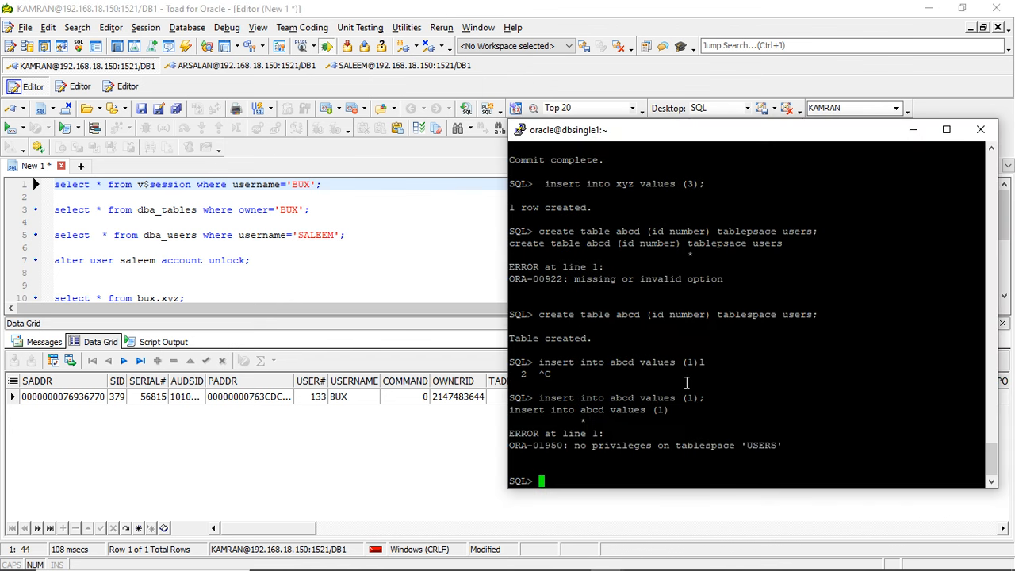
text(creata)
key(BackSpace)
text(e table )
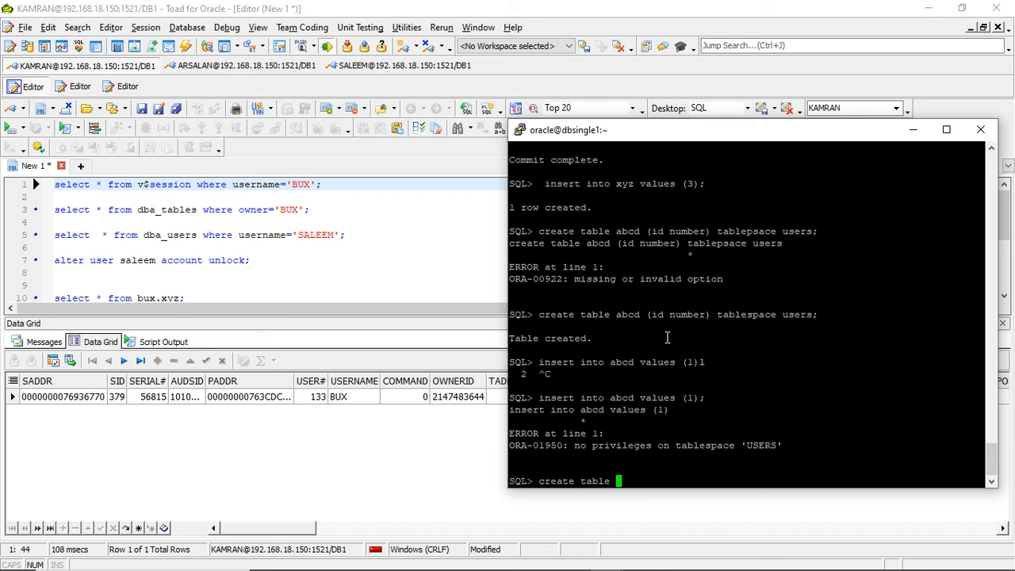
text(ext1 as select * from db)
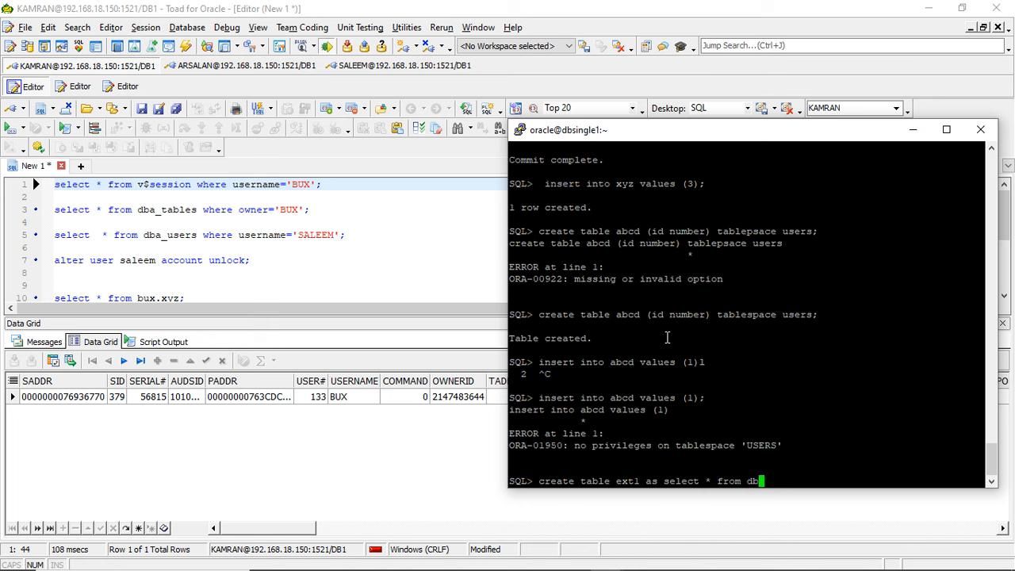
text(a_extendl)
key(BackSpace)
key(BackSpace)
key(BackSpace)
key(BackSpace)
key(BackSpace)
key(BackSpace)
key(BackSpace)
key(BackSpace)
key(BackSpace)
key(BackSpace)
key(BackSpace)
key(BackSpace)
key(BackSpace)
key(BackSpace)
key(BackSpace)
key(BackSpace)
key(BackSpace)
key(BackSpace)
key(BackSpace)
key(BackSpace)
key(BackSpace)
key(BackSpace)
key(BackSpace)
key(BackSpace)
key(BackSpace)
key(BackSpace)
key(BackSpace)
key(BackSpace)
key(BackSpace)
key(BackSpace)
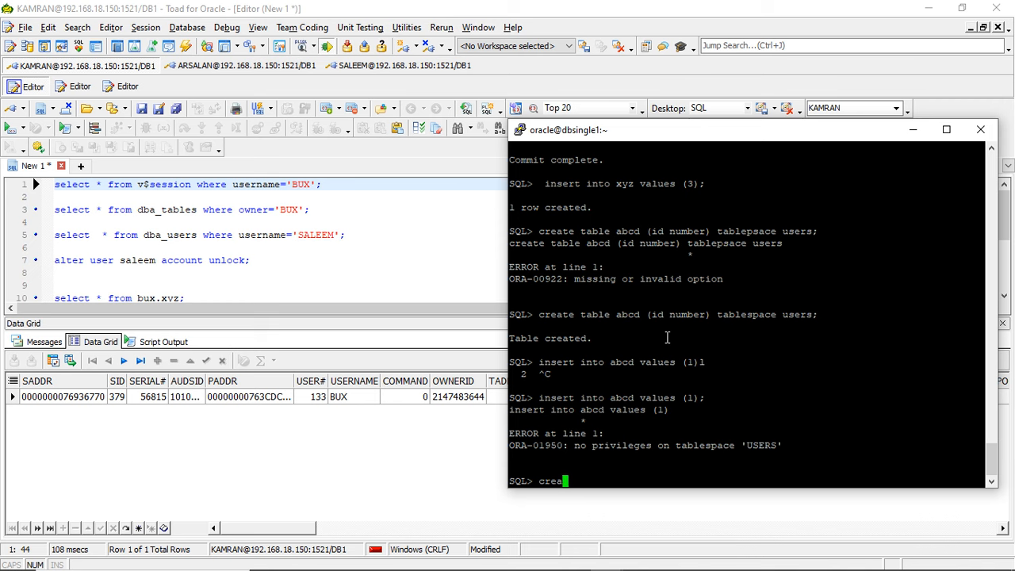
- Return to Toad, add select * from dba_extents; above the existing queries, and run it
click(127, 185)
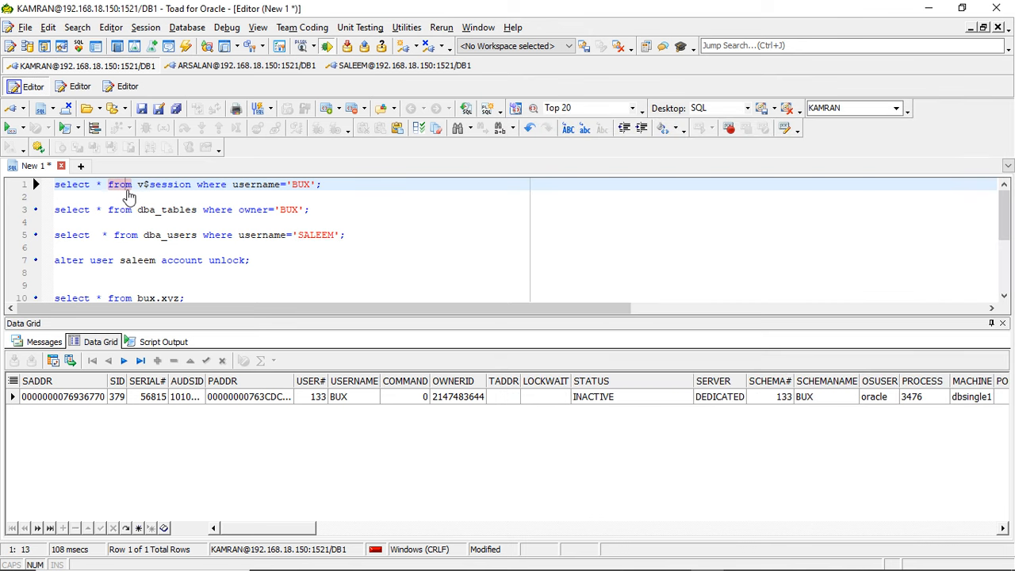
click(56, 185)
key(Return)
key(Return)
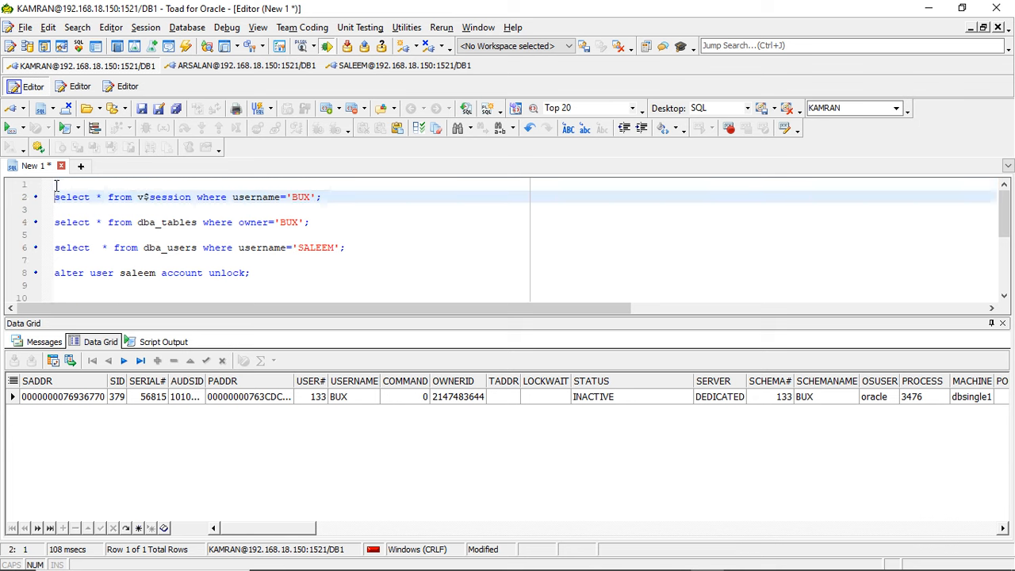
key(Up)
key(Up)
text(select )
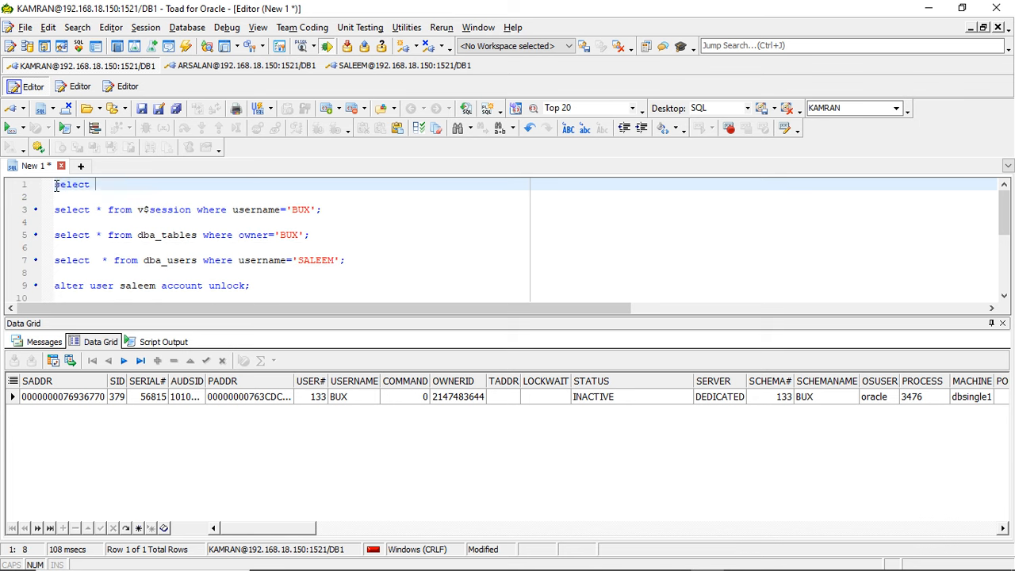
text(* from dba_)
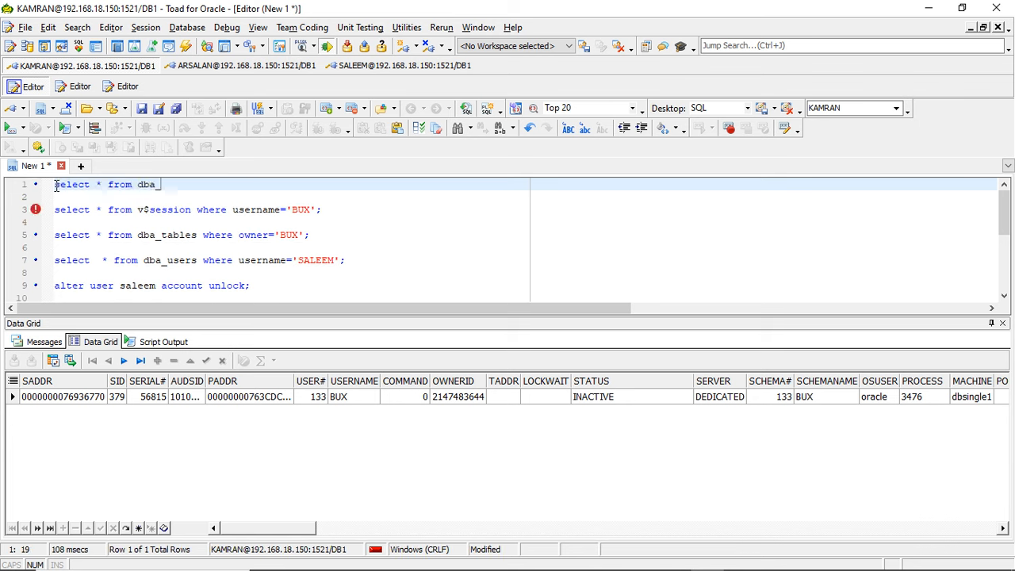
text(extents;)
click(9, 128)
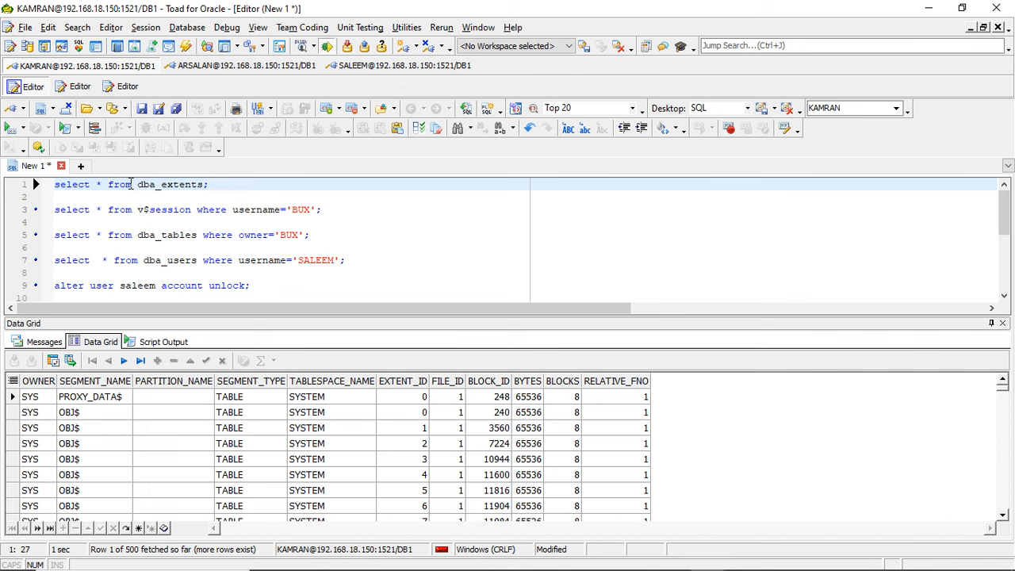
- Copy the view name dba_extents and try to run create table ext1 as select * from dba_extents; in the third user's SQL*Plus session
drag(137, 184, 204, 180)
key(super+c)
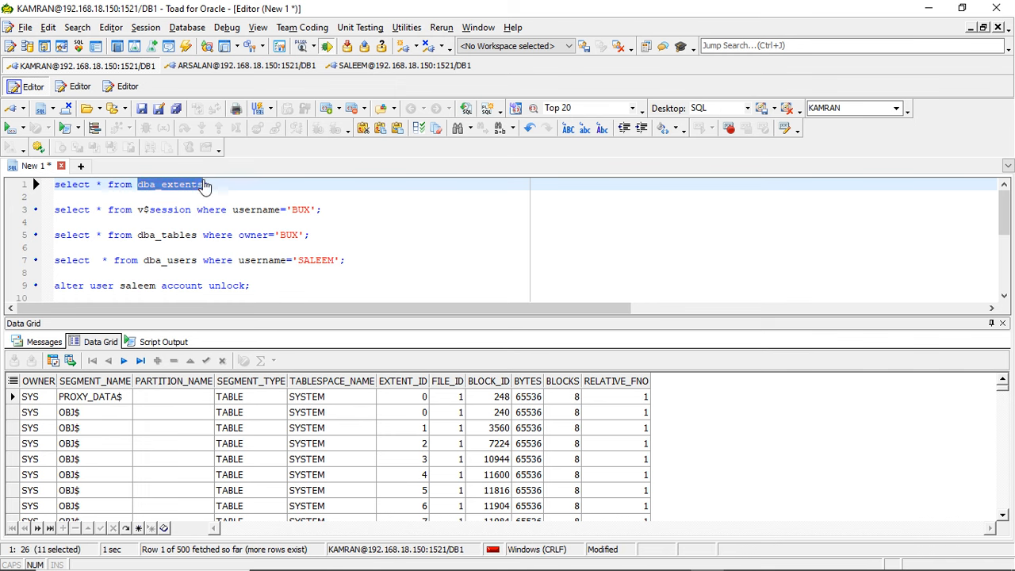
key(alt+Tab)
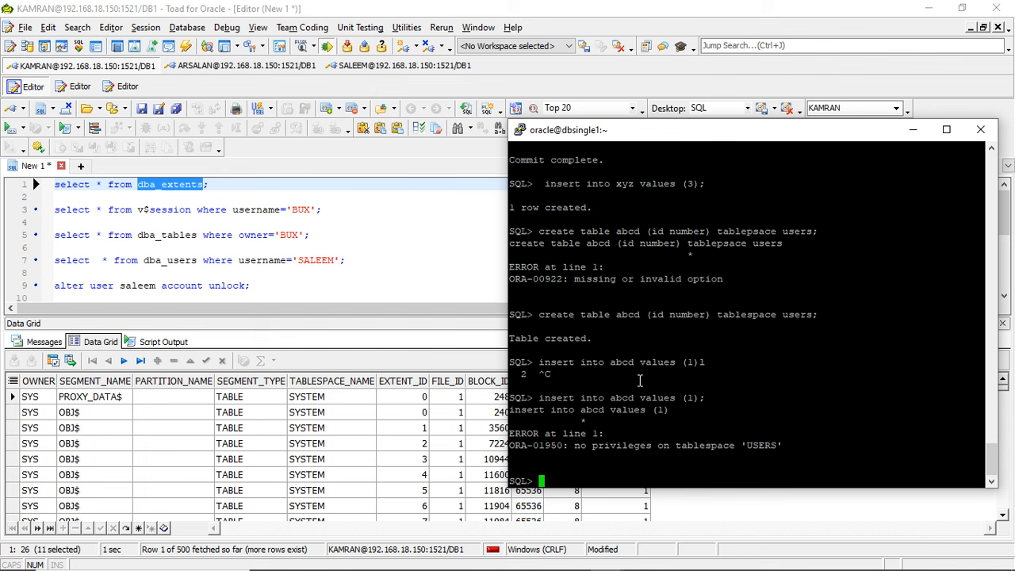
text(create table)
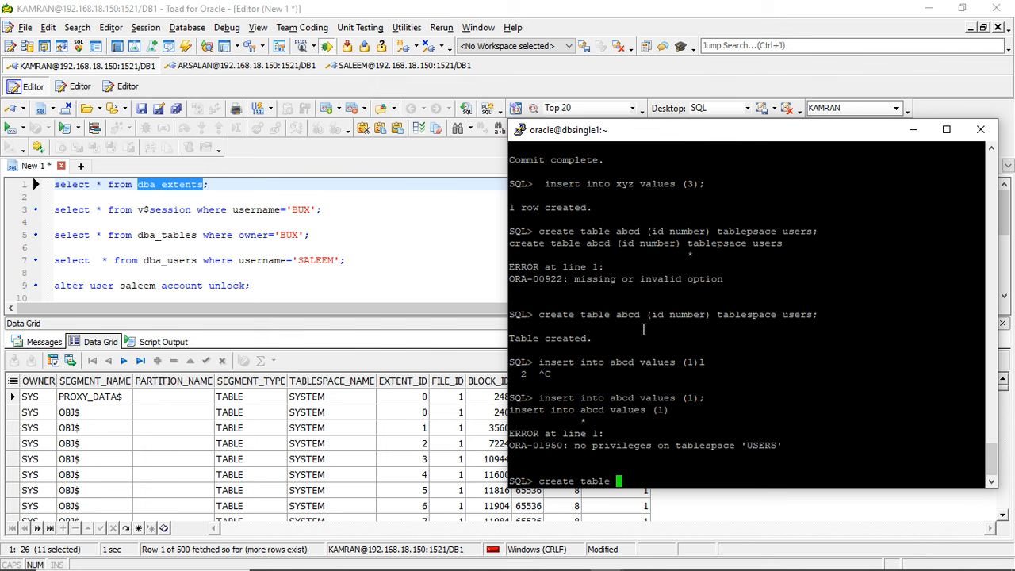
text(ext1 as select * from)
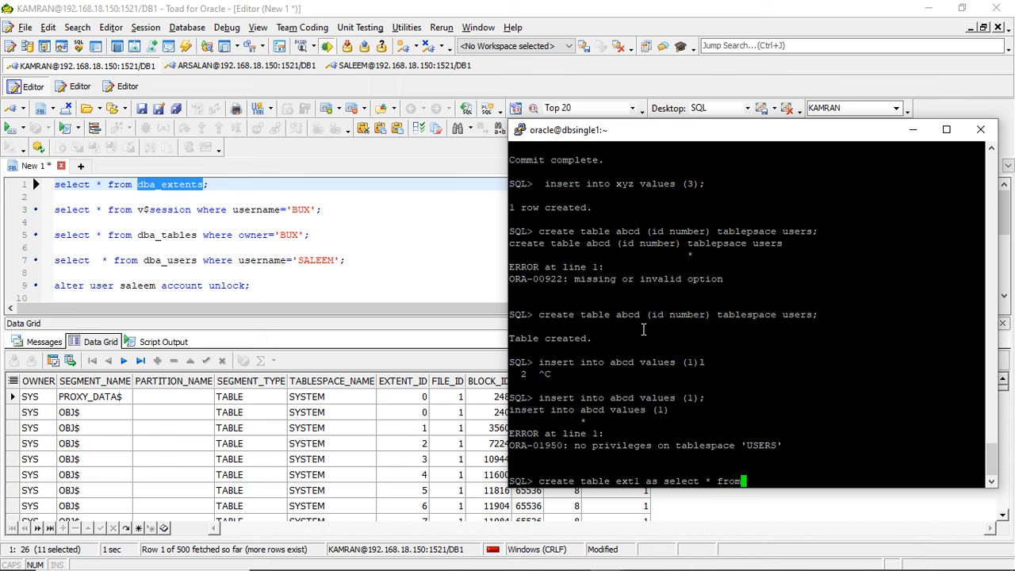
right_click(643, 330)
text(;)
key(Return)
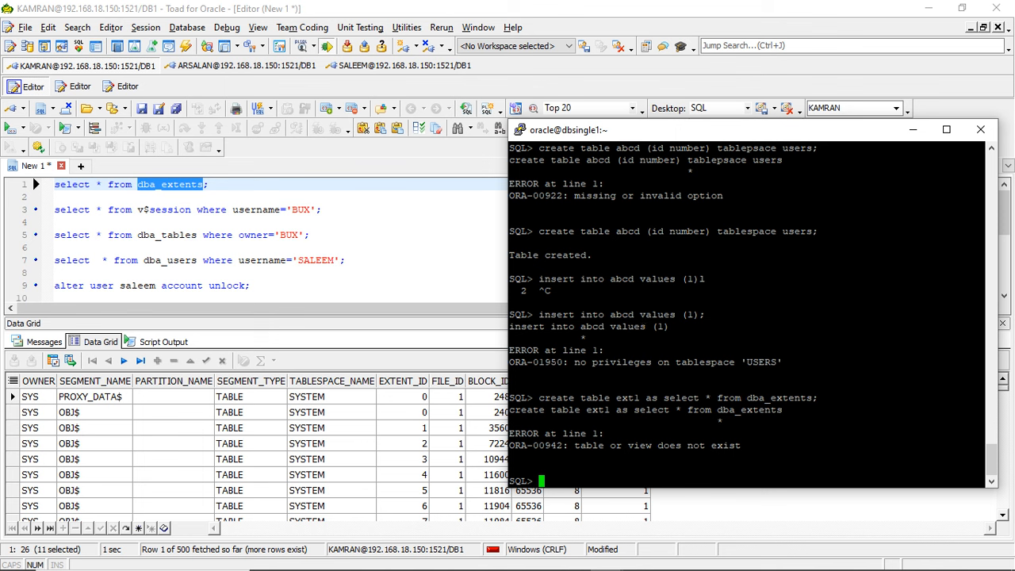
- Switch to the administrator's SQL*Plus session and grant select any dictionary to the third user
mouse_move(553, 568)
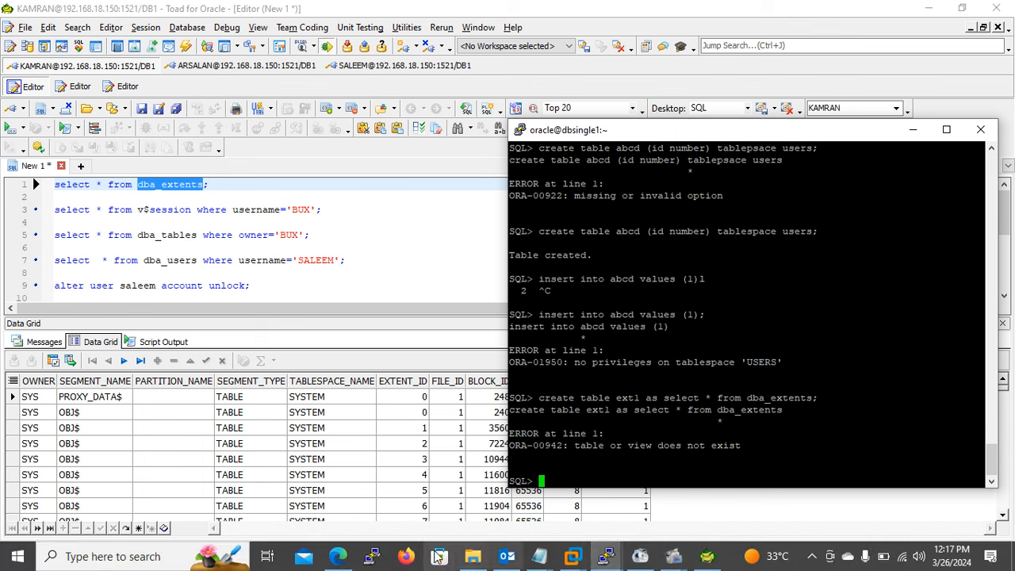
click(606, 556)
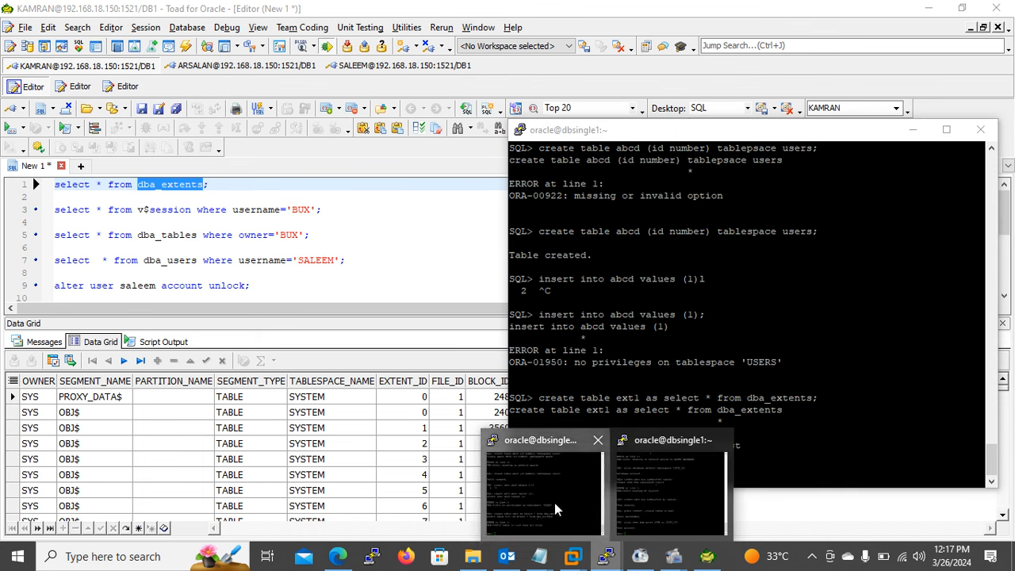
click(560, 497)
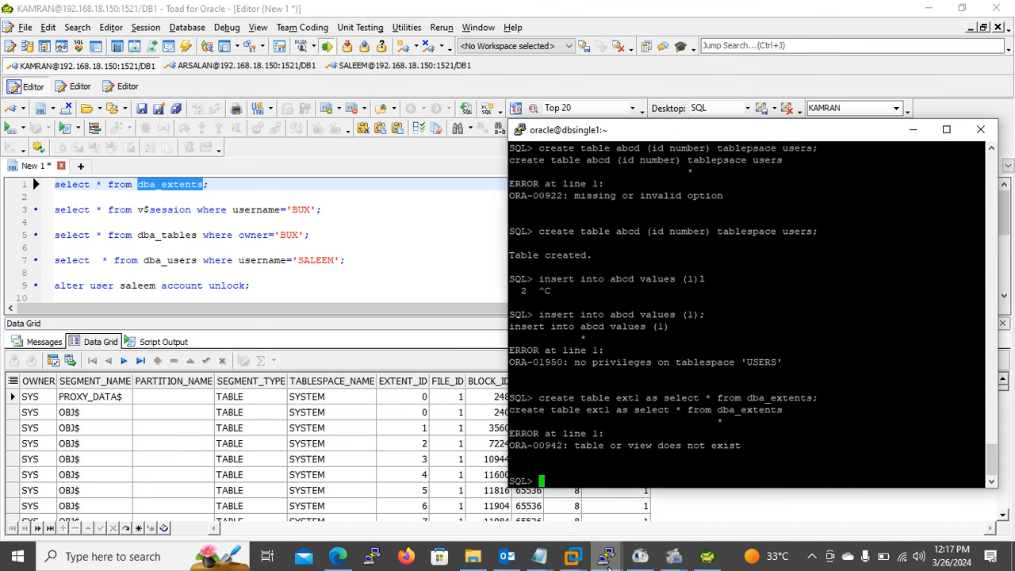
click(606, 556)
click(687, 510)
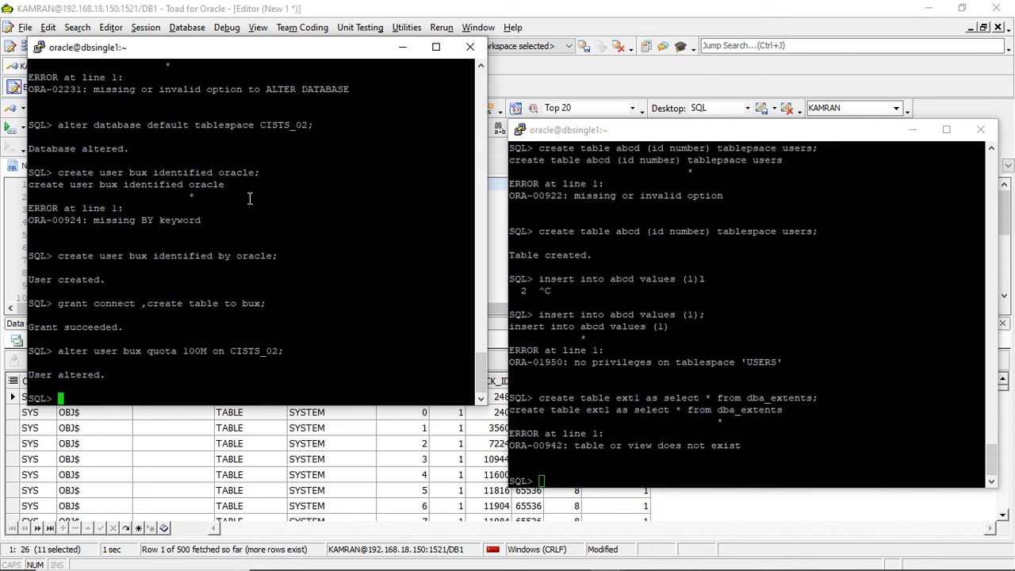
text(grant select any d)
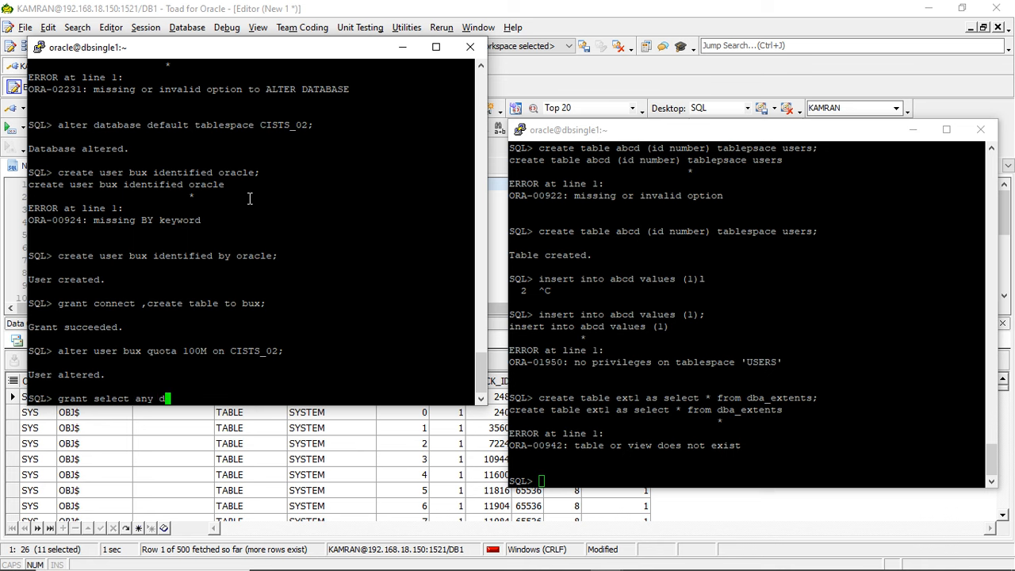
text(ictionary to bux;)
key(Return)
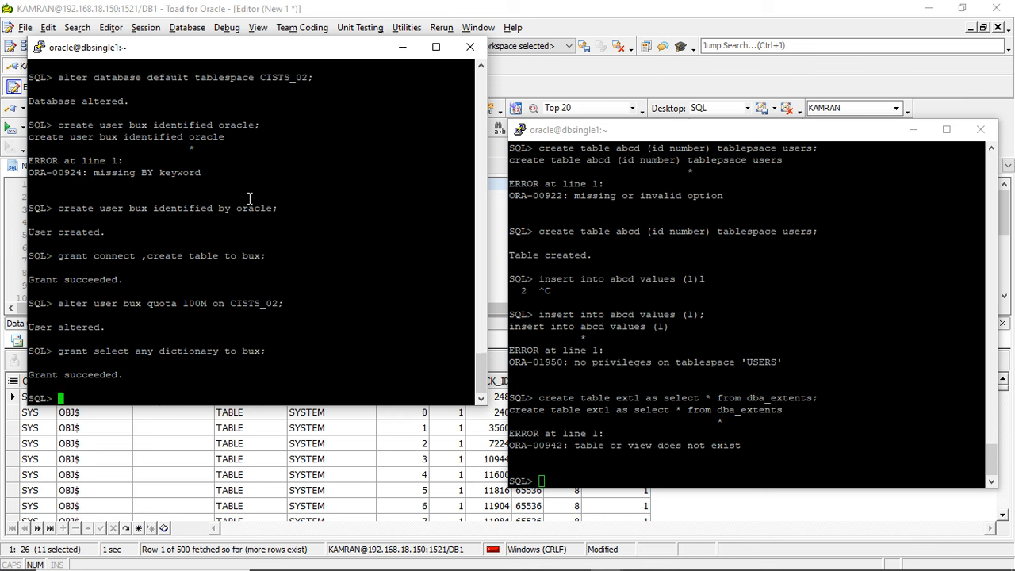
- Rerun the buffered create table ext1 statement with / in the third user's SQL*Plus session
click(665, 346)
text(/)
key(Return)
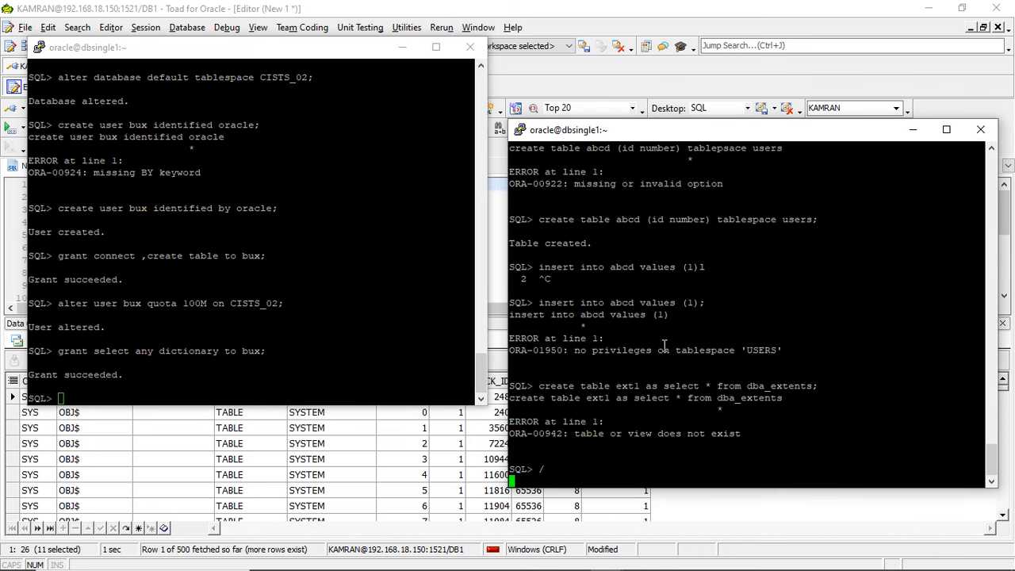
- Switch to Toad and run the v$session query for the third user while the table creation is executing
click(708, 69)
click(70, 195)
click(97, 210)
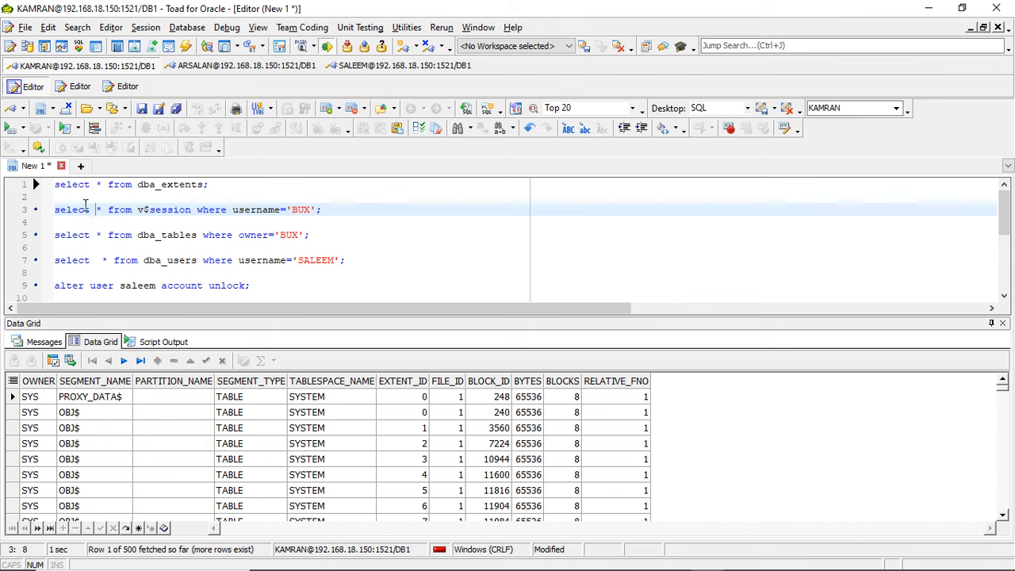
click(14, 130)
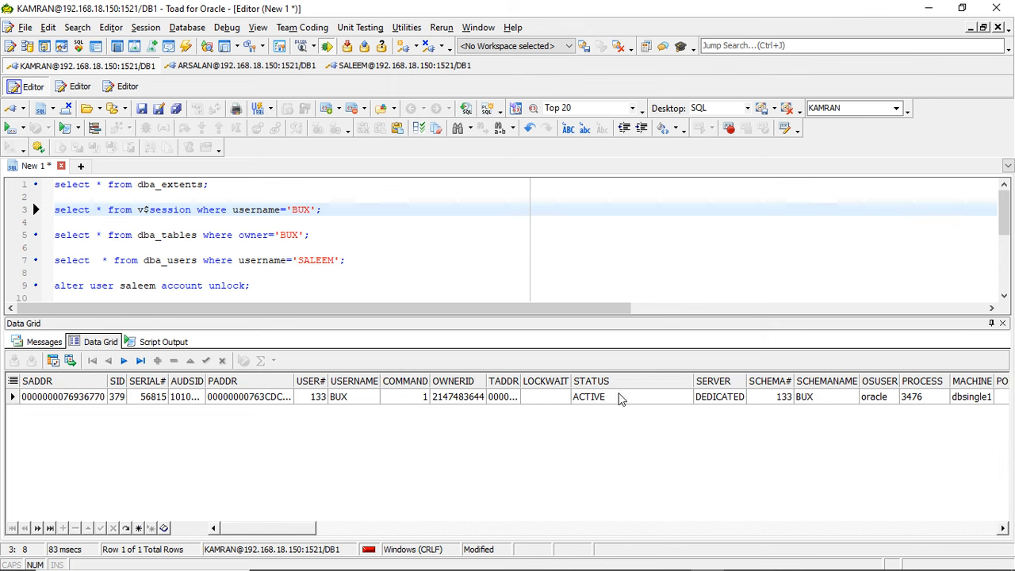
- Check the table creation in the third user's SQL*Plus session, and rerun the v$session query in Toad
key(alt+Tab)
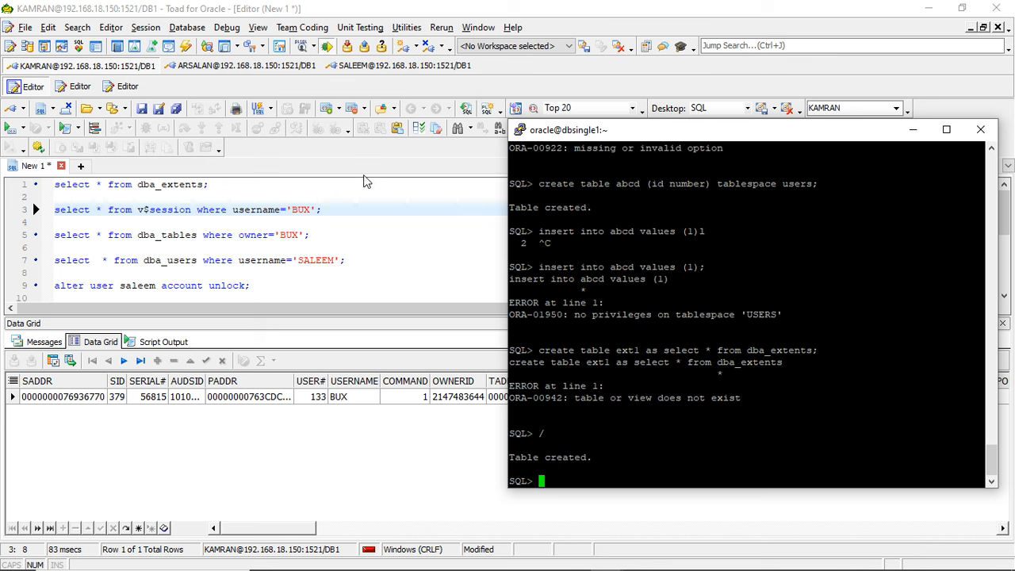
click(255, 281)
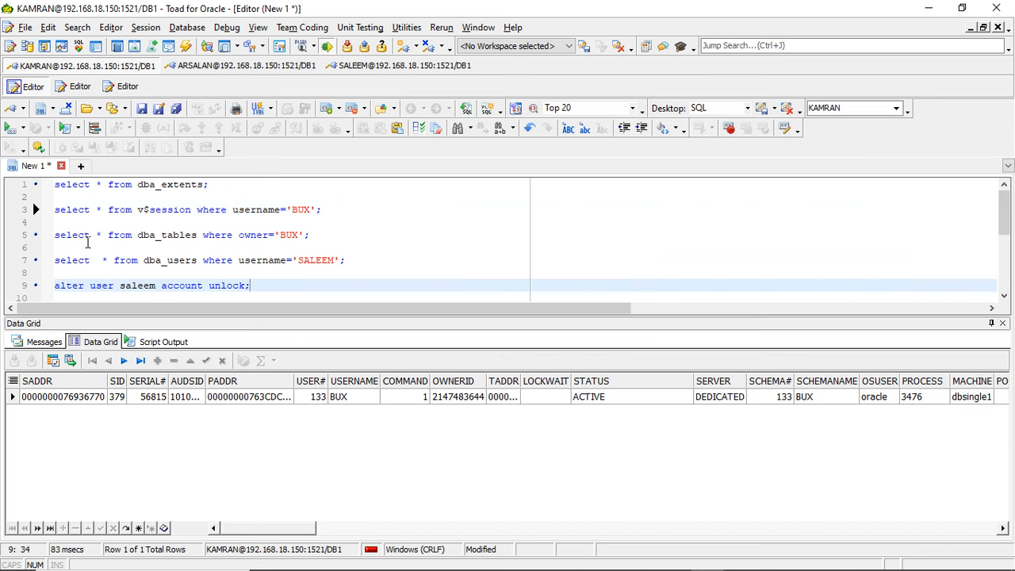
click(127, 210)
click(10, 128)
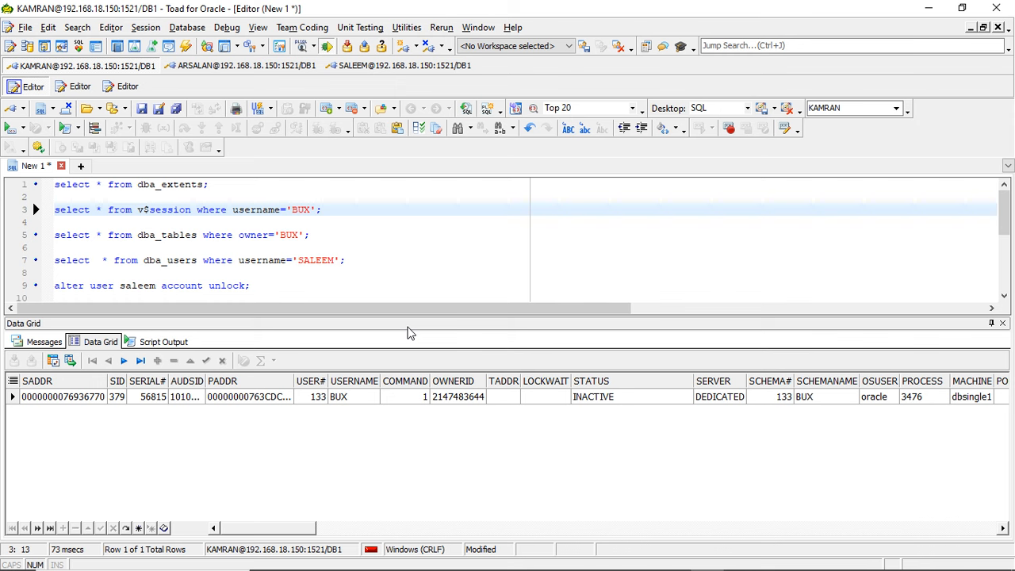
- Exit the third user's SQL*Plus session and rerun the v$session query in Toad to check for that user's session
key(alt+Tab)
text(exit)
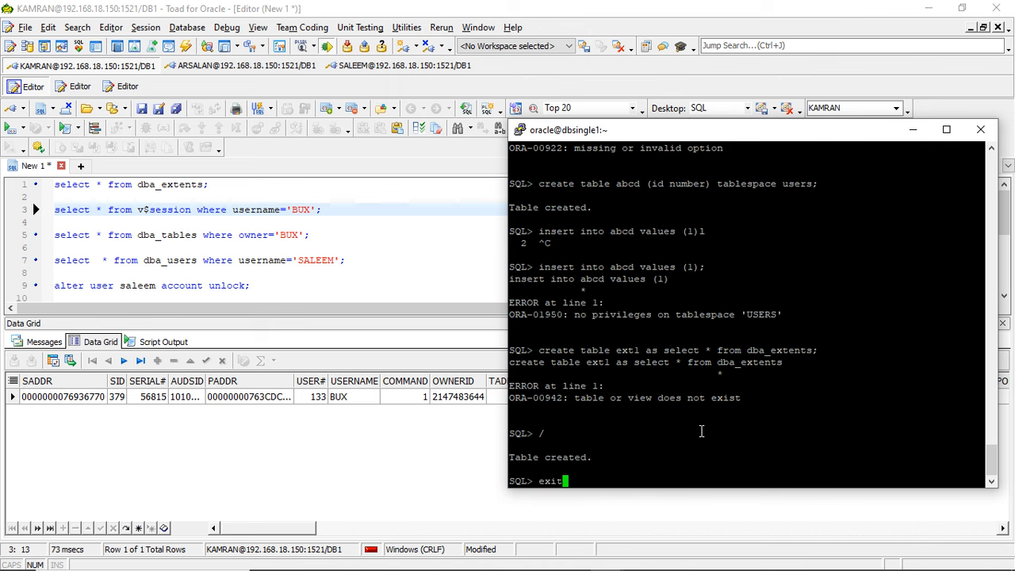
key(Return)
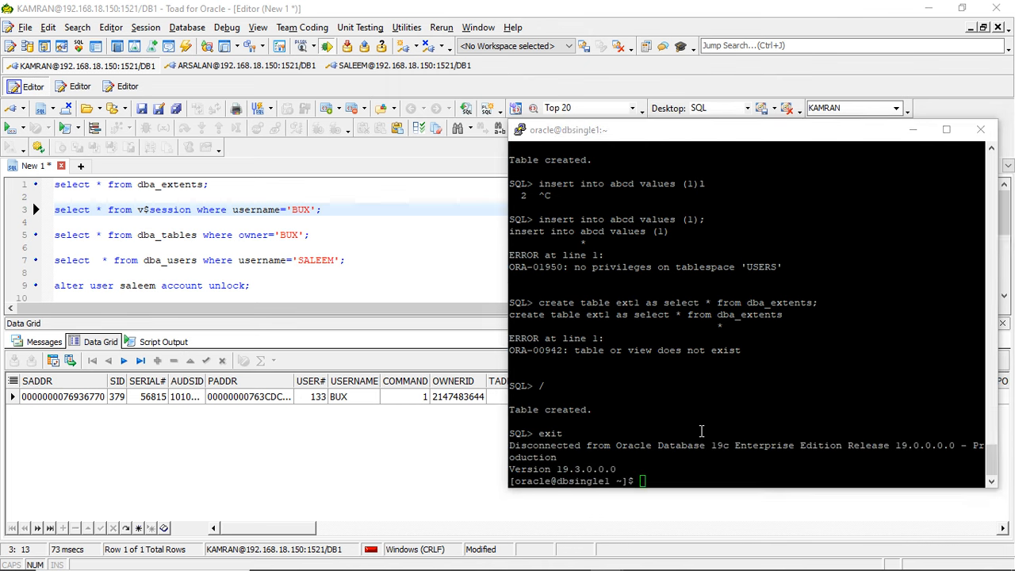
key(alt+Tab)
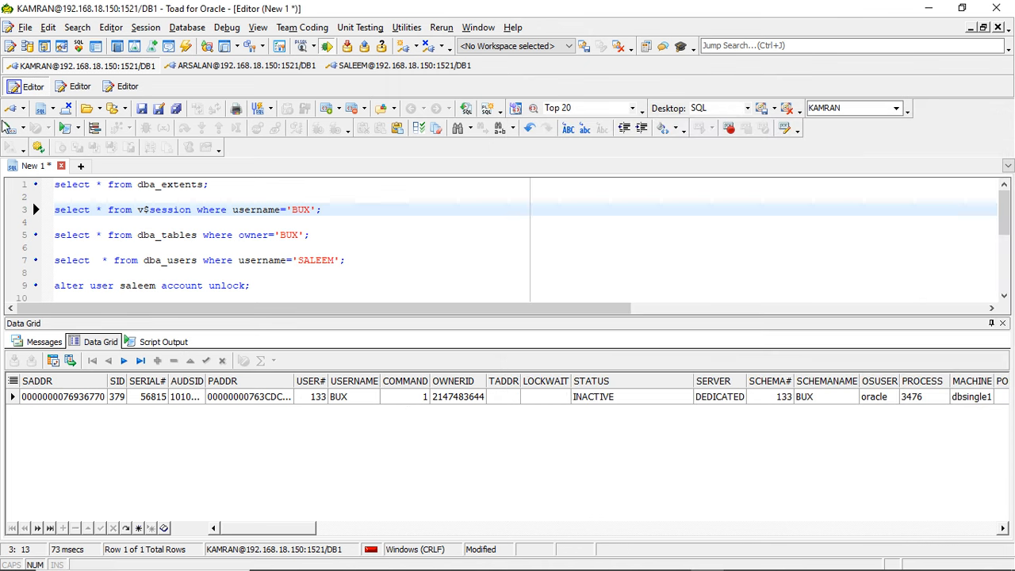
click(10, 130)
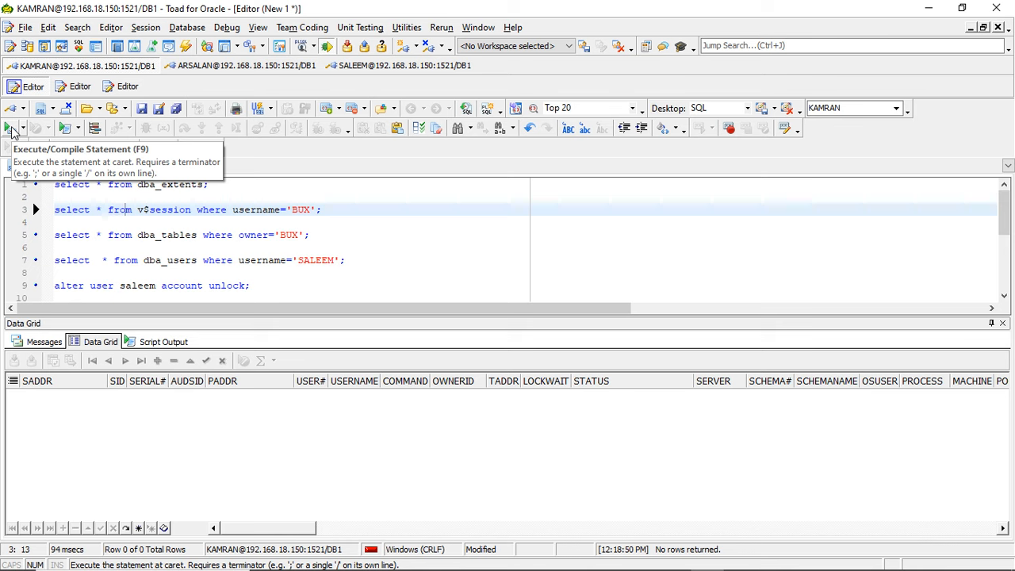
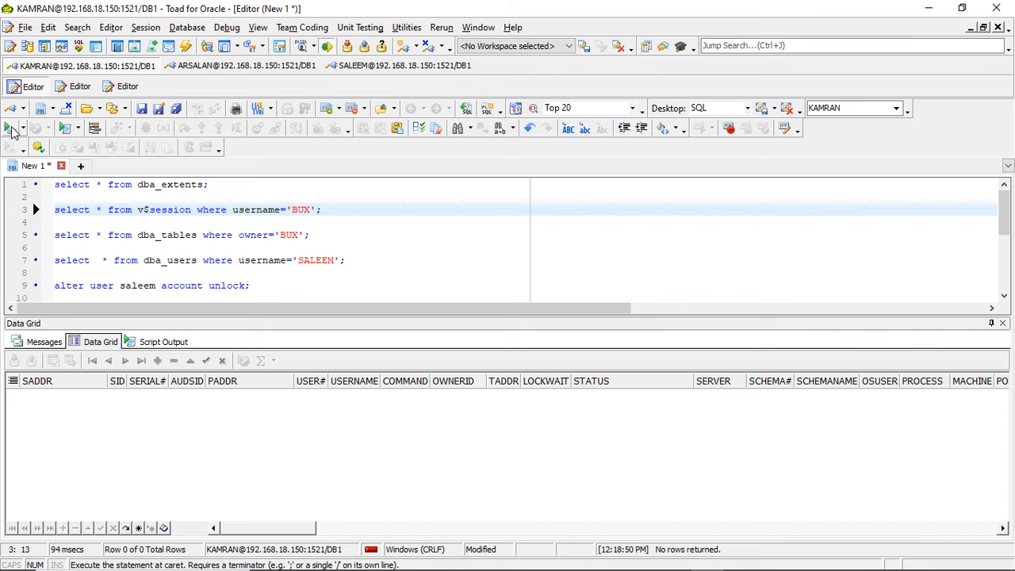
- Switch to the third user's terminal and log back in to SQL*Plus with that user's name and password
key(alt+Tab)
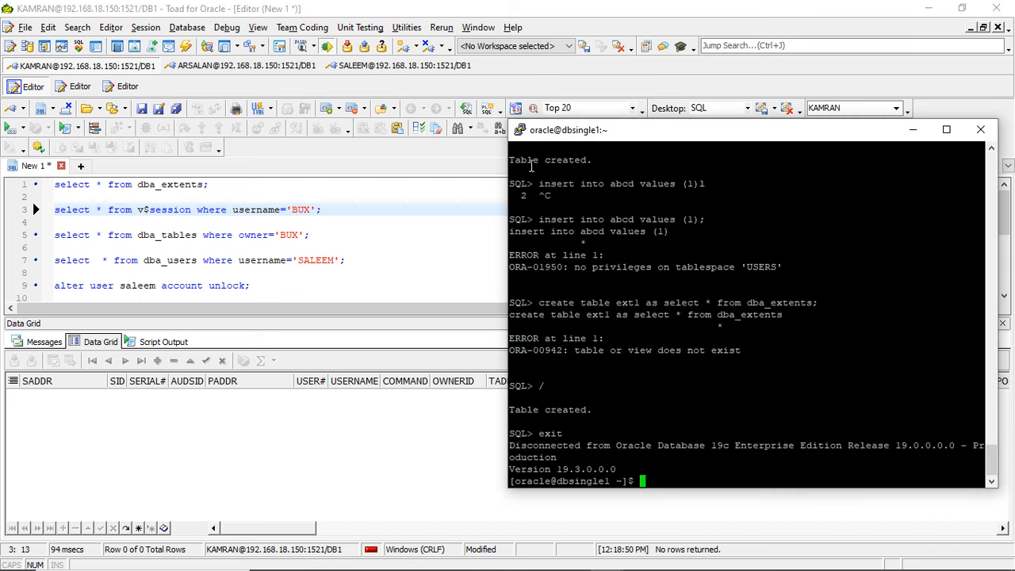
key(Up)
key(Return)
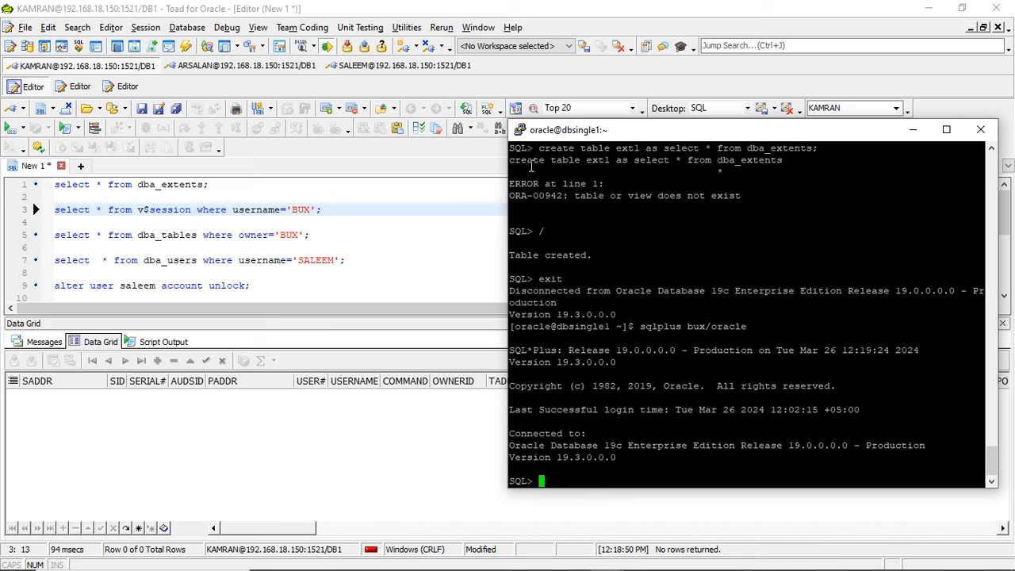
- Try to run create table ext1 as select * from dba_extents again in the reopened SQL*Plus session
key(Up)
key(Up)
key(BackSpace)
key(BackSpace)
key(BackSpace)
key(BackSpace)
key(BackSpace)
key(BackSpace)
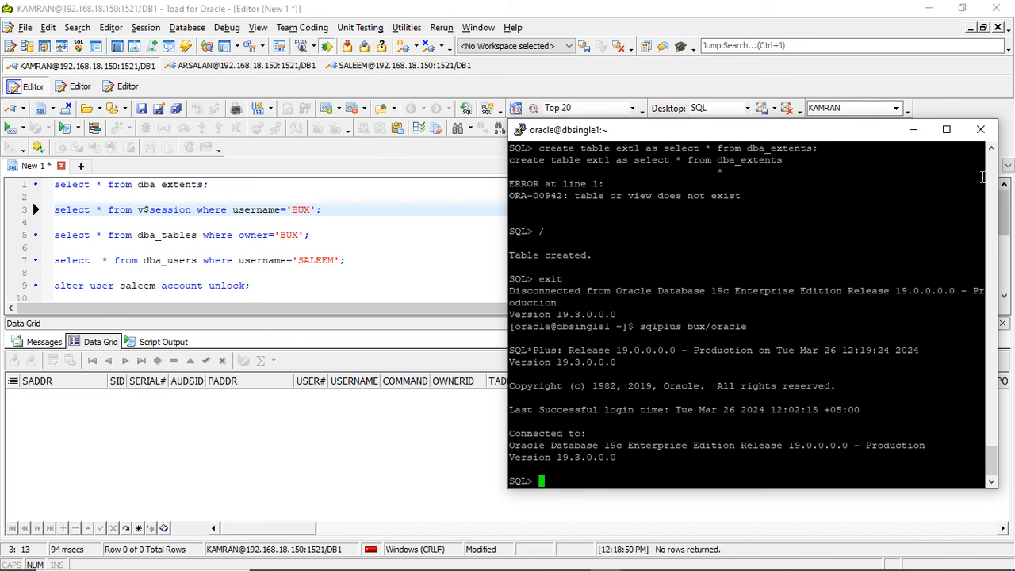
scroll(996, 184, up, 5)
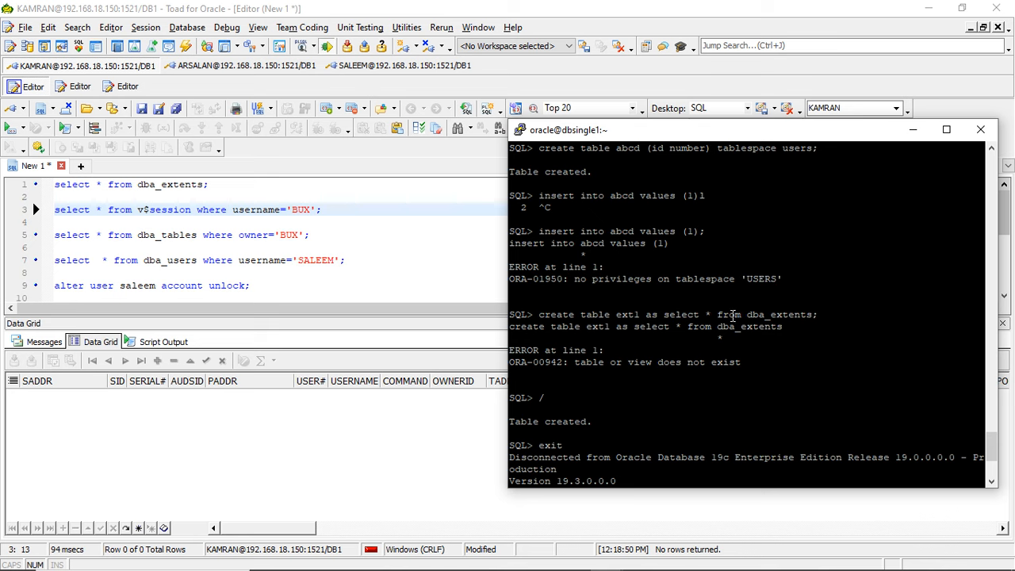
mouse_move(996, 450)
mouse_down()
mouse_move(996, 466)
mouse_move(996, 447)
mouse_up()
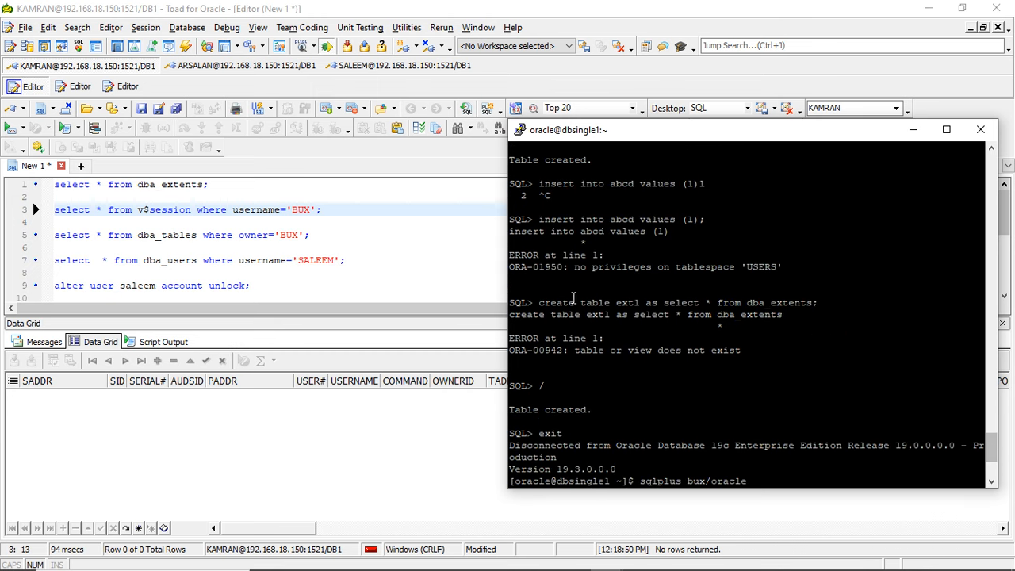
drag(540, 302, 815, 303)
right_click(815, 303)
key(Return)
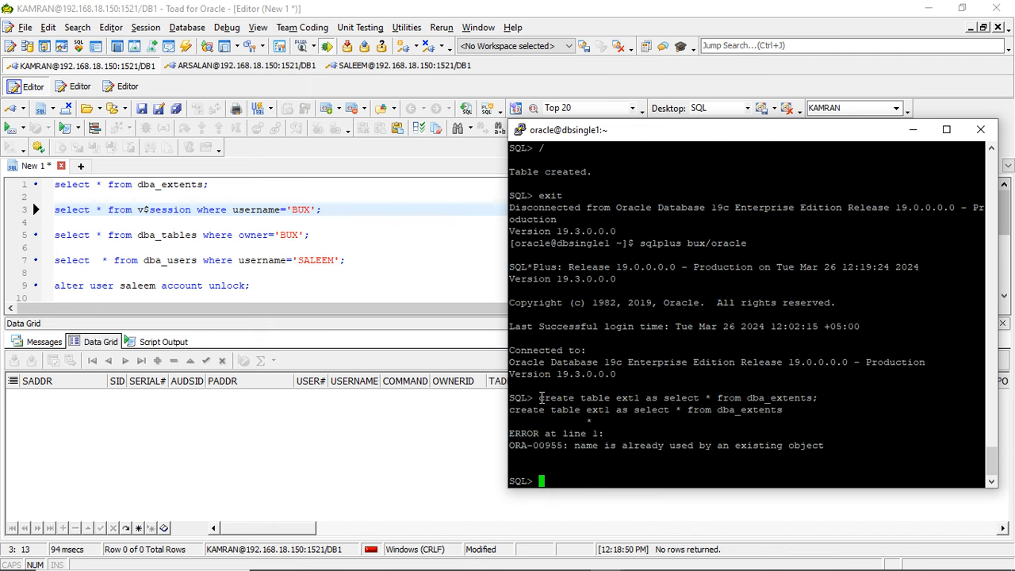
- Create table ext2 as select * from dba_extents in the third user's SQL*Plus session
drag(539, 397, 631, 406)
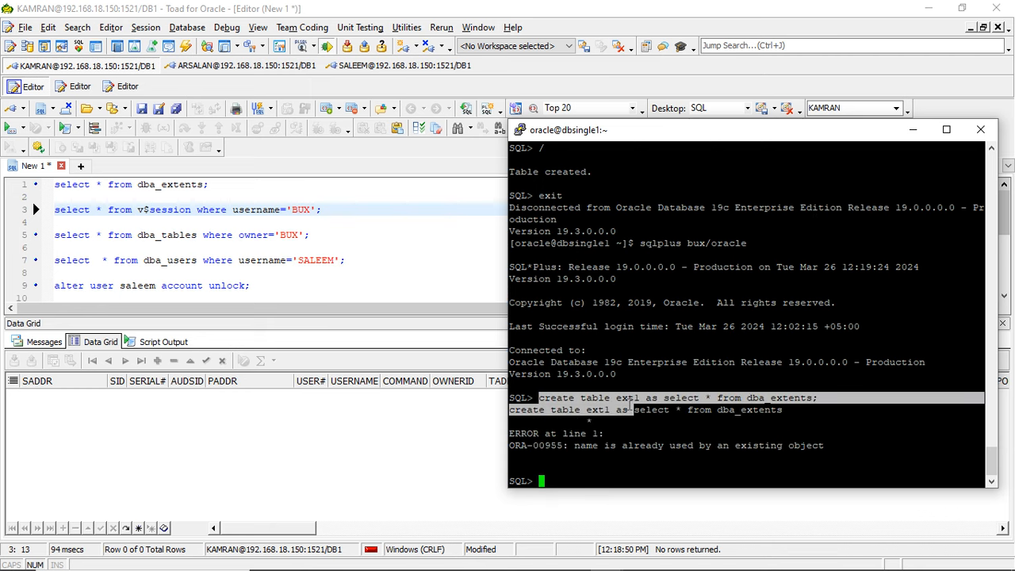
drag(539, 398, 632, 403)
right_click(632, 403)
text(2)
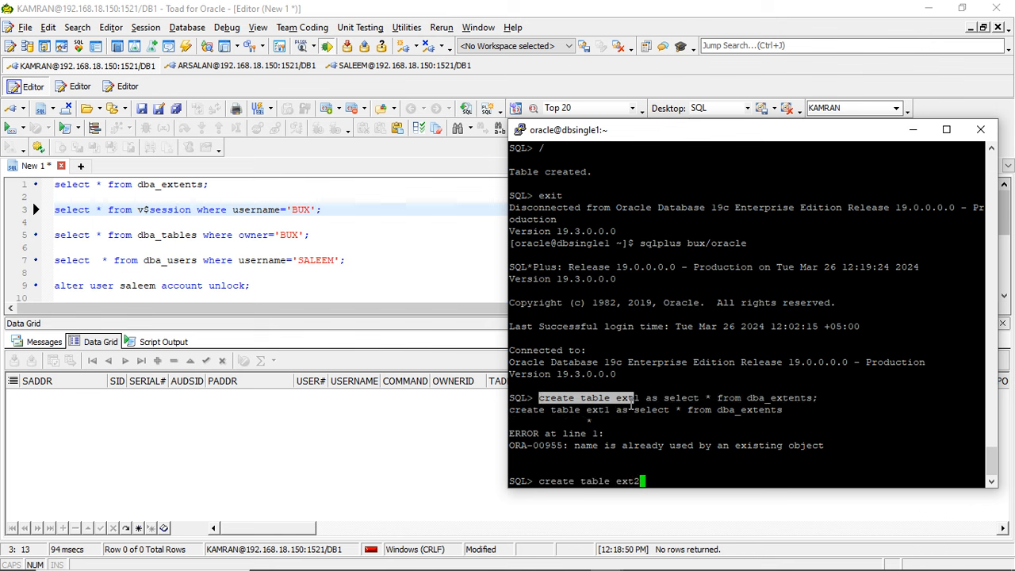
drag(646, 398, 814, 399)
right_click(814, 399)
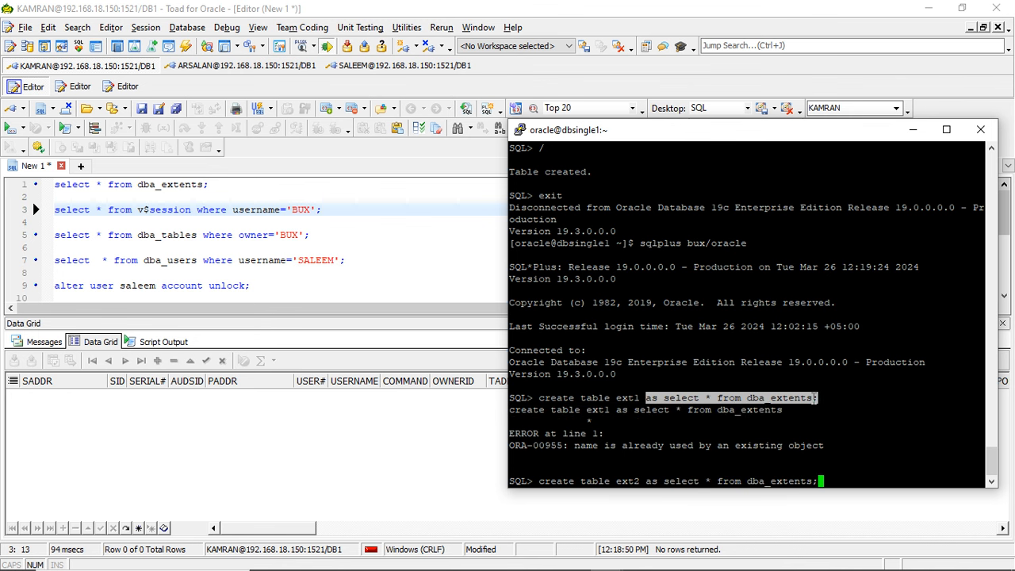
key(Return)
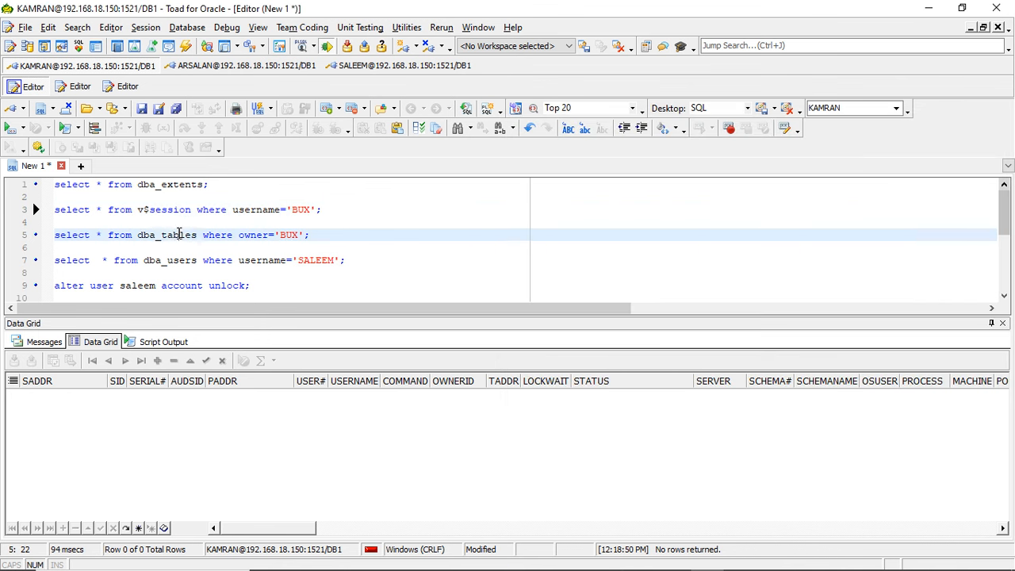
- Switch to Toad and open the Session Browser for the administrator connection
click(176, 235)
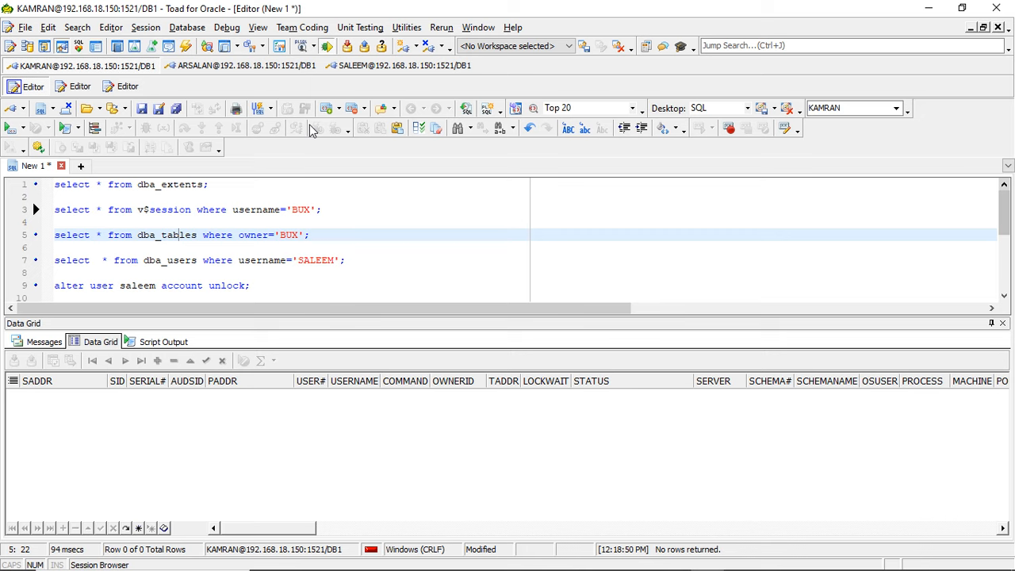
click(62, 46)
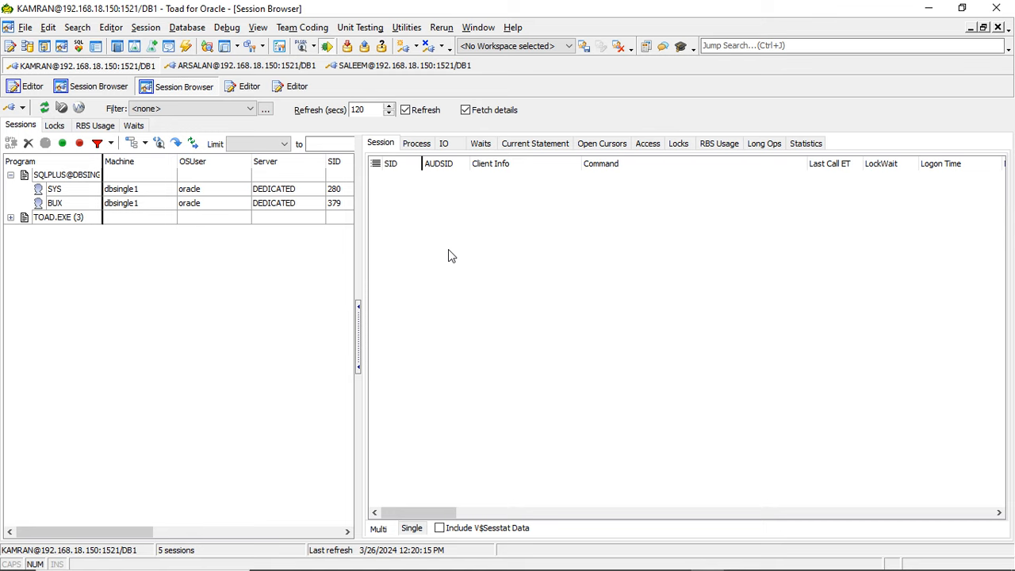
right_click(175, 323)
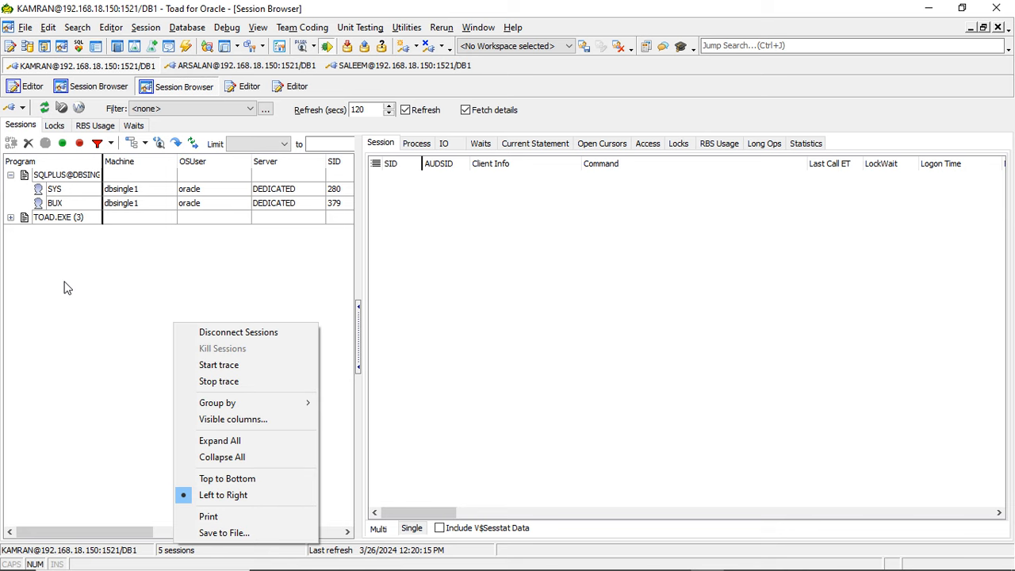
mouse_move(259, 403)
click(77, 298)
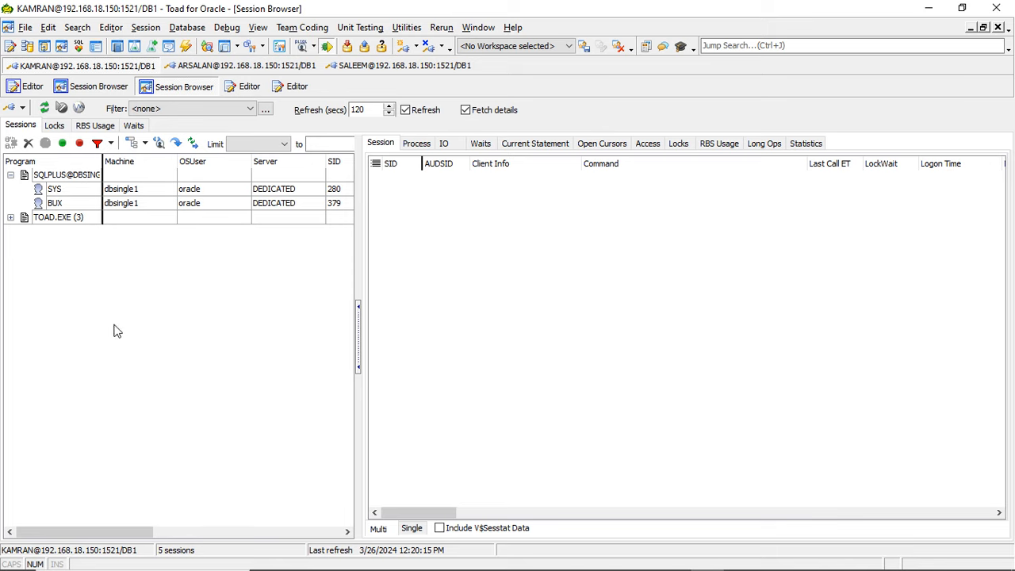
right_click(145, 309)
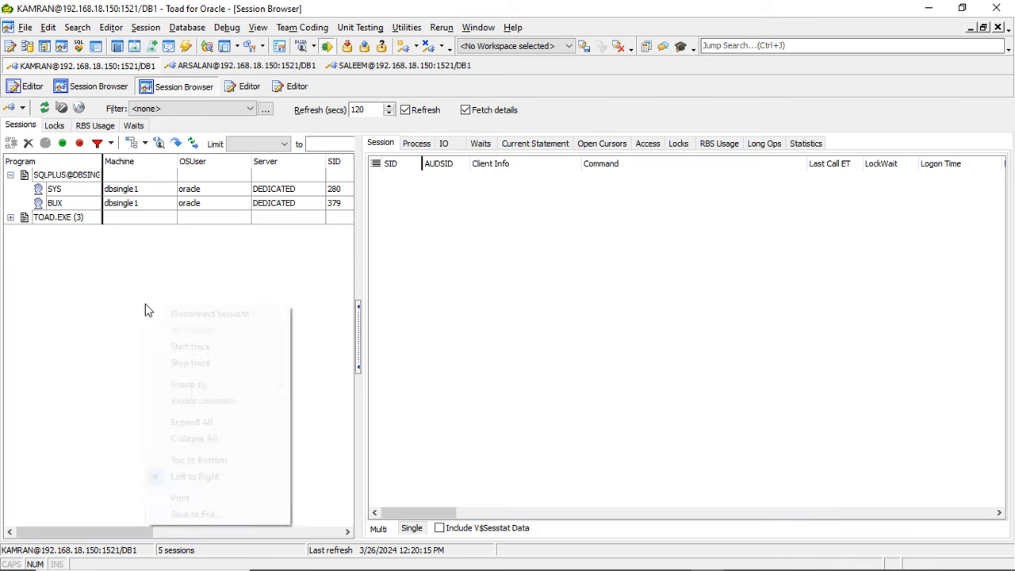
click(79, 317)
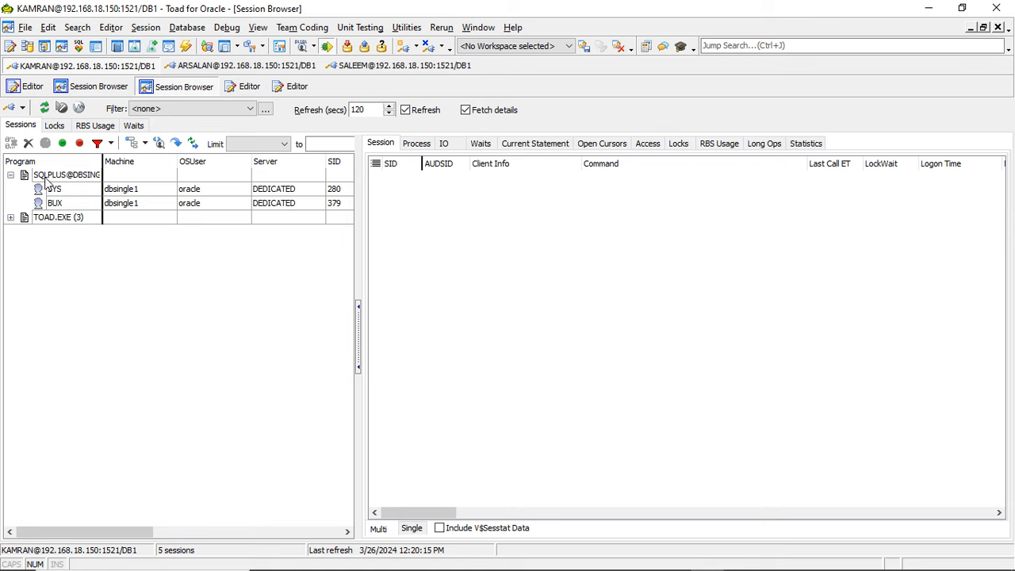
- Group the sessions in the Session Browser by Status and expand the ACTIVE and INACTIVE groups
right_click(77, 286)
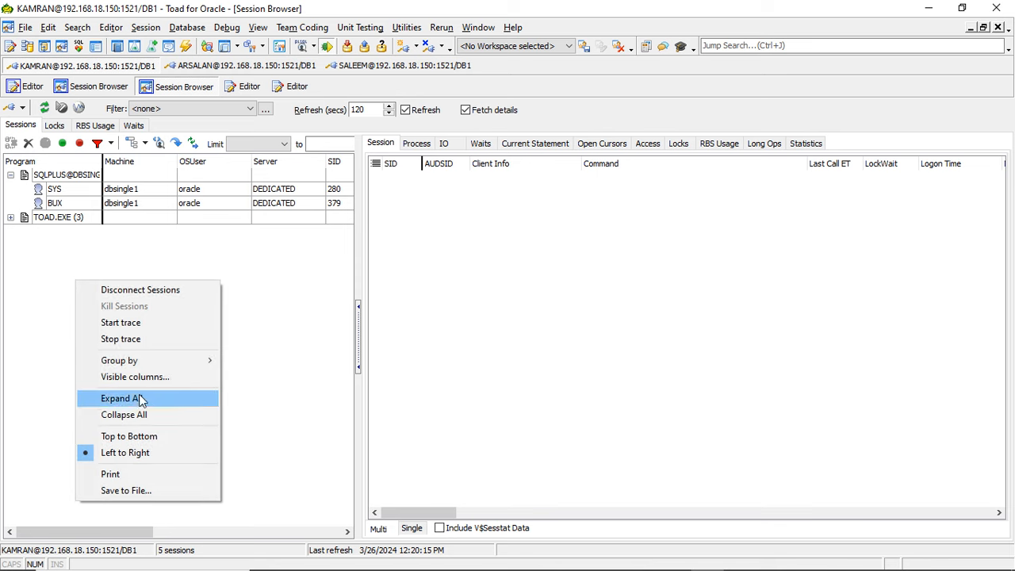
mouse_move(150, 367)
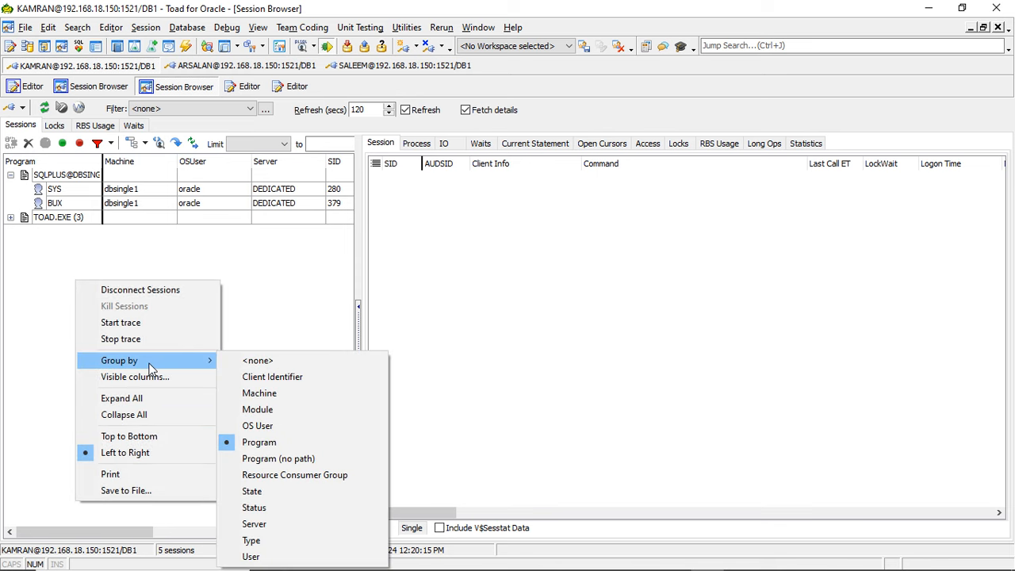
click(277, 509)
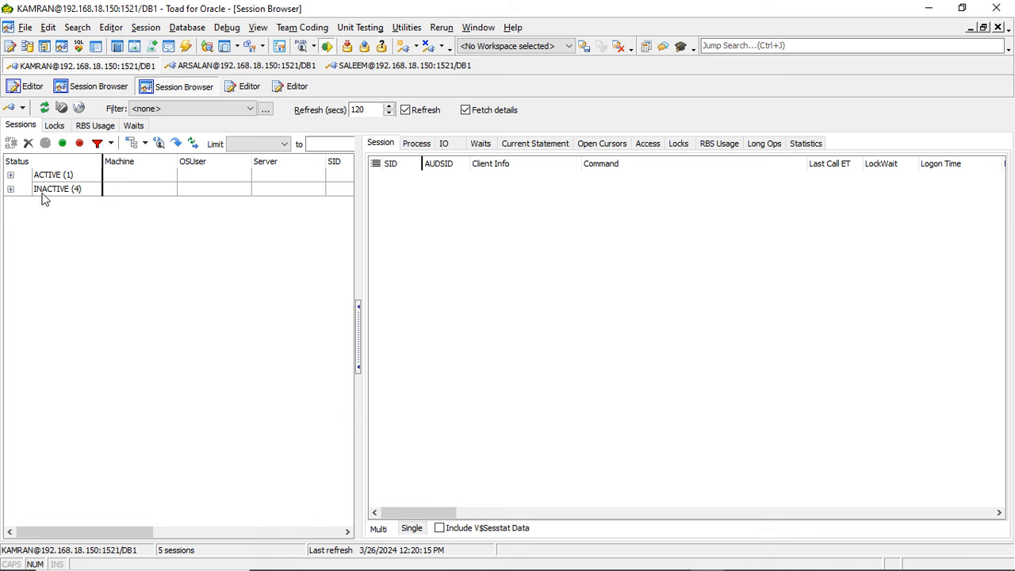
click(11, 176)
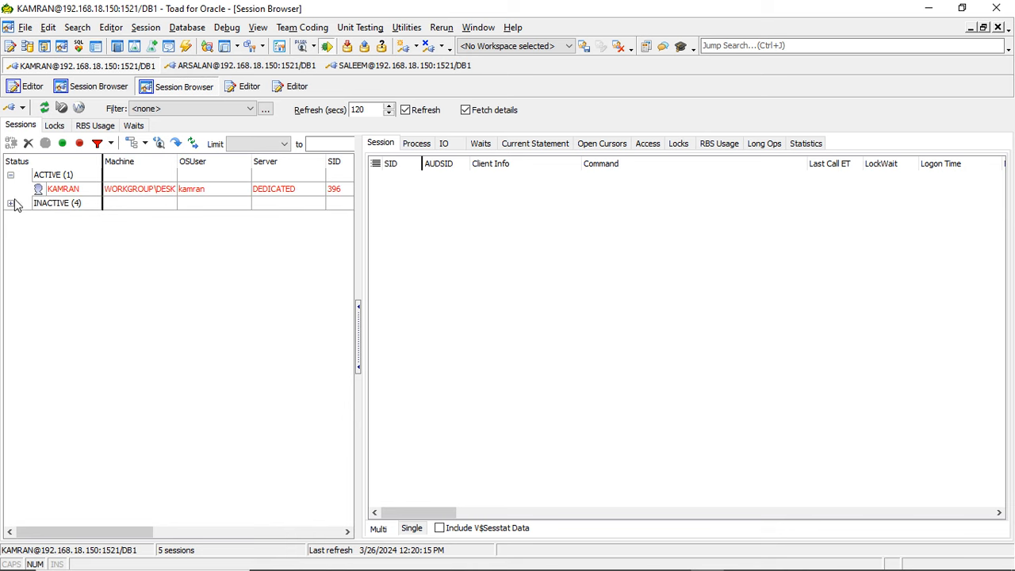
click(11, 204)
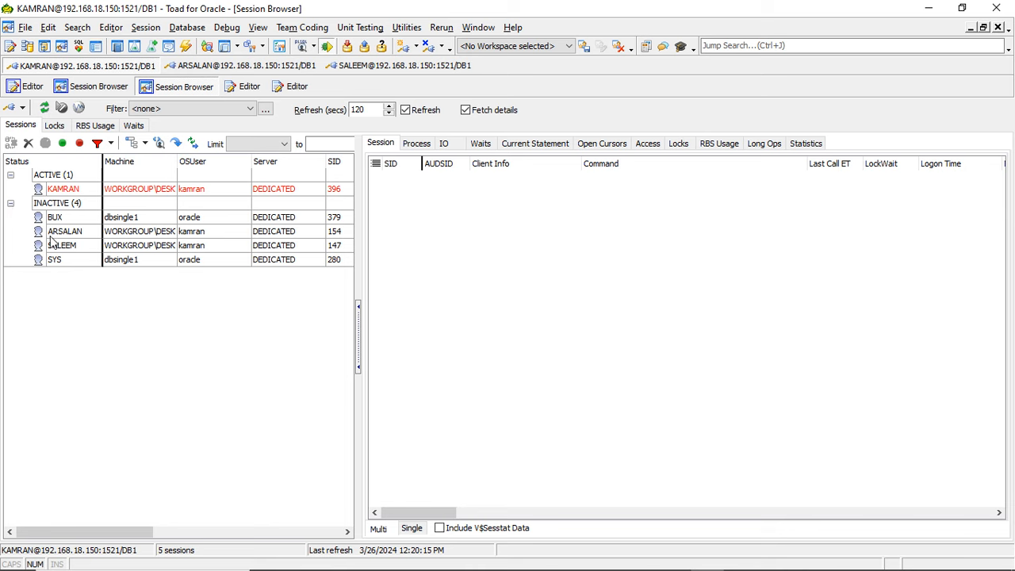
- Examine the session details of the active session and each inactive session, including the last command of each
click(68, 194)
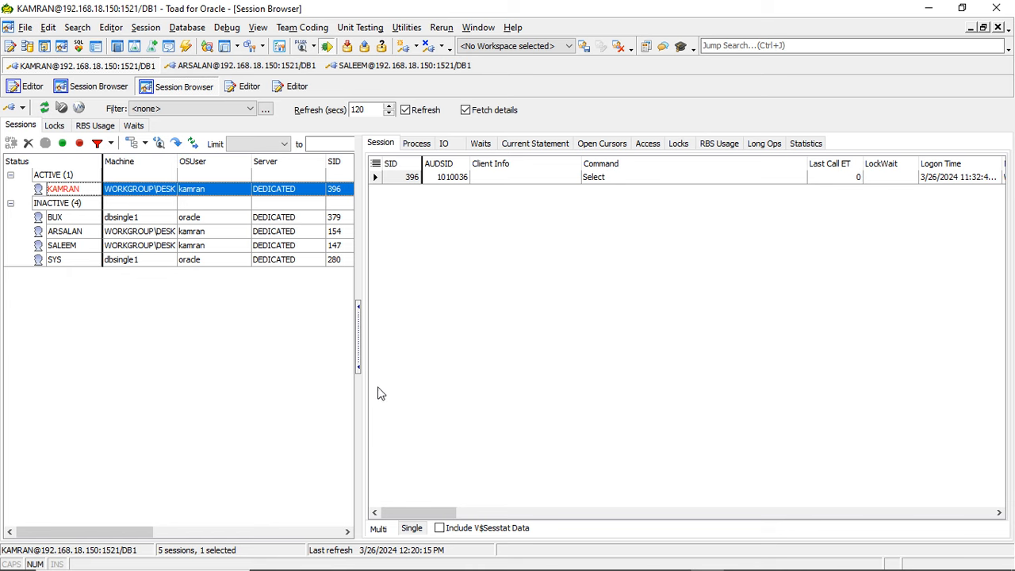
click(70, 221)
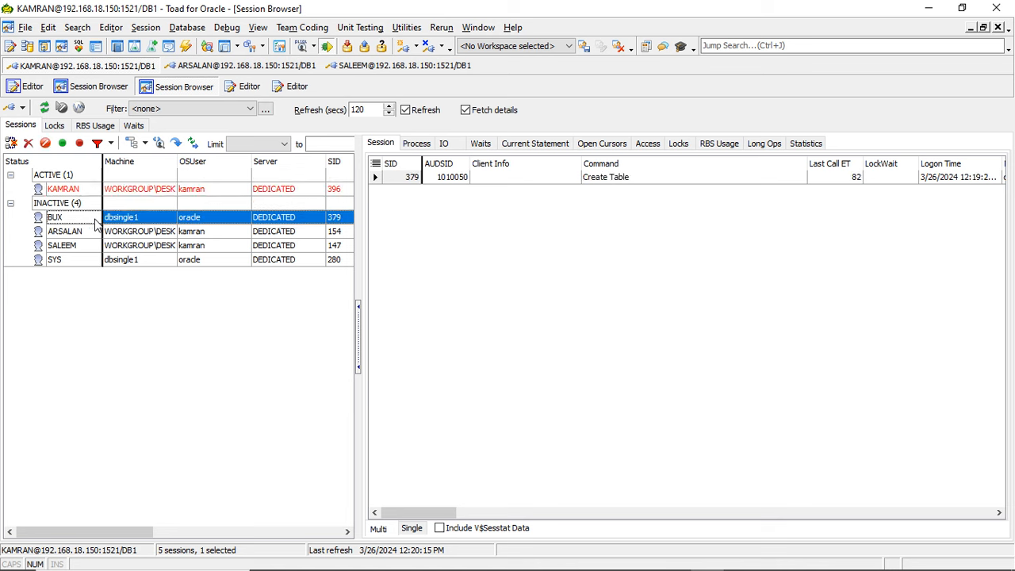
click(84, 231)
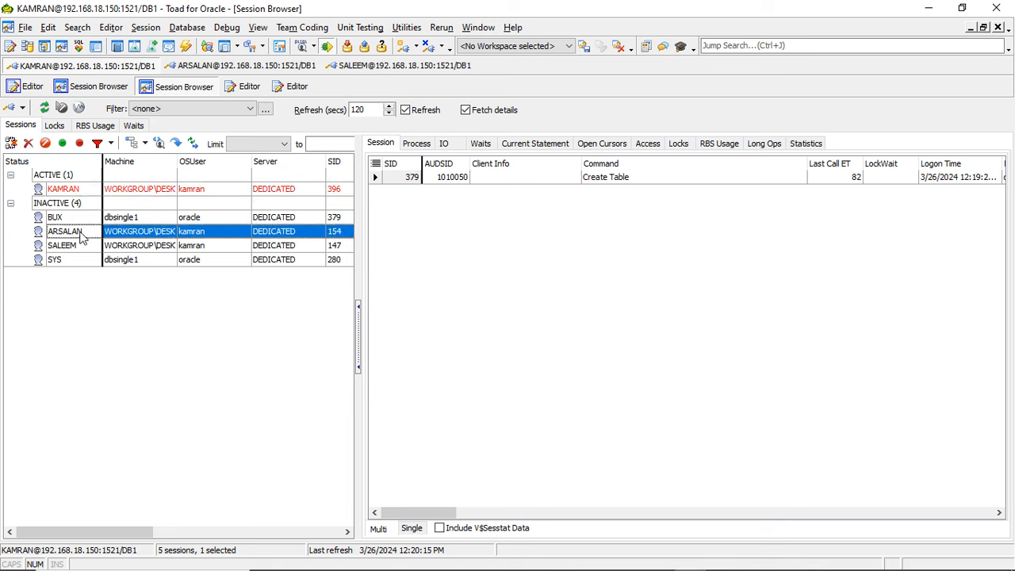
click(85, 248)
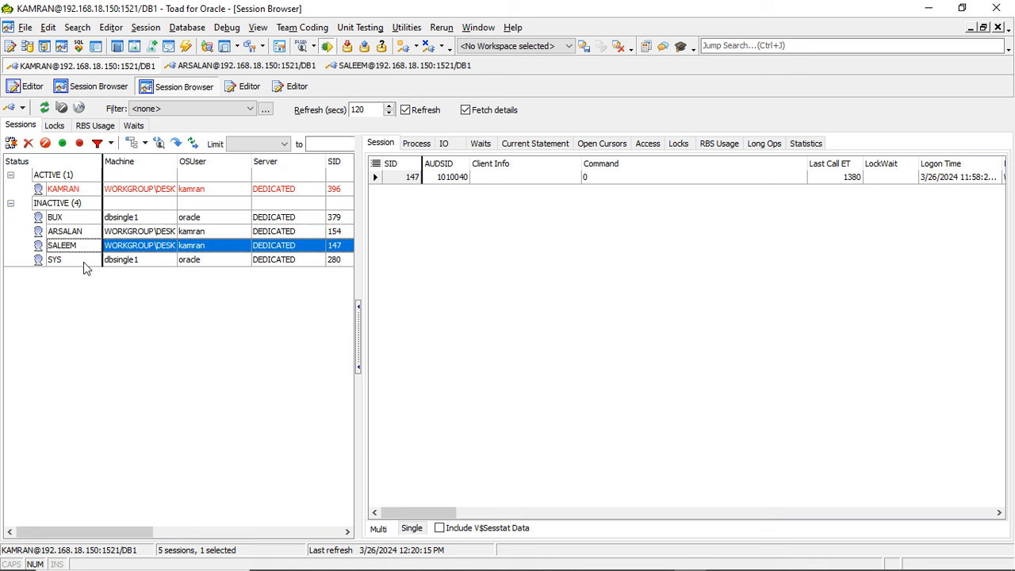
click(84, 260)
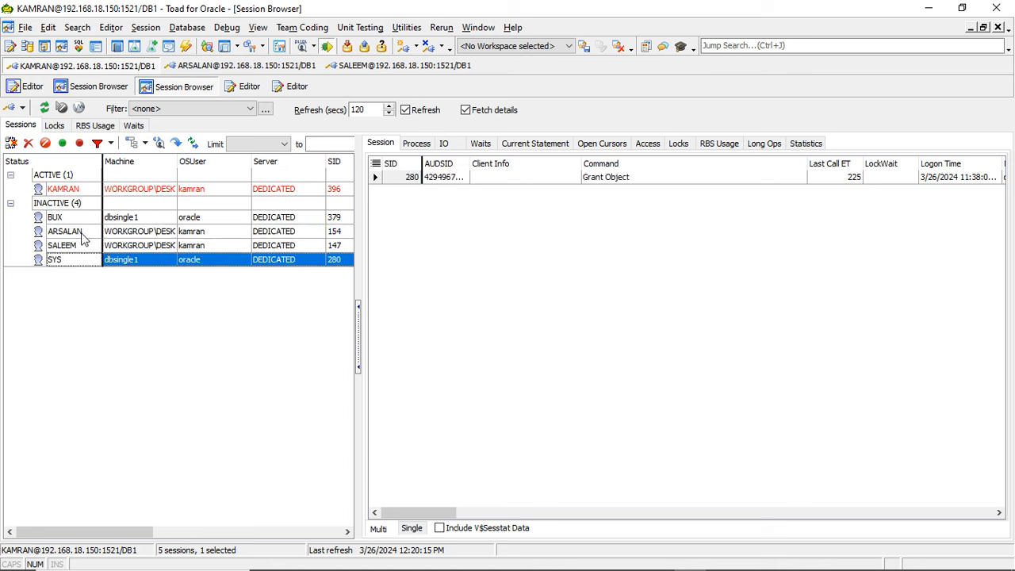
click(83, 232)
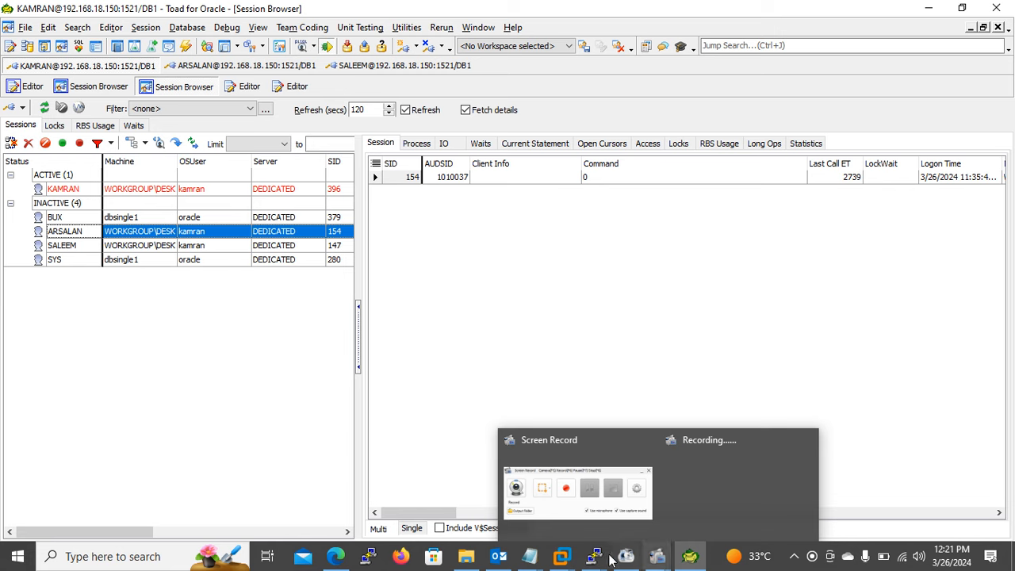
- Switch to the third user's SQL*Plus session and create table ext3 as select * from dba_extents
mouse_move(595, 557)
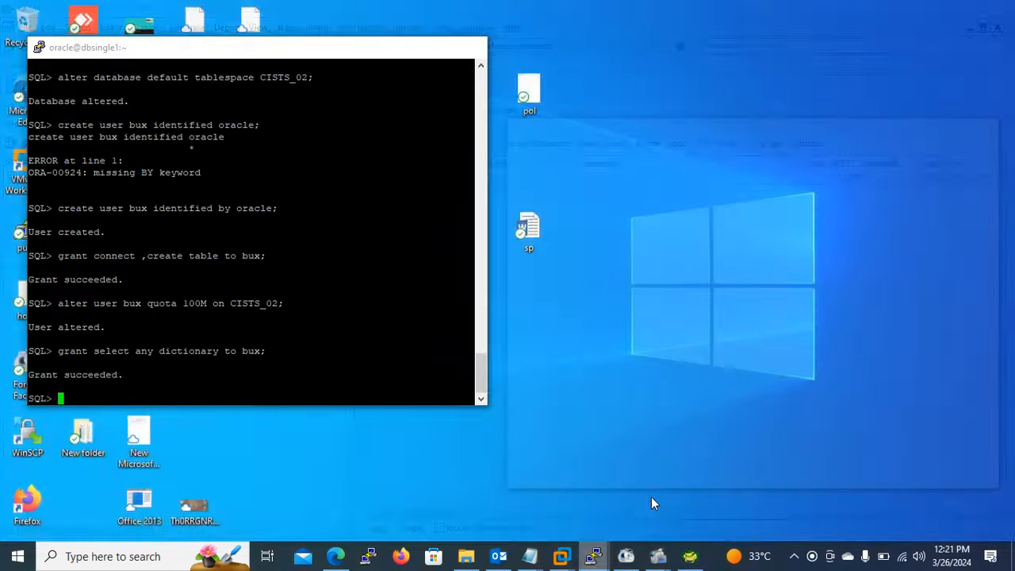
click(651, 496)
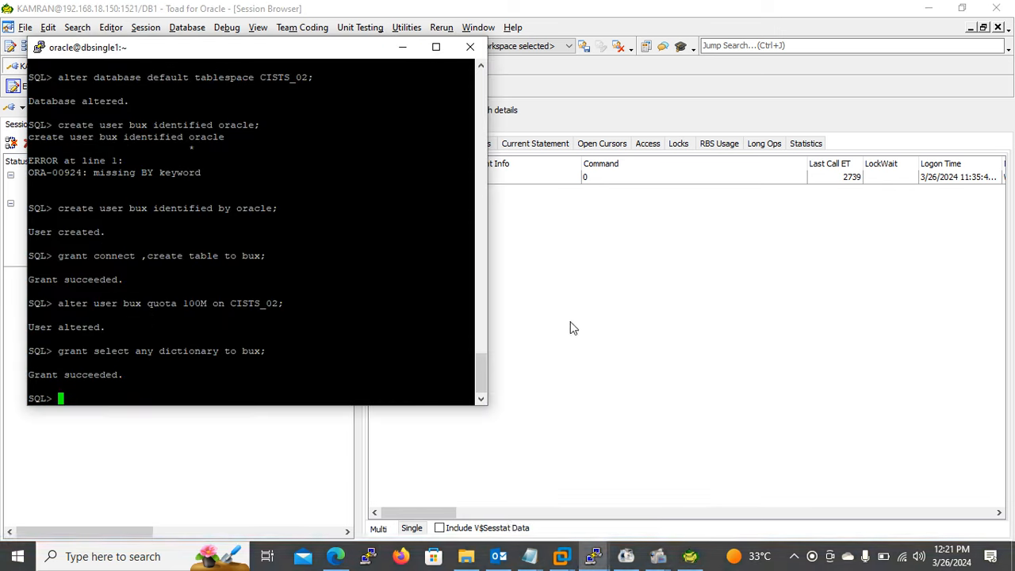
click(593, 556)
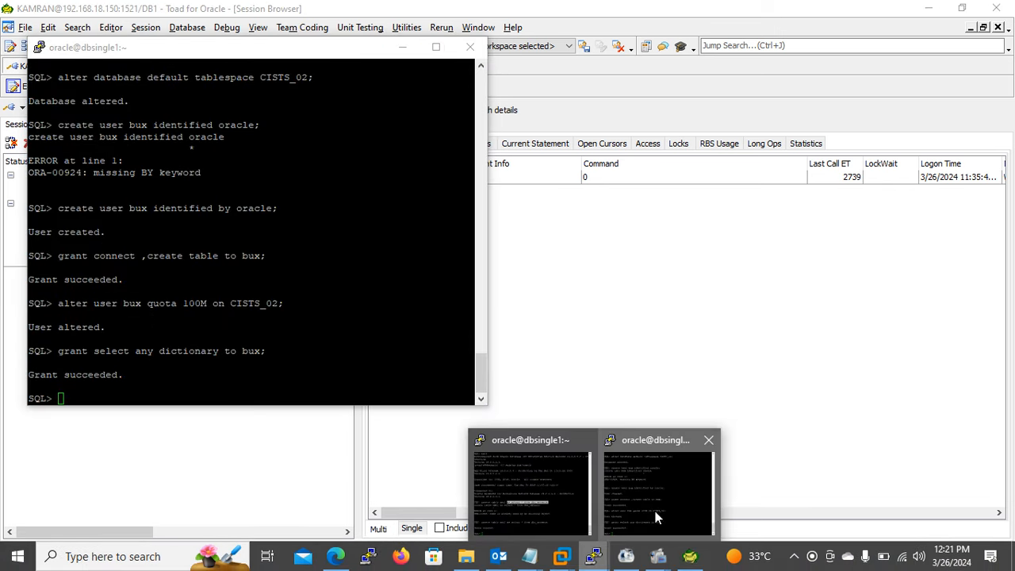
click(656, 517)
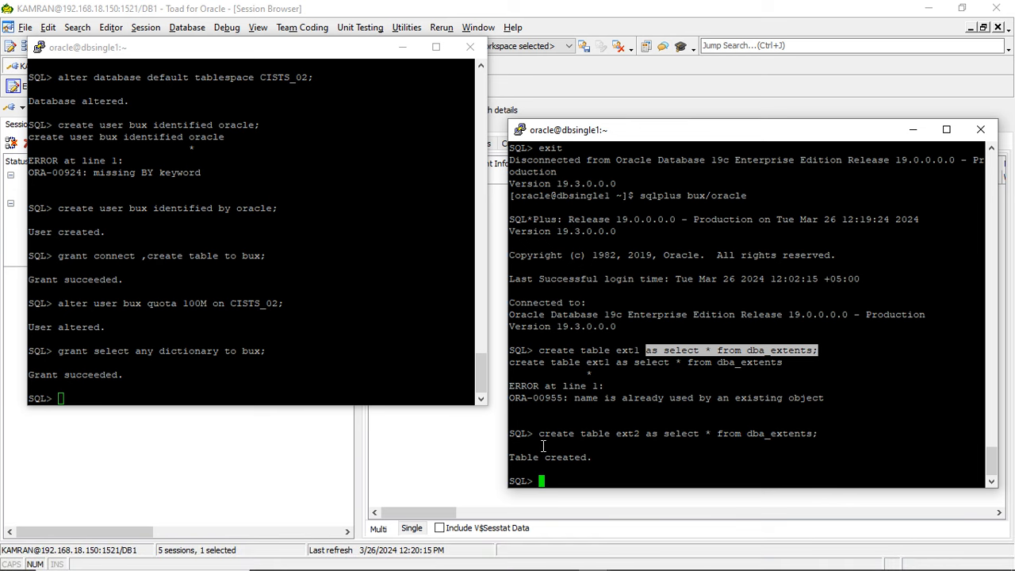
drag(539, 434, 632, 433)
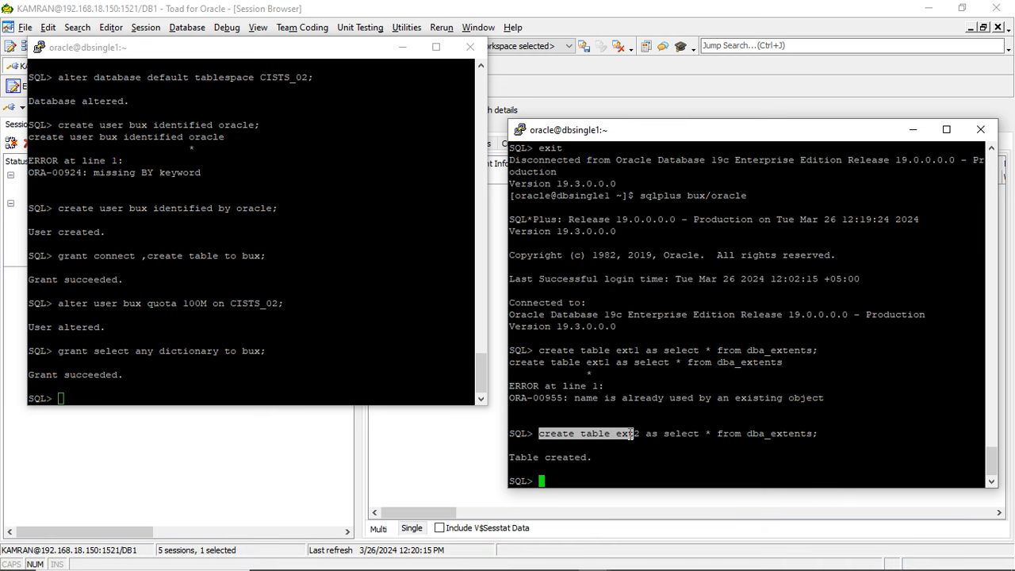
right_click(632, 433)
text(3)
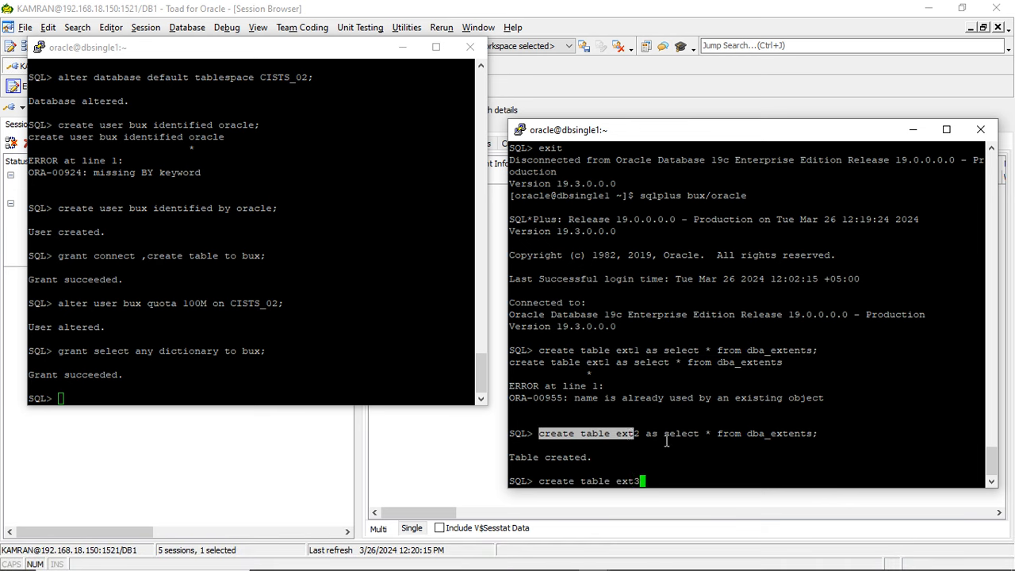
drag(646, 434, 817, 434)
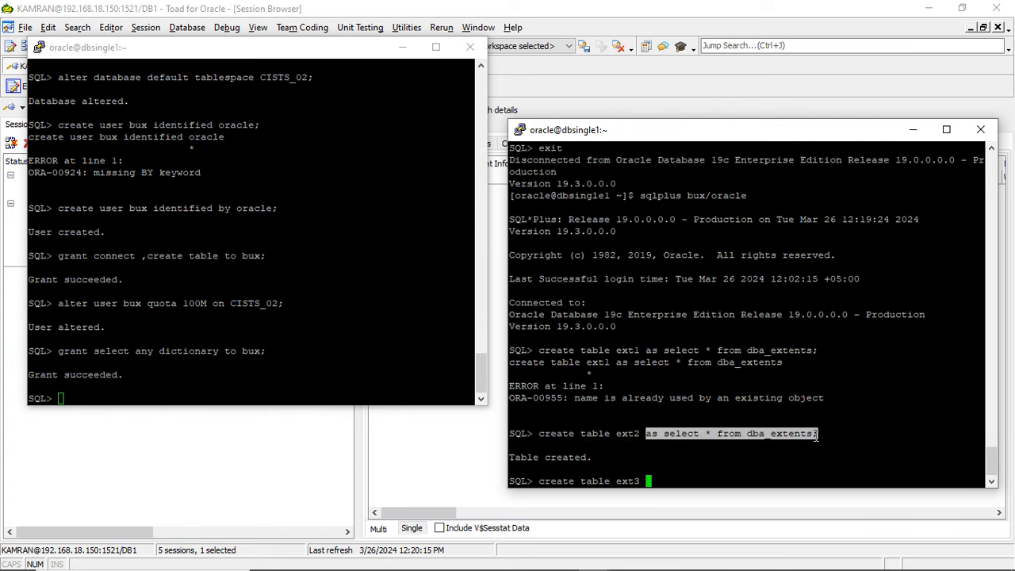
right_click(817, 435)
key(Return)
key(alt+Tab)
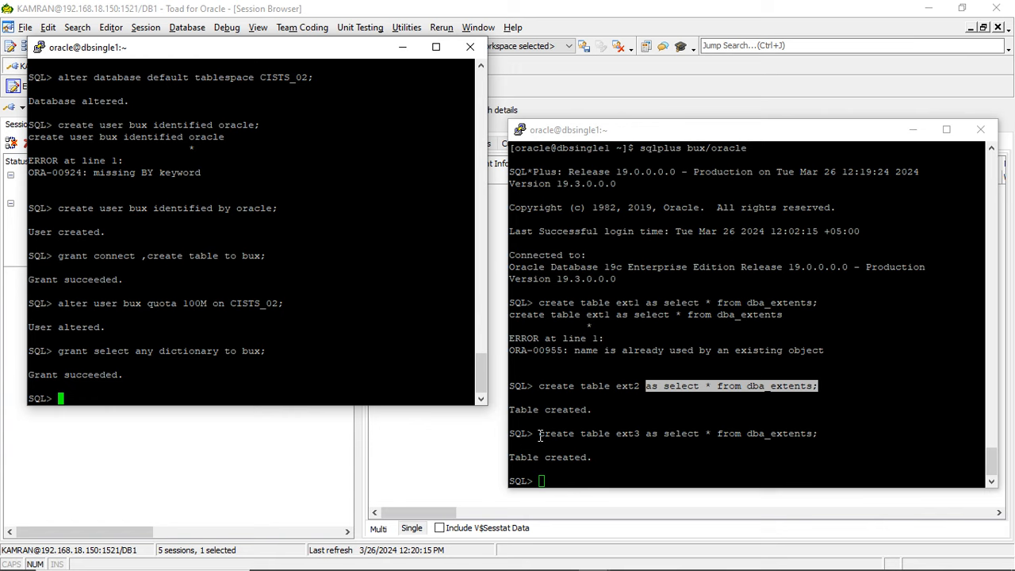
drag(540, 434, 774, 429)
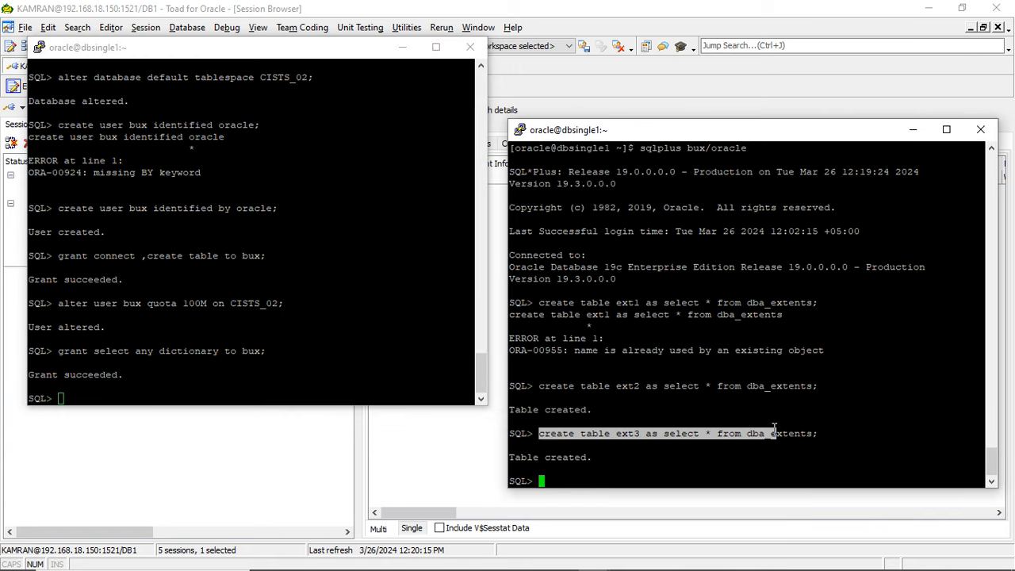
click(705, 384)
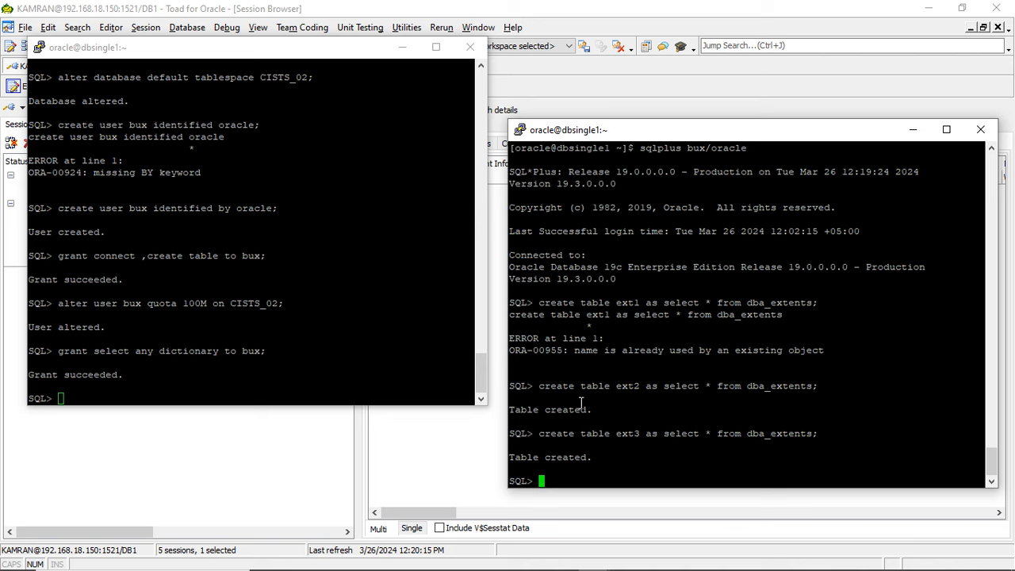
- Enter create table ext4 as select * from dba_extents; in SQL*Plus without running it, and refresh Toad's session list
drag(540, 433, 632, 429)
right_click(632, 429)
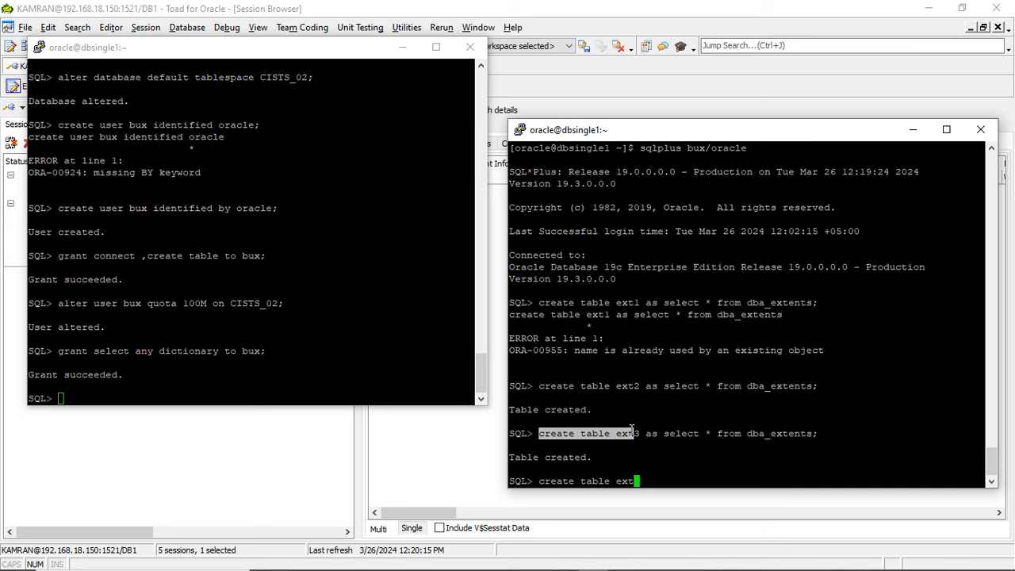
text(4)
drag(645, 433, 815, 435)
right_click(815, 435)
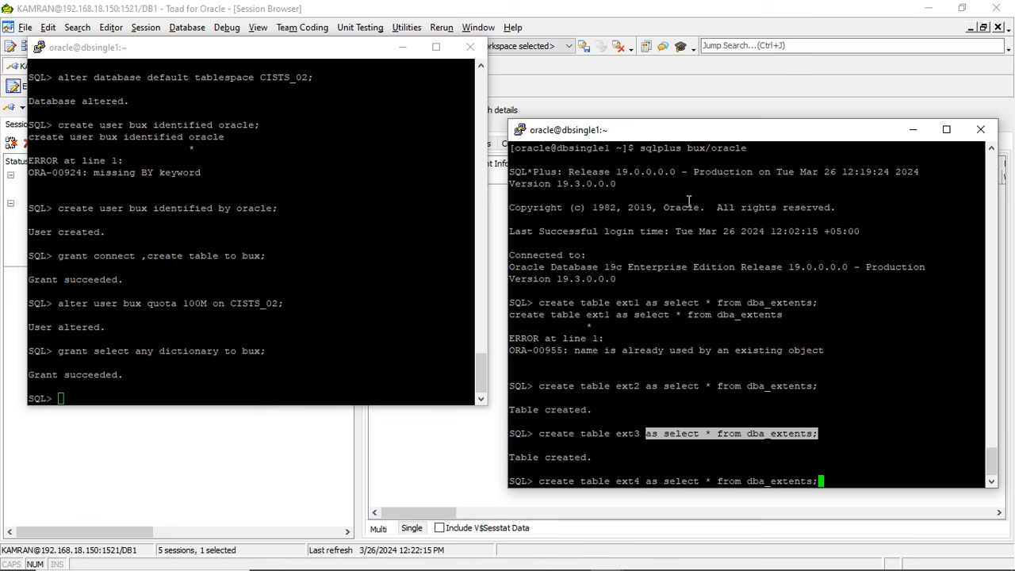
click(402, 47)
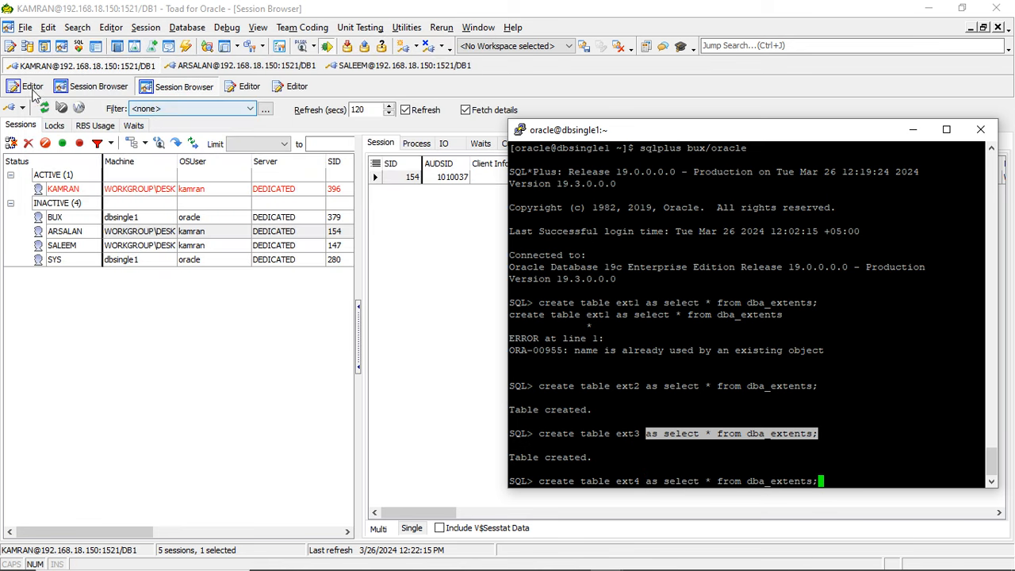
click(44, 108)
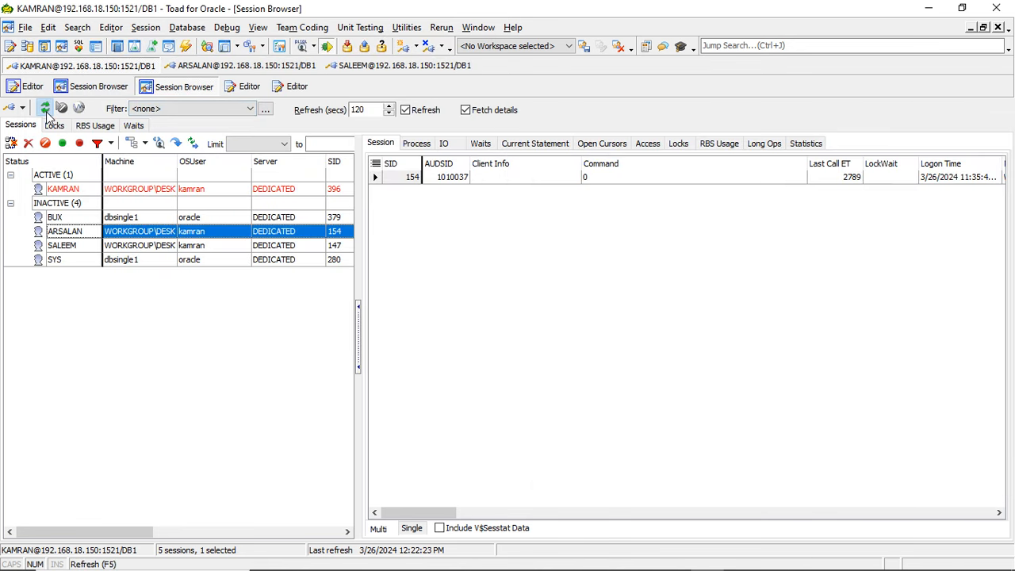
- Run the prepared ext4 table creation in SQL*Plus and refresh Toad's session list while it executes
key(alt+Tab)
key(Return)
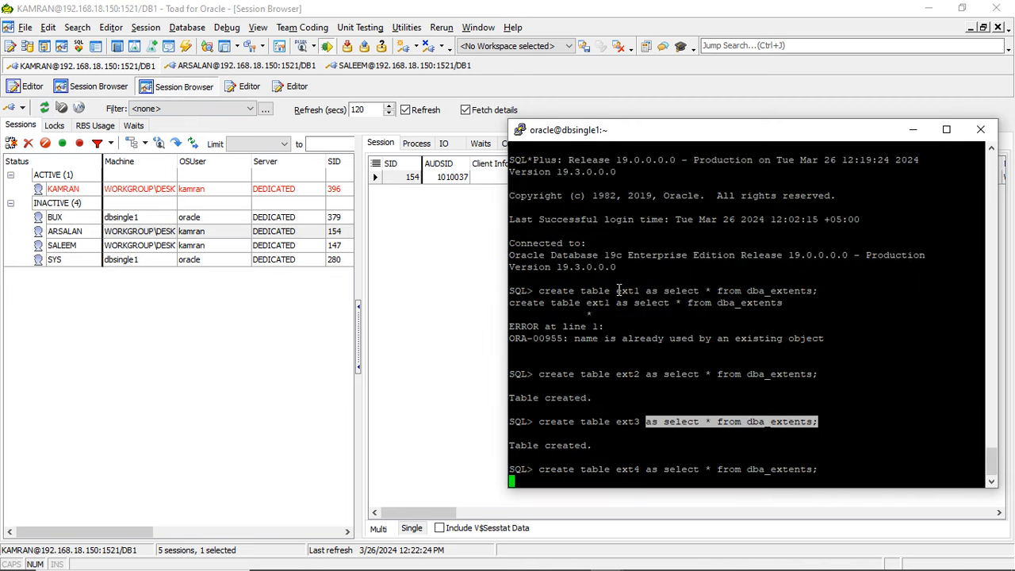
key(alt+Tab)
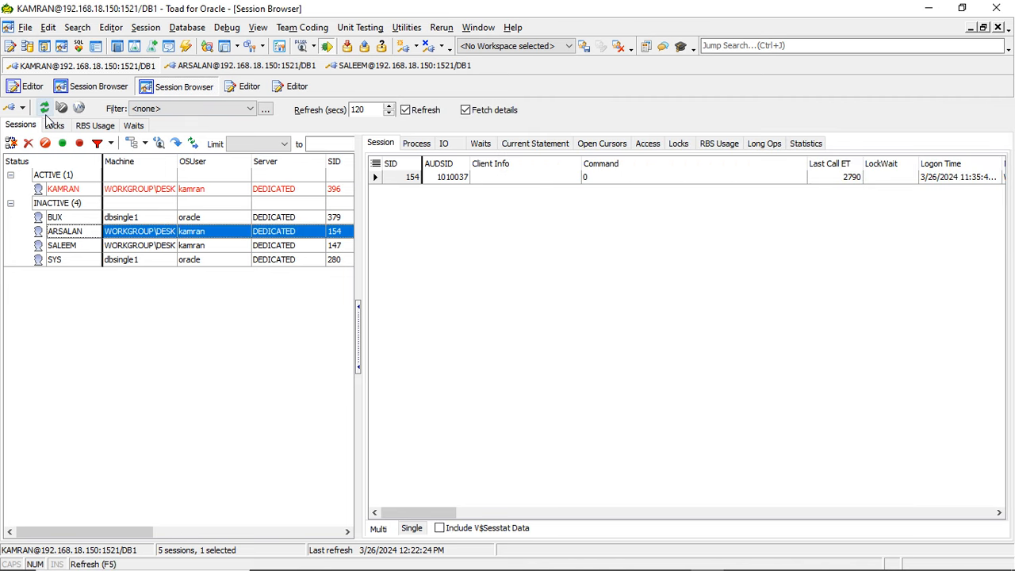
click(45, 111)
key(alt+Tab)
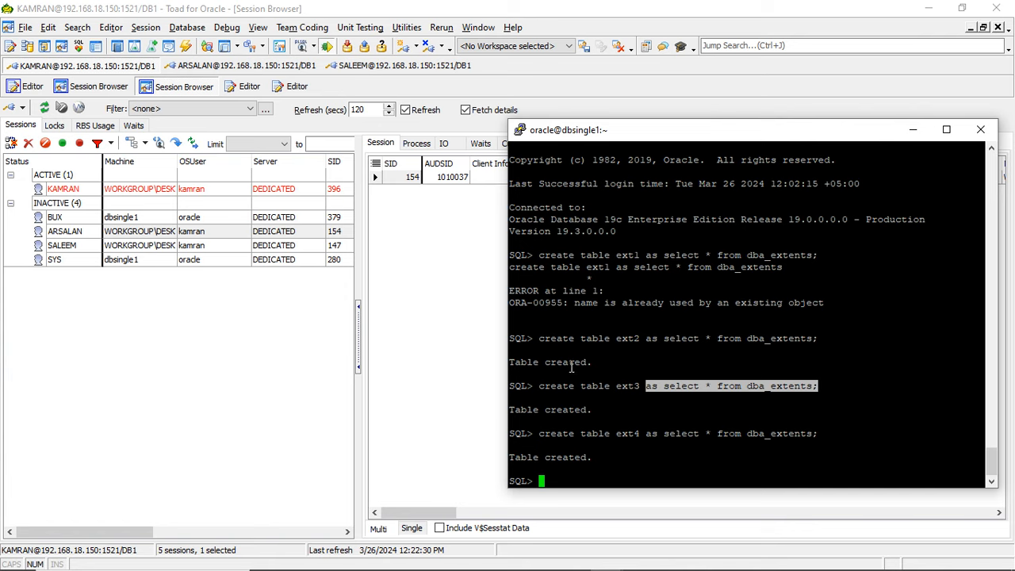
drag(540, 433, 641, 439)
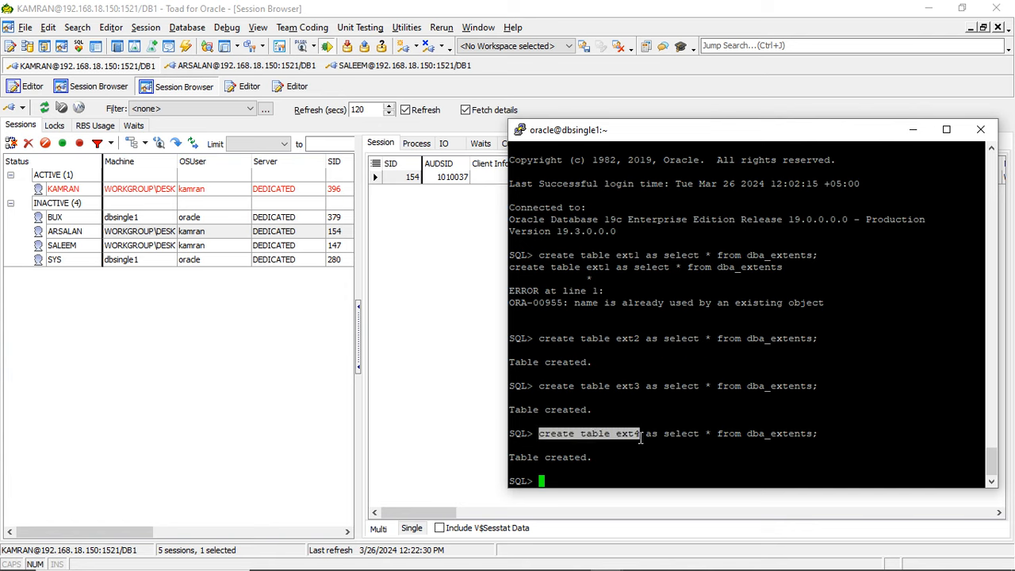
click(678, 384)
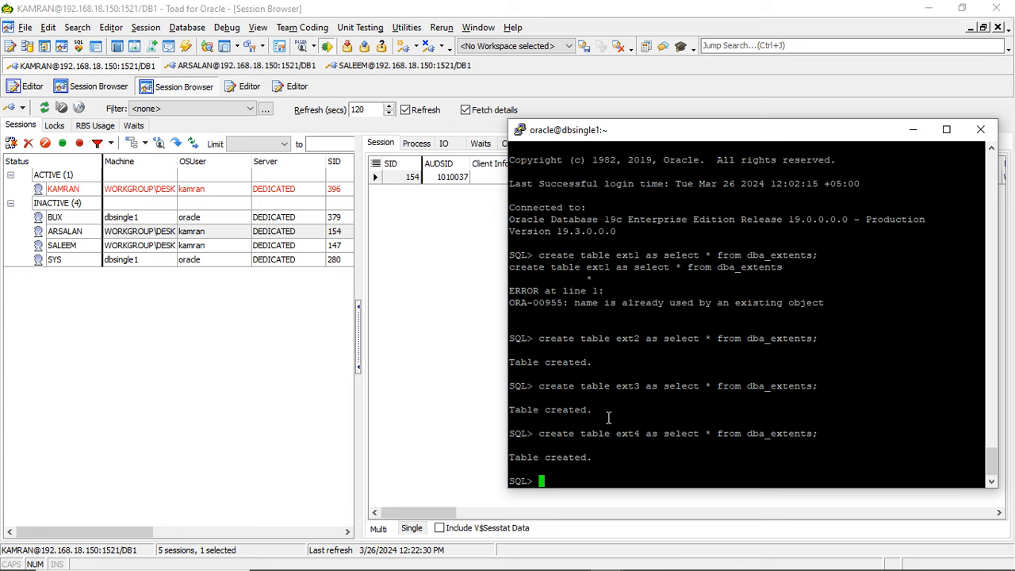
text(c)
key(BackSpace)
double_click(626, 432)
click(274, 389)
key(alt+Tab)
text(cret e)
key(BackSpace)
key(BackSpace)
key(BackSpace)
- In a new SQL editor sheet on the administrator connection in Toad, query all rows of table ext4 in the third user's schema
click(24, 94)
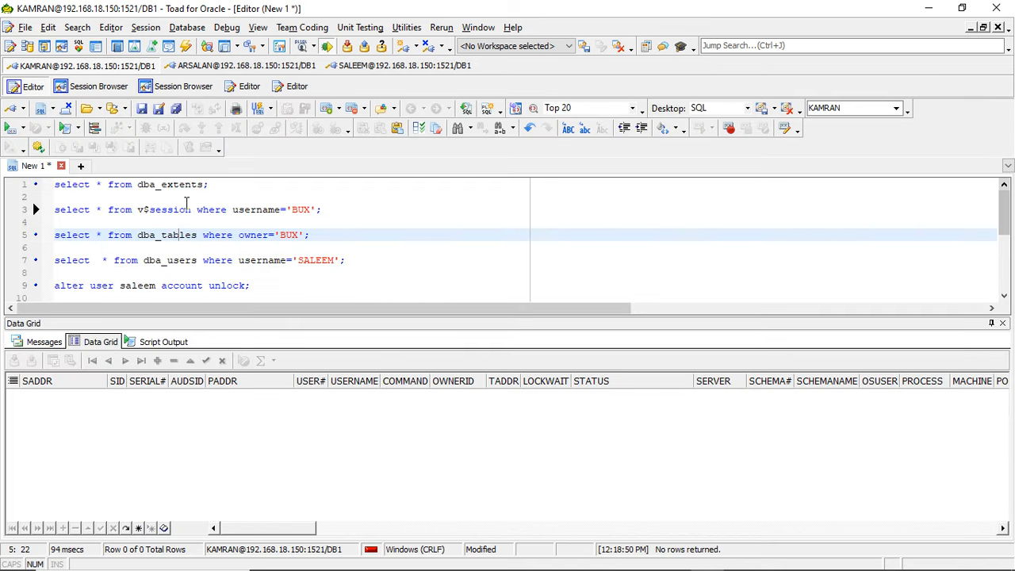
click(80, 166)
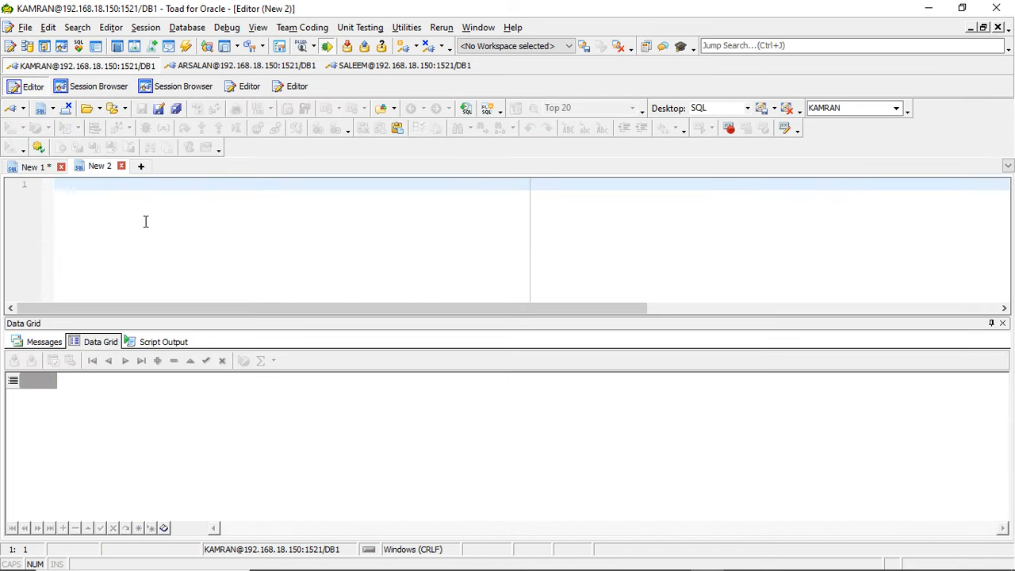
text(select * from ext4)
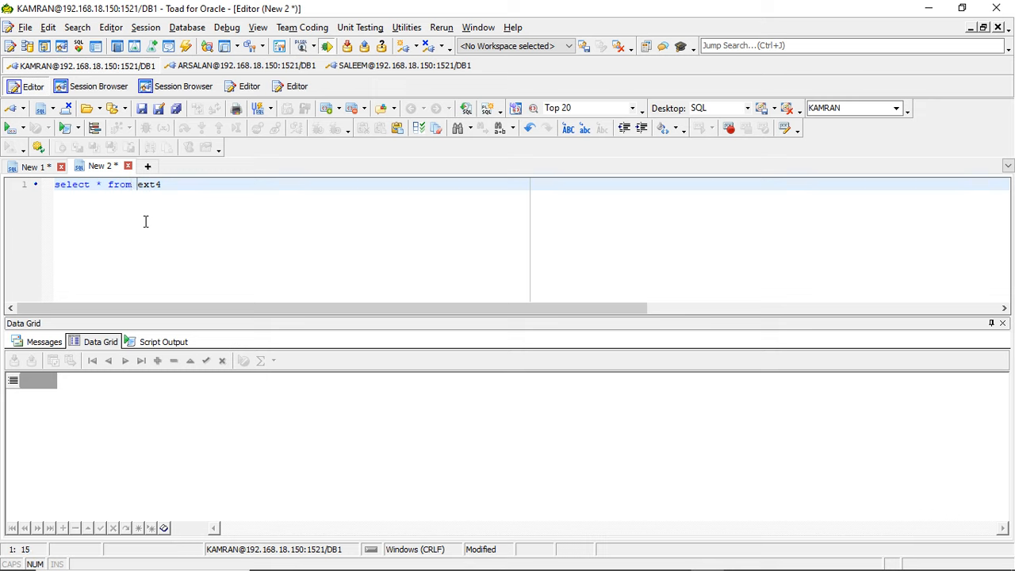
text(byx.)
key(BackSpace)
key(BackSpace)
key(BackSpace)
text(ux.)
click(8, 128)
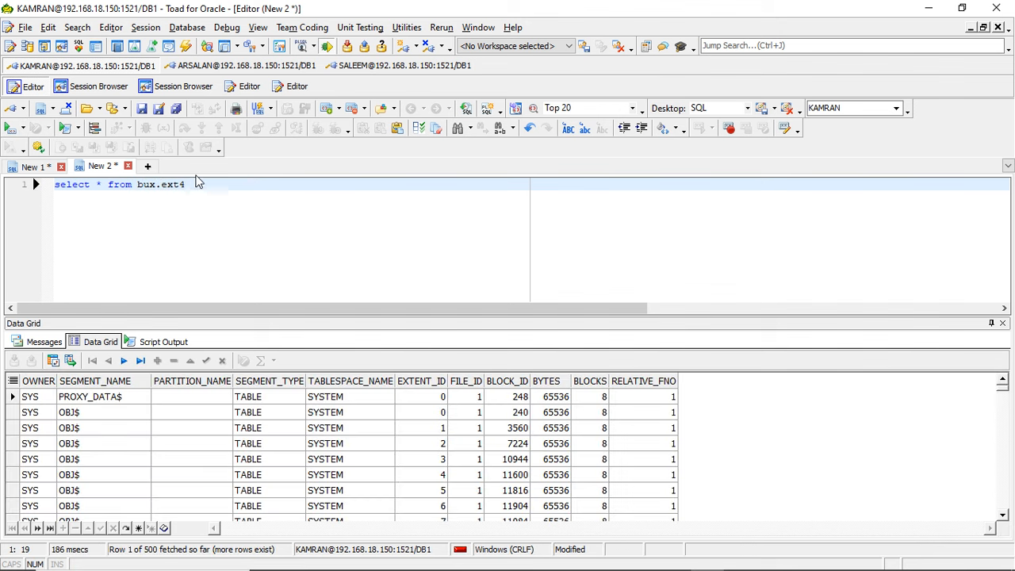
click(103, 381)
key(Escape)
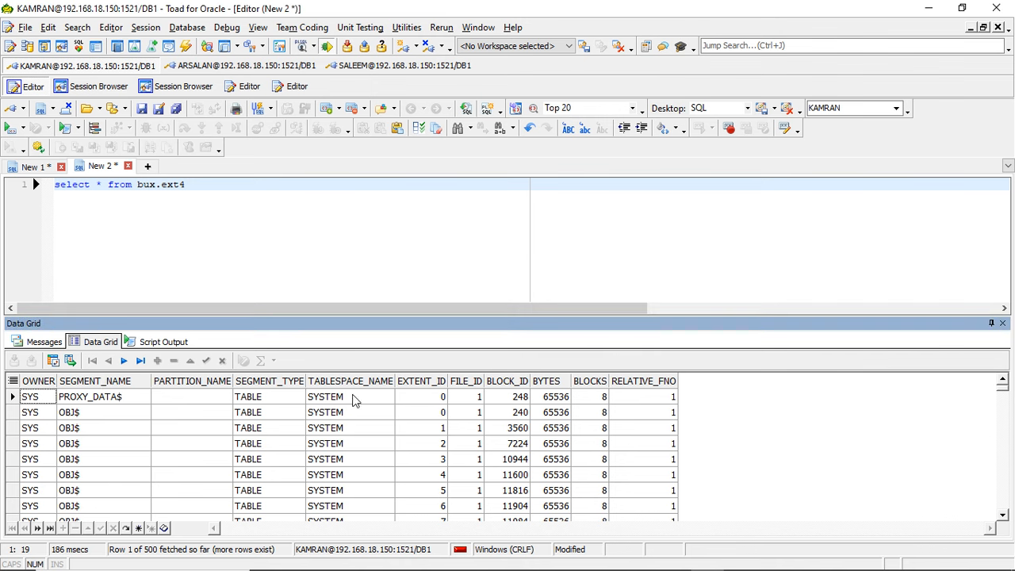
- Change the query's table to ext1 and duplicate the statement on three more lines below it
click(193, 184)
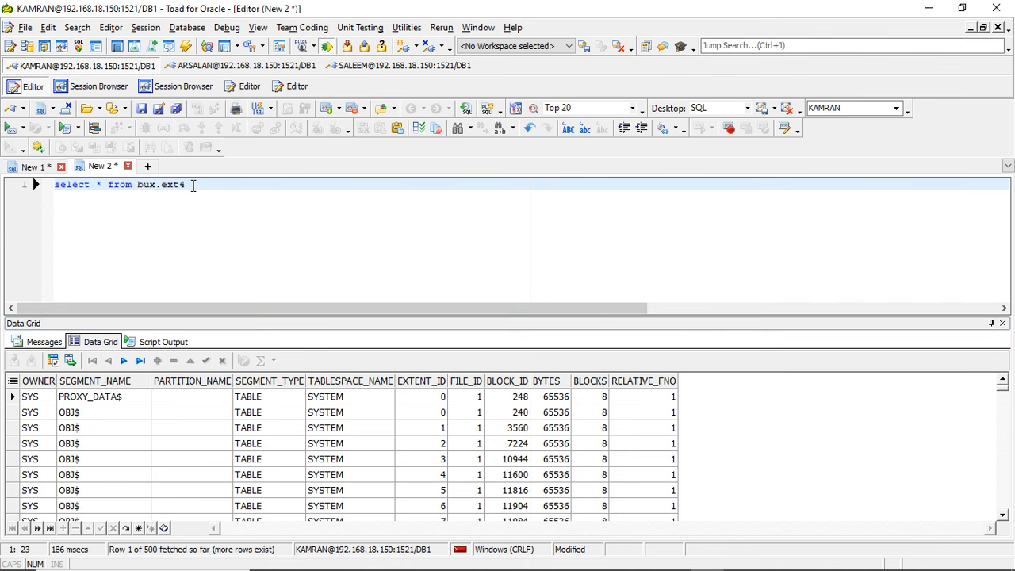
key(BackSpace)
text(1)
key(Left)
key(Left)
key(Left)
key(Left)
key(Left)
key(Left)
key(Left)
key(Left)
key(Left)
key(Left)
key(Left)
key(Left)
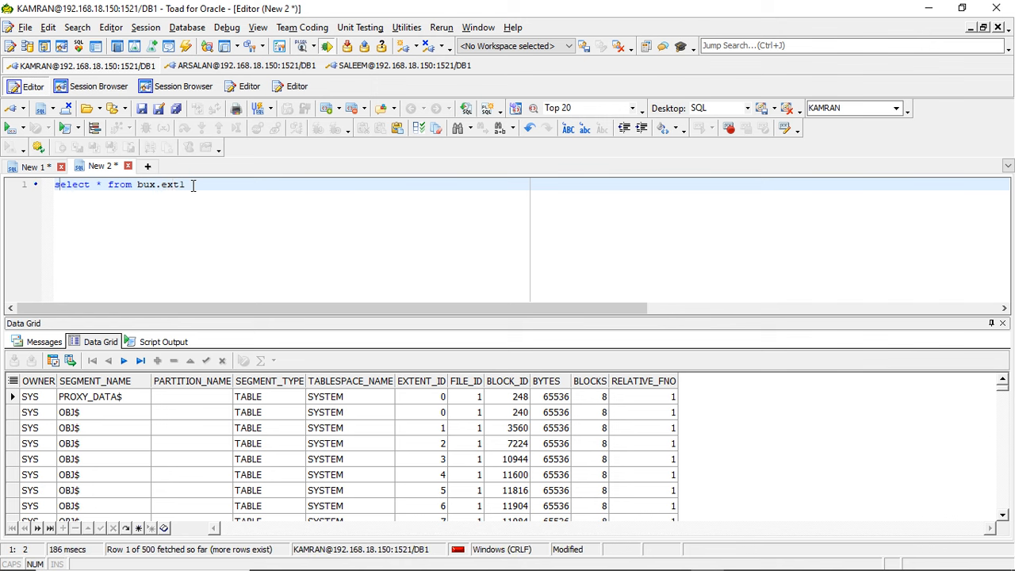
key(shift+End)
key(ctrl+c)
key(End)
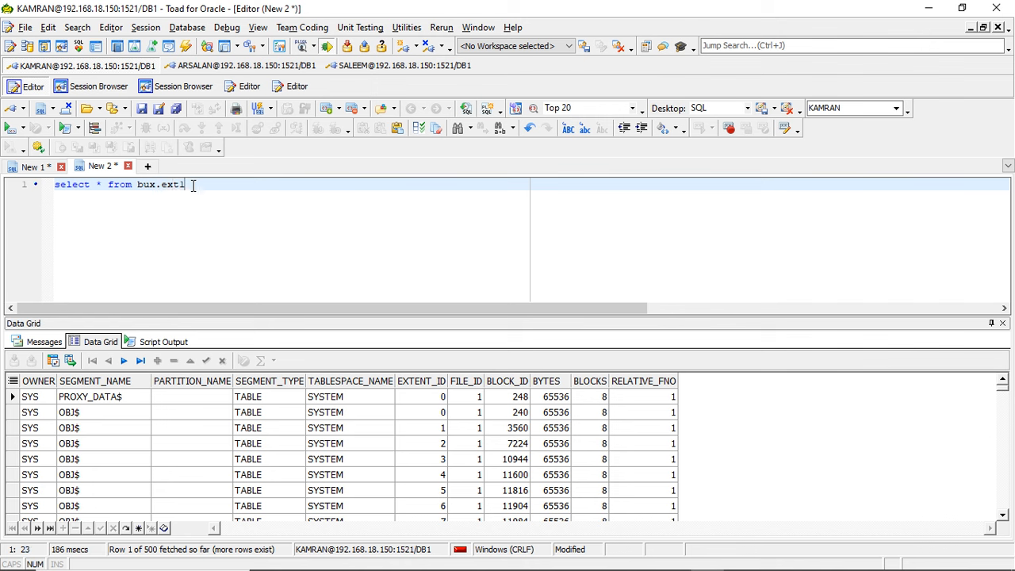
key(Return)
key(ctrl+v)
key(Return)
key(ctrl+v)
key(Return)
key(ctrl+v)
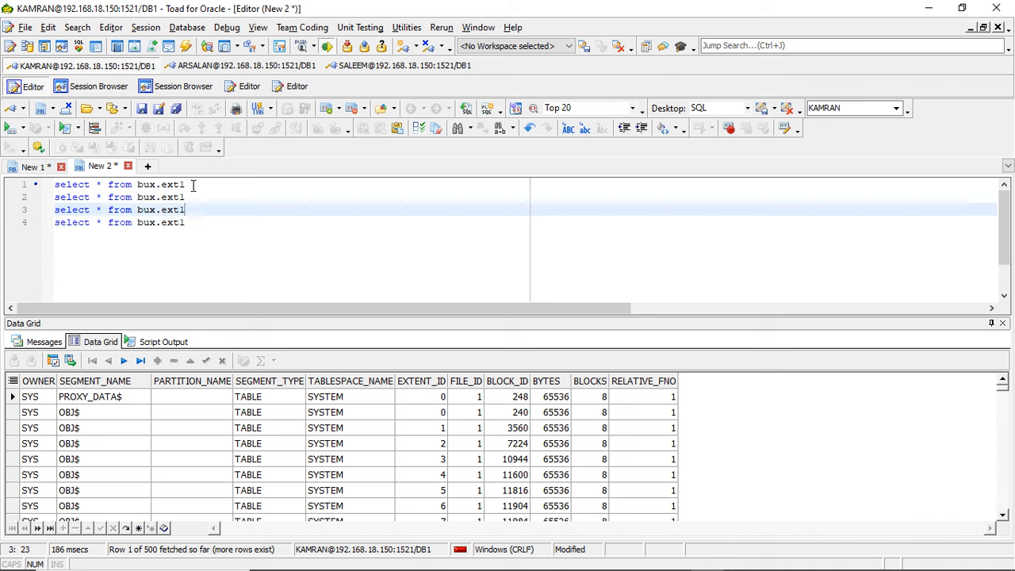
- Edit the three duplicated select statements to read from tables ext2, ext3 and ext4 respectively
key(Up)
key(Up)
key(BackSpace)
text(2)
key(Down)
key(BackSpace)
text(3)
key(Down)
key(BackSpace)
text(5)
key(Up)
key(Up)
key(Down)
key(Down)
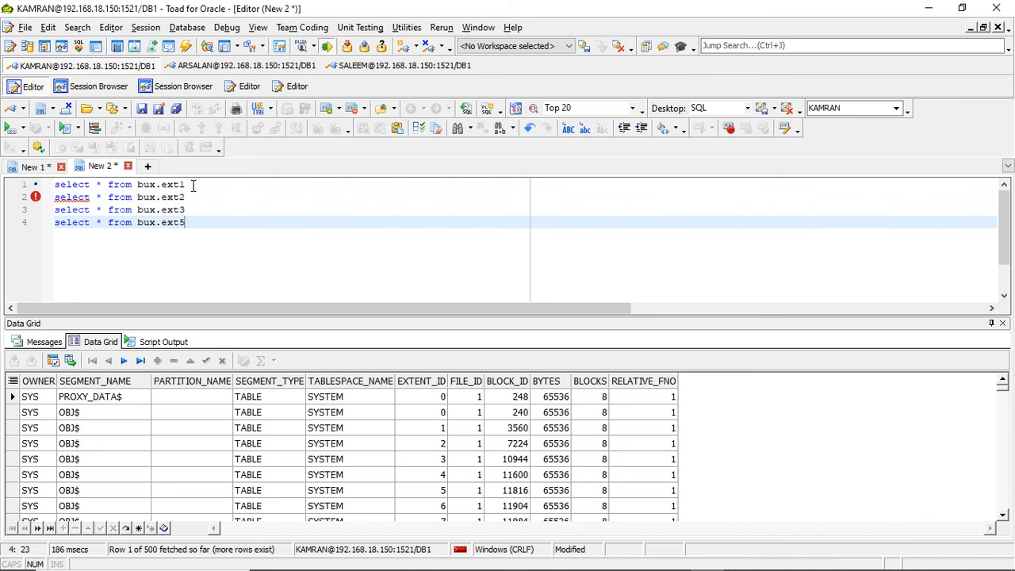
key(BackSpace)
text(4)
- Combine the four select statements by inserting a union all line between each pair
key(Up)
key(Up)
key(Up)
key(Return)
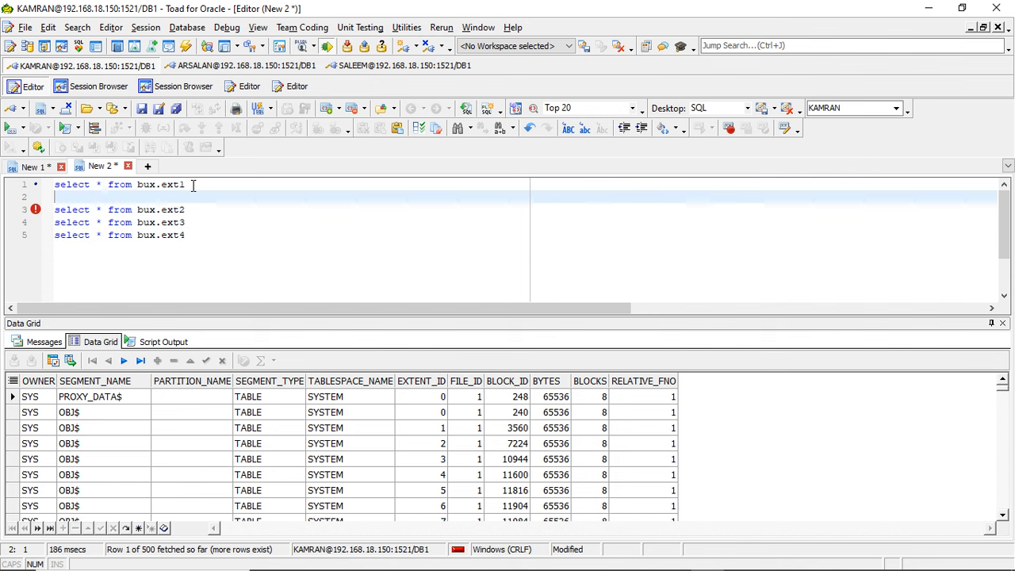
text(union all)
key(Down)
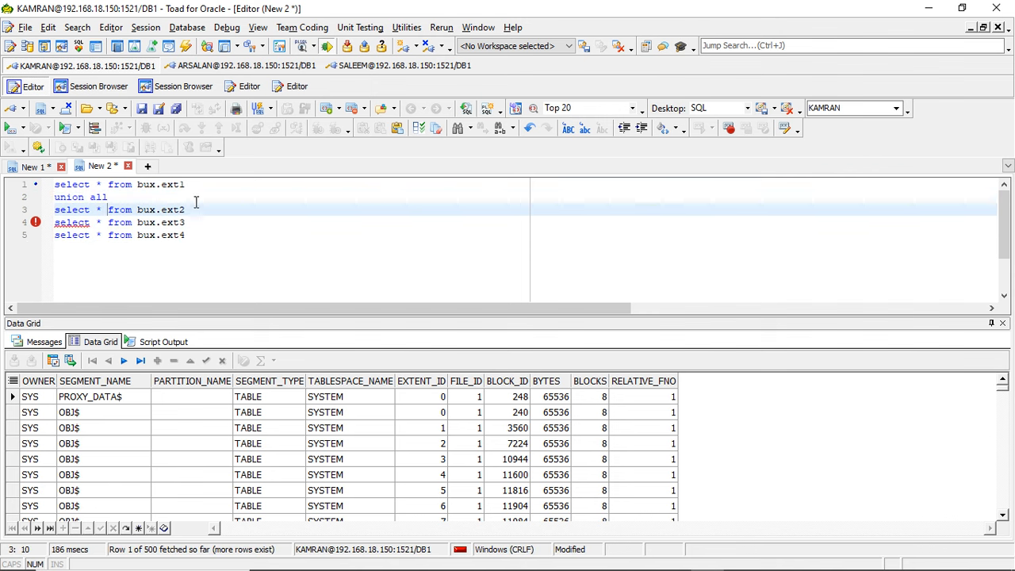
click(195, 207)
key(Return)
text(union)
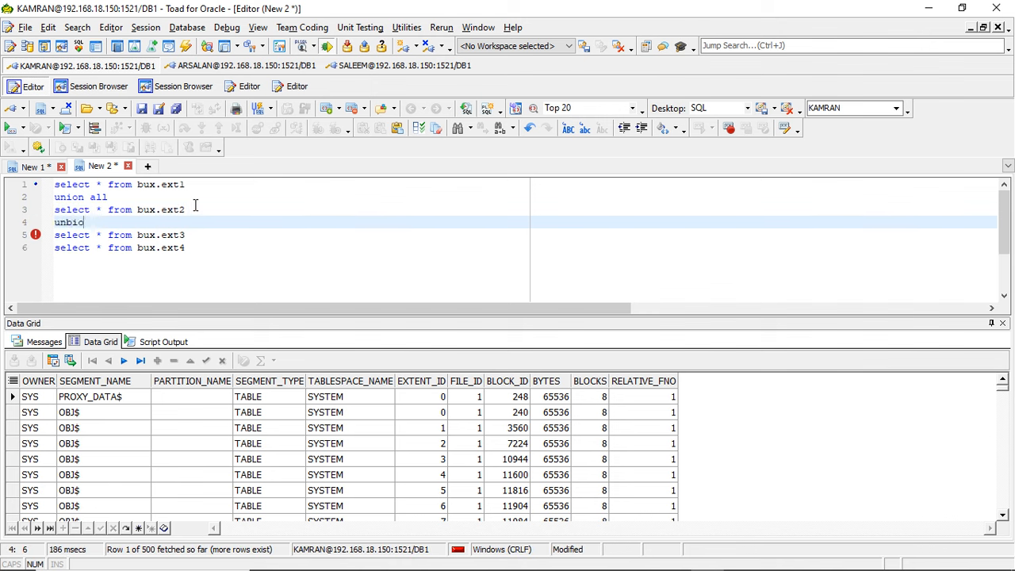
key(BackSpace)
key(BackSpace)
key(BackSpace)
text(ion all)
click(213, 235)
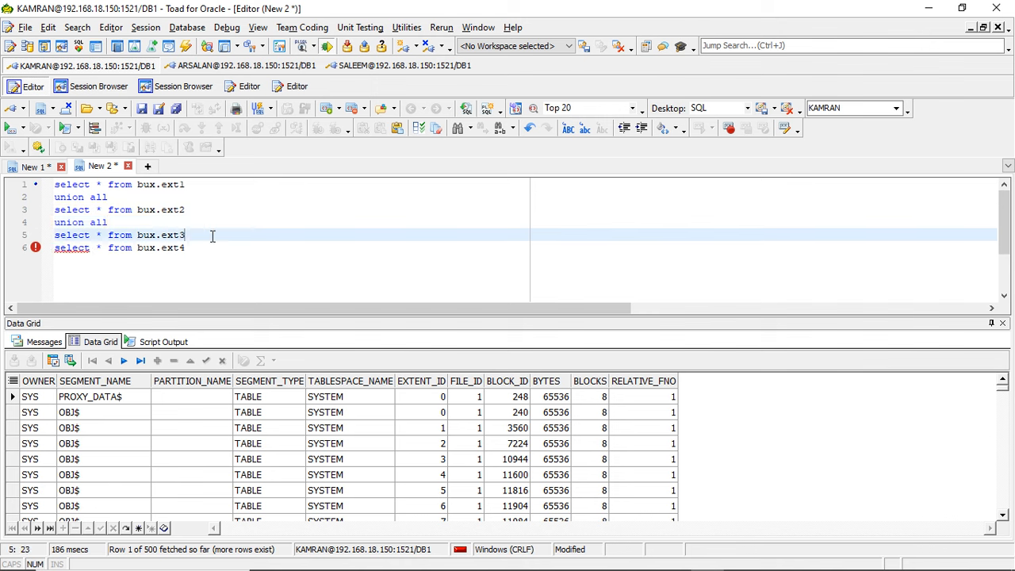
key(Return)
text(union all)
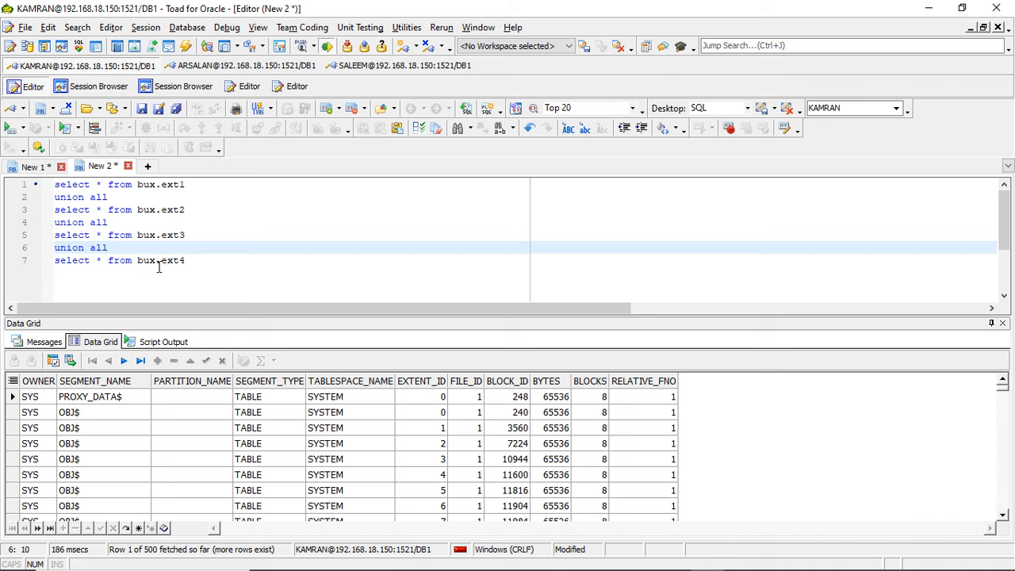
- Add create view my1 and as on separate lines above the union query, and execute the statement
key(Up)
key(ctrl+Home)
key(Return)
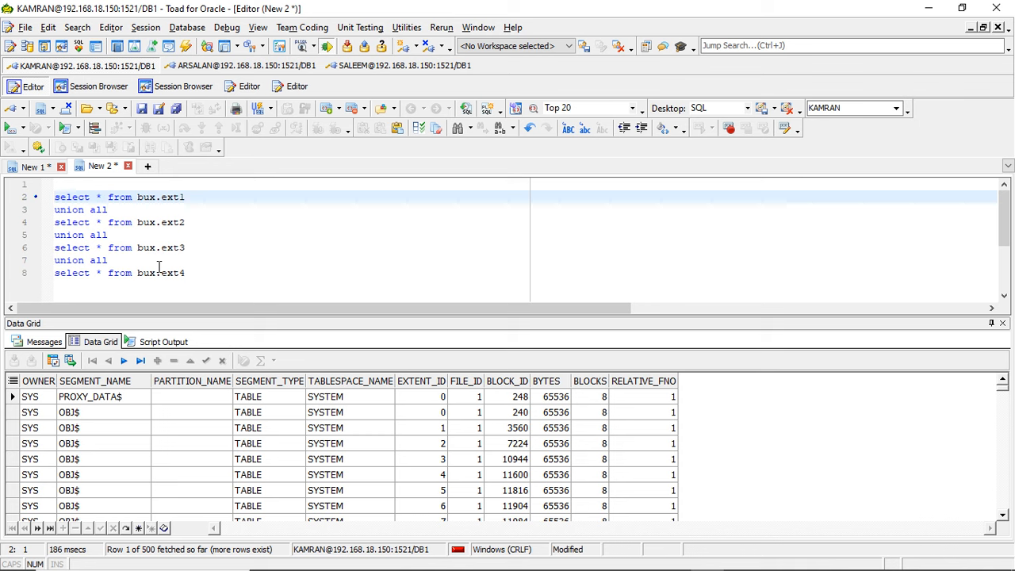
click(127, 183)
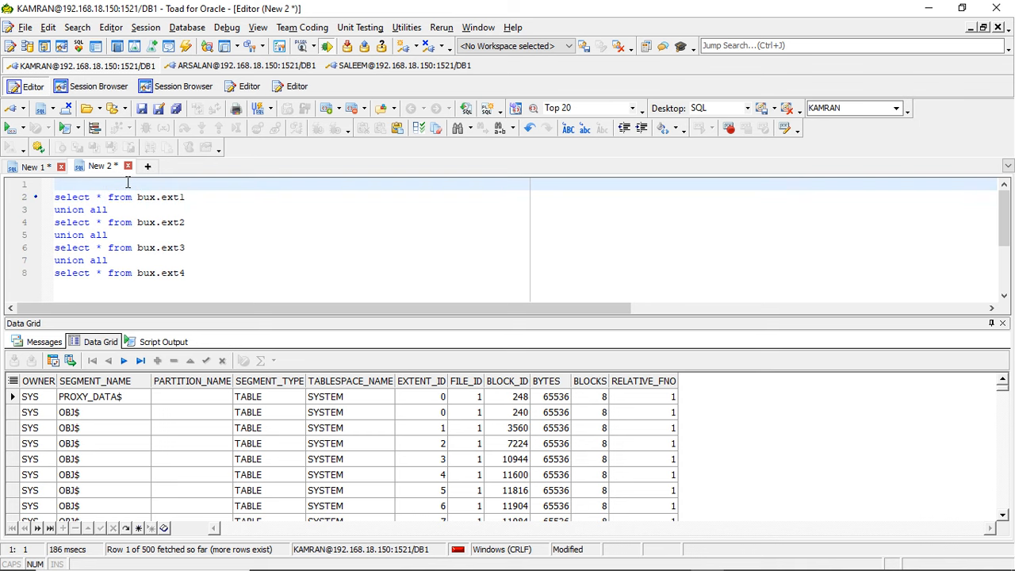
text(create)
text( b)
text(iew )
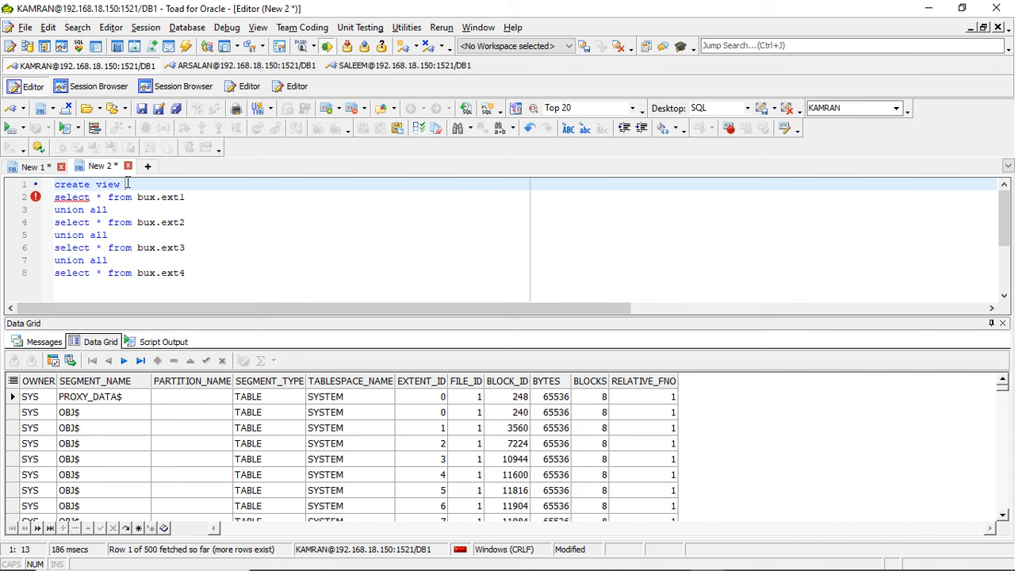
text(xyl as)
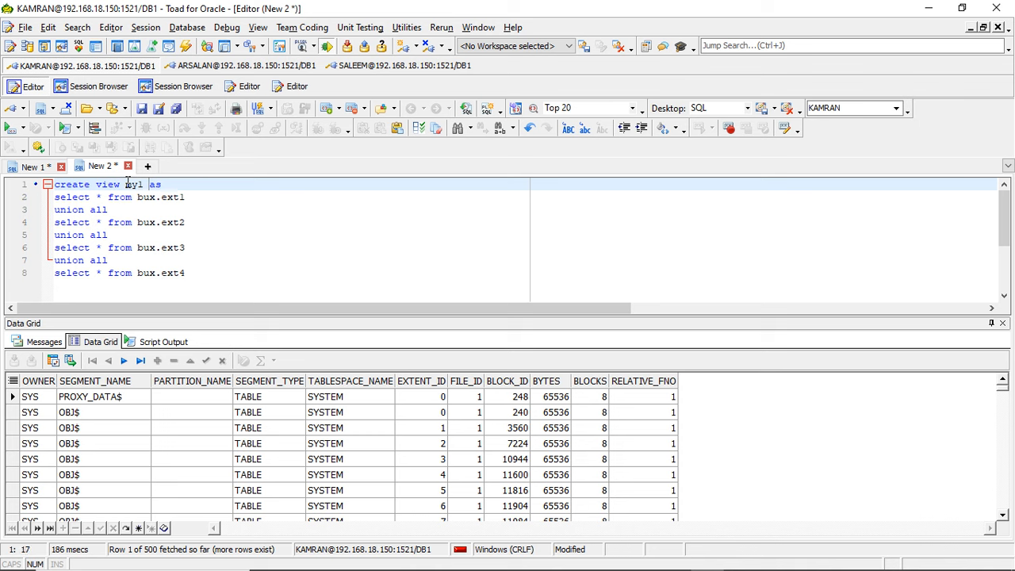
key(Return)
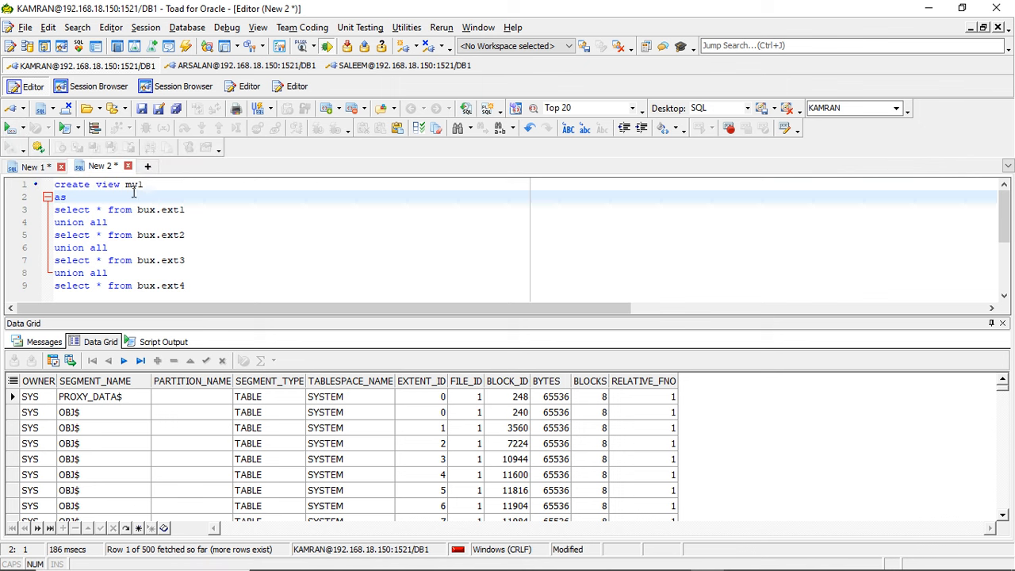
click(9, 129)
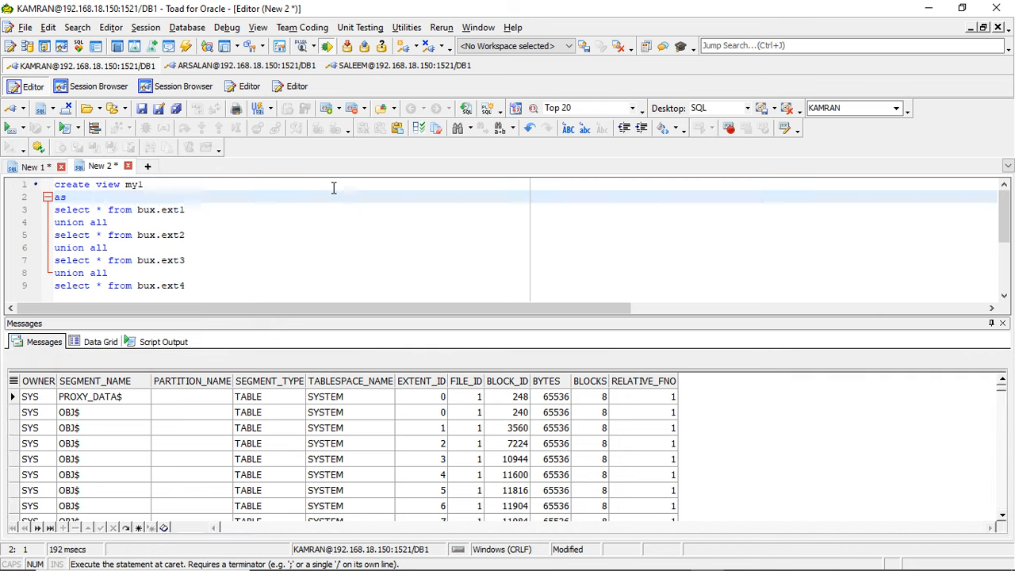
click(181, 209)
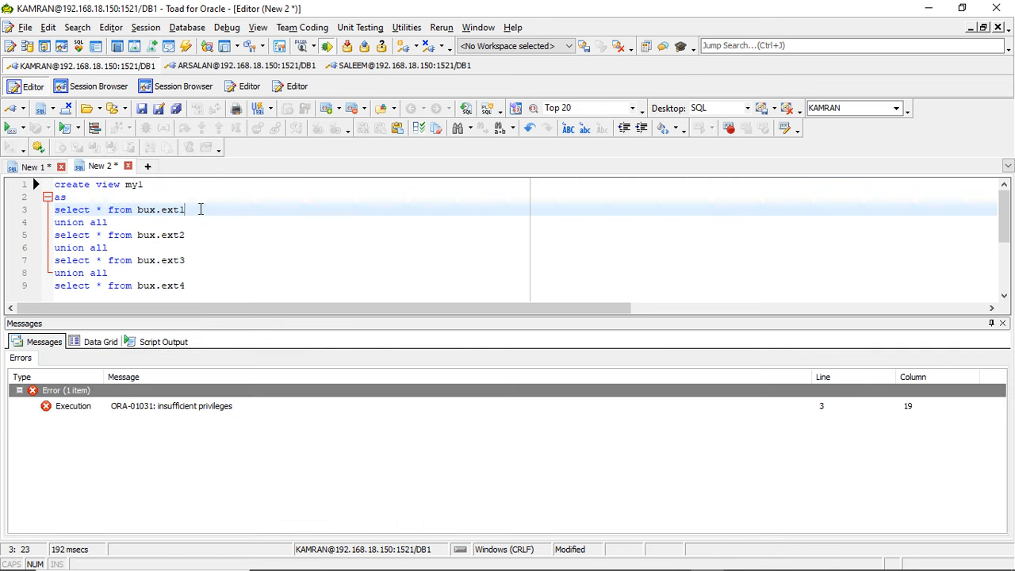
click(127, 185)
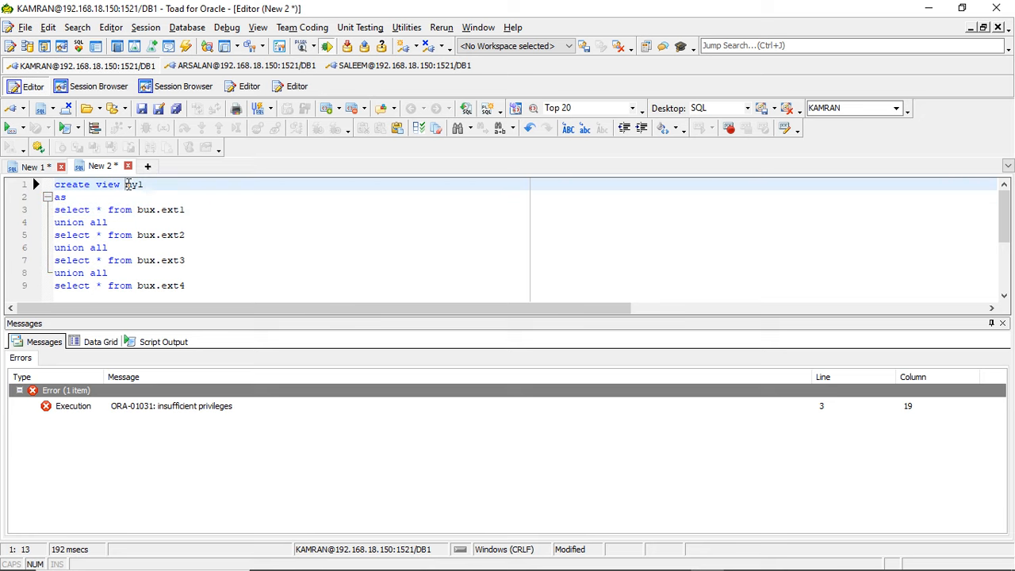
double_click(148, 211)
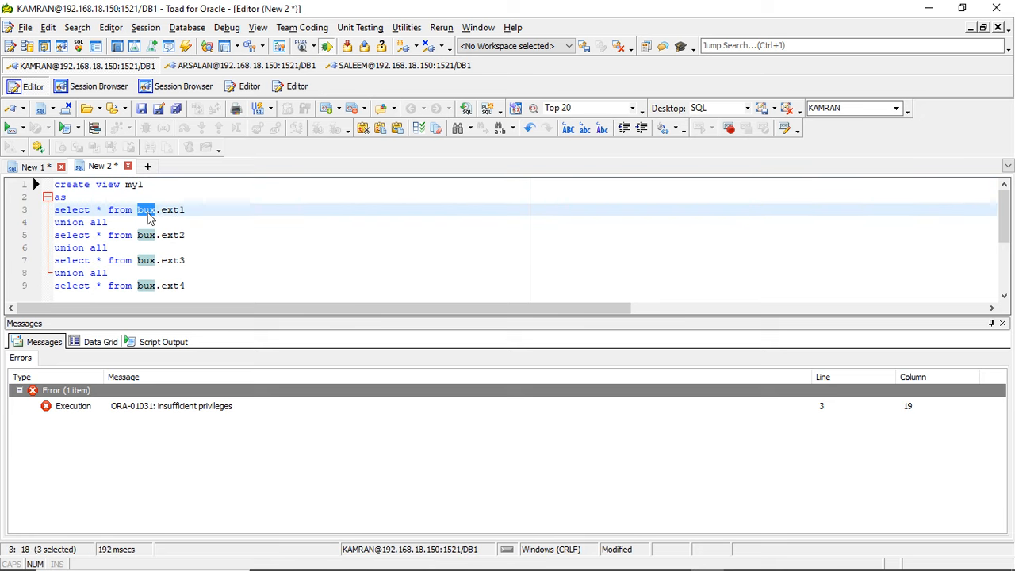
key(shift+Right)
key(ctrl+c)
key(Right)
key(BackSpace)
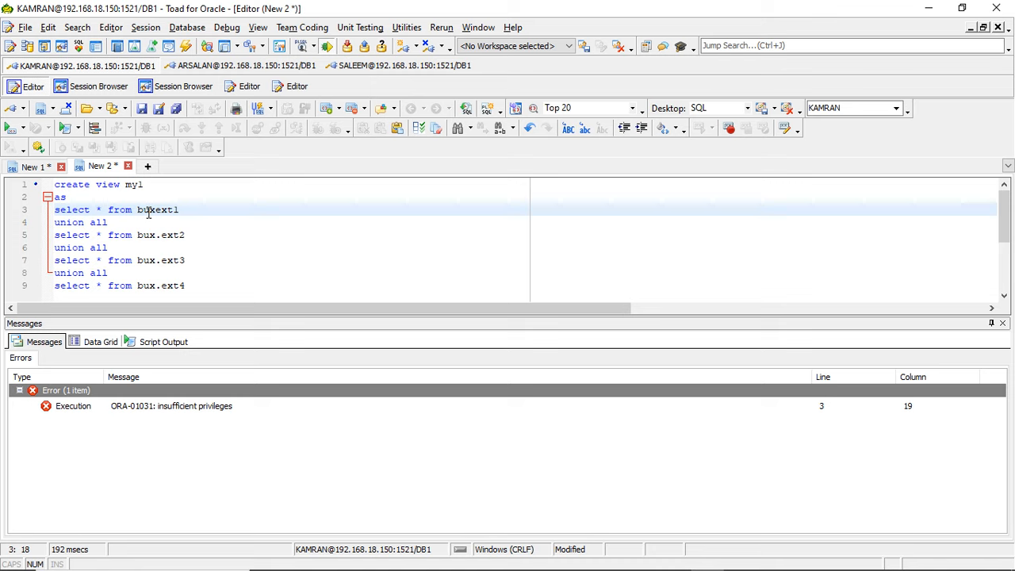
key(ctrl+z)
double_click(148, 211)
key(Up)
key(Up)
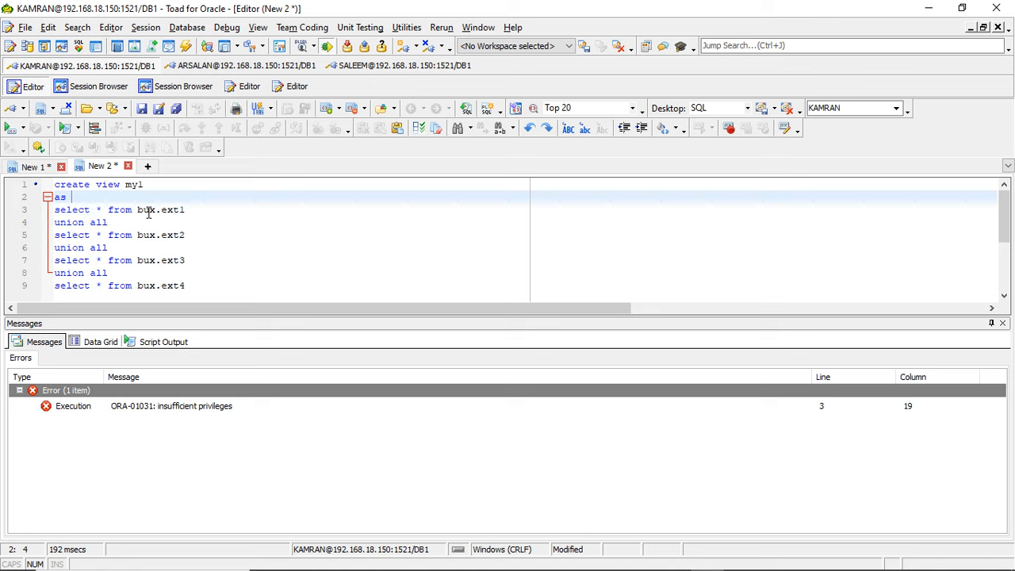
- Qualify the view name with the bux schema as bux.my1 and execute the create view statement
key(ctrl+Left)
key(ctrl+v)
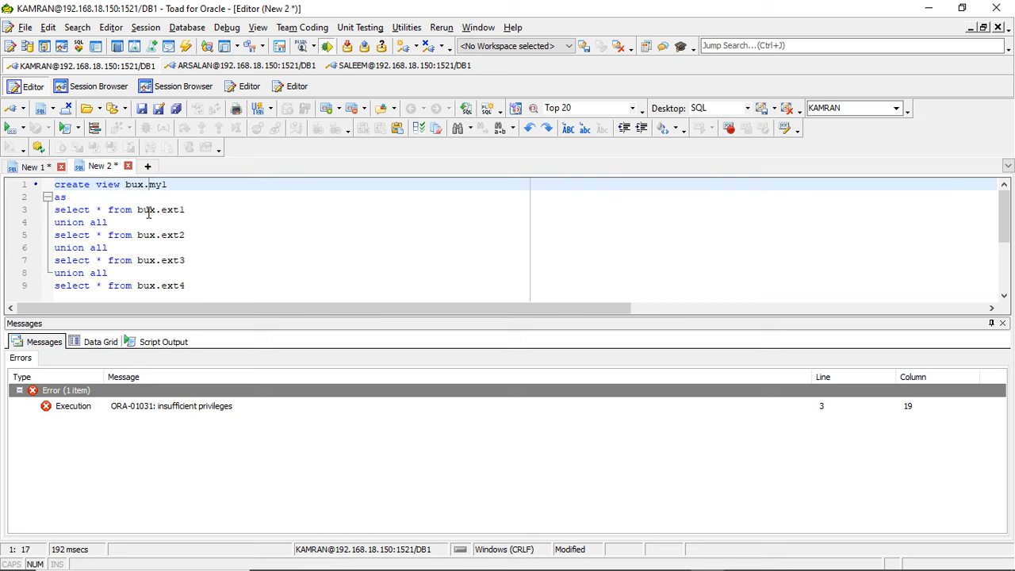
click(8, 127)
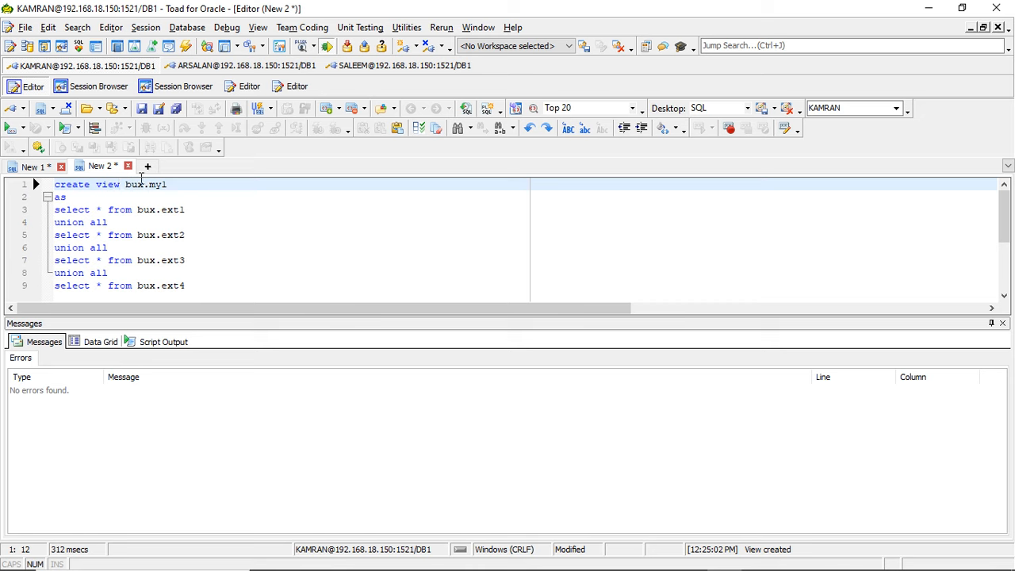
drag(126, 184, 171, 186)
text(bux.my1)
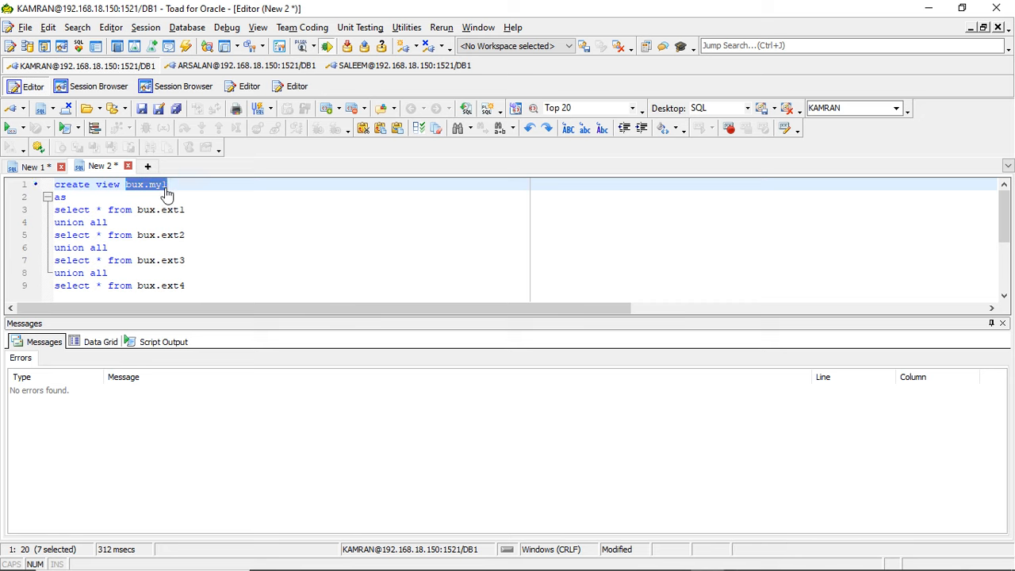
- Switch to the SQL*Plus terminal, clear the partial command and try to run create table ext5 select * from my1;
key(alt+Tab)
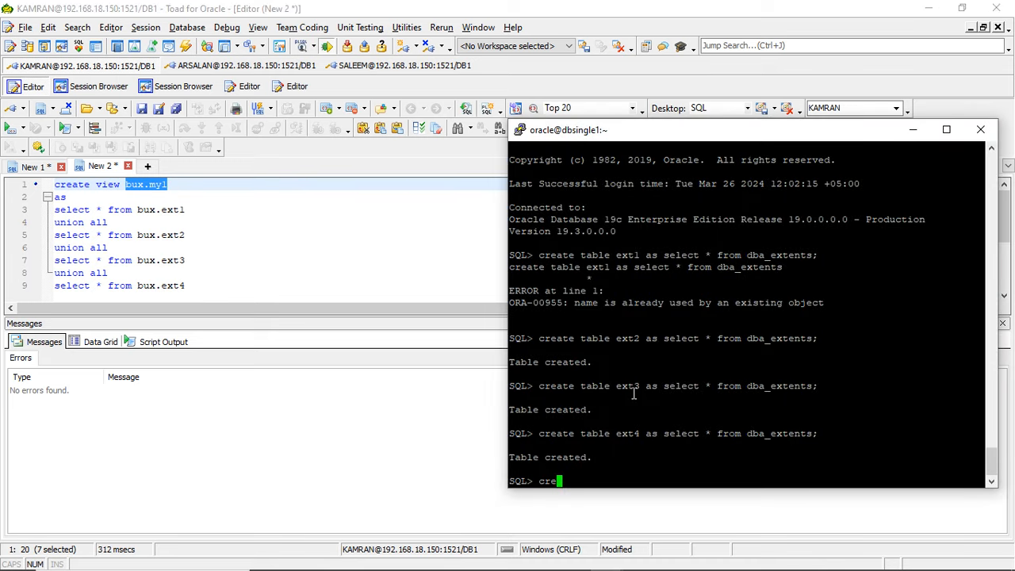
key(BackSpace)
key(BackSpace)
key(BackSpace)
drag(541, 433, 635, 435)
right_click(632, 435)
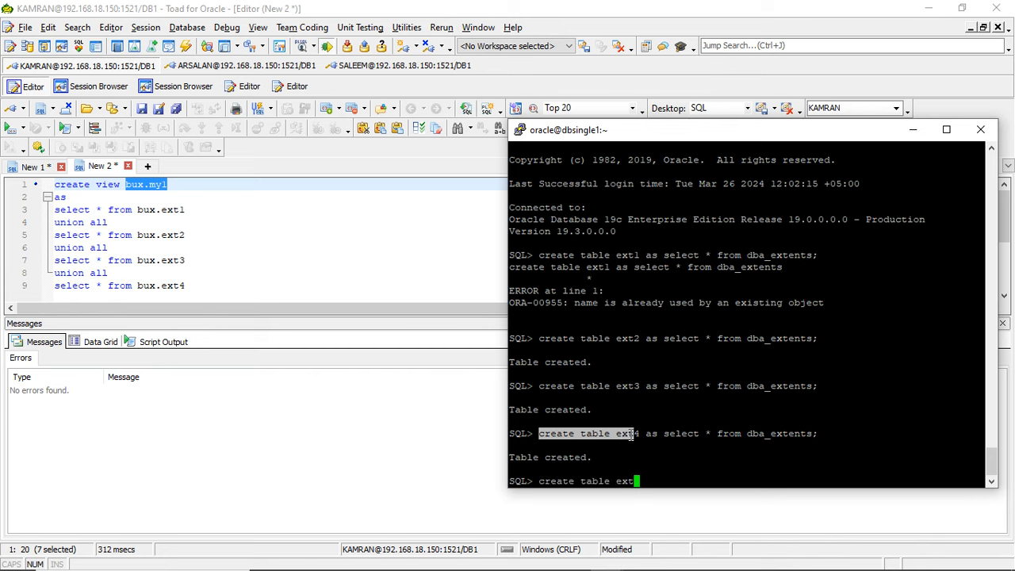
text(5)
drag(666, 434, 740, 438)
right_click(740, 437)
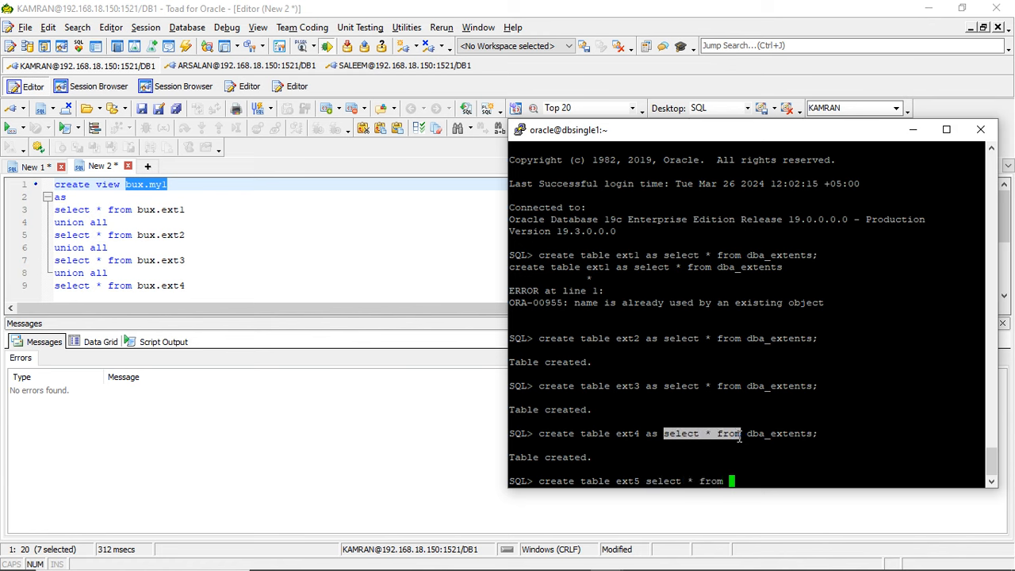
text(myl;)
key(Return)
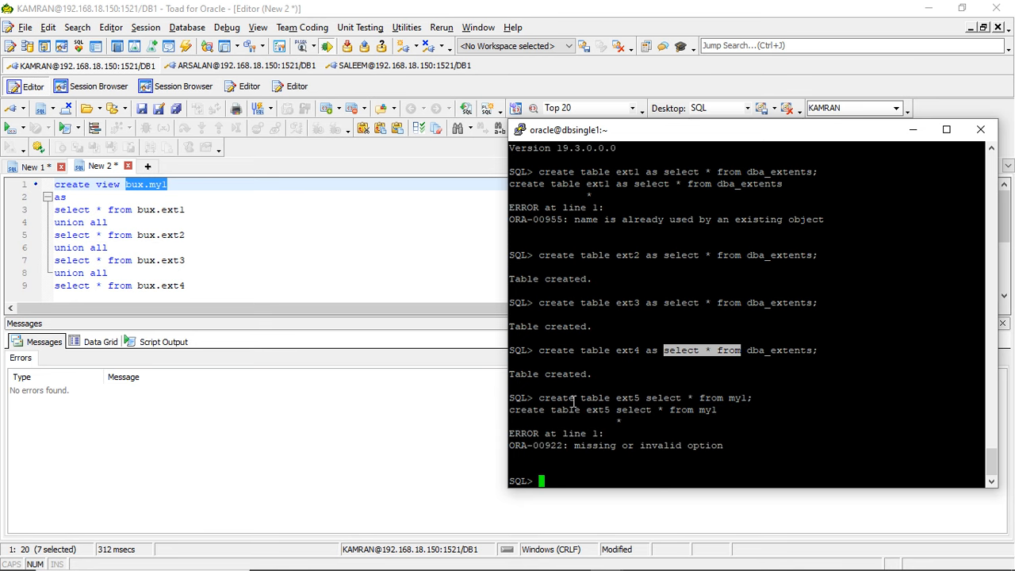
- Run create table ext5 as select * from my1; at the SQL prompt
drag(534, 398, 639, 399)
right_click(639, 399)
text(as)
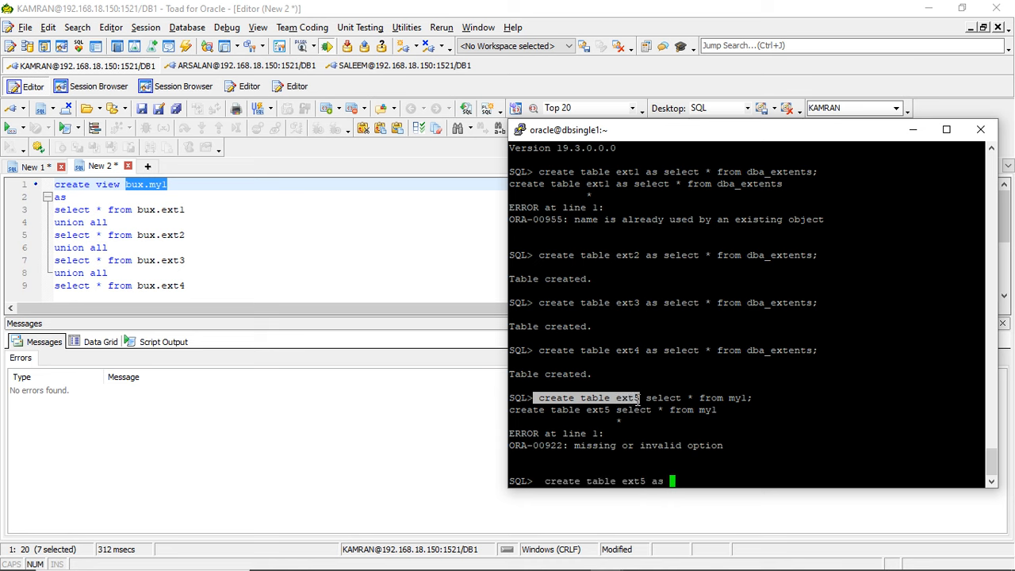
drag(648, 398, 752, 398)
right_click(752, 399)
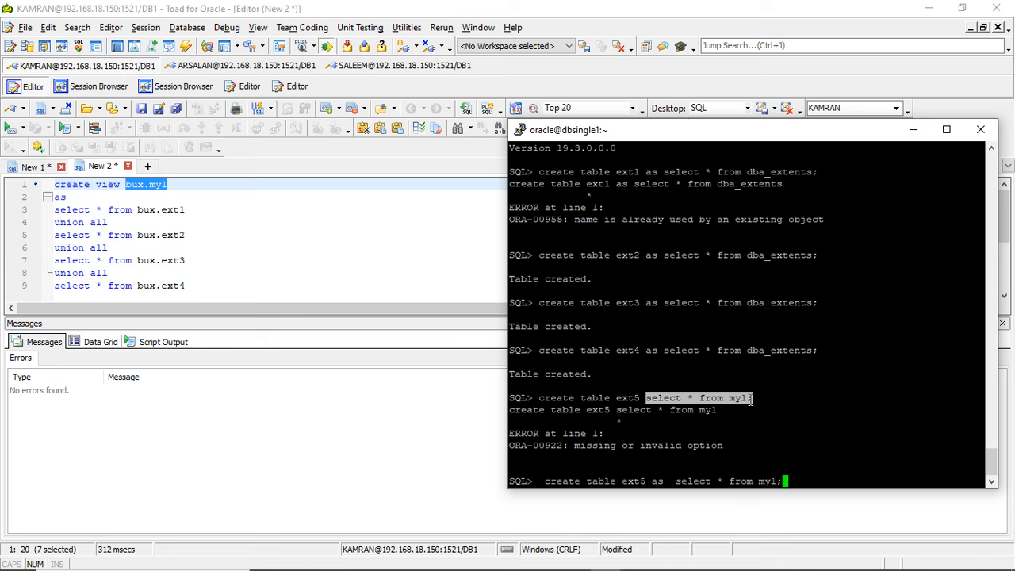
key(Return)
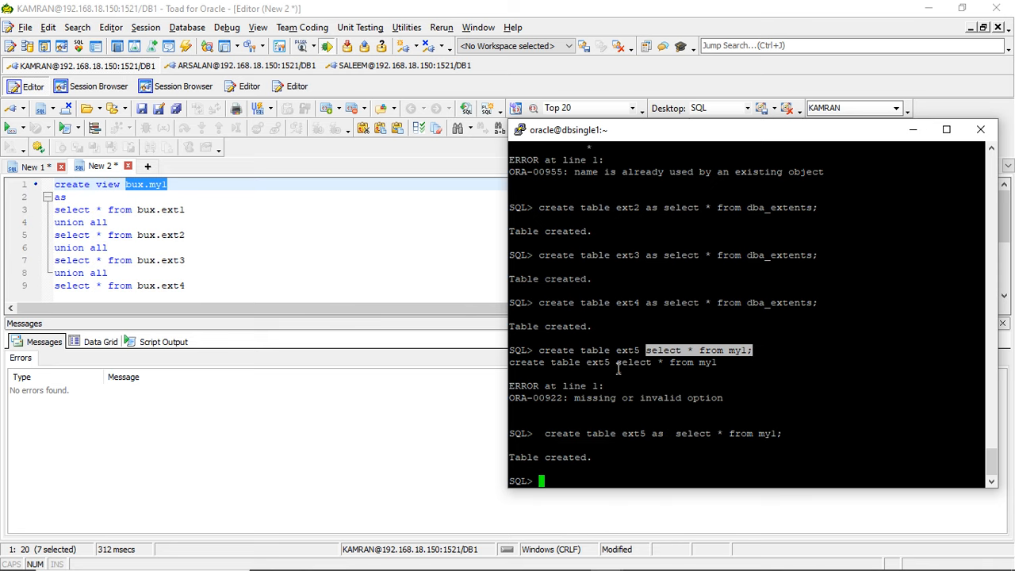
- Switch back to Toad and execute only the union all query over bux.ext1 through bux.ext4
click(172, 206)
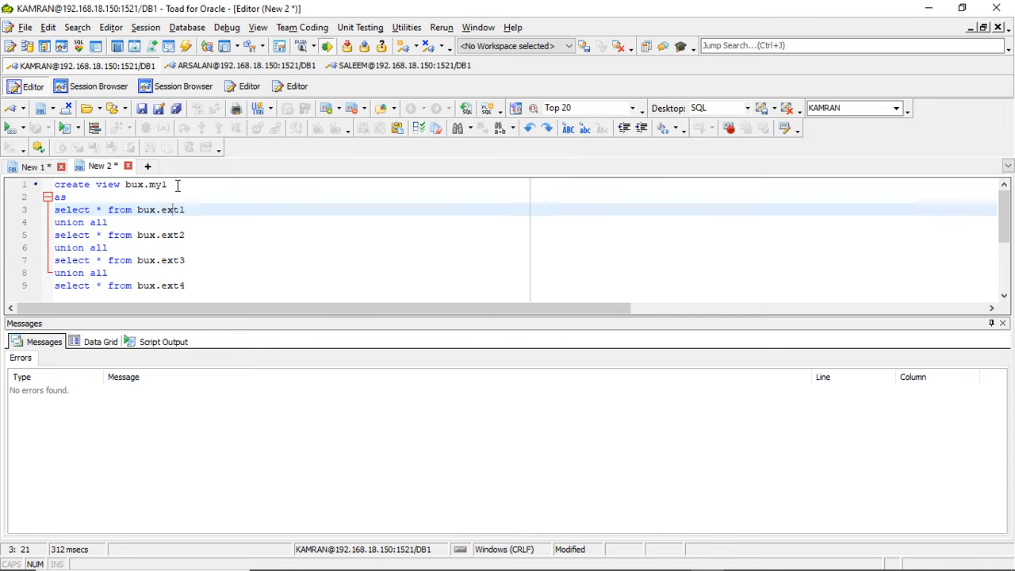
click(179, 190)
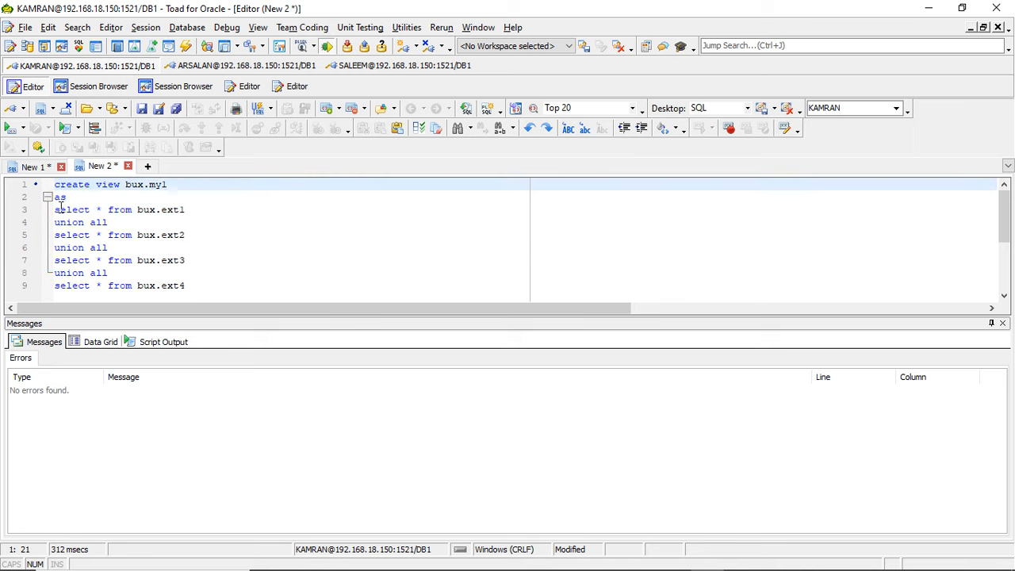
drag(55, 208, 187, 285)
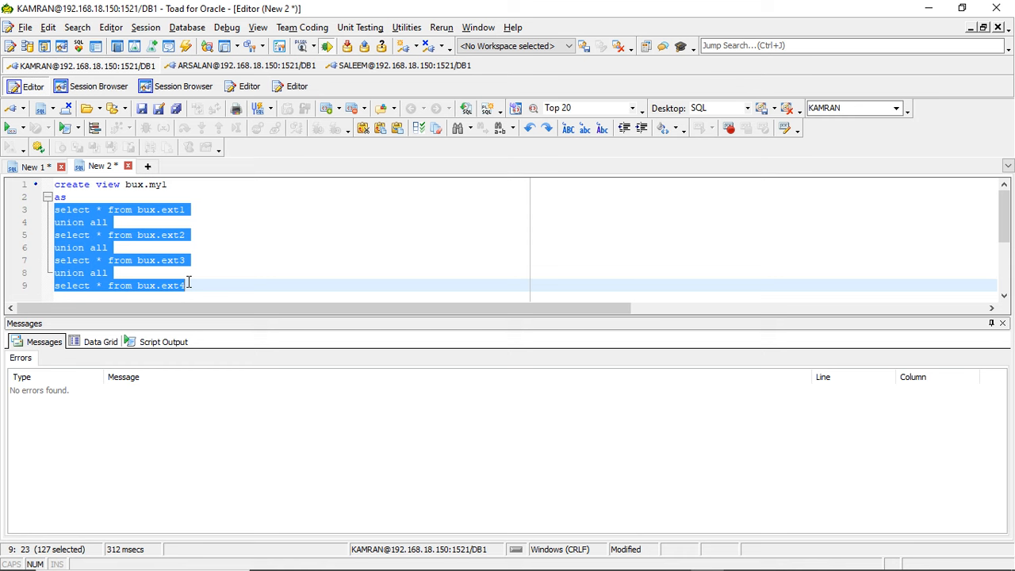
click(8, 128)
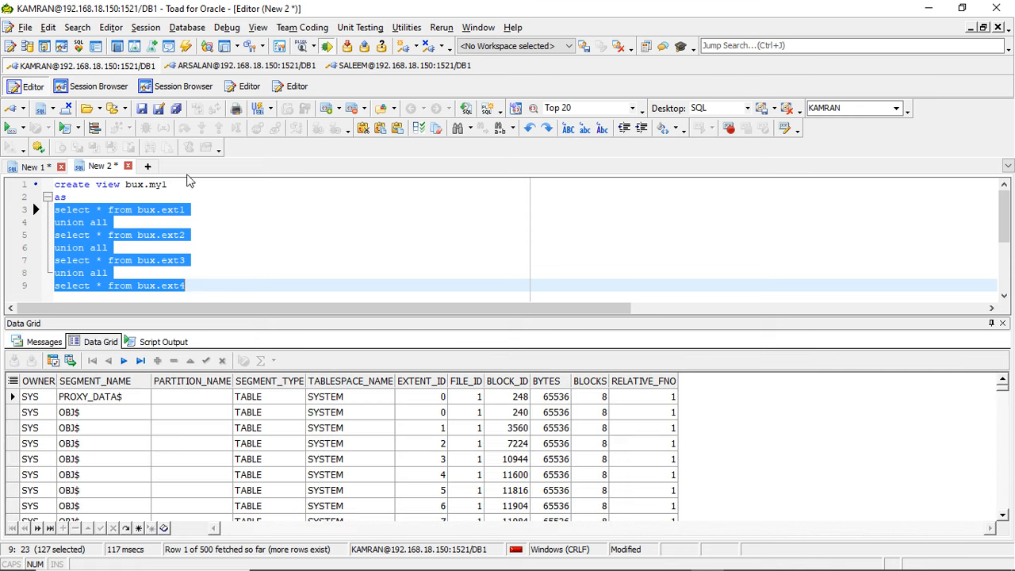
click(101, 196)
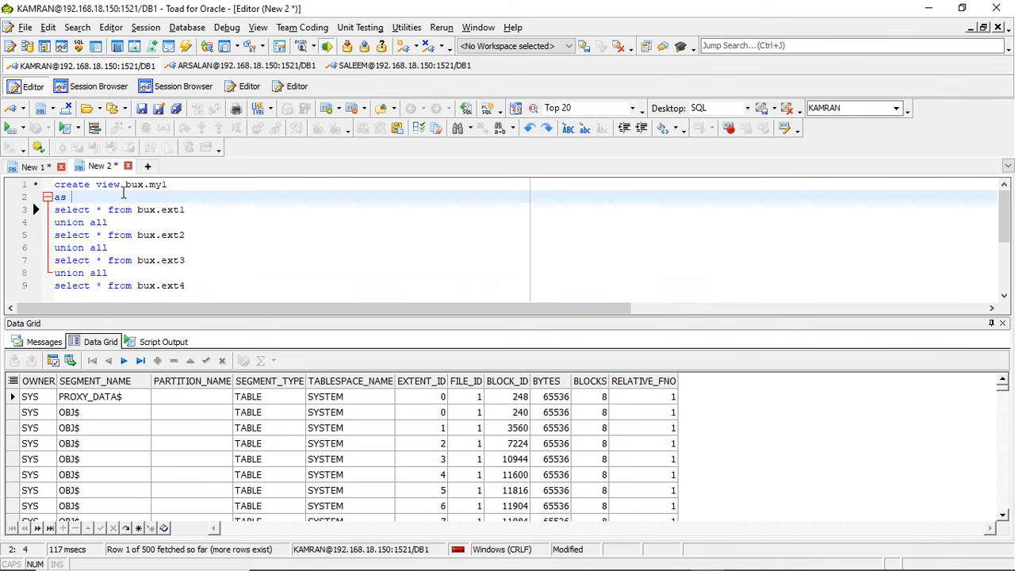
click(168, 185)
drag(168, 187, 134, 208)
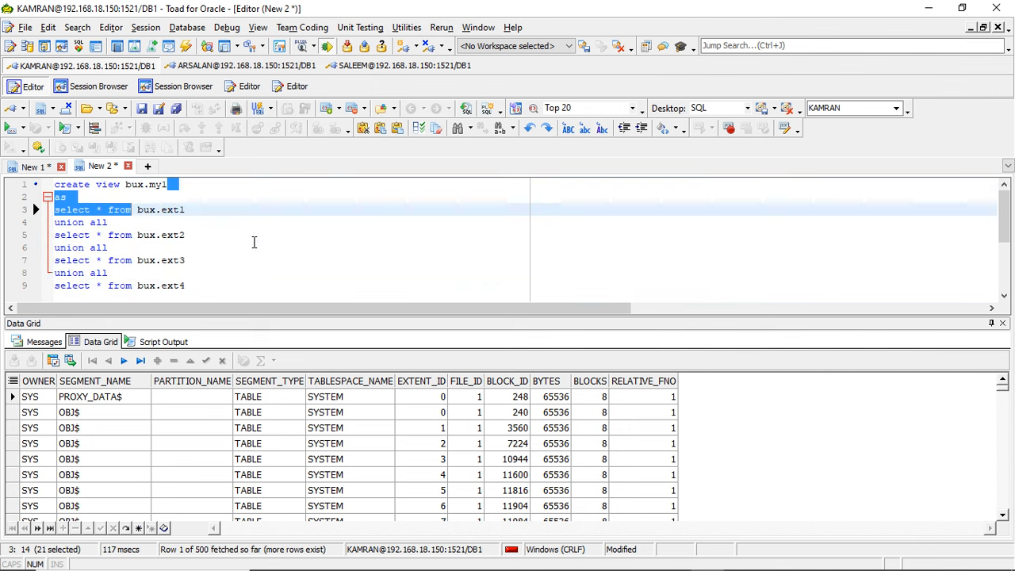
click(255, 243)
key(alt+Tab)
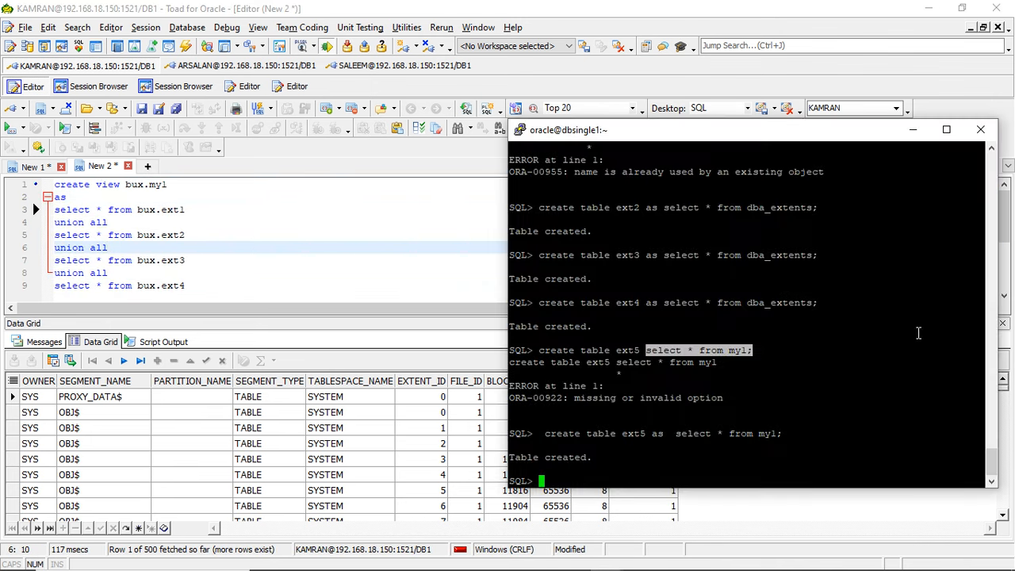
click(206, 193)
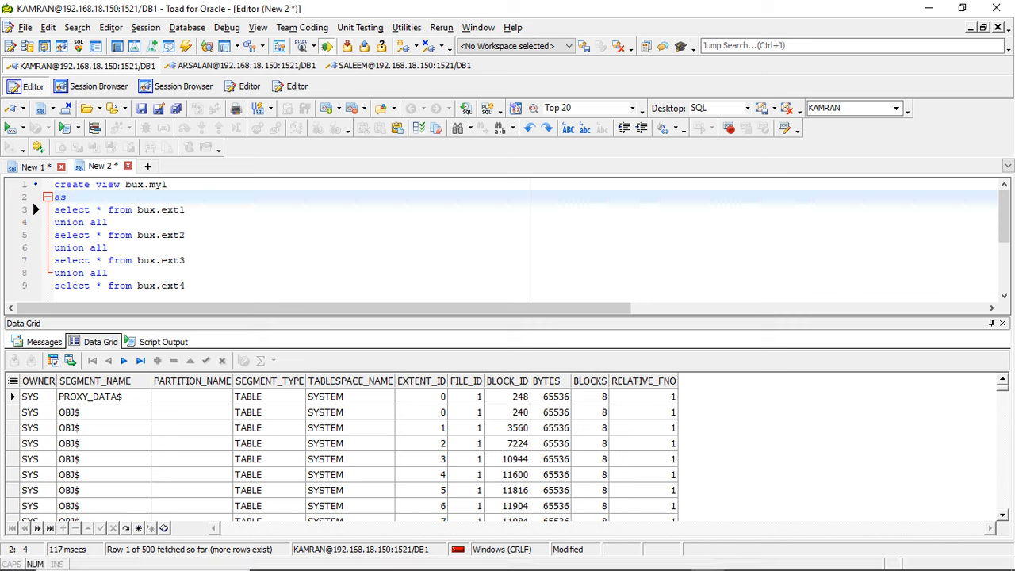
- Switch to the Edge browser and bring up the open ChatGPT conversation
click(337, 557)
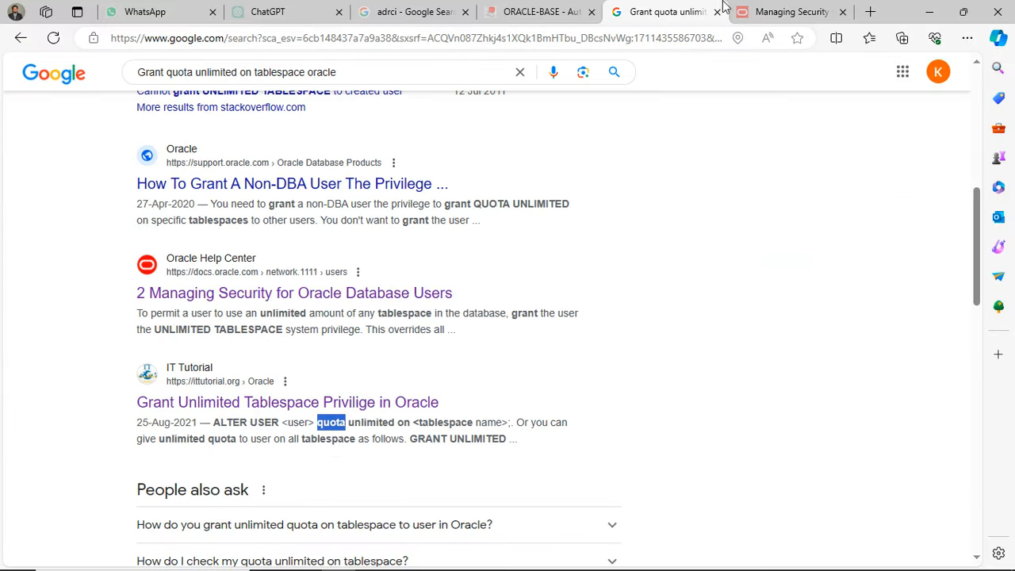
click(870, 12)
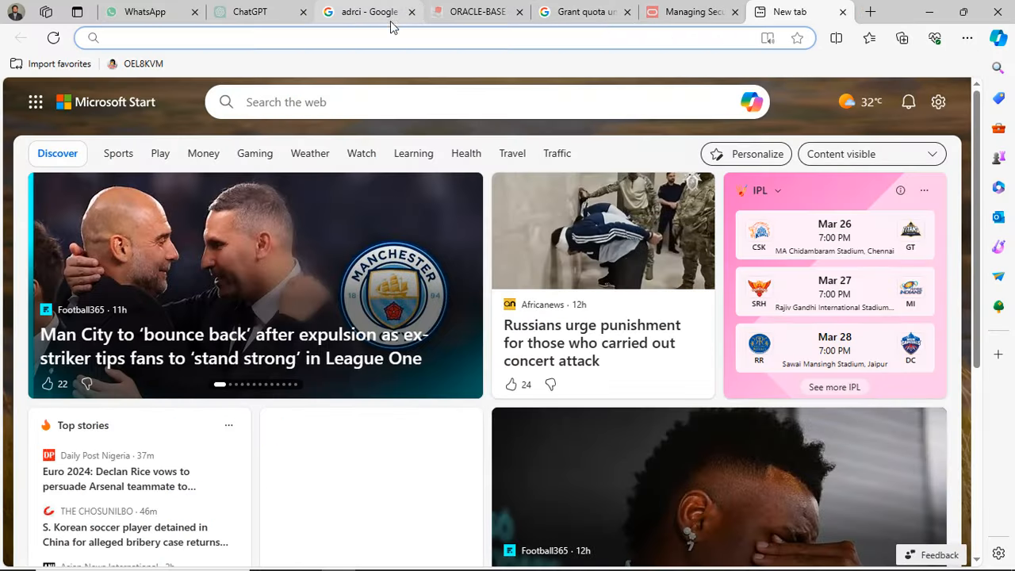
click(255, 12)
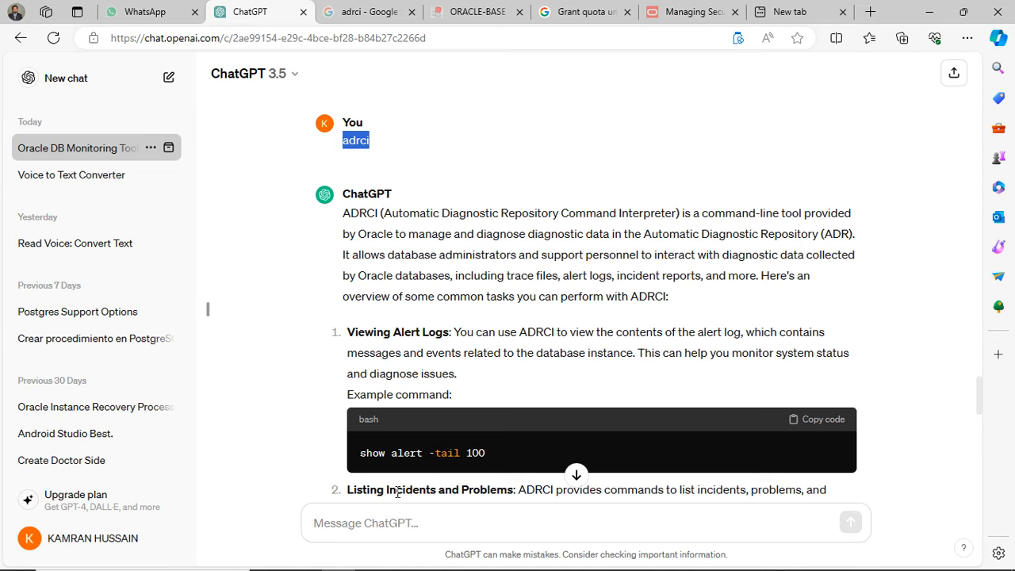
- Send ChatGPT the prompt "oracle create script for insert 10M rows in table s"
click(387, 524)
text(creat)
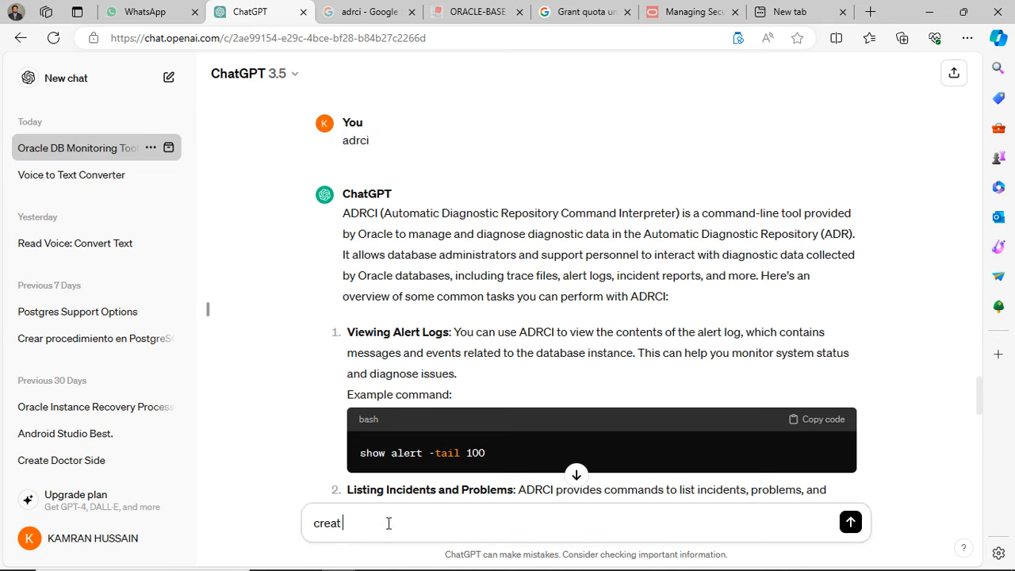
text(e script for insetrt)
text(10M rows in)
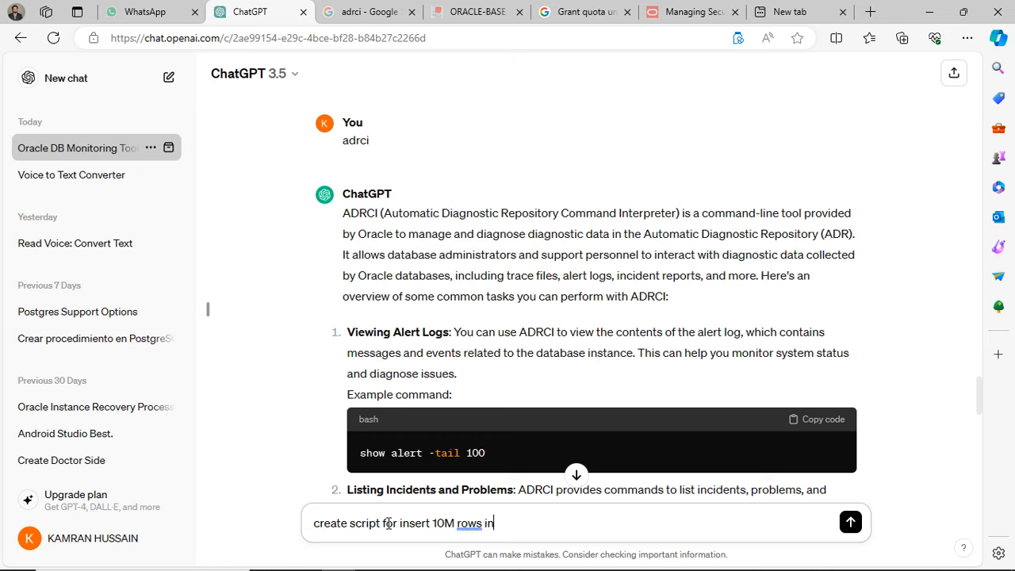
text( table s)
text(oracle)
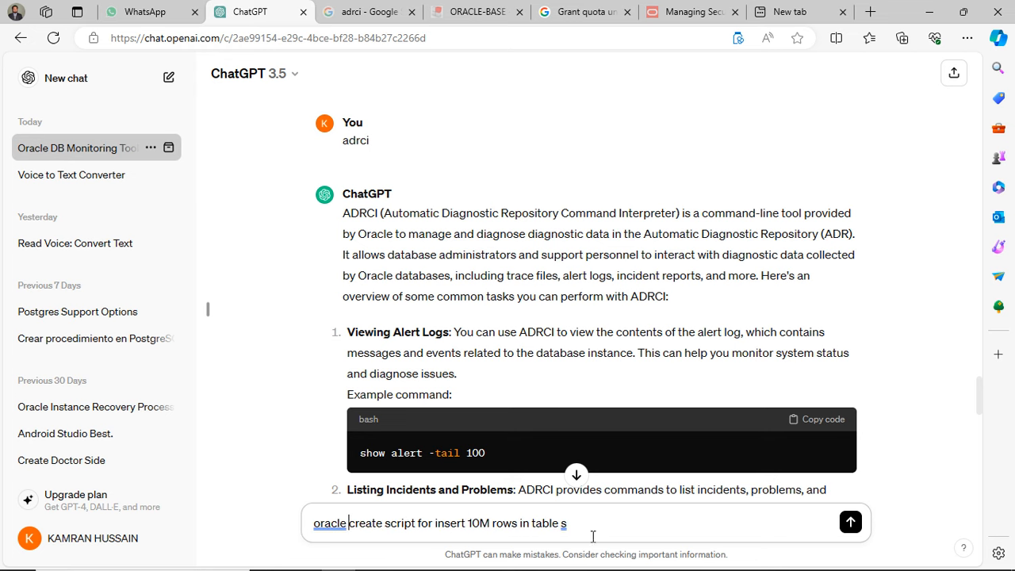
key(Return)
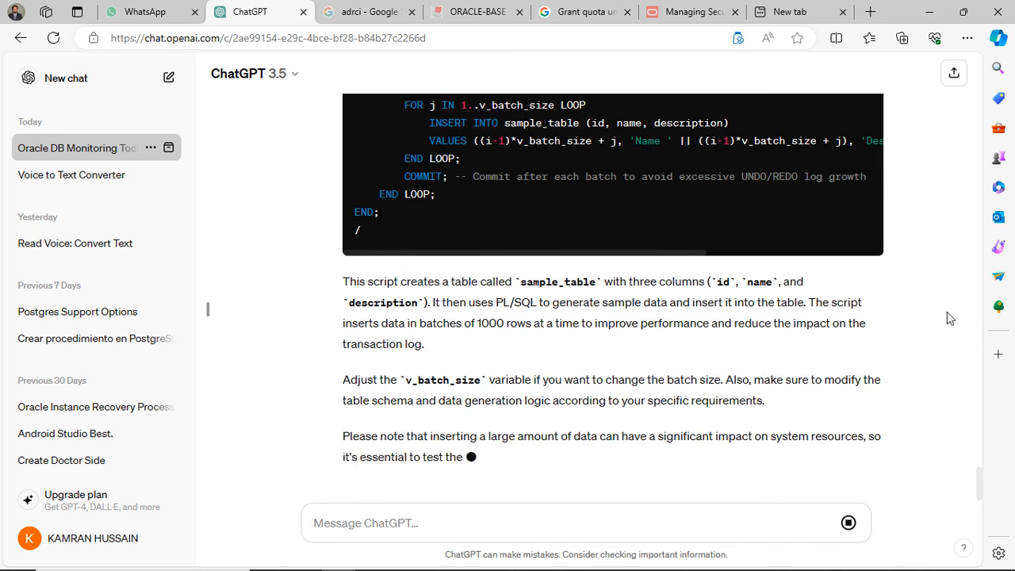
- Copy the CREATE TABLE sample_table statement from ChatGPT's script and run it in the SQL*Plus terminal
scroll(946, 318, up, 5)
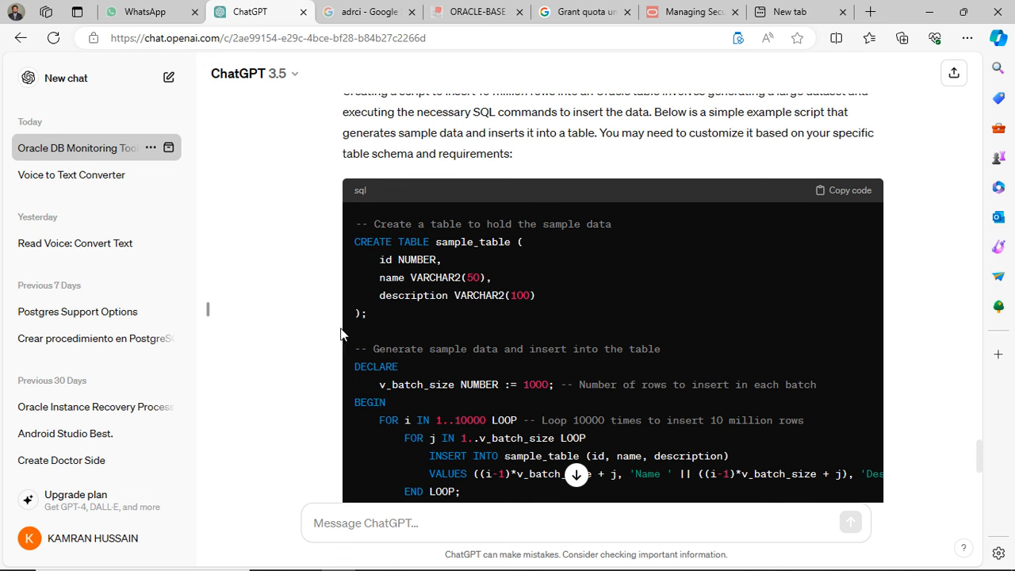
drag(370, 315, 355, 245)
key(super+c)
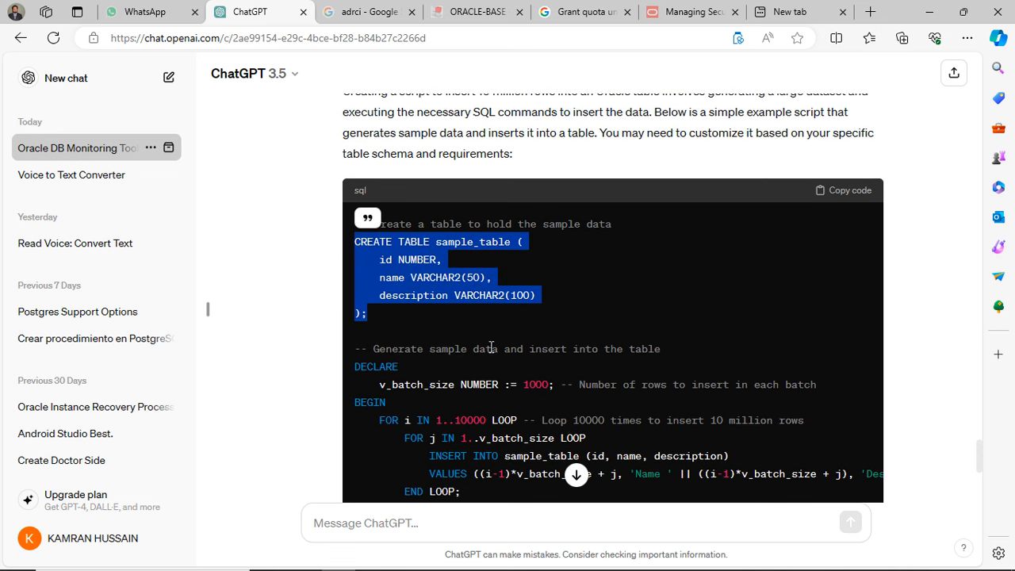
mouse_move(603, 563)
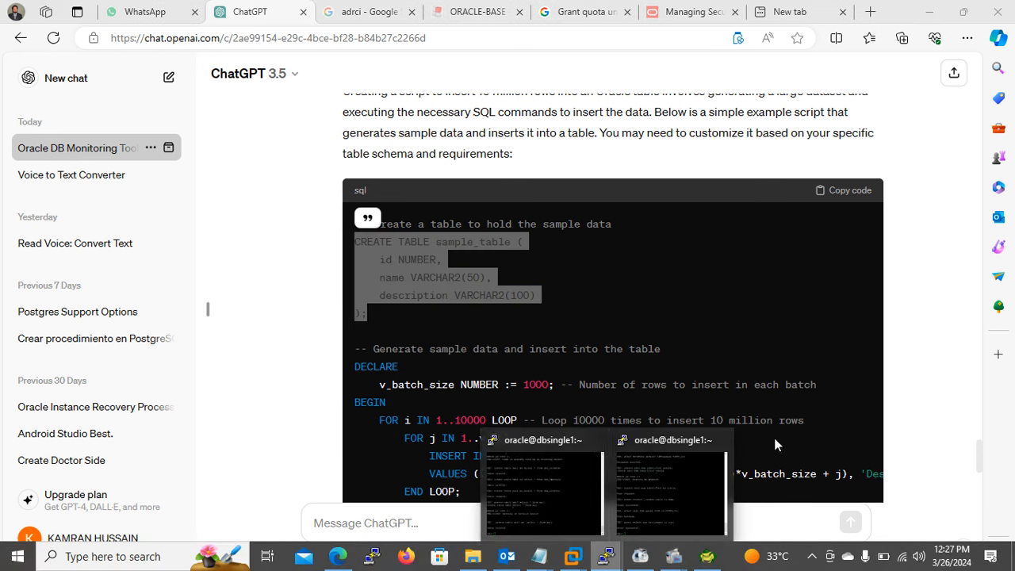
click(512, 476)
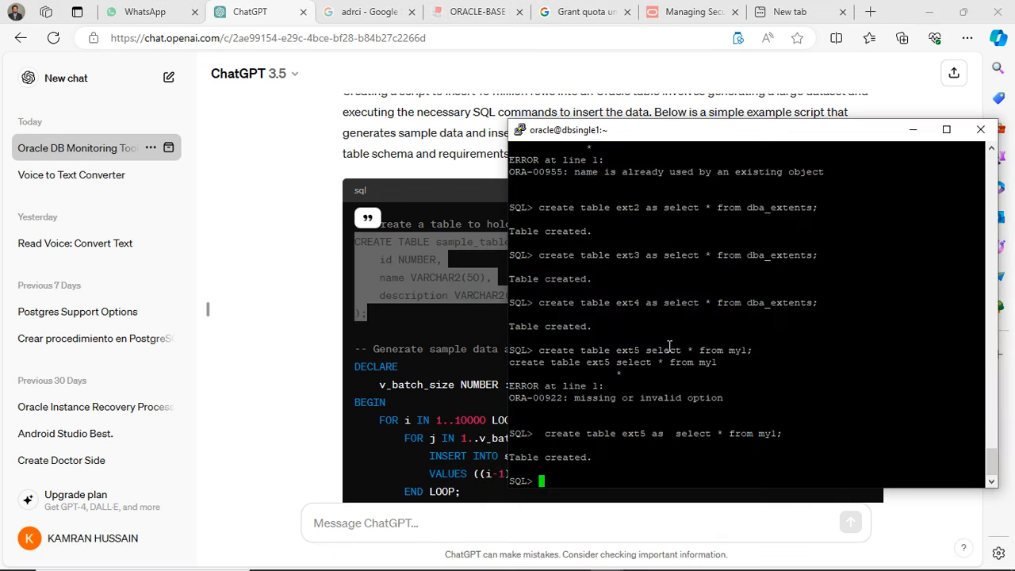
right_click(634, 411)
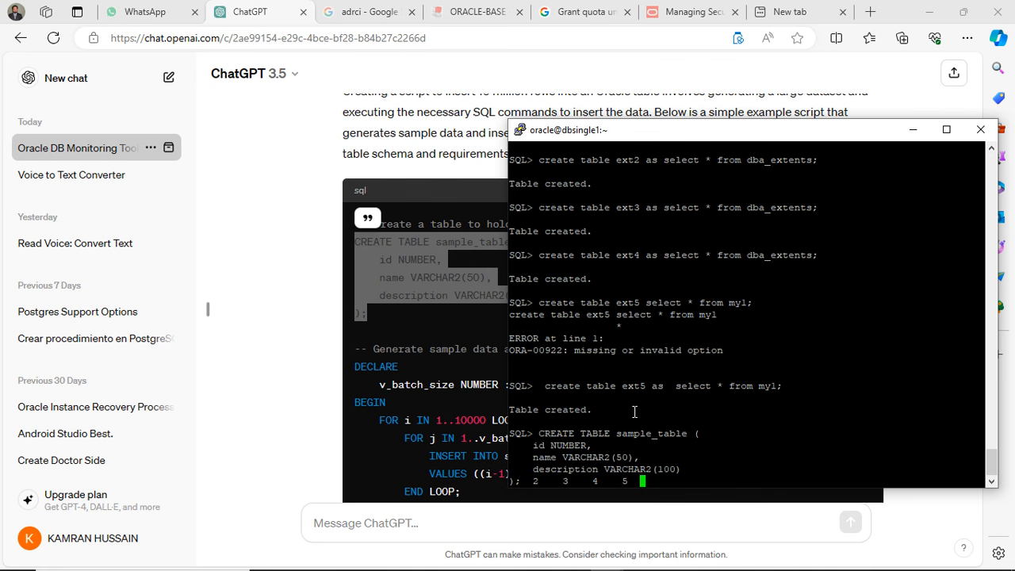
key(Return)
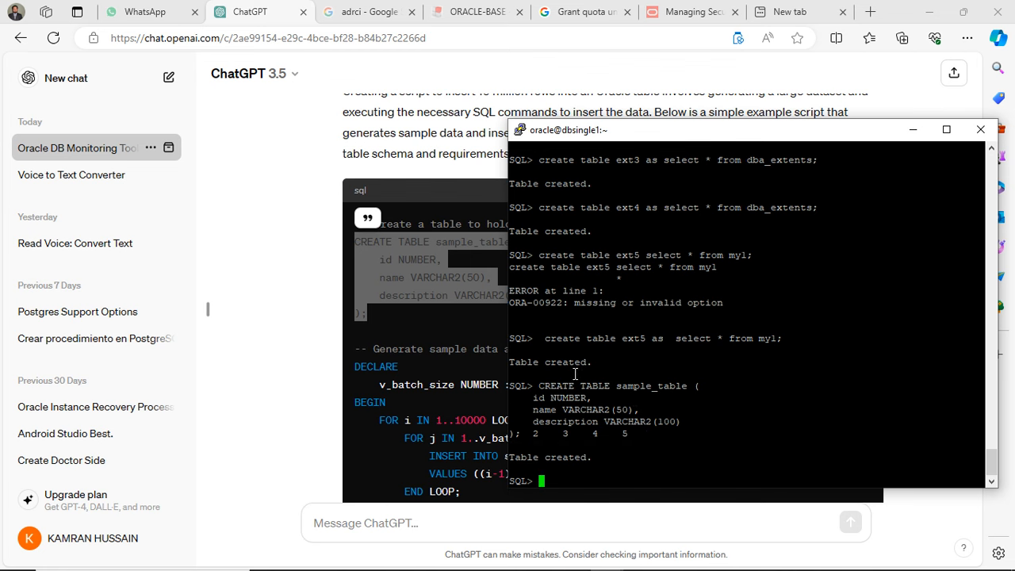
- Copy the PL/SQL DECLARE block that fills sample_table from ChatGPT and run it in the SQL*Plus terminal
click(357, 367)
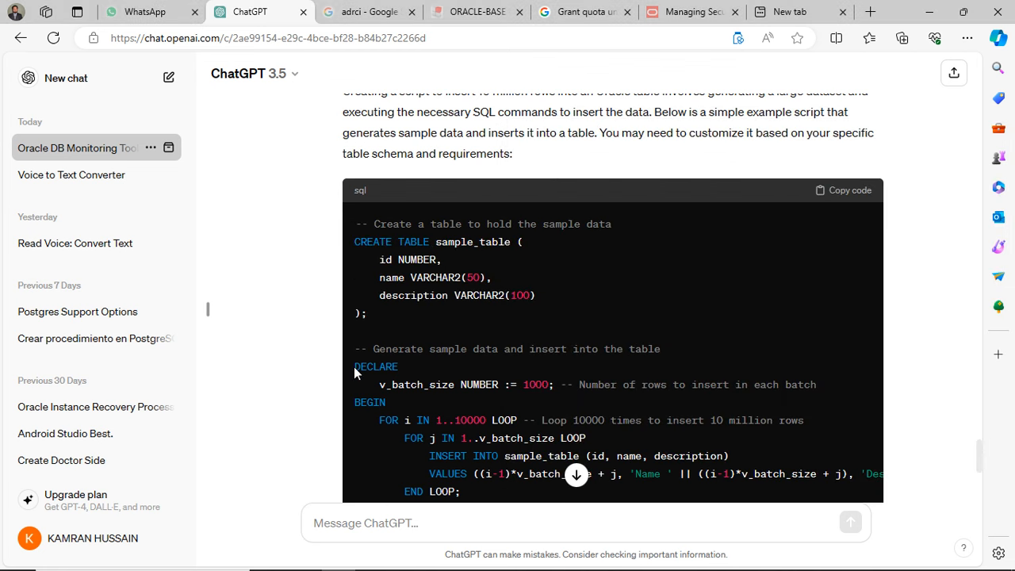
drag(354, 366, 421, 163)
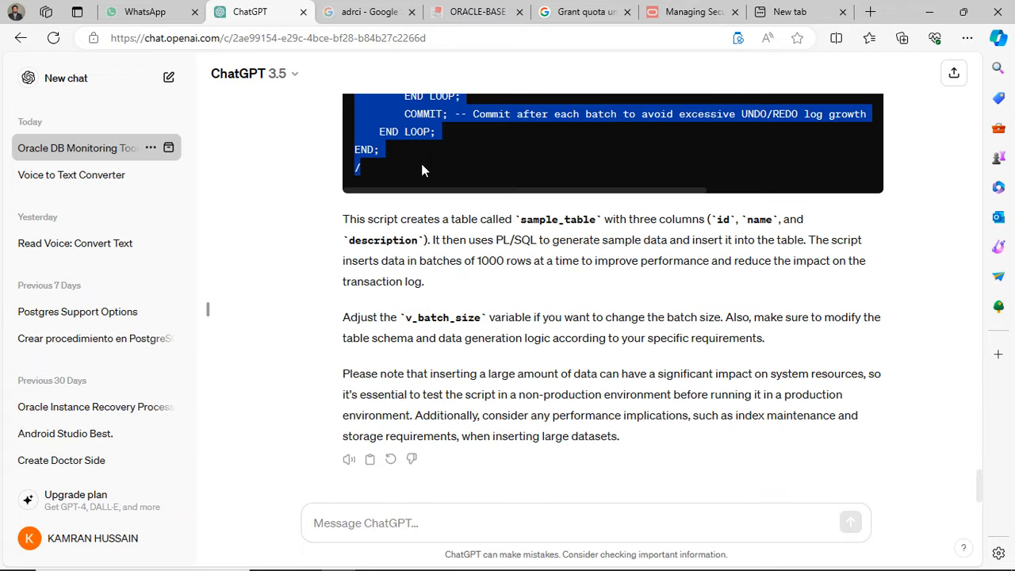
key(ctrl+c)
key(alt+Tab)
right_click(562, 351)
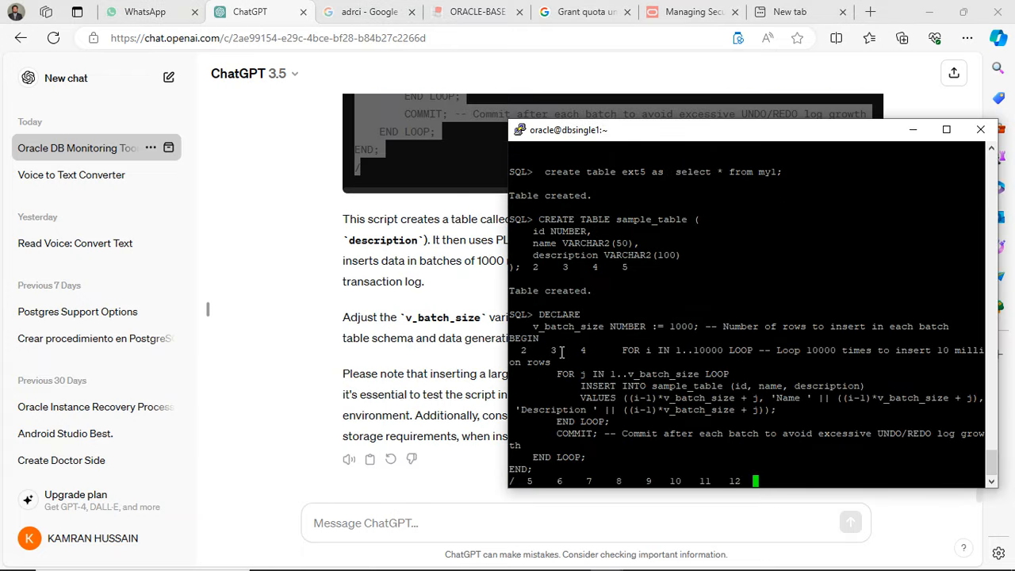
key(Return)
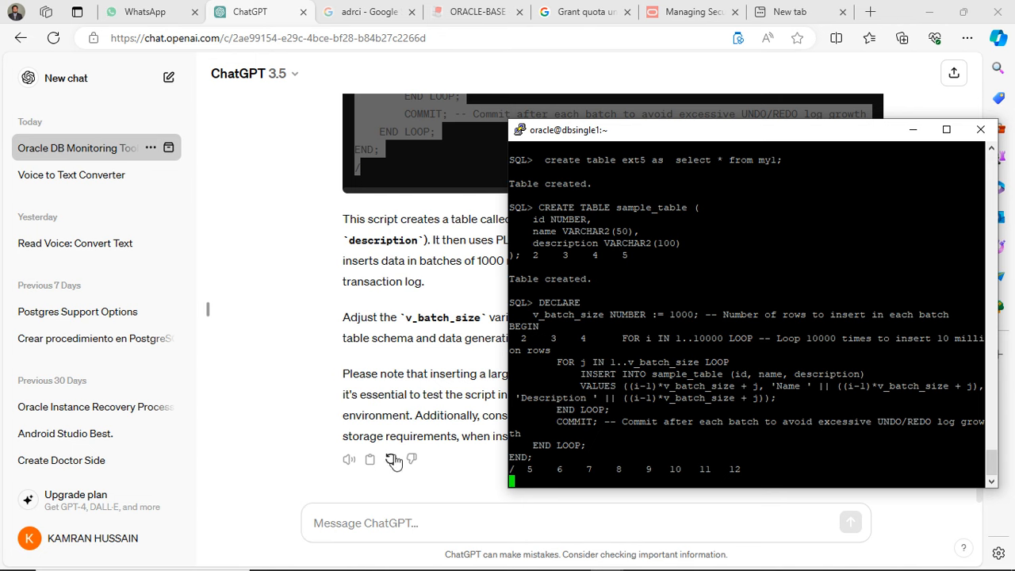
- Switch to Toad for Oracle and refresh the list of database sessions in the Session Browser
mouse_move(541, 565)
click(706, 559)
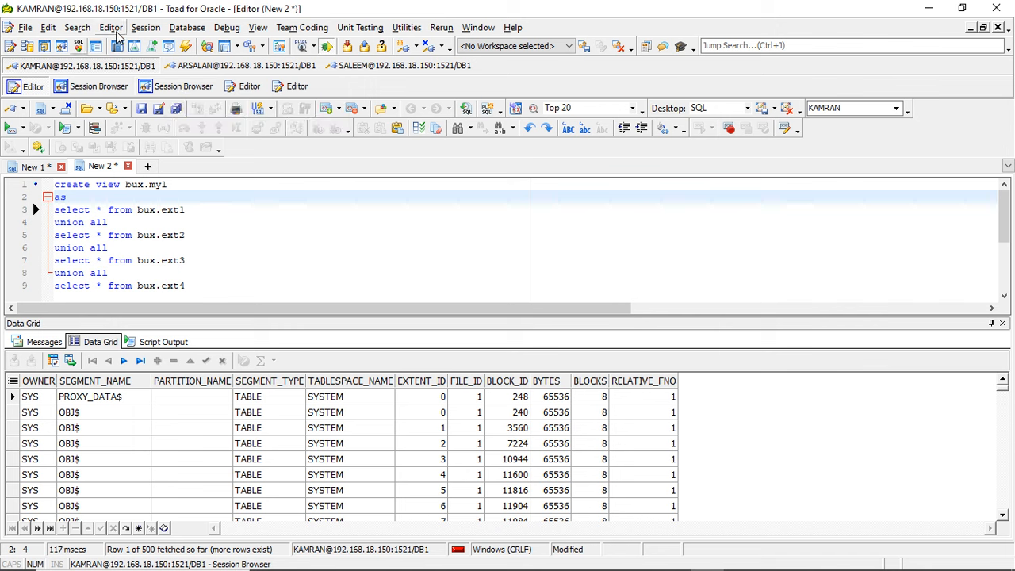
click(183, 87)
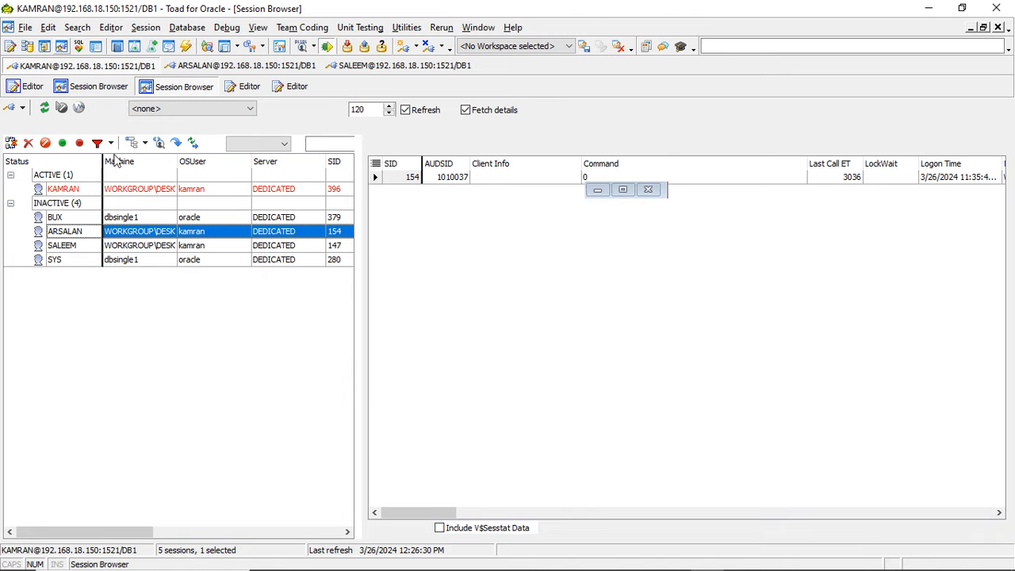
click(44, 107)
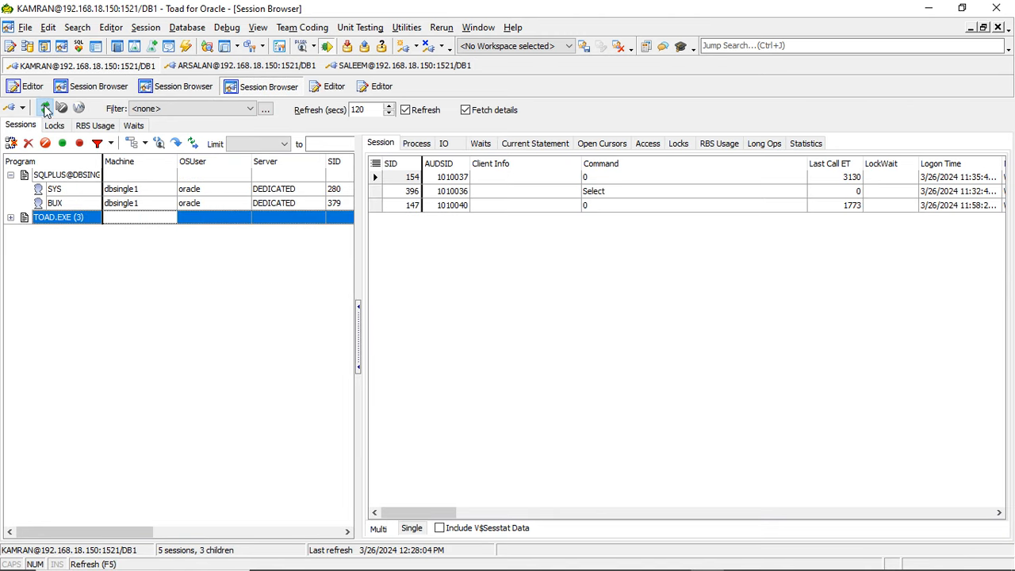
click(45, 109)
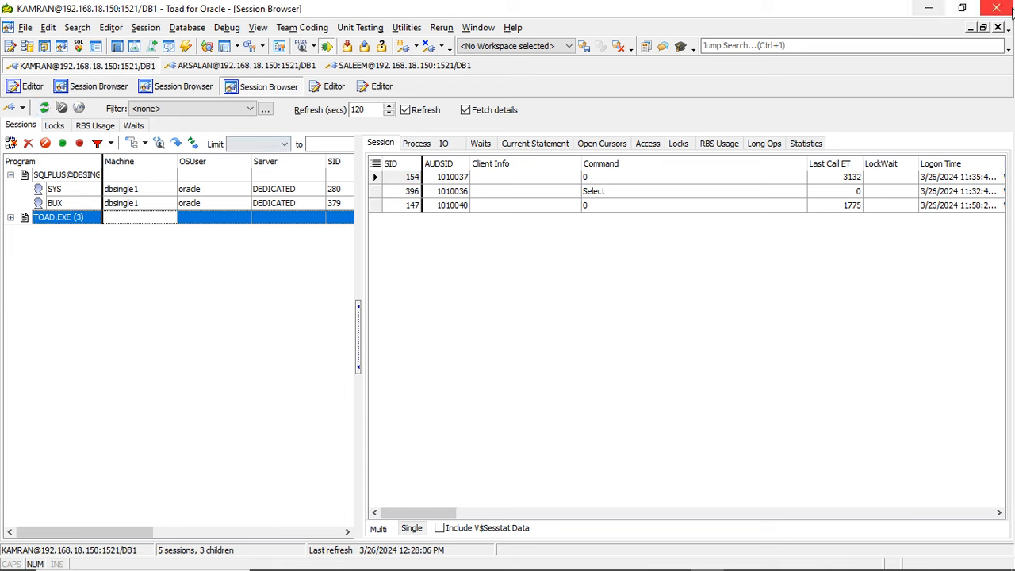
- Close all the duplicate Session Browser windows and open a single fresh Session Browser
click(997, 28)
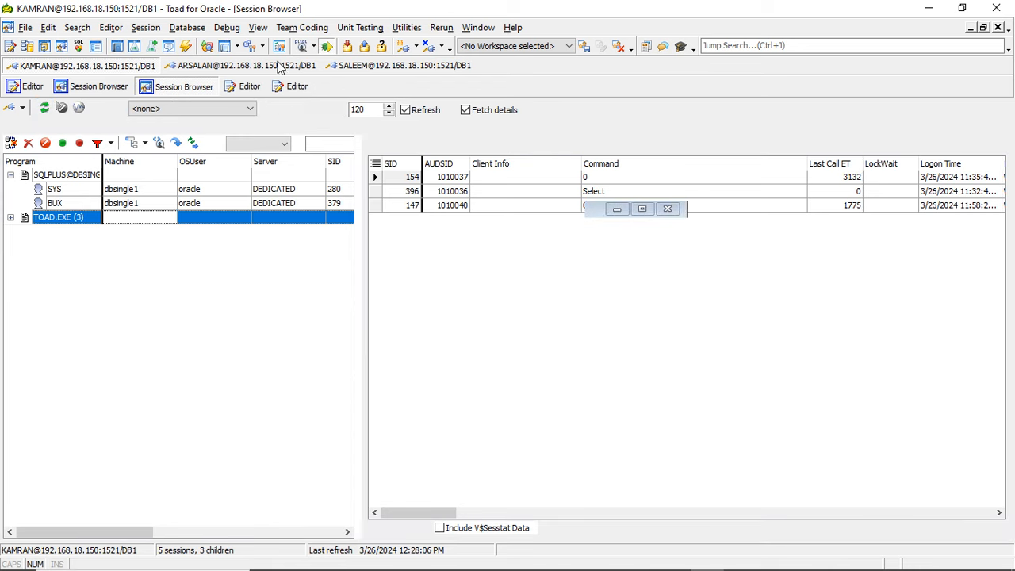
click(198, 86)
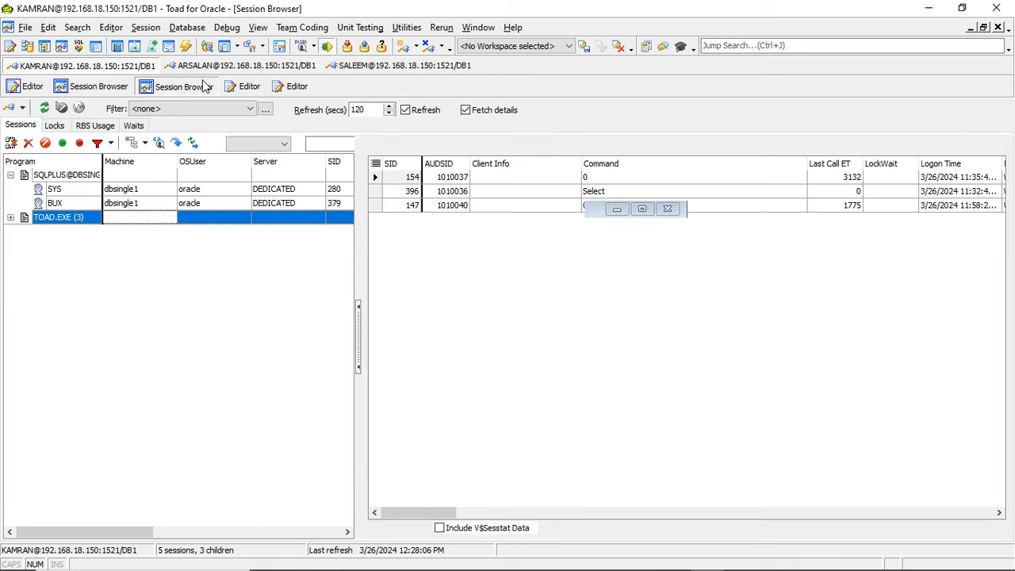
click(998, 28)
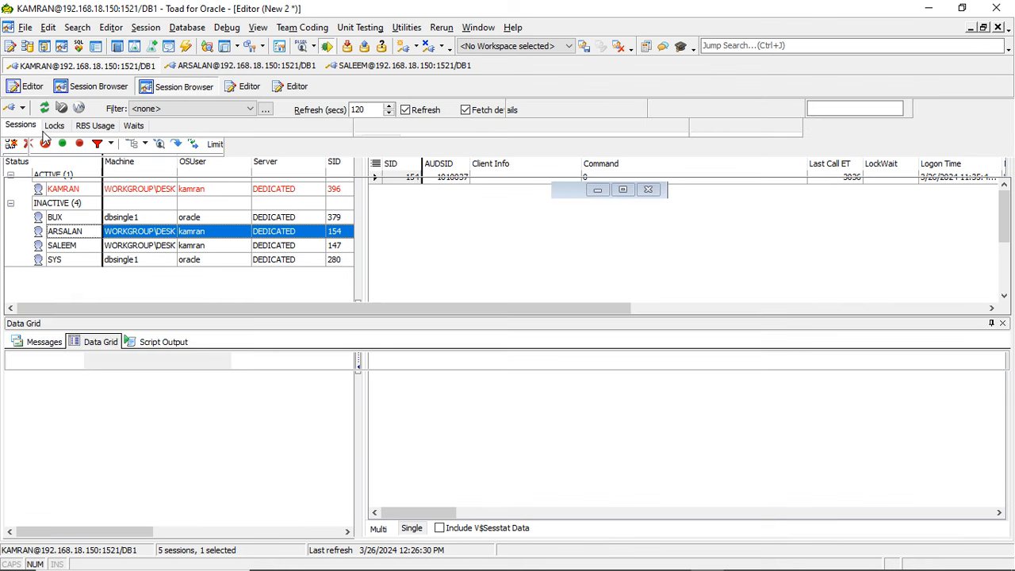
click(102, 87)
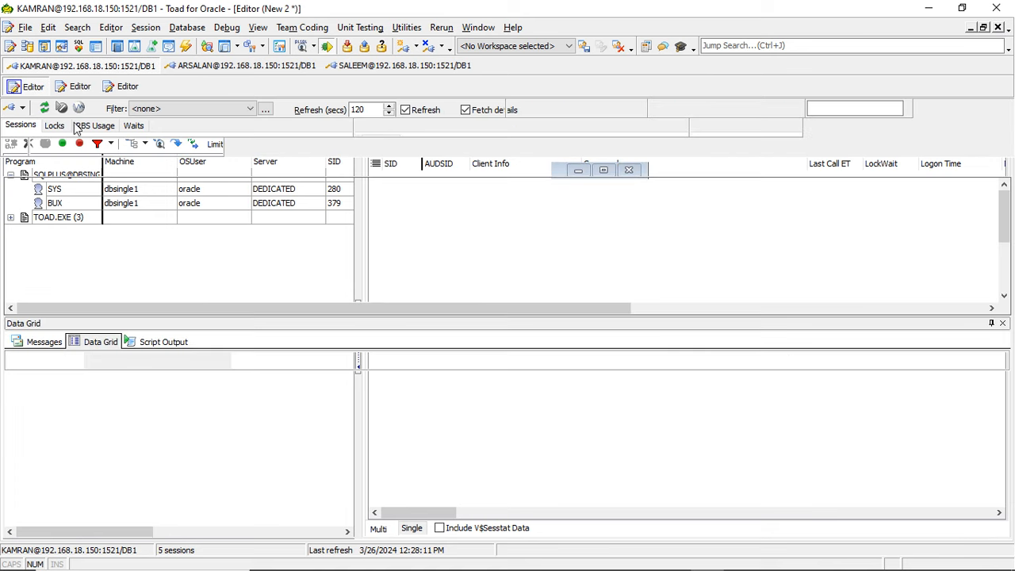
click(63, 46)
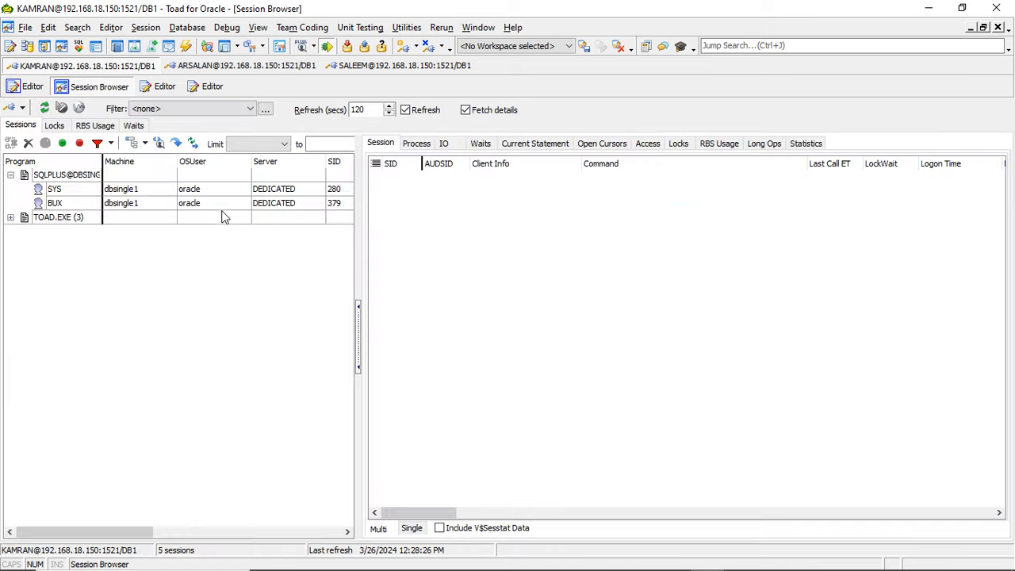
- Group the sessions by Type and expand the USER group
right_click(156, 310)
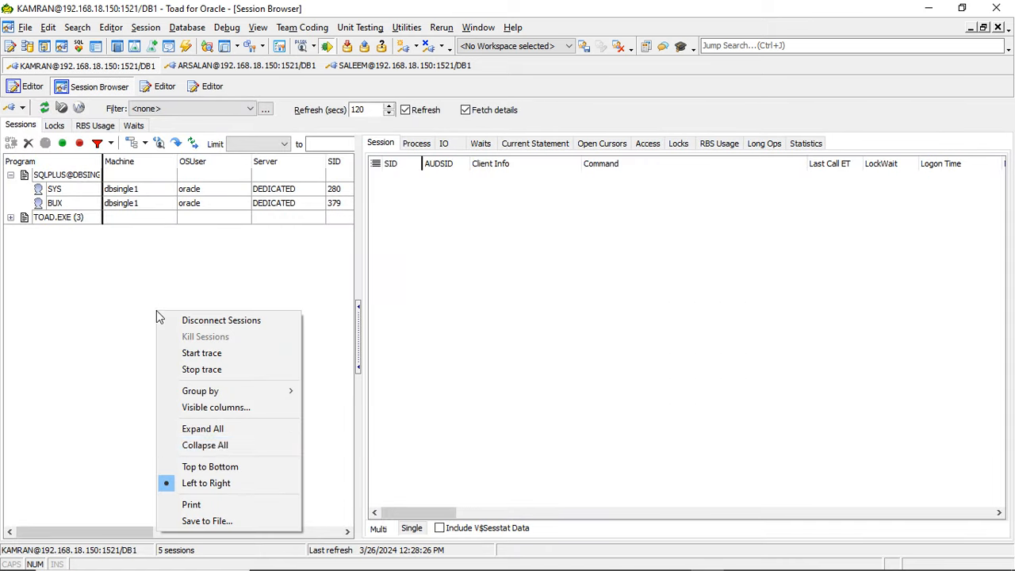
mouse_move(230, 394)
click(347, 376)
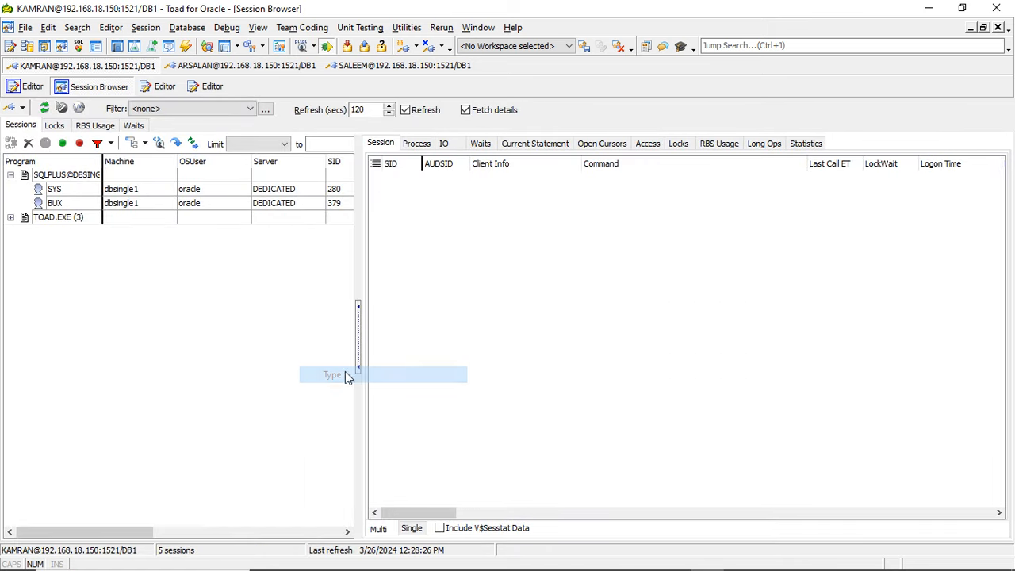
click(11, 176)
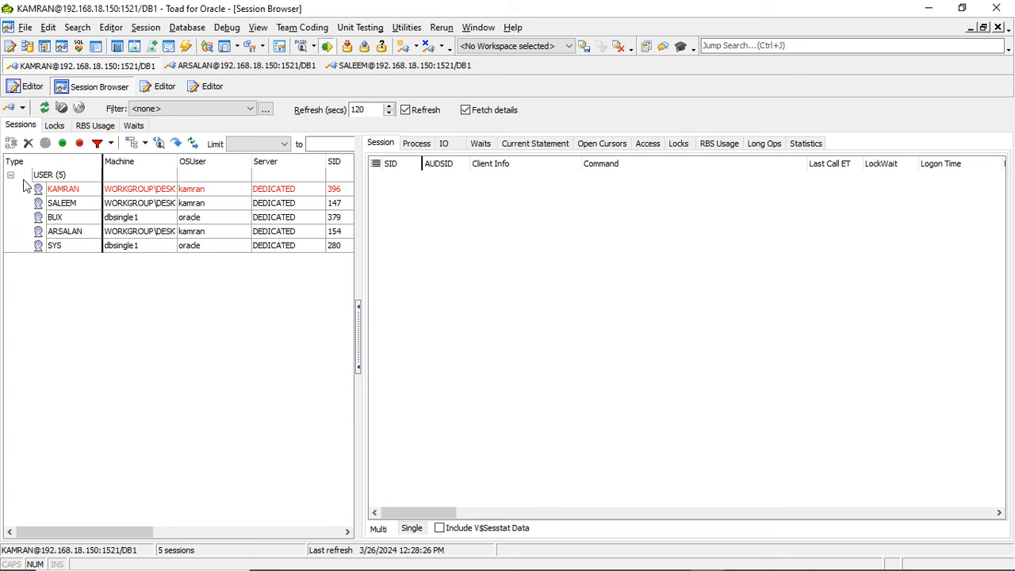
- Group the sessions by Status, expand the ACTIVE group and select the BUX session
right_click(93, 360)
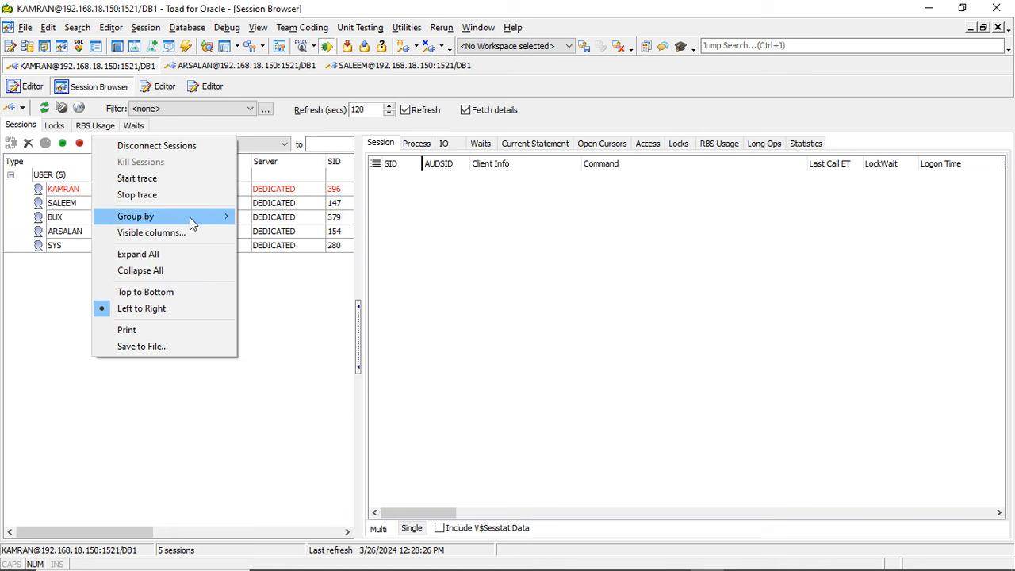
mouse_move(190, 217)
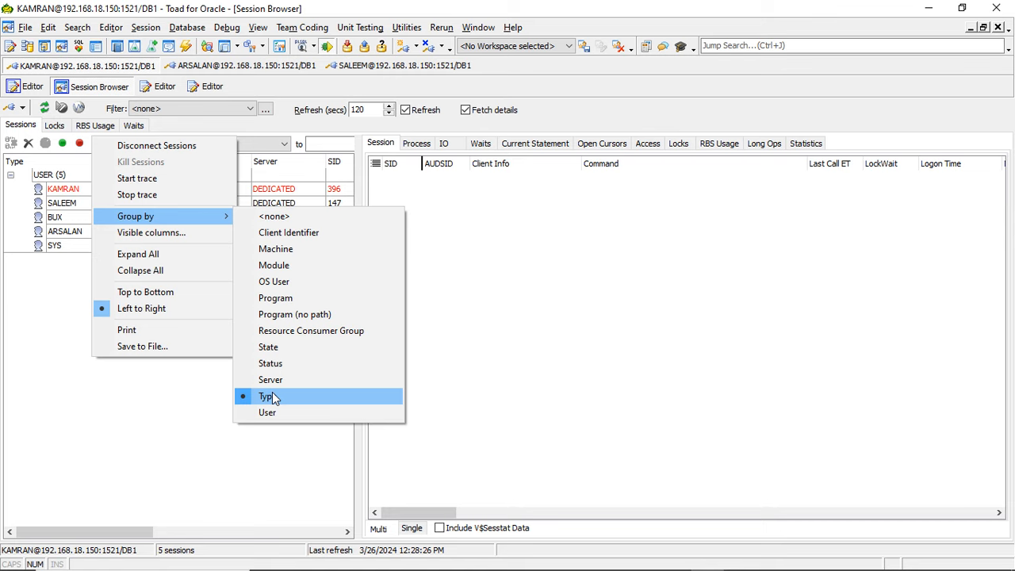
click(273, 365)
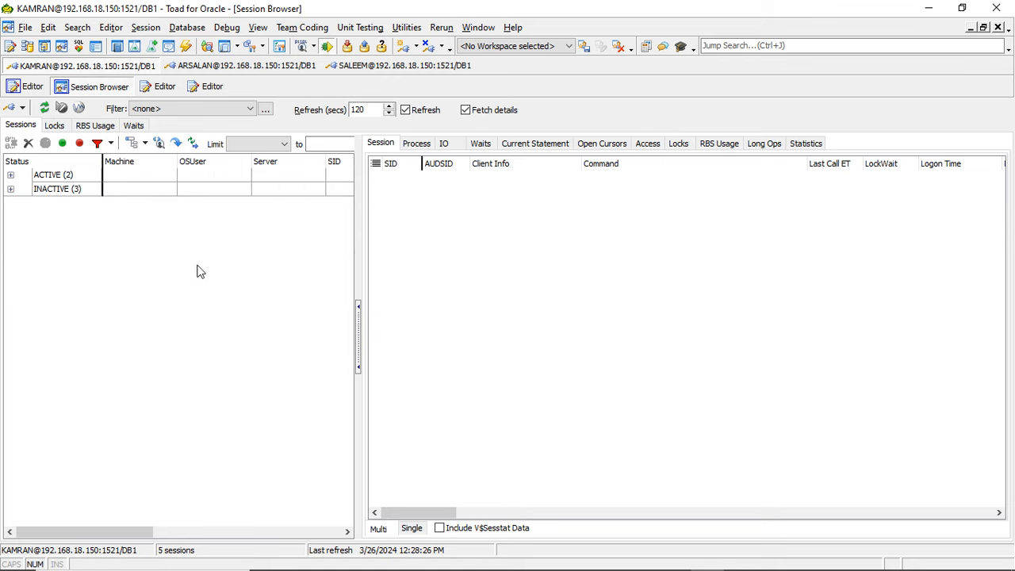
click(10, 175)
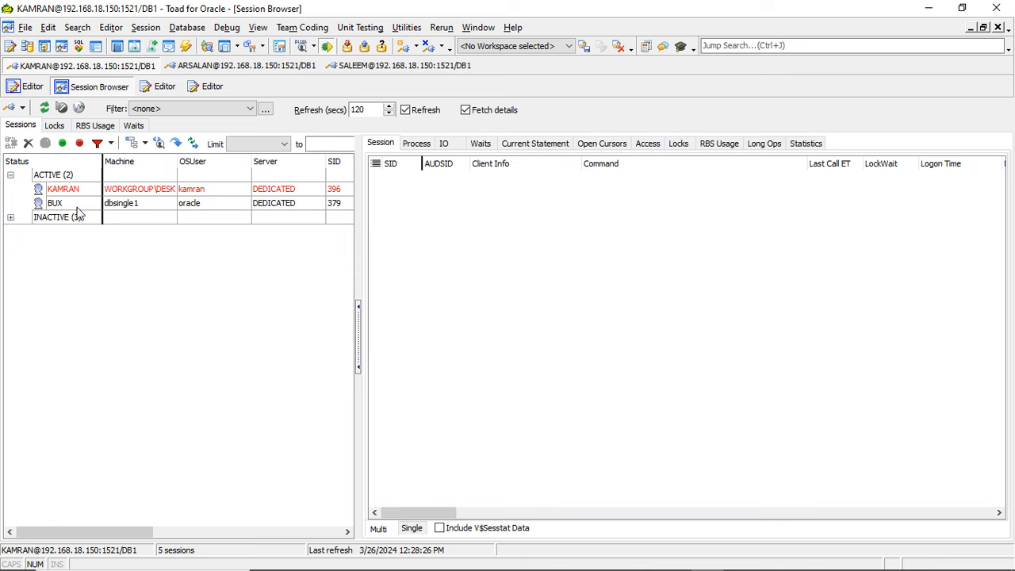
click(72, 204)
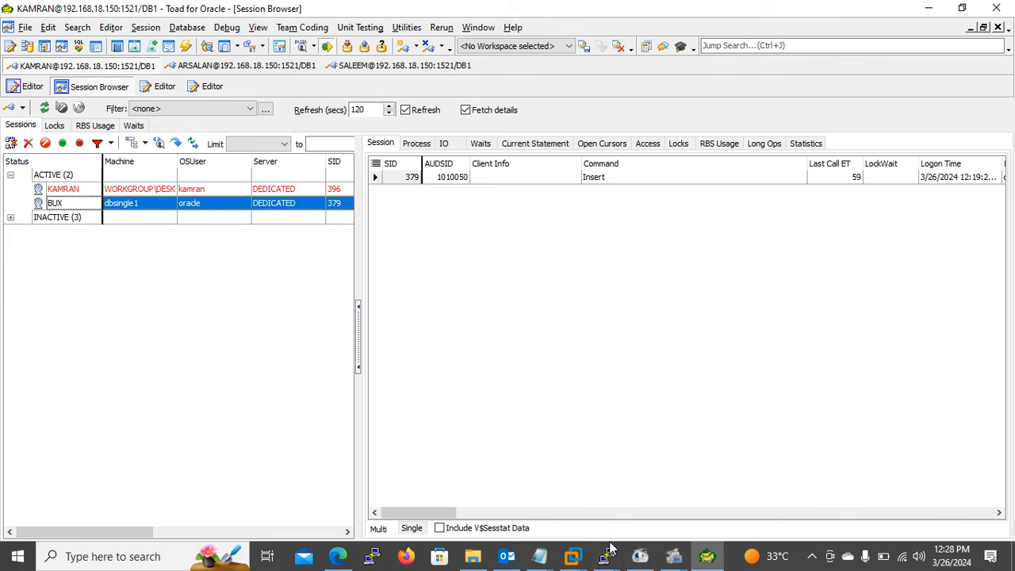
- Check the running insert block in the SQL*Plus terminals, and return to Toad's Session Browser
click(605, 556)
click(690, 501)
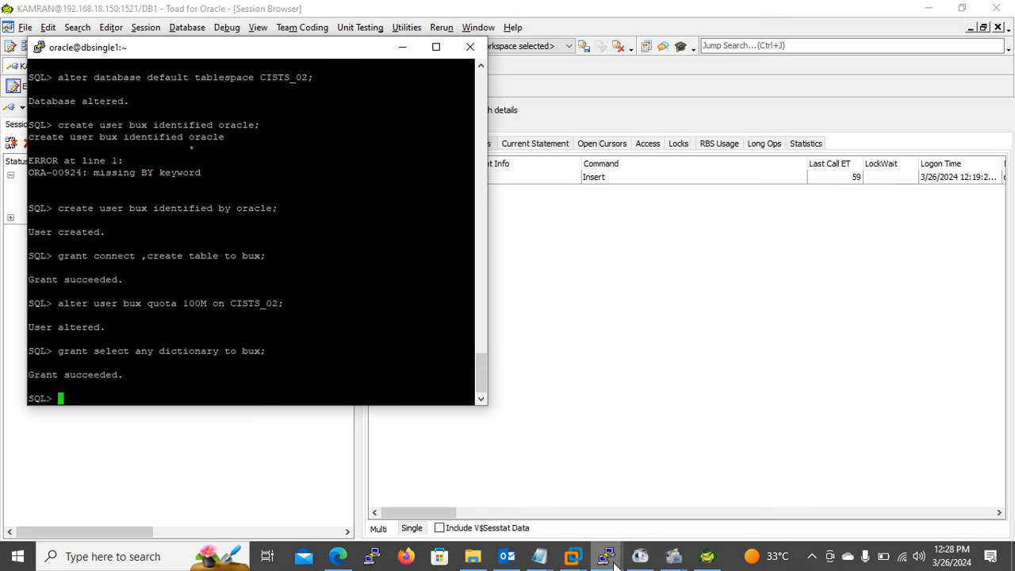
mouse_move(605, 556)
click(666, 513)
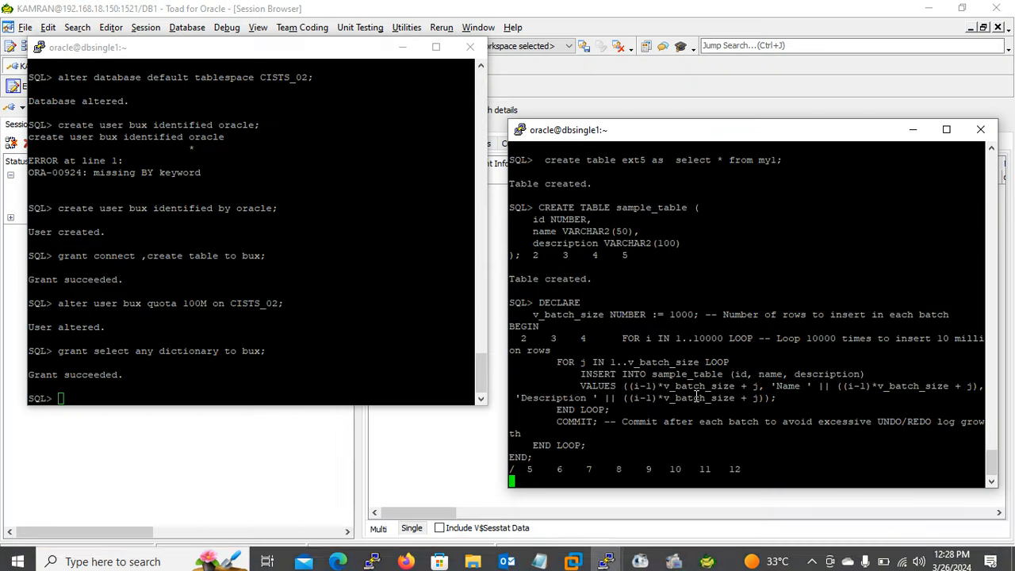
click(594, 63)
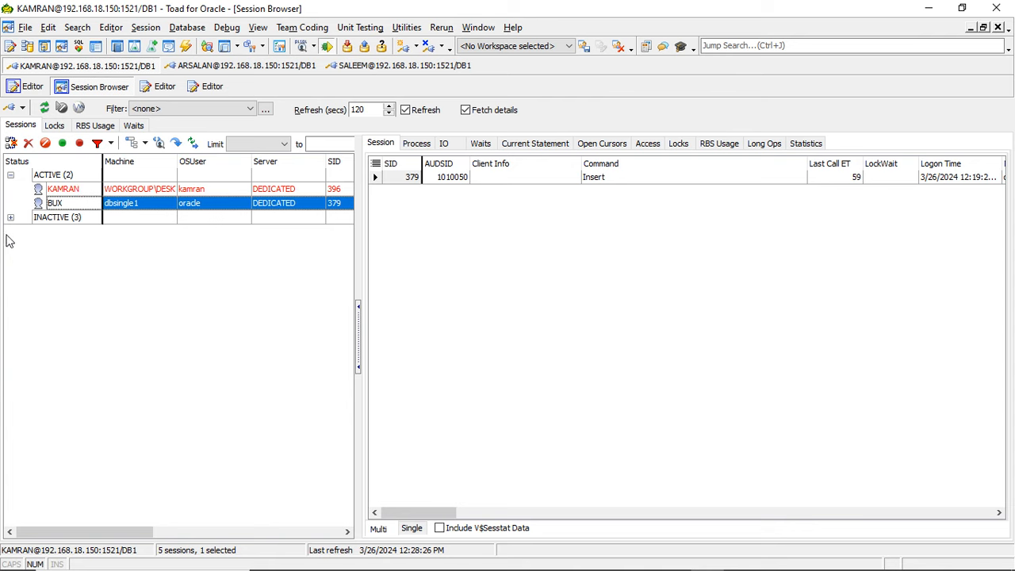
- Examine the BUX session's current statement and long operations, refreshing the session list
click(46, 110)
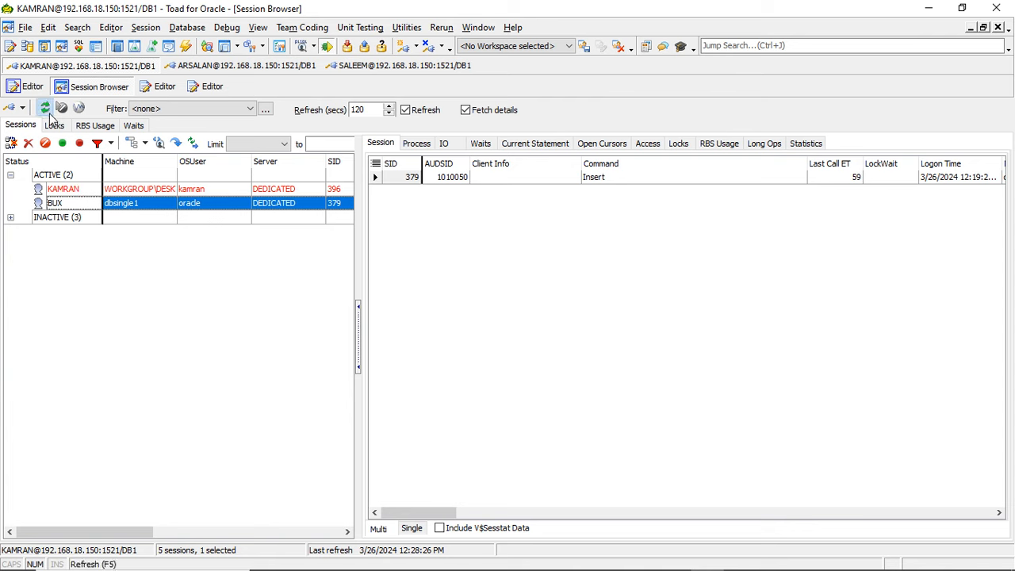
click(555, 146)
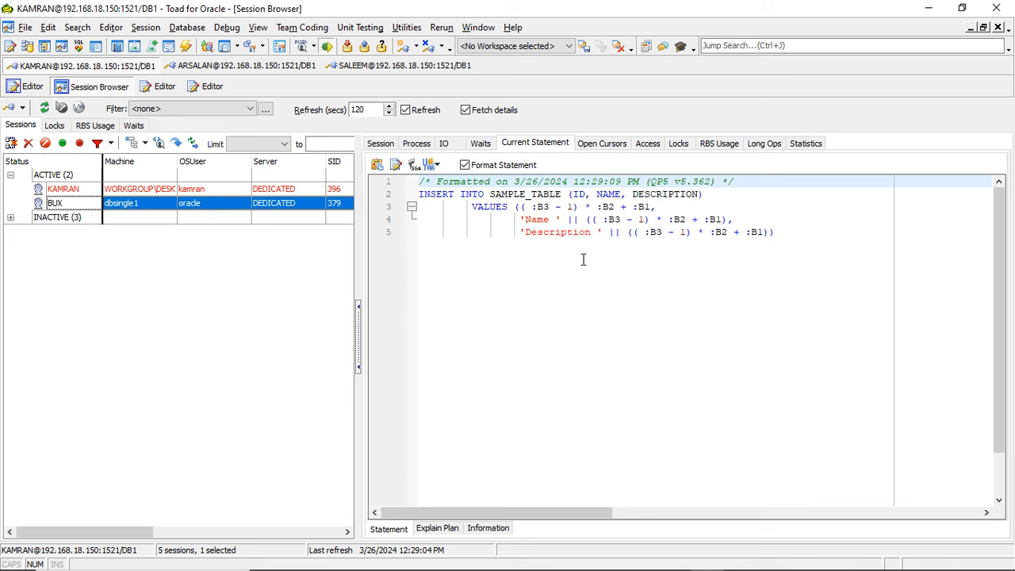
click(765, 145)
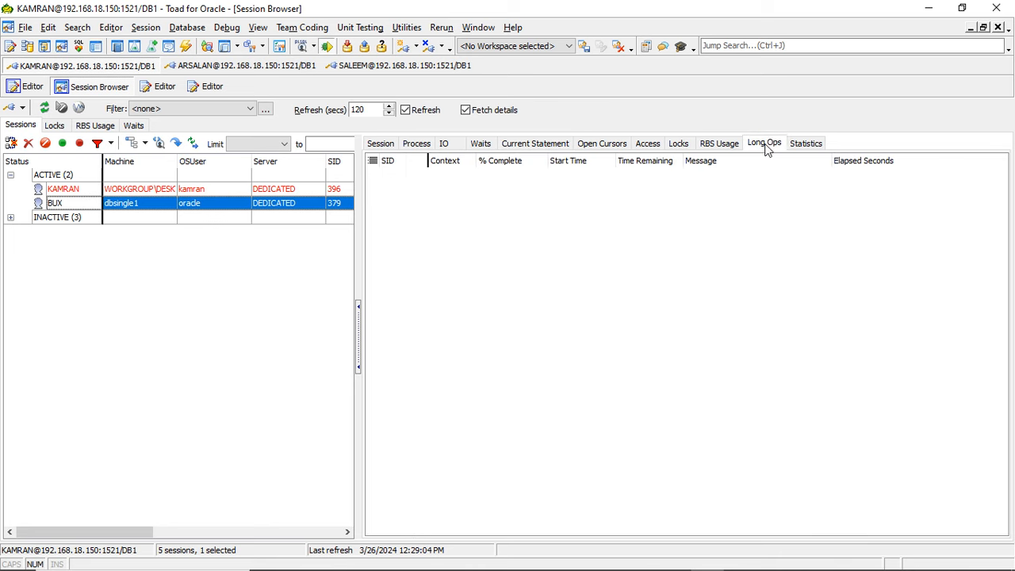
click(43, 111)
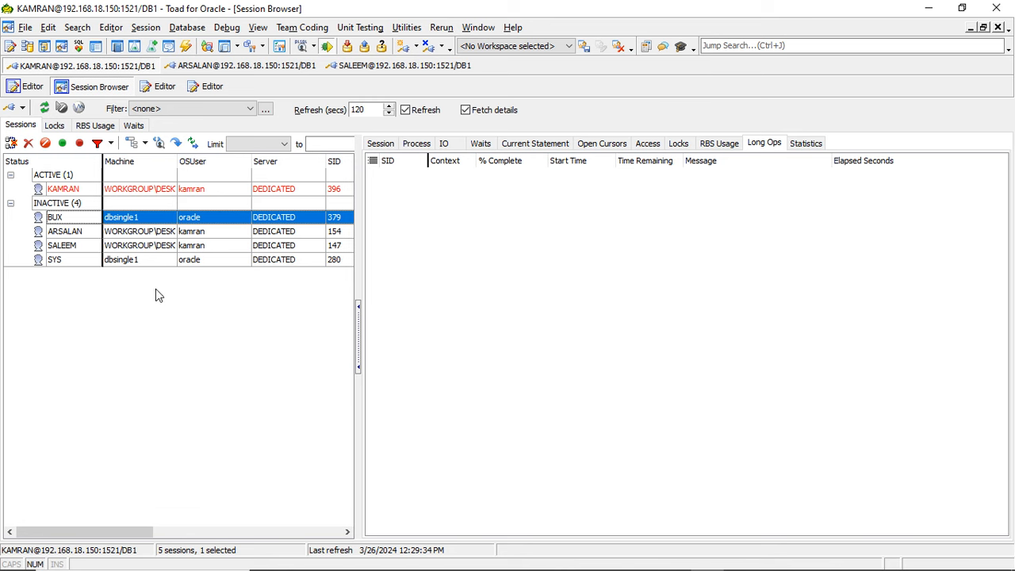
- Check the insert block's outcome in the terminal and minimize Toad so both SQL*Plus windows are in view
key(alt+Tab)
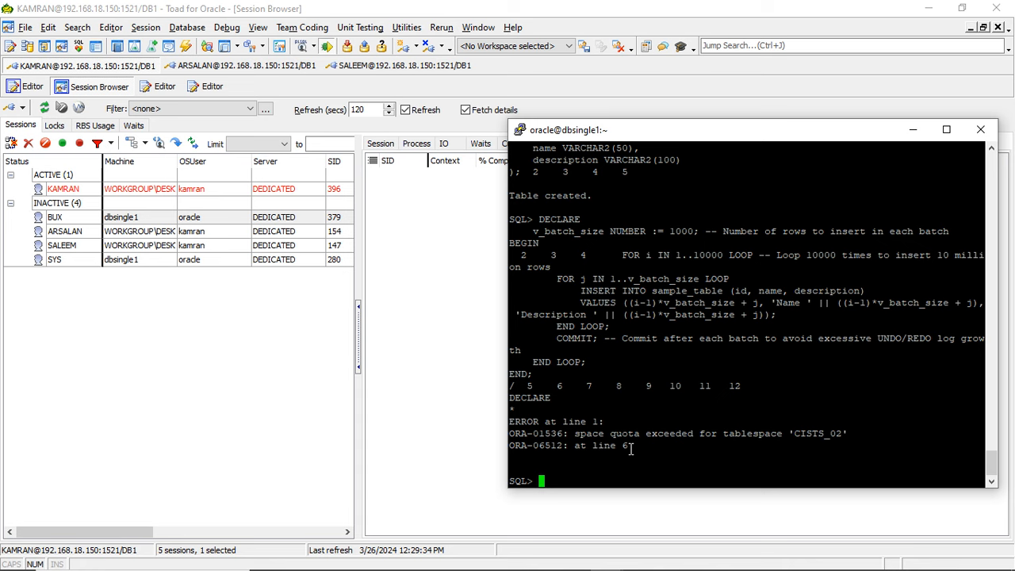
mouse_move(419, 568)
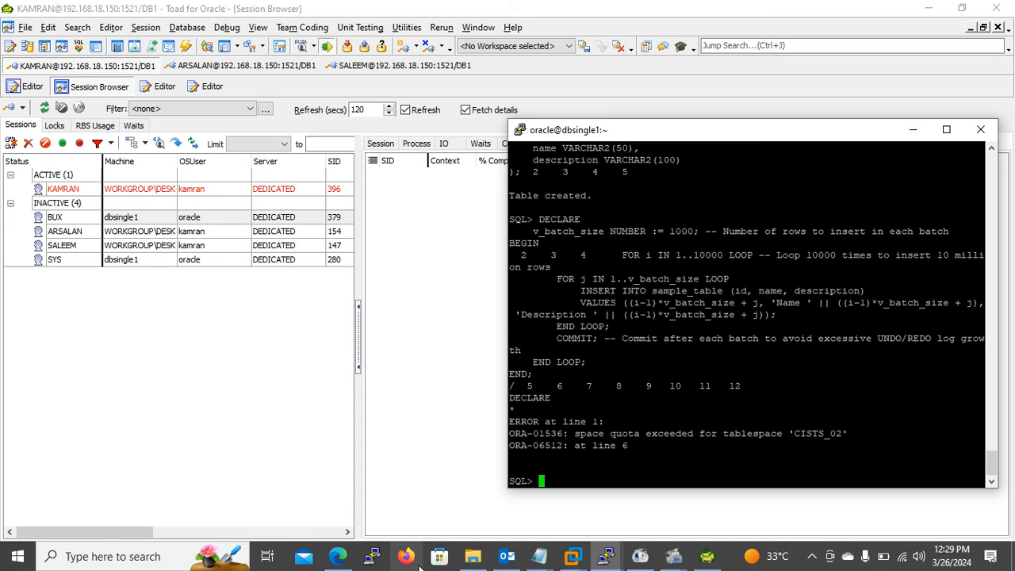
click(607, 562)
click(571, 481)
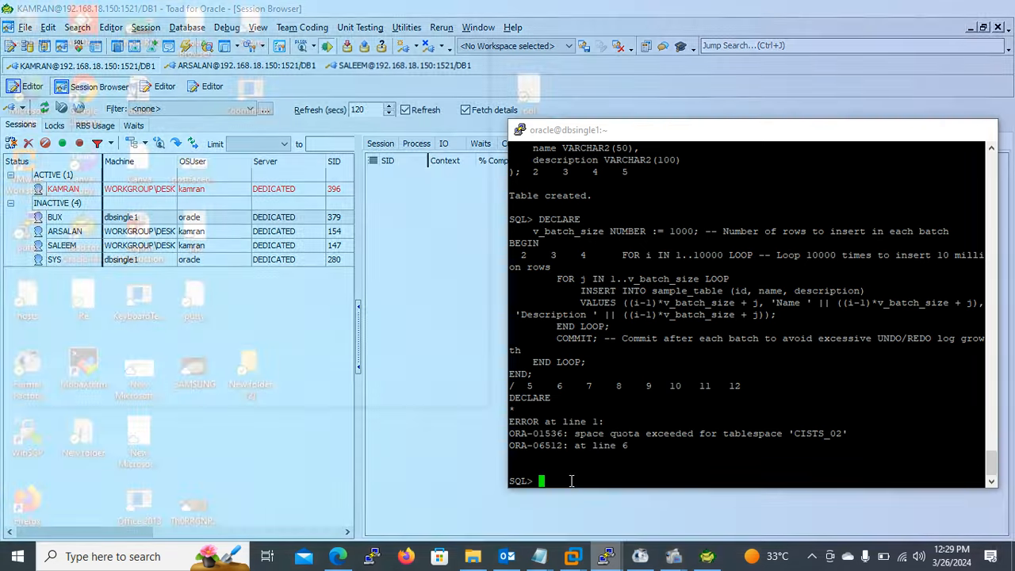
click(932, 8)
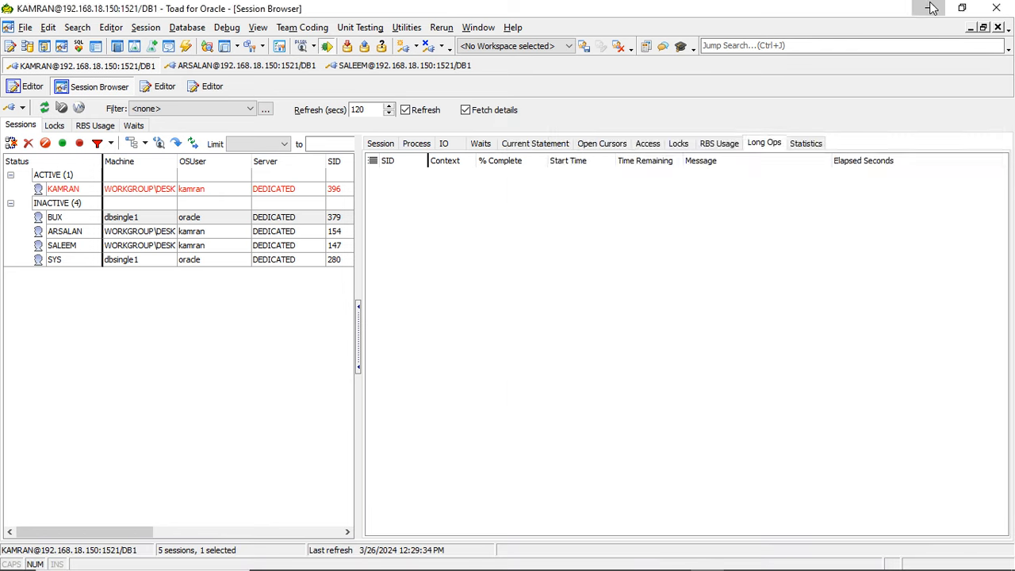
click(932, 8)
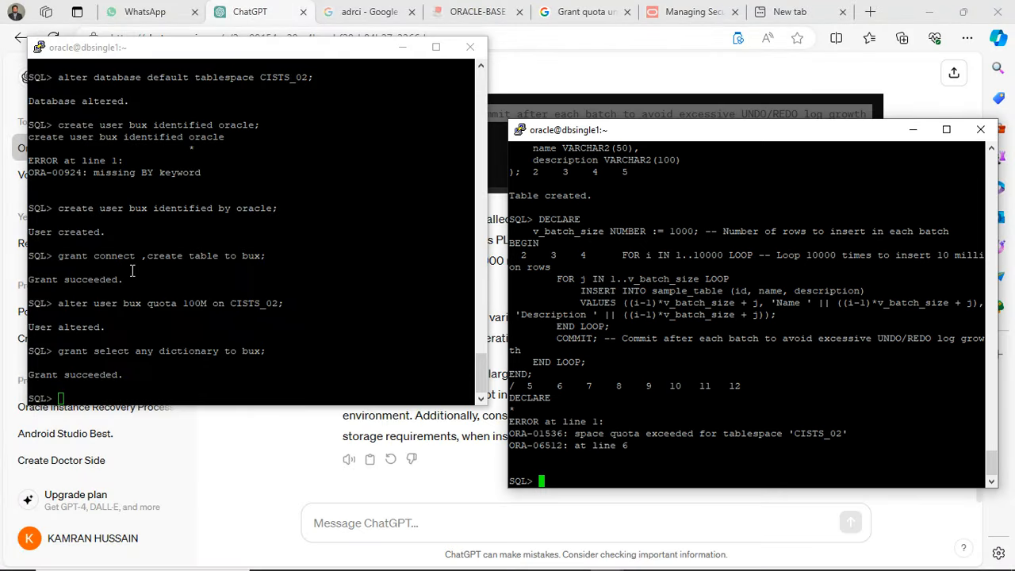
- In the administrator's SQL*Plus terminal, run "alter user bux quota unlimited on CISTS_02;" by reusing parts of the earlier quota statement
click(117, 298)
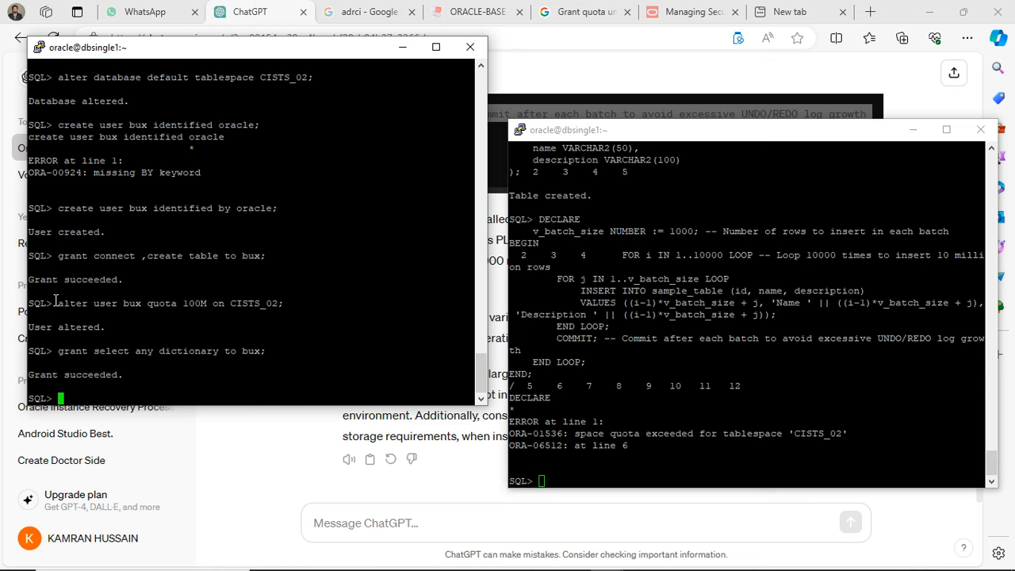
drag(58, 304, 176, 304)
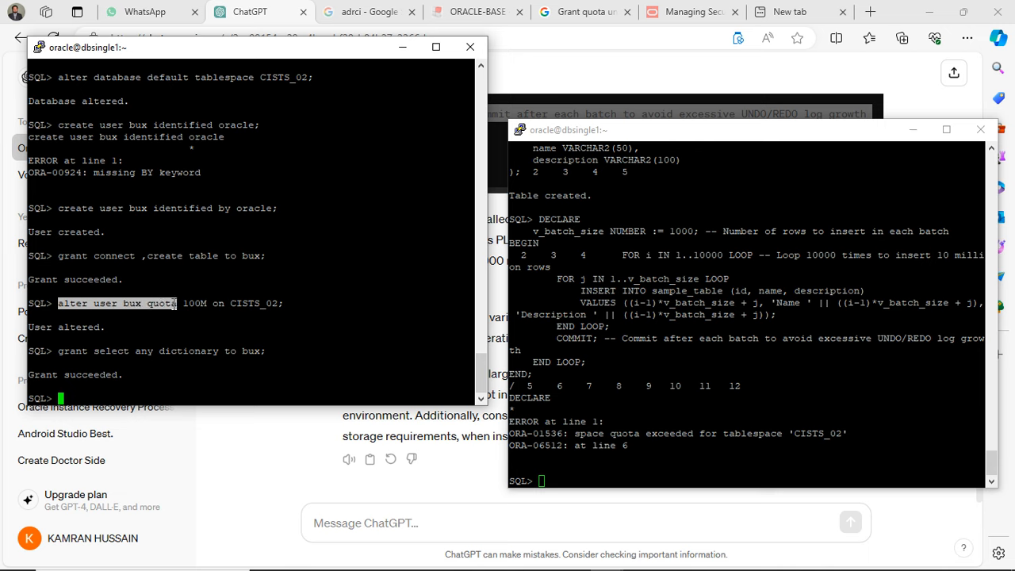
right_click(175, 304)
text(unlo)
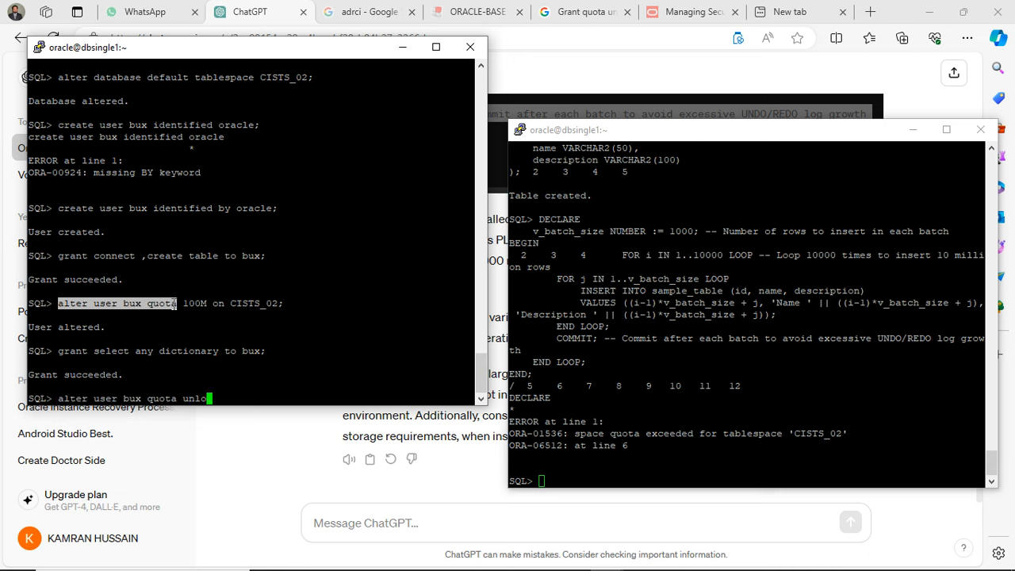
key(BackSpace)
text(imites)
key(BackSpace)
text(d)
drag(213, 306, 282, 303)
right_click(281, 303)
key(Return)
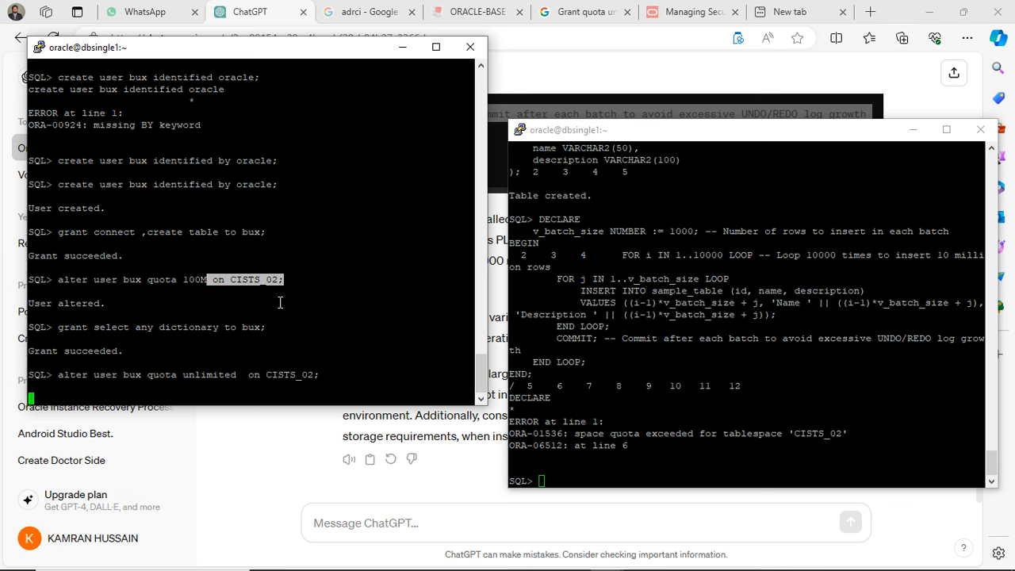
- Rerun the buffered PL/SQL insert block in bux's SQL*Plus terminal and bring the ChatGPT browser window forward
click(792, 383)
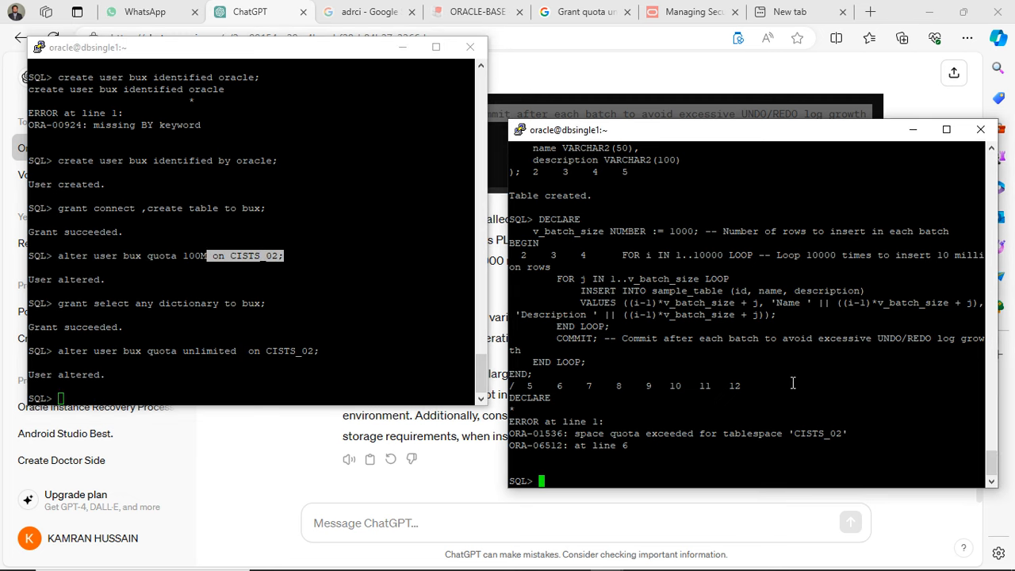
text(/)
key(Return)
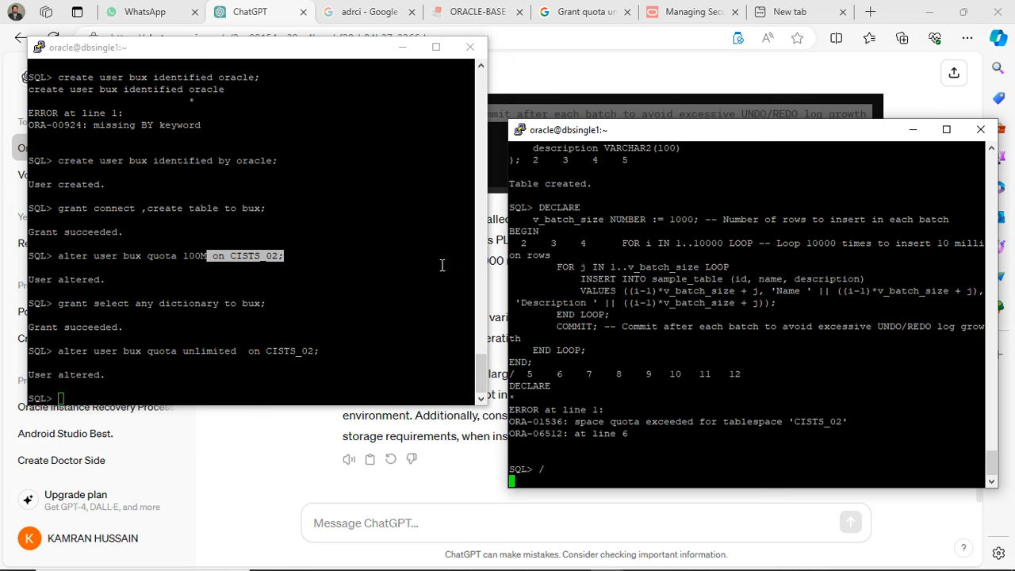
click(657, 74)
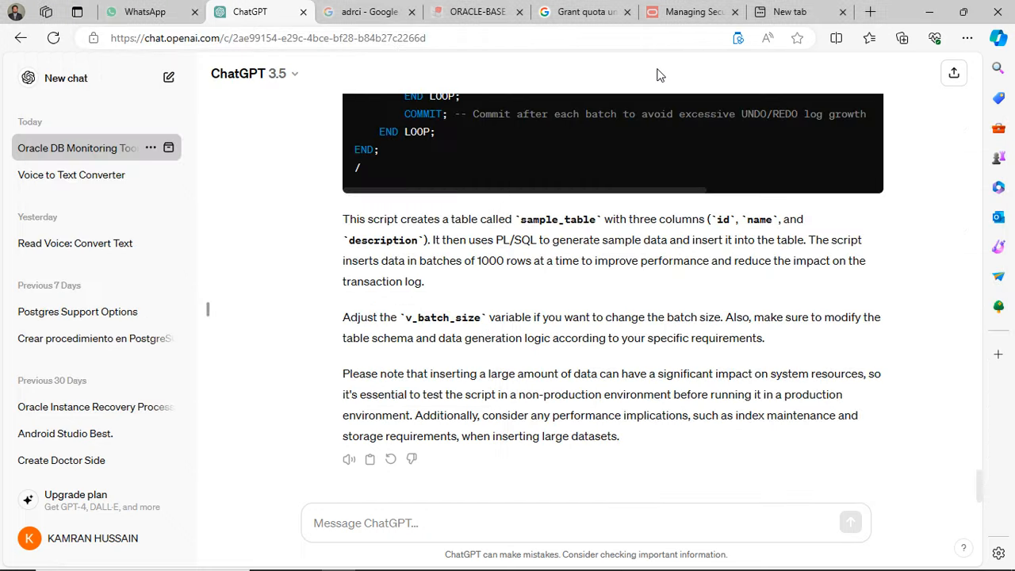
- Switch to Toad's Session Browser and examine the BUX session's current statement, refreshing the session list several times
click(930, 12)
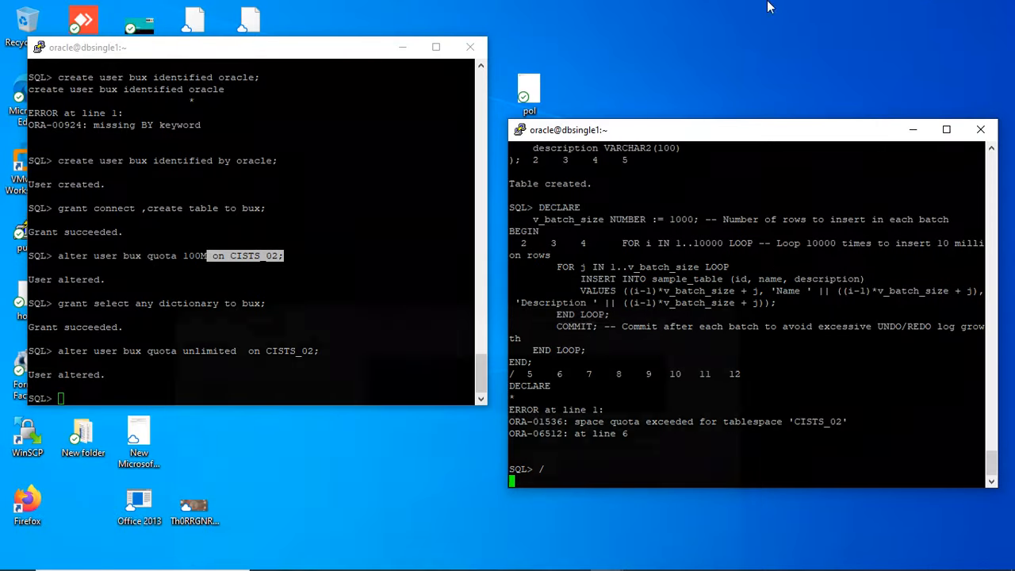
mouse_move(440, 567)
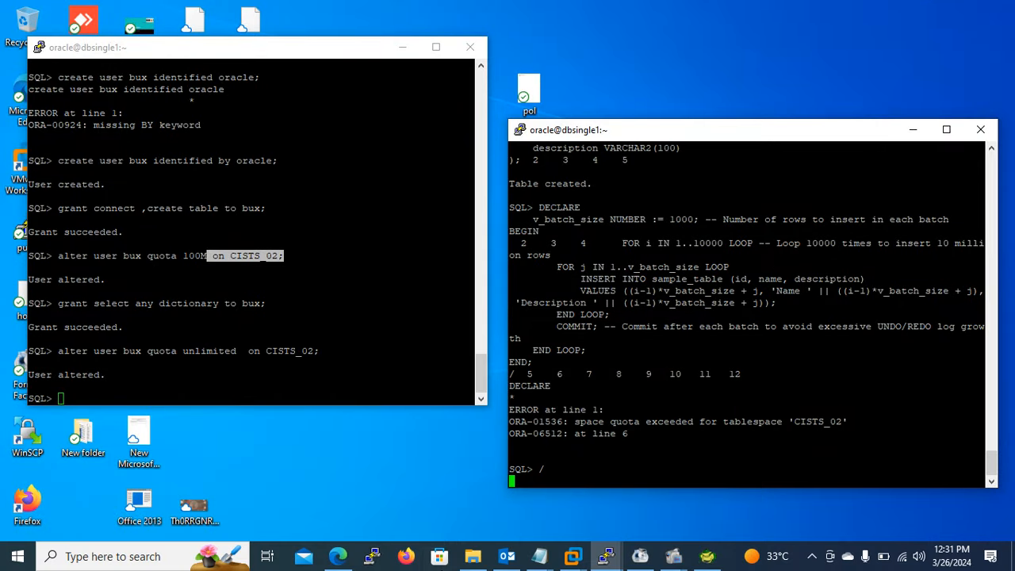
click(710, 557)
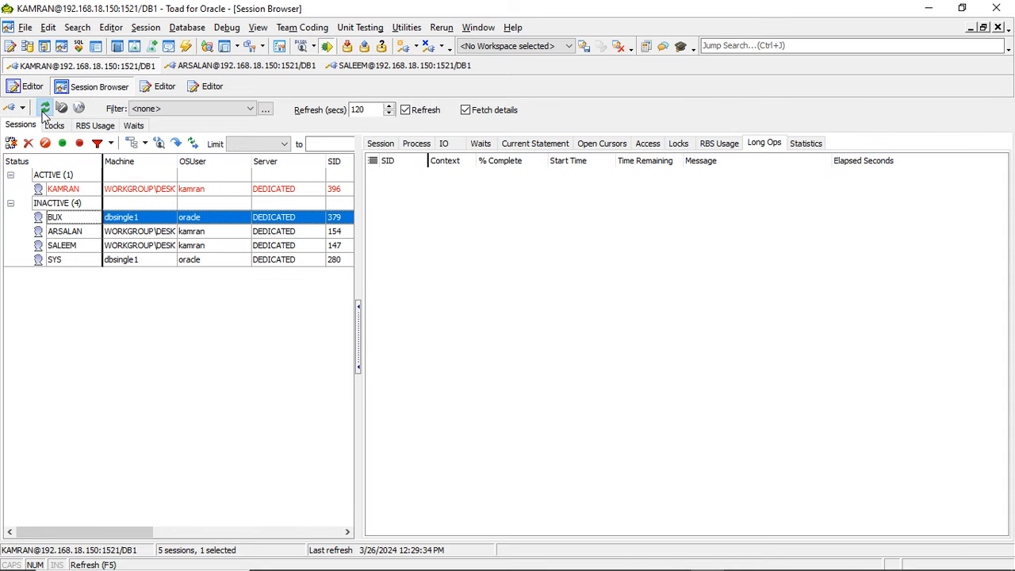
click(45, 110)
click(544, 146)
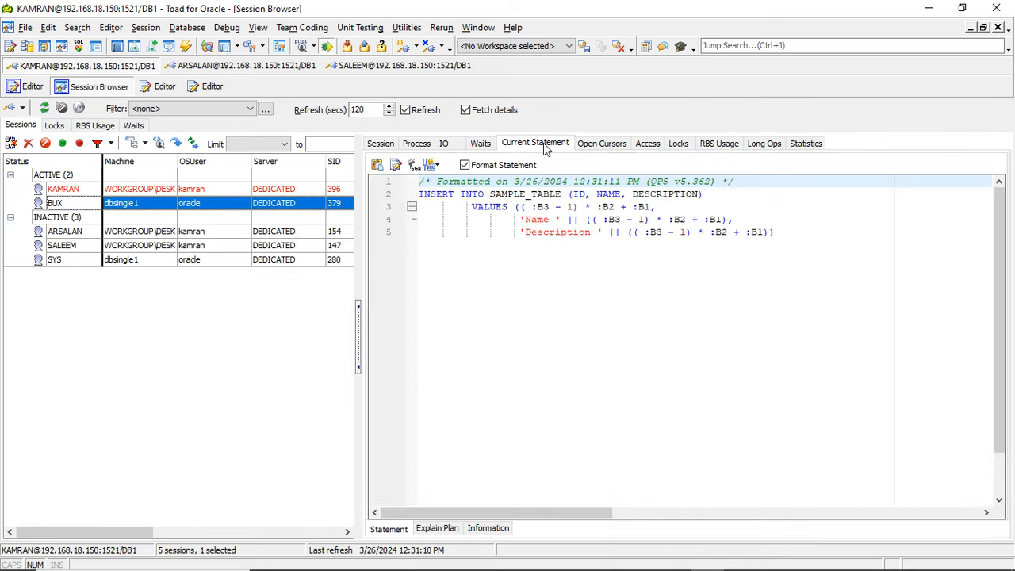
click(44, 110)
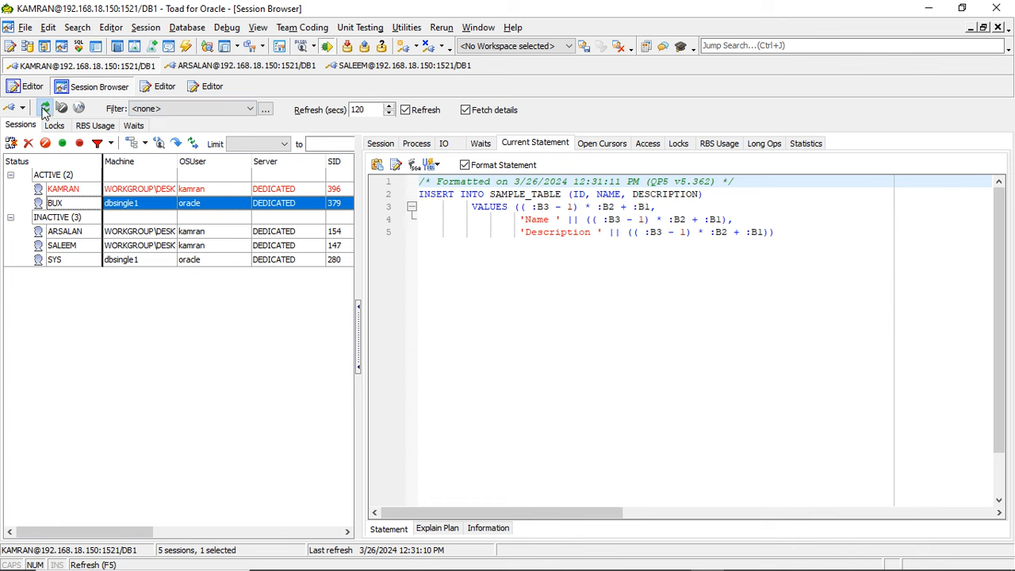
click(44, 110)
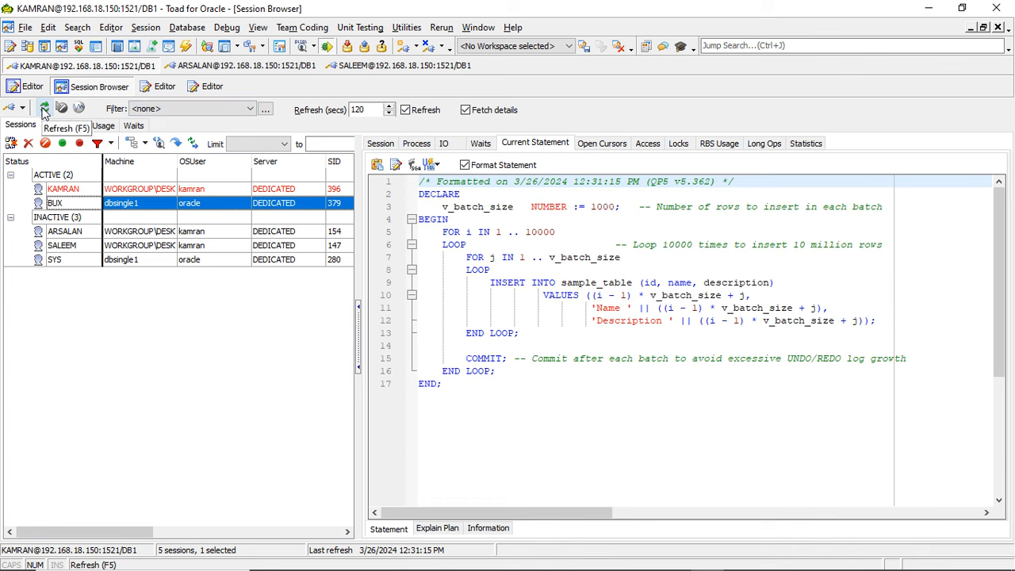
click(45, 110)
click(44, 109)
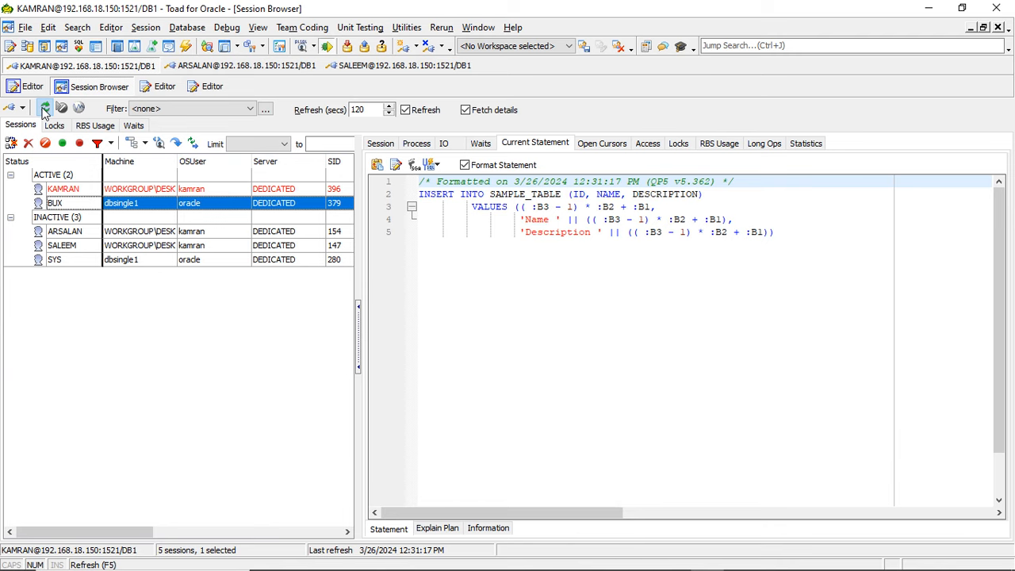
- Check the BUX session's long operations, refreshing the session list
click(764, 144)
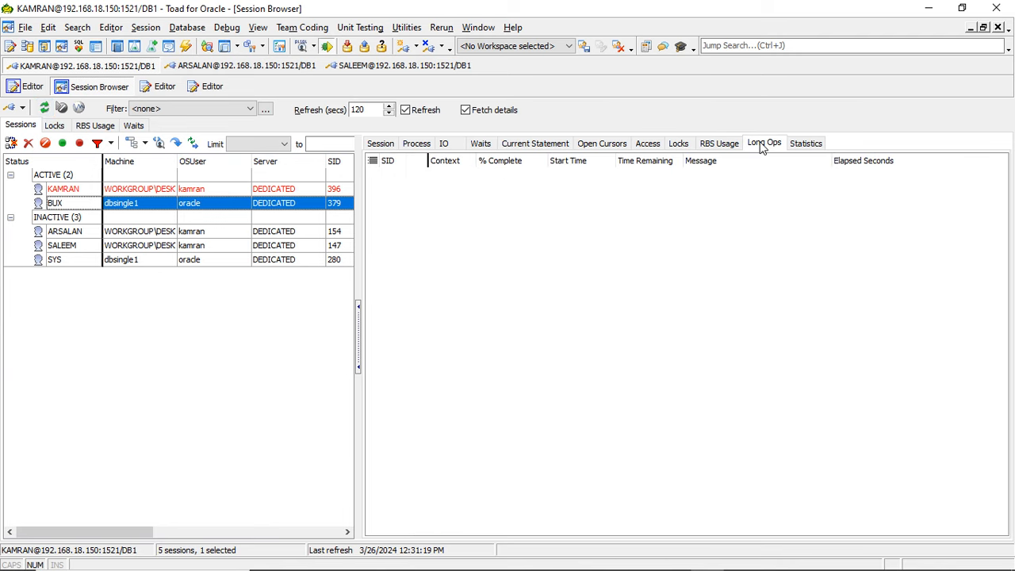
click(45, 108)
click(46, 110)
- Review the BUX session's current statement and waits, selecting its current wait event
click(535, 144)
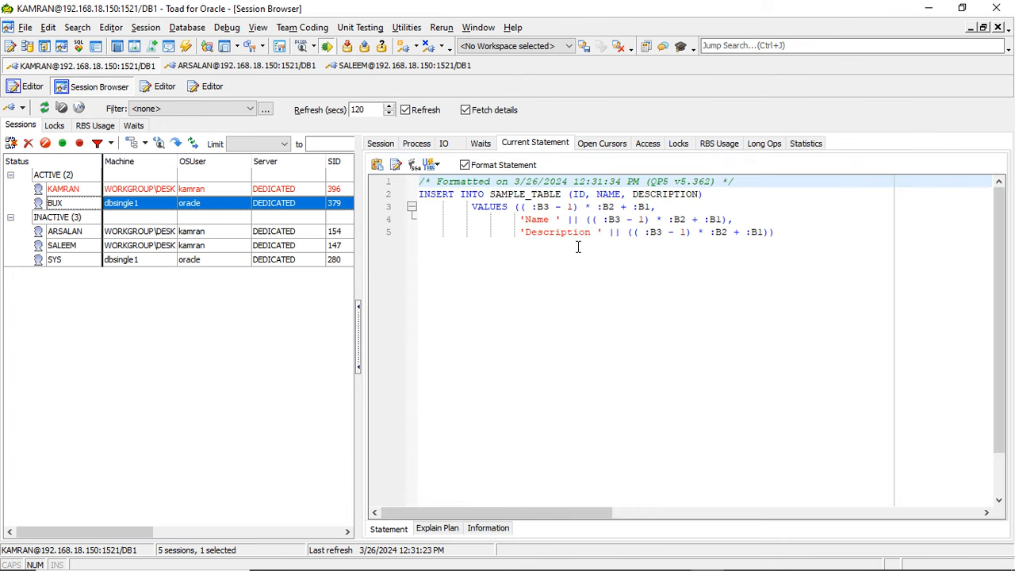
click(492, 144)
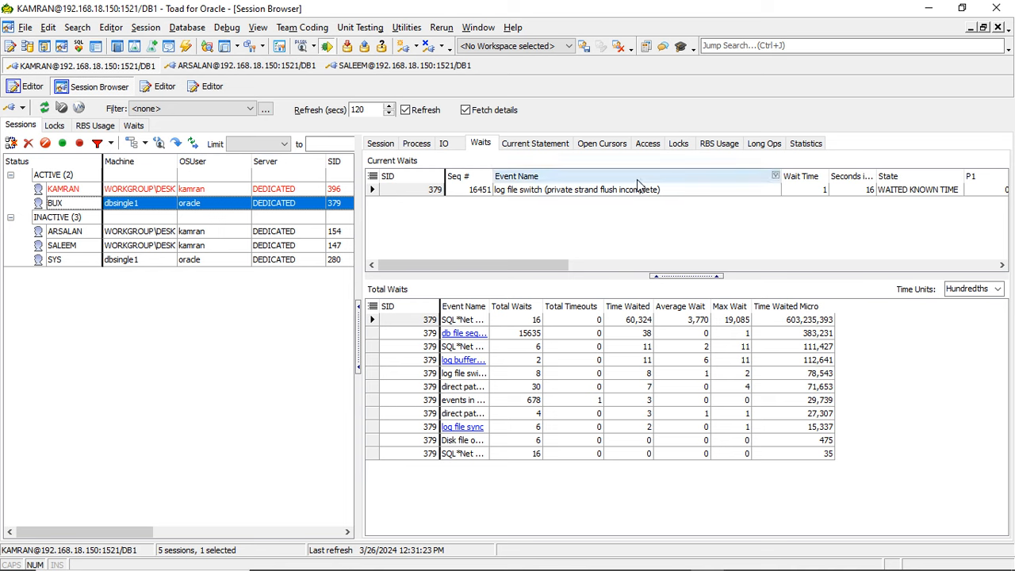
click(600, 195)
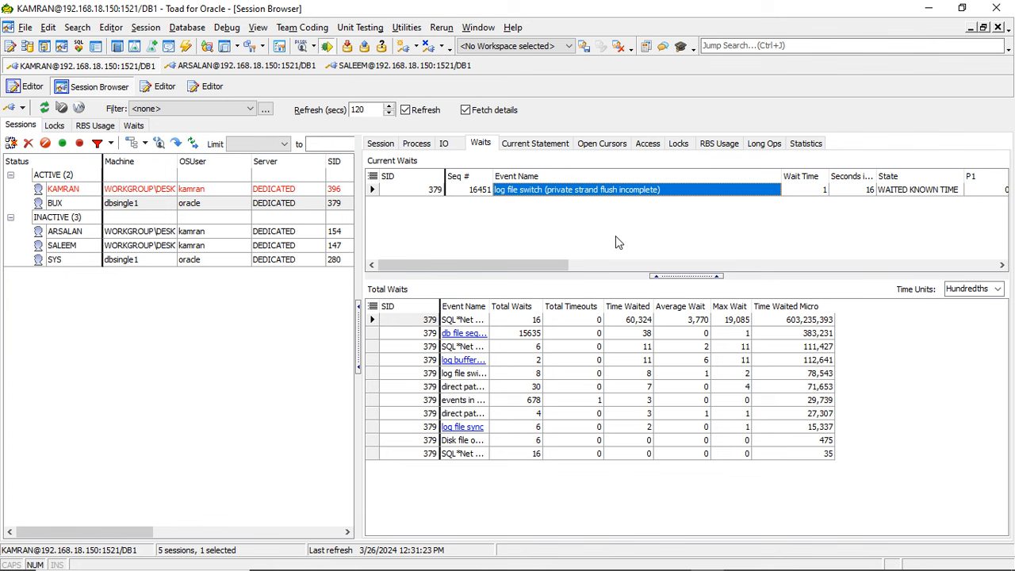
- Check the SQL*Plus terminals for the insert block's progress, minimizing the administrator's terminal, and return to Toad's Session Browser
mouse_move(595, 537)
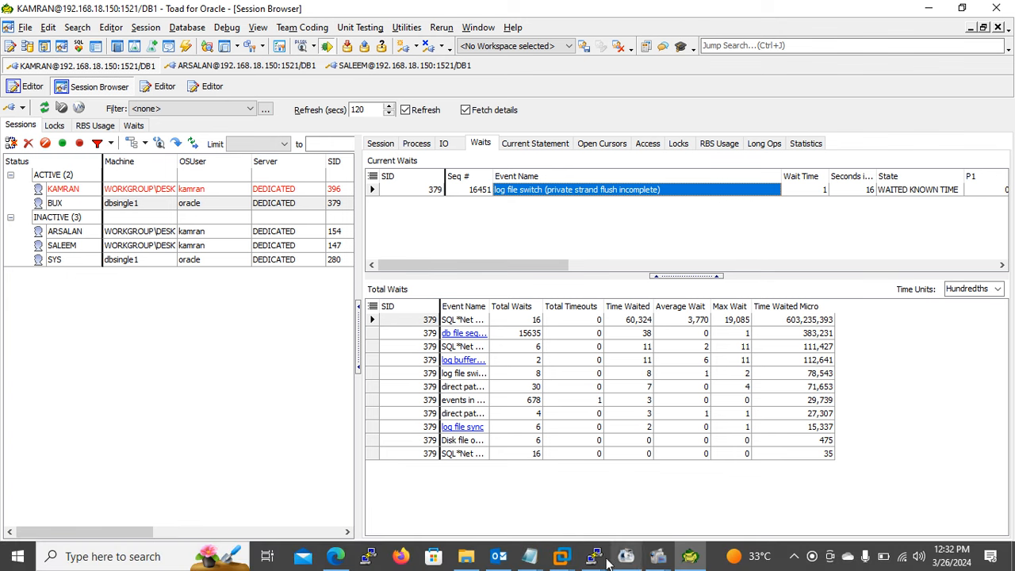
mouse_move(601, 559)
click(642, 495)
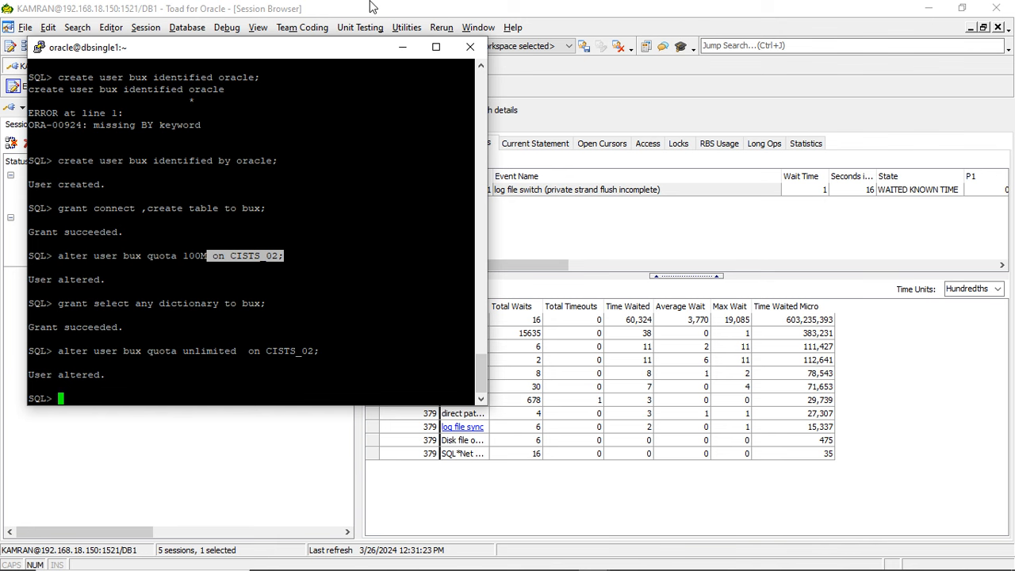
click(402, 48)
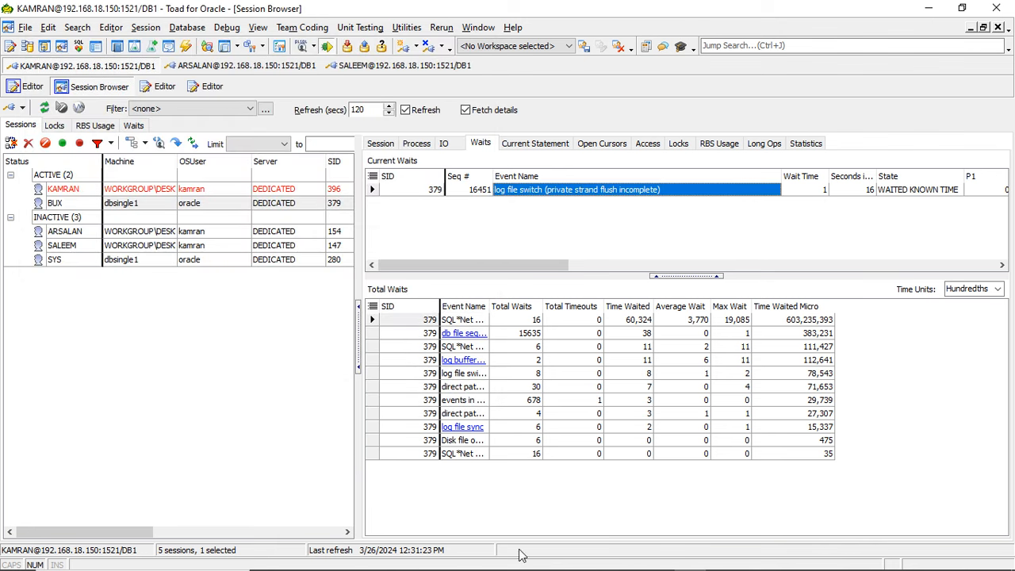
mouse_move(595, 557)
click(553, 505)
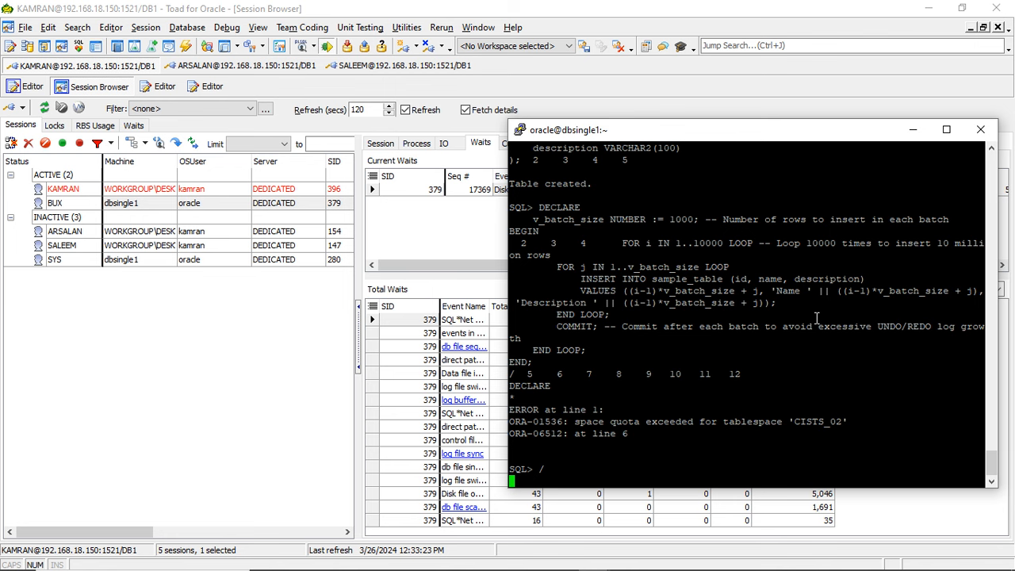
click(554, 79)
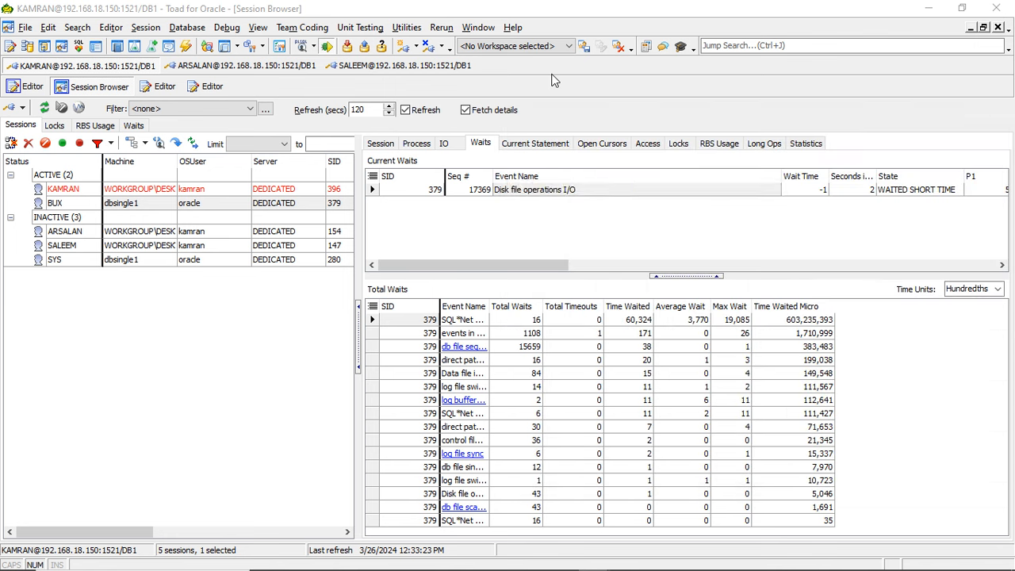
- Refresh the session list and compare the BUX session's current statement with its current and total waits
click(187, 27)
click(95, 344)
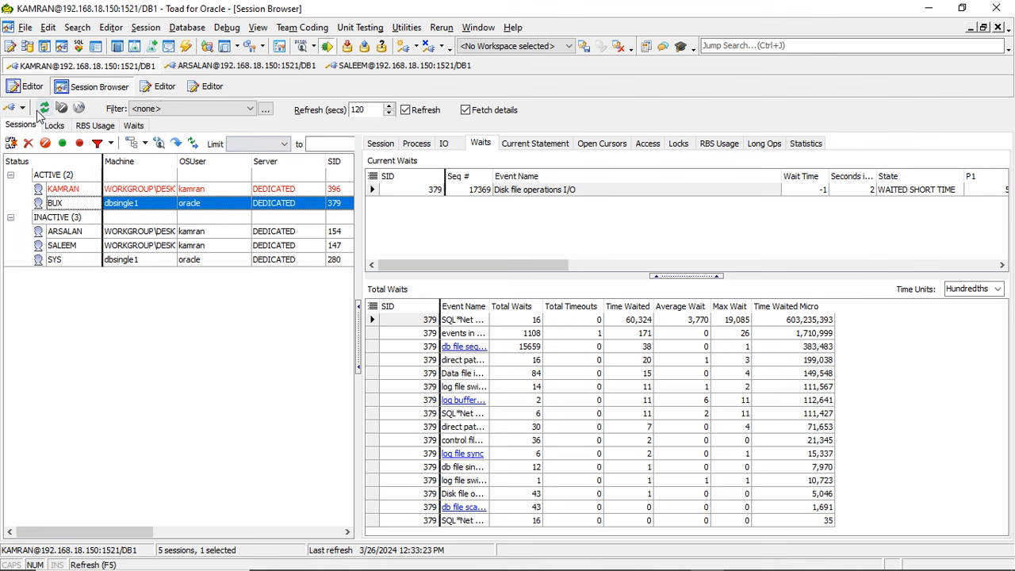
click(43, 108)
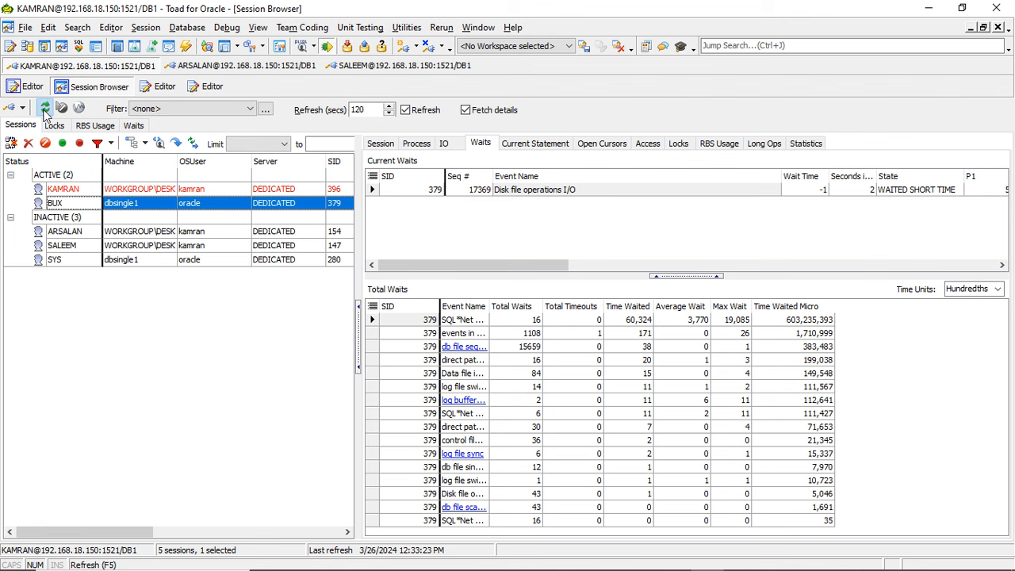
click(535, 144)
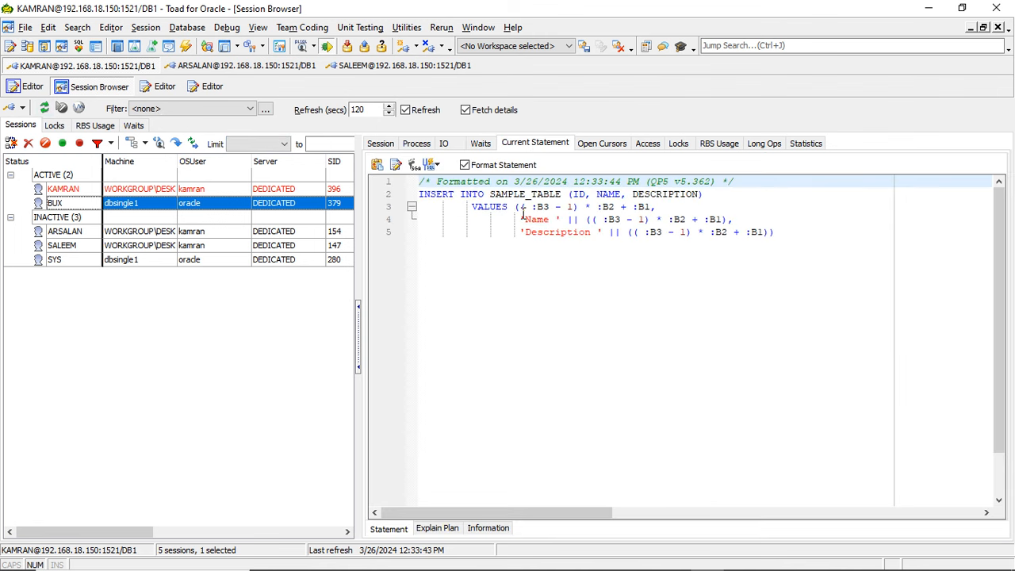
click(481, 144)
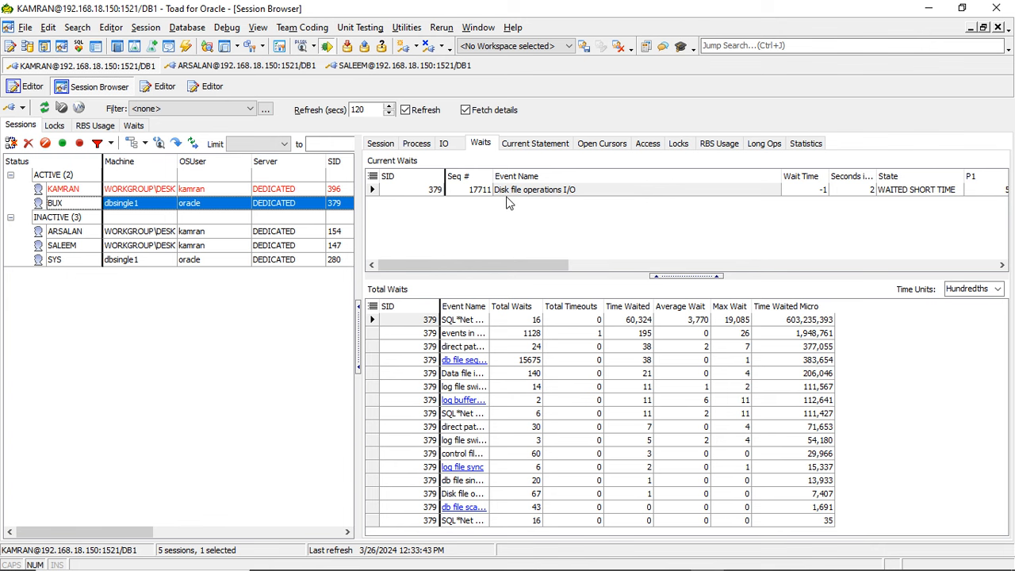
click(526, 144)
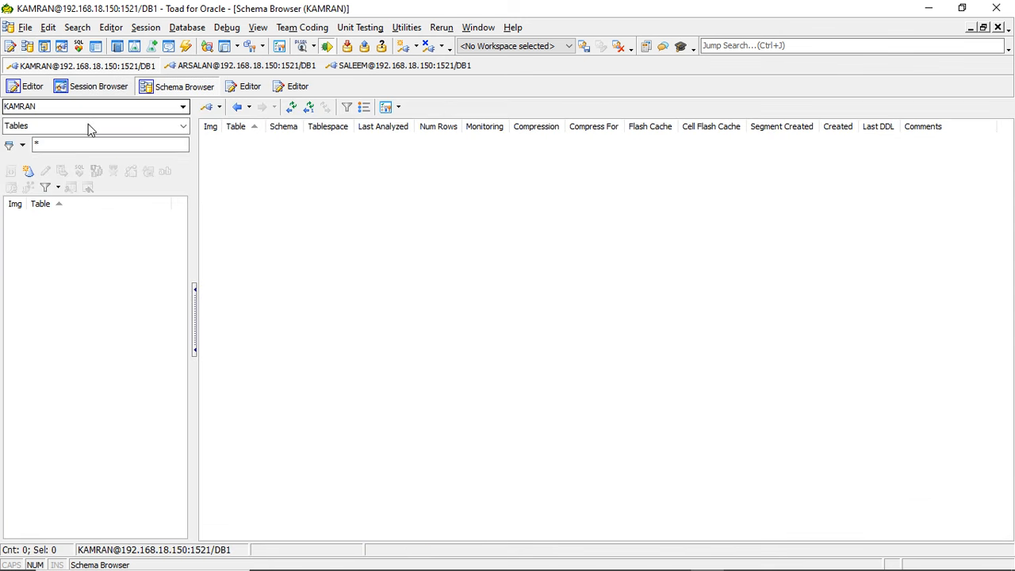
- List the database's tablespaces in the Schema Browser and select CISTS_02
click(47, 126)
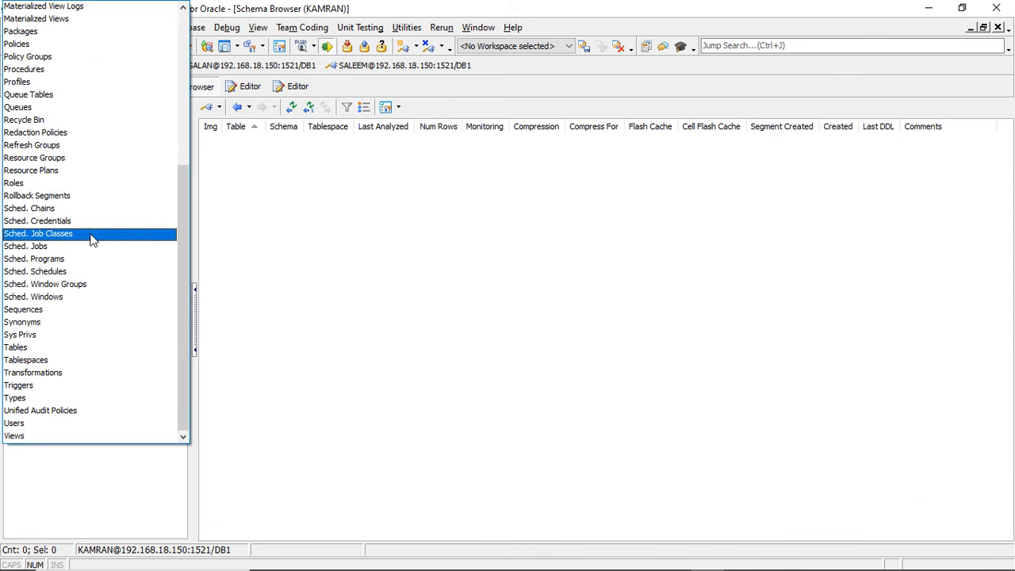
click(34, 365)
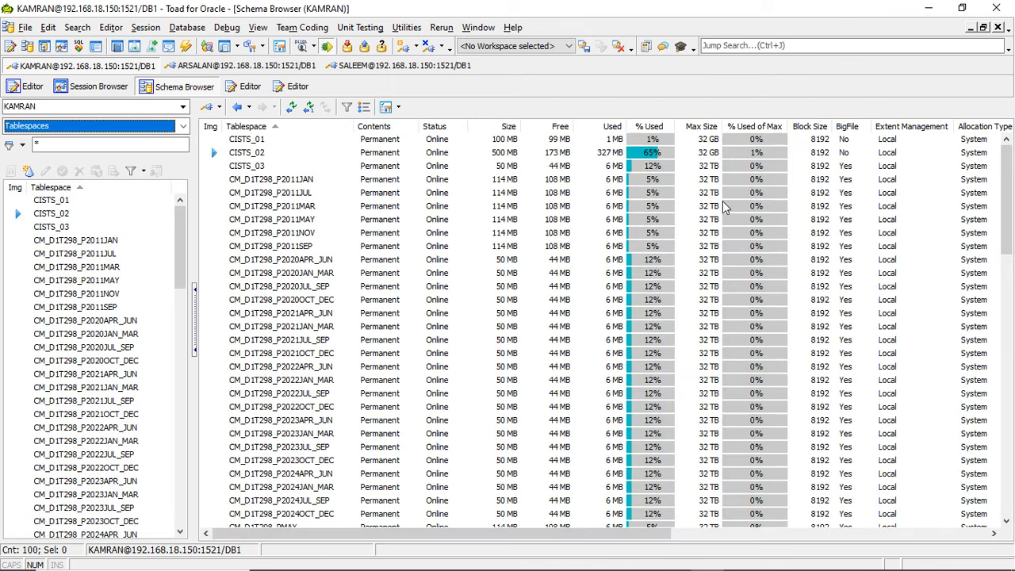
click(286, 156)
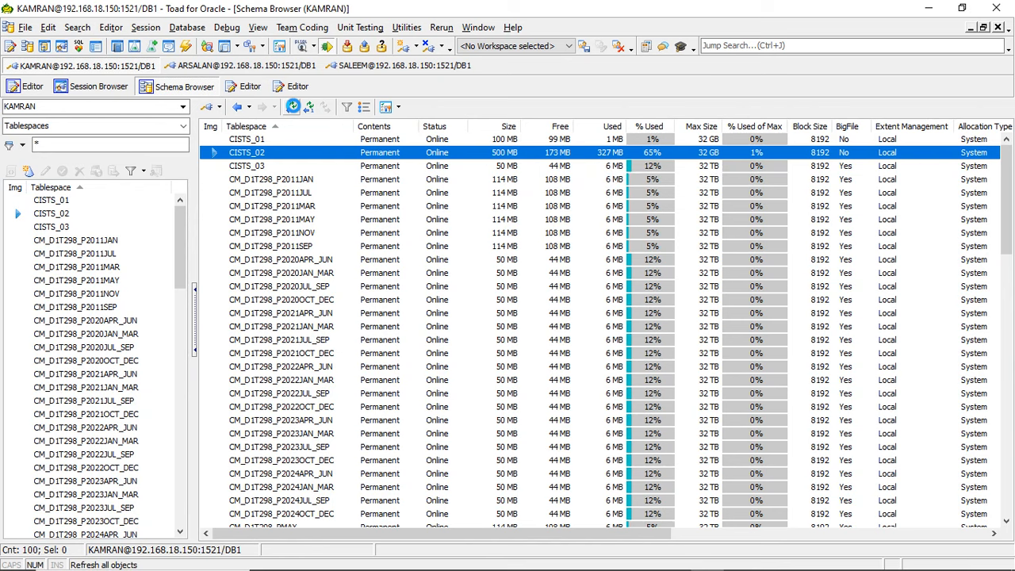
- Refresh the tablespace list repeatedly to monitor the size, free space and usage of CISTS_02 during the insert
click(293, 106)
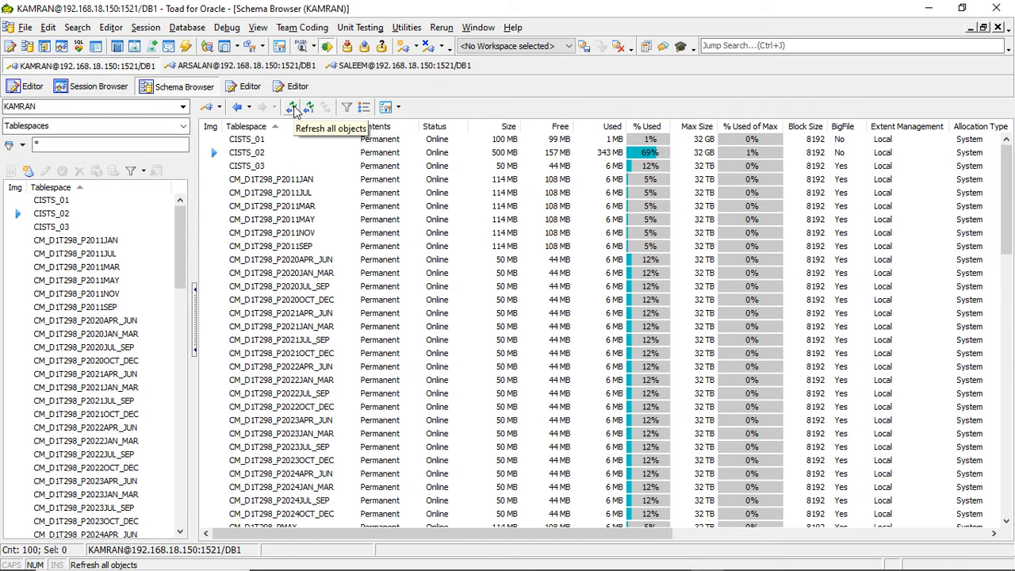
click(293, 107)
click(293, 108)
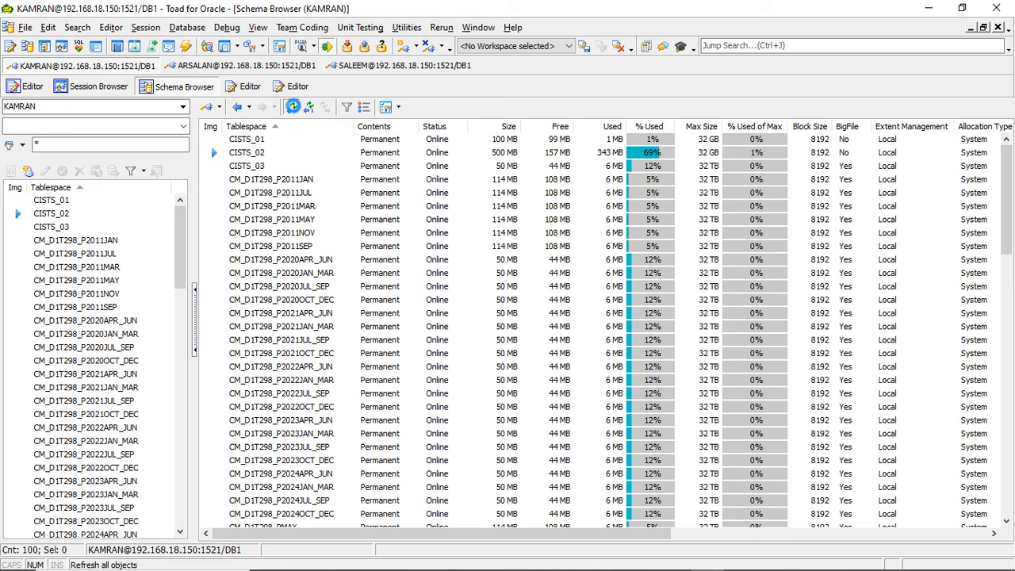
click(294, 108)
click(294, 108)
click(325, 154)
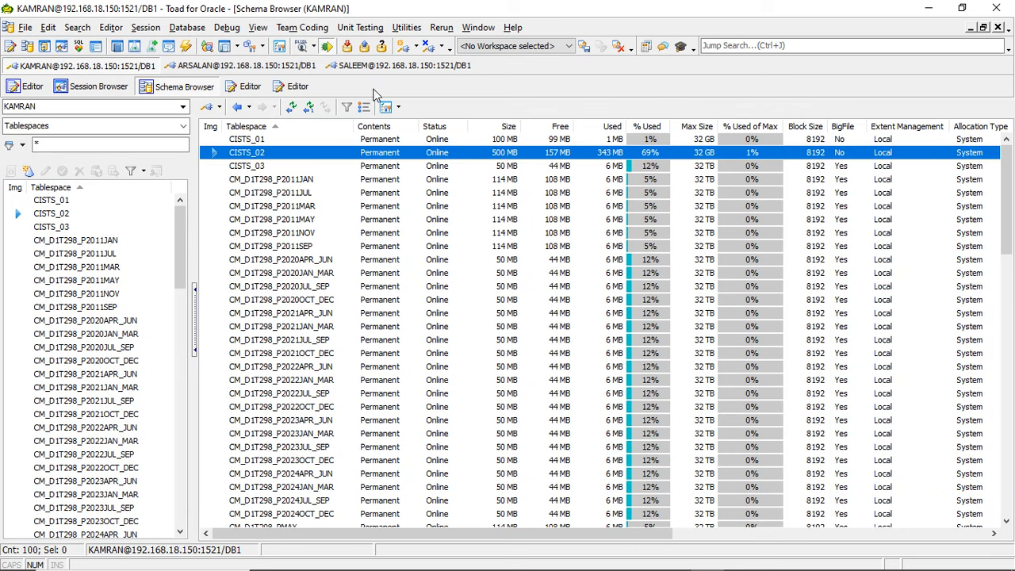
click(290, 107)
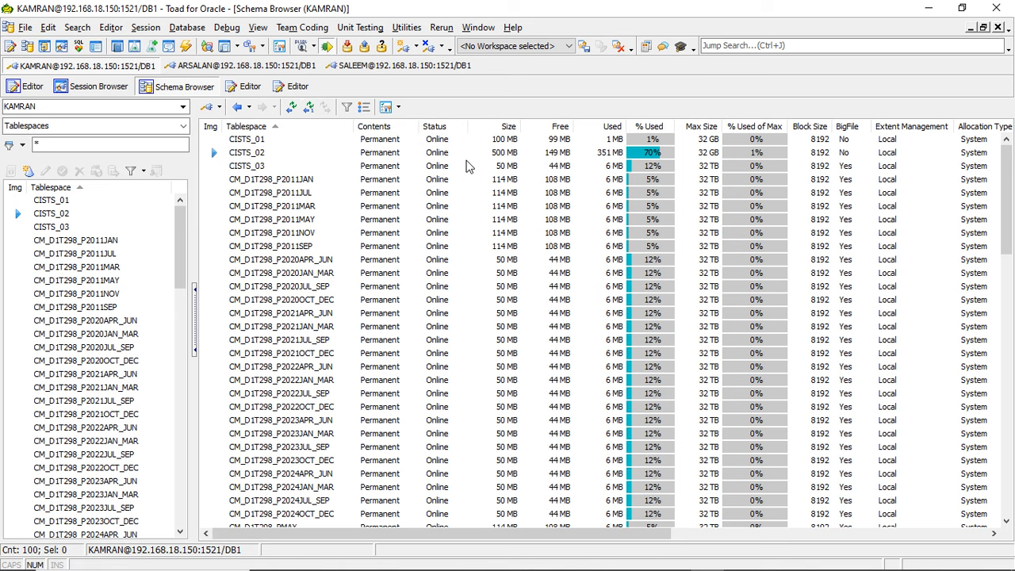
click(548, 155)
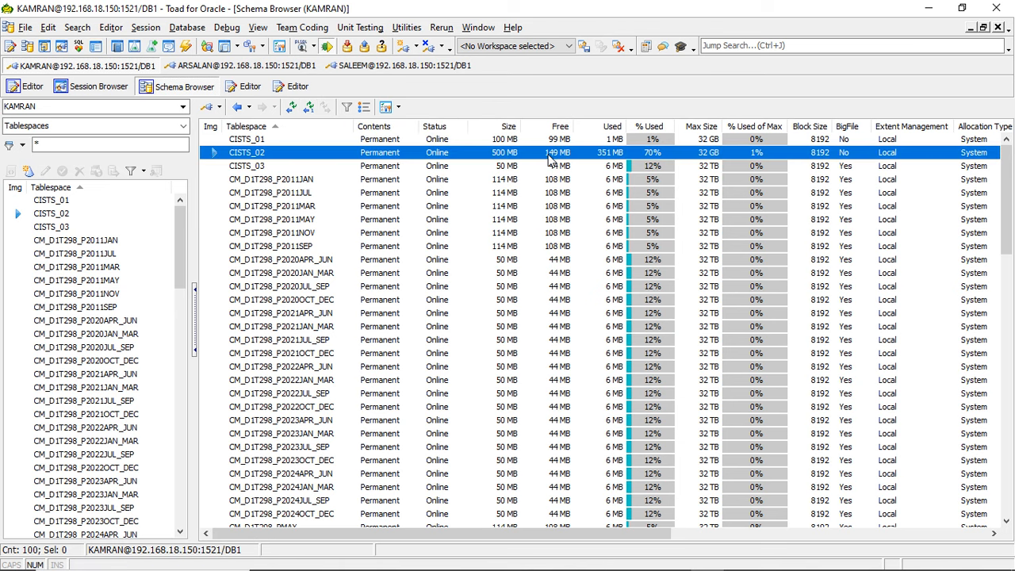
click(291, 107)
click(292, 108)
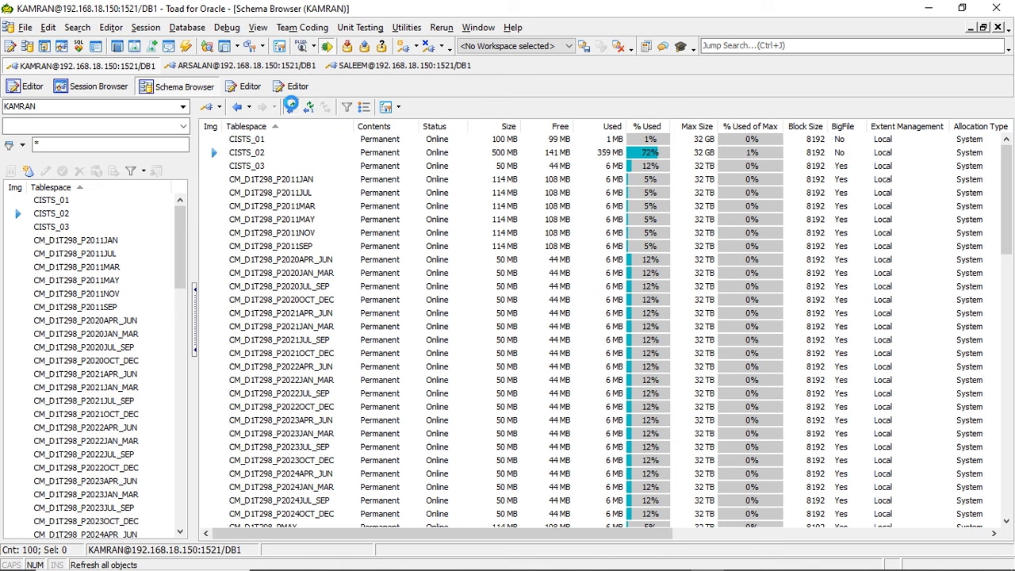
click(293, 109)
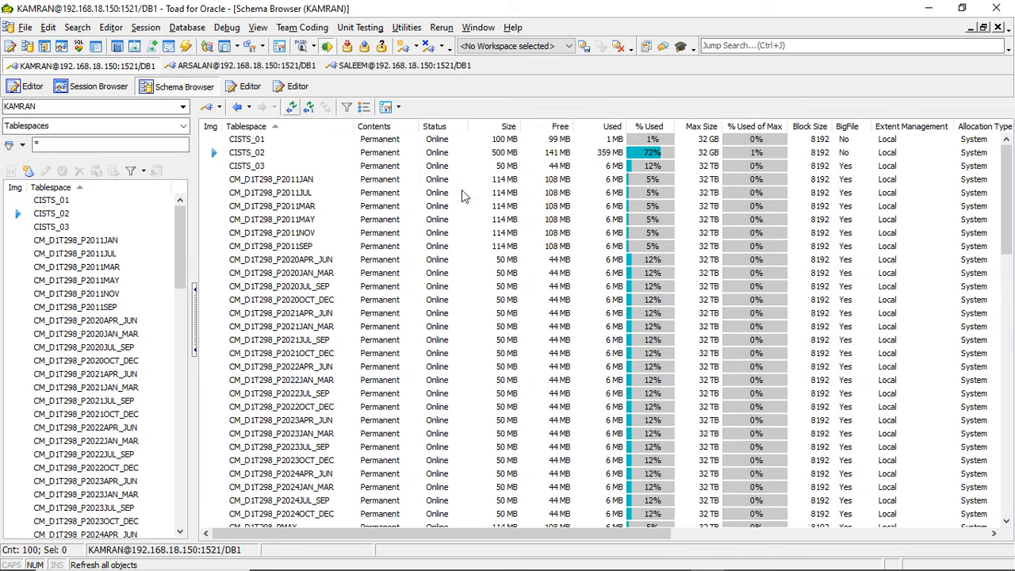
click(499, 156)
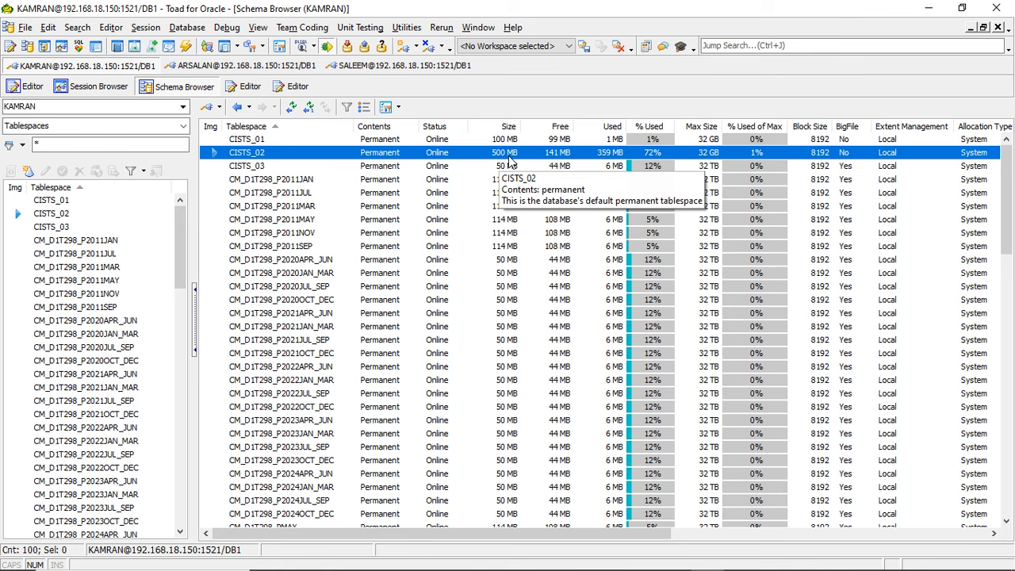
click(292, 108)
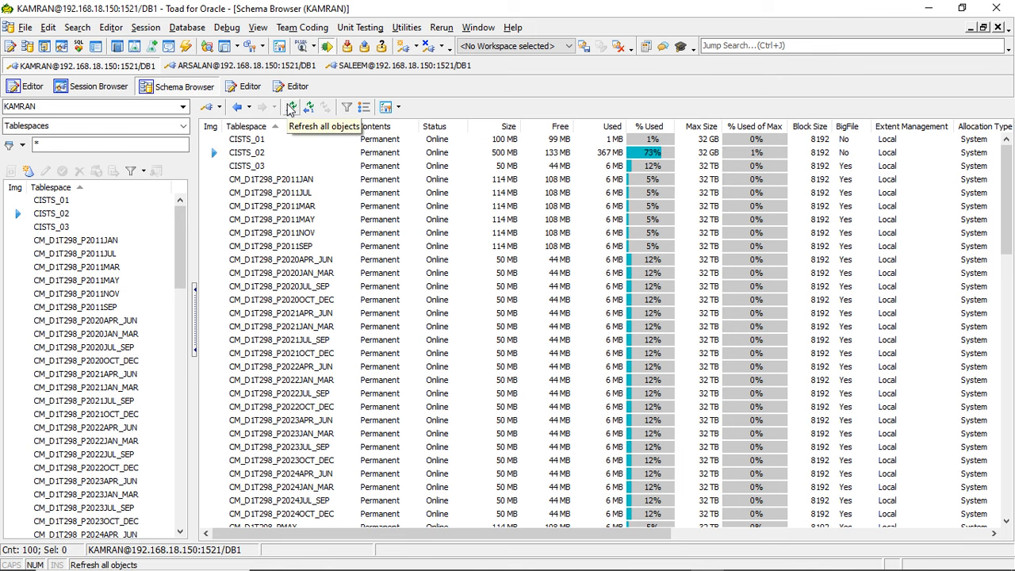
click(525, 156)
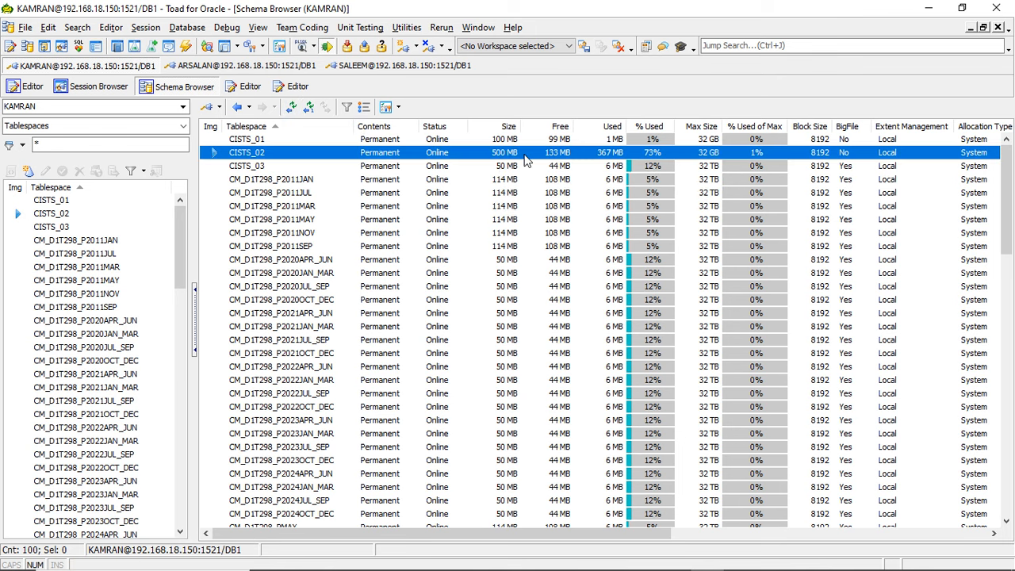
- Inspect the datafile usage of tablespace CISTS_02 and refresh back to the tablespace list
double_click(524, 156)
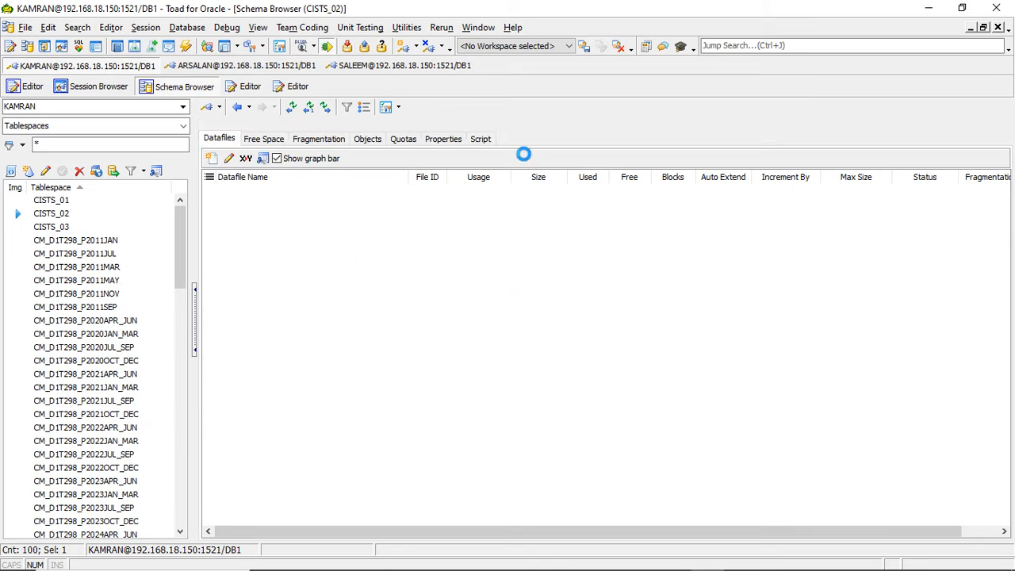
click(358, 196)
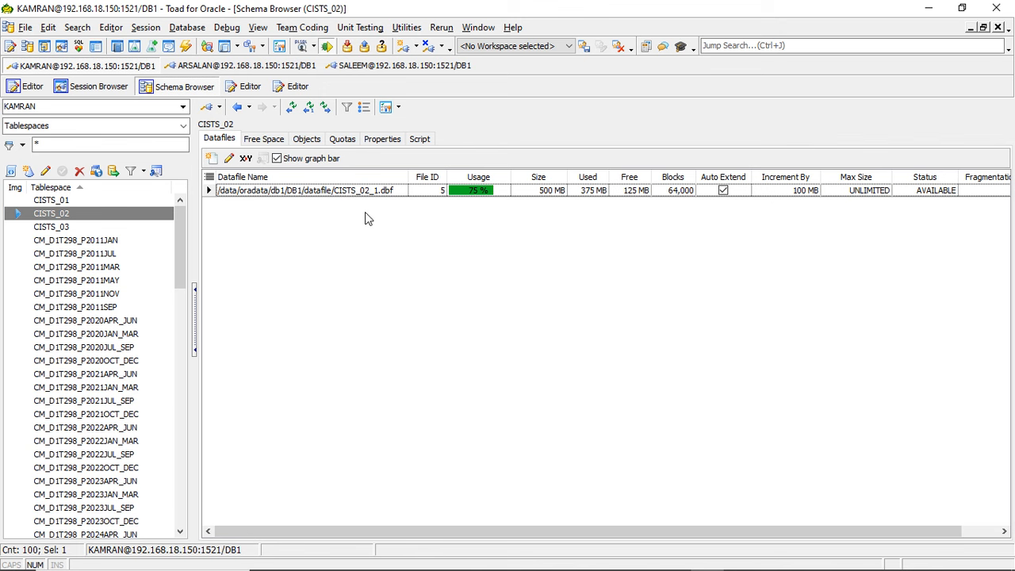
click(292, 110)
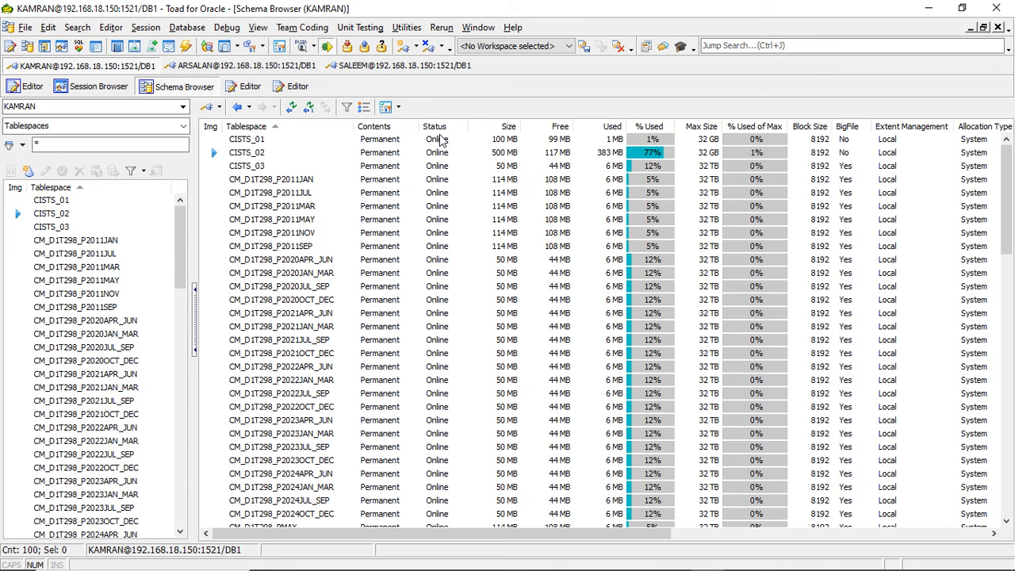
- Refresh the tablespace list several times to track the free and used space of CISTS_02
click(434, 156)
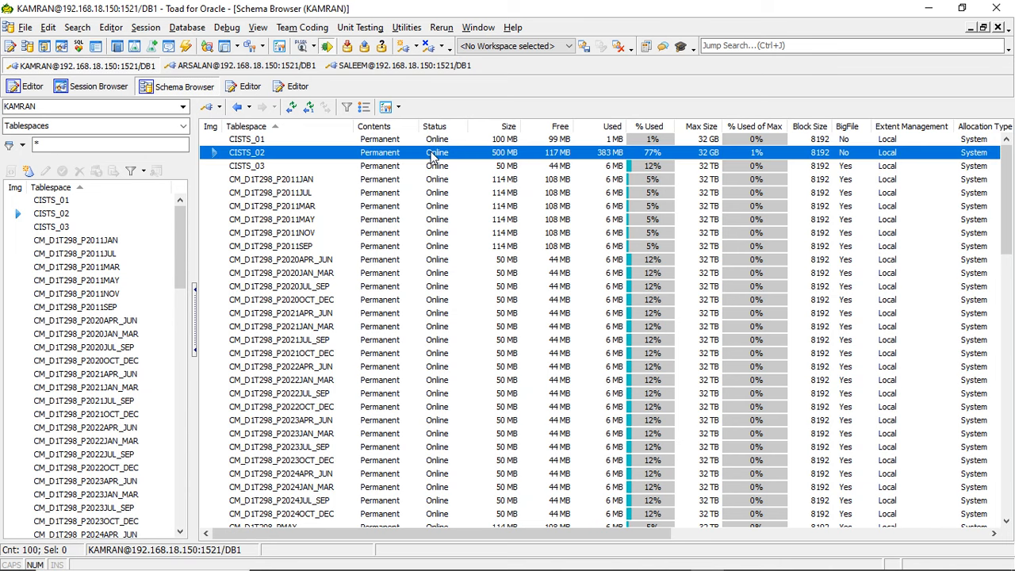
click(306, 110)
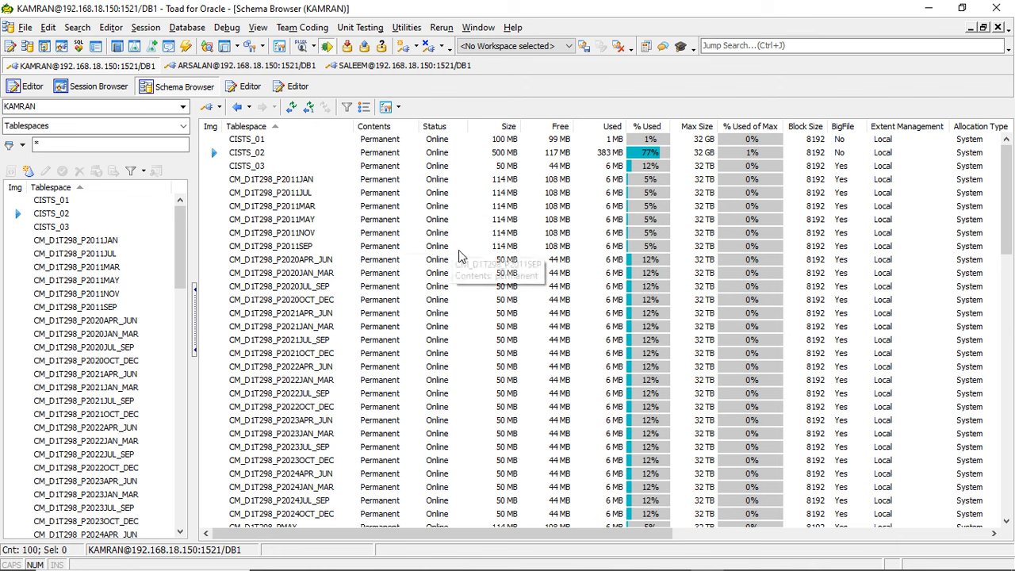
click(368, 152)
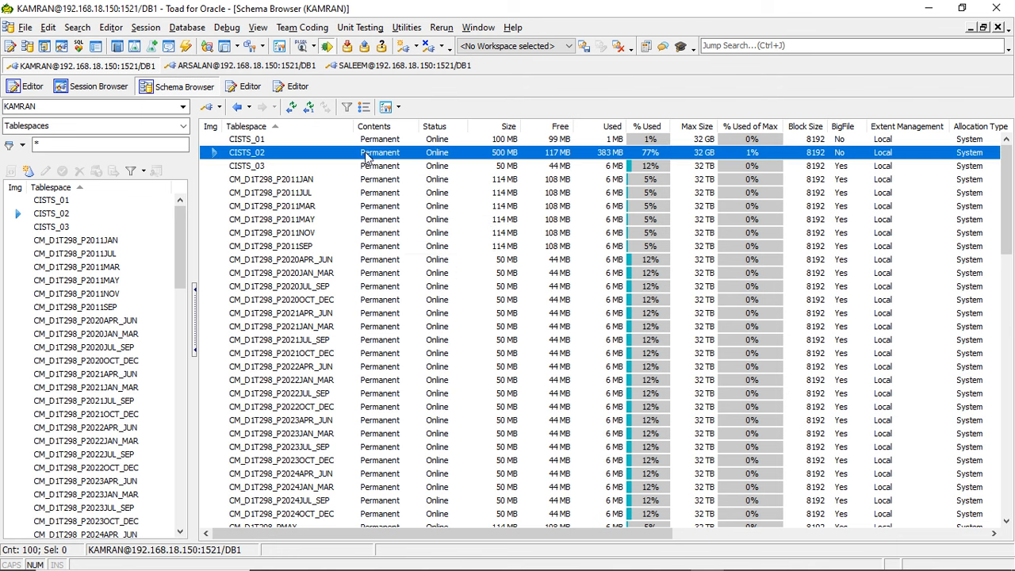
click(288, 106)
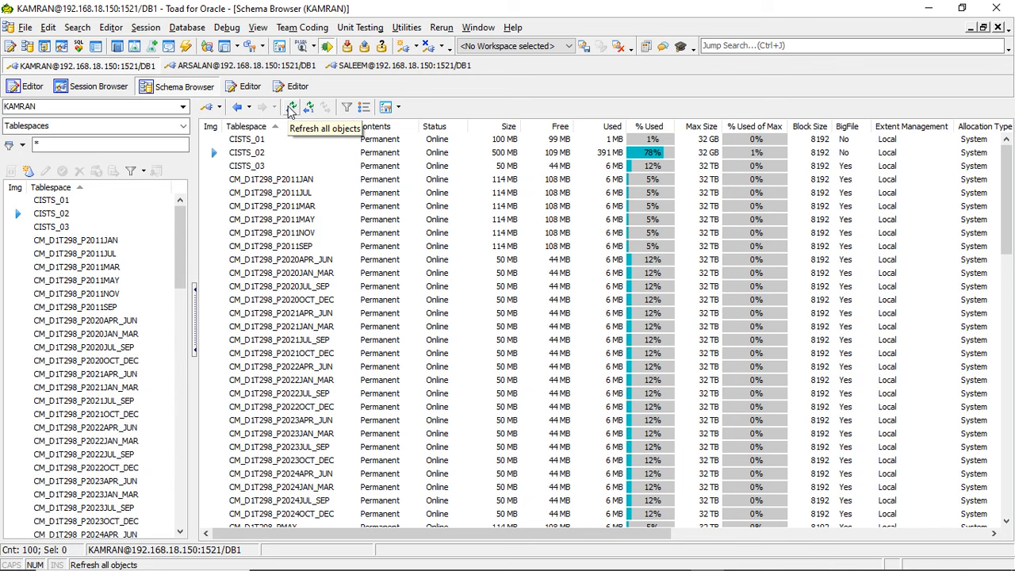
click(291, 108)
click(291, 109)
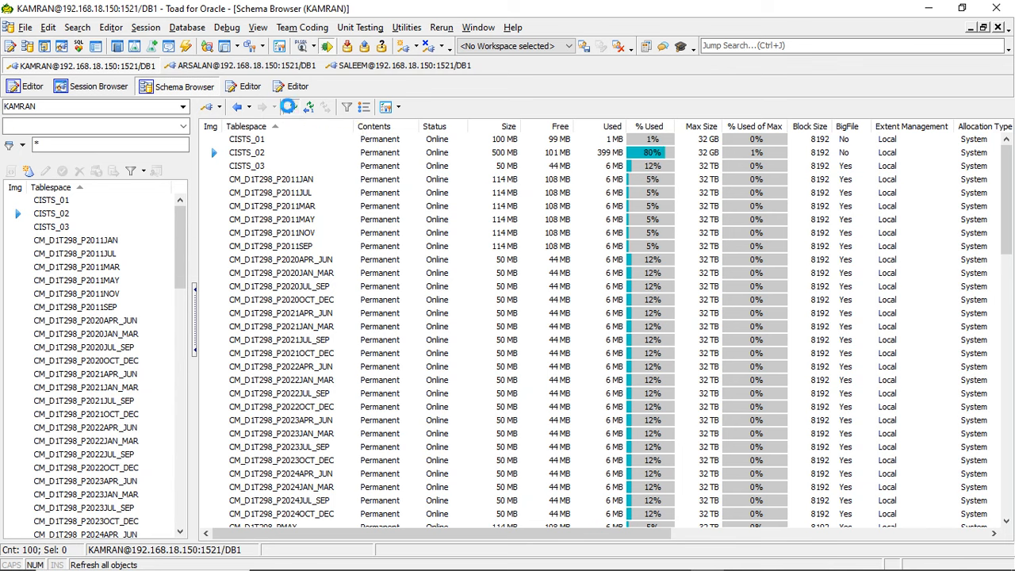
click(295, 108)
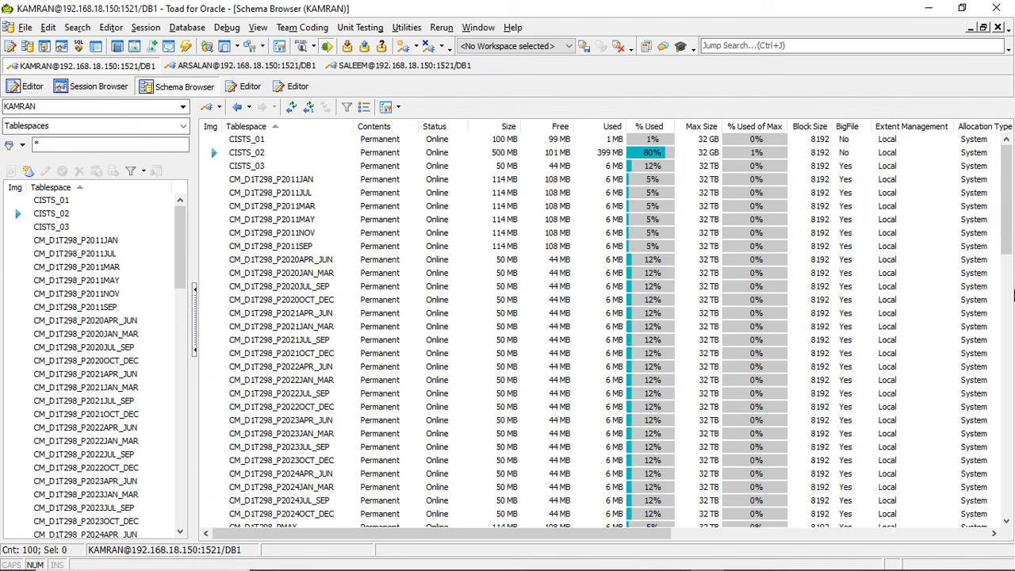
- Inspect the UNDOTBS1 tablespace's datafile and its size and auto-extend definition, closing the definition without changes
drag(1008, 226, 1012, 478)
click(647, 507)
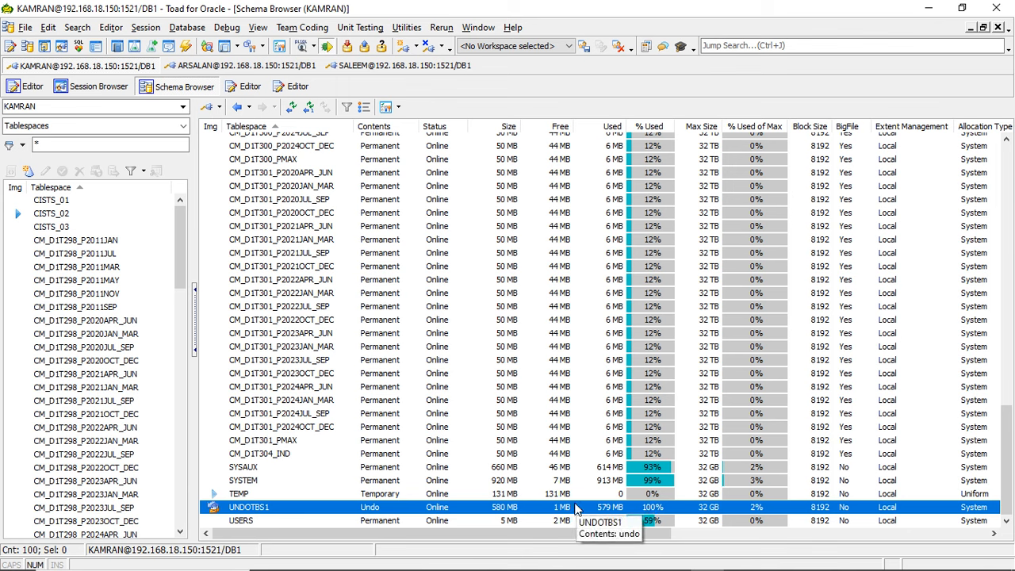
double_click(522, 509)
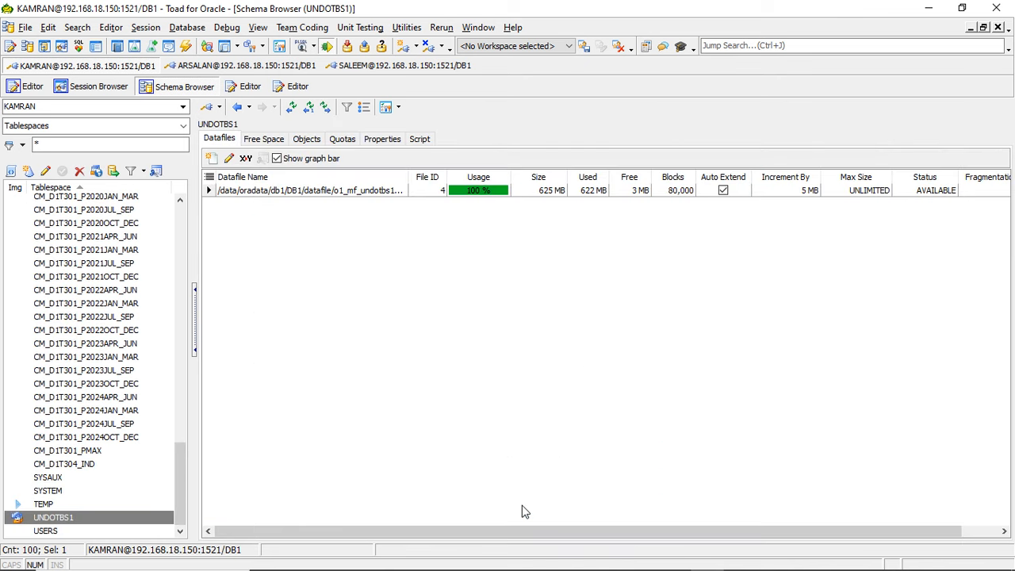
click(484, 195)
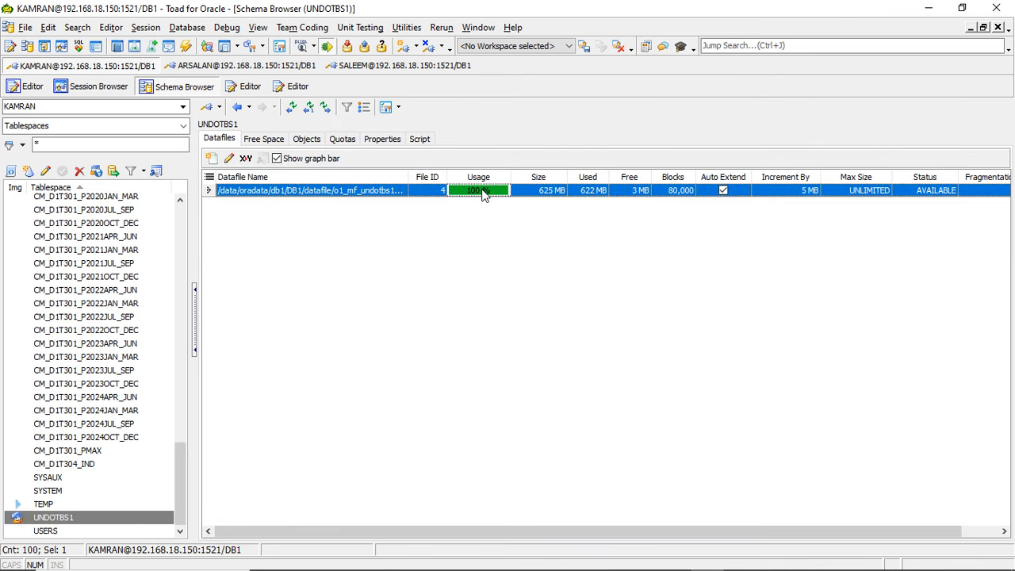
double_click(482, 192)
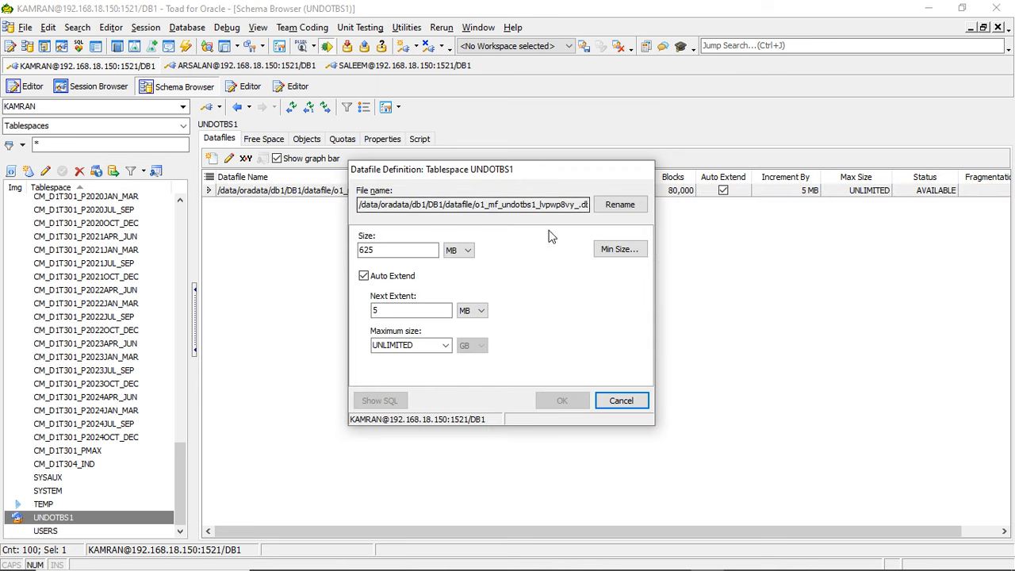
click(621, 401)
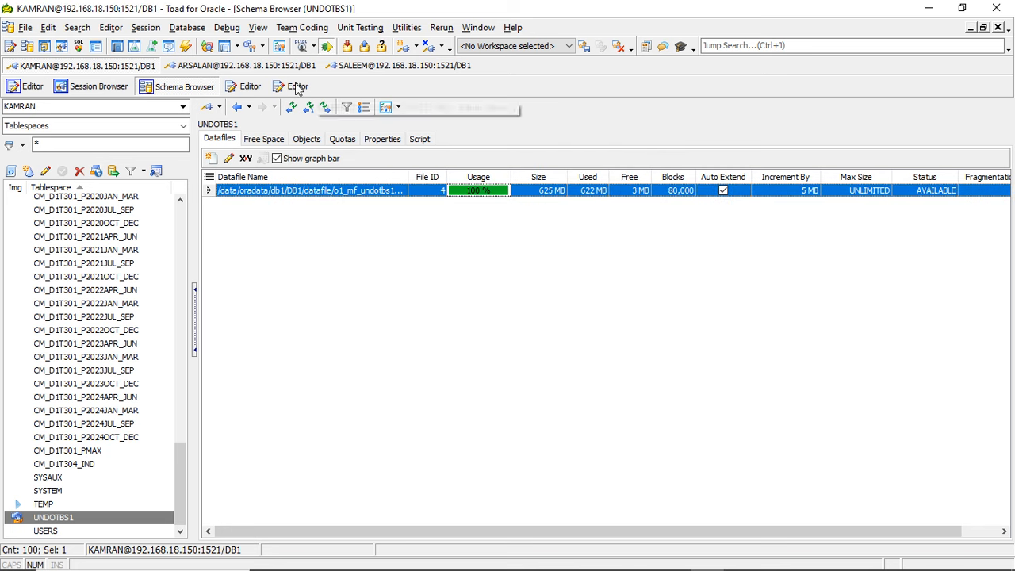
- Refresh the tablespace overview and select CISTS_02 to compare its size and free space
click(291, 106)
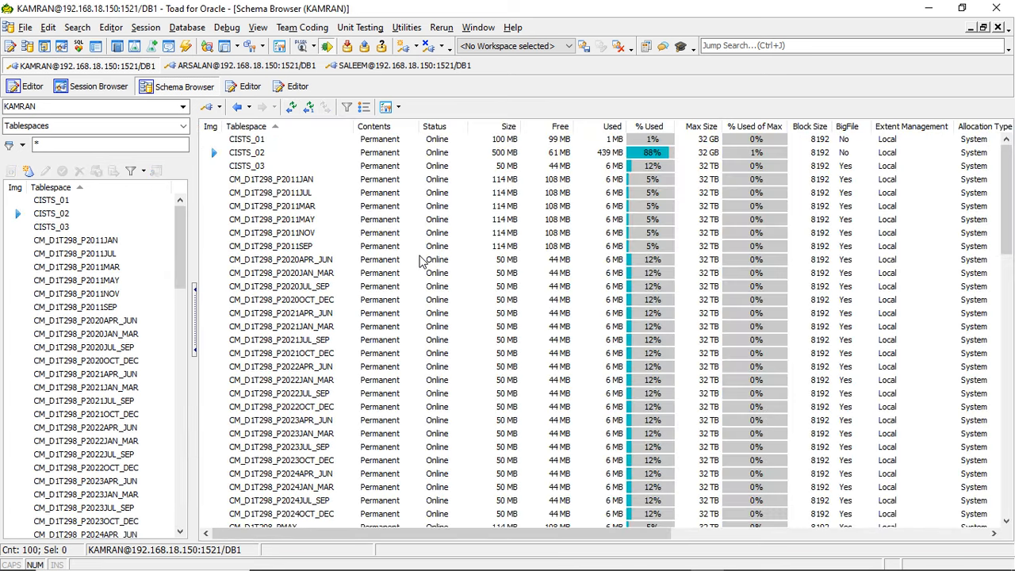
click(559, 167)
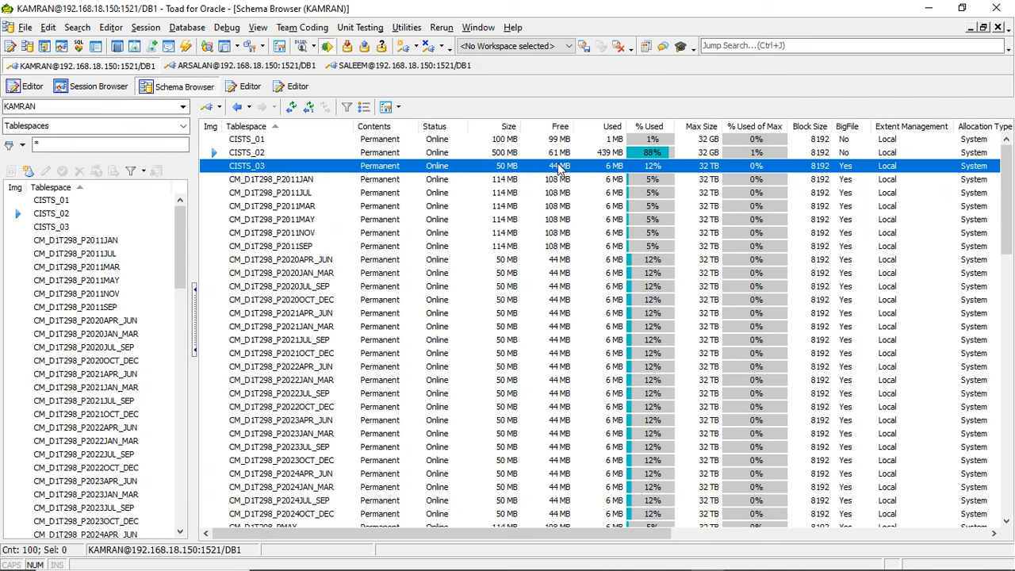
click(556, 153)
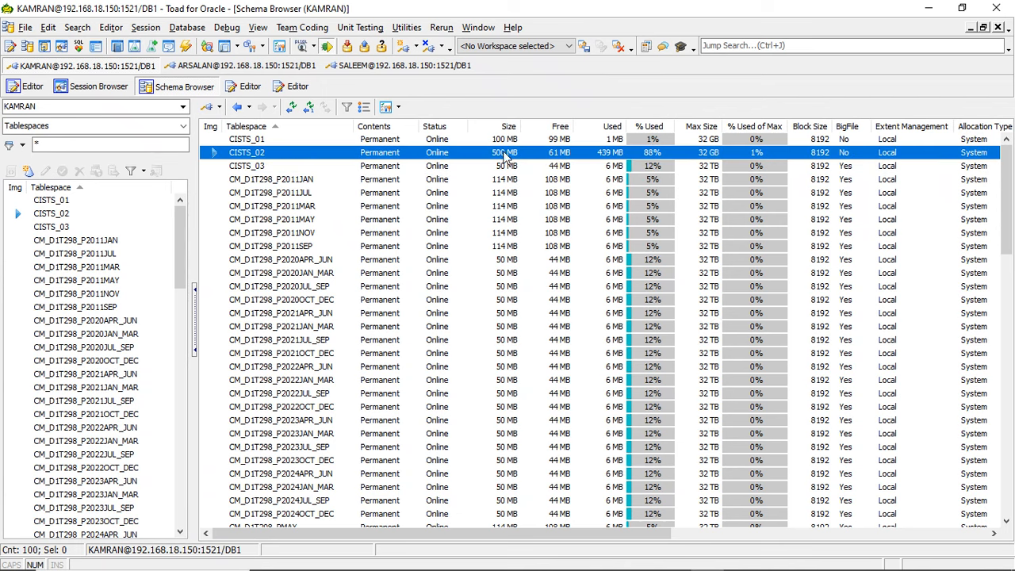
- Switch to the SQL*Plus terminal running the insert block and check its progress
mouse_move(547, 567)
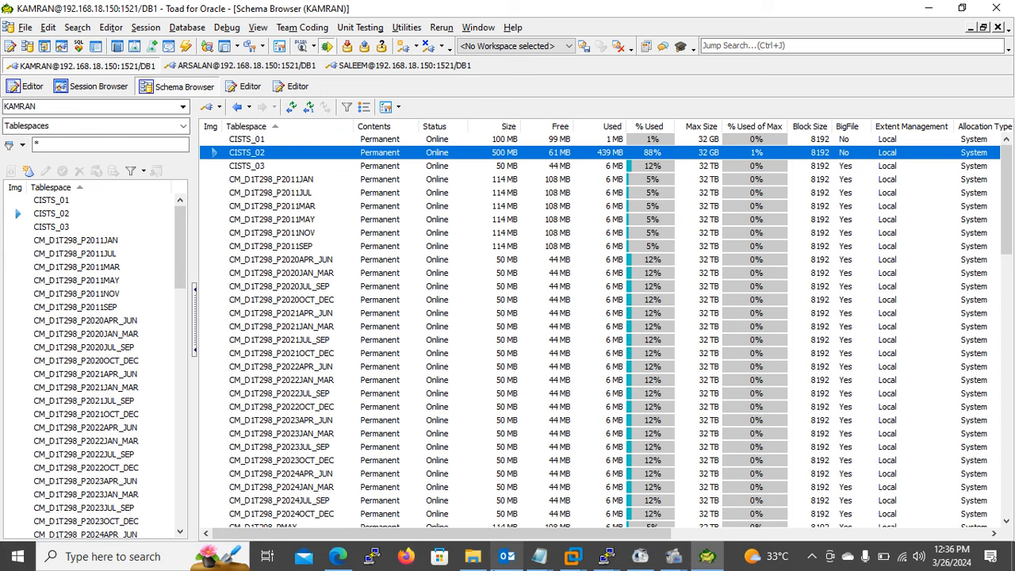
mouse_move(605, 556)
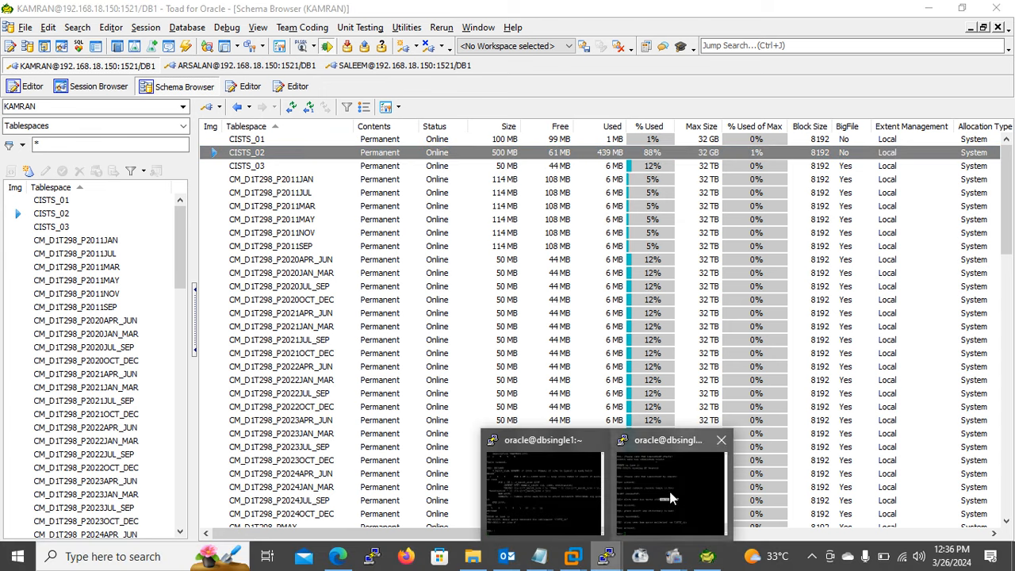
click(559, 516)
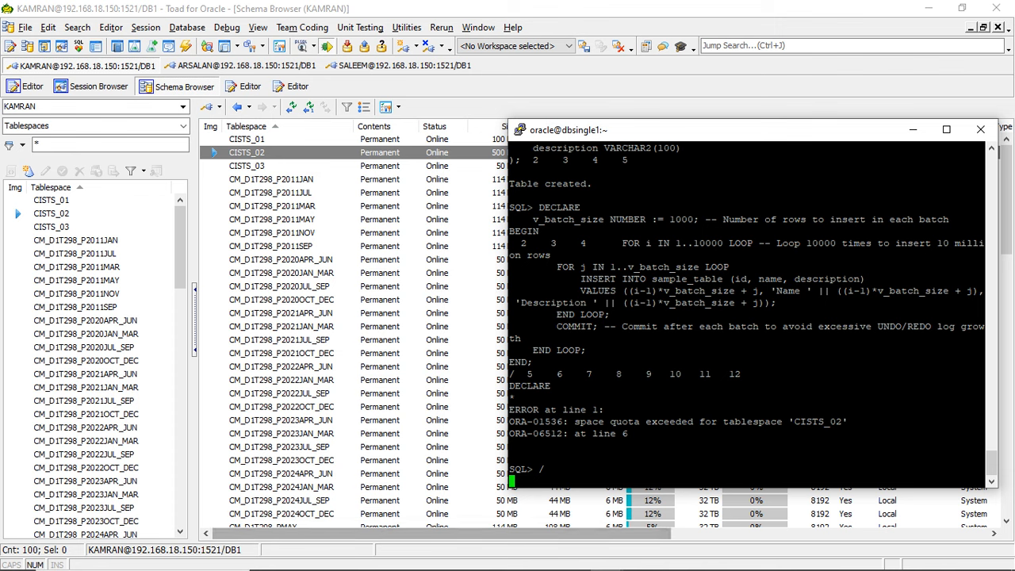
mouse_move(472, 567)
mouse_move(399, 475)
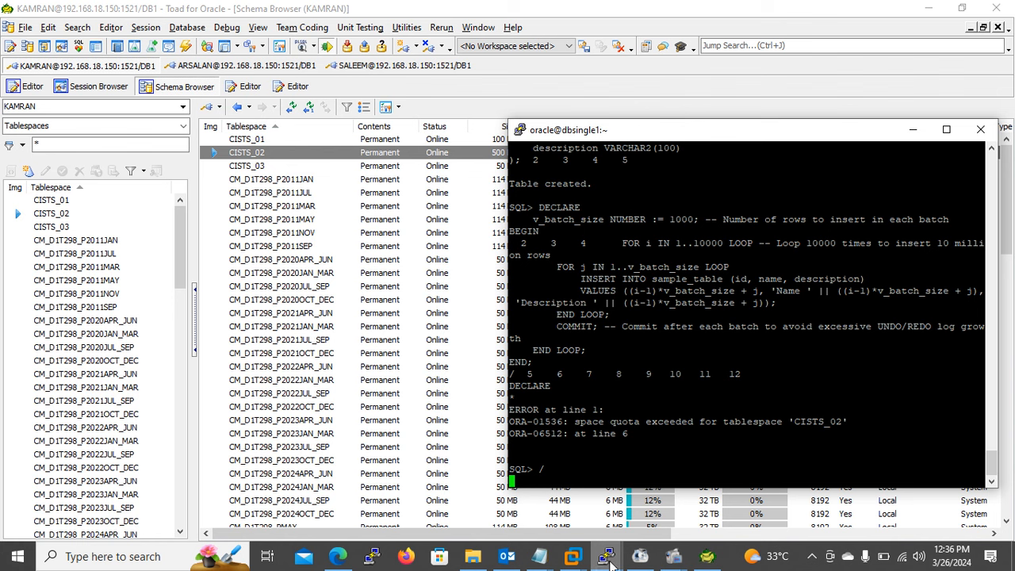
- Bring up the administrator's terminal and exit SQL*Plus to the operating system shell
click(611, 564)
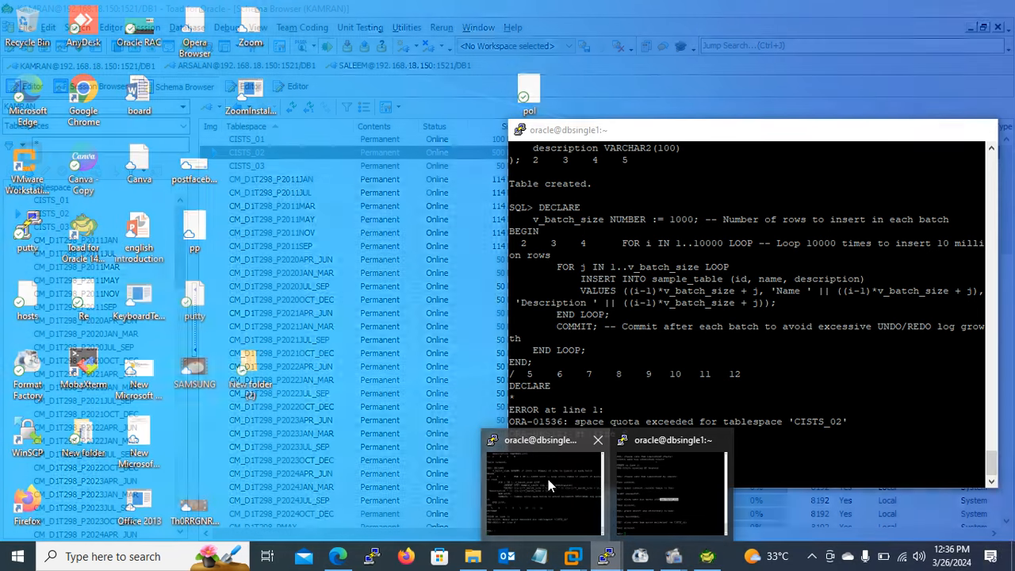
click(548, 479)
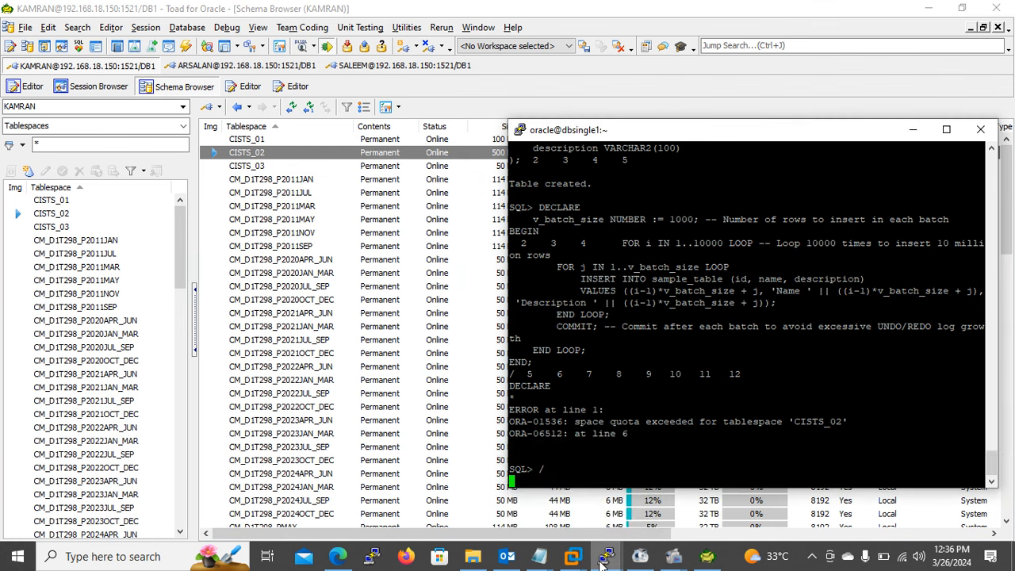
mouse_move(602, 562)
click(650, 498)
text(e)
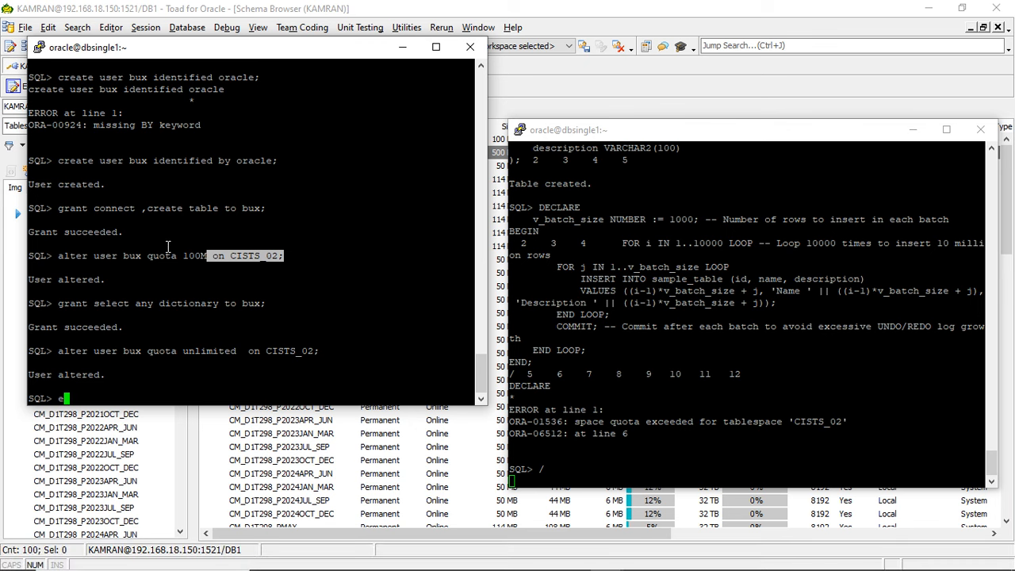
text(xit)
key(Return)
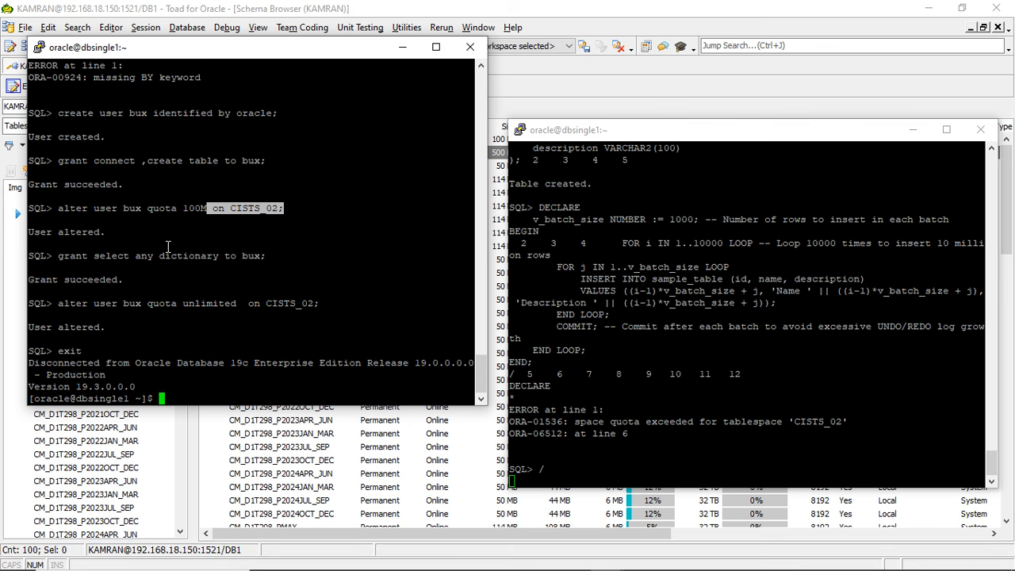
- Return to Toad, view the datafile usage of CISTS_02, and refresh the tablespace list
click(541, 77)
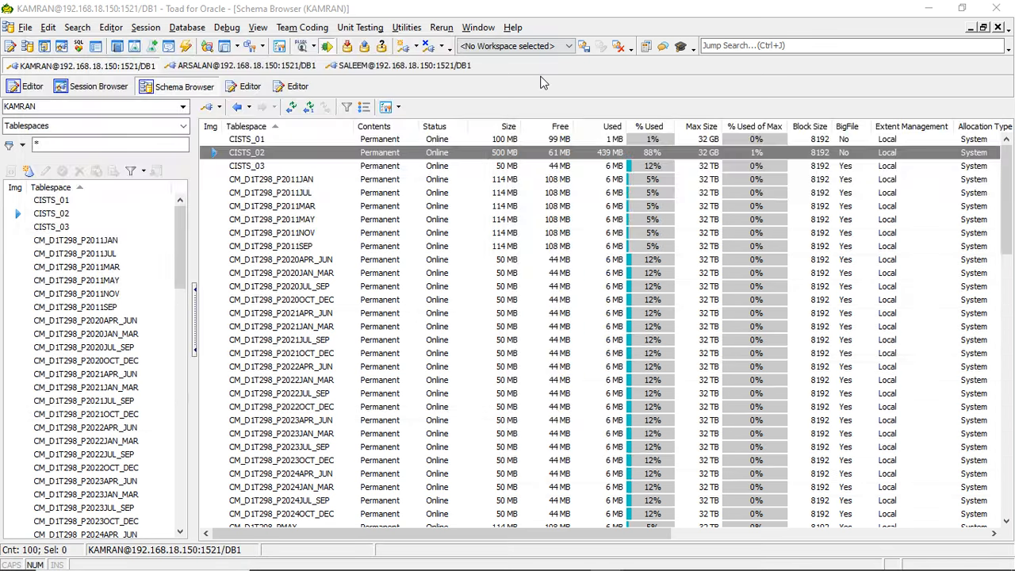
double_click(443, 155)
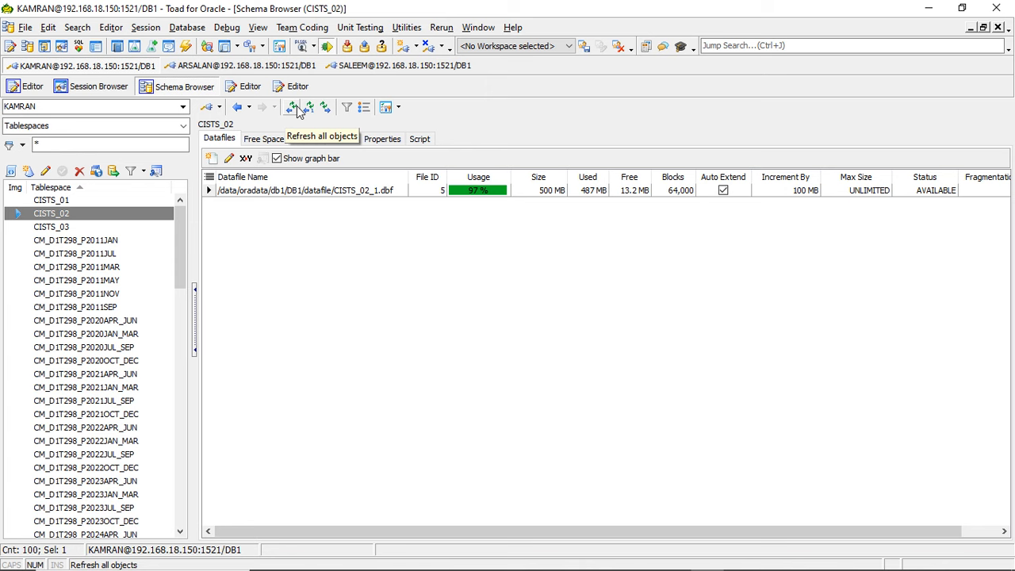
click(291, 106)
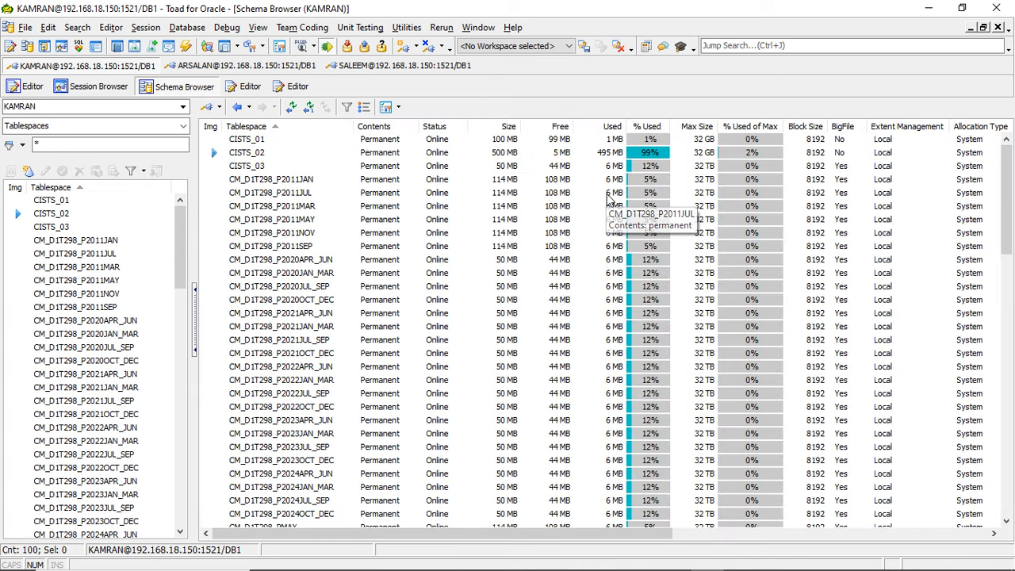
- Switch to the administrator's terminal and list the server's filesystem disk usage with df -h
key(alt+Tab)
text(df )
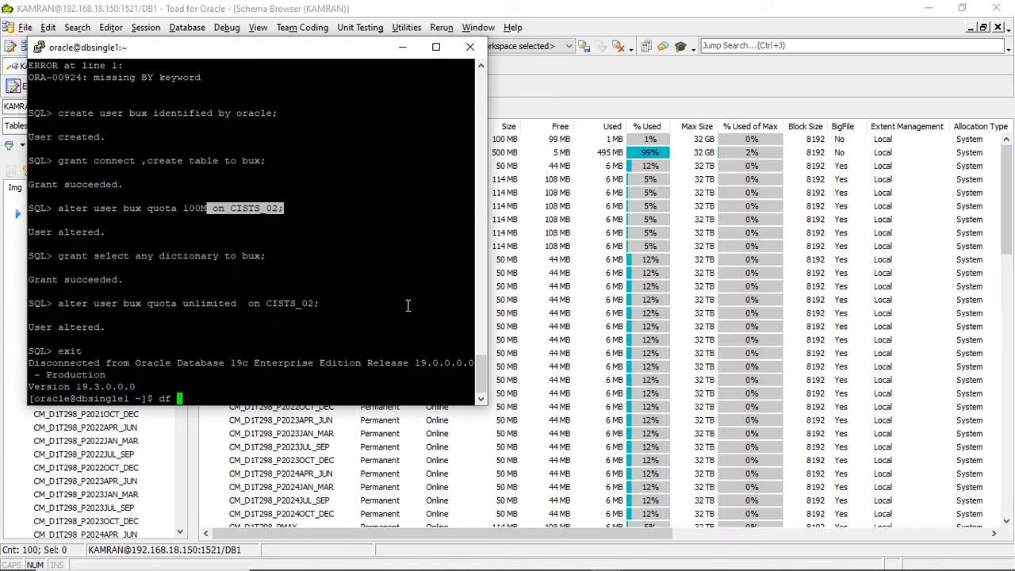
text(-ha)
key(Return)
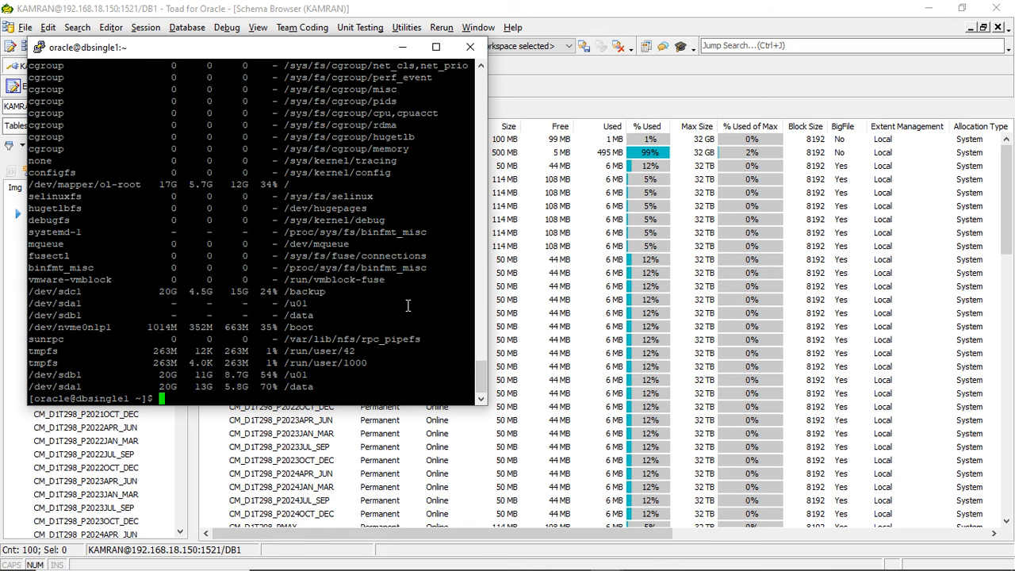
text(cd)
key(Up)
text(a)
key(Return)
key(Up)
key(BackSpace)
key(Return)
- Rerun df -h repeatedly to monitor disk space on the /data mount during the insert
key(Up)
key(Return)
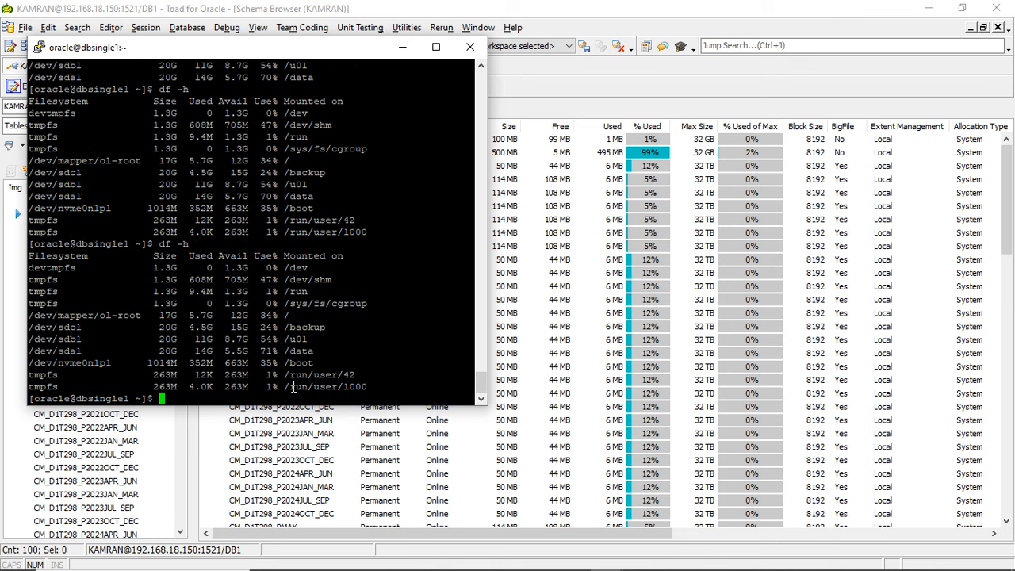
key(Up)
key(Return)
key(Up)
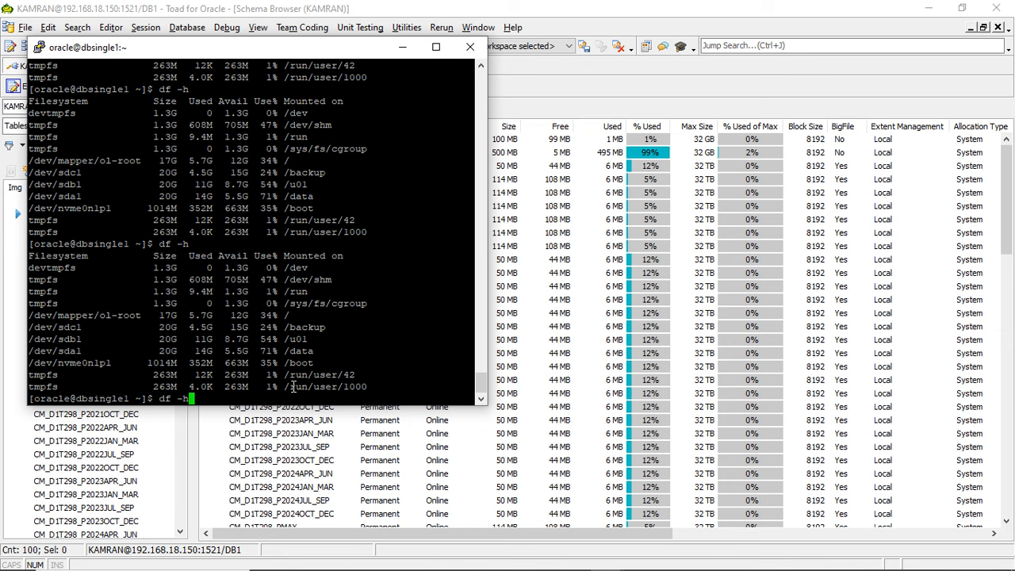
key(Return)
key(Up)
key(Return)
- Return to Toad, refresh the tablespace list and select CISTS_02 to check its extended size
click(701, 82)
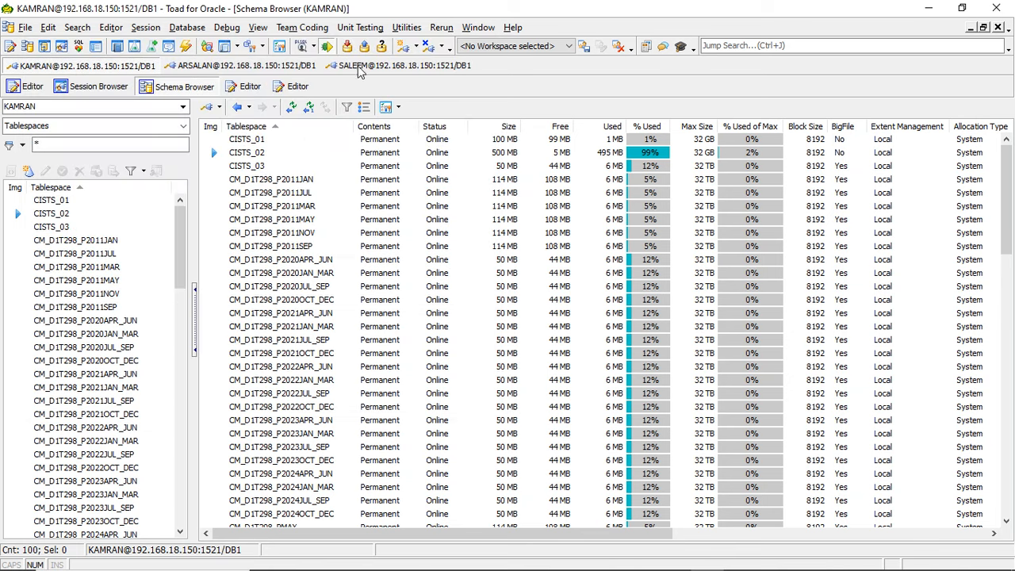
click(290, 113)
click(414, 155)
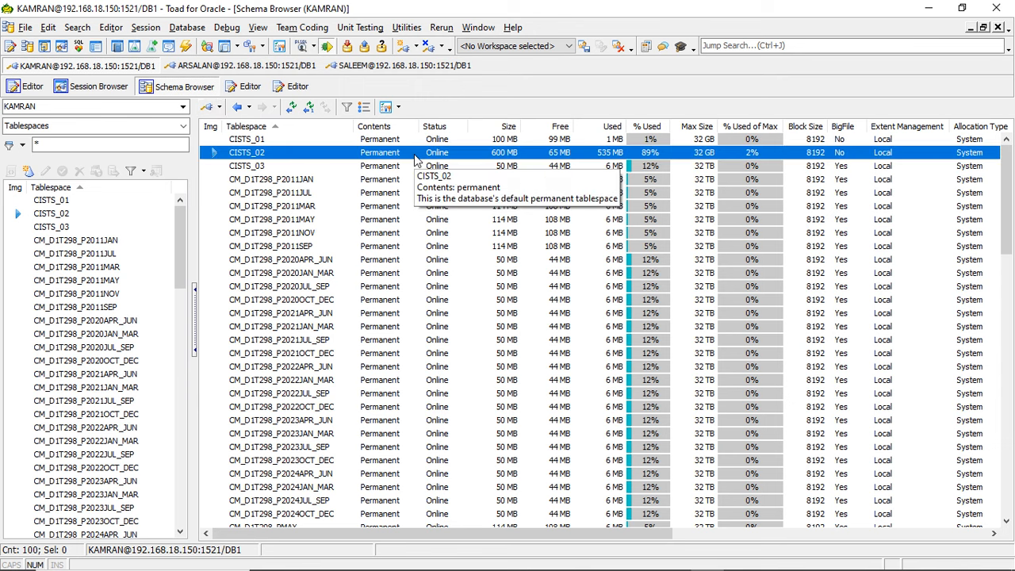
- Review the size and auto-extend settings of datafile CISTS_02_1.dbf, closing its definition without changes
double_click(505, 154)
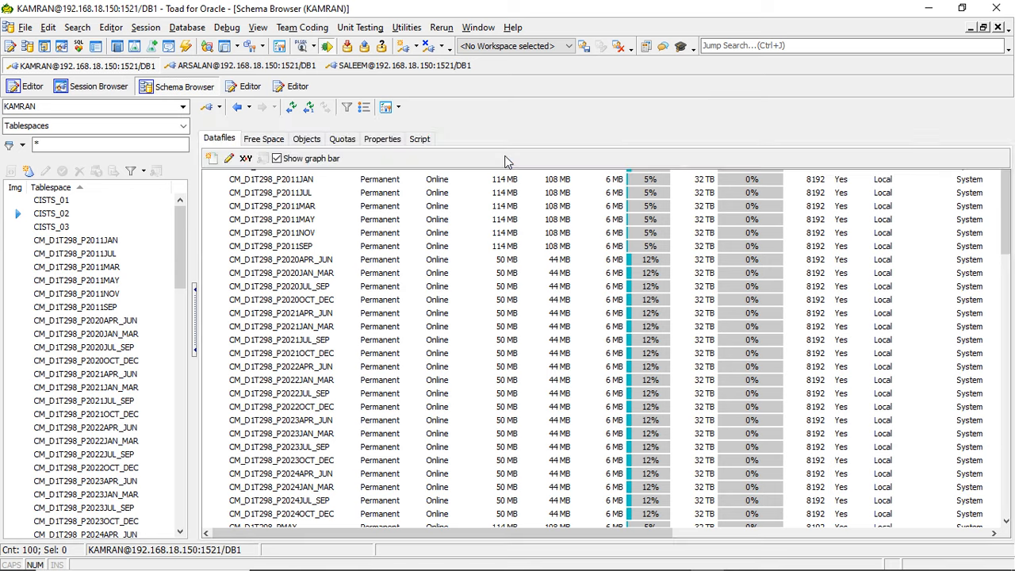
double_click(390, 193)
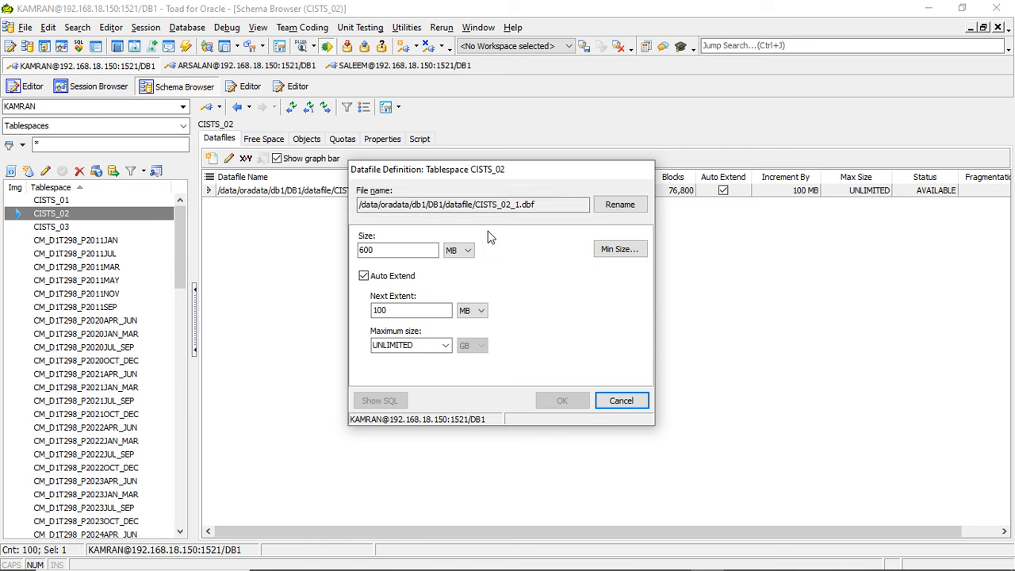
click(658, 303)
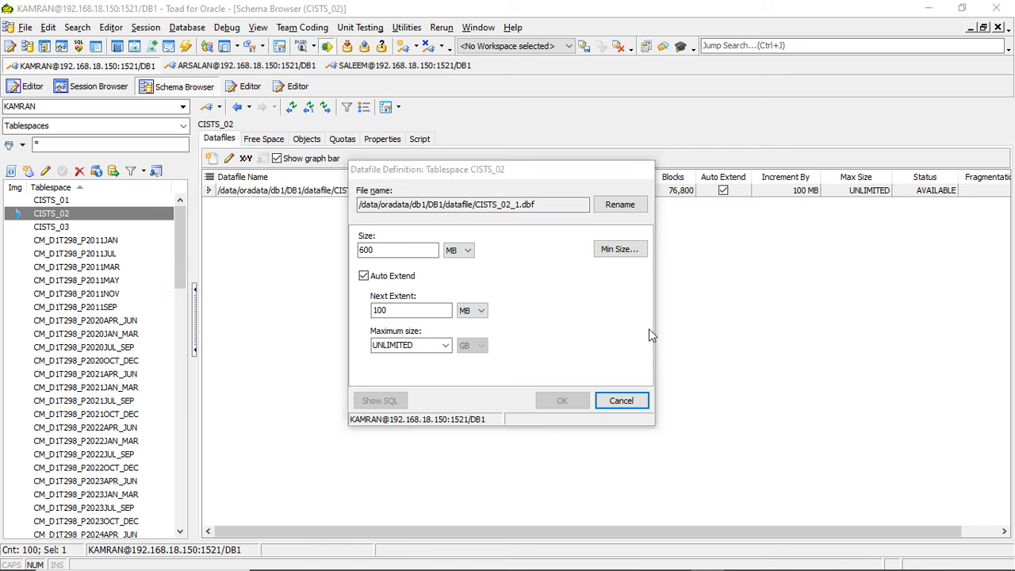
click(627, 402)
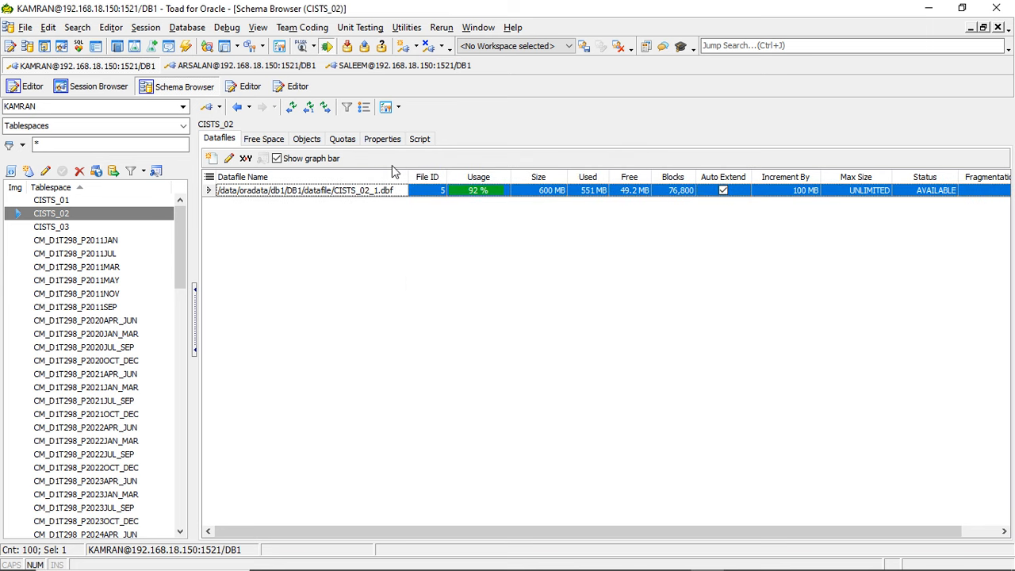
- Refresh the tablespaces, compare the free space of CISTS_02, and reopen its datafile details
click(293, 107)
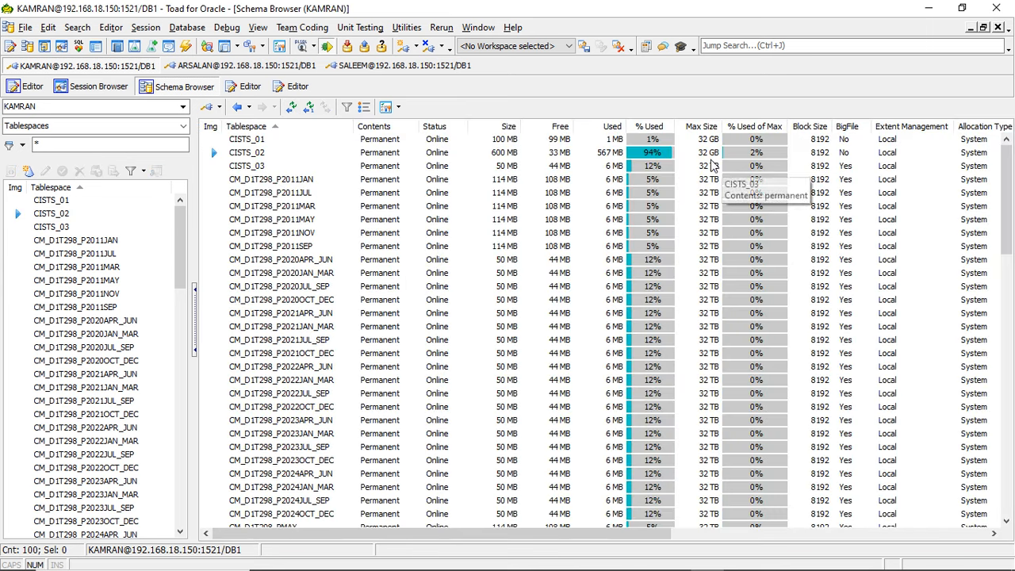
click(386, 165)
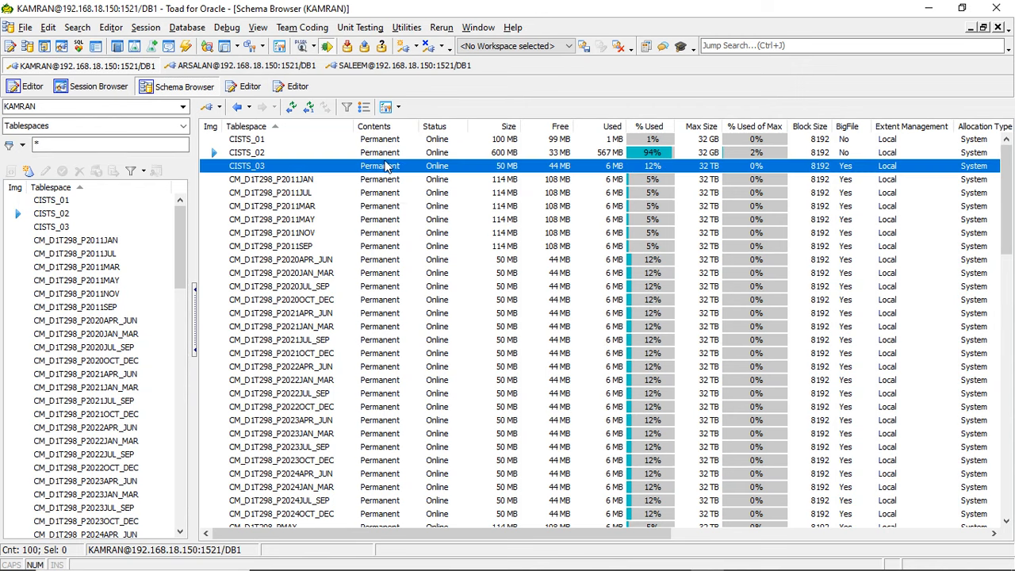
click(412, 155)
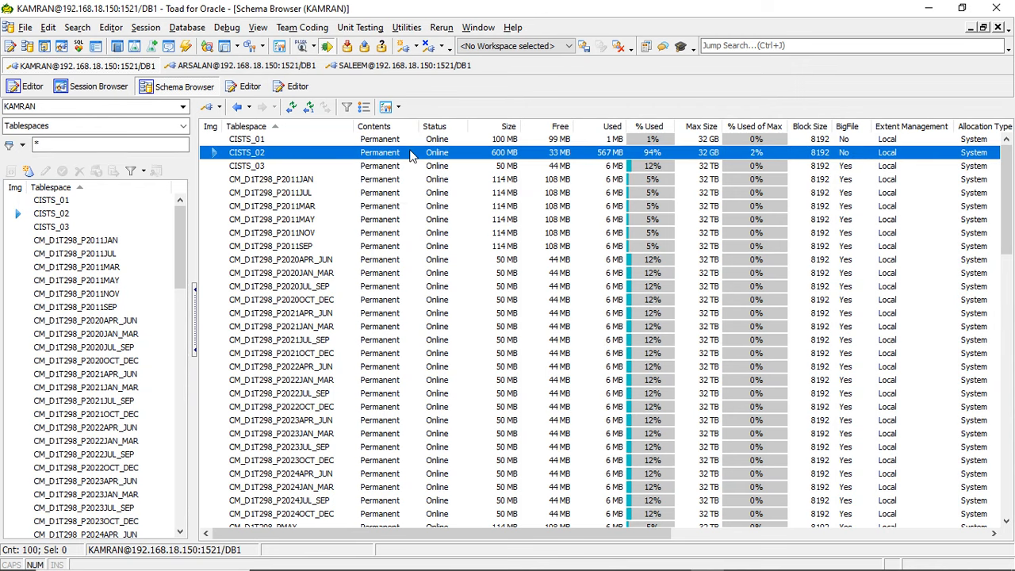
double_click(561, 158)
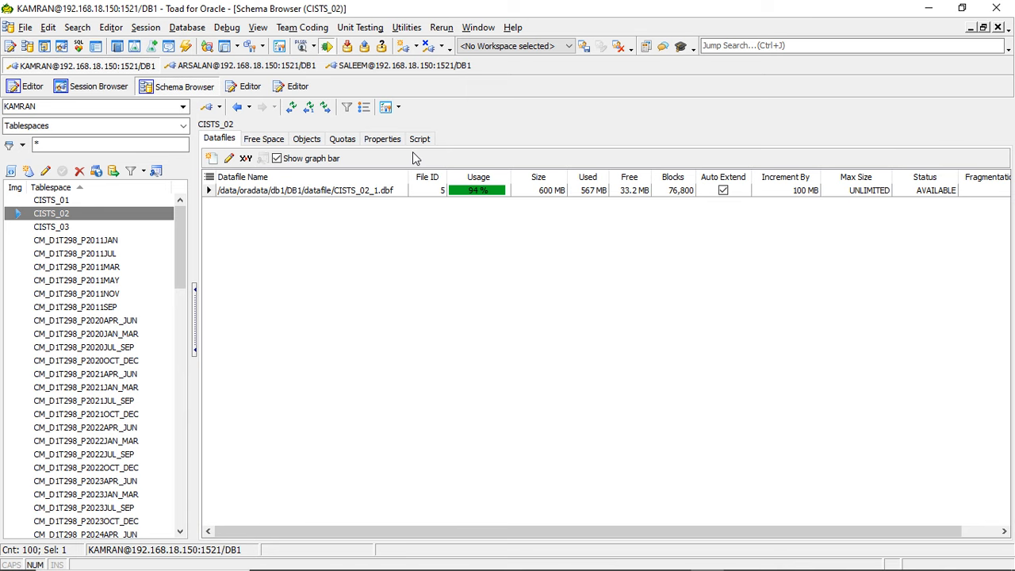
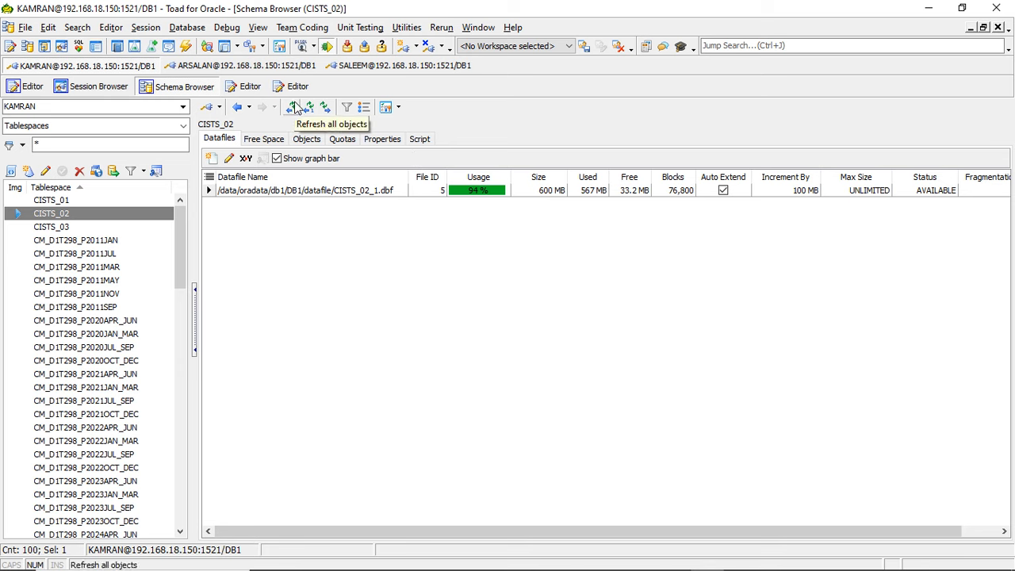
- Refresh the tablespace list to recheck CISTS_02, and rerun df -h in the PuTTY terminal
click(291, 108)
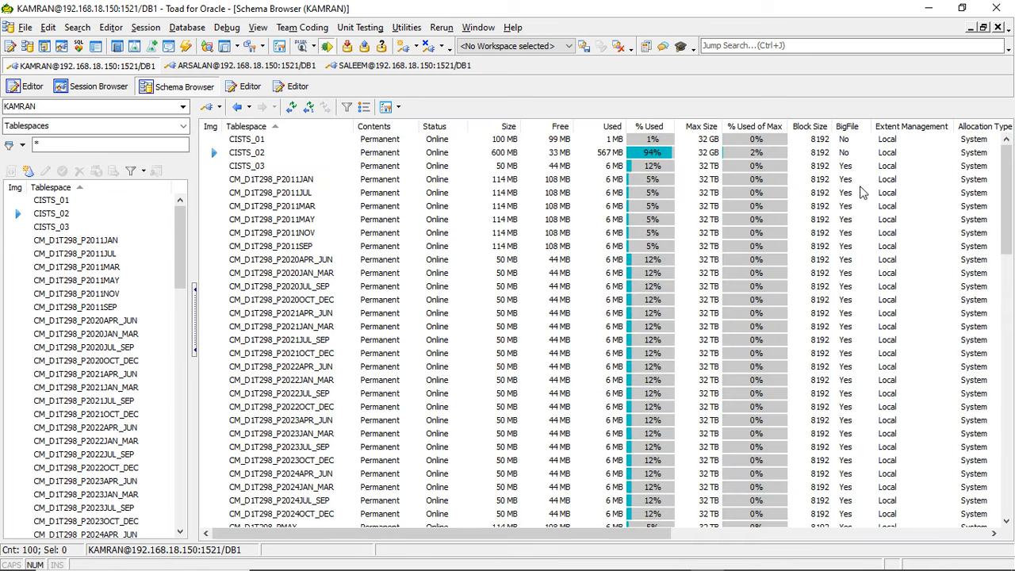
click(295, 151)
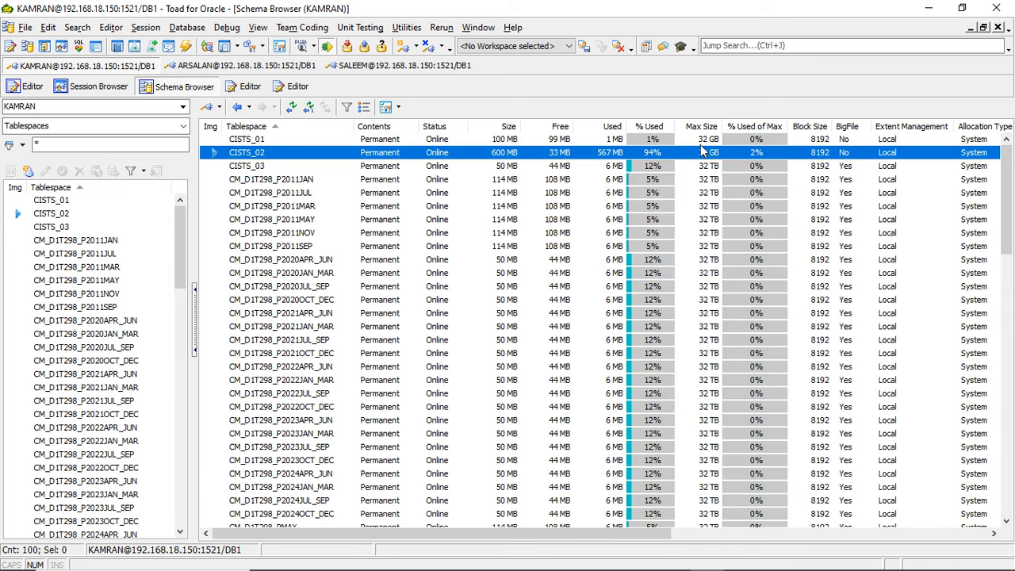
mouse_move(709, 157)
key(alt+Tab)
mouse_move(319, 549)
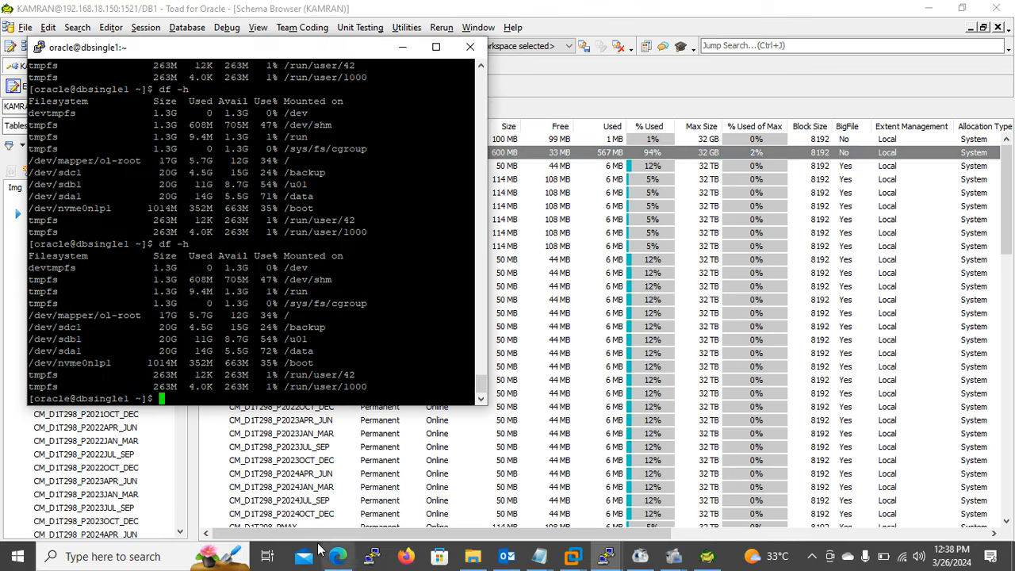
key(Up)
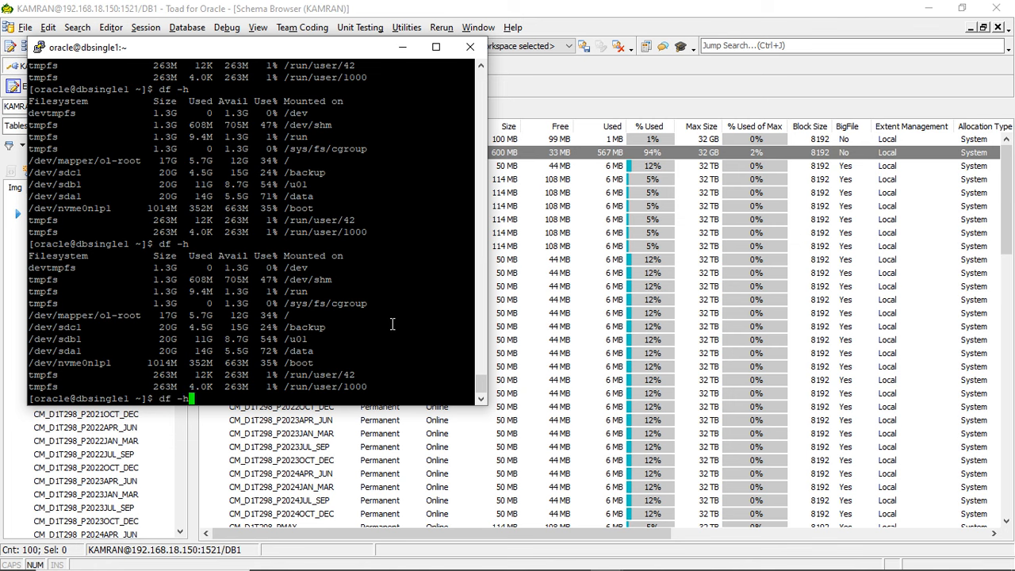
key(Return)
- Return to Toad and review the definition of CISTS_02's datafile CISTS_02_1.dbf against the terminal's disk usage, closing it without changes
click(580, 149)
double_click(583, 152)
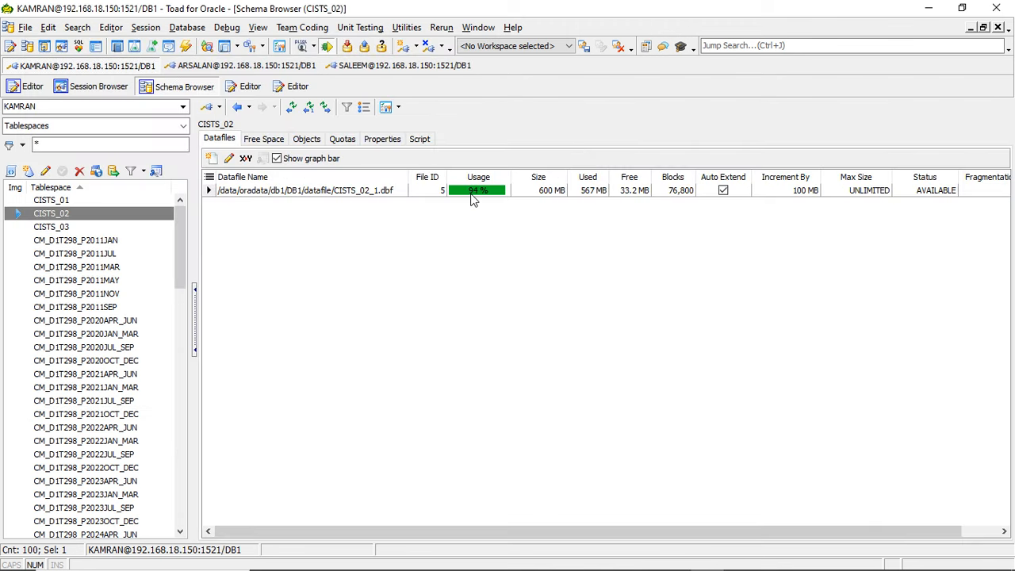
click(255, 195)
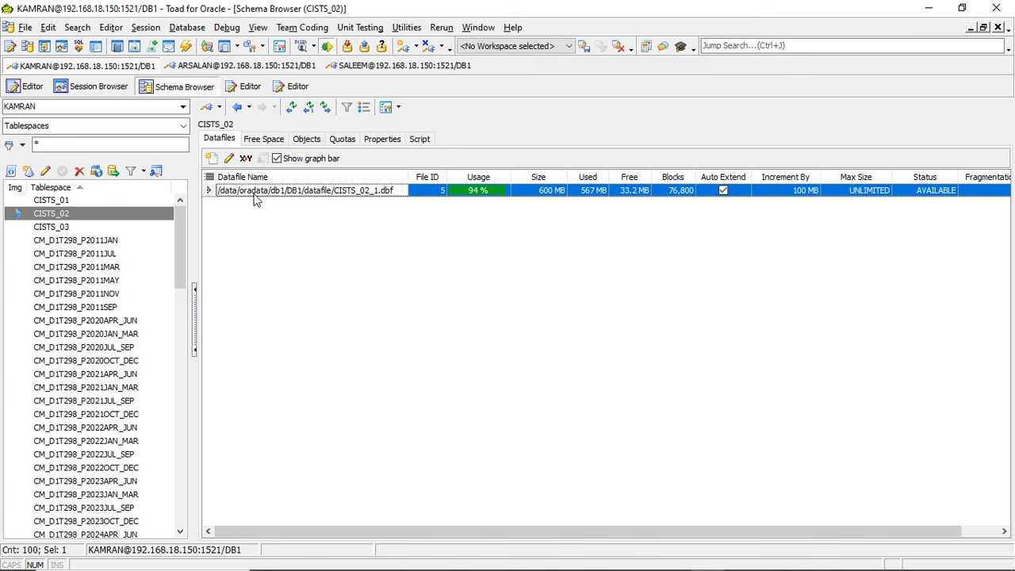
key(alt+Tab)
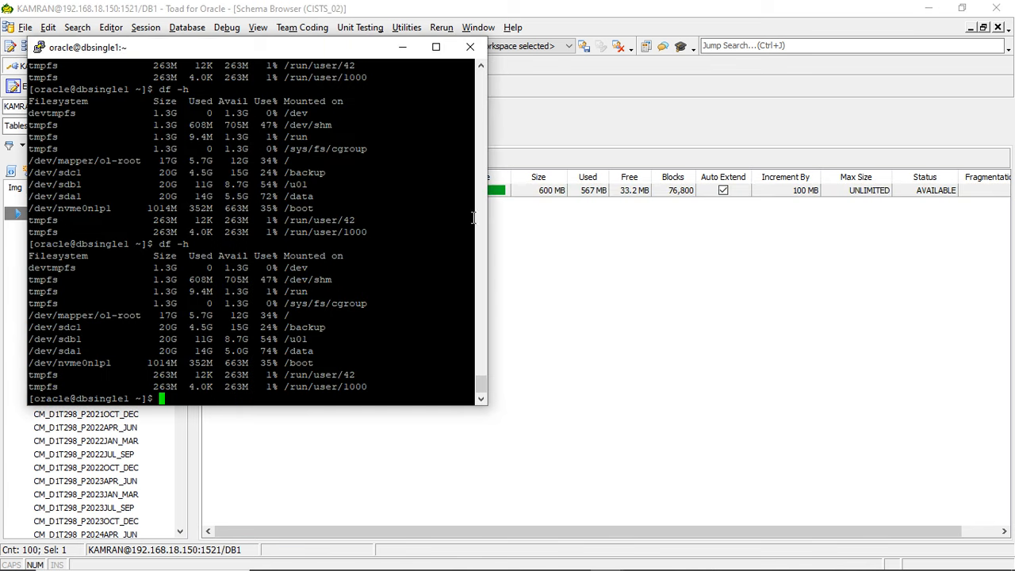
click(592, 230)
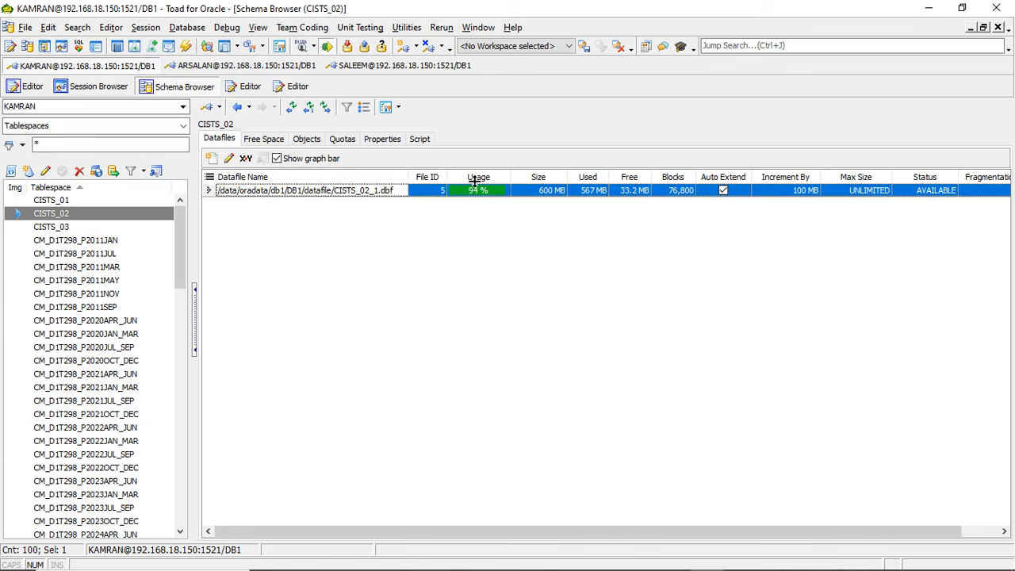
double_click(324, 196)
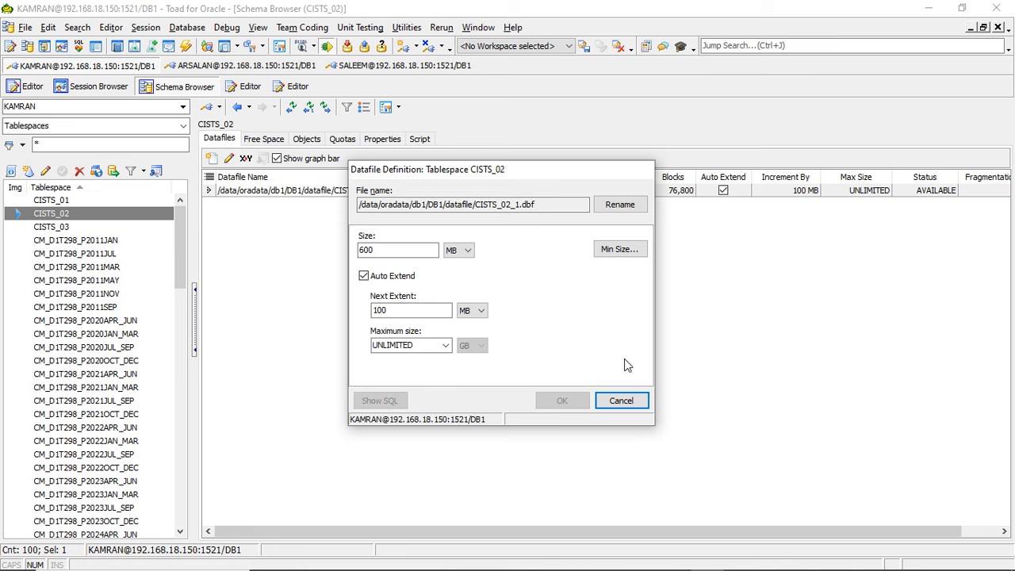
click(619, 397)
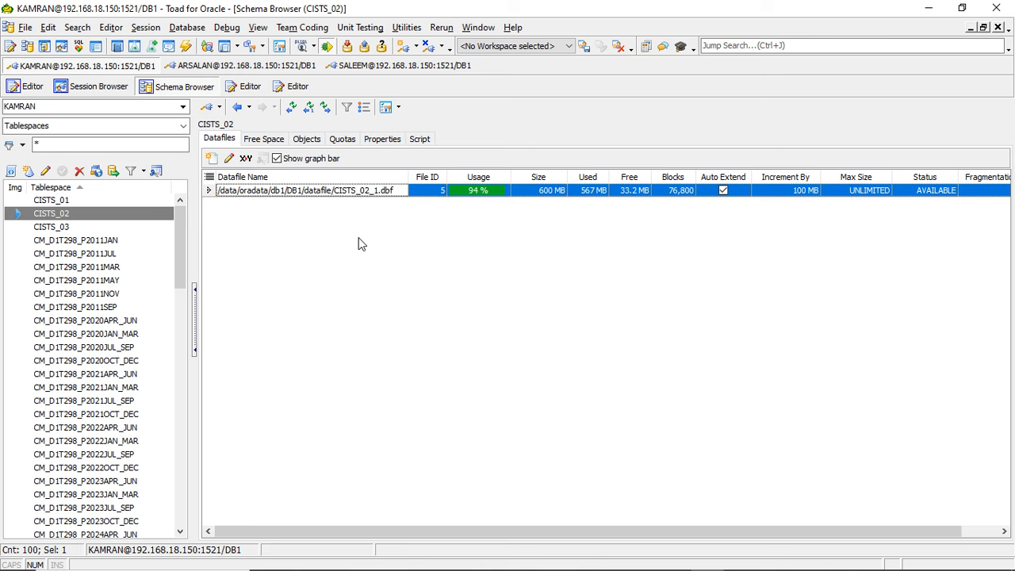
- Refresh all tablespaces twice to check the size of CISTS_02 for further growth
click(291, 110)
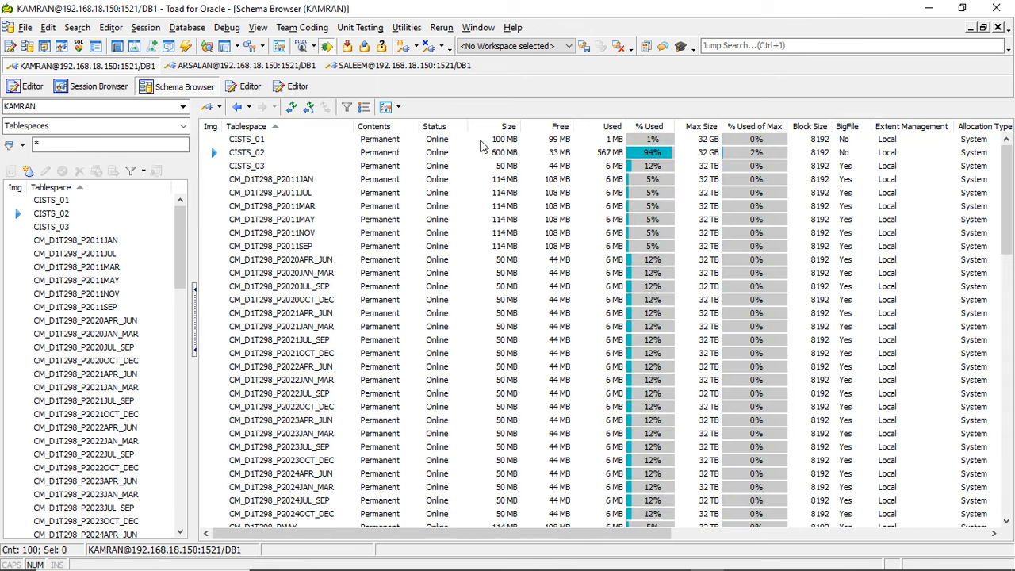
click(502, 152)
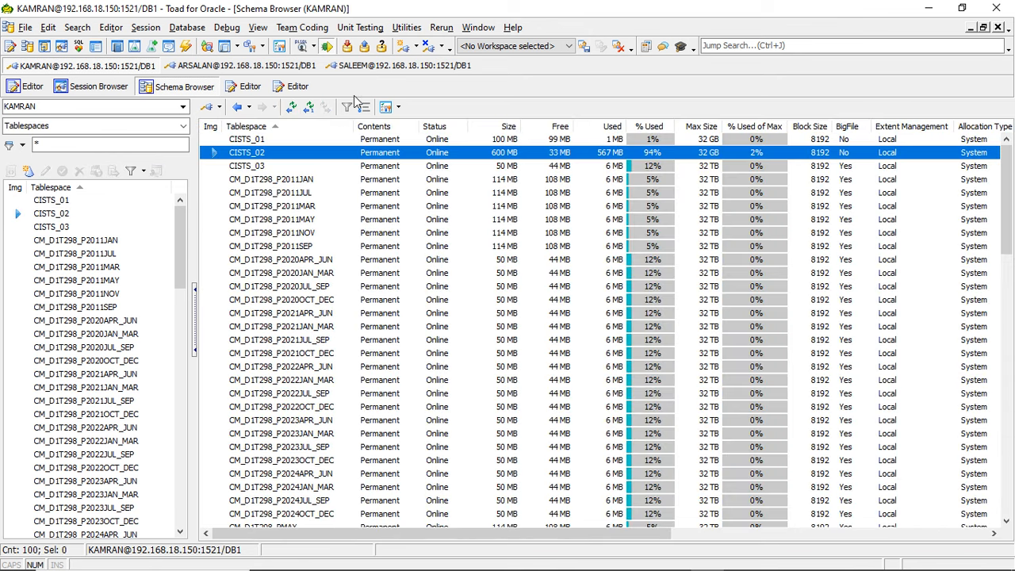
click(297, 110)
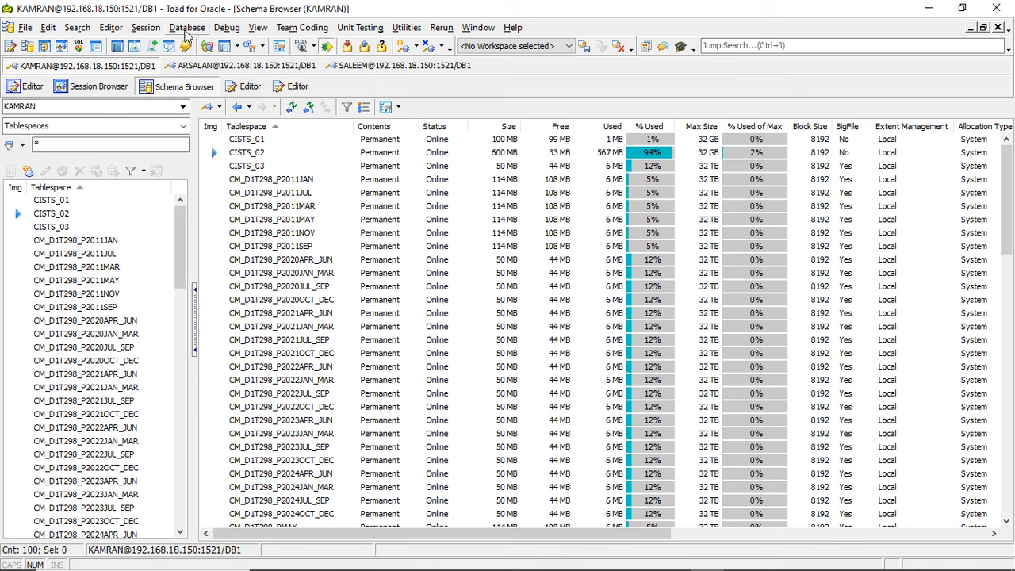
- Open the Log Switch Frequency Map from the database diagnostic tools
click(186, 29)
click(435, 126)
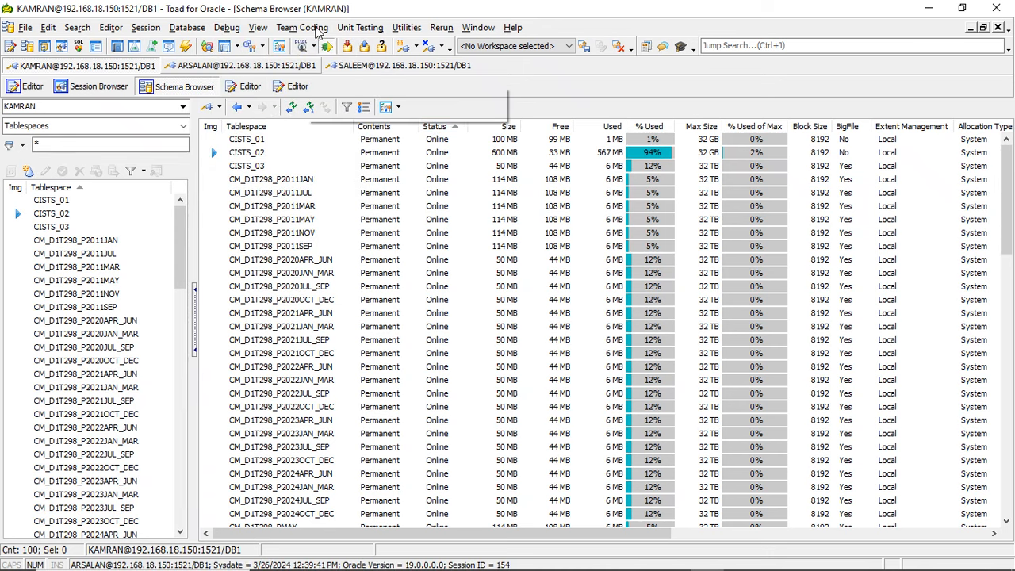
click(182, 29)
mouse_move(228, 183)
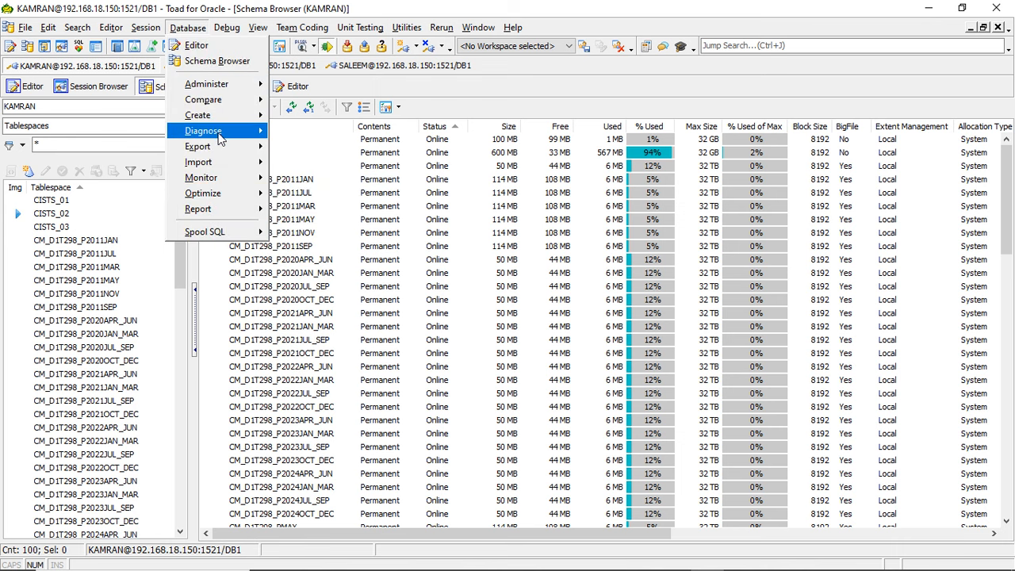
mouse_move(222, 138)
click(343, 197)
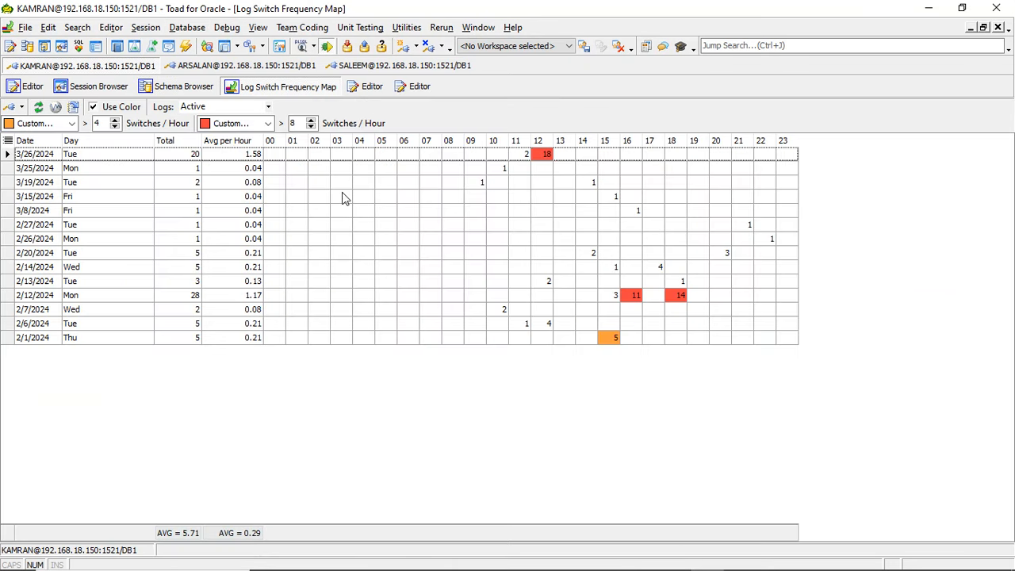
- Examine the hourly log switches for 3/26/2024, refresh the map repeatedly, and close it
click(35, 158)
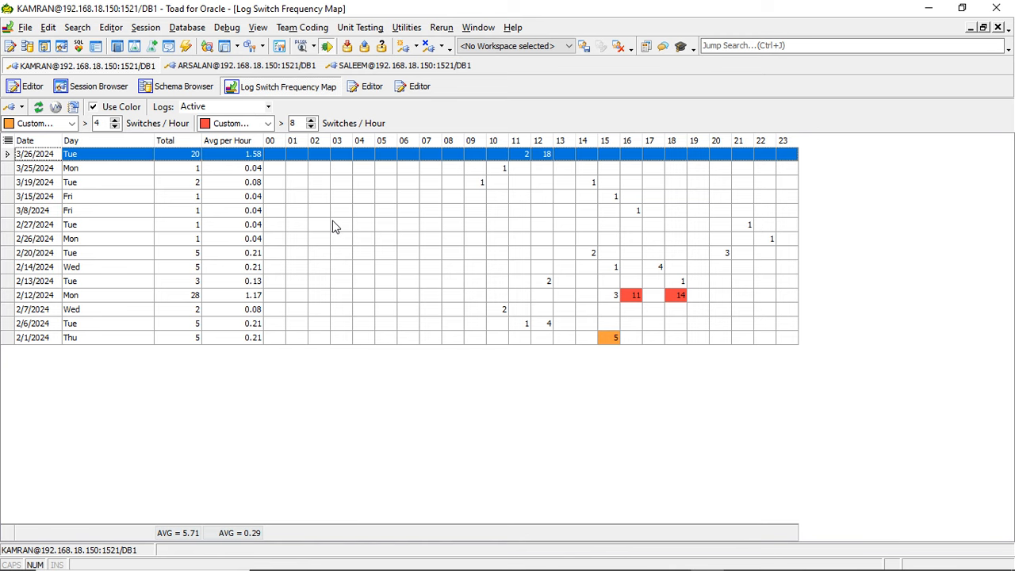
click(351, 175)
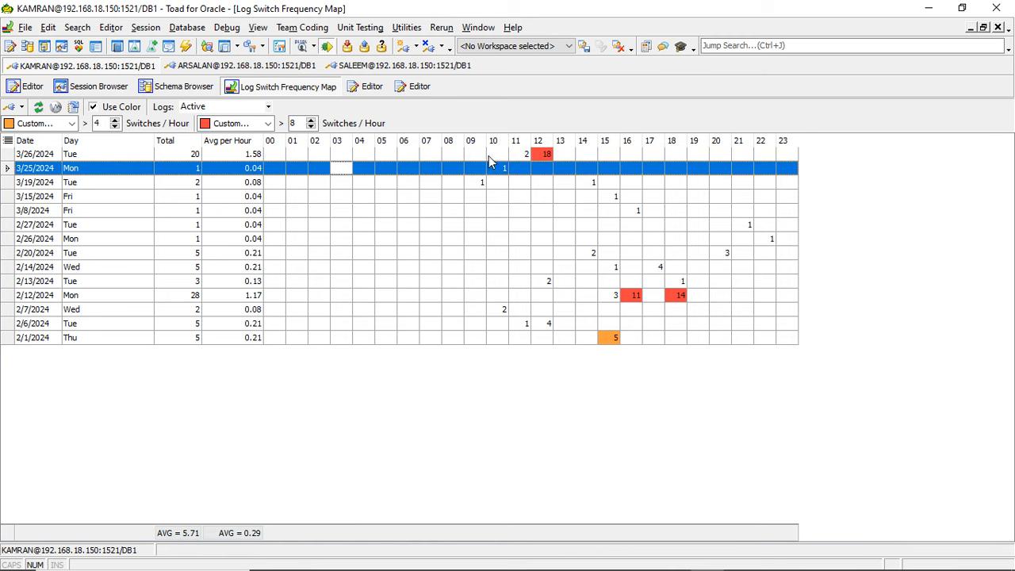
click(548, 156)
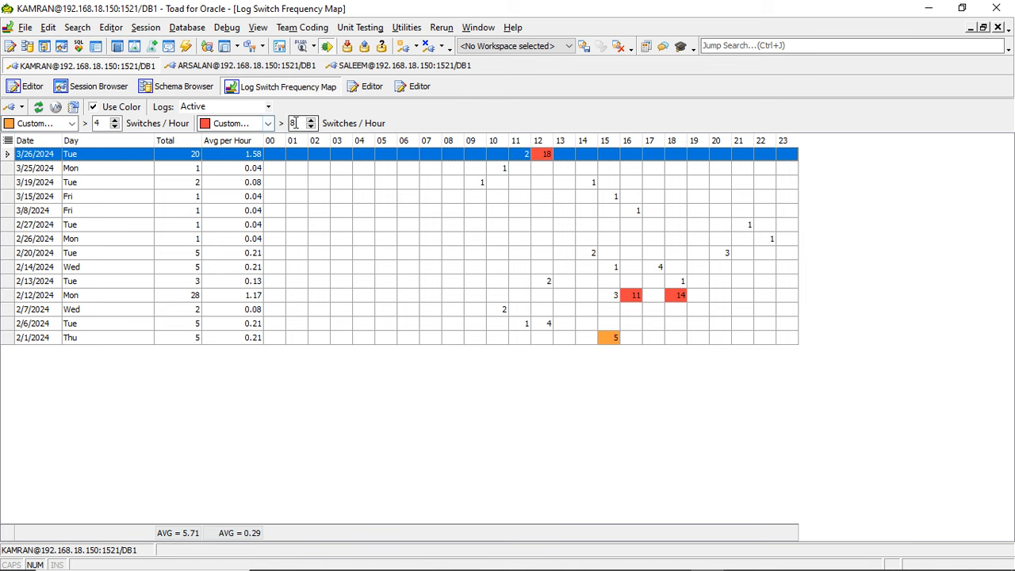
click(42, 109)
click(43, 110)
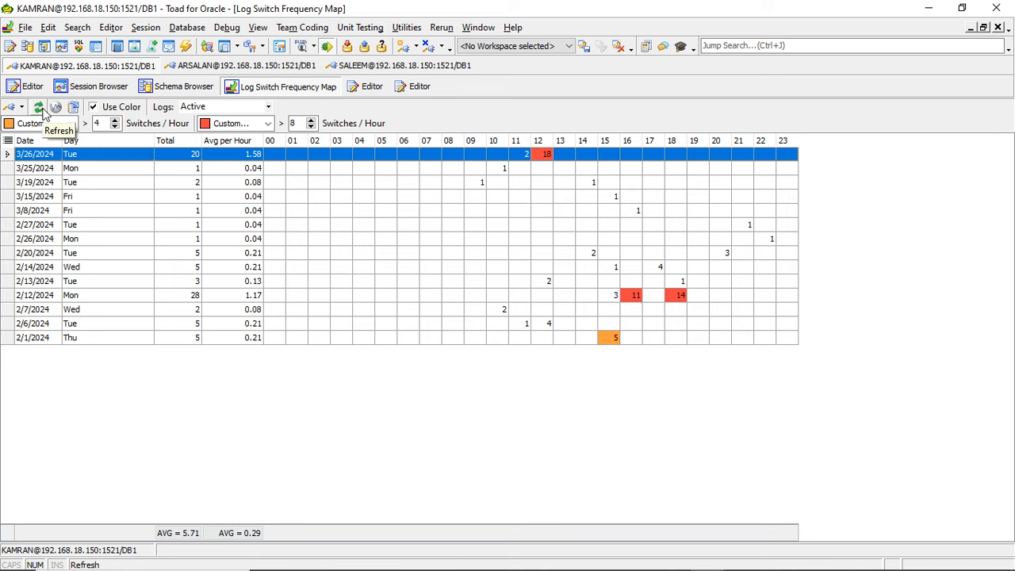
click(43, 109)
click(998, 27)
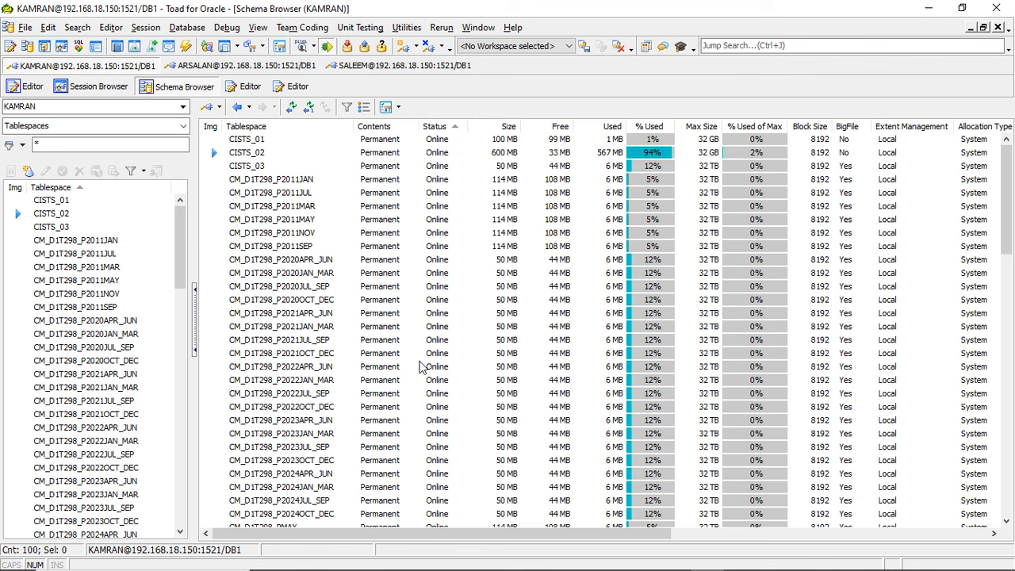
- Check the status of the PL/SQL insert in its PuTTY session, and switch to the disk-usage terminal
mouse_move(555, 569)
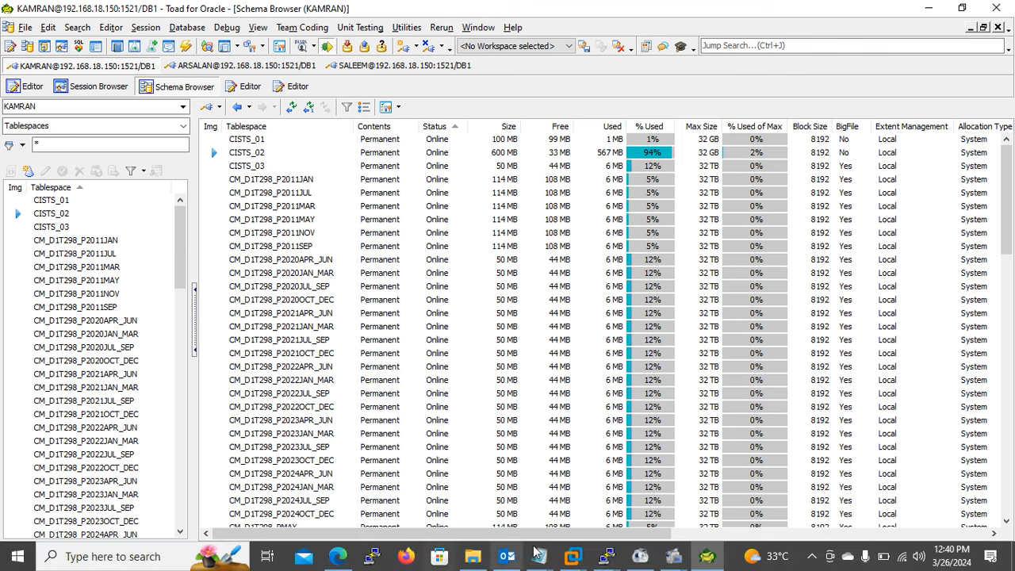
mouse_move(611, 561)
click(524, 494)
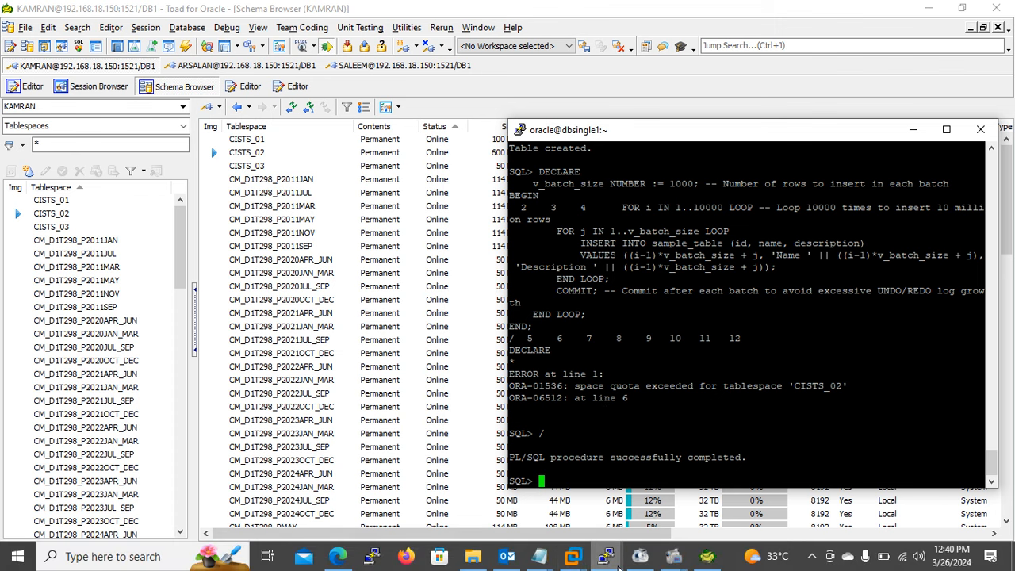
mouse_move(618, 567)
click(563, 493)
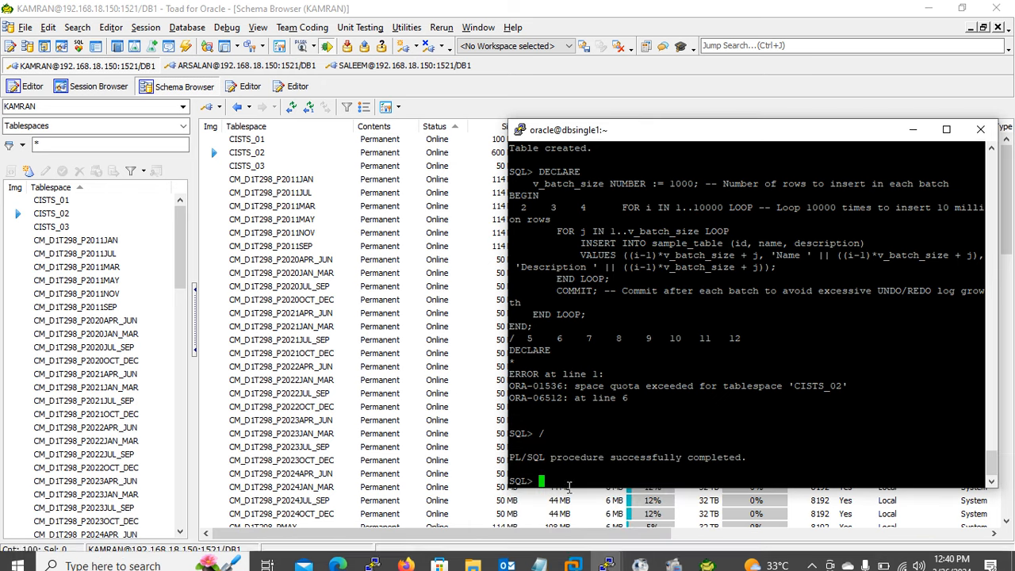
mouse_move(606, 560)
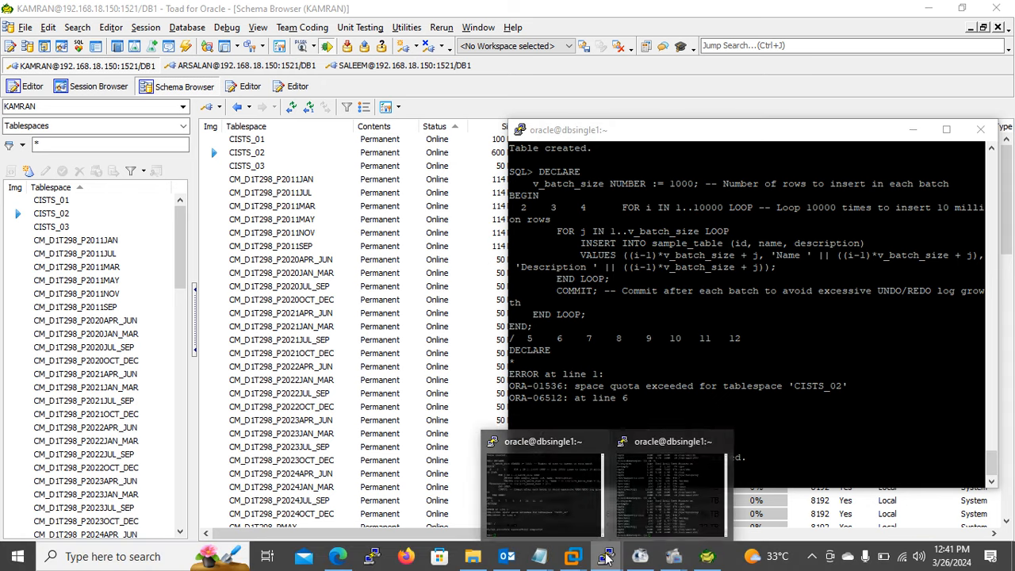
click(658, 515)
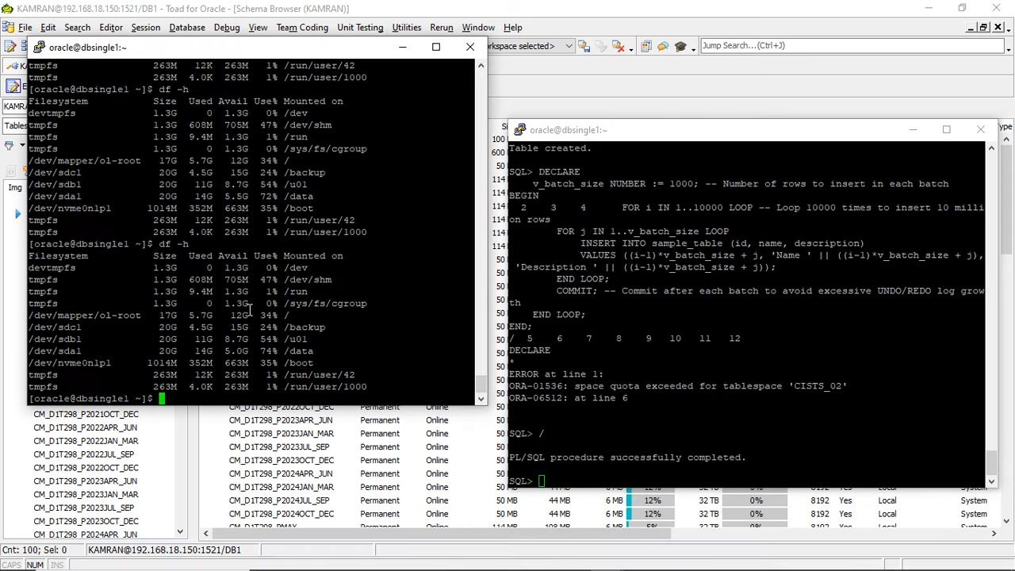
- Connect to the database in the disk-usage terminal with sqlplus / as sysdba
text(sqlplus / assysdba)
key(BackSpace)
key(BackSpace)
key(BackSpace)
key(BackSpace)
key(BackSpace)
key(BackSpace)
text(sysdba)
key(Return)
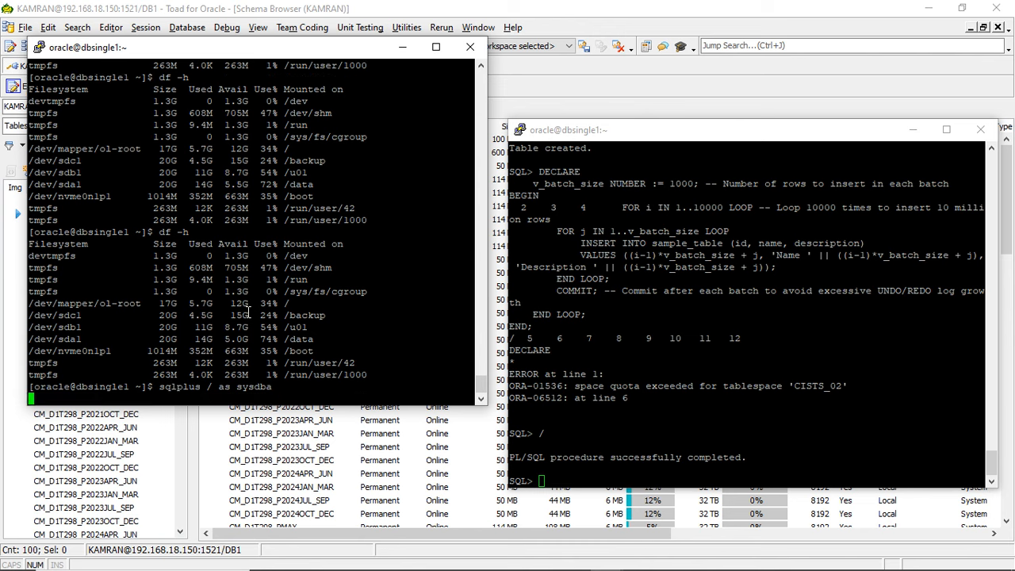
- Run archive log list; to check the database's log mode and archive destination
text(archive)
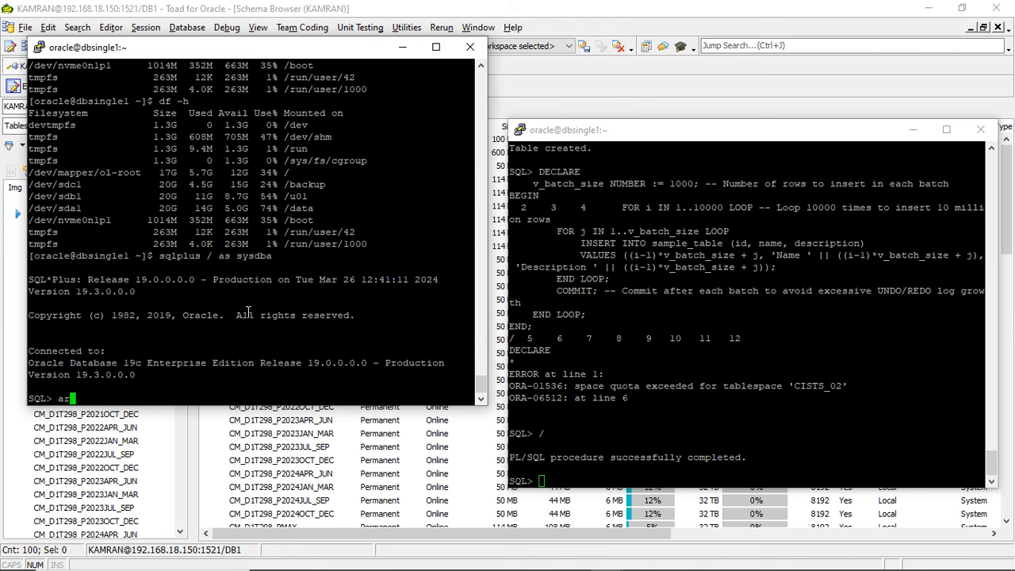
text( lol)
key(BackSpace)
key(BackSpace)
text(g list;)
key(Return)
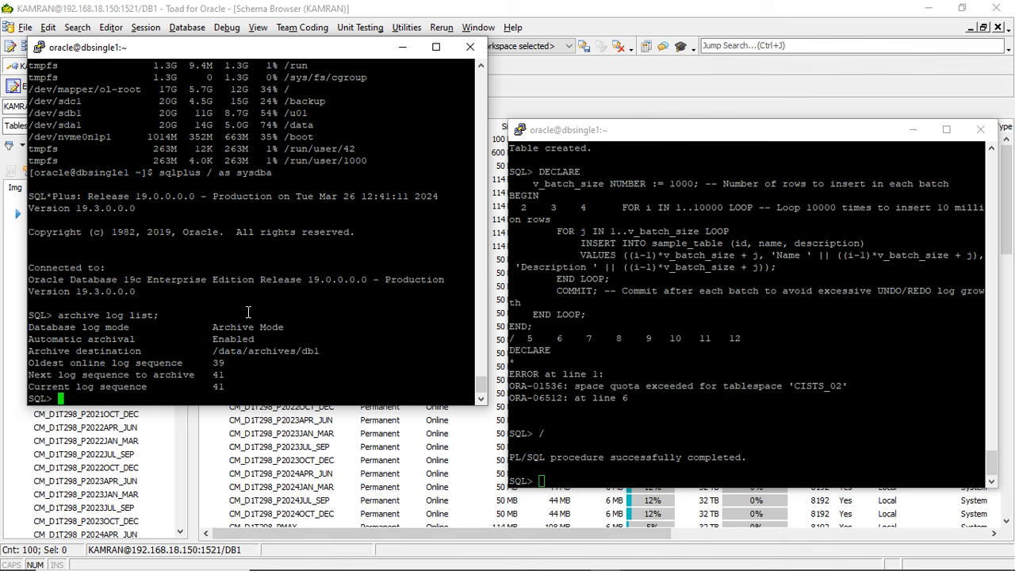
- Copy the archive destination path, exit SQL*Plus, and change to the directory /data/archives/db1
double_click(273, 352)
key(super+c)
text(exit)
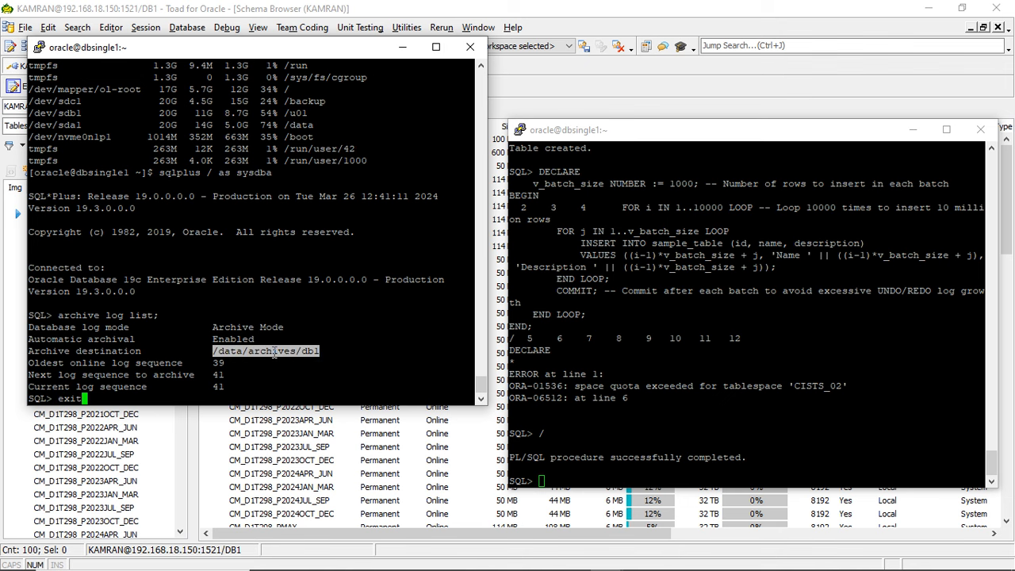
key(Return)
text(cd)
right_click(273, 351)
key(Return)
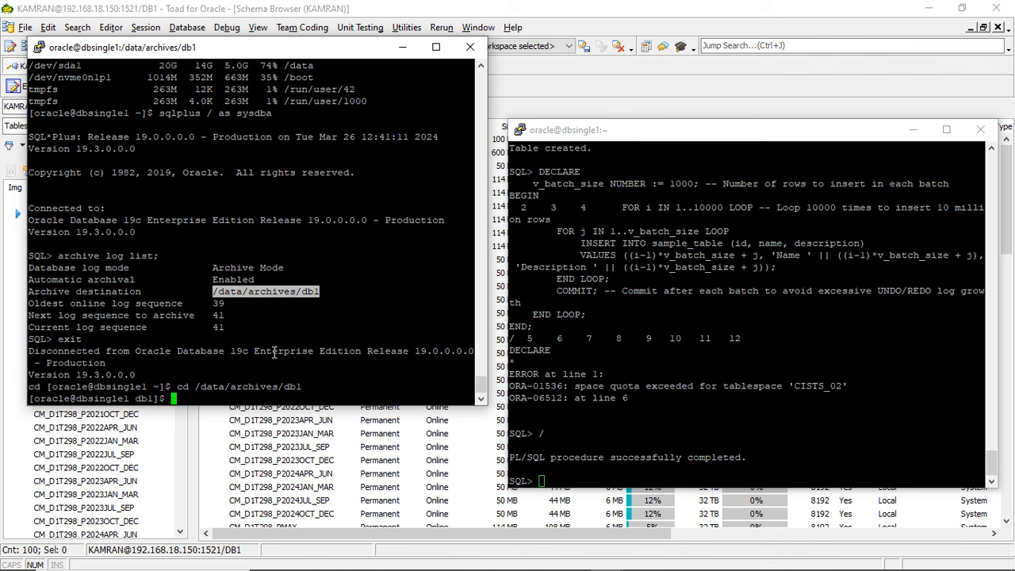
- List the archive log files with ls -ltr and measure the directory's total size with du -shc
text(ls -ltr)
key(Return)
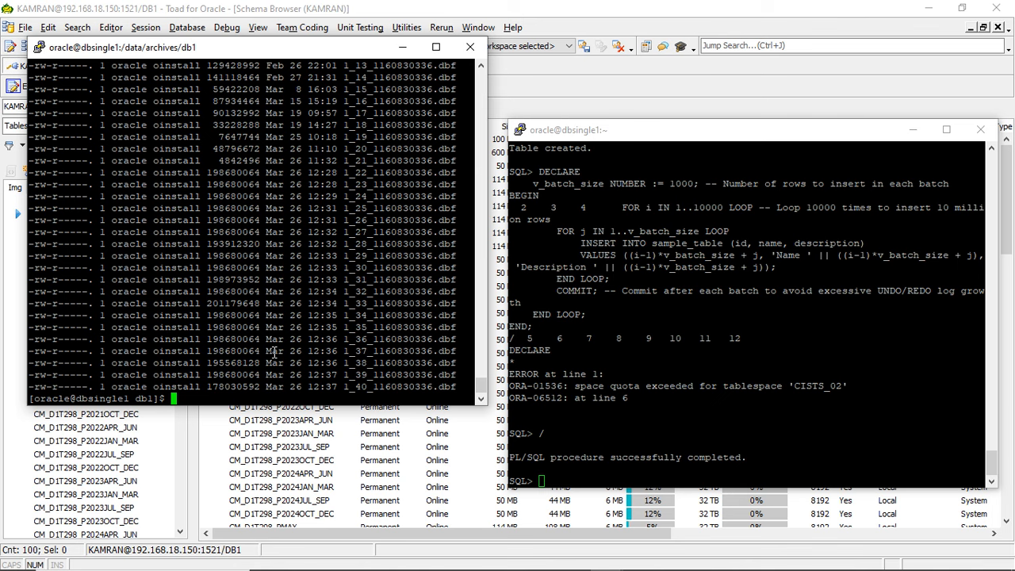
text(du -sjc)
key(Return)
text(du -sh)
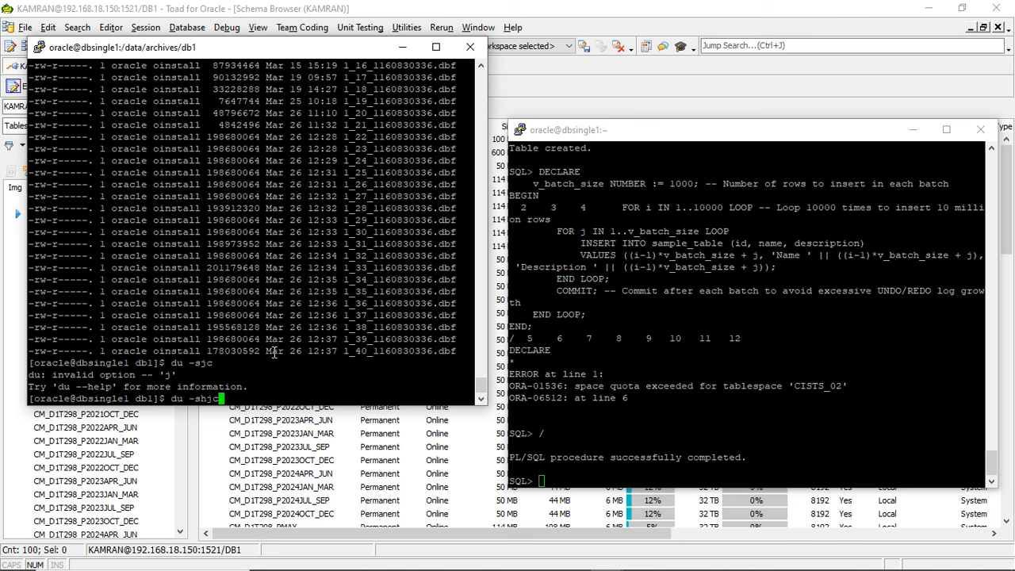
text(c)
key(Return)
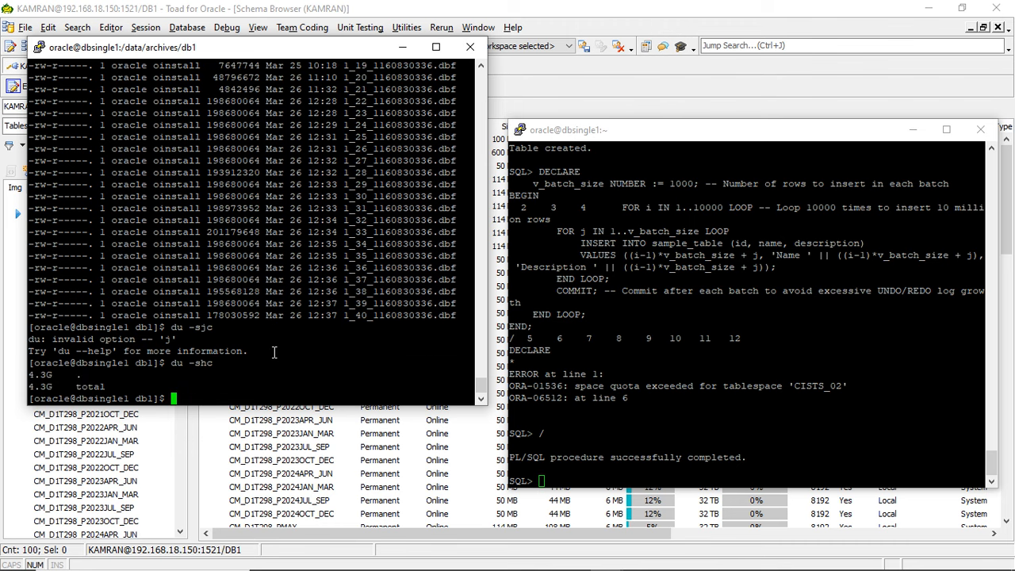
- Switch to Toad, open the Log Switch Frequency Map and show the switch details for hour 12 on 3/26/2024
click(605, 87)
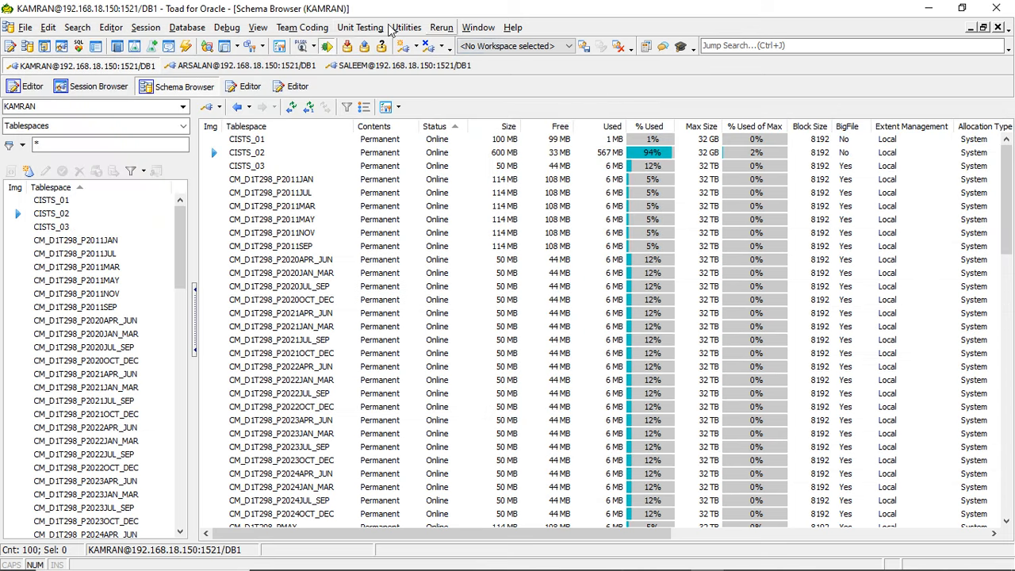
click(188, 30)
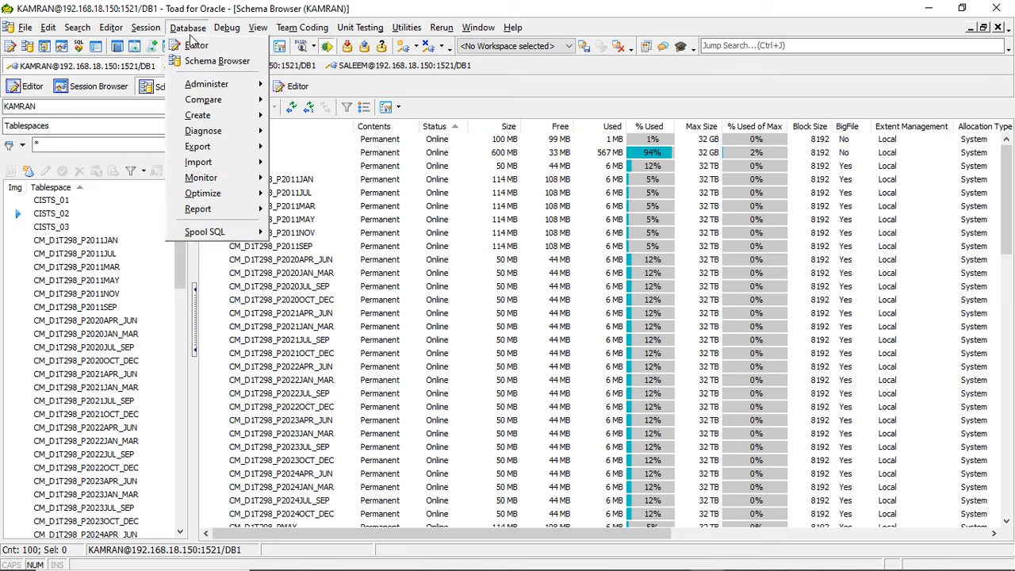
mouse_move(236, 133)
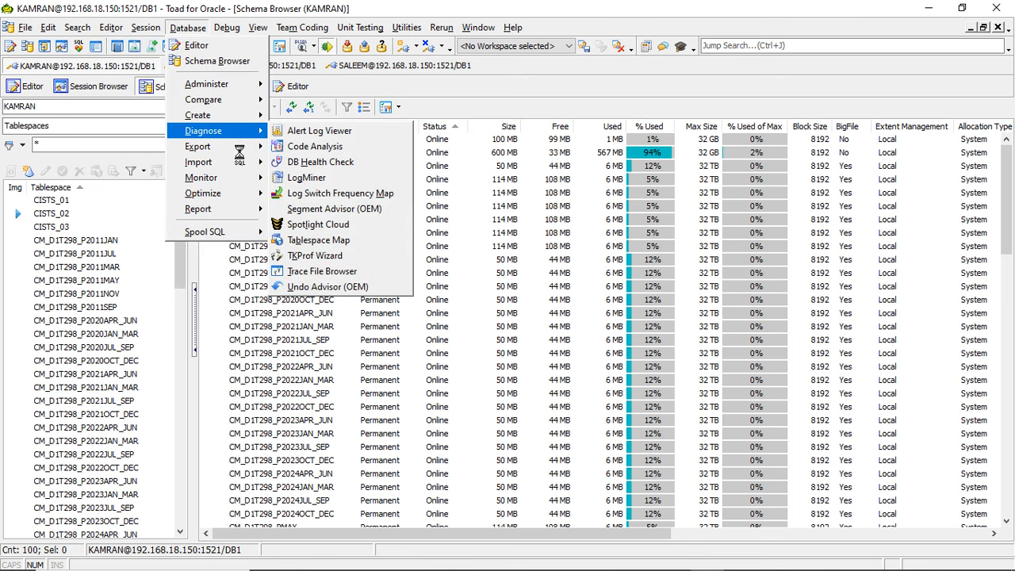
click(336, 195)
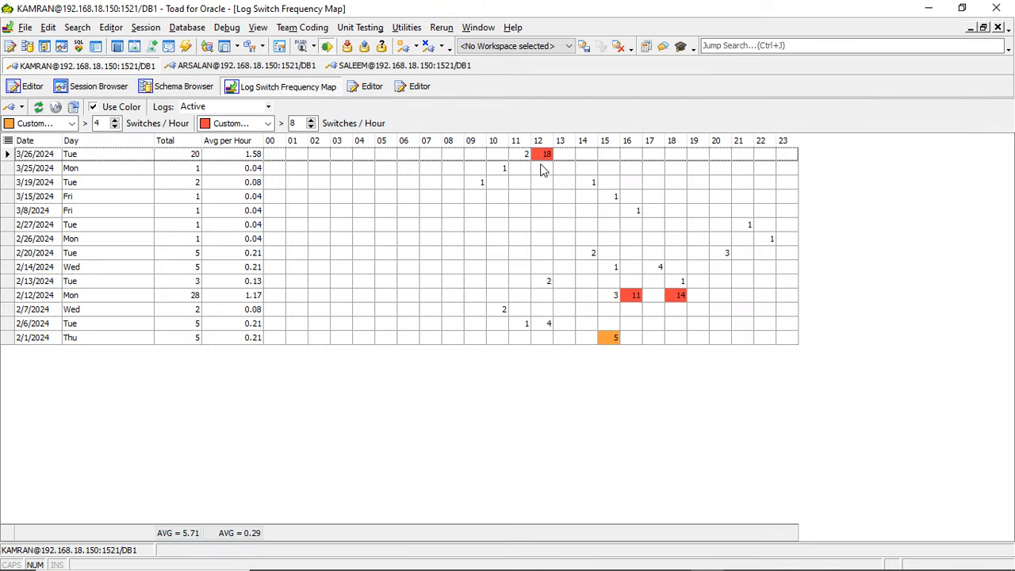
click(541, 157)
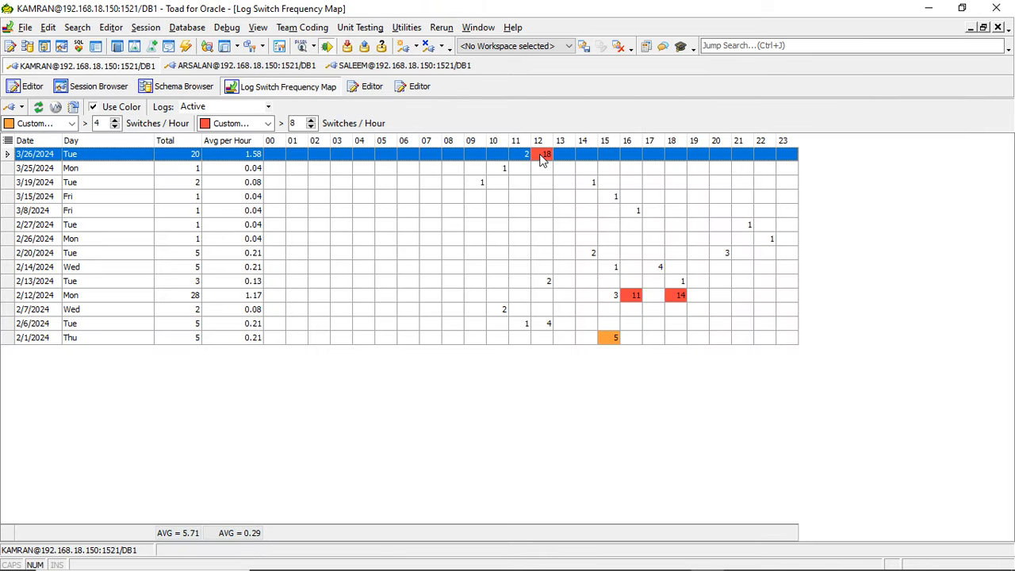
double_click(542, 157)
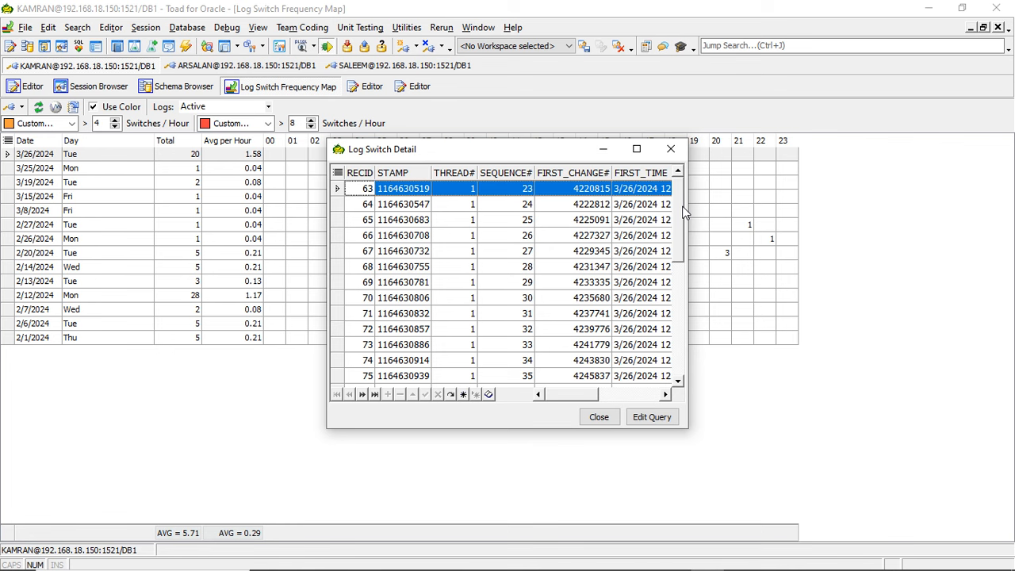
- Examine the sequence numbers, first-change times and next-change values in the Log Switch Detail records
drag(683, 207, 677, 246)
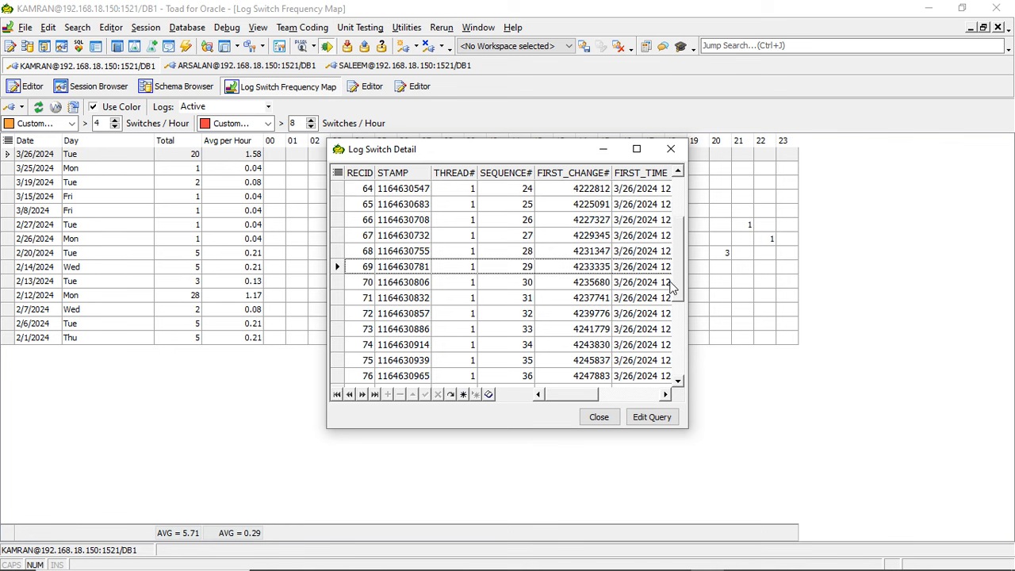
click(672, 287)
click(673, 344)
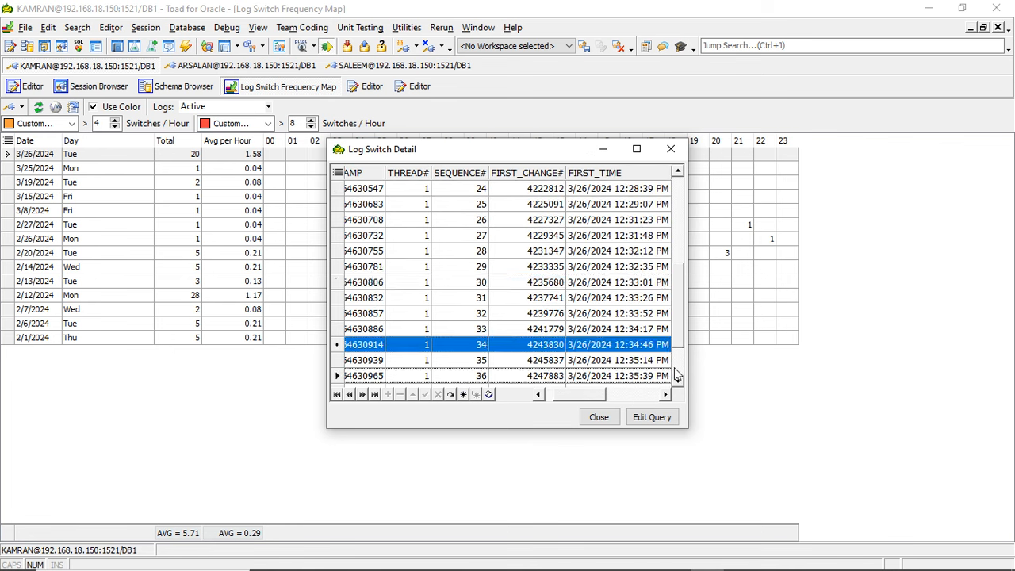
drag(566, 394, 654, 355)
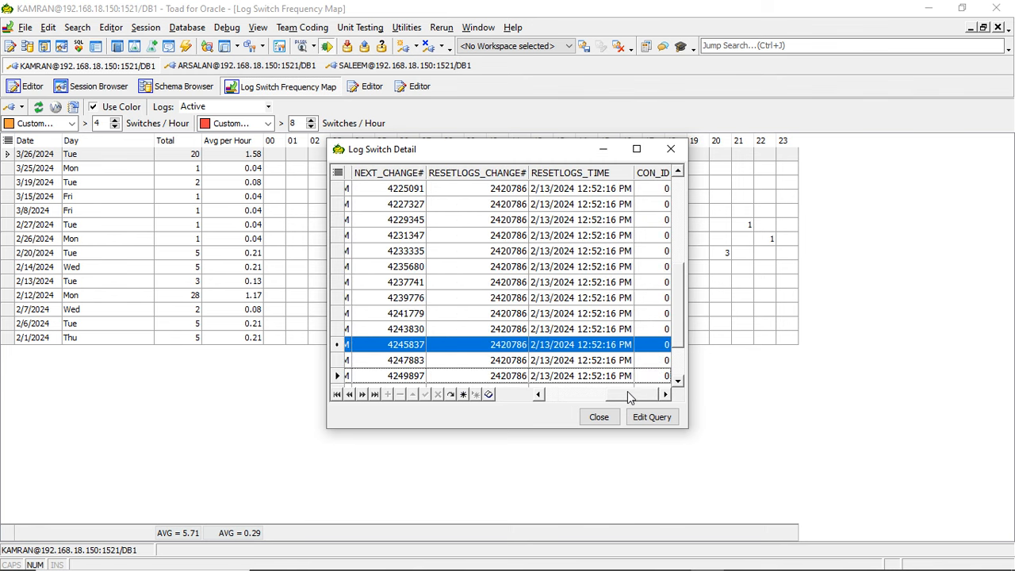
drag(628, 391, 577, 393)
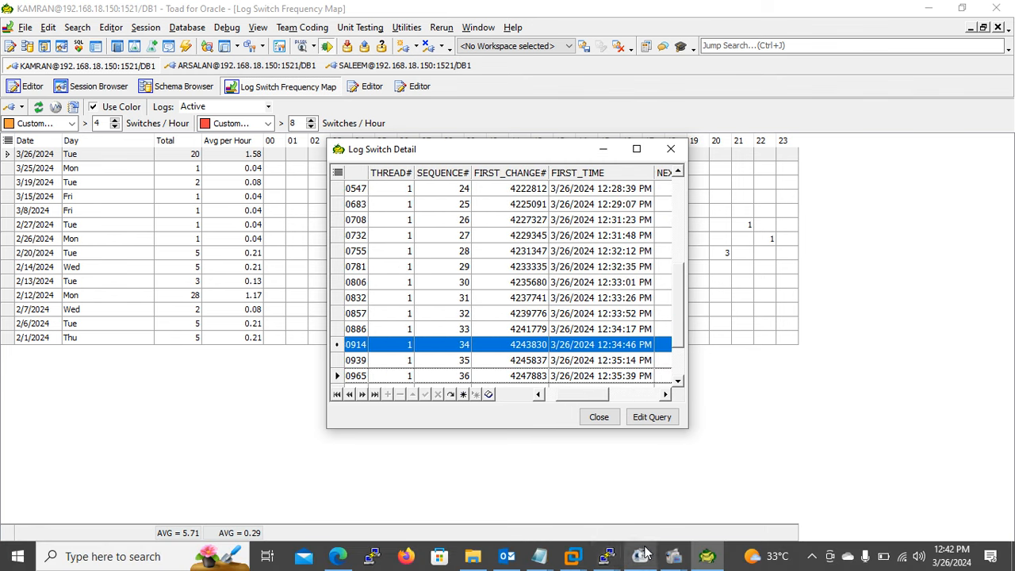
- Switch to the archive directory terminal, review the archive log list and highlight the timestamp of 1_37_1160830336.dbf for comparison
click(644, 554)
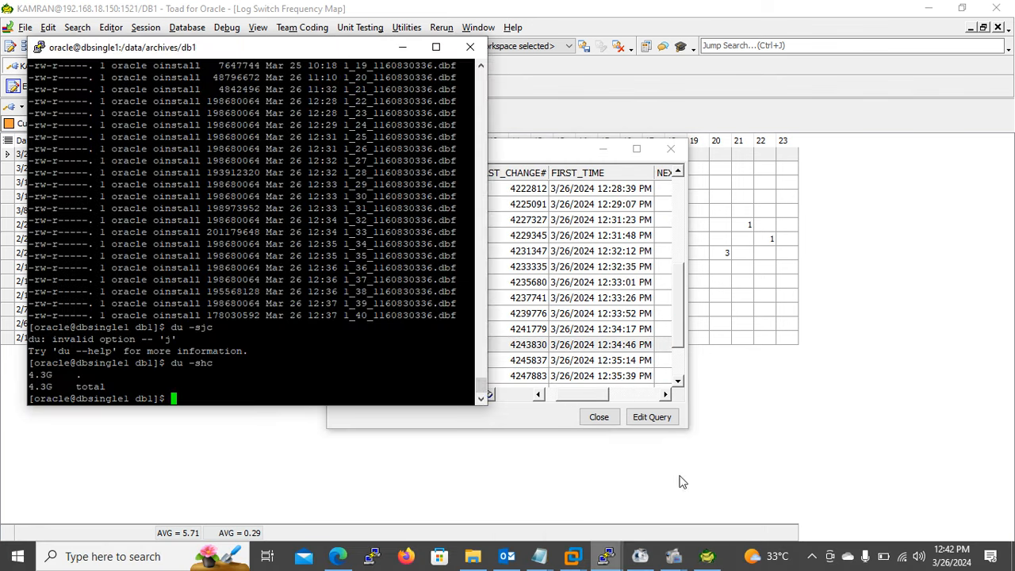
click(698, 476)
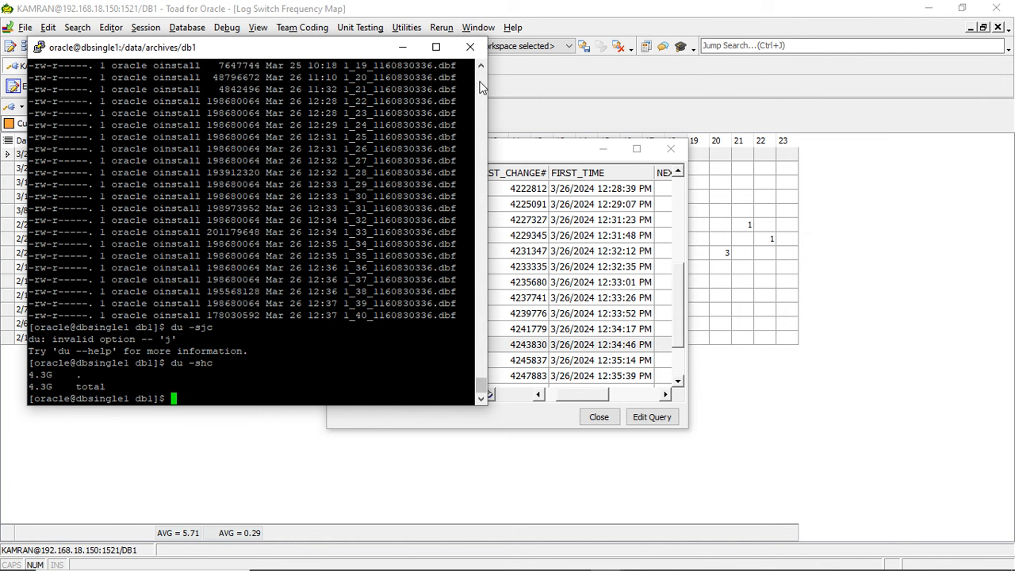
scroll(479, 87, up, 5)
scroll(479, 87, up, 9)
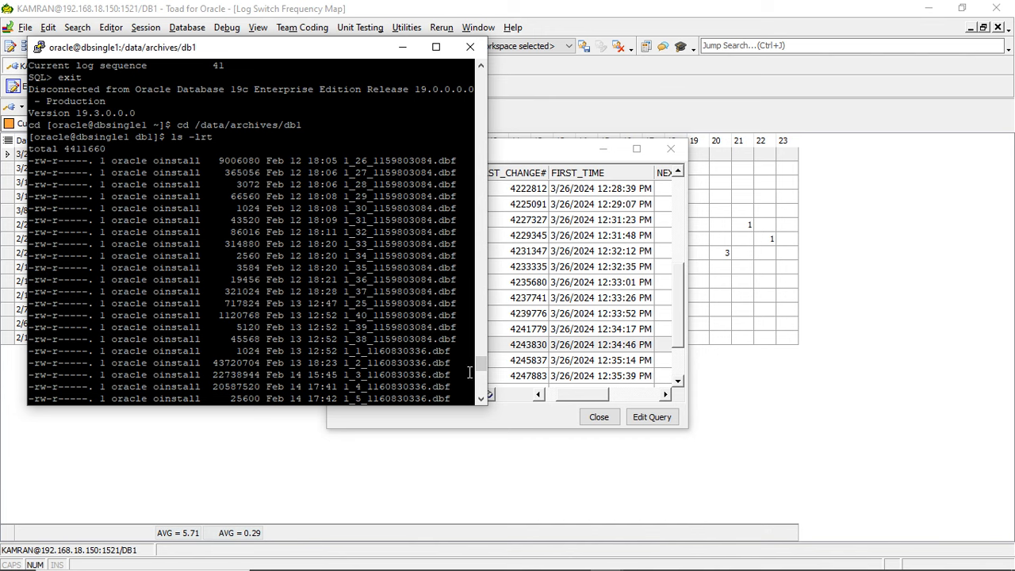
drag(480, 365, 477, 406)
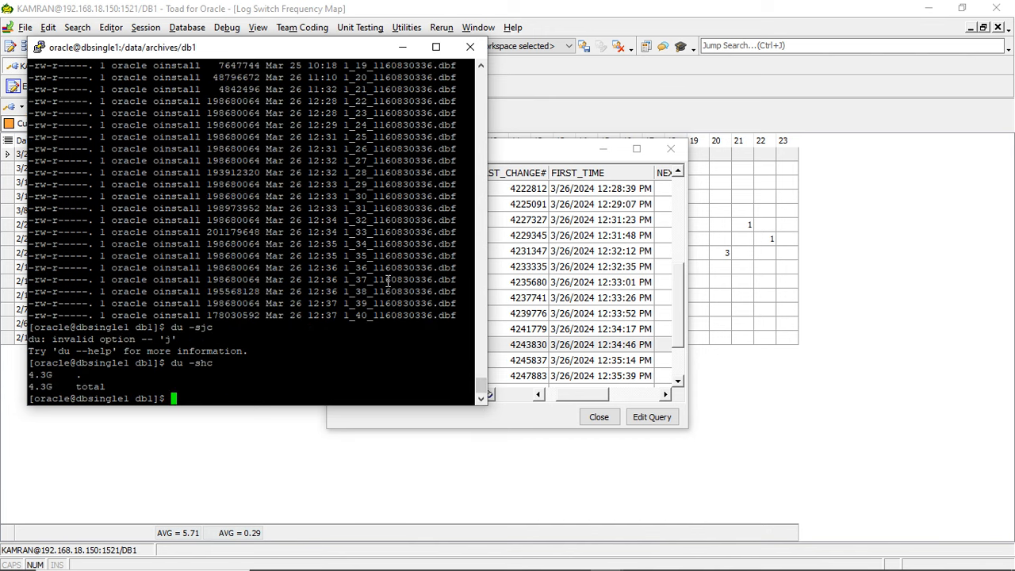
drag(261, 279, 338, 280)
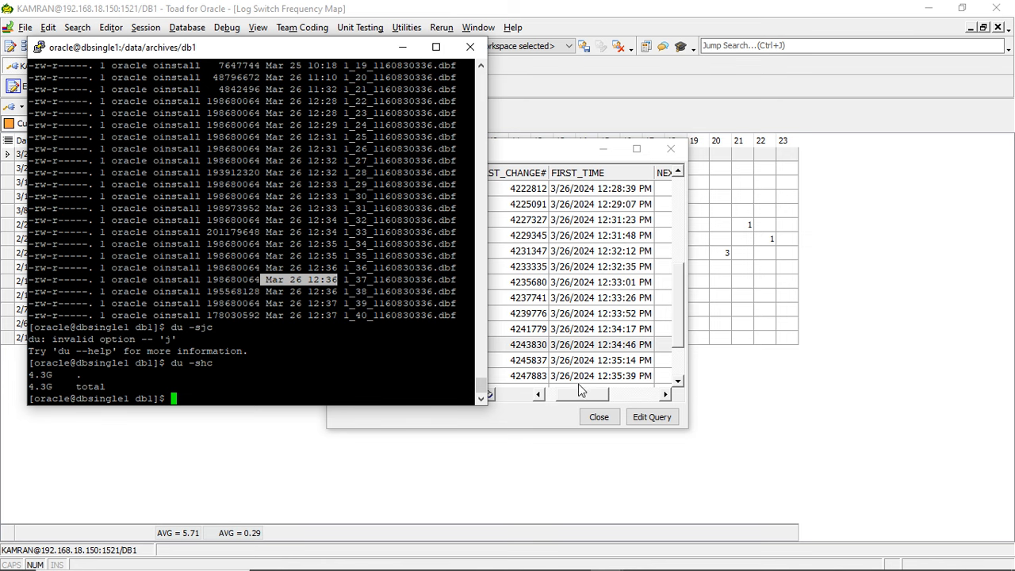
- Recheck the sequence and FIRST_TIME columns in Log Switch Detail, and close the detail window and the frequency map
drag(579, 393, 555, 393)
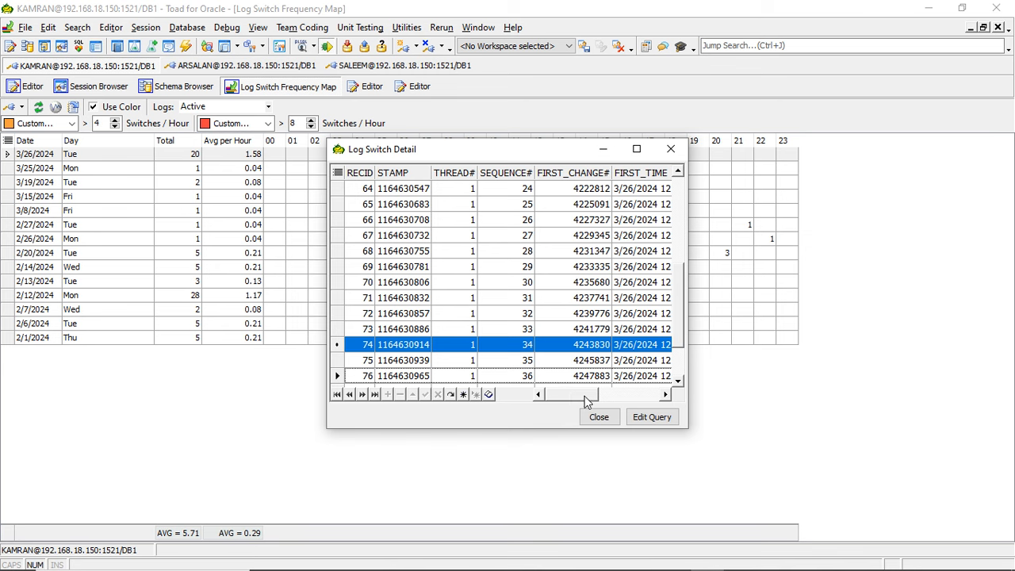
drag(580, 396, 606, 393)
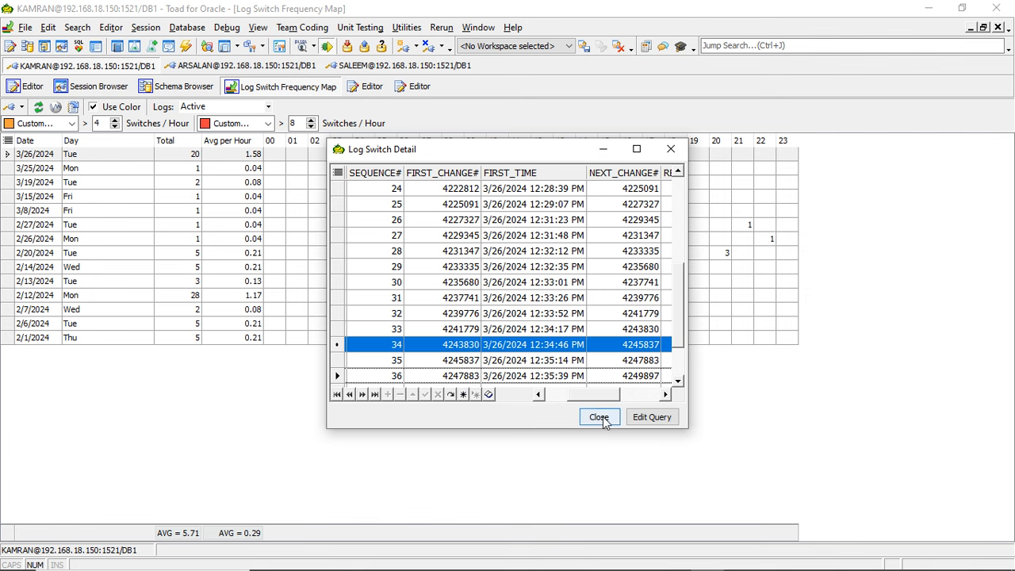
click(601, 418)
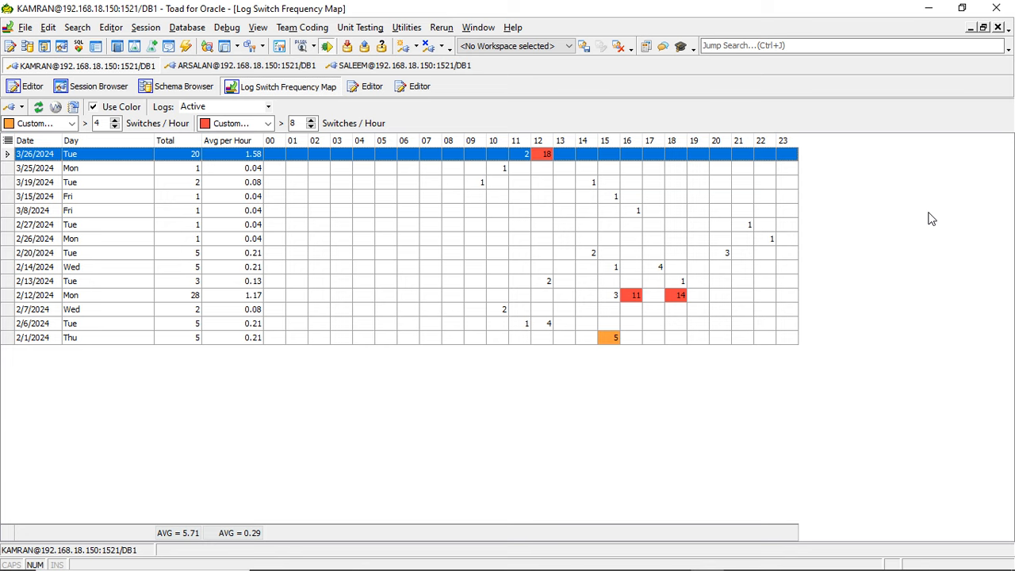
click(997, 27)
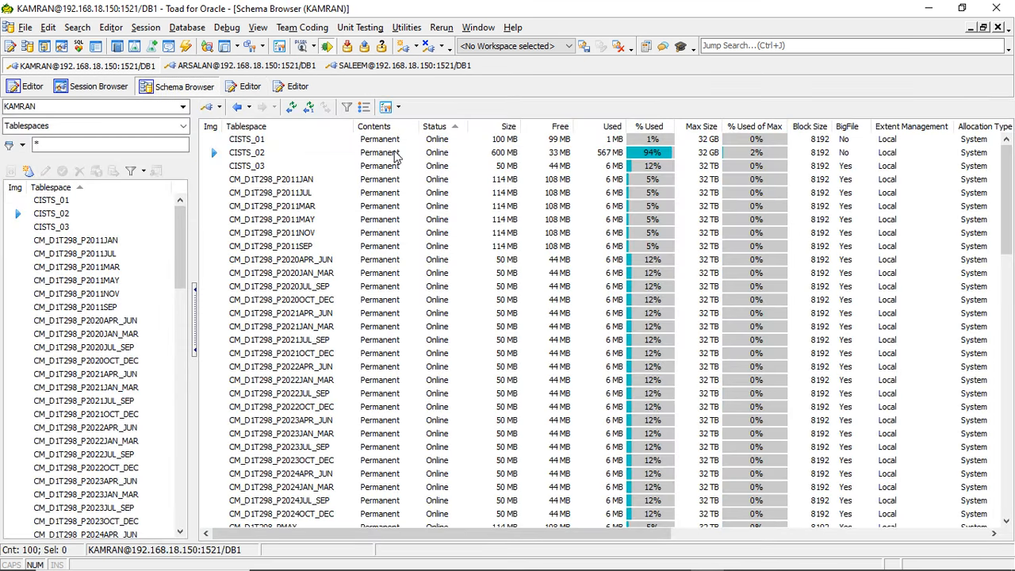
- Refresh the Session Browser and select the table name sample_table in the current statement of the dbsingle1 session
click(101, 88)
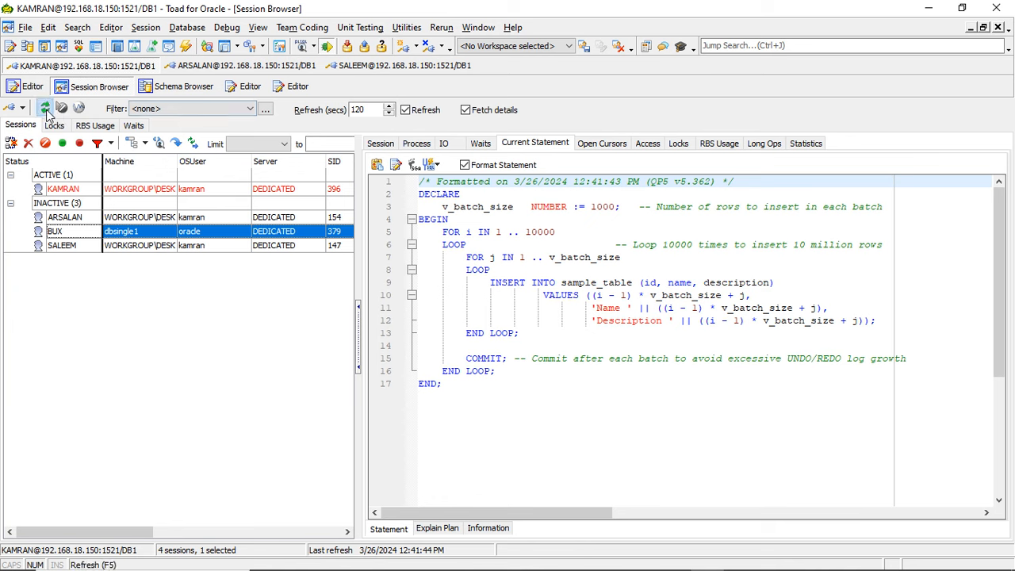
click(46, 110)
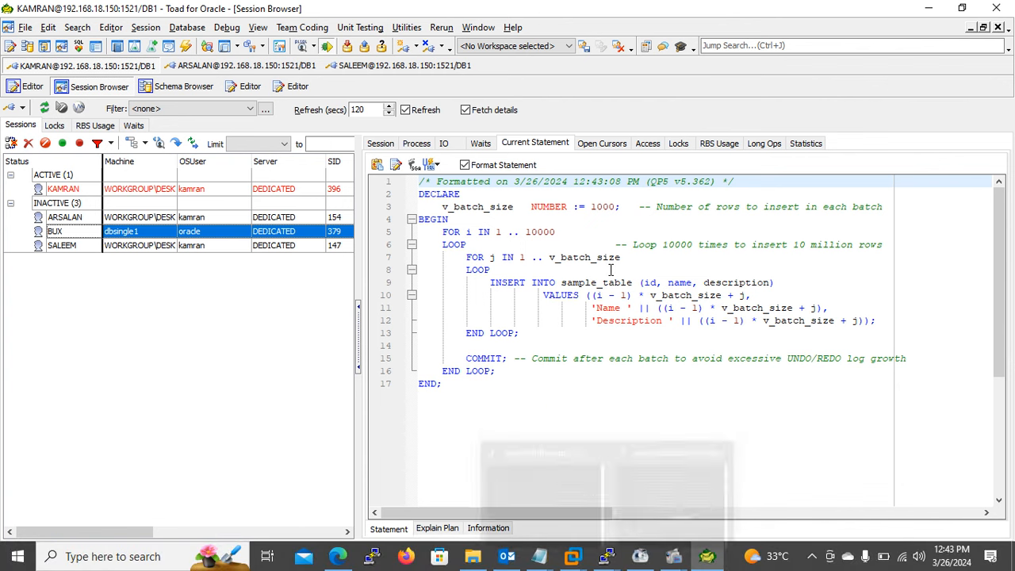
click(562, 282)
drag(562, 281, 620, 284)
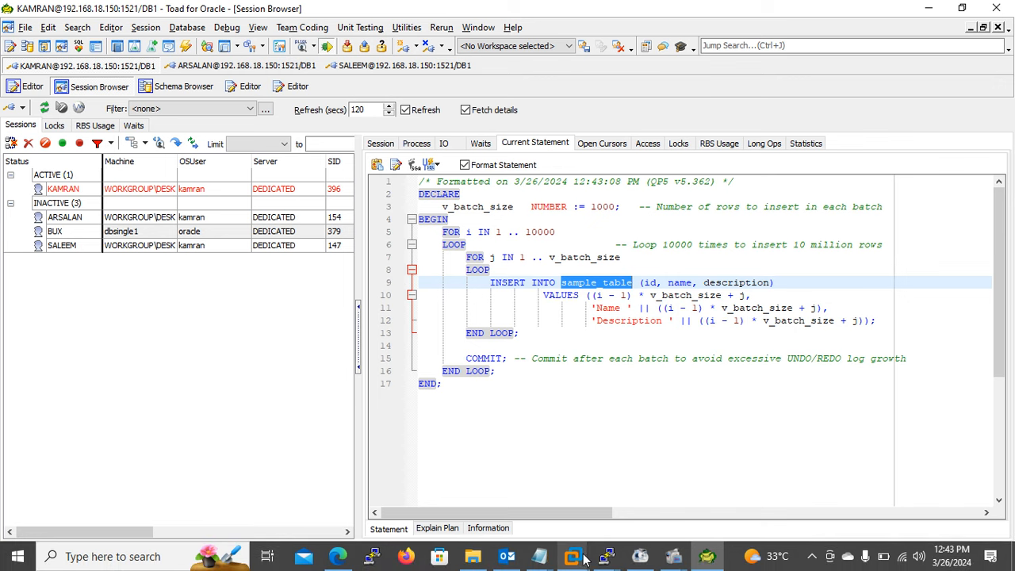
- Switch to the SQL*Plus terminal and run select * from sample_table;
mouse_move(605, 555)
click(711, 514)
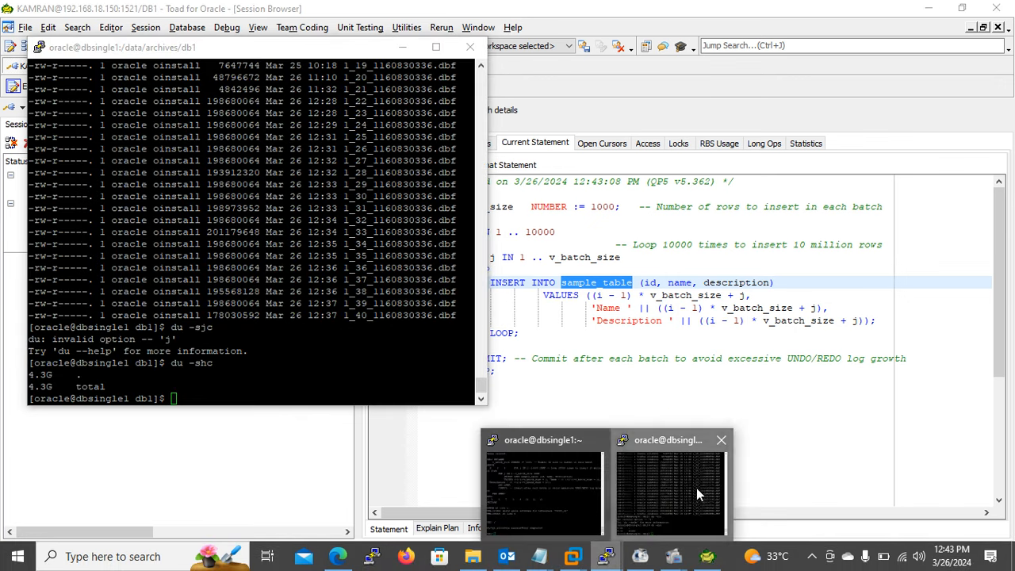
mouse_move(608, 555)
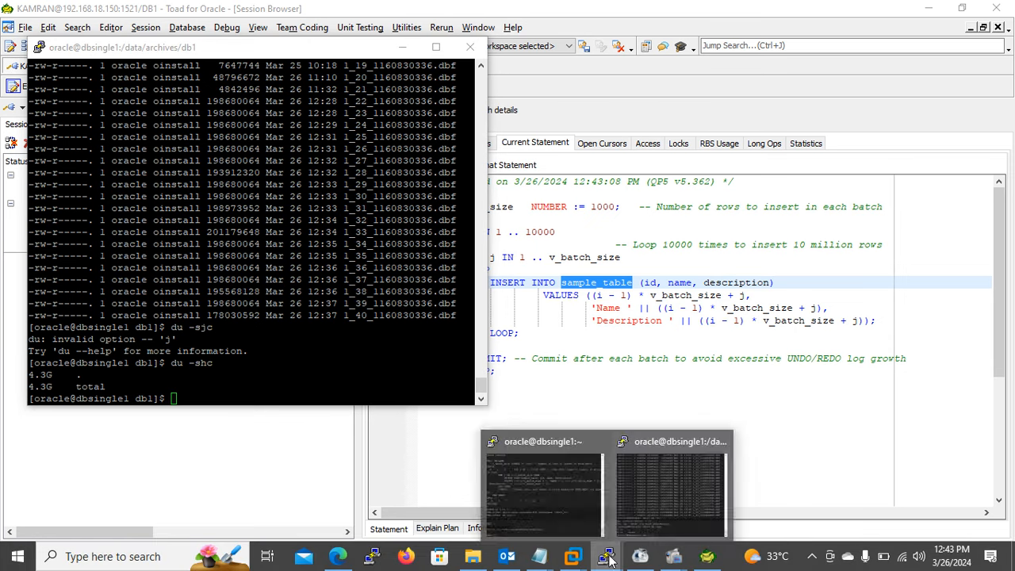
click(682, 476)
text(select)
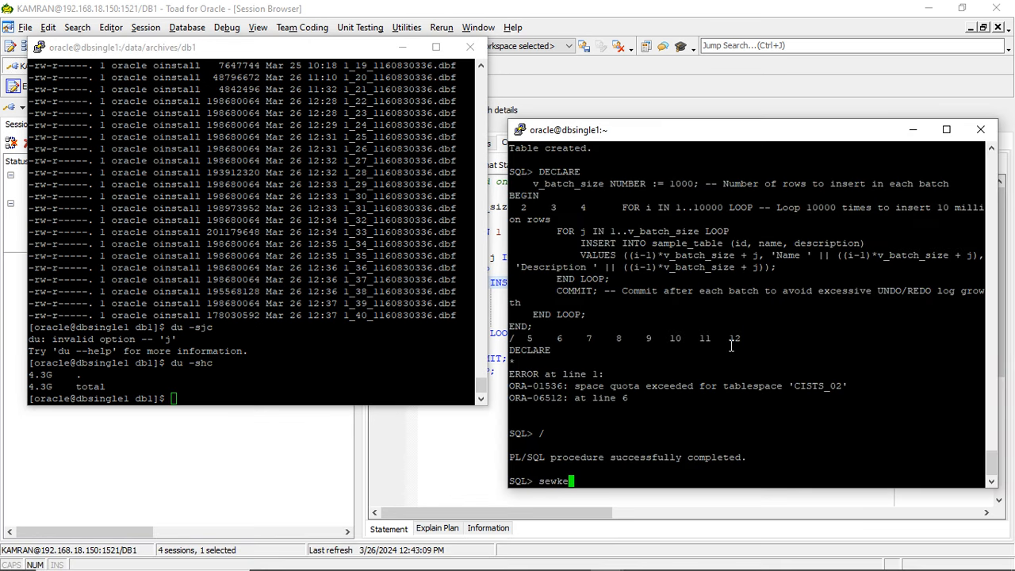
key(BackSpace)
key(BackSpace)
key(BackSpace)
key(BackSpace)
key(BackSpace)
text(elect * from sample_table;)
key(Return)
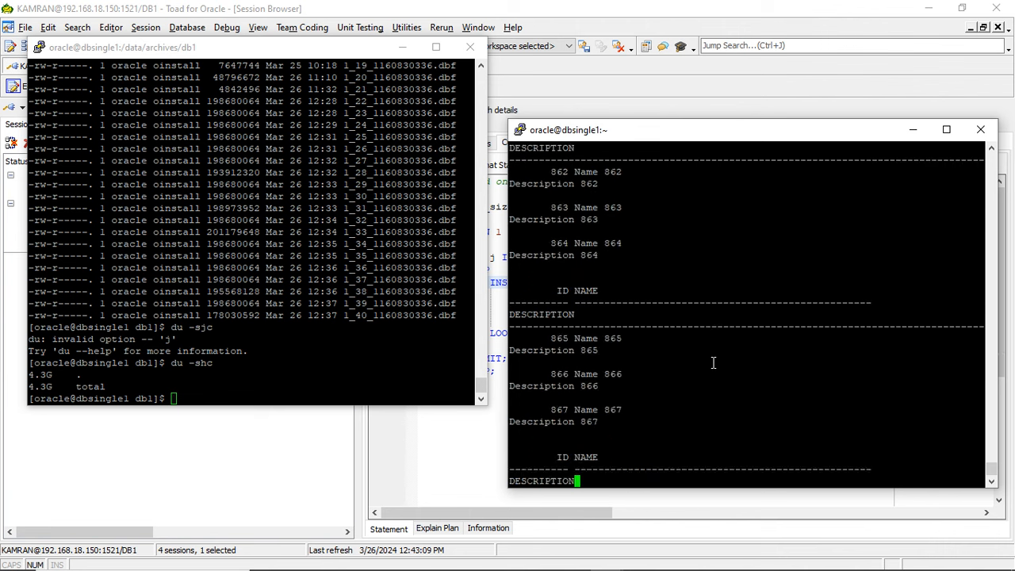
- Switch back to Toad and refresh the Session Browser repeatedly to monitor the dbsingle1 session's current statement
click(671, 98)
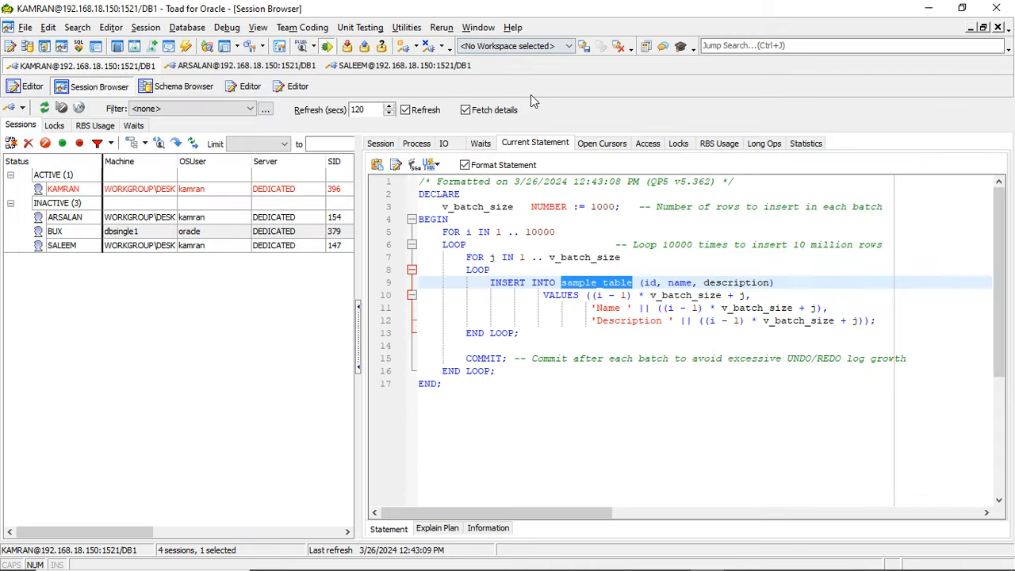
click(531, 95)
click(46, 108)
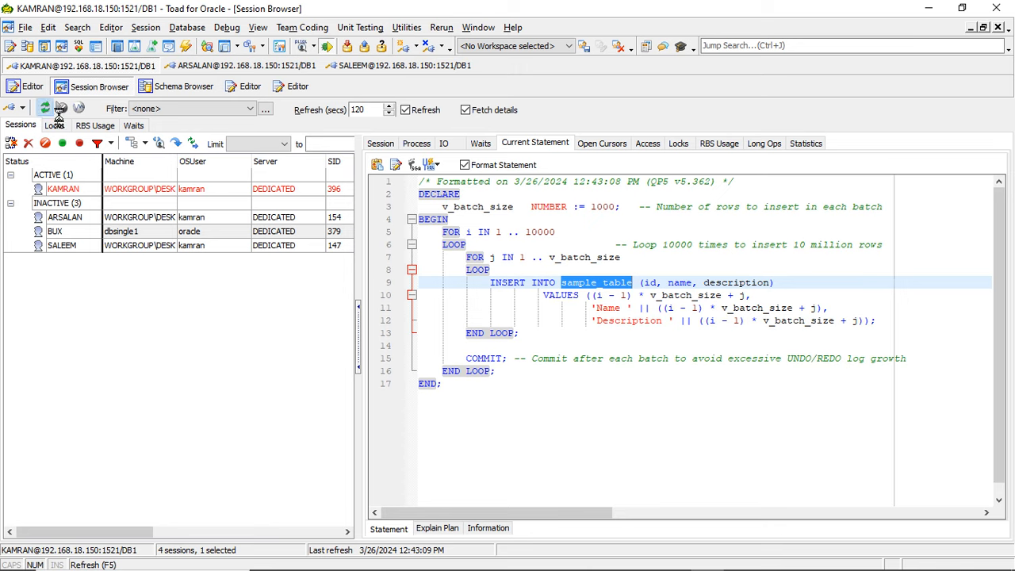
click(46, 107)
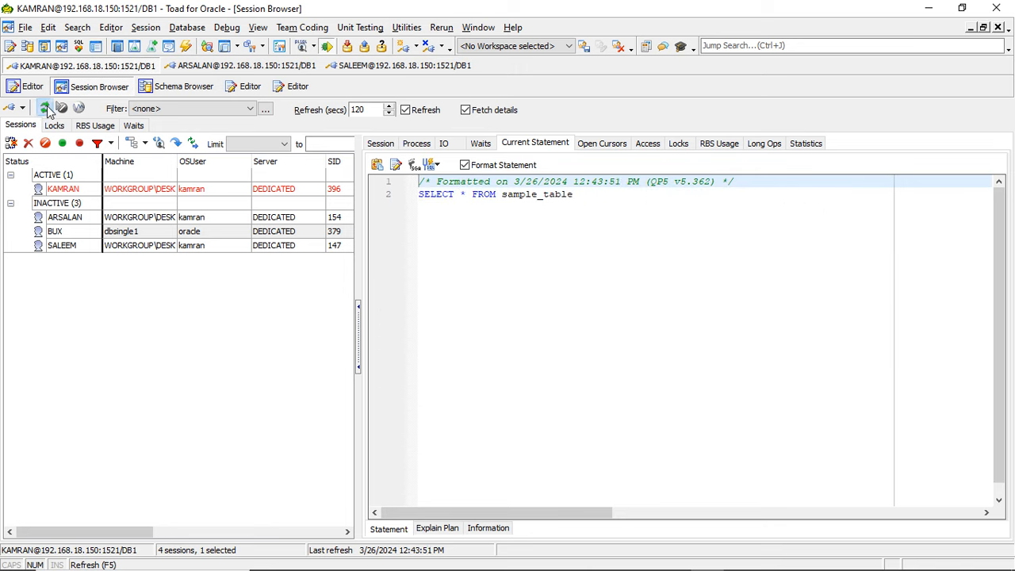
click(45, 108)
click(46, 108)
click(45, 108)
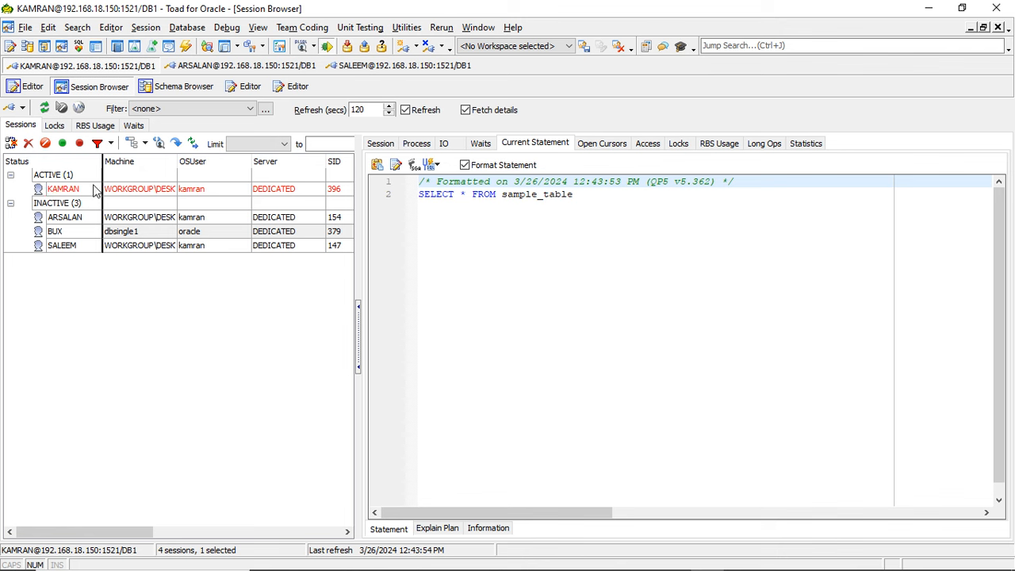
- Check the current statement of the session with SID 154, select the ACTIVE group and refresh the session list
click(68, 216)
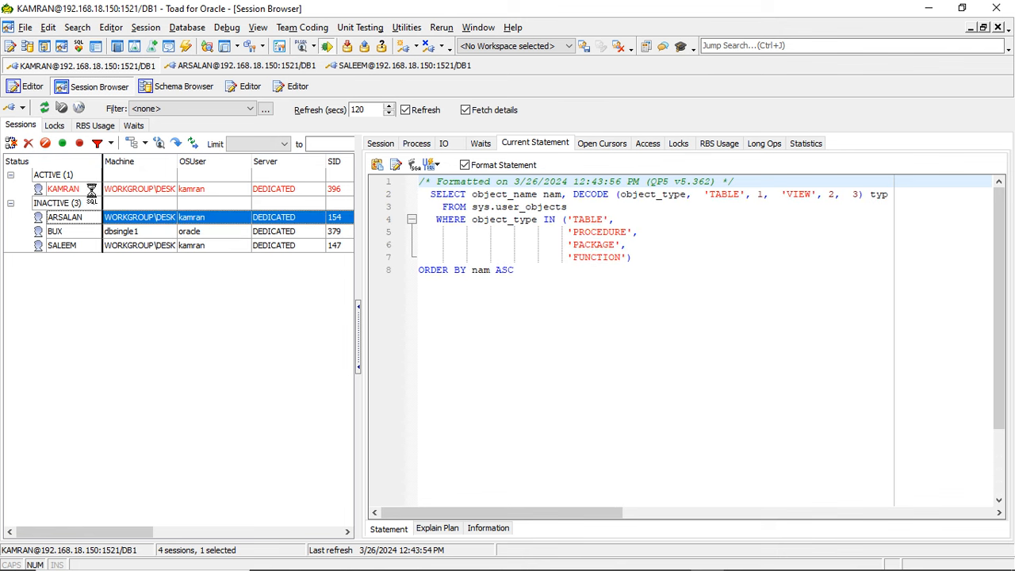
click(79, 175)
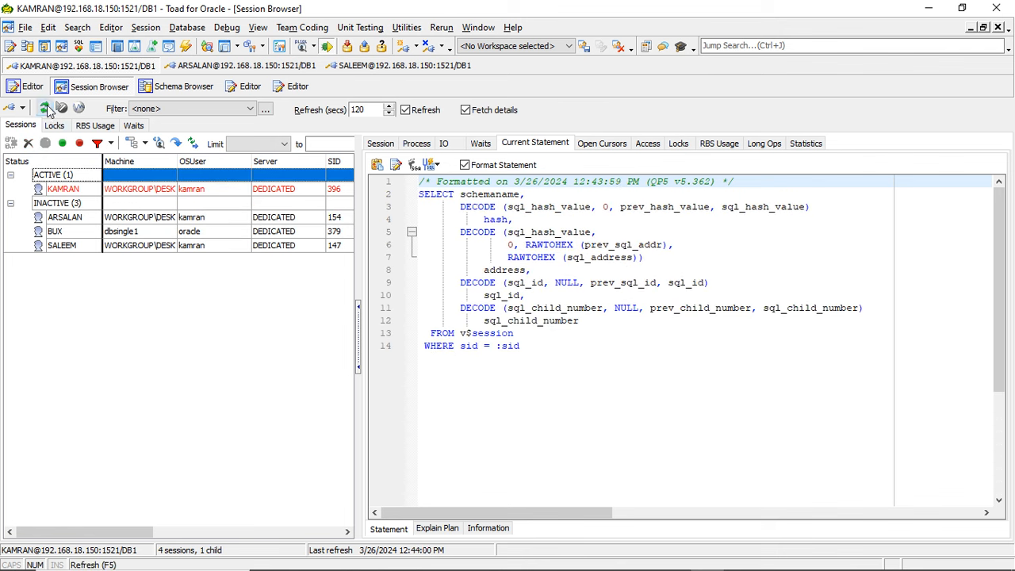
click(46, 108)
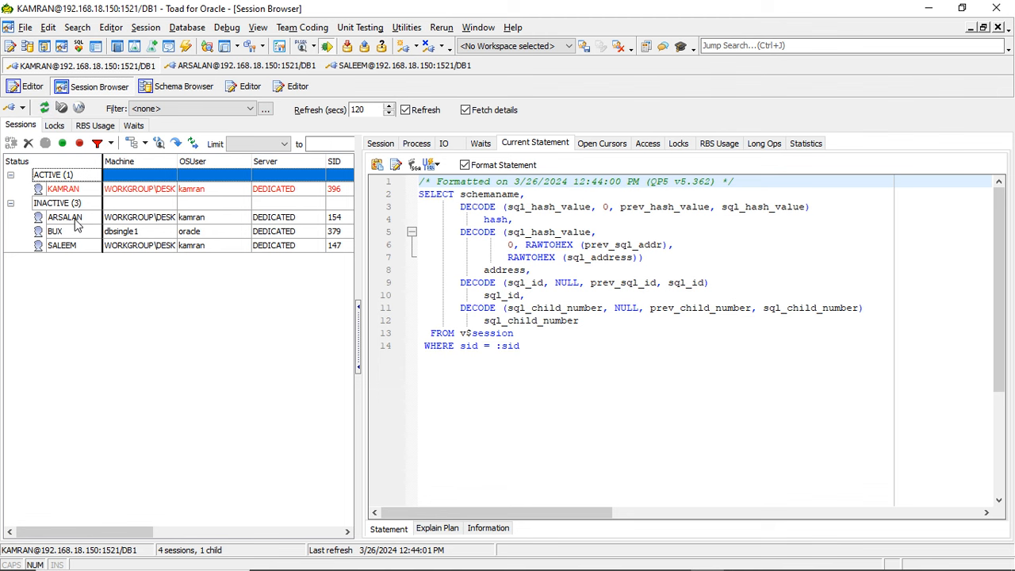
- Switch to the SQL*Plus terminal, cancel the running query and run select count(*) from sample_table;
key(alt+Tab)
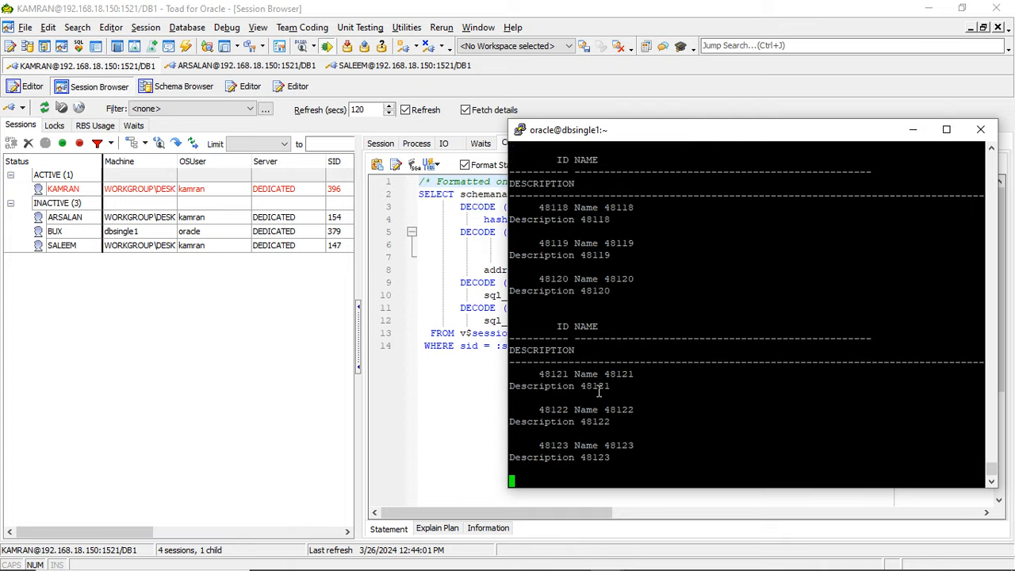
key(ctrl+c)
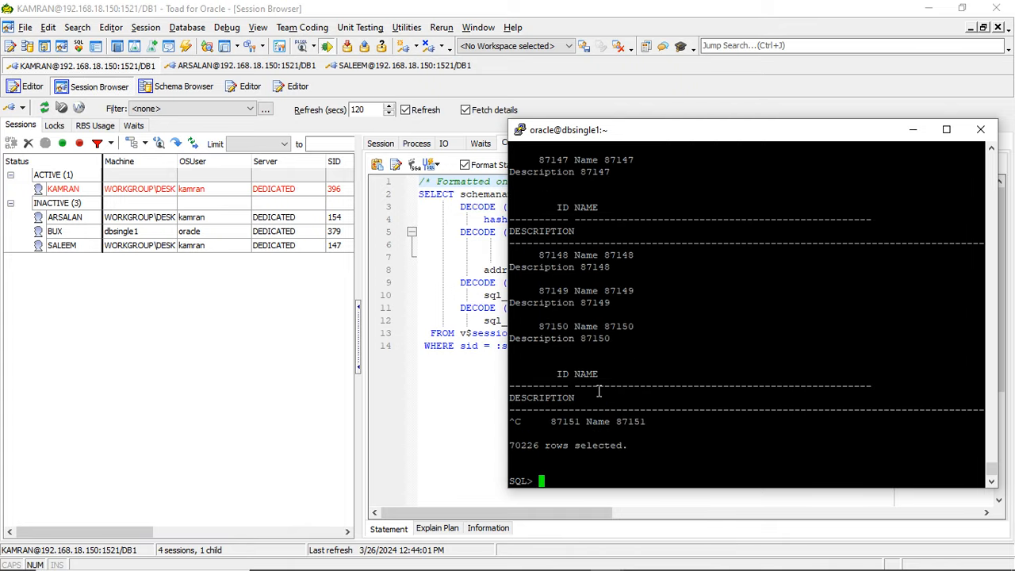
text(select count(*)
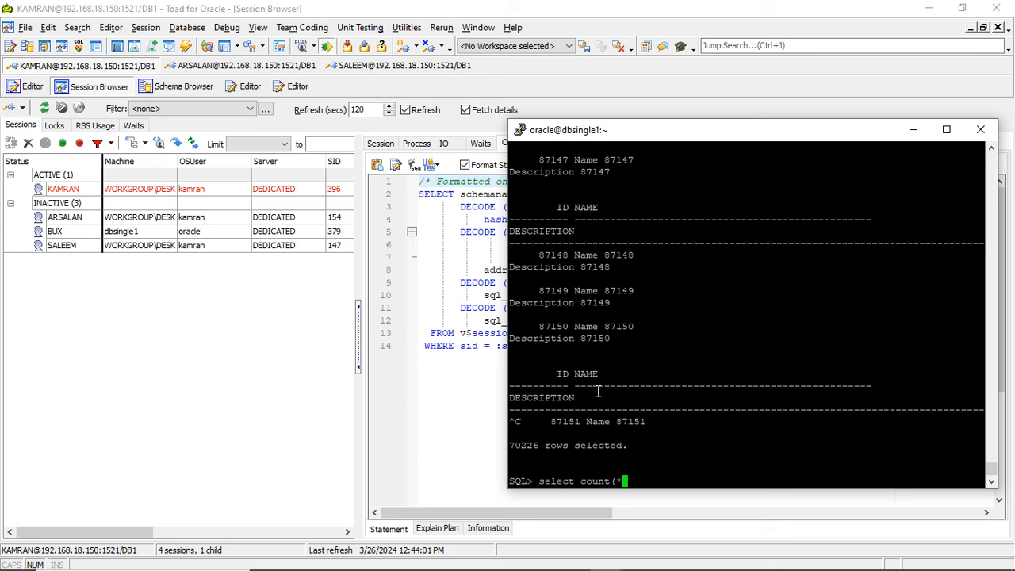
text() from sample_table;)
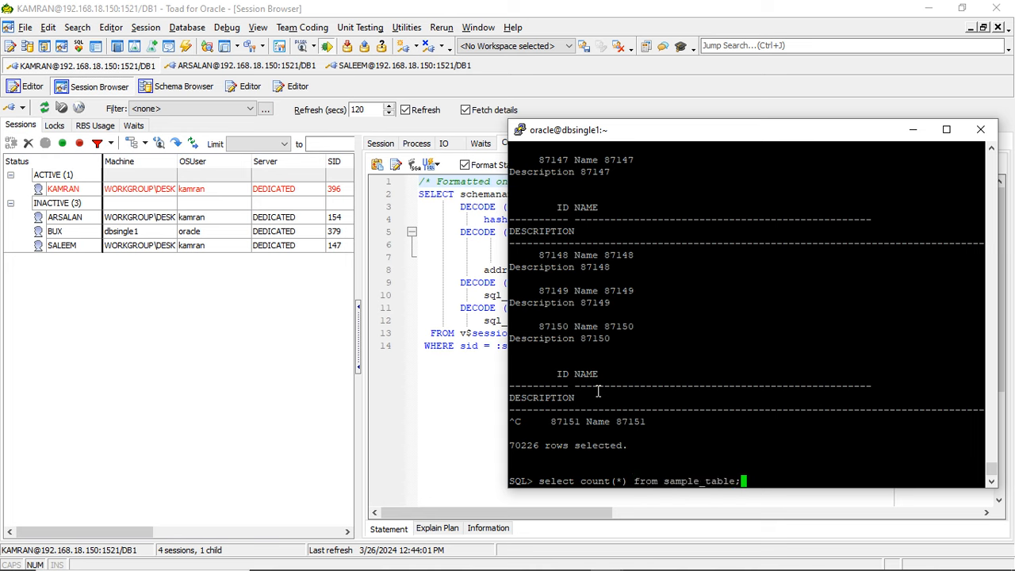
key(Return)
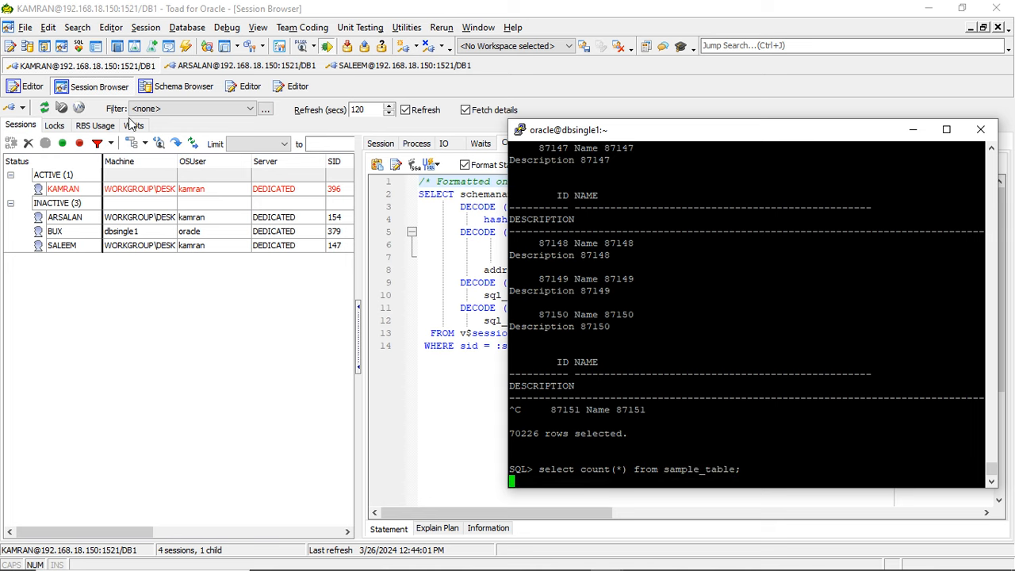
- Switch to Toad to refresh the session list, and return to the terminal to rerun the row count query
click(45, 108)
click(45, 109)
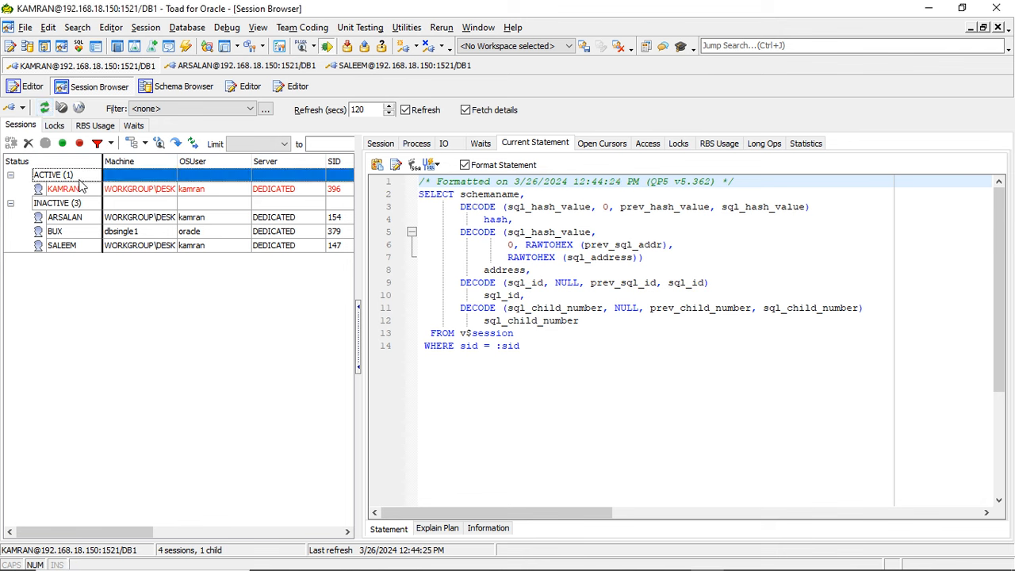
key(alt+Tab)
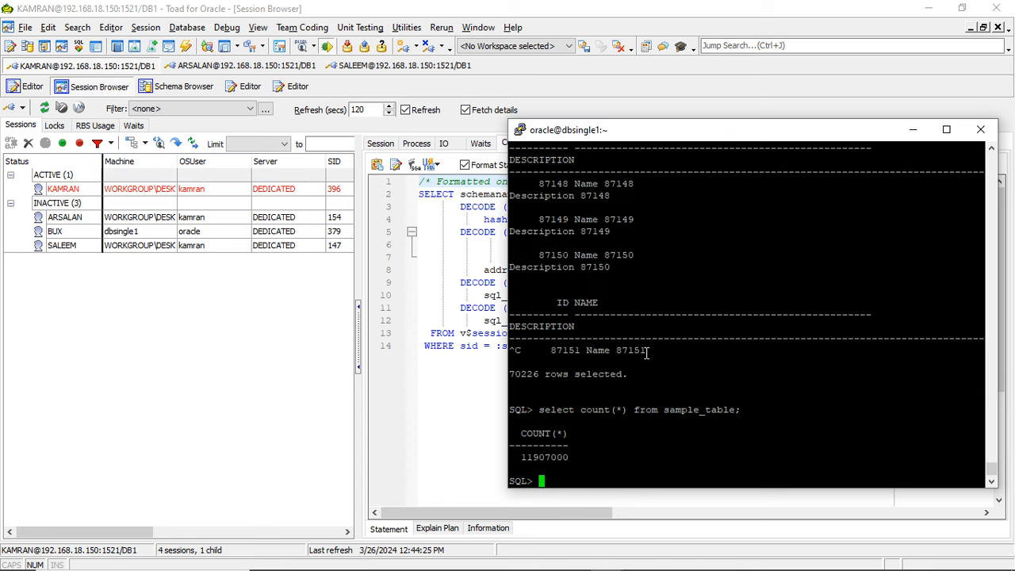
text(/)
key(Return)
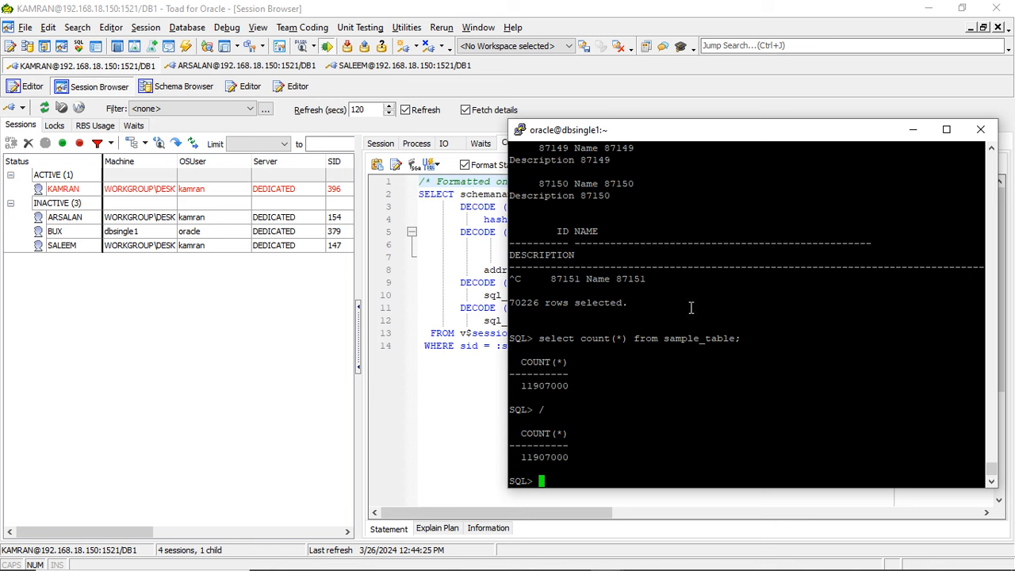
- Copy the table name sample_table from the terminal, switch to Toad and close the Session Browser and Schema Browser
double_click(694, 341)
click(1000, 28)
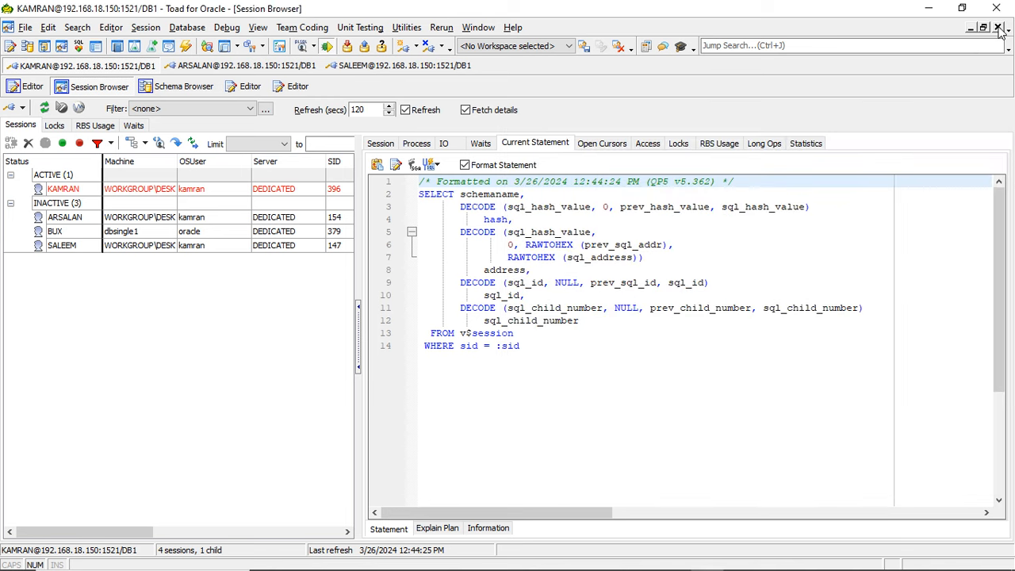
click(999, 27)
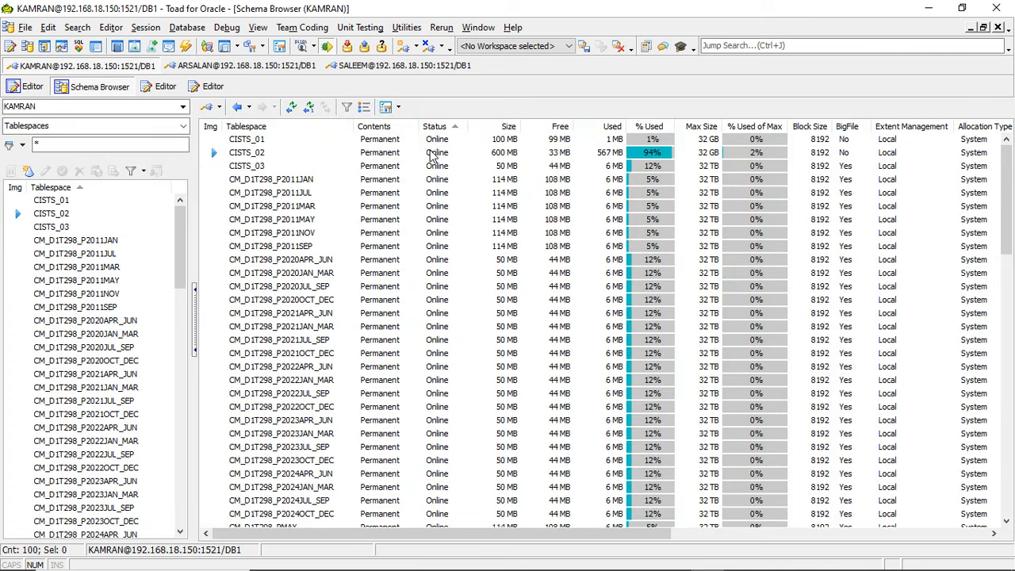
click(1000, 29)
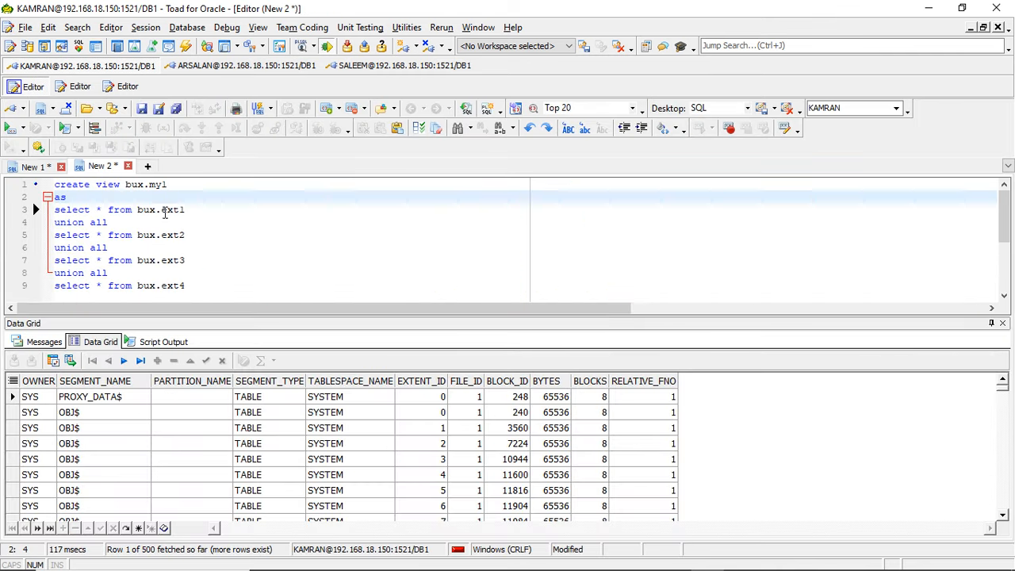
- Paste sample_table into a new SQL editor page, open the table's description and close it
click(147, 166)
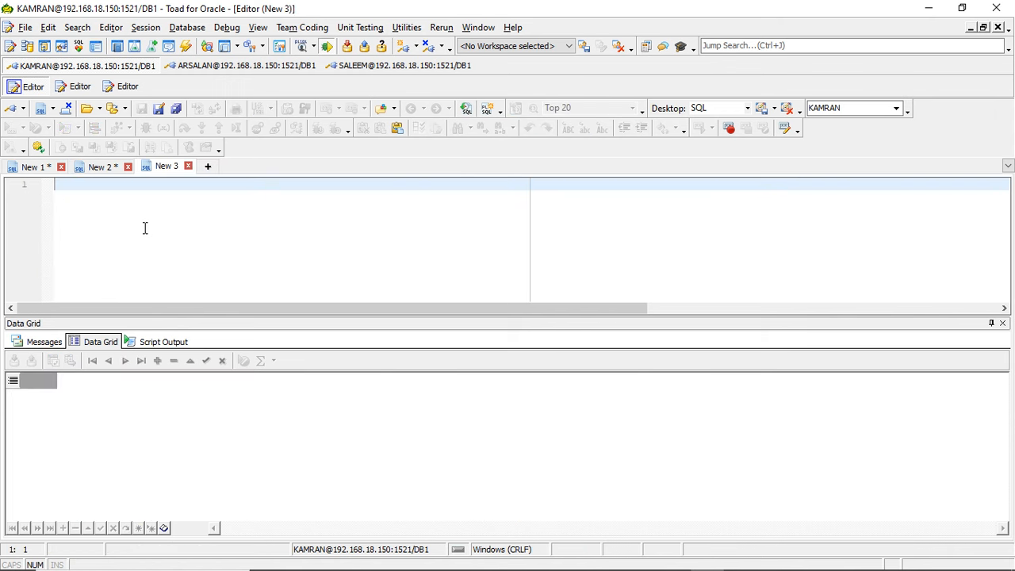
key(ctrl+v)
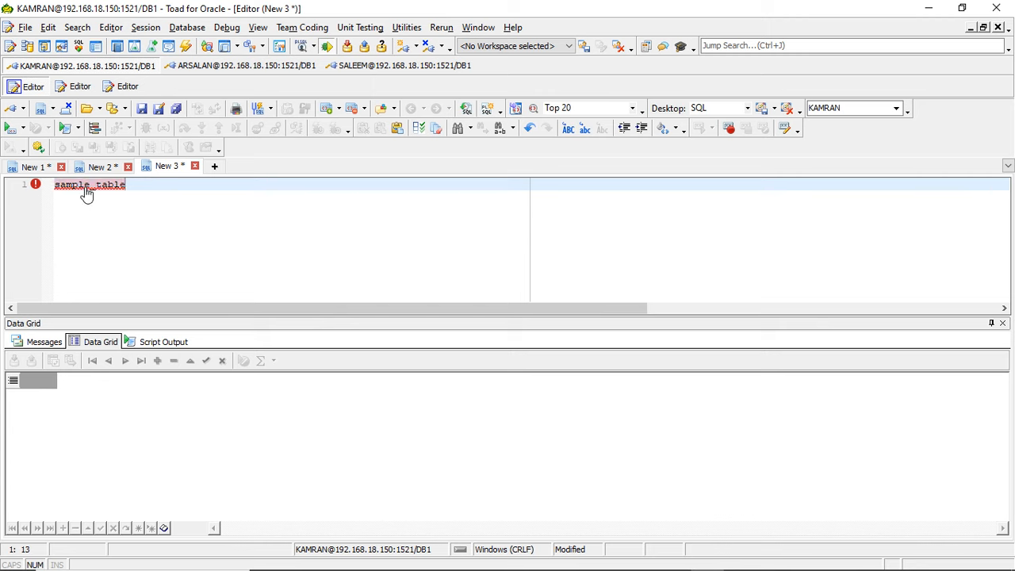
ctrl+click(85, 186)
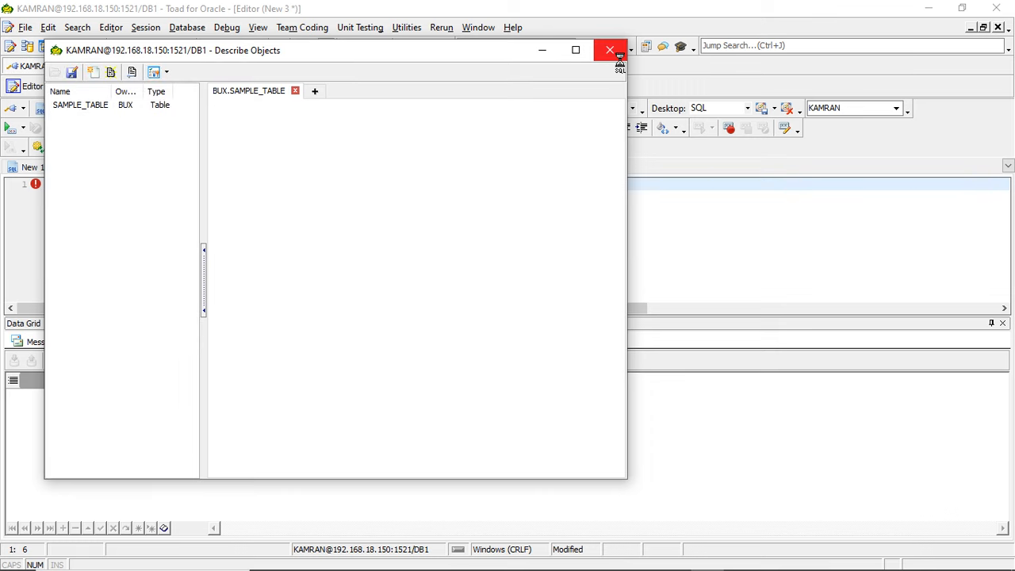
click(608, 50)
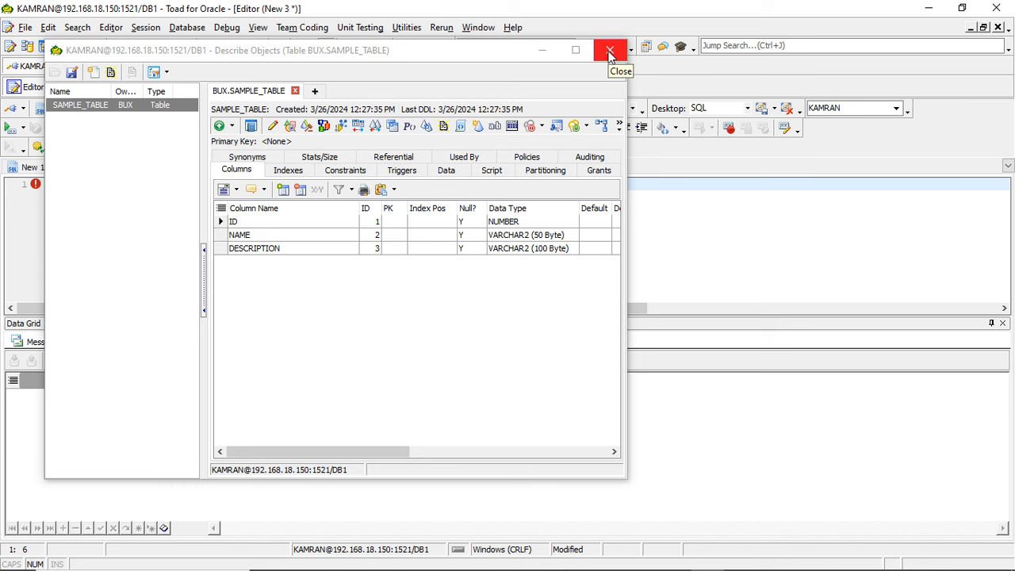
click(610, 51)
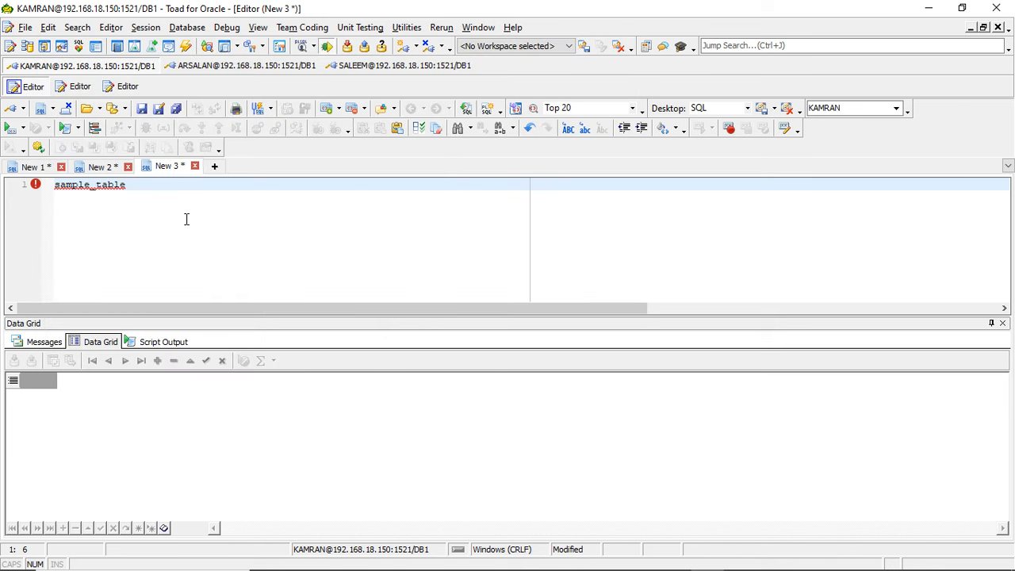
- Reopen the description of sample_table maximized, review its indexes, columns and constraints, and close it
double_click(89, 192)
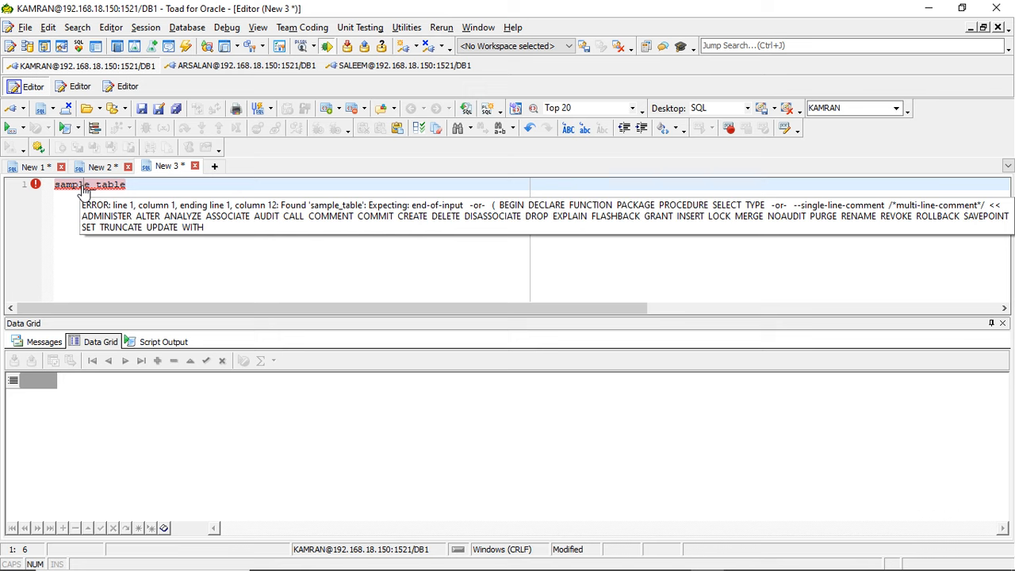
ctrl+click(81, 187)
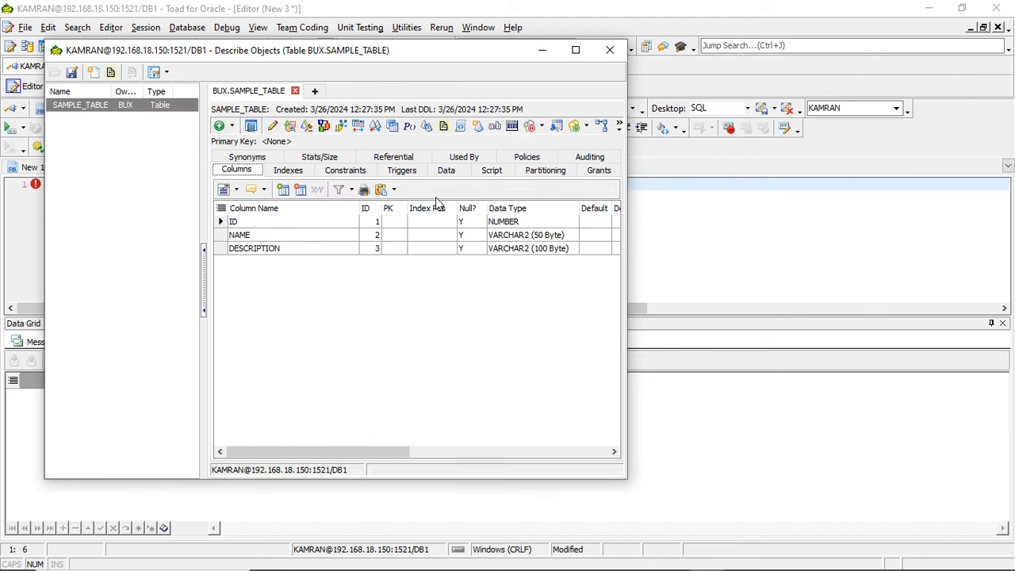
click(575, 50)
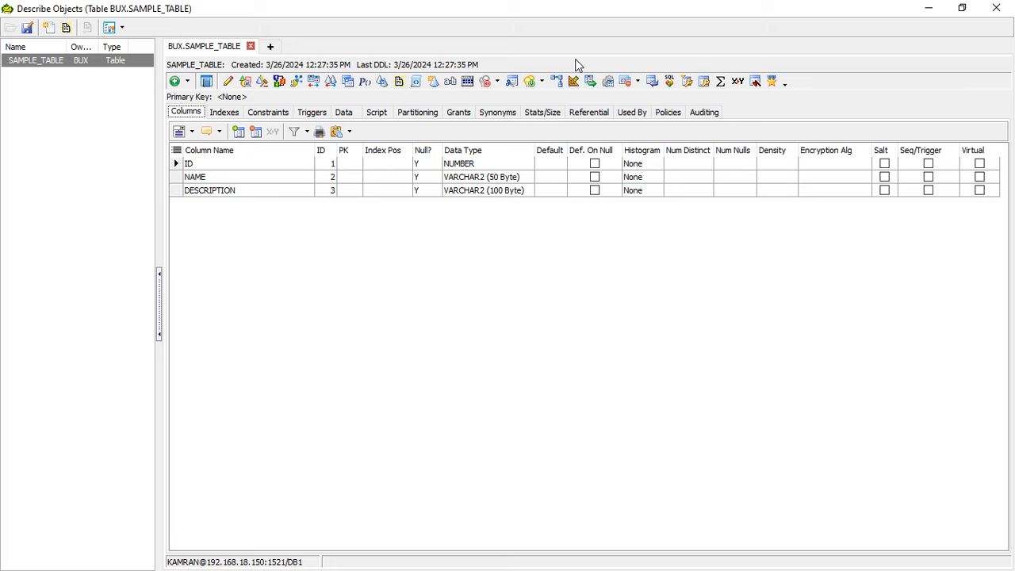
click(224, 112)
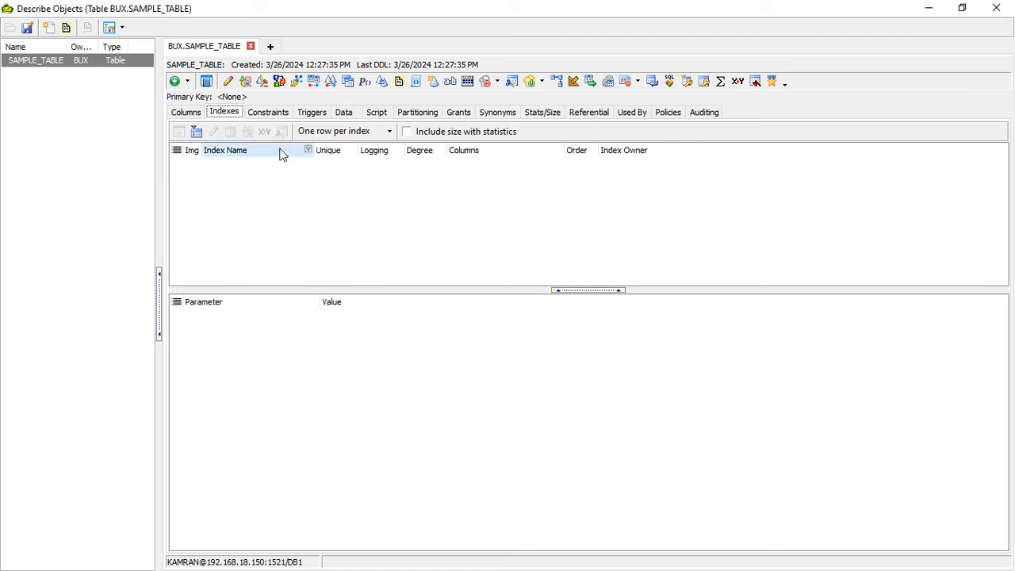
click(199, 113)
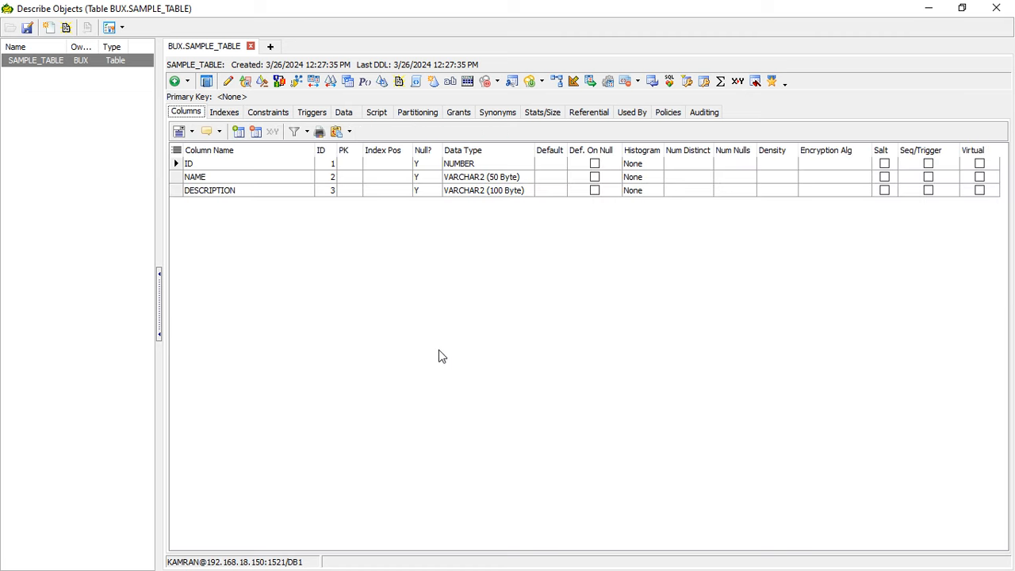
click(270, 113)
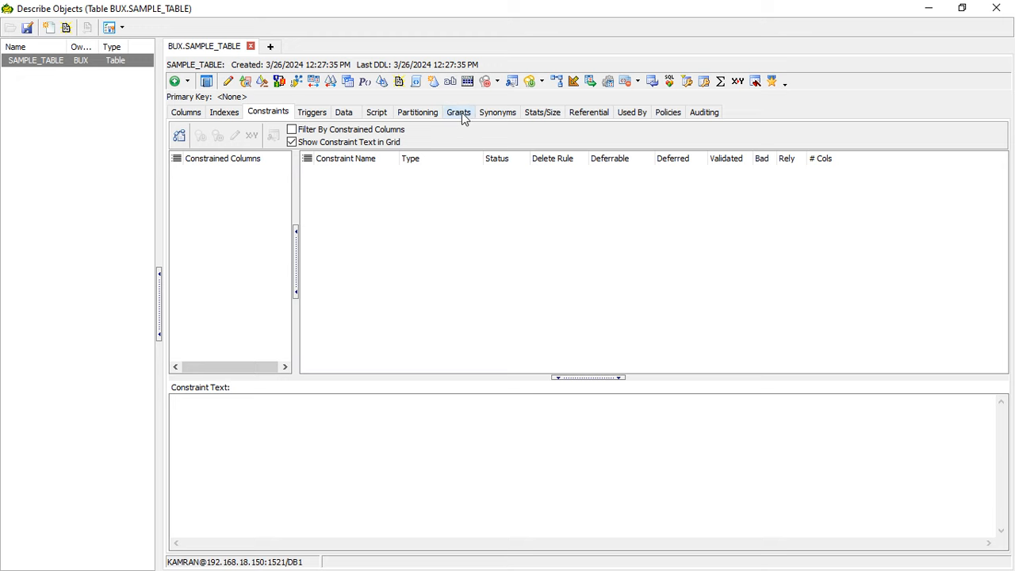
click(1004, 8)
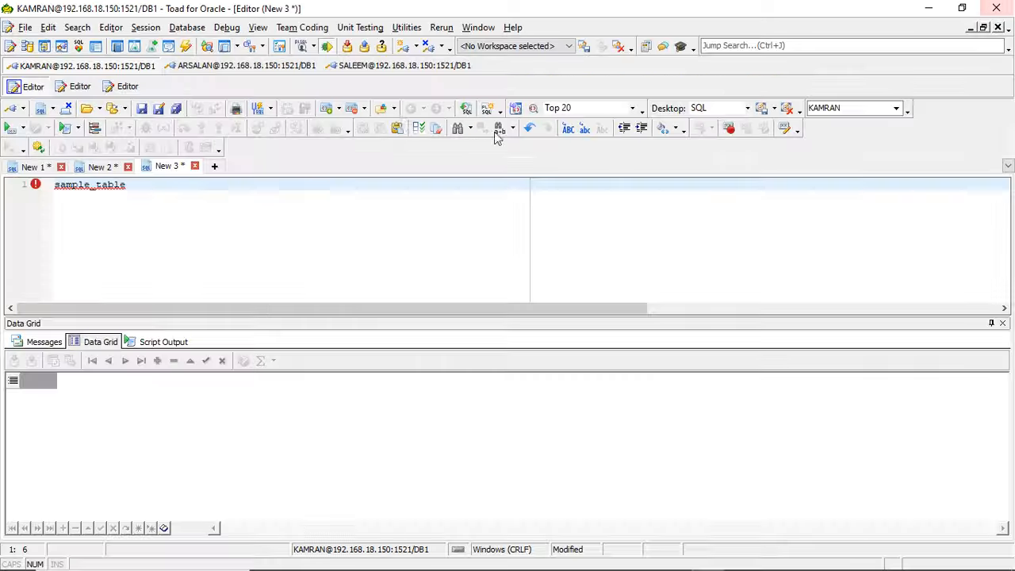
- Replace the editor text with xyz and open the description of that table
key(ctrl+a)
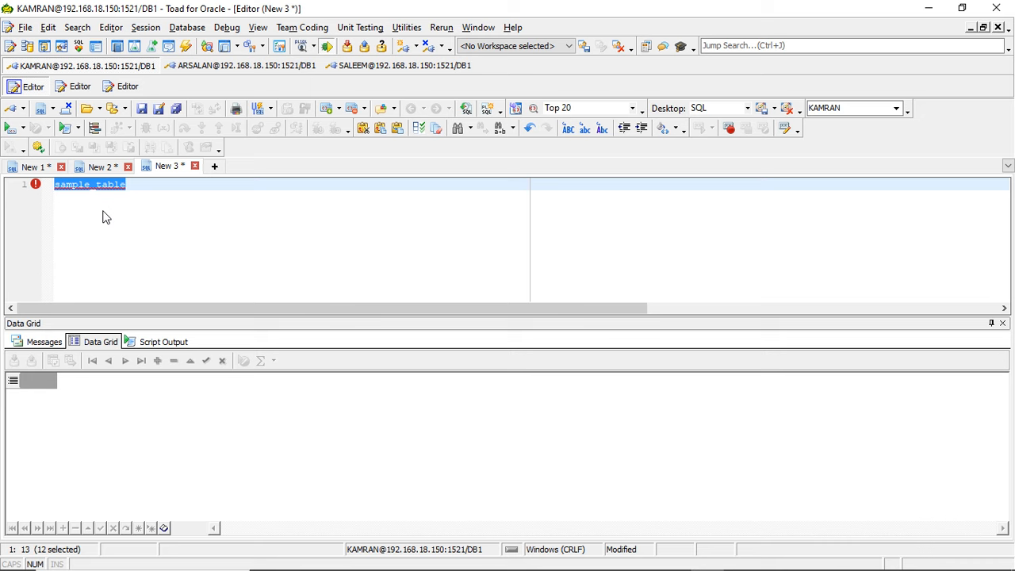
text(xyz)
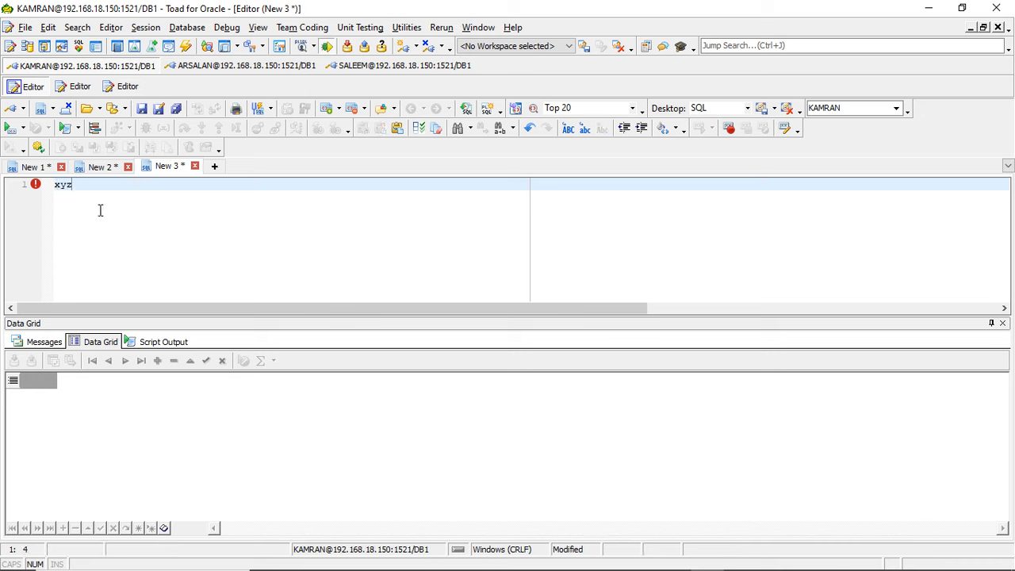
click(61, 185)
key(F4)
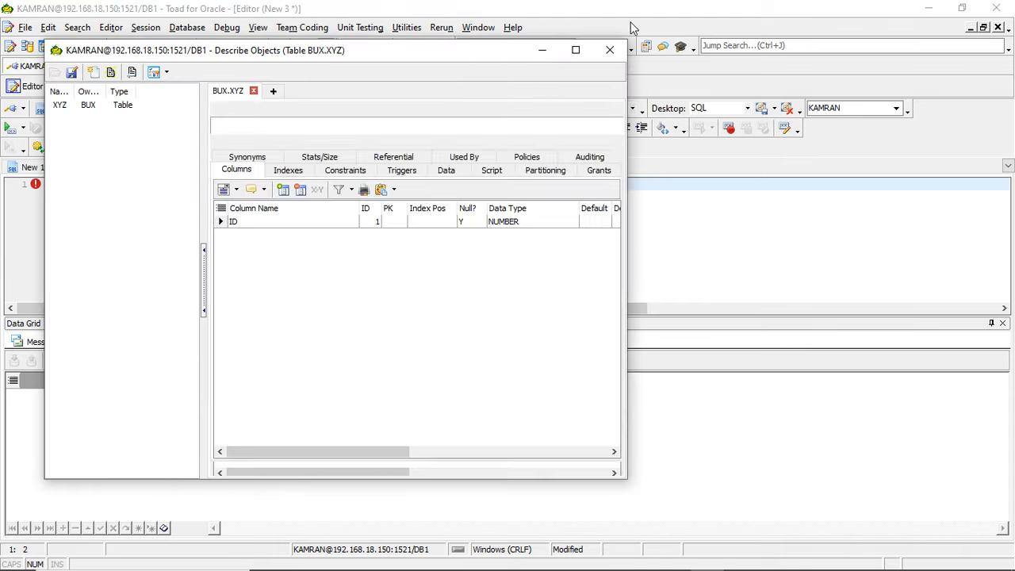
- Maximize the xyz description, review the table's indexes, columns and grants, and close it
click(576, 49)
click(224, 112)
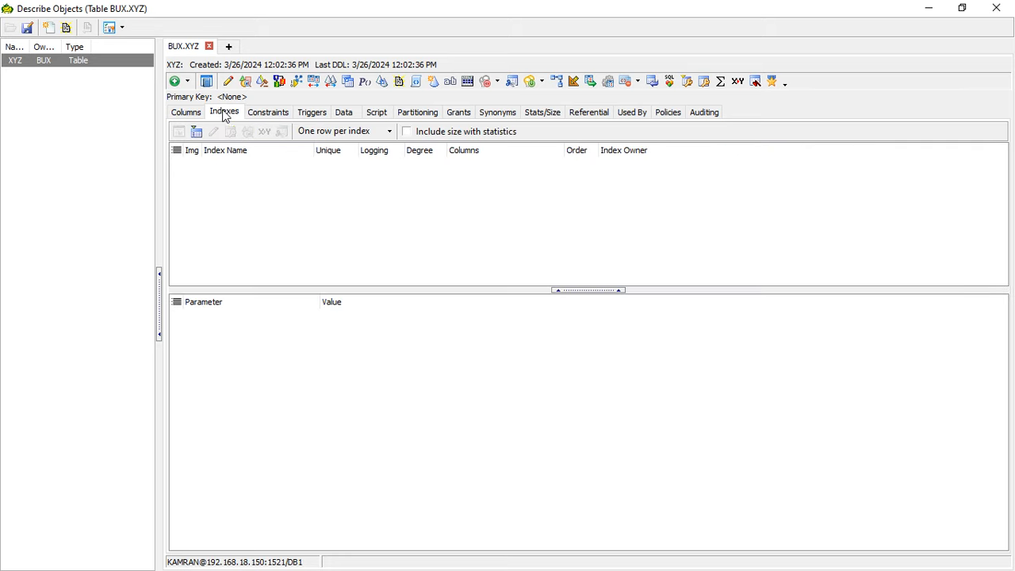
click(199, 115)
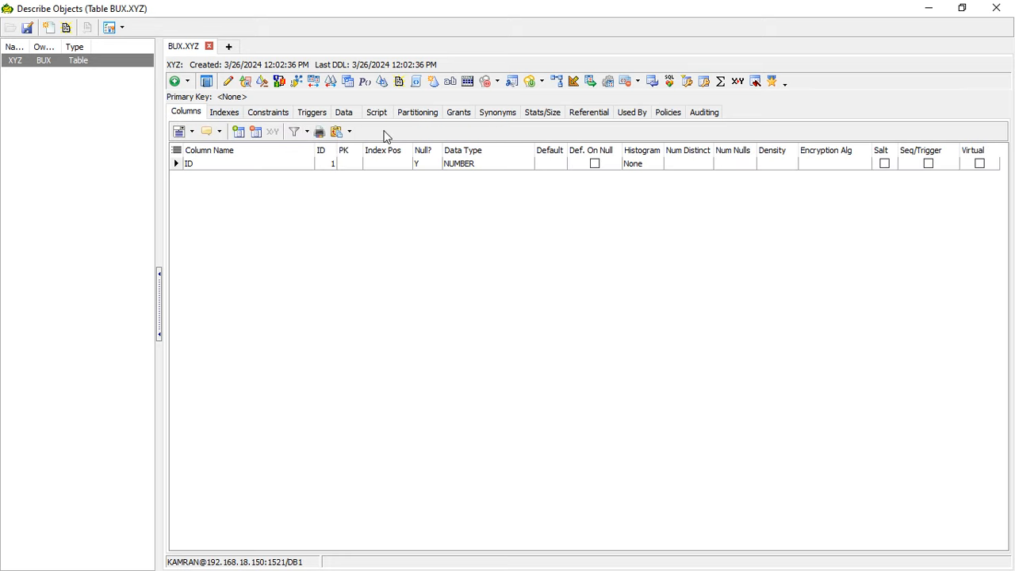
click(460, 112)
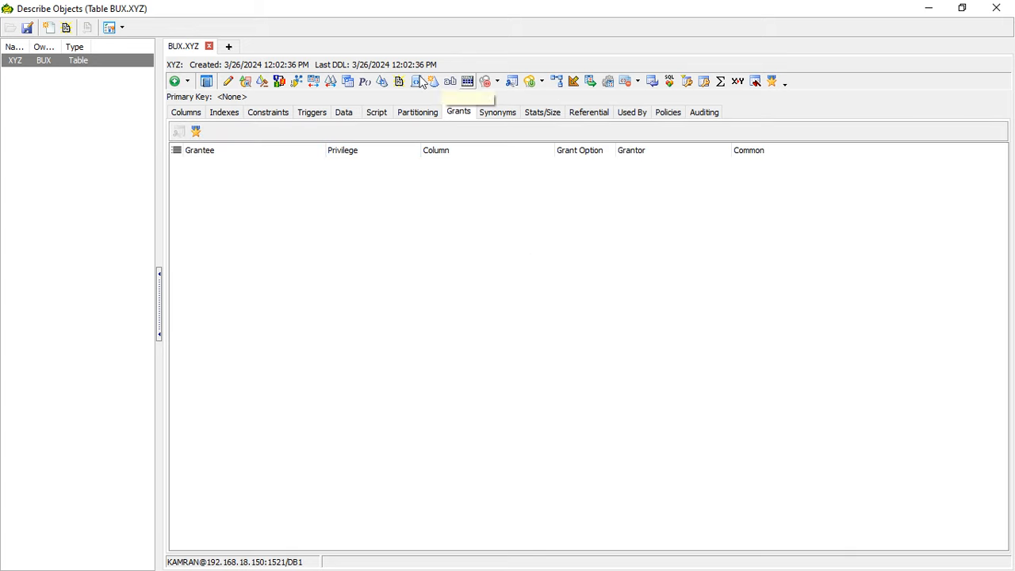
click(996, 8)
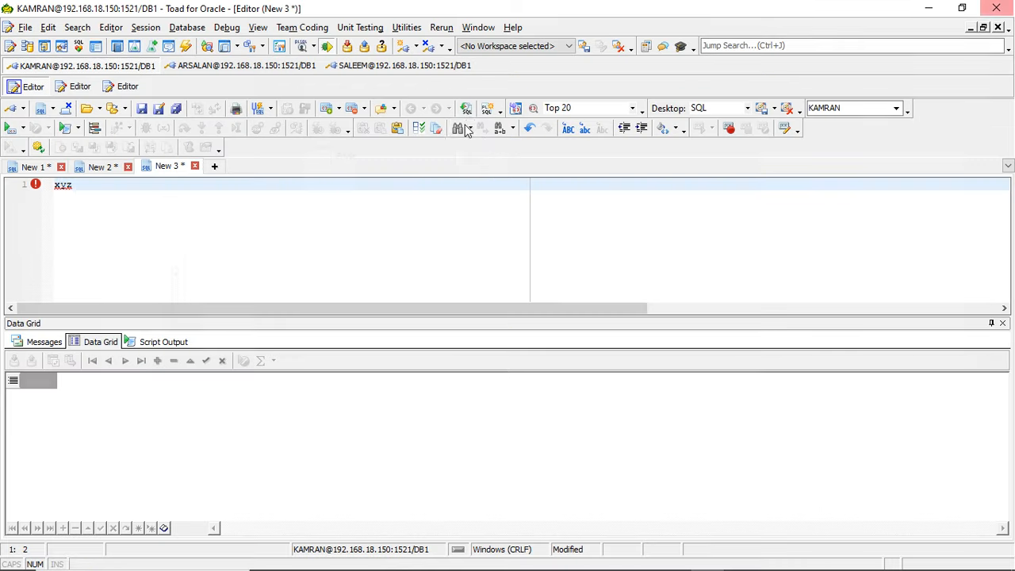
- Describe the xyz table again from the editor, review its indexes and grants in the maximized window, and close it
double_click(69, 185)
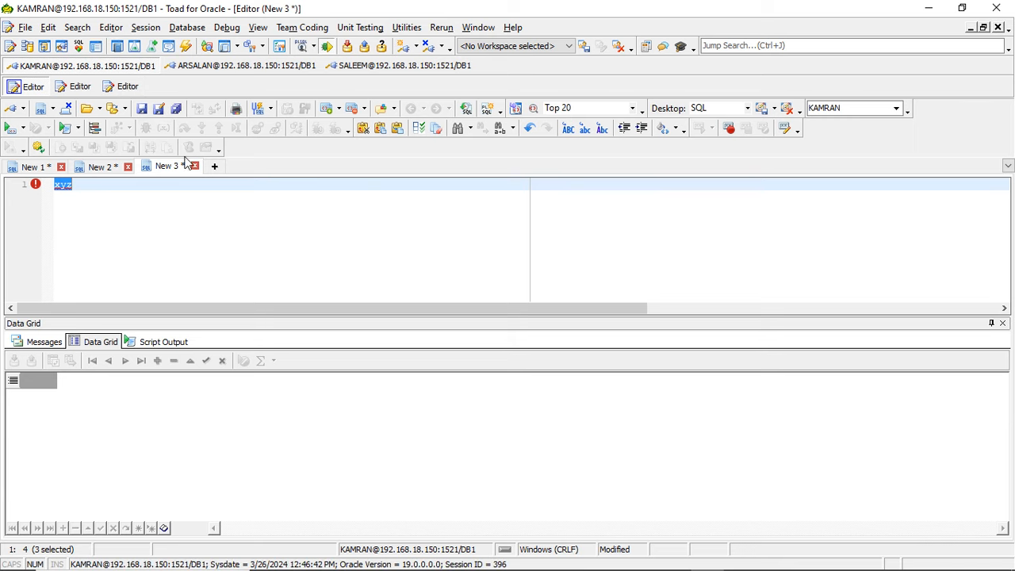
click(113, 194)
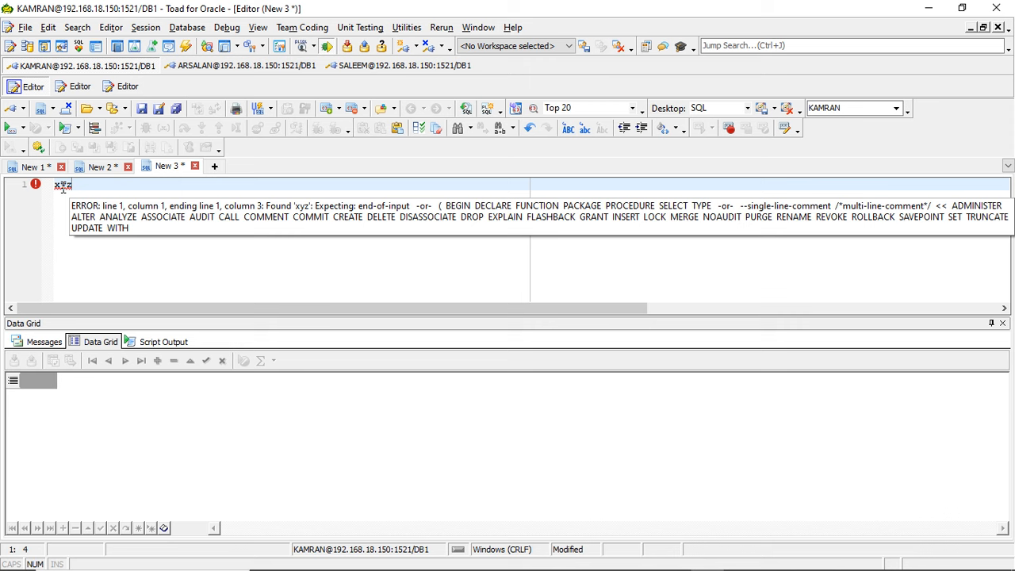
click(61, 185)
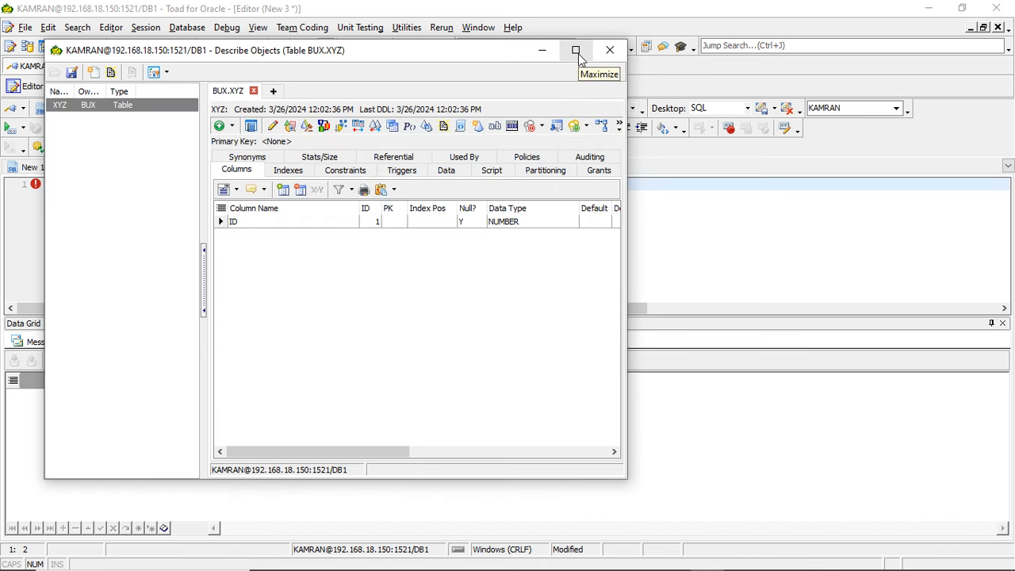
click(576, 50)
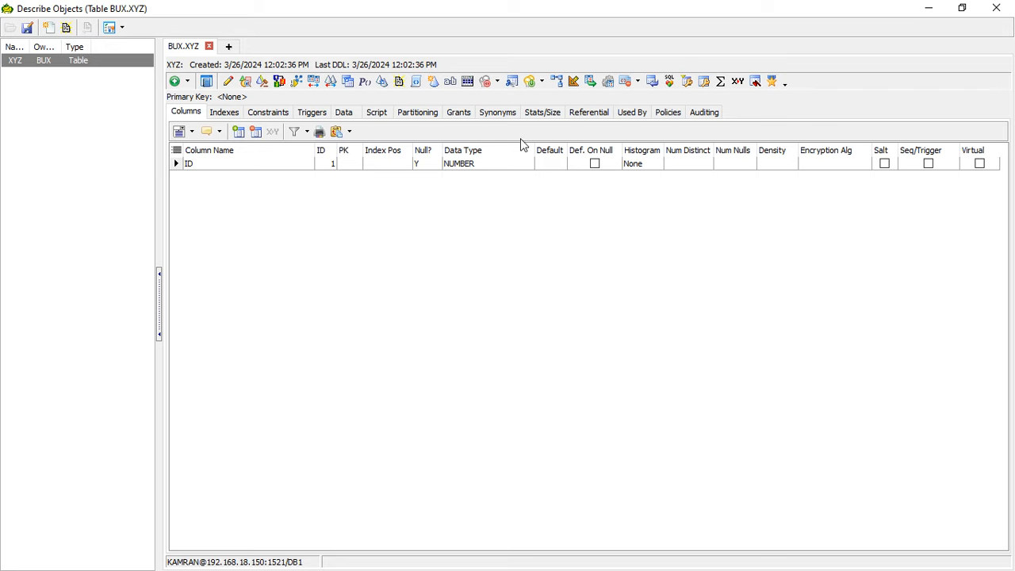
click(227, 113)
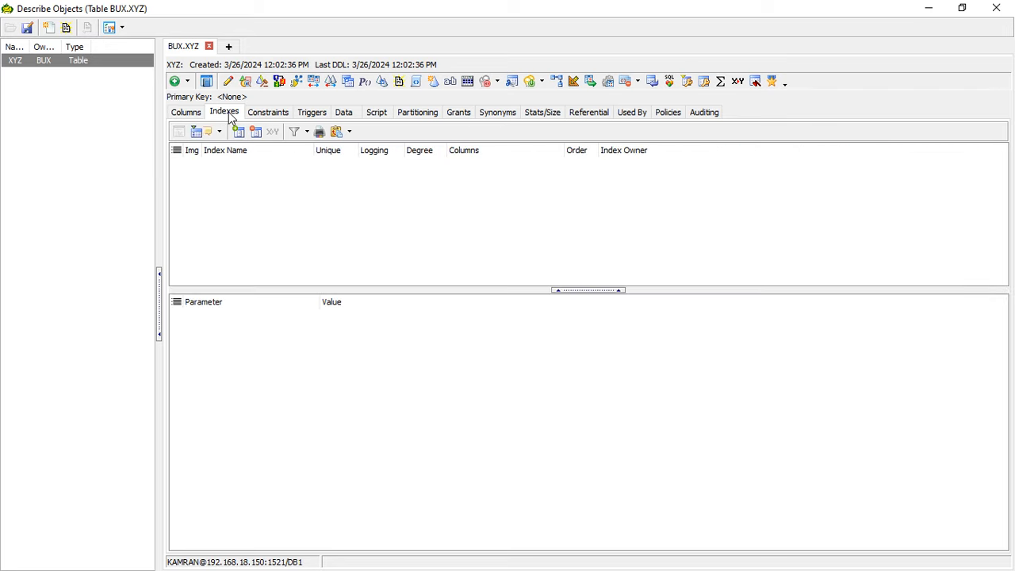
click(464, 116)
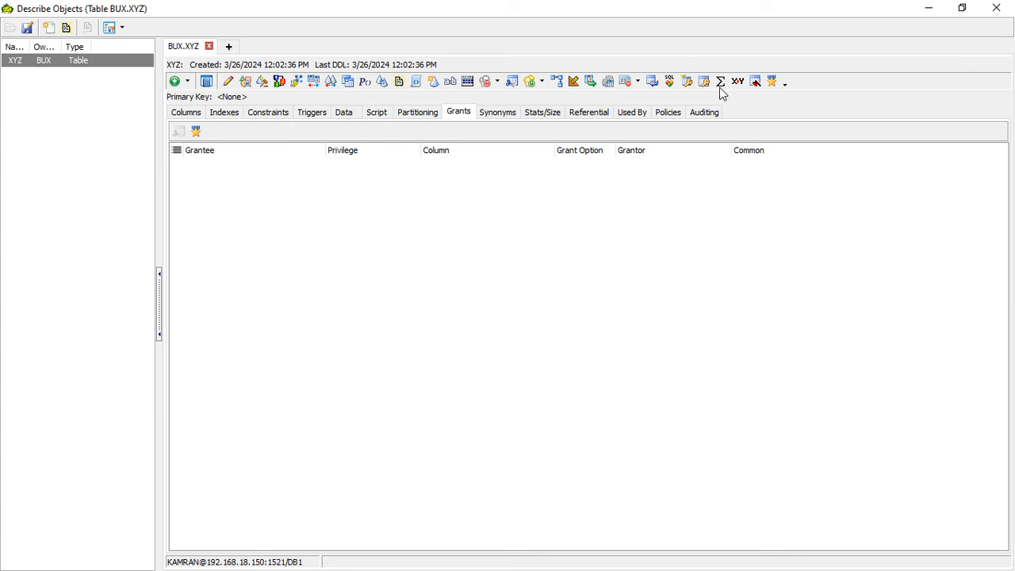
click(997, 8)
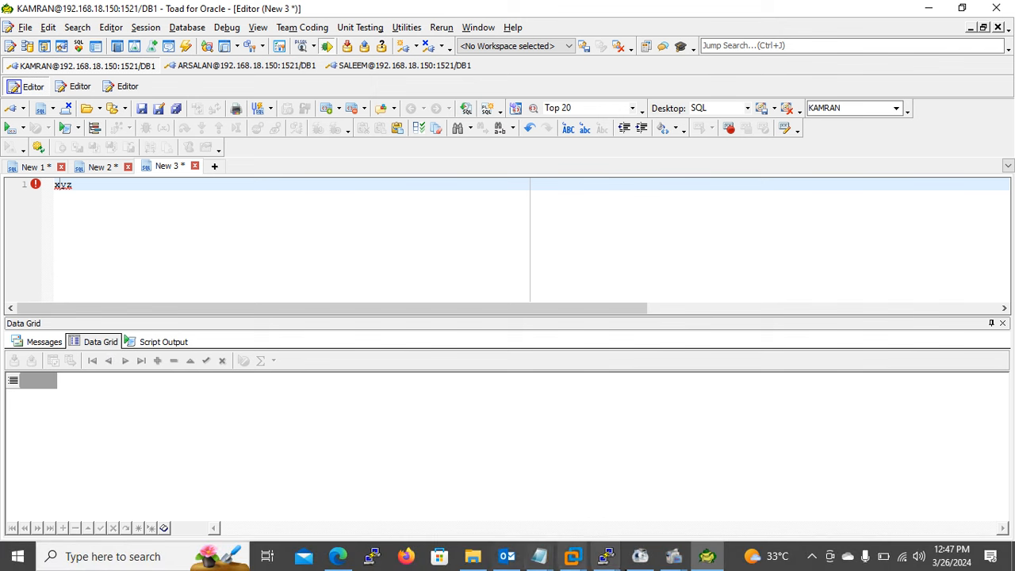
- Switch to PuTTY and bring forward the archive directory terminal and the SQL*Plus terminal
mouse_move(623, 566)
click(688, 440)
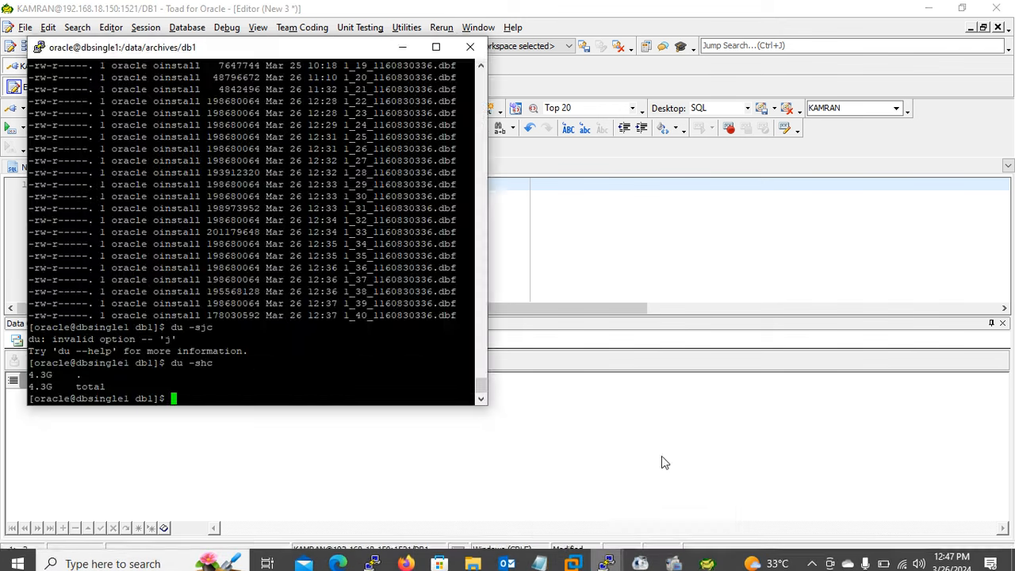
mouse_move(606, 557)
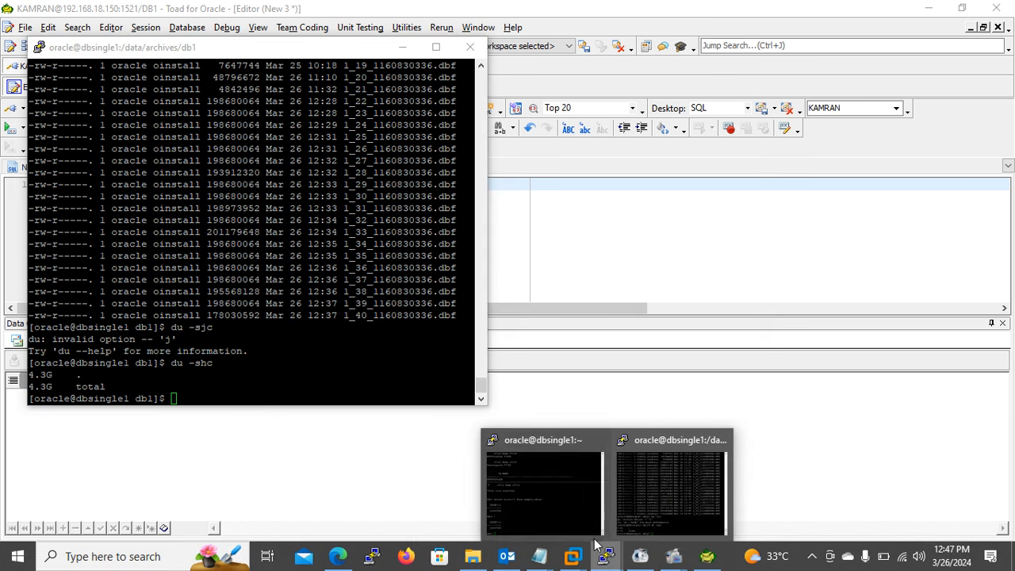
click(540, 476)
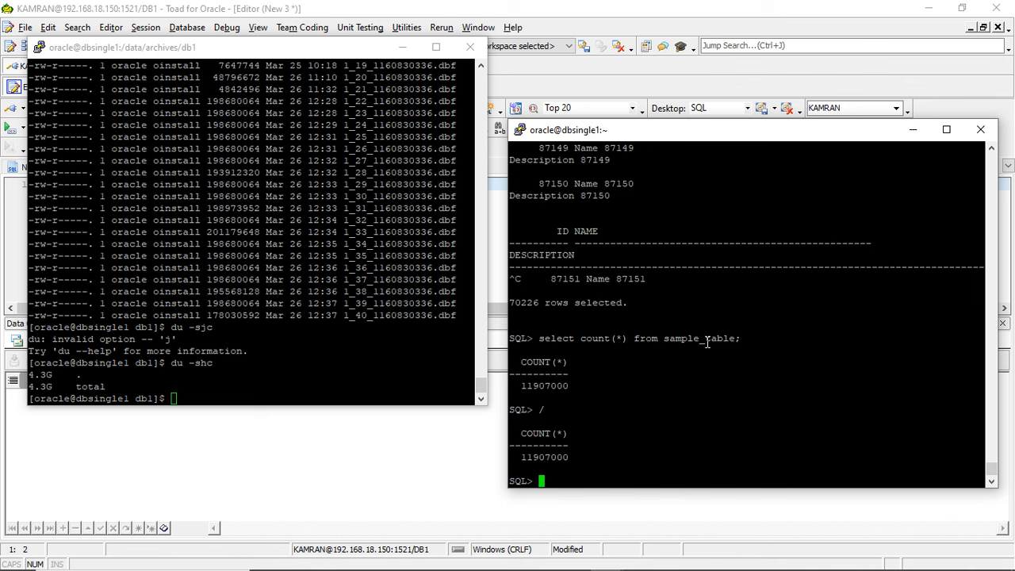
- Try to run "insert into sample_table as select * from sample_table;" in the SQL*Plus session
text(ins)
key(BackSpace)
text(sert tin)
text(o)
key(BackSpace)
key(BackSpace)
key(BackSpace)
key(BackSpace)
text(into)
key(BackSpace)
key(BackSpace)
key(BackSpace)
text(to)
double_click(693, 339)
right_click(693, 339)
text(as selec)
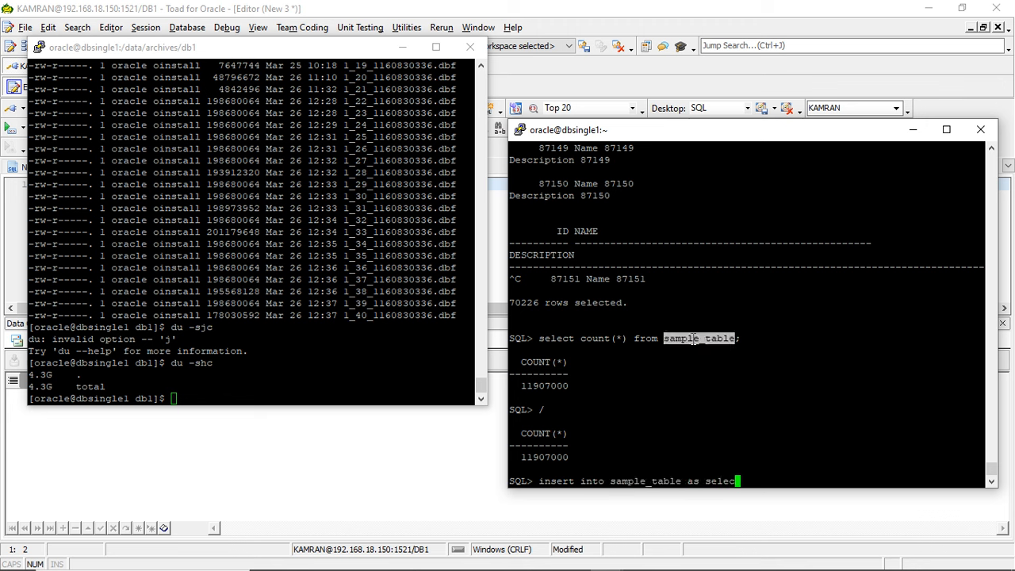
text(t * from)
right_click(732, 413)
text(;)
key(Return)
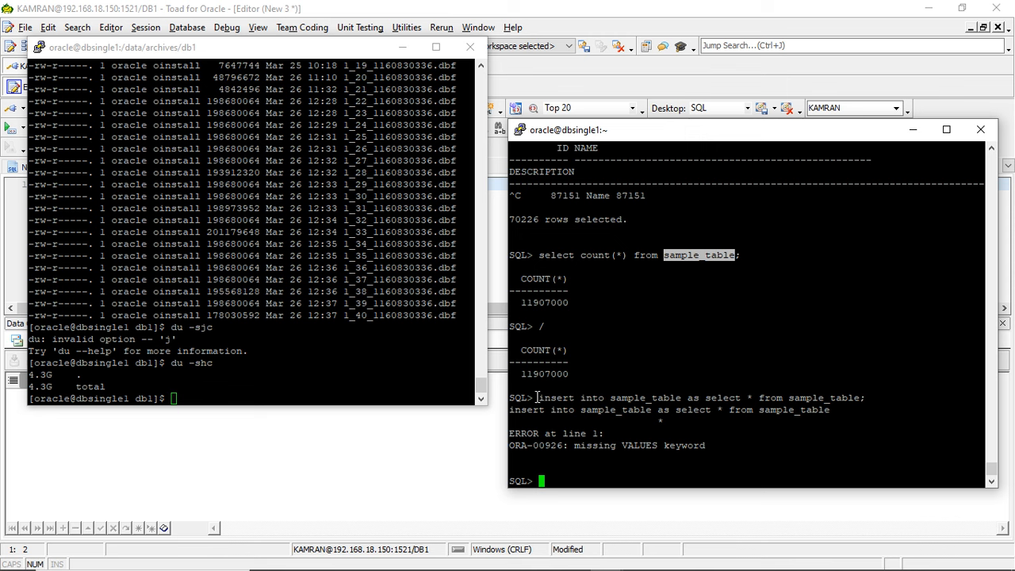
- Try the insert again without the as keyword, running "insert into sample_table select * from sample_table;;"
drag(540, 397, 680, 399)
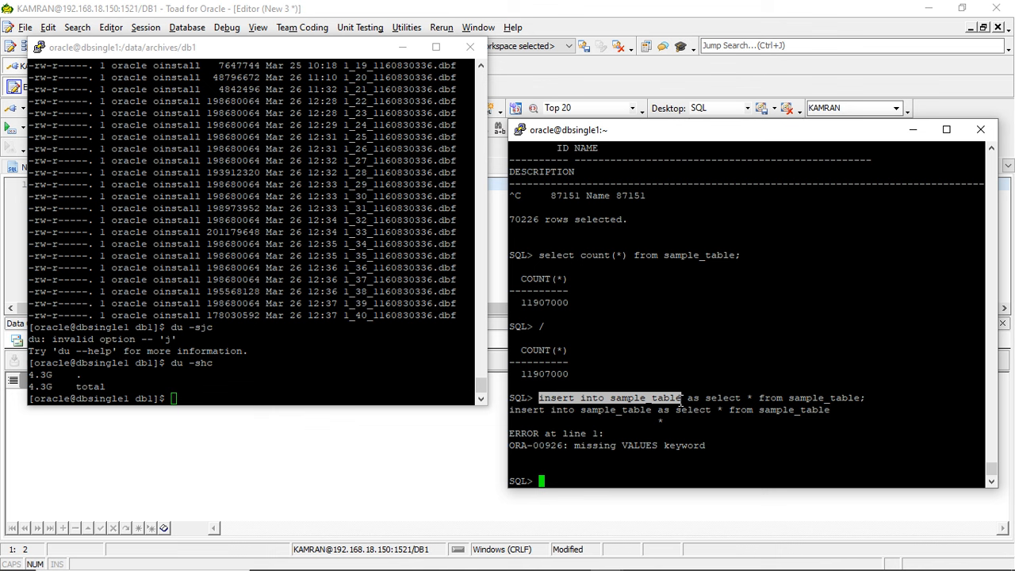
right_click(680, 399)
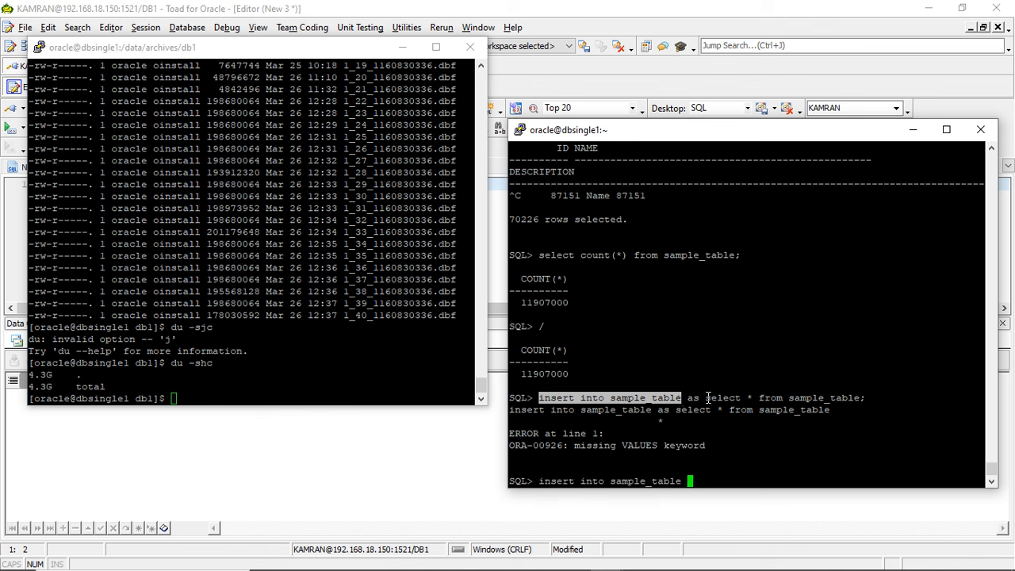
drag(705, 399, 864, 402)
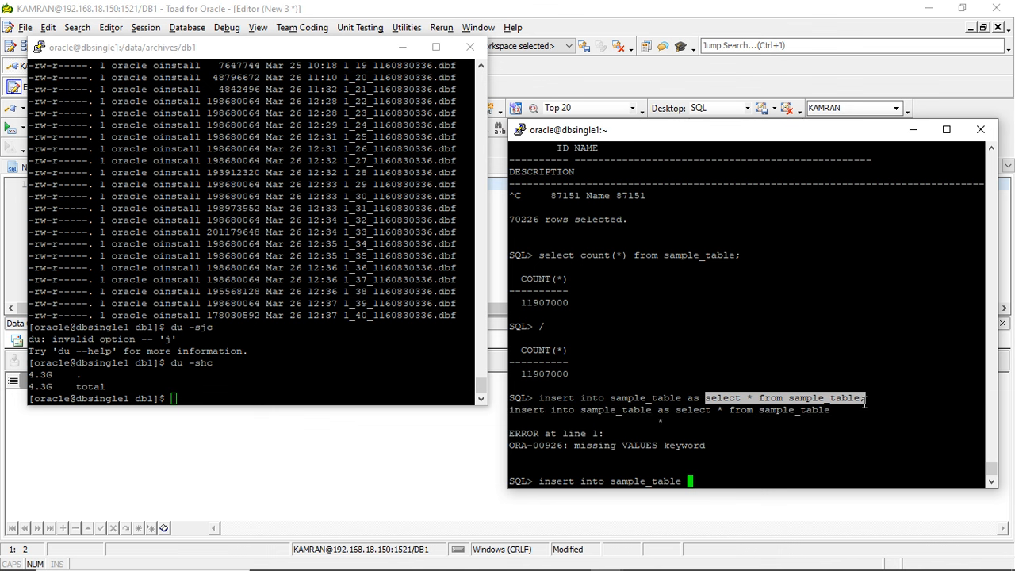
right_click(881, 378)
text(;;)
key(Return)
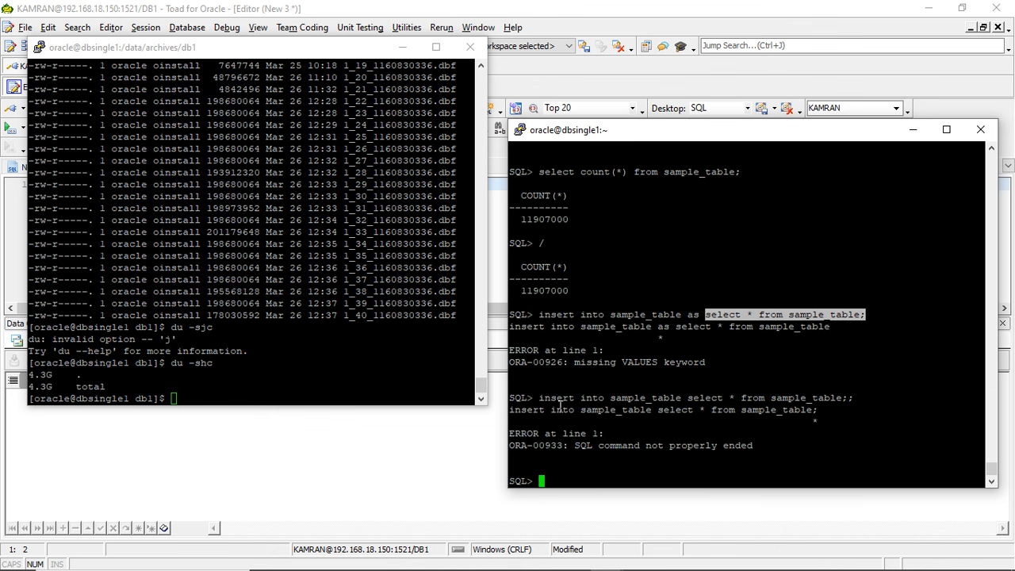
- Run "insert into sample_table select * from sample_table;" in SQL*Plus with a single closing semicolon
drag(541, 401, 846, 402)
right_click(846, 402)
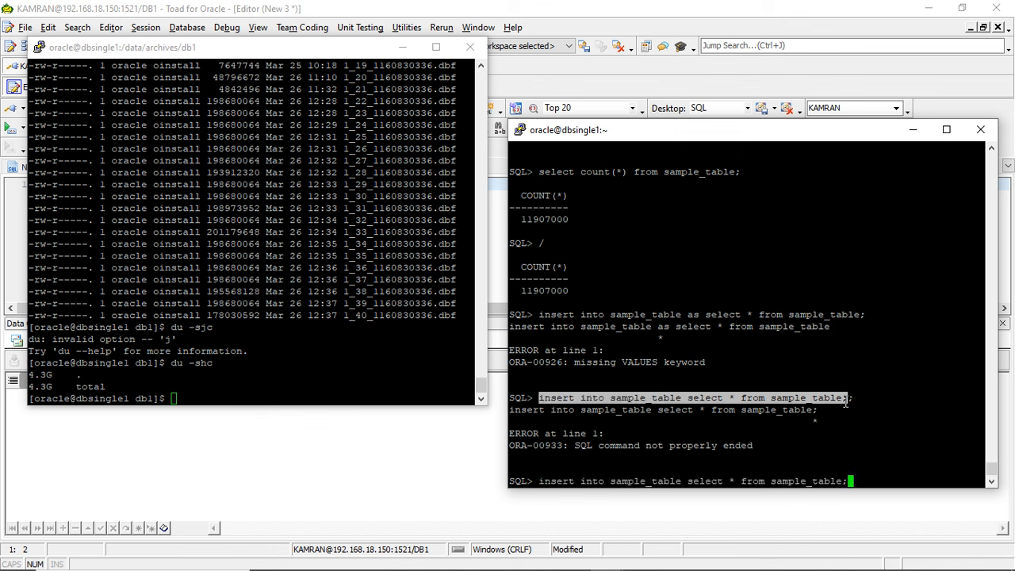
key(Return)
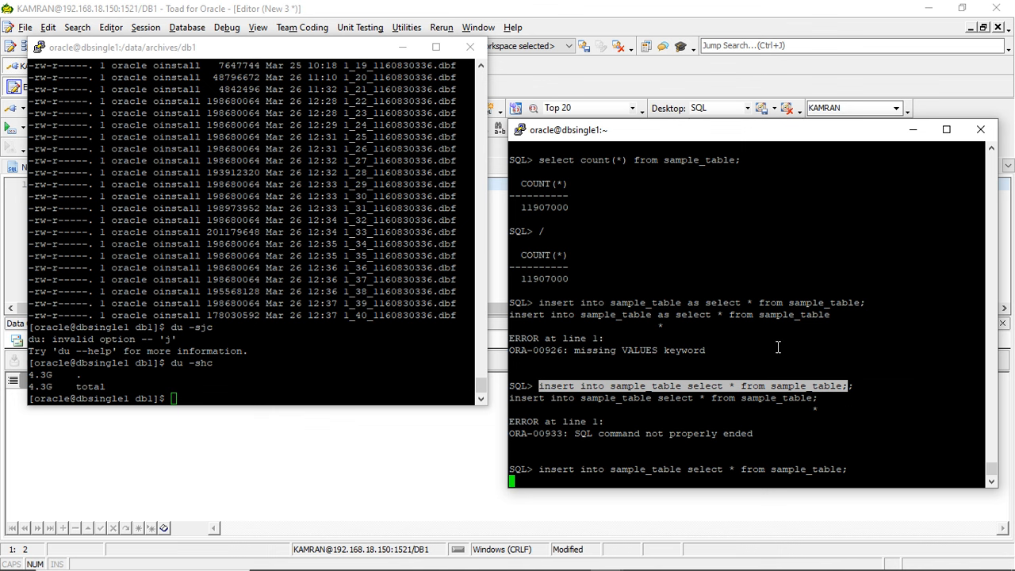
- Return to Toad, open the Session Browser, and examine the active BUX session's long operations with the Message column widened
click(346, 441)
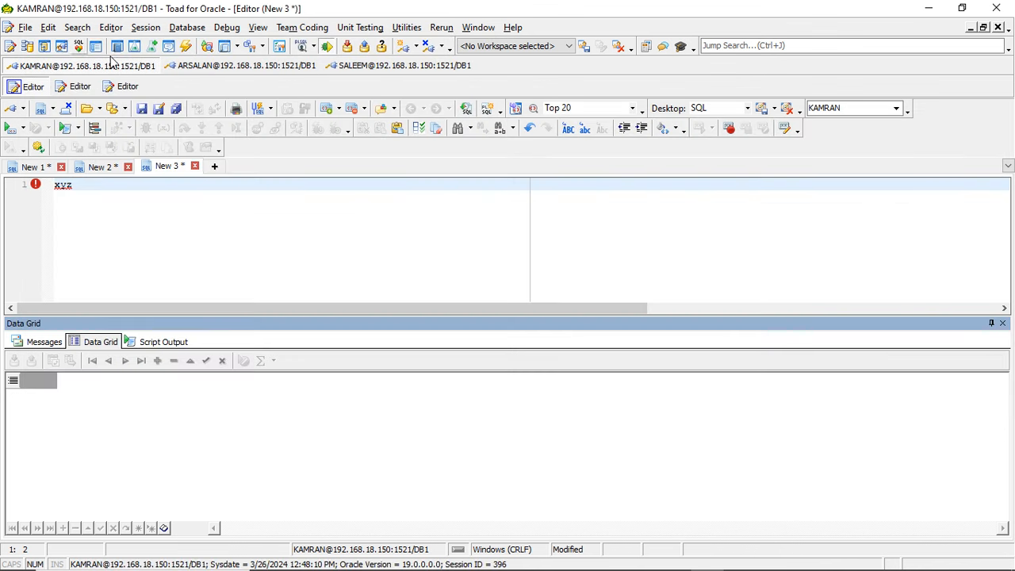
click(145, 27)
click(182, 106)
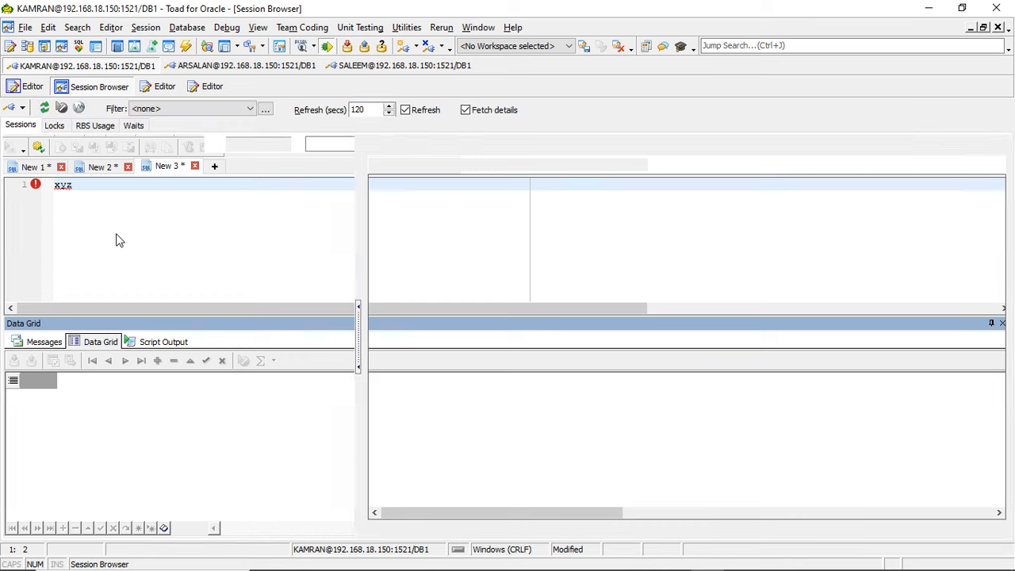
click(77, 204)
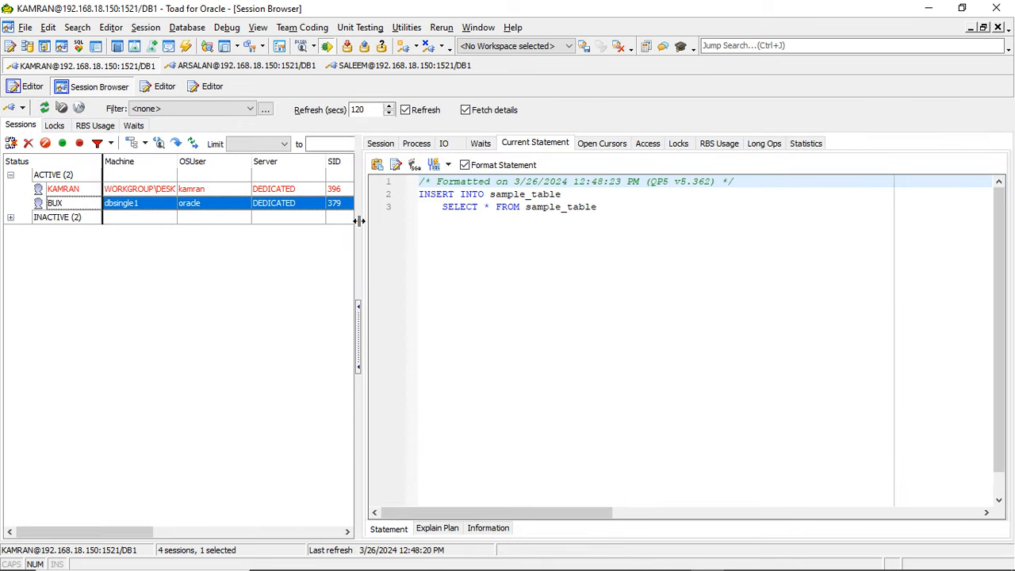
click(761, 145)
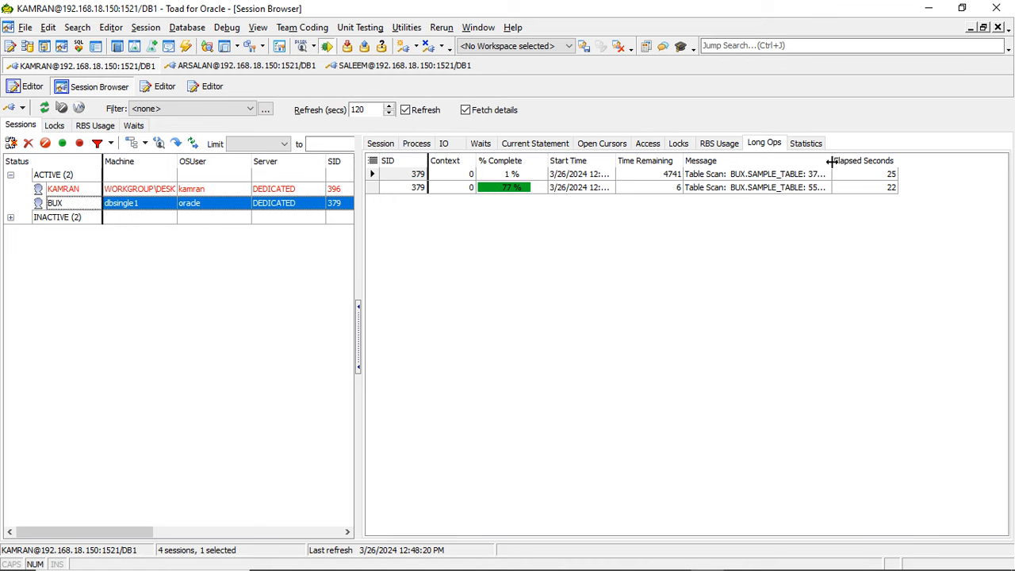
drag(831, 161, 912, 162)
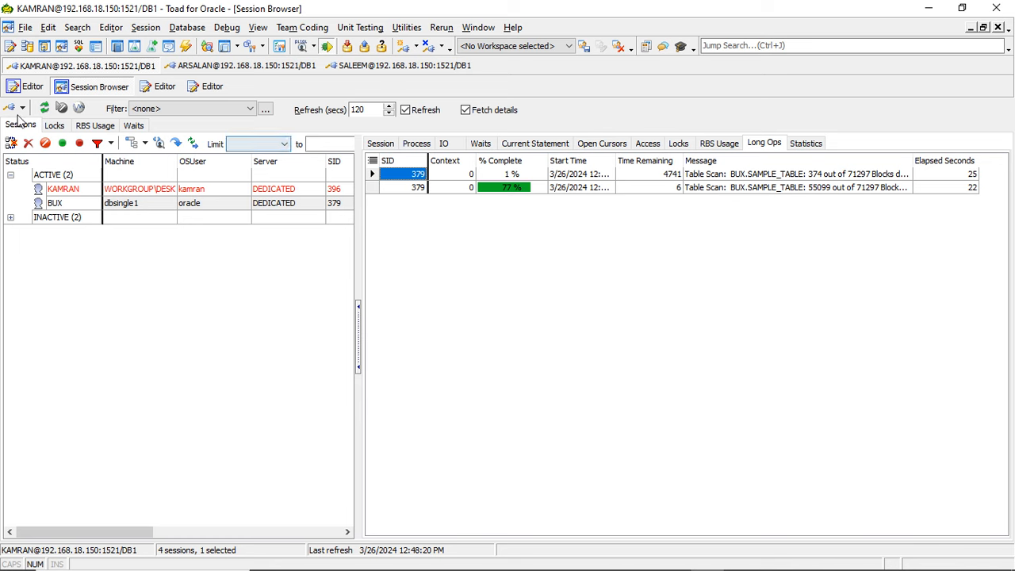
- Refresh the session list repeatedly and check the BUX session's long-operation progress and current statement
click(45, 109)
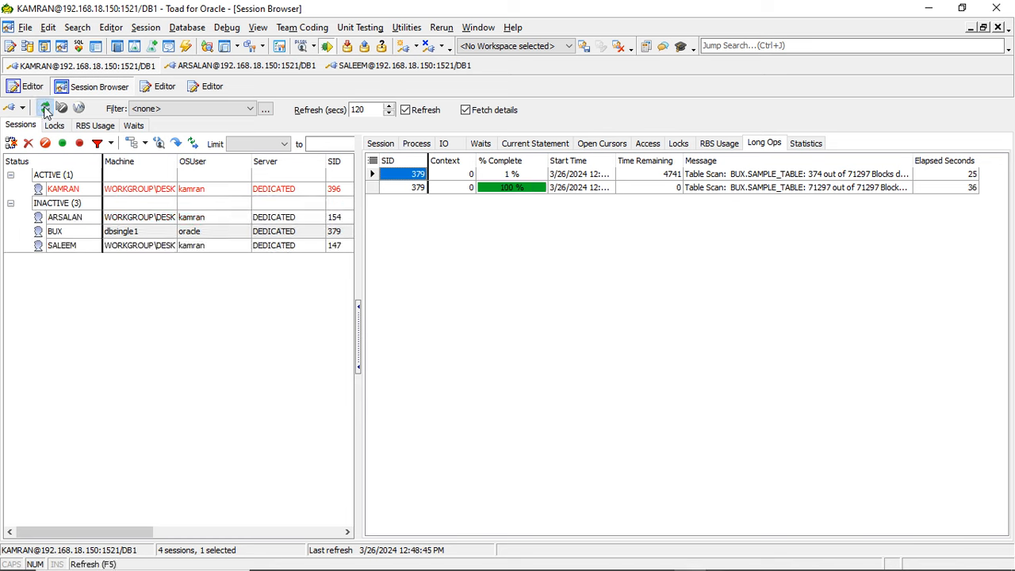
click(46, 108)
click(45, 109)
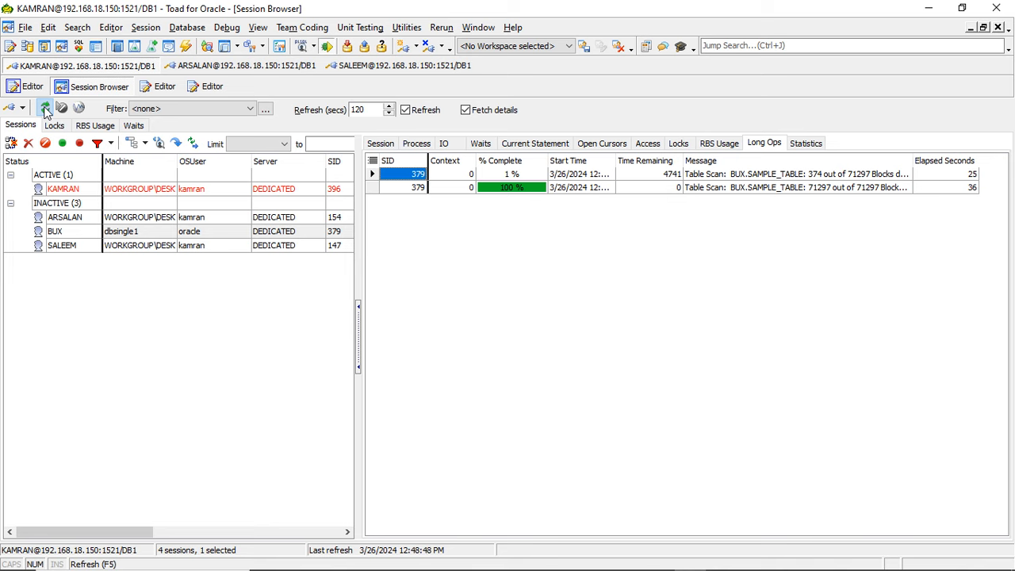
click(526, 148)
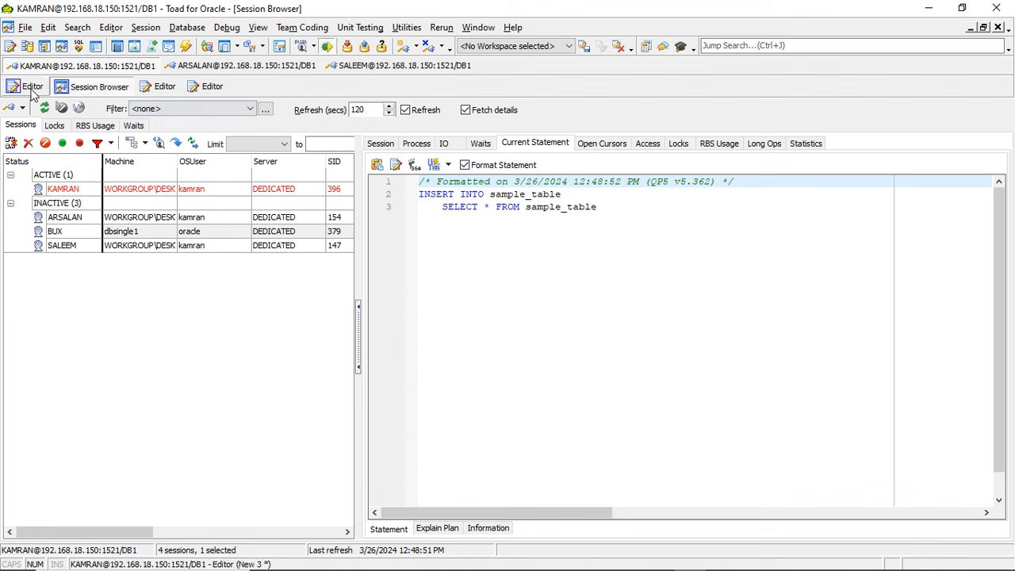
click(45, 109)
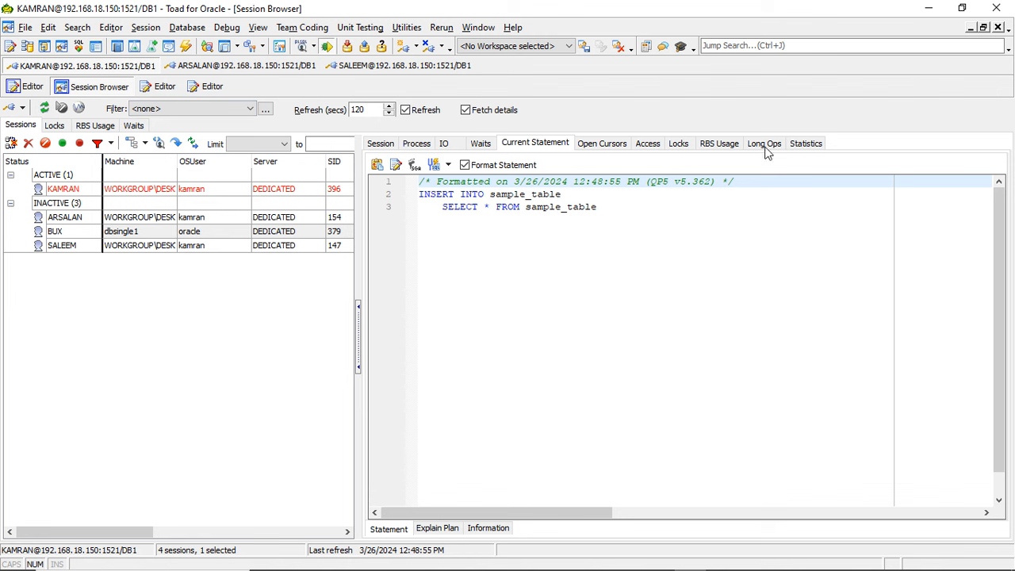
- Switch to the SQL*Plus terminal and commit the insert into sample_table
key(alt+Tab)
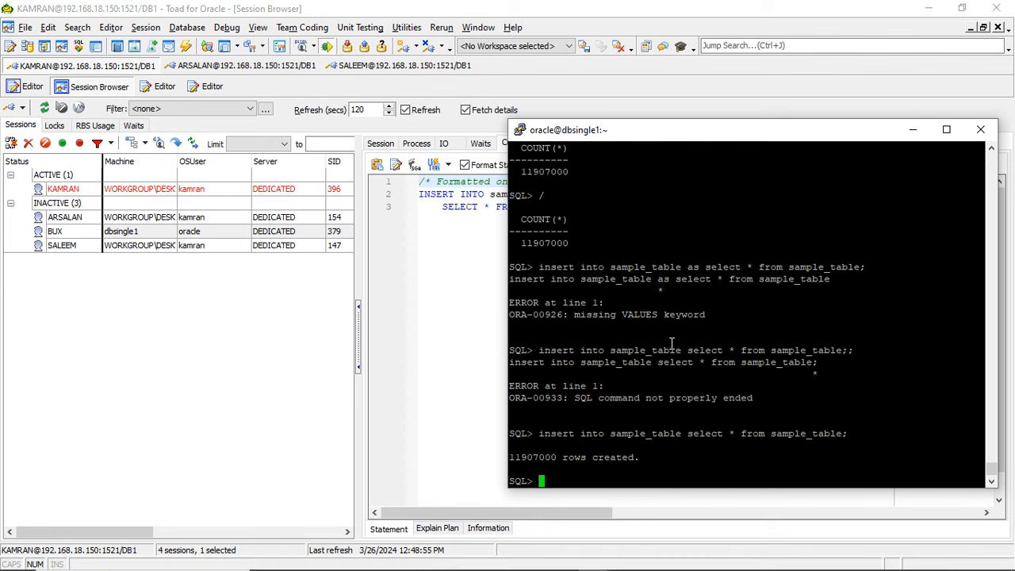
text(commit;)
key(Return)
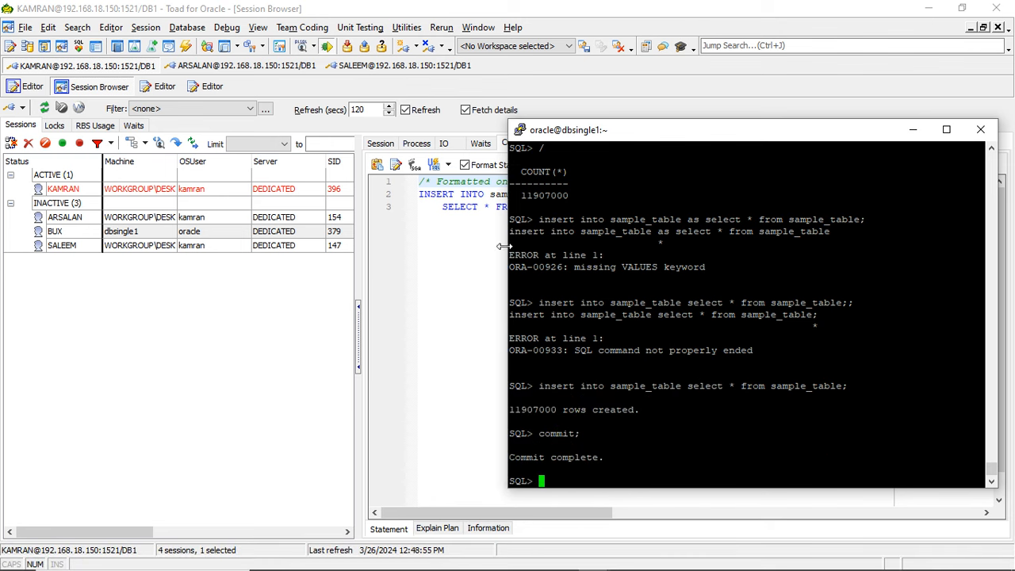
- Run "select count(*) from sample_table;" in the SQL*Plus session
double_click(640, 385)
key(super+c)
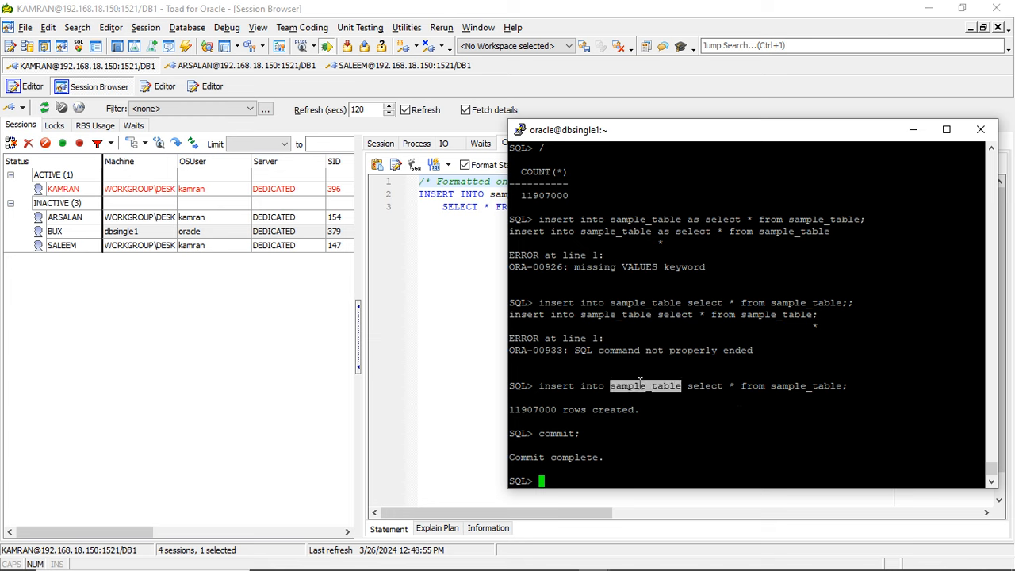
text(select count(*) from)
right_click(639, 385)
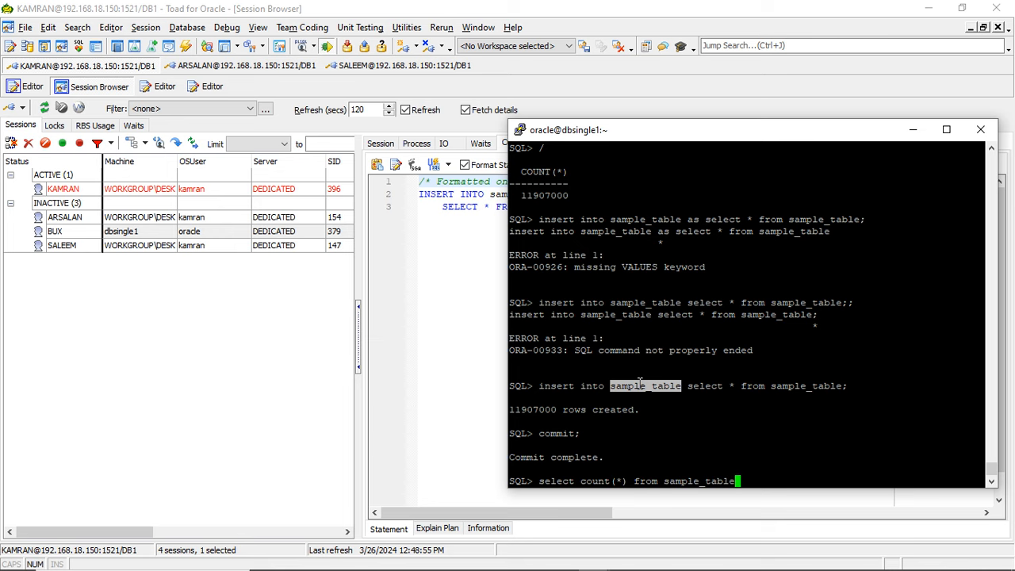
text(;)
- In Toad, refresh the sessions, examine the BUX session's waits during the count, and return to SQL*Plus for the query result
click(133, 341)
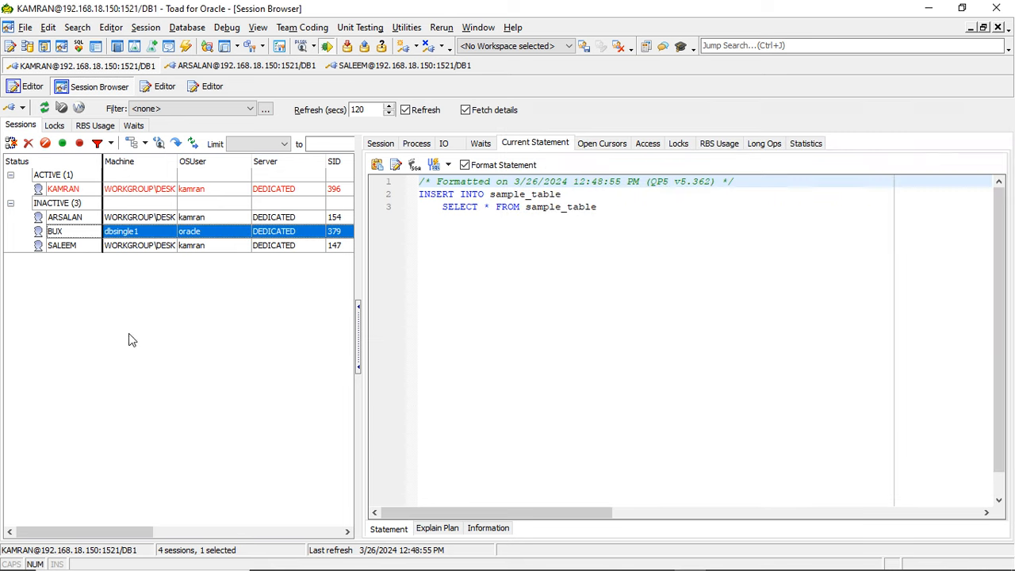
click(48, 109)
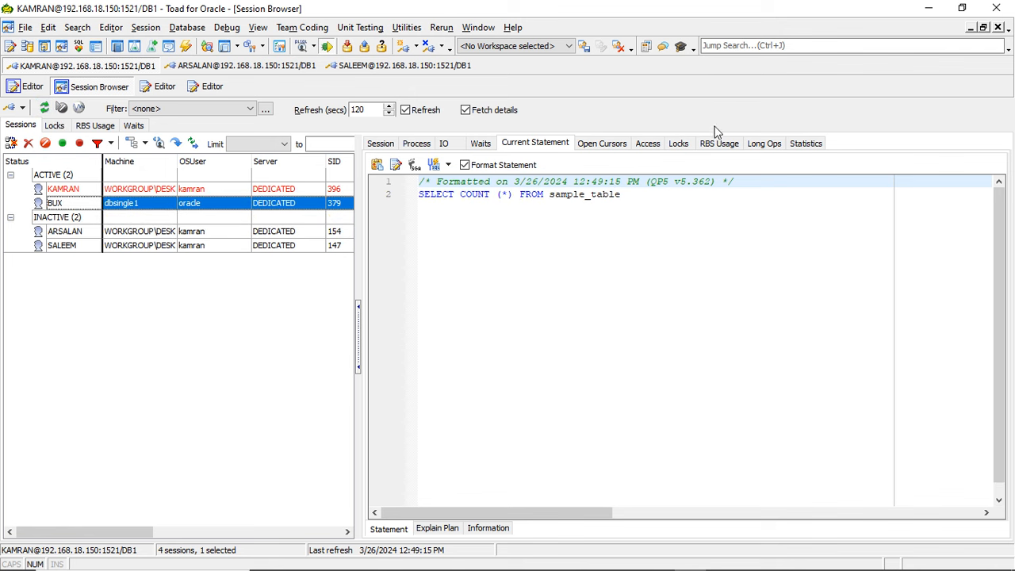
click(485, 147)
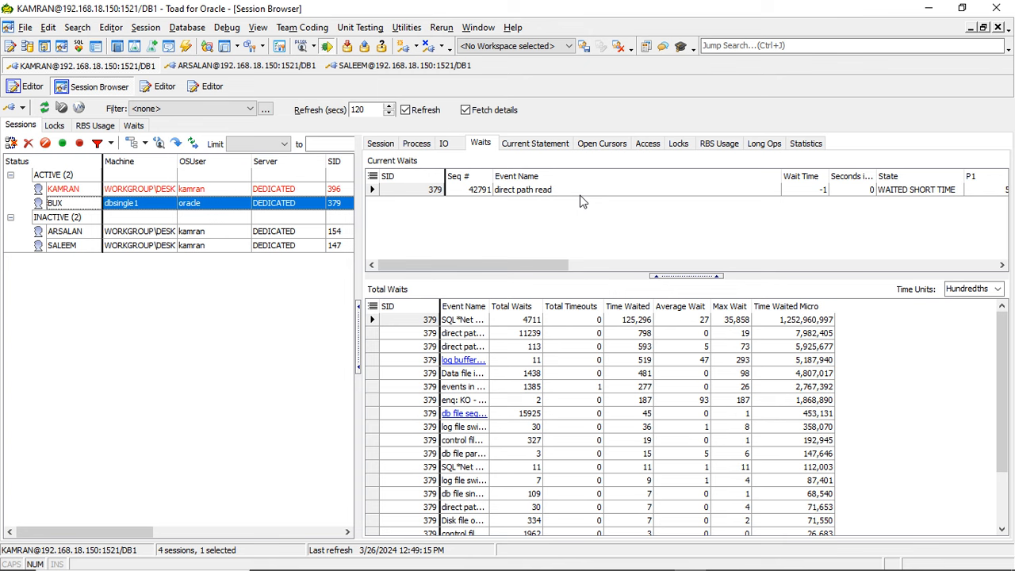
key(alt+Tab)
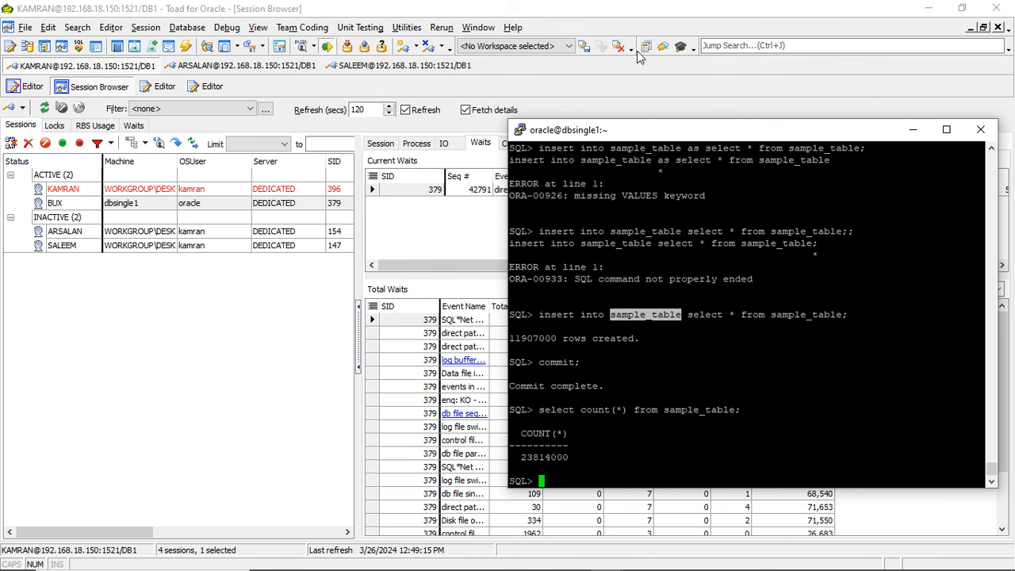
- Switch to Toad, refresh the session list, and view the BUX session's current statement
key(alt+Tab)
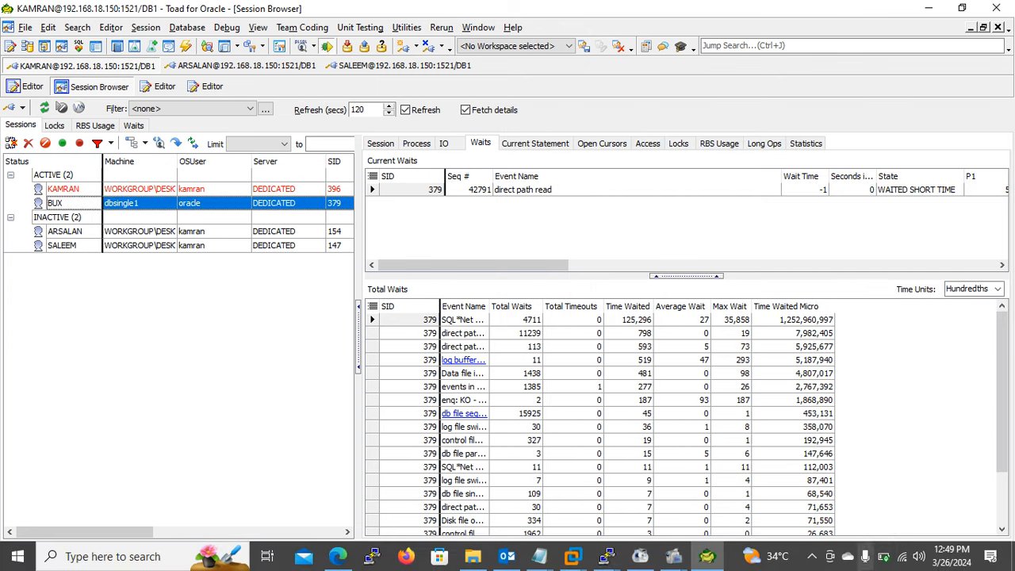
mouse_move(884, 556)
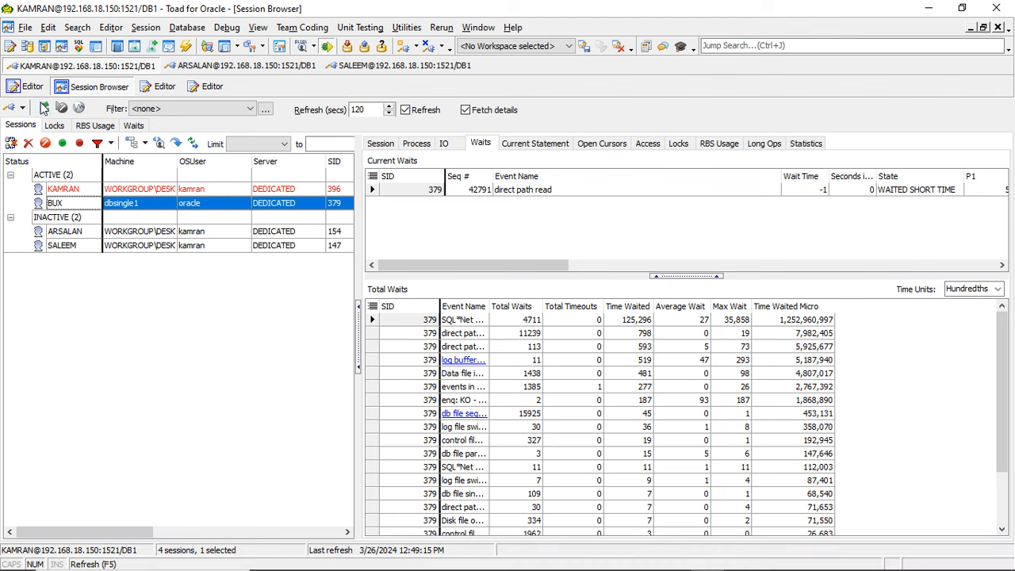
click(44, 108)
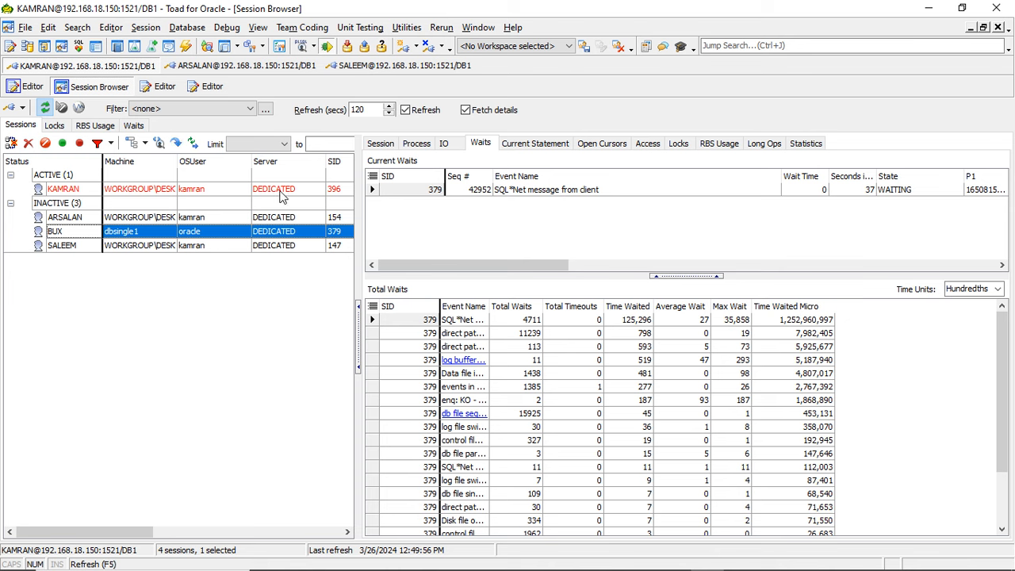
click(544, 144)
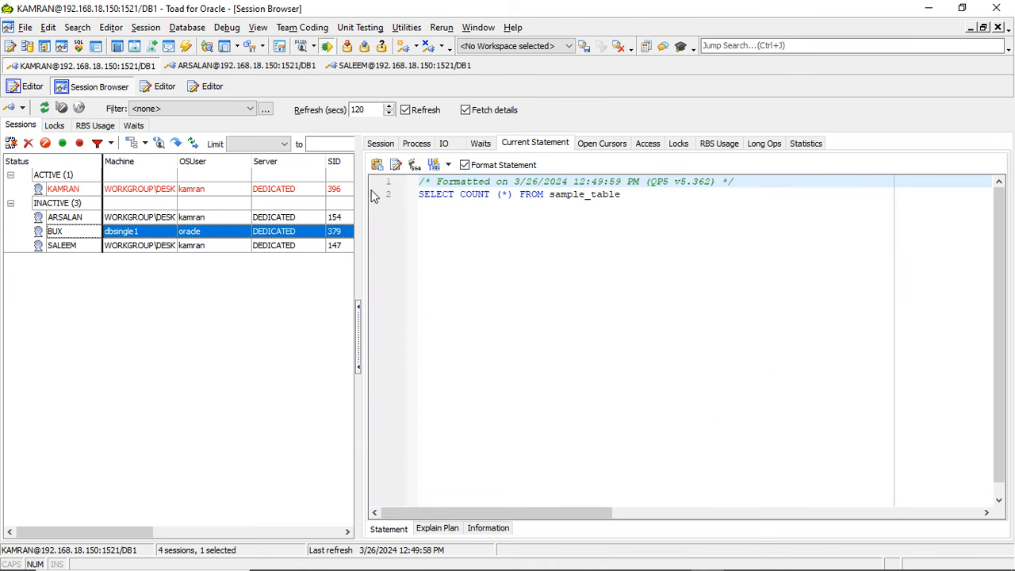
click(44, 111)
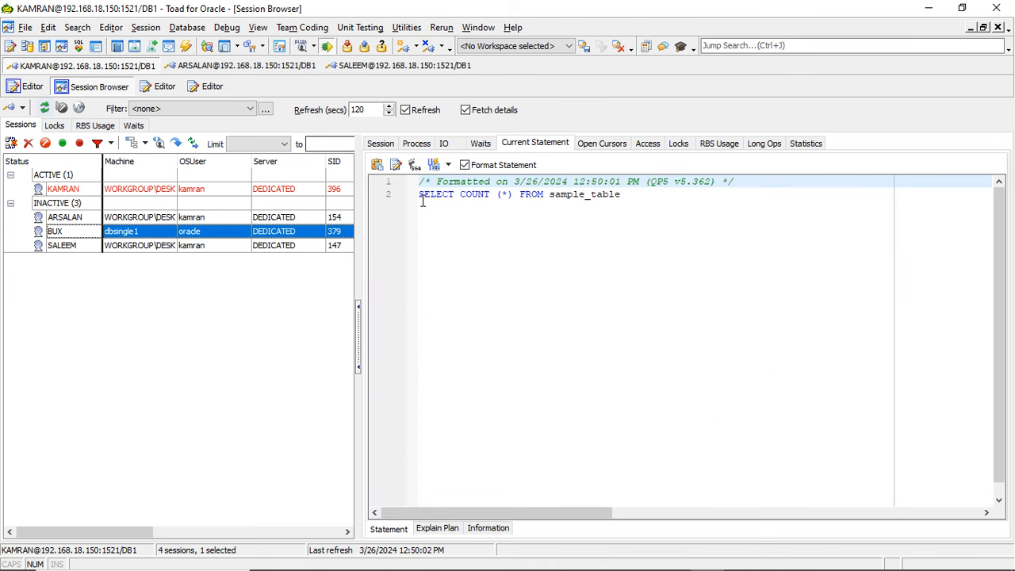
- Switch to the SQL*Plus terminal and run "insert into sample_table select * from sample_table;" again
key(alt+Tab)
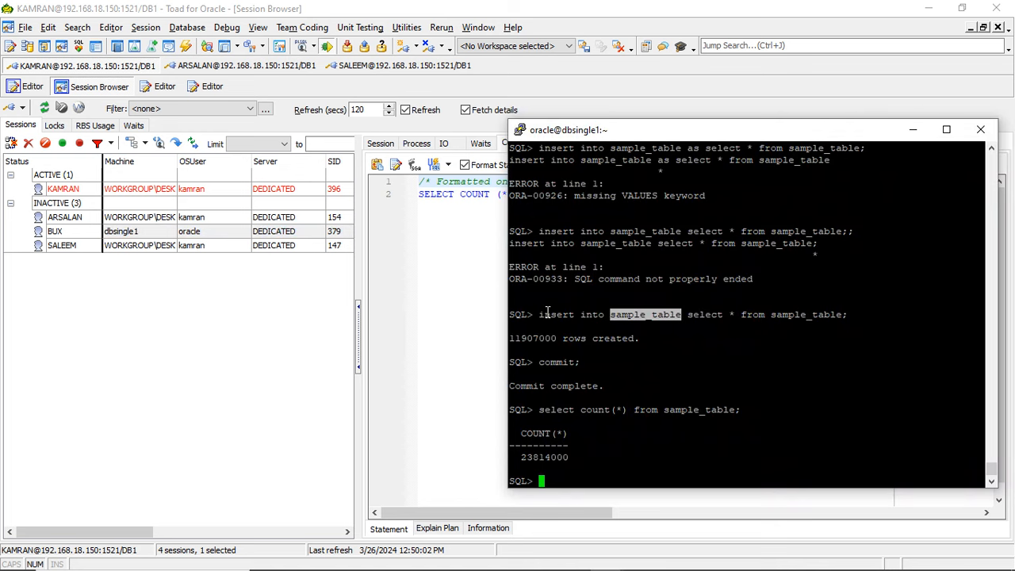
drag(544, 317, 848, 317)
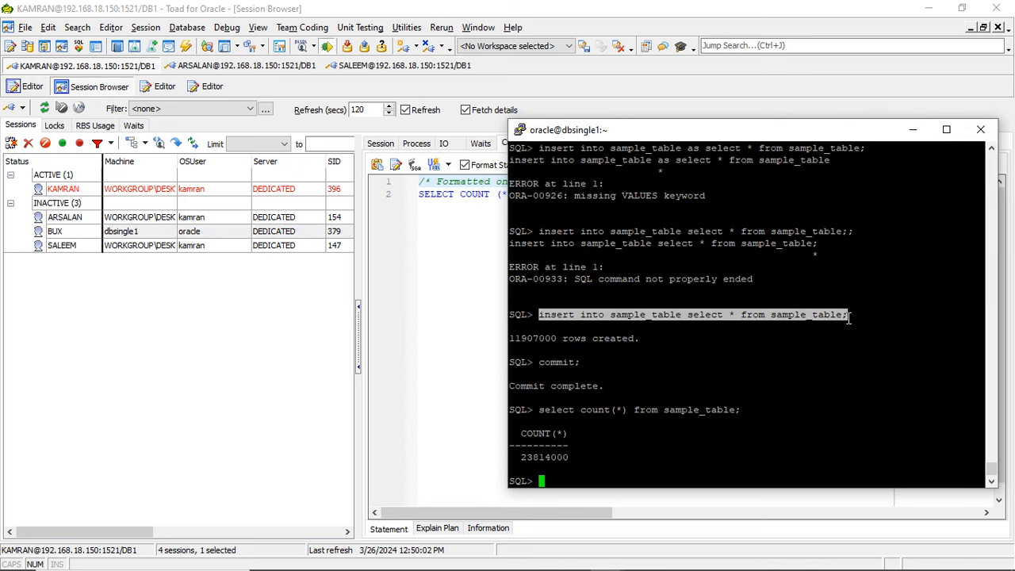
right_click(848, 316)
key(Return)
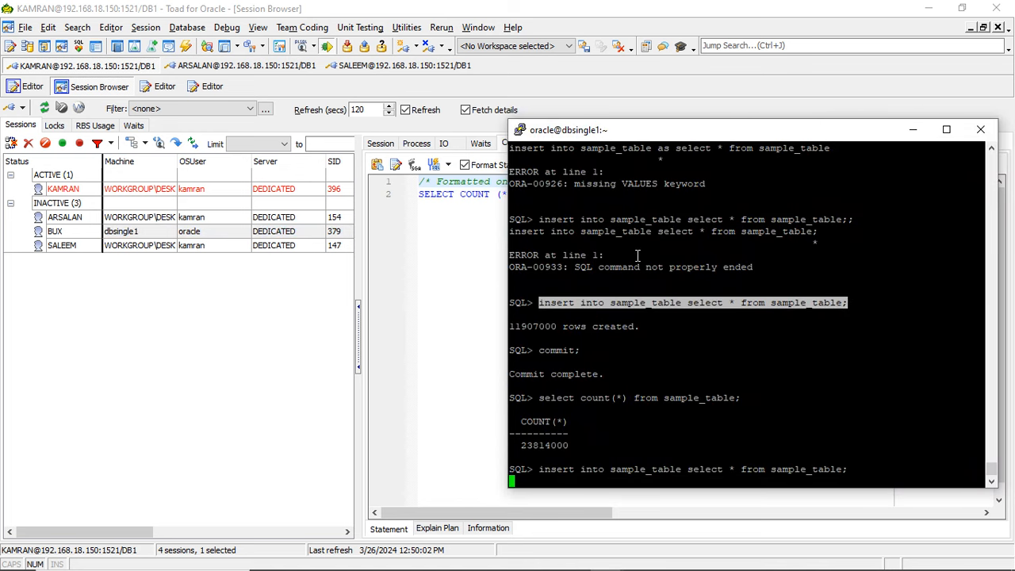
- Return to Toad, refresh the sessions, and examine the BUX session's current statement and waits during the insert
click(164, 328)
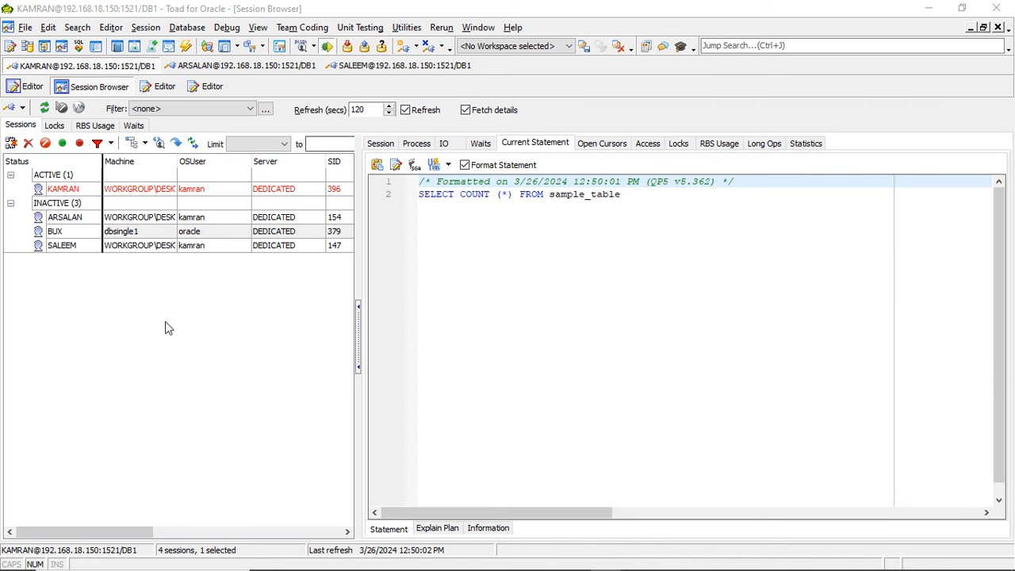
click(45, 108)
click(49, 112)
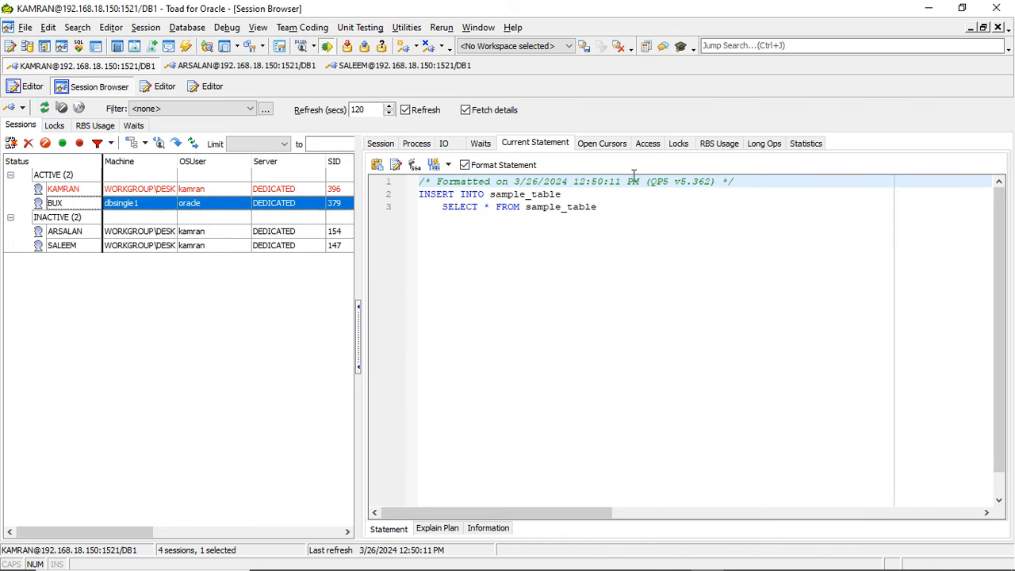
click(482, 142)
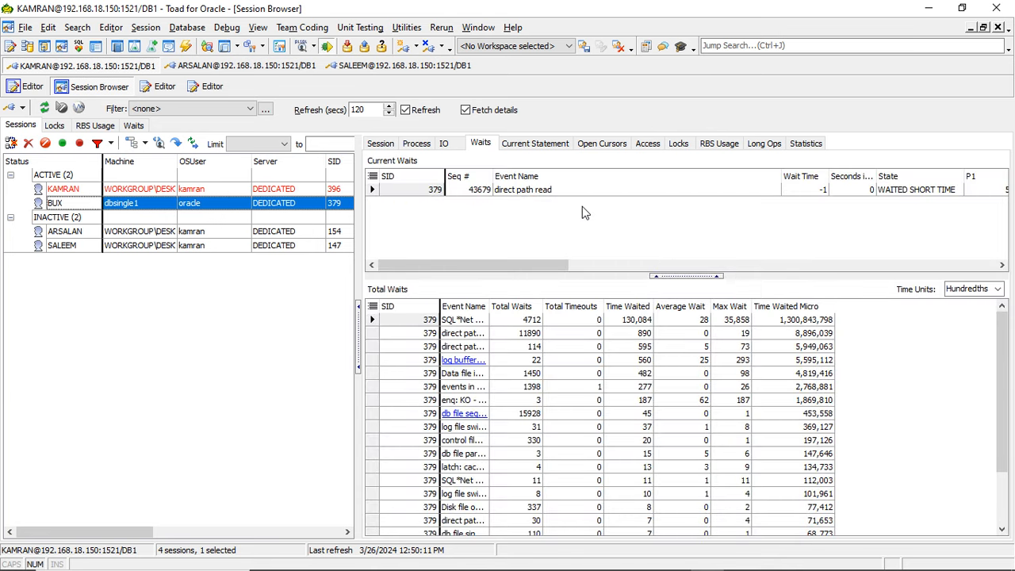
- Check the BUX session's long-operation progress, refreshing it several times
click(762, 149)
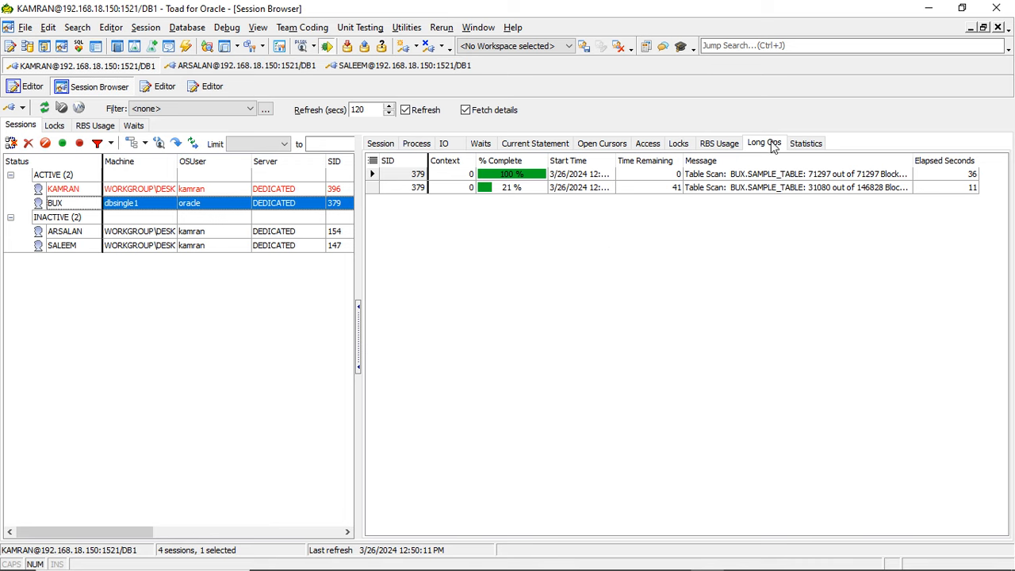
click(45, 110)
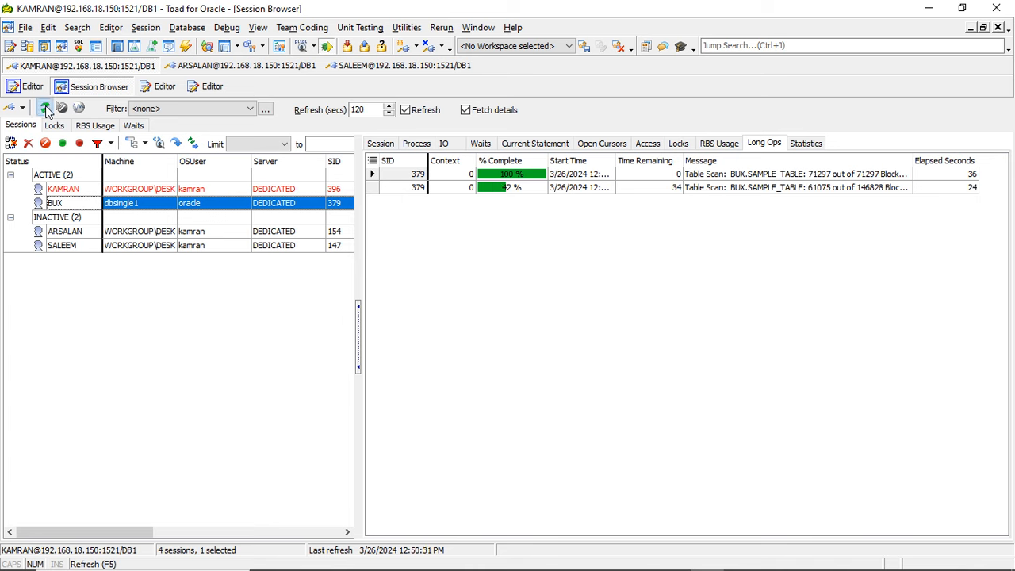
click(45, 110)
click(45, 110)
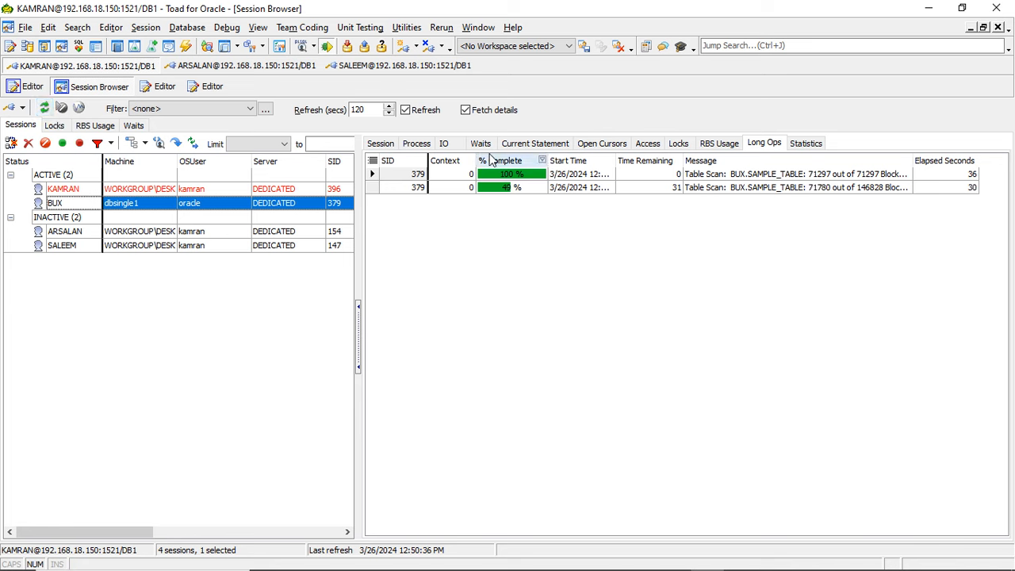
- Examine the explain plan of the BUX session's current statement and refresh the session list
click(526, 147)
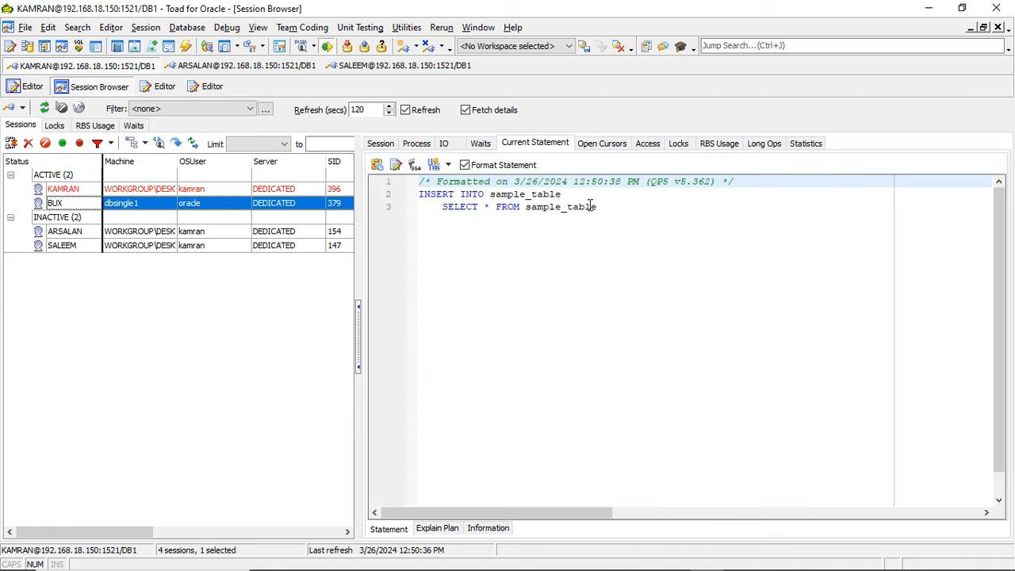
click(435, 530)
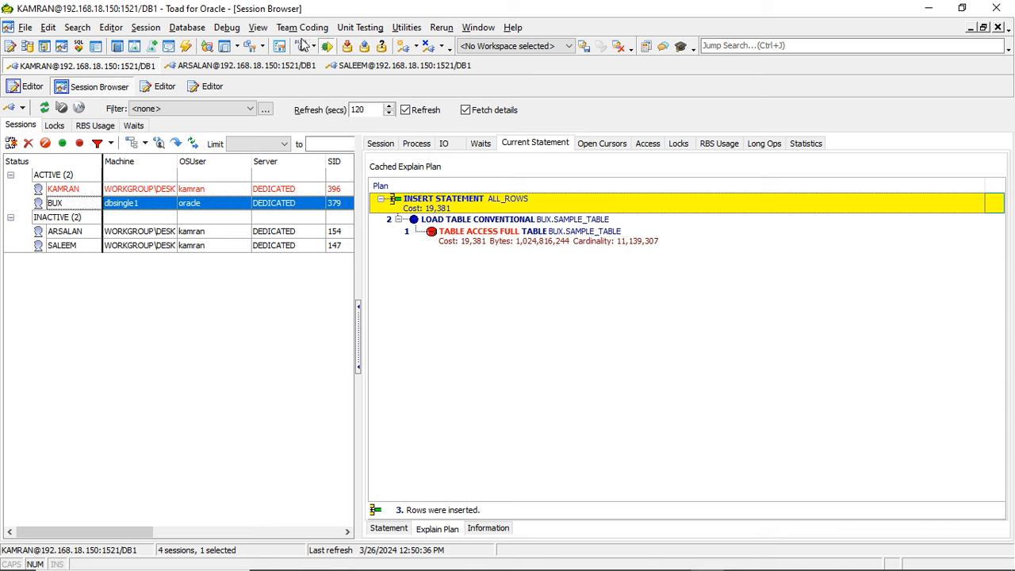
click(52, 111)
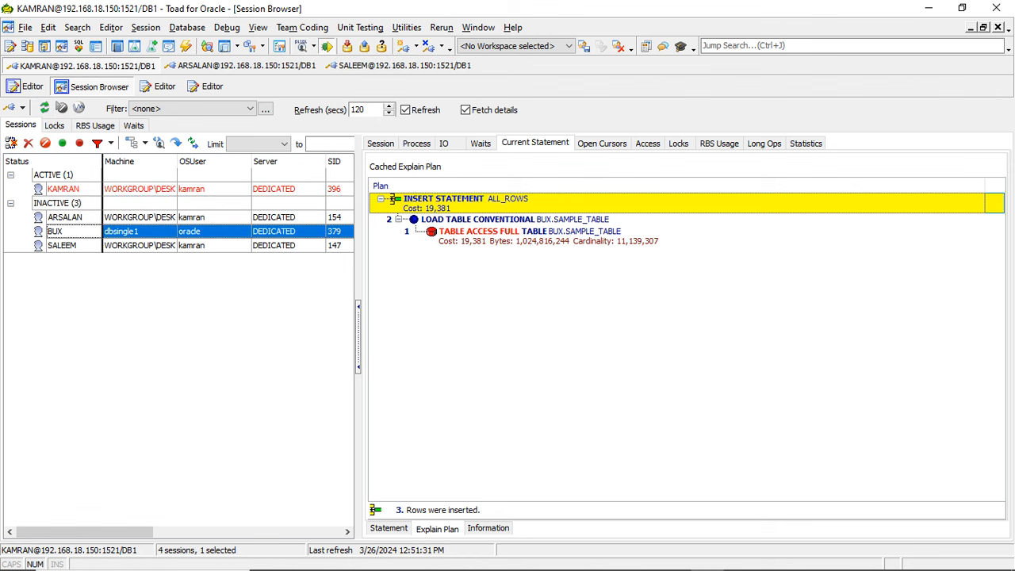
- Copy "select * from sample_table" from the SQL*Plus terminal into Toad's New 3 editor, replacing its text, and try to execute it
click(606, 557)
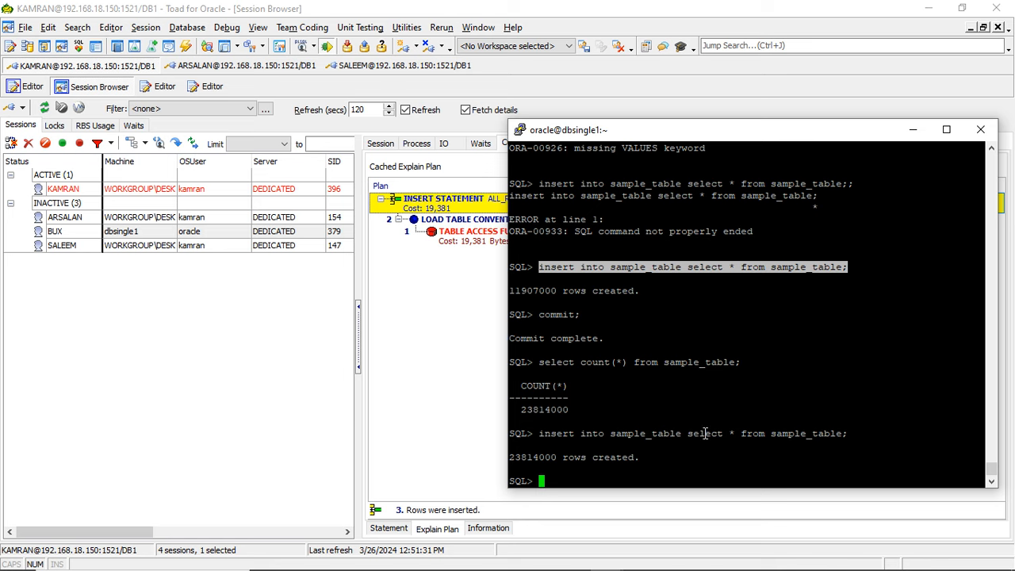
drag(687, 433, 841, 433)
key(ctrl+c)
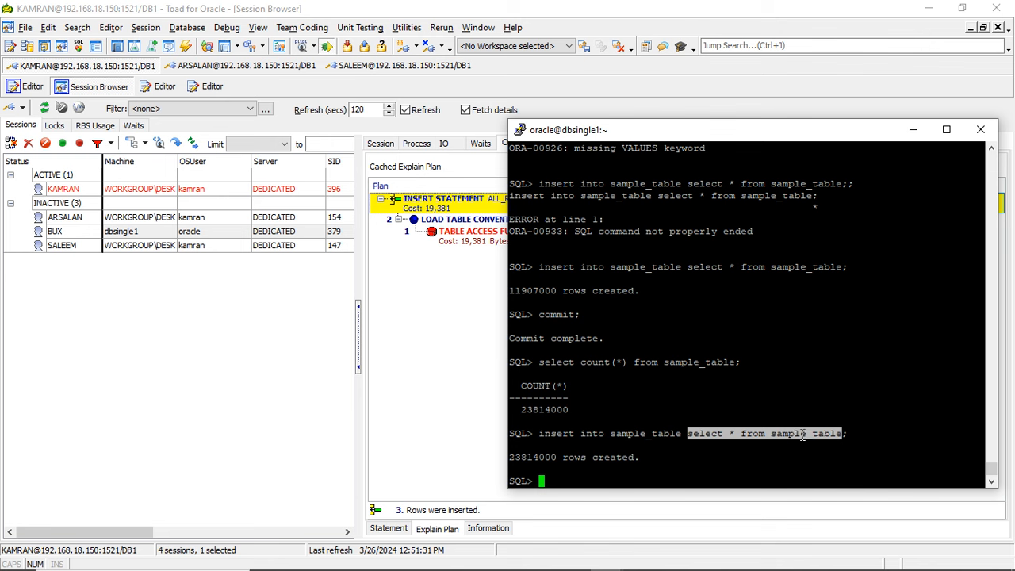
click(210, 332)
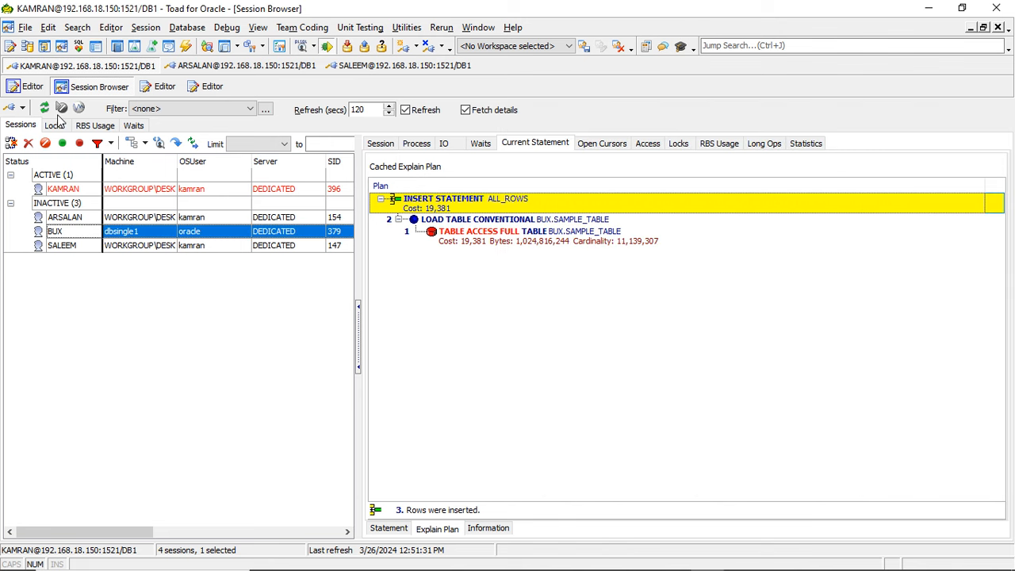
click(29, 85)
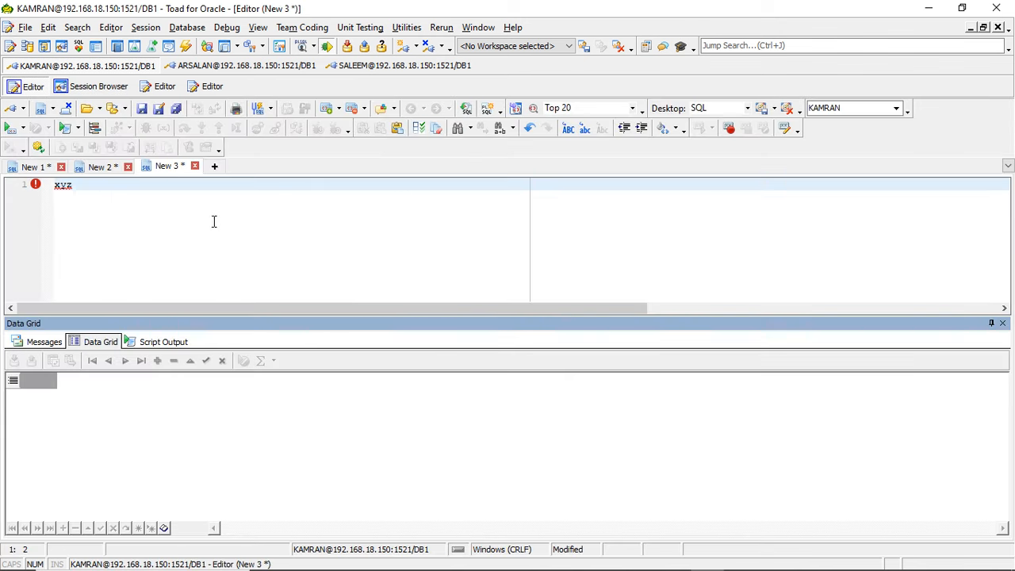
key(ctrl+a)
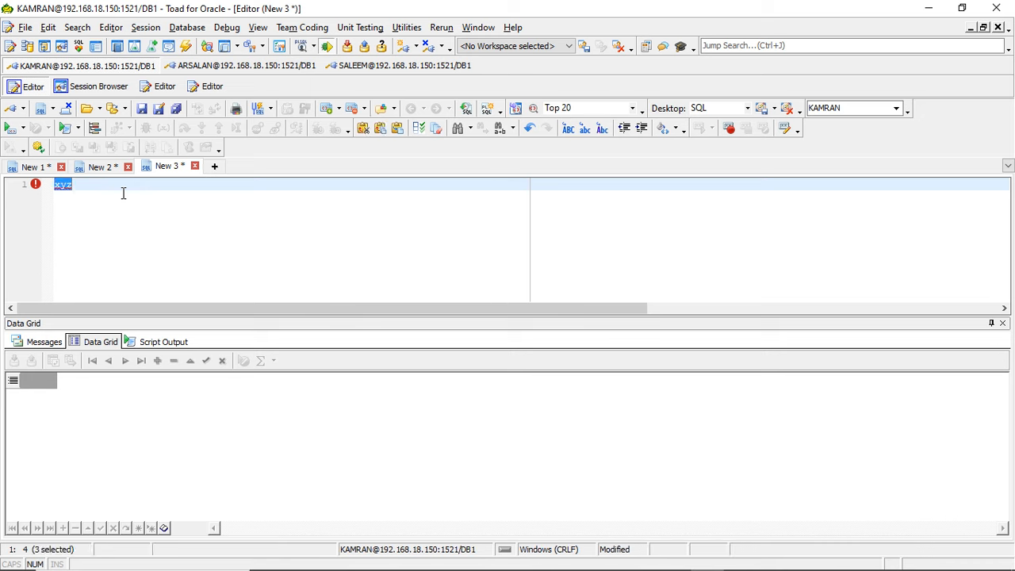
text(select)
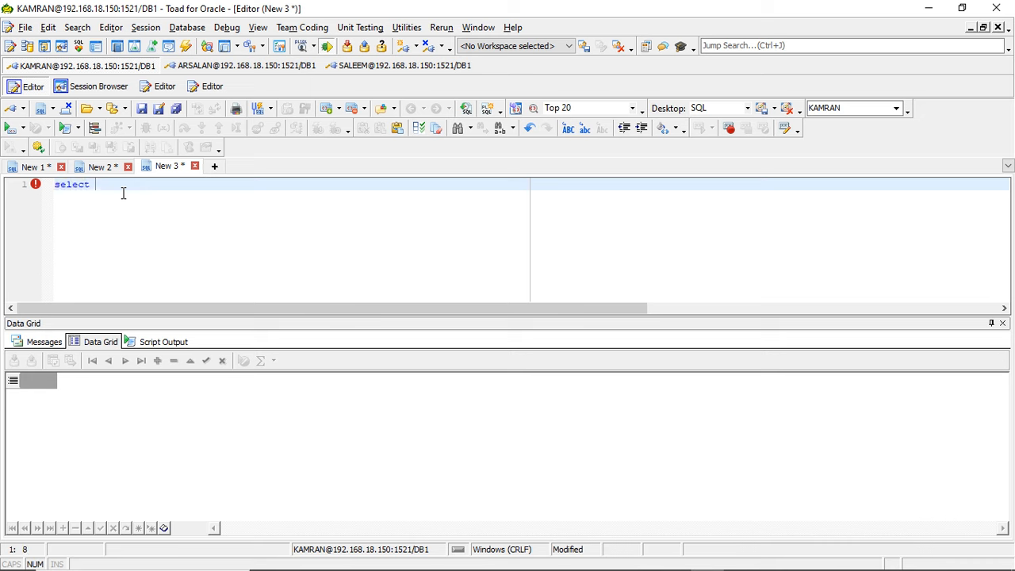
key(ctrl+v)
drag(96, 194, 93, 194)
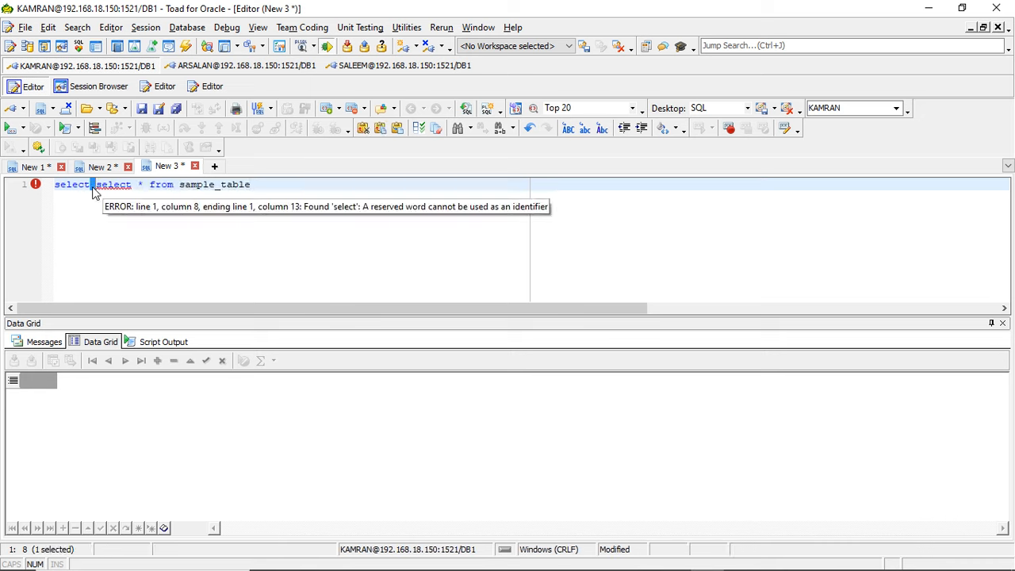
key(BackSpace)
key(BackSpace)
key(BackSpace)
key(BackSpace)
key(BackSpace)
key(BackSpace)
key(BackSpace)
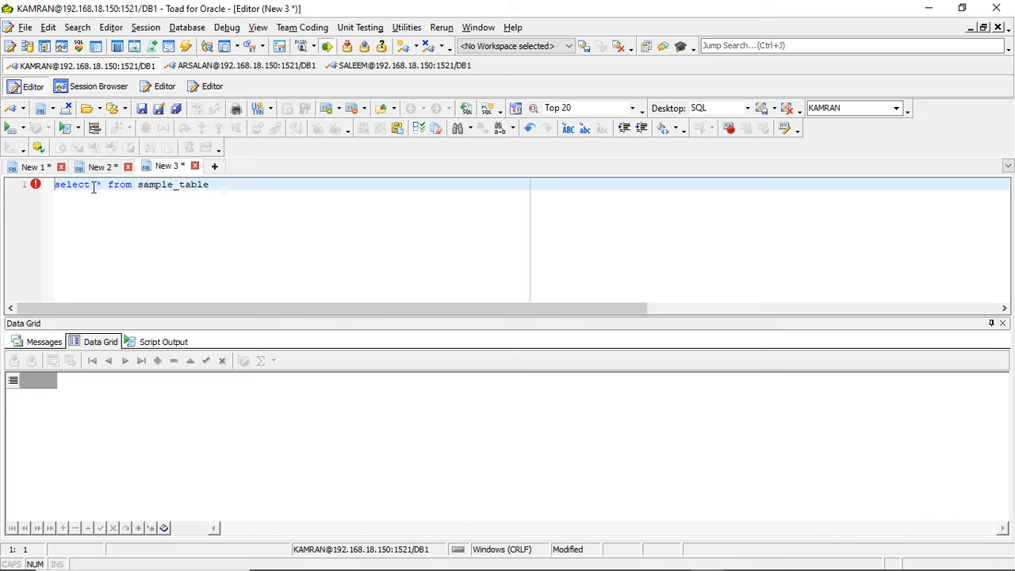
click(8, 128)
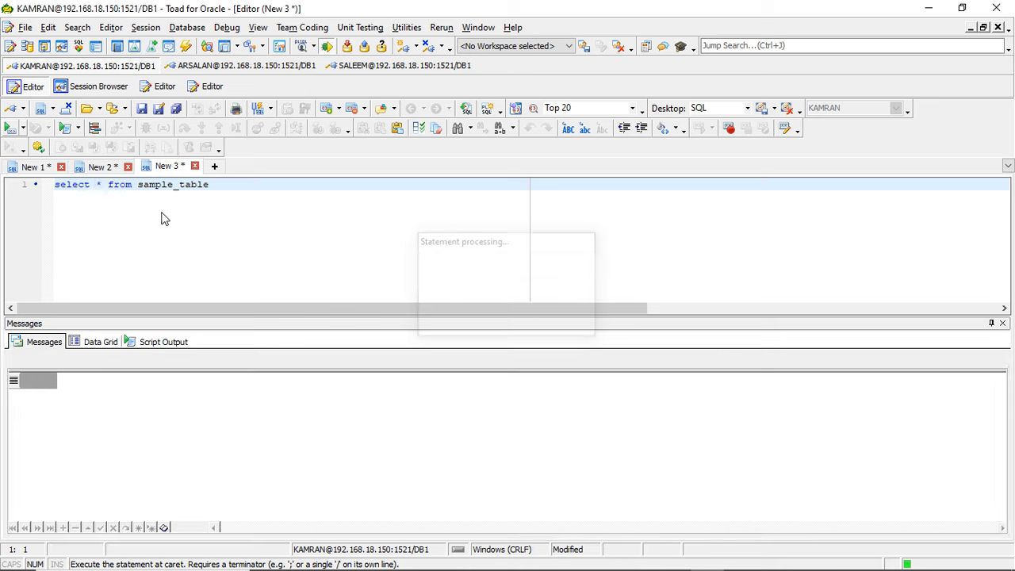
- Qualify the table in the query as bux.sample_table and execute the statement
click(201, 194)
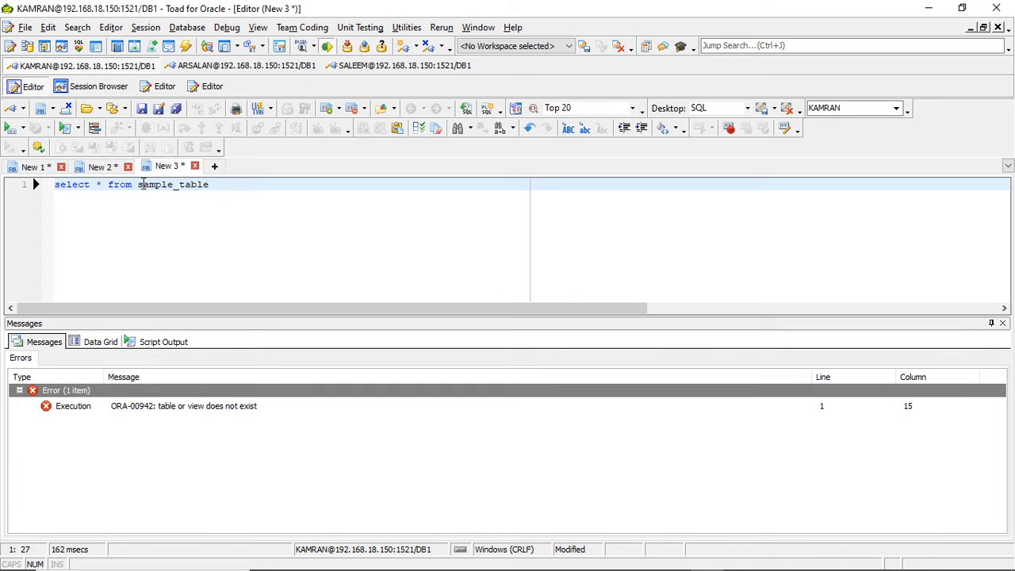
click(142, 184)
text(bux.)
click(8, 129)
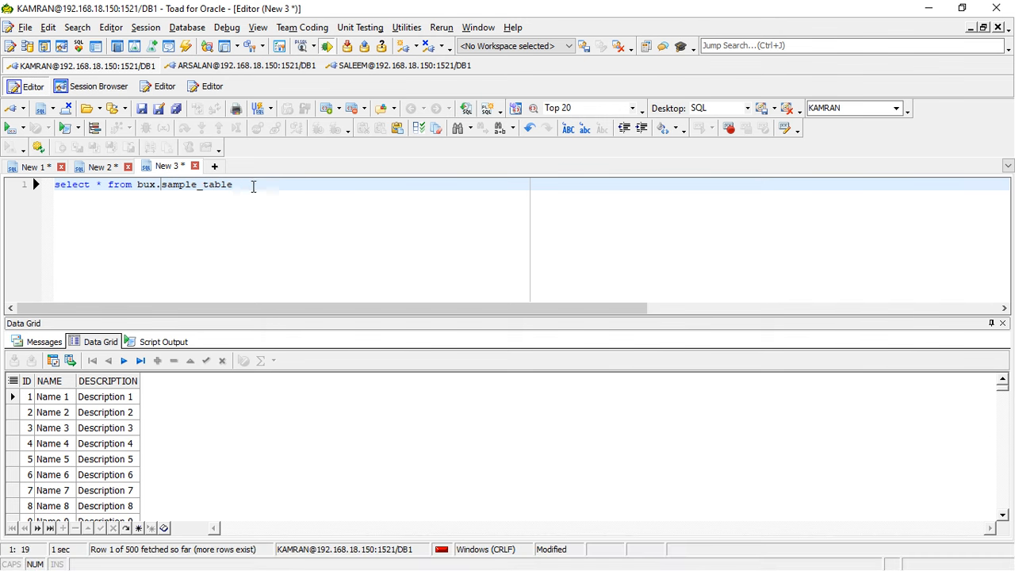
- Append a where clause on the description column to the bux.sample_table query
click(246, 186)
text(where descrut)
key(BackSpace)
key(BackSpace)
text(iption)
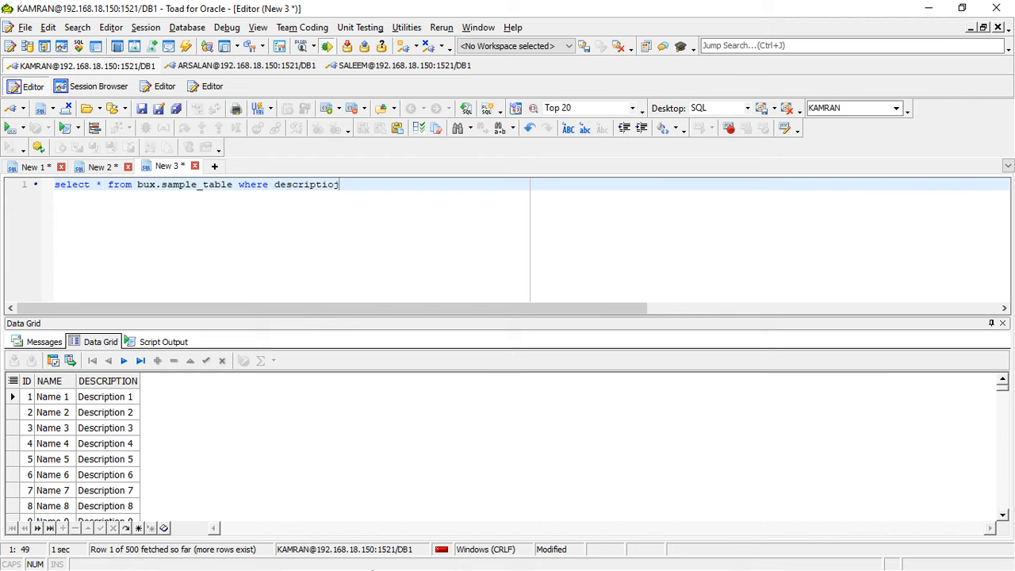
key(super)
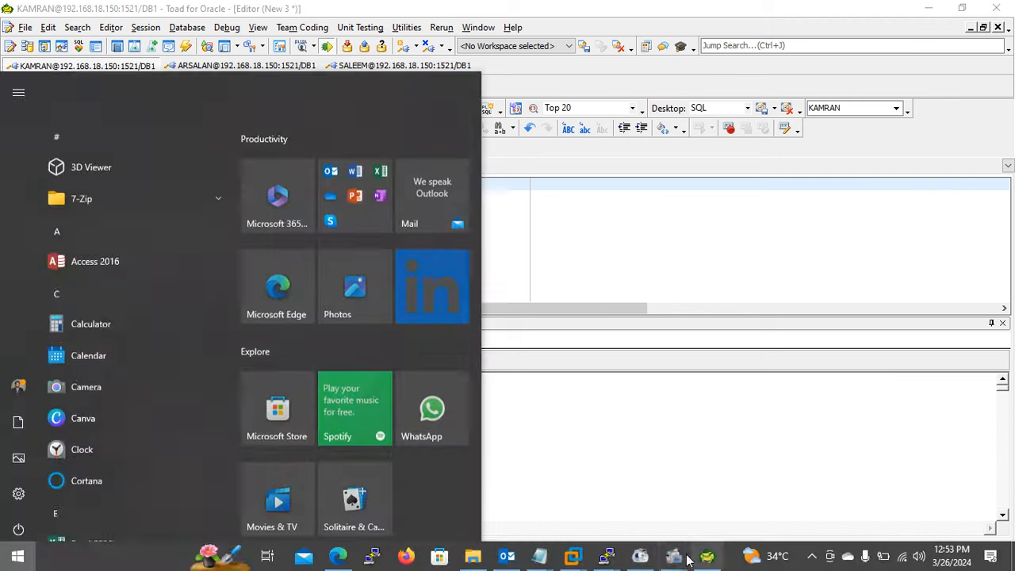
mouse_move(672, 558)
click(674, 512)
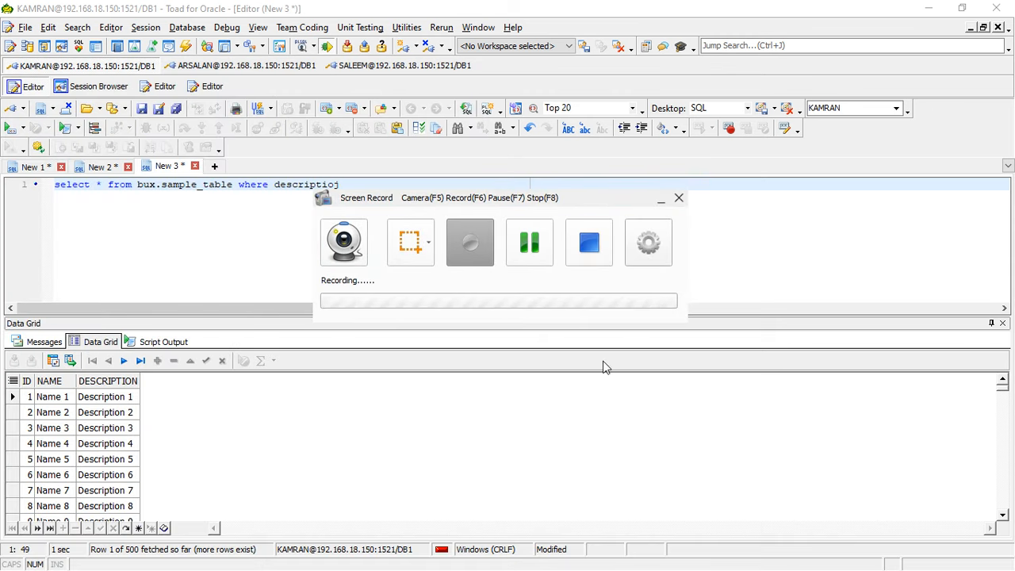
click(660, 201)
- Correct the end of the column name and complete the condition with like '%Desc%';
key(BackSpace)
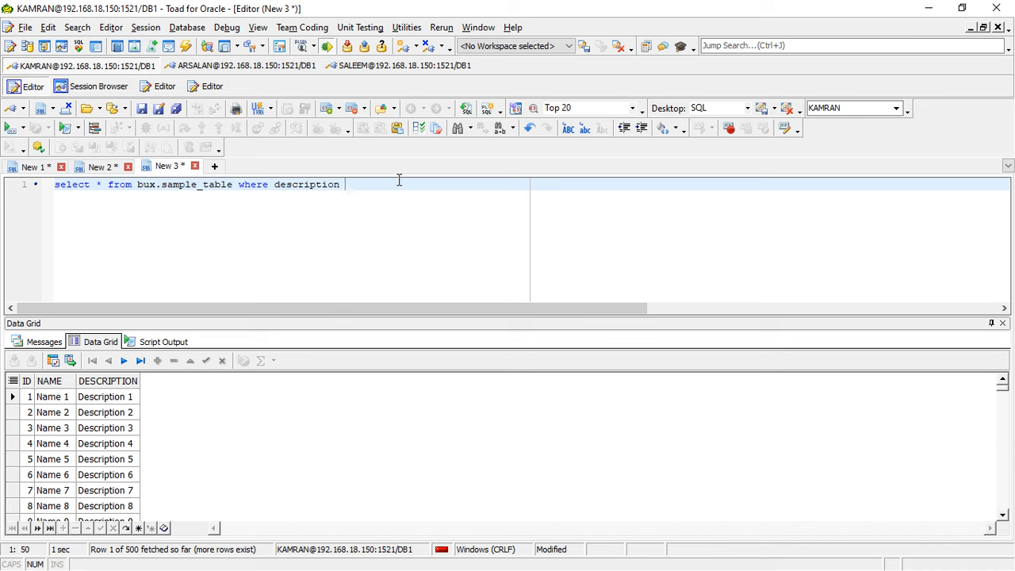
text(like '%)
text(Des%%)
key(End)
text(';)
- Replace the asterisk in the query with the name column and select the whole statement
click(100, 185)
key(BackSpace)
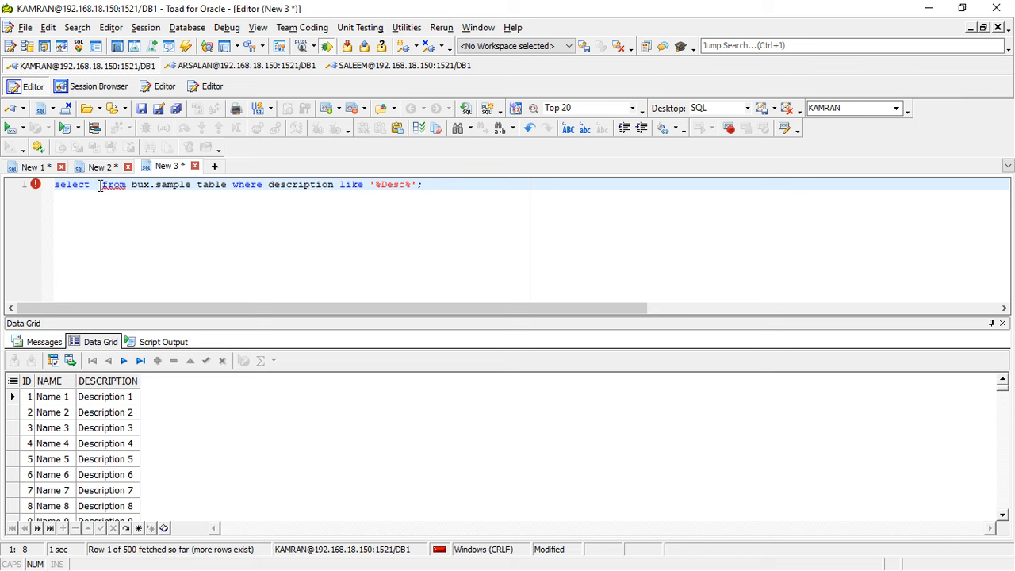
text(name)
key(ctrl+a)
key(super+c)
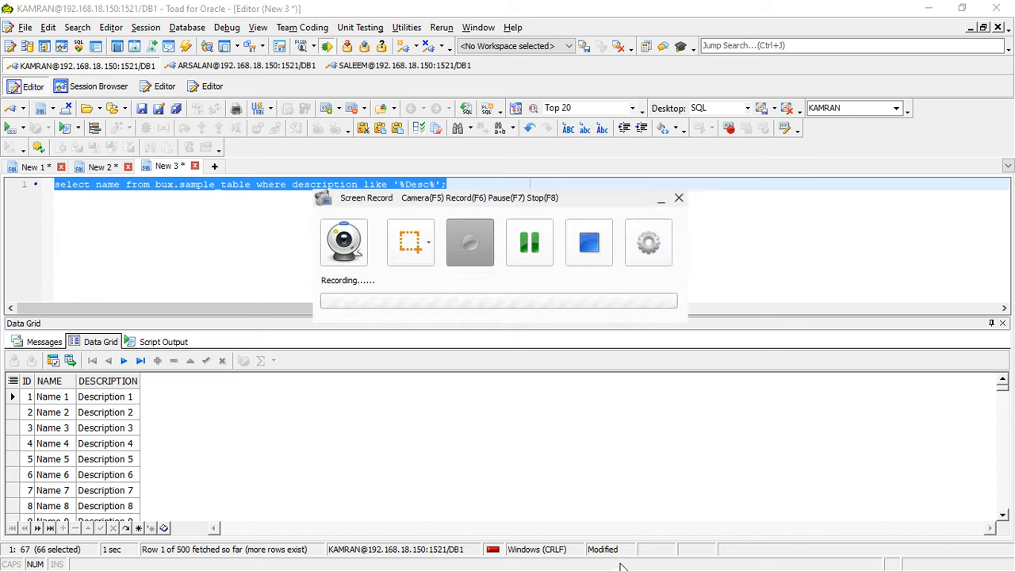
key(super)
click(661, 199)
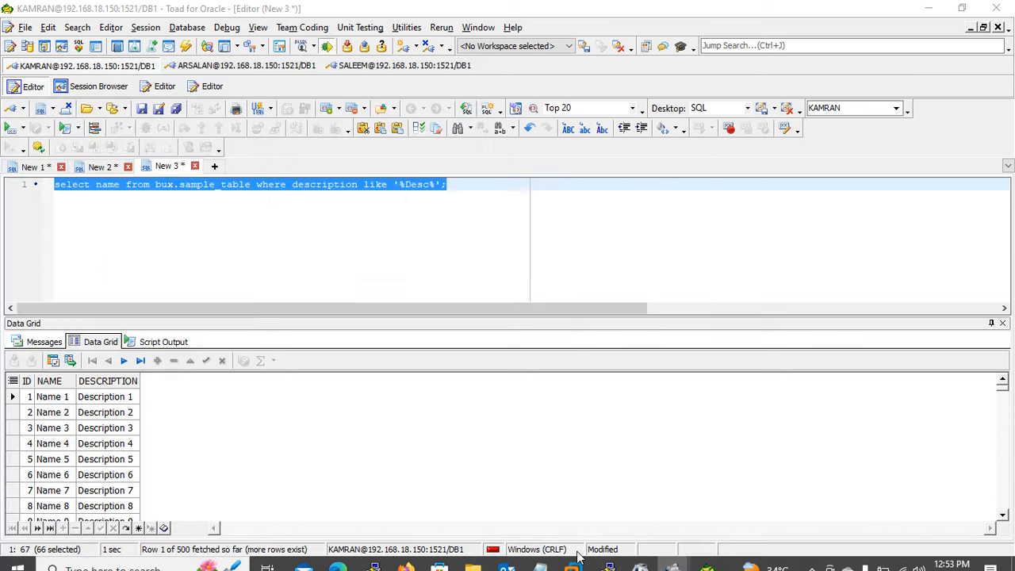
- Switch to the SQL*Plus terminal at oracle@dbsingle1:~ and run the copied select name query on bux.sample_table
mouse_move(609, 562)
click(674, 490)
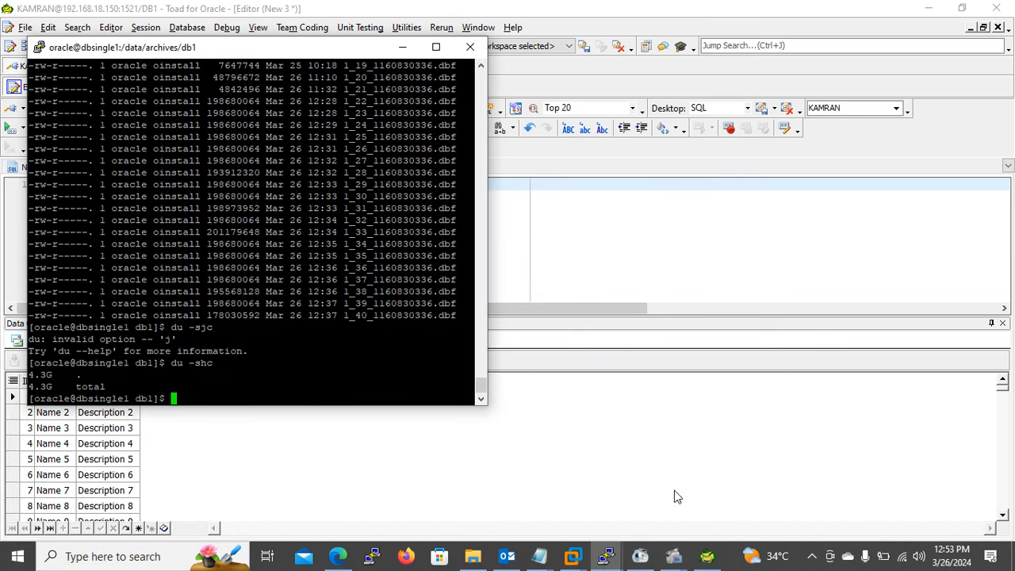
click(402, 47)
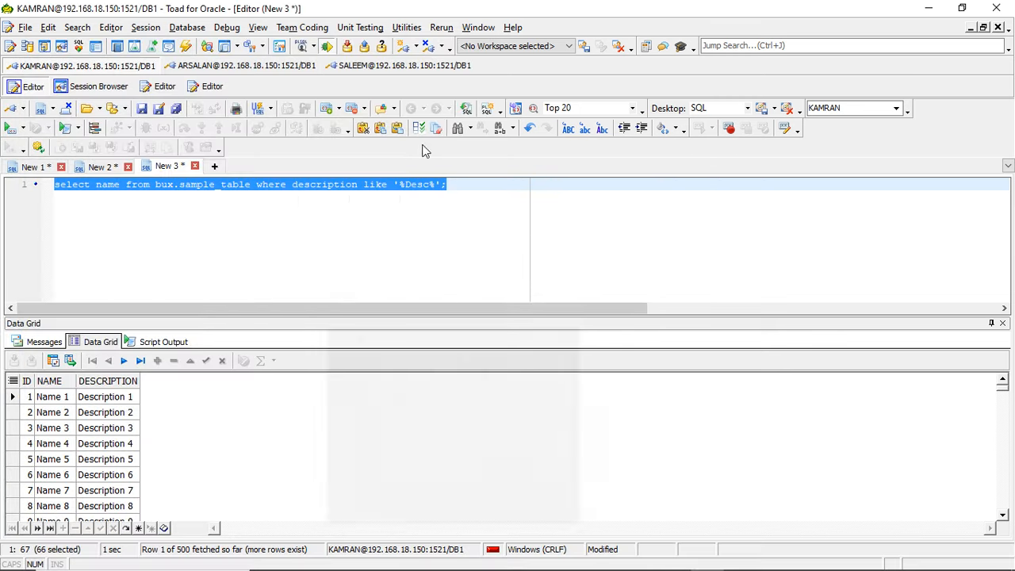
click(607, 562)
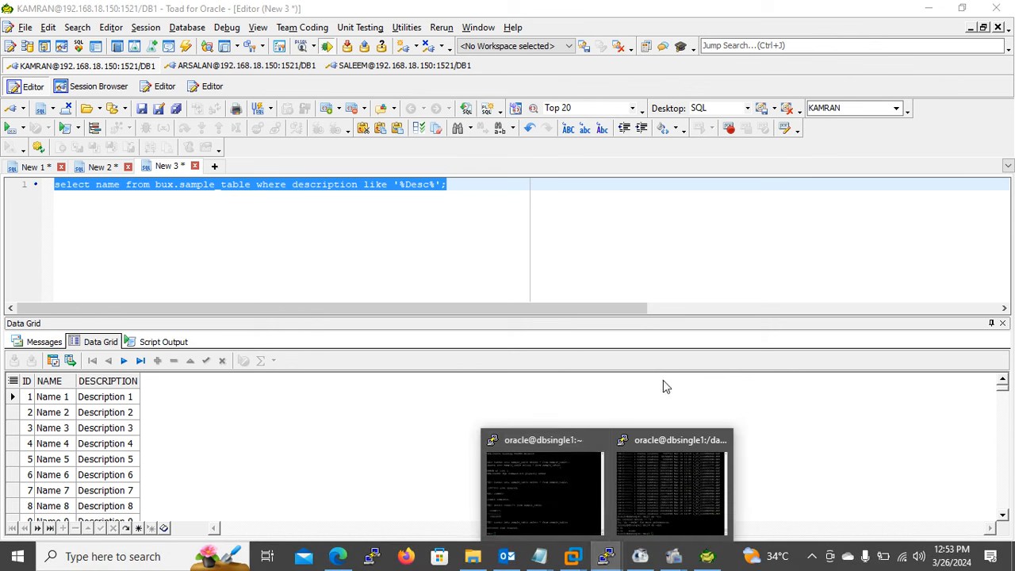
click(558, 493)
right_click(649, 309)
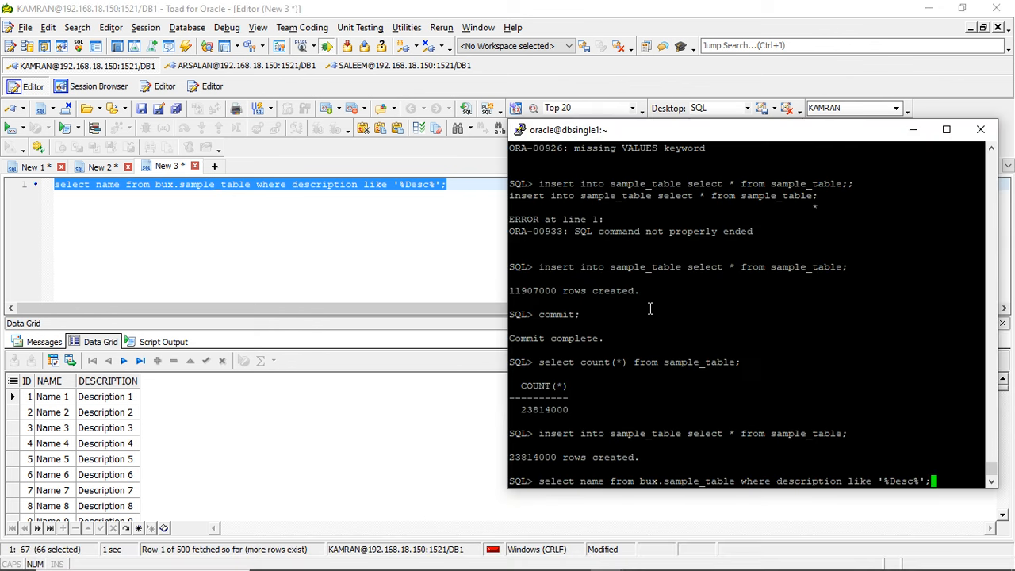
key(Return)
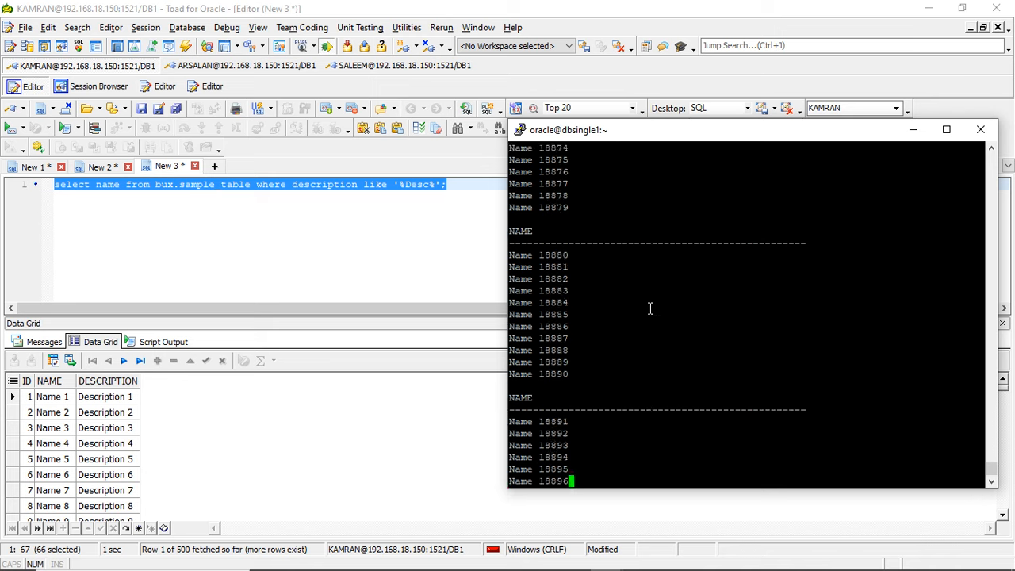
- Run the copied bux.sample_table name query in a new Toad editor tab and fetch through to the last record
click(359, 227)
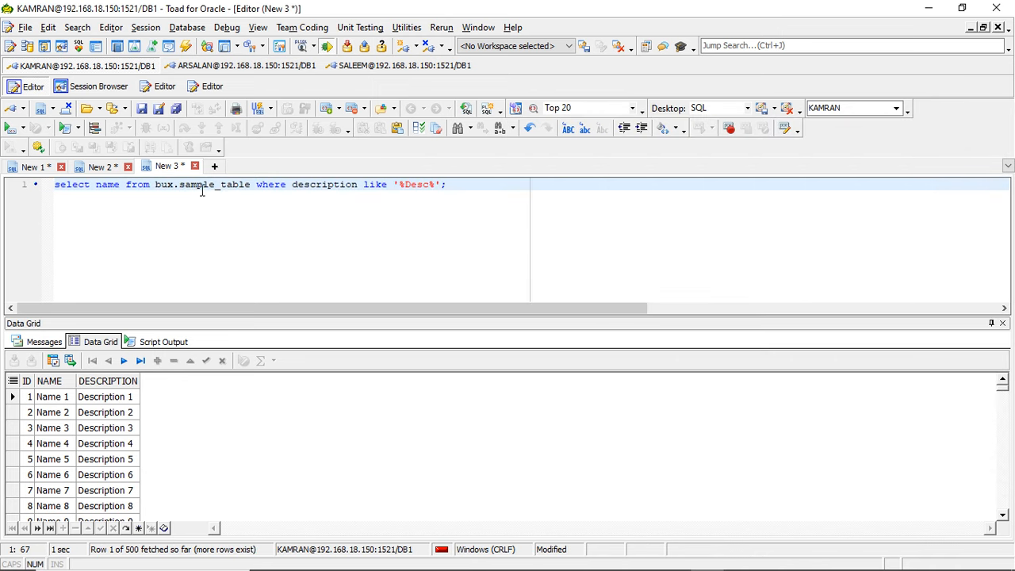
click(215, 166)
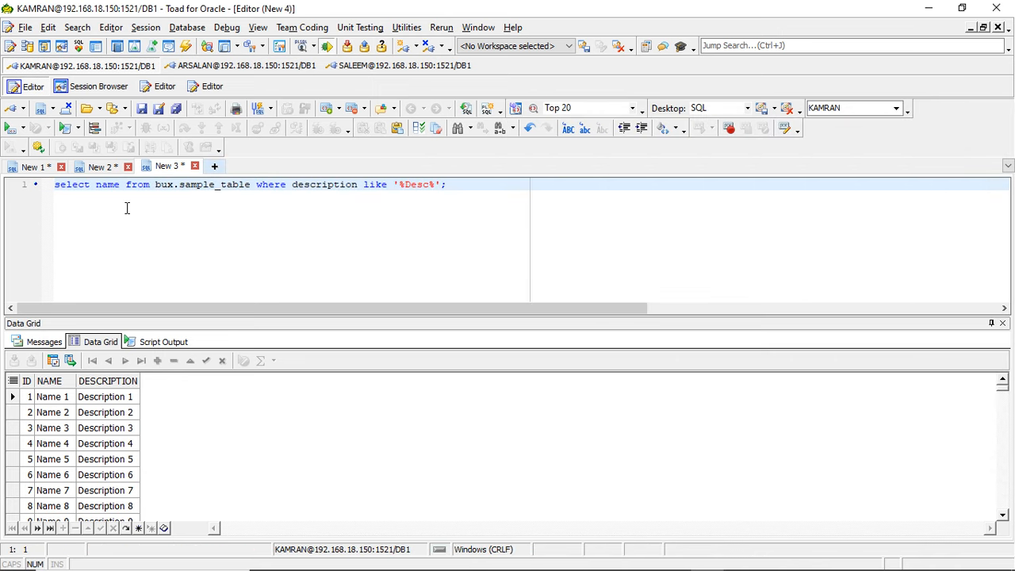
key(ctrl+v)
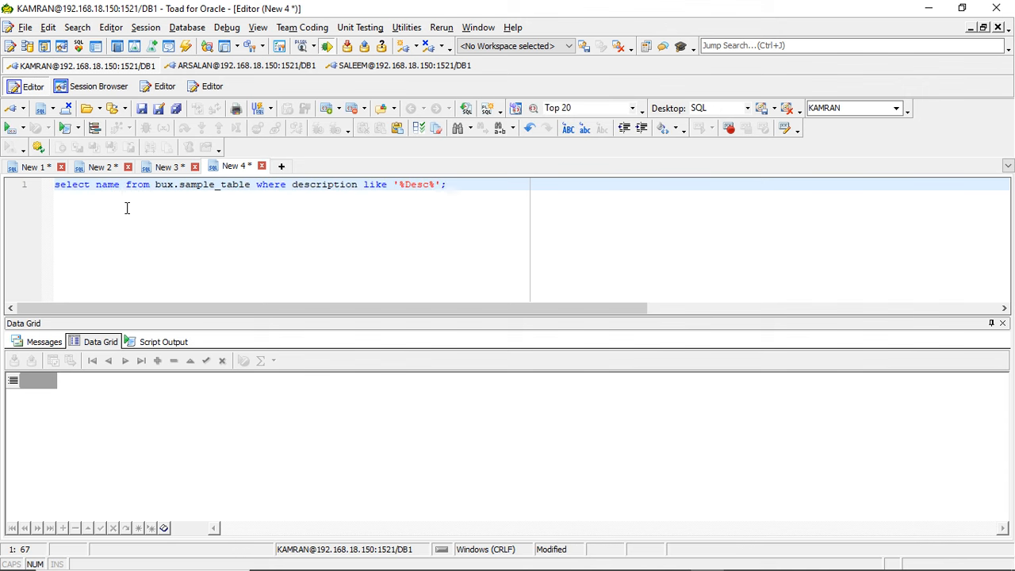
click(9, 130)
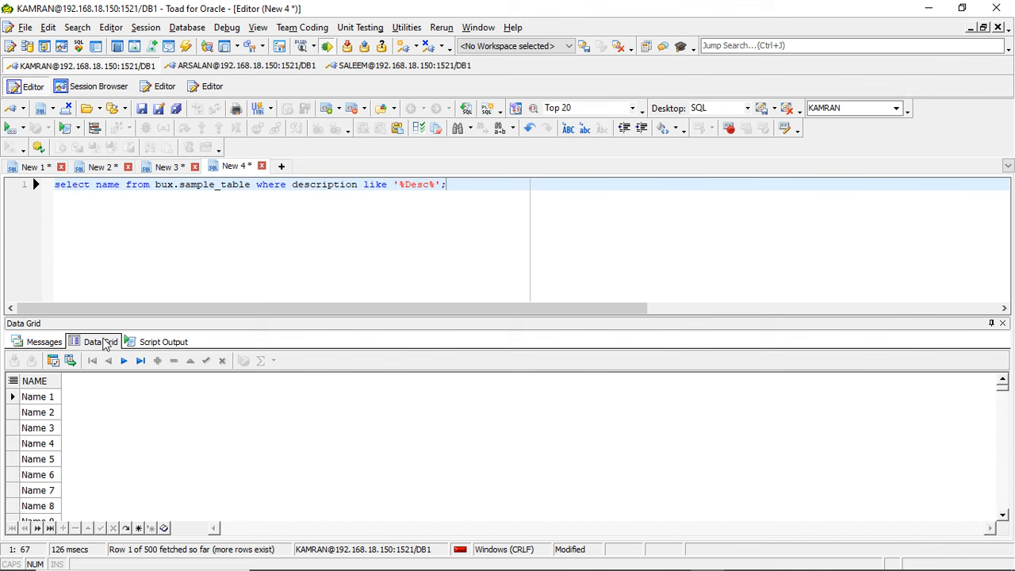
click(140, 361)
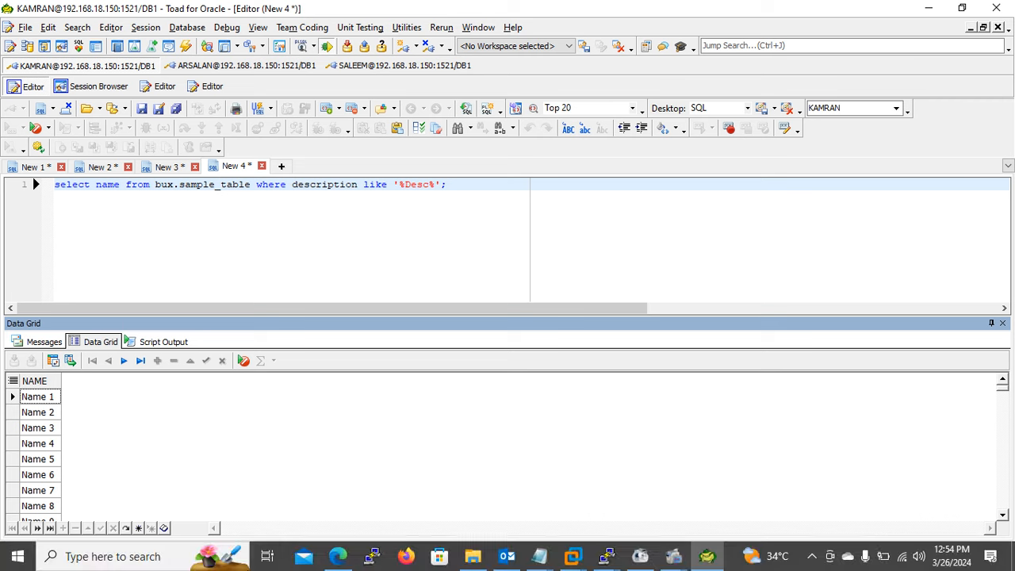
- Check the active and inactive sessions in a second Session Browser, refreshing the list, and close that browser
mouse_move(564, 554)
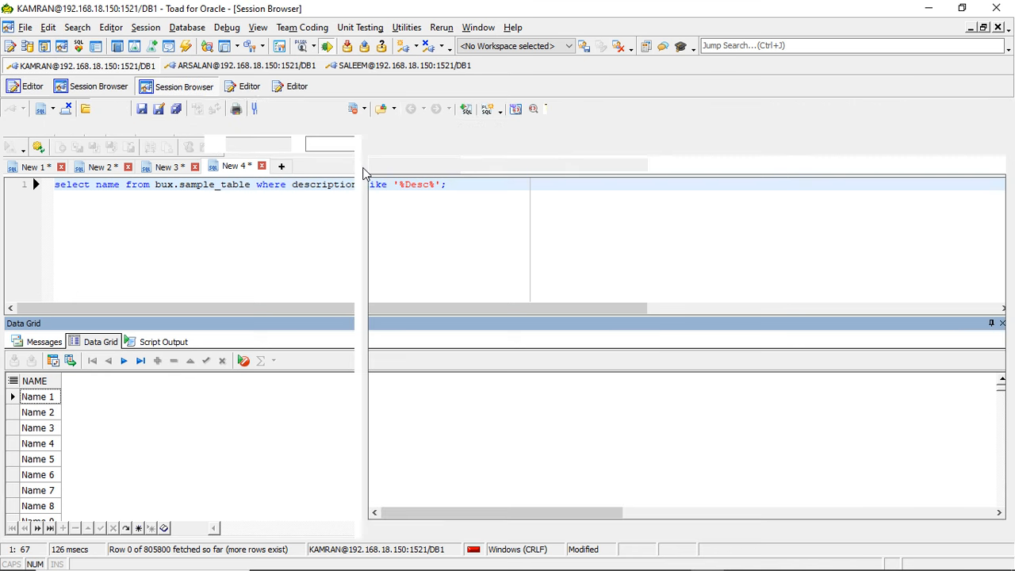
click(10, 203)
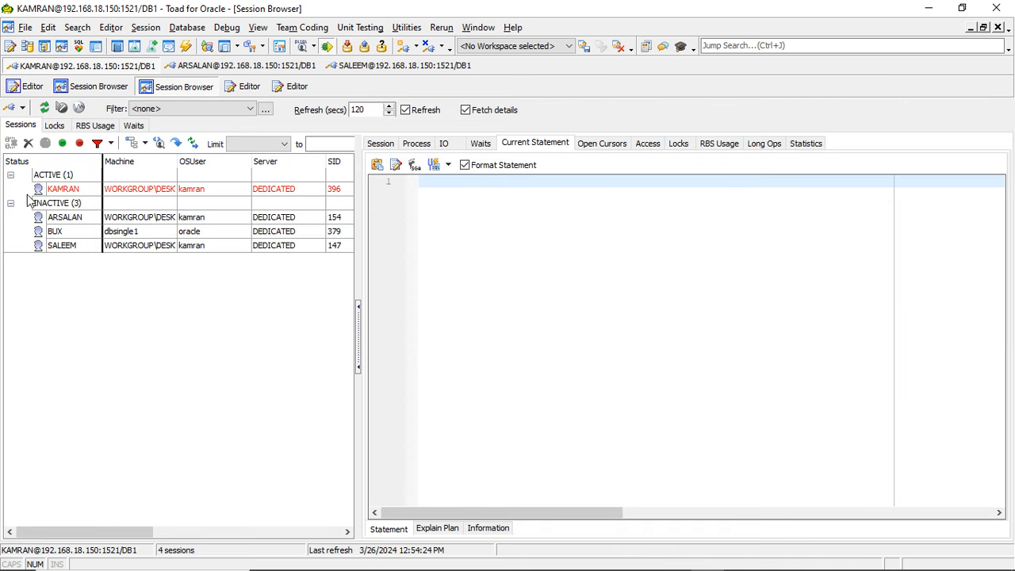
key(alt+Tab)
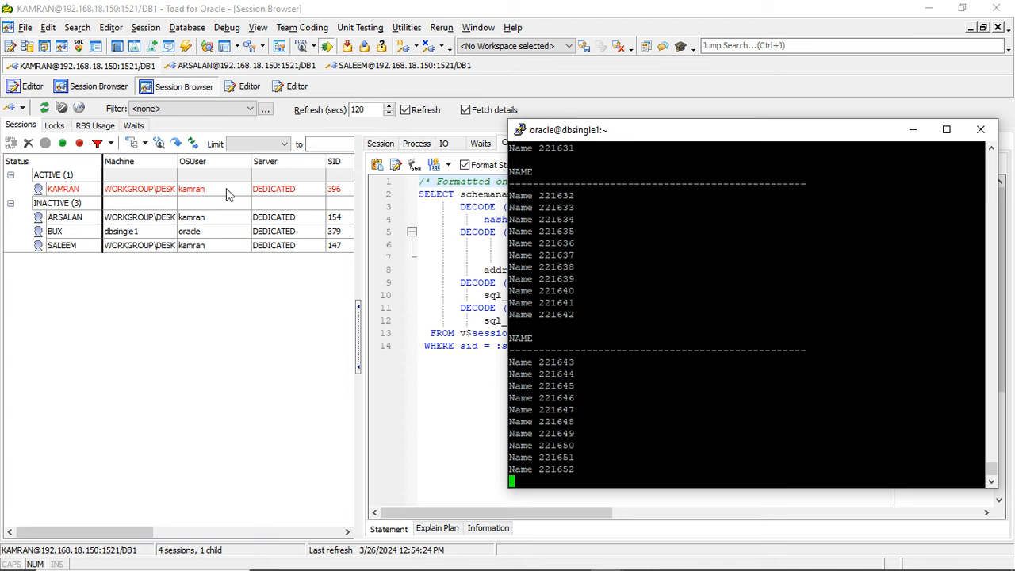
click(45, 108)
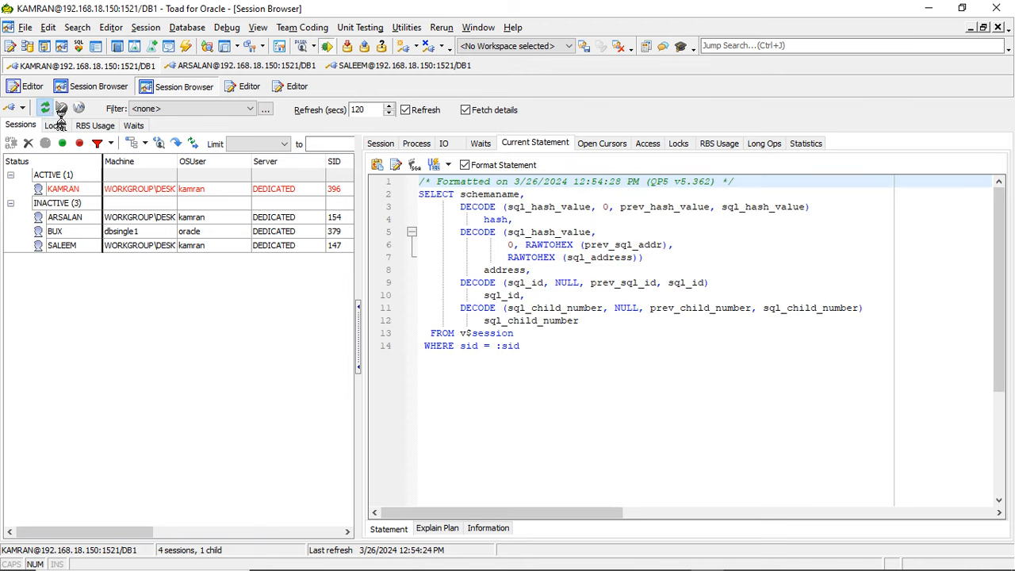
click(49, 109)
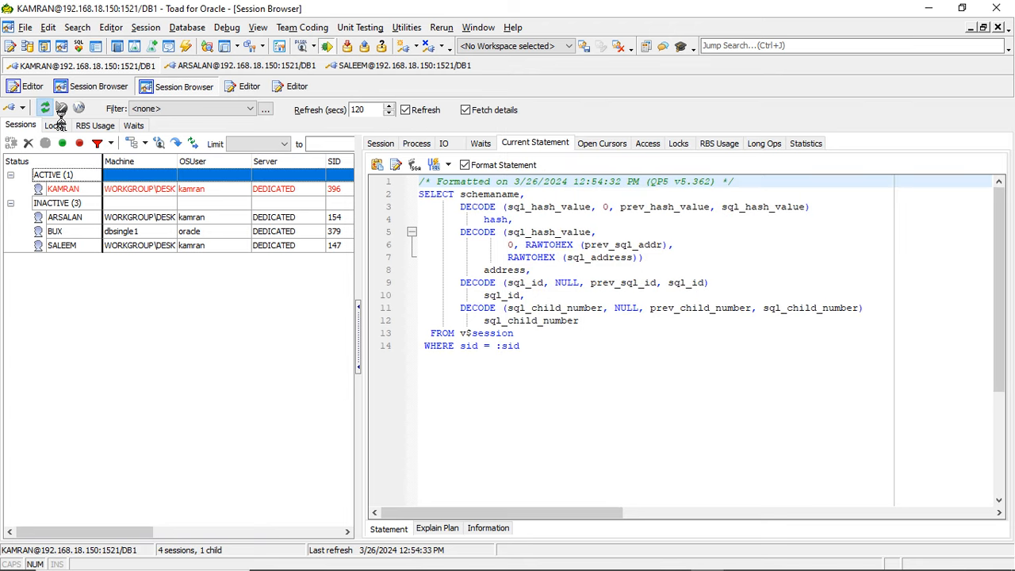
click(997, 27)
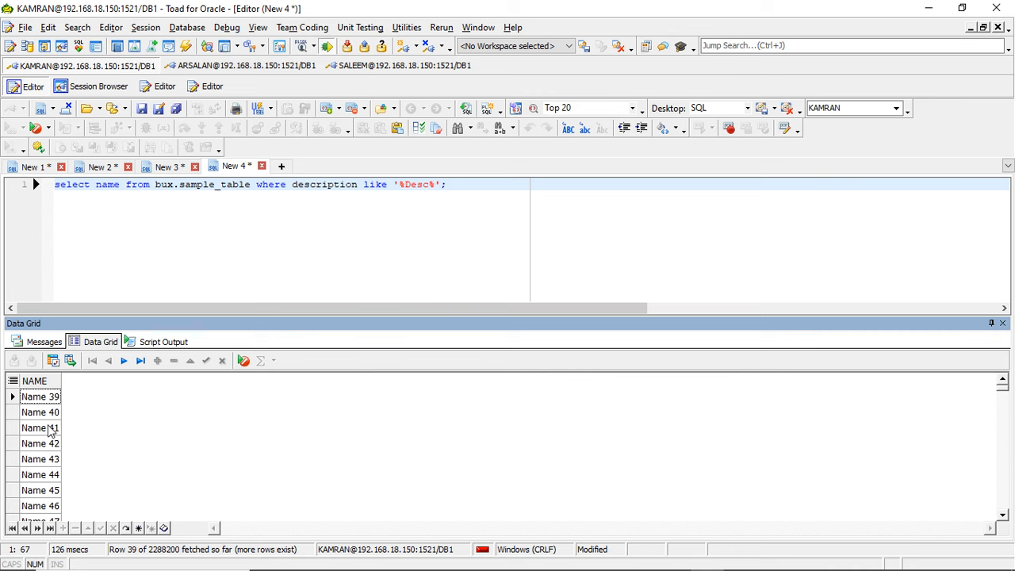
- Cancel the running data fetch for the name query
key(Escape)
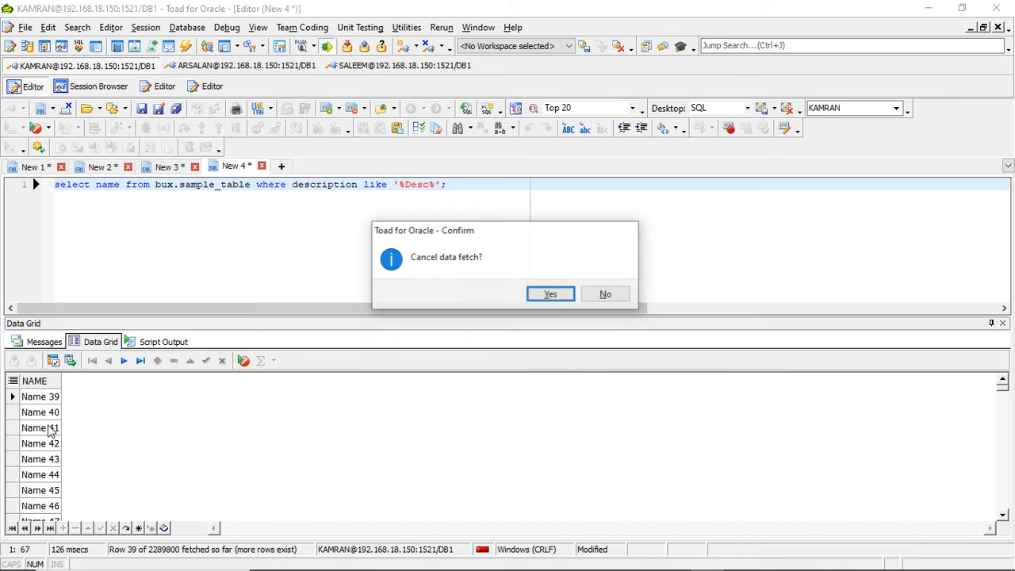
click(551, 294)
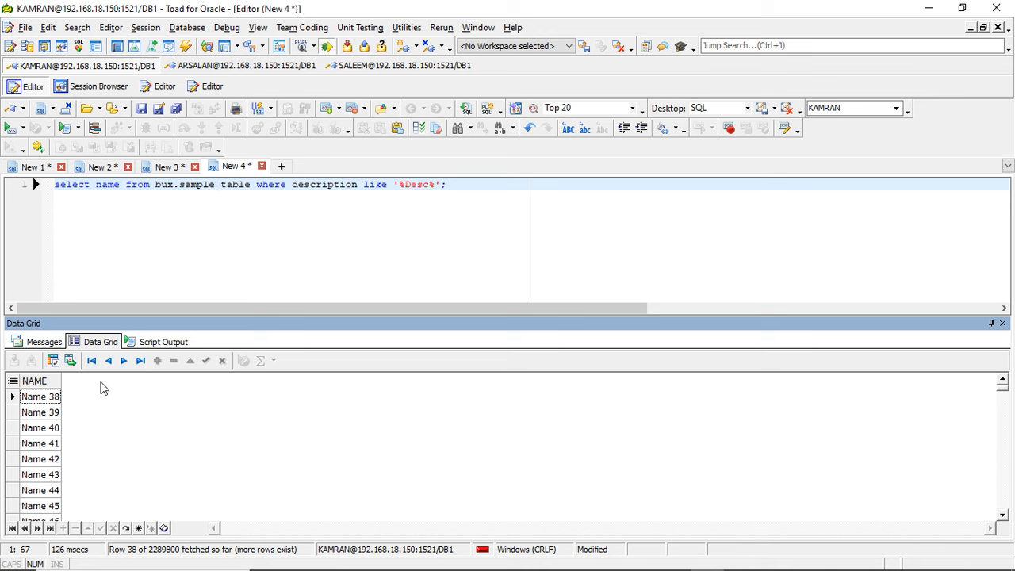
click(59, 398)
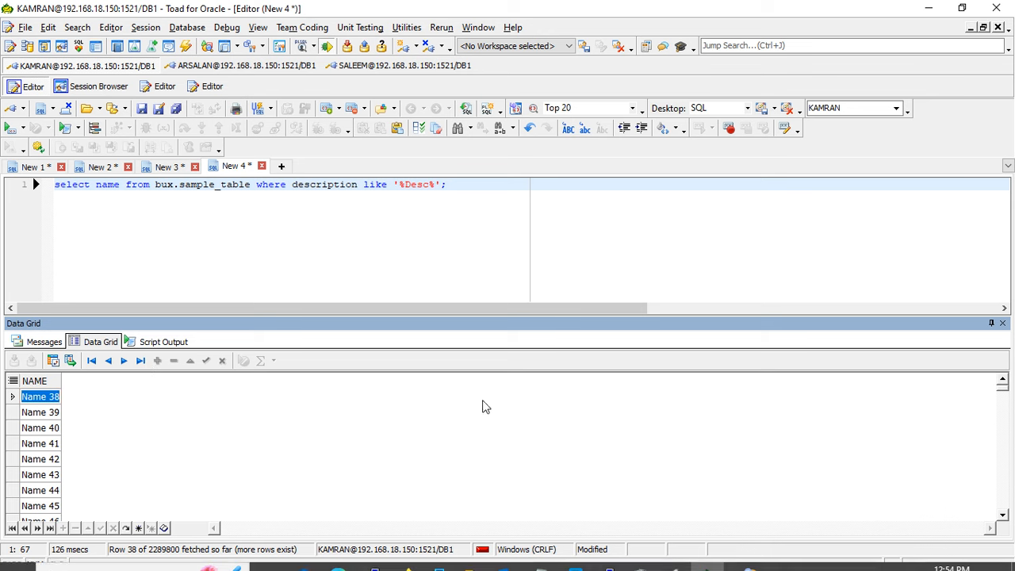
- Replace the name column in the query with count(*) and select the whole statement
click(97, 184)
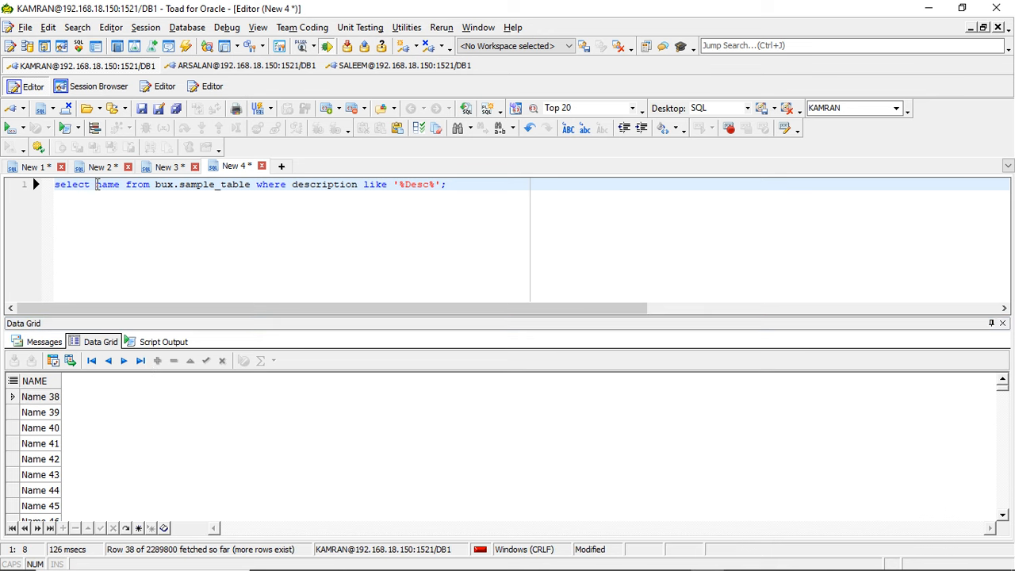
text(count)
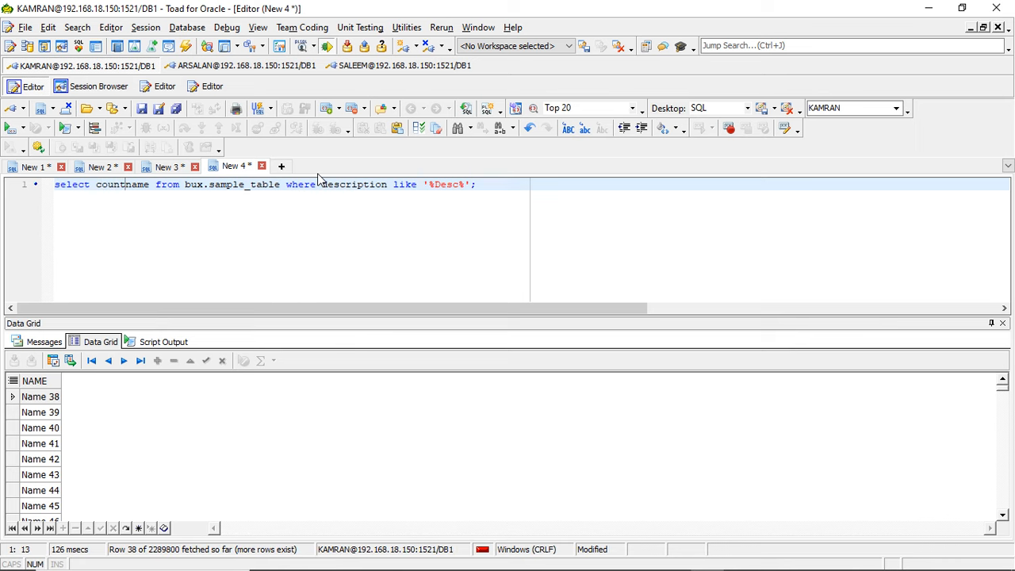
text((*))
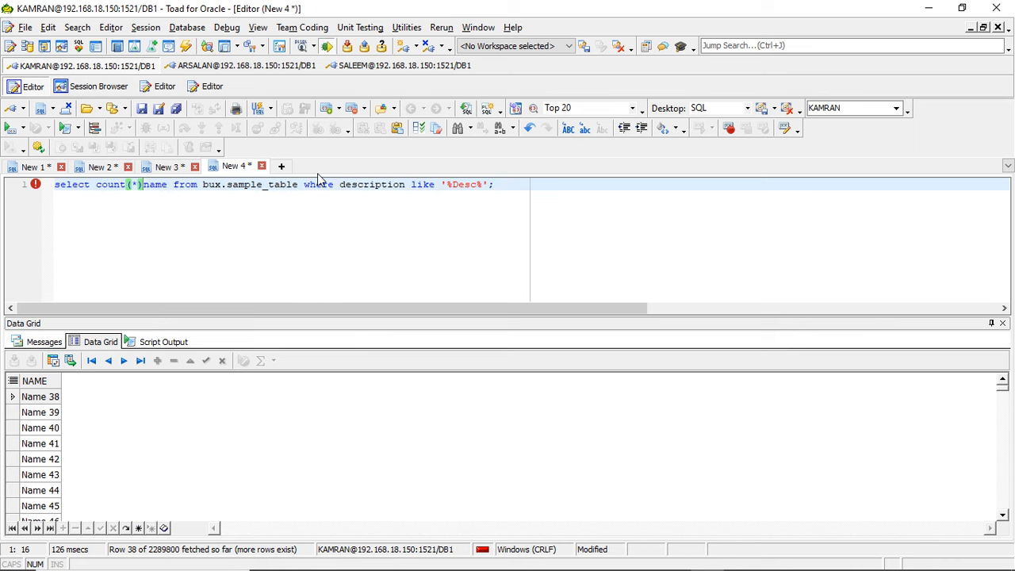
key(Delete)
key(Delete)
key(Delete)
key(Delete)
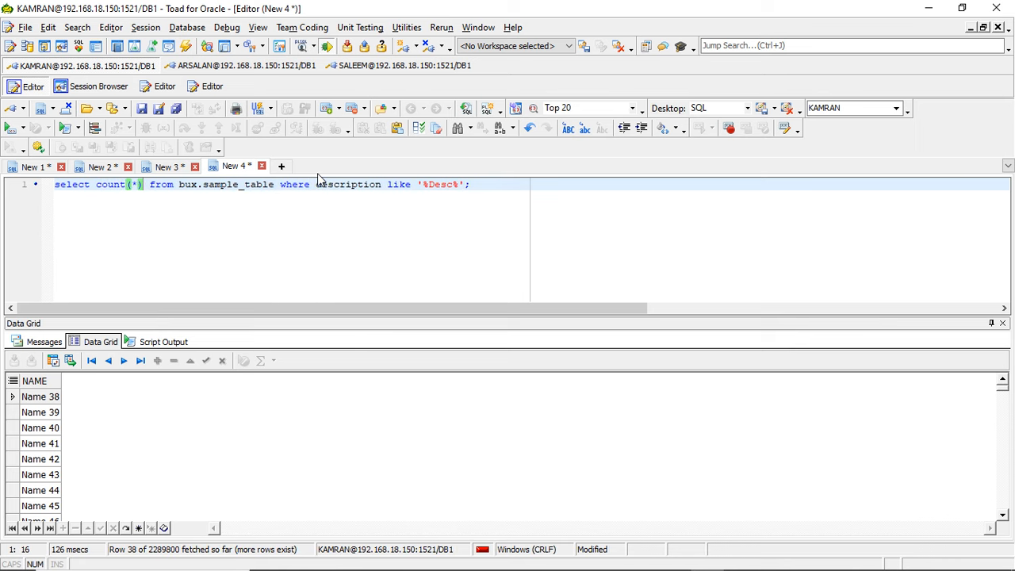
click(299, 183)
key(ctrl+a)
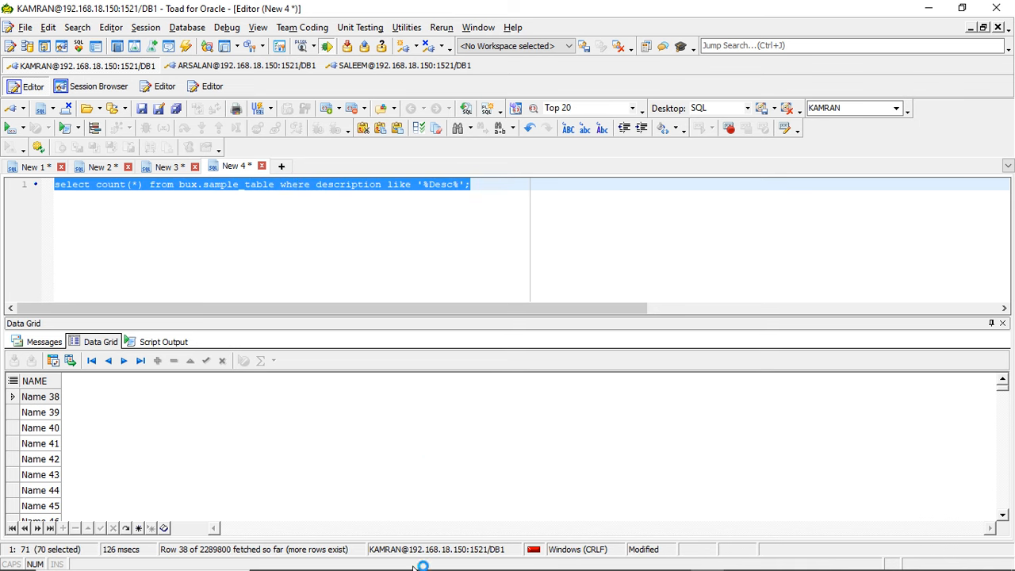
- Interrupt the running query in the SQL*Plus terminal and run select count(*) from bux.sample_table where description like '%Desc%';
mouse_move(629, 566)
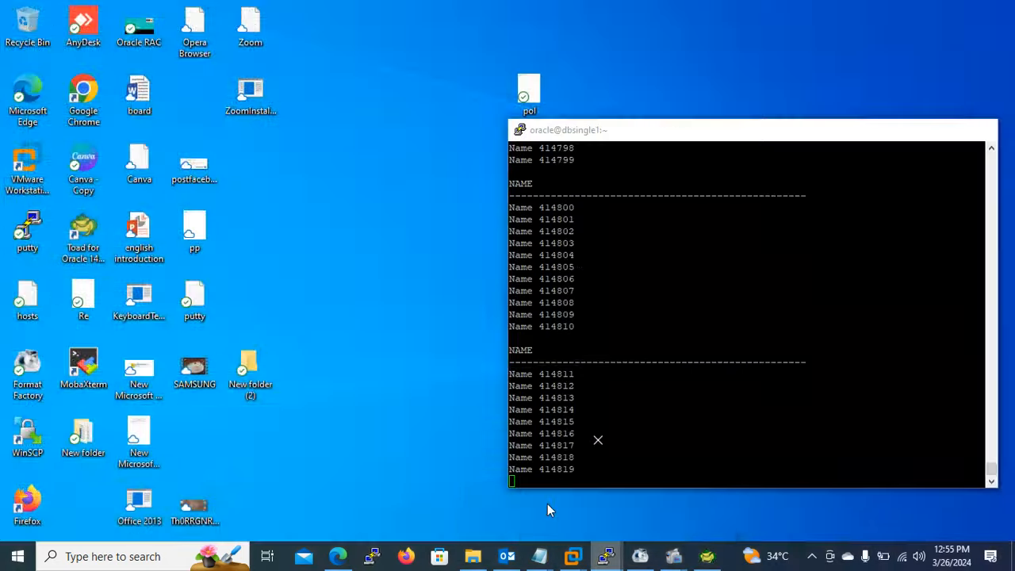
click(548, 504)
key(ctrl+c)
right_click(628, 347)
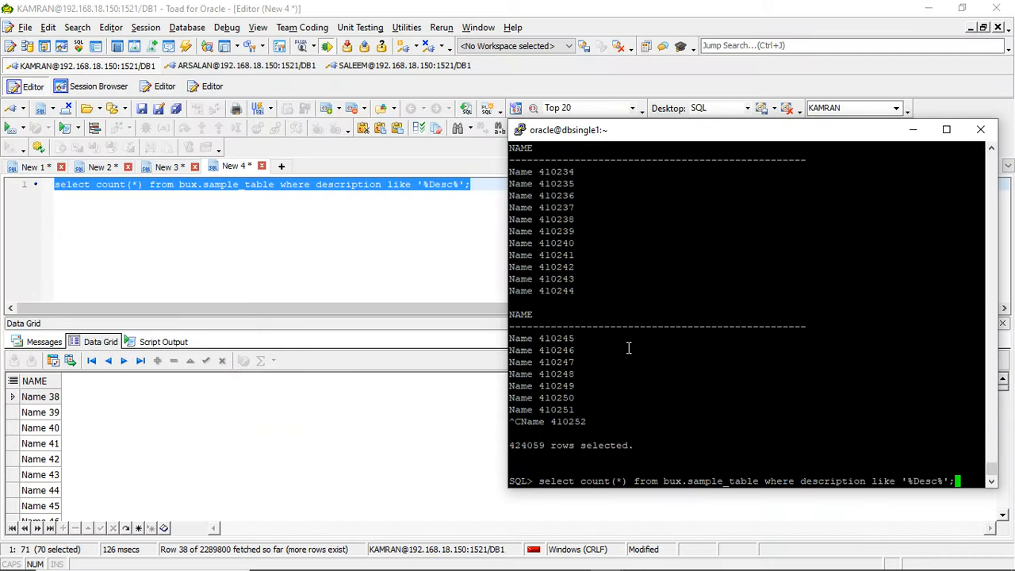
key(Return)
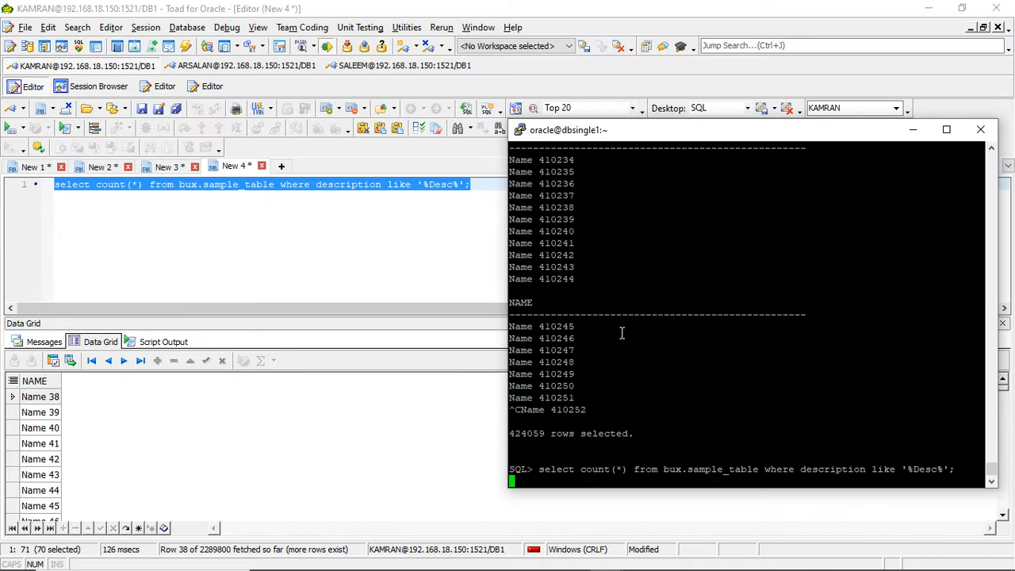
- Return to Toad's existing Session Browser and refresh the session list while the count query runs
click(229, 206)
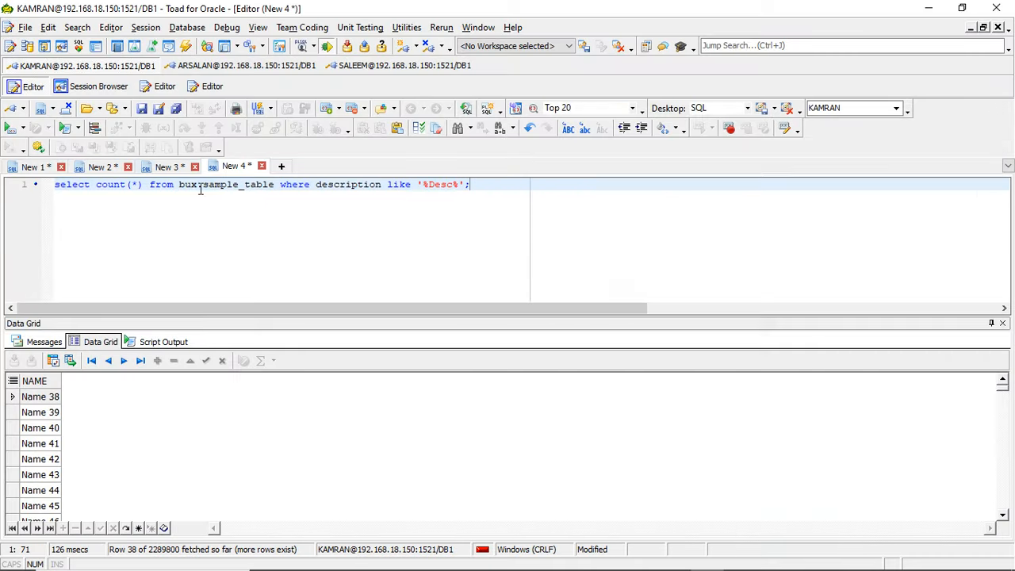
click(91, 88)
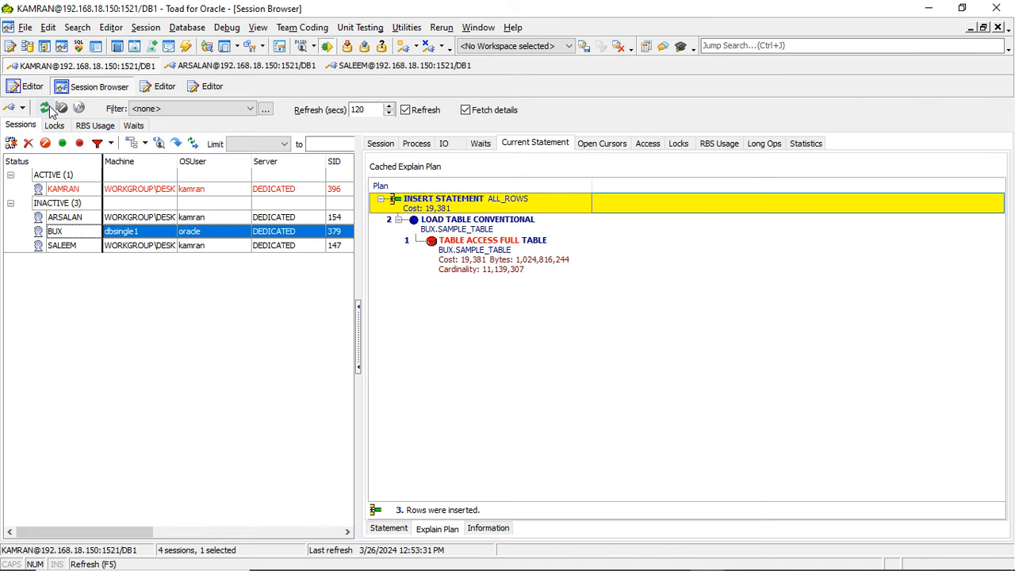
click(44, 107)
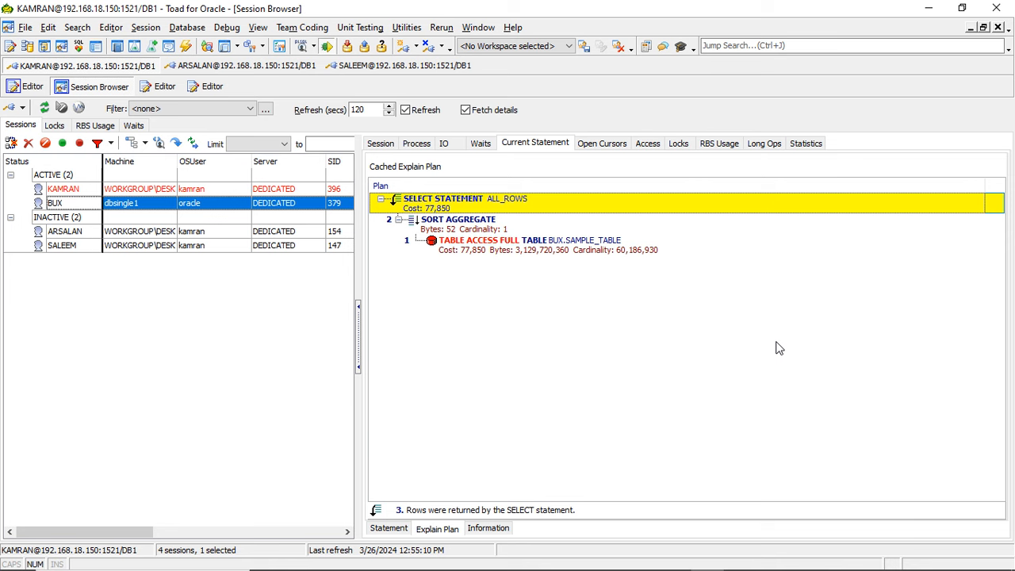
- Compare the BUX session's current statement with its explain plan, and check the count query's output in the terminal
click(409, 531)
click(432, 529)
click(389, 529)
click(436, 530)
click(401, 529)
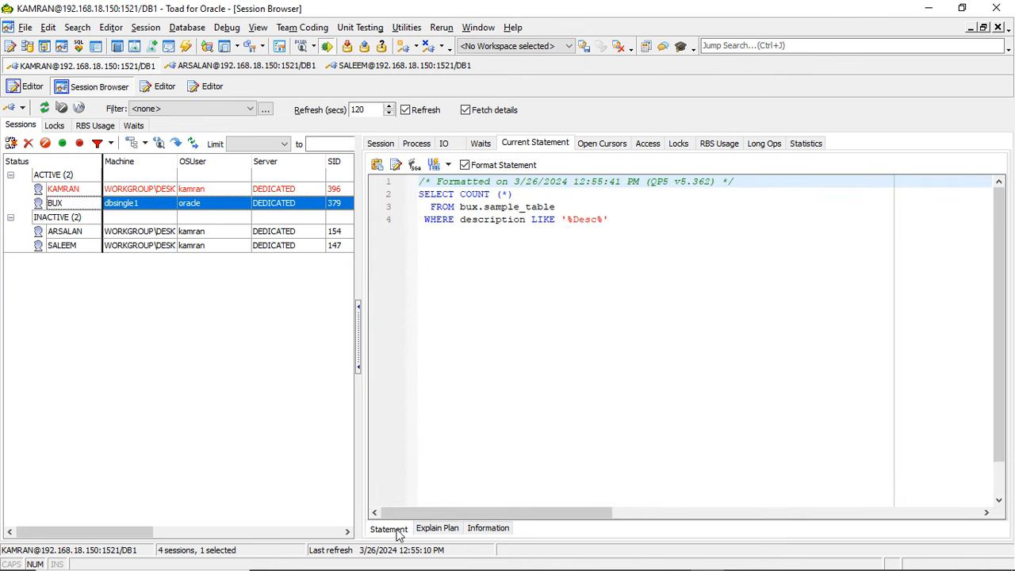
click(434, 531)
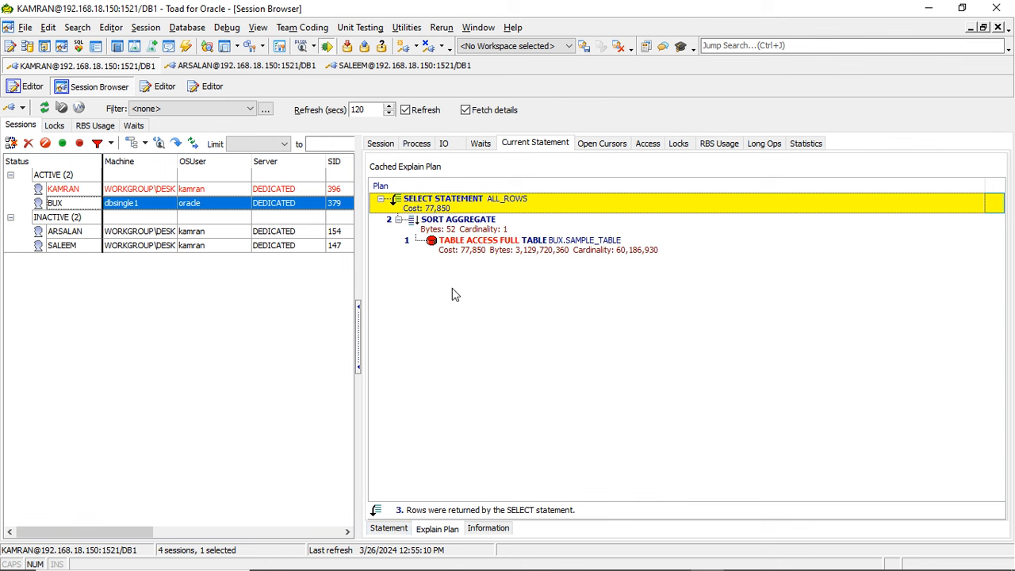
key(alt+Tab)
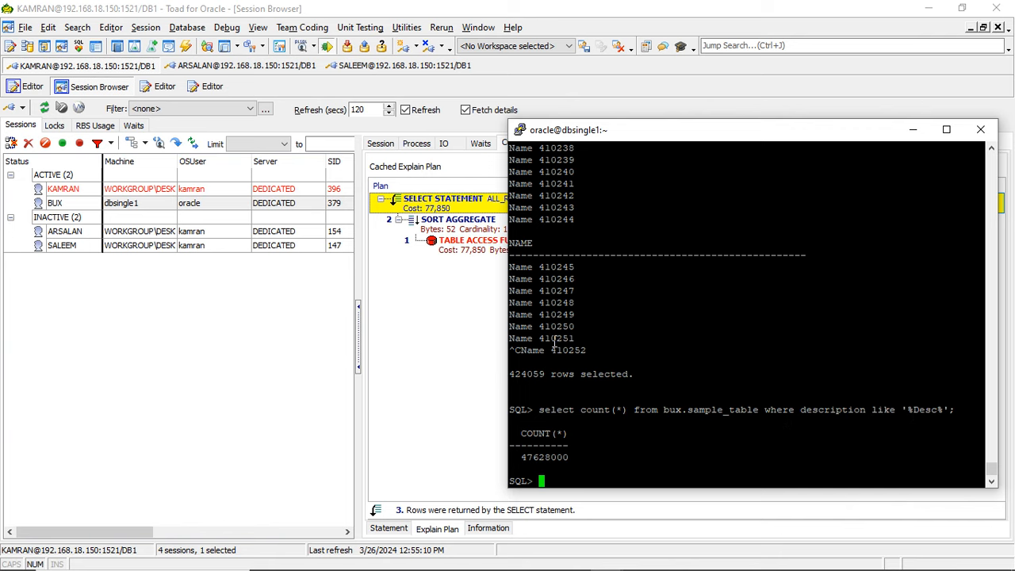
click(448, 354)
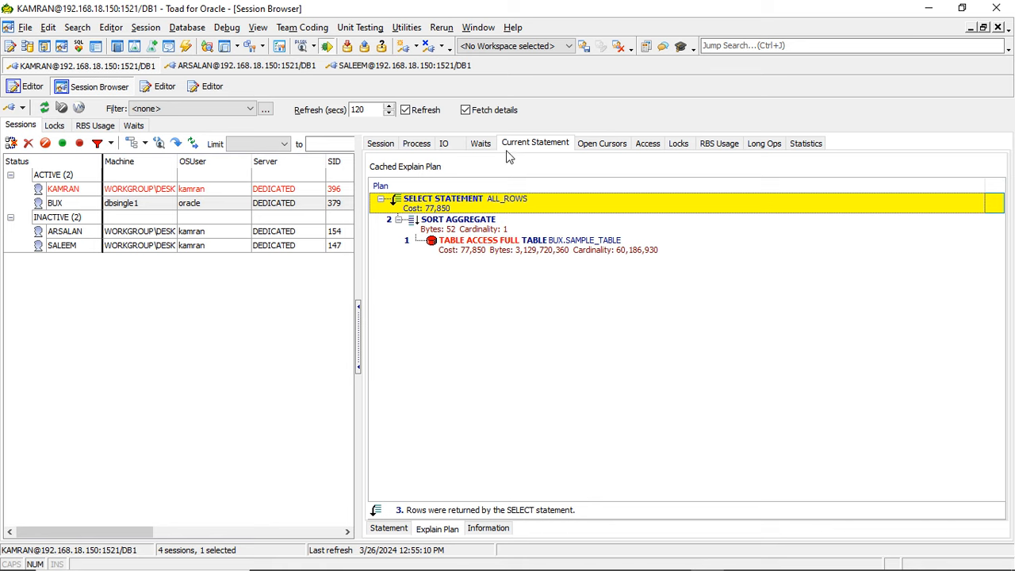
- Return to the SQL*Plus terminal and rerun select count(*) from bux.sample_table where description like '%Desc%';
click(389, 529)
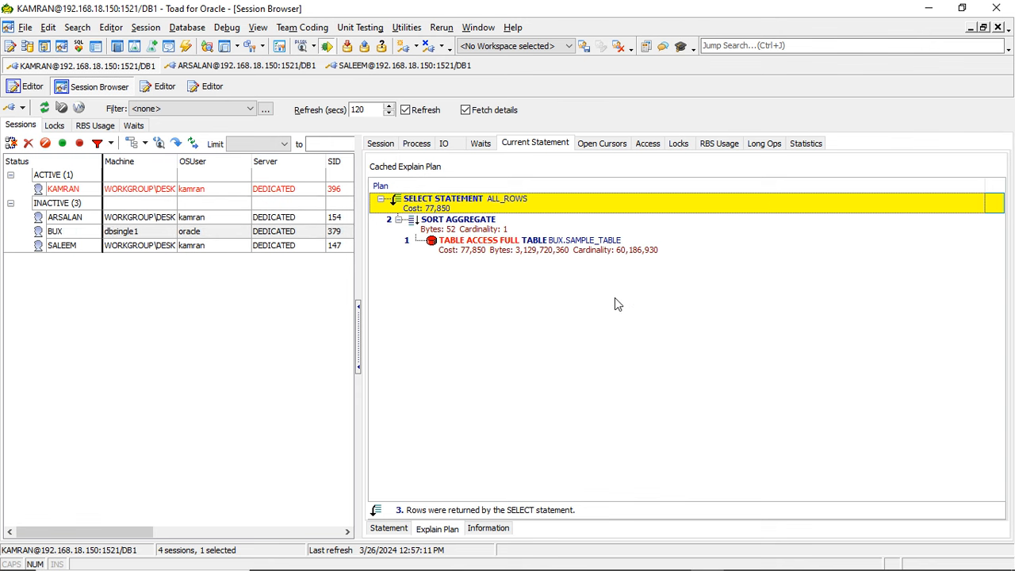
key(alt+Tab)
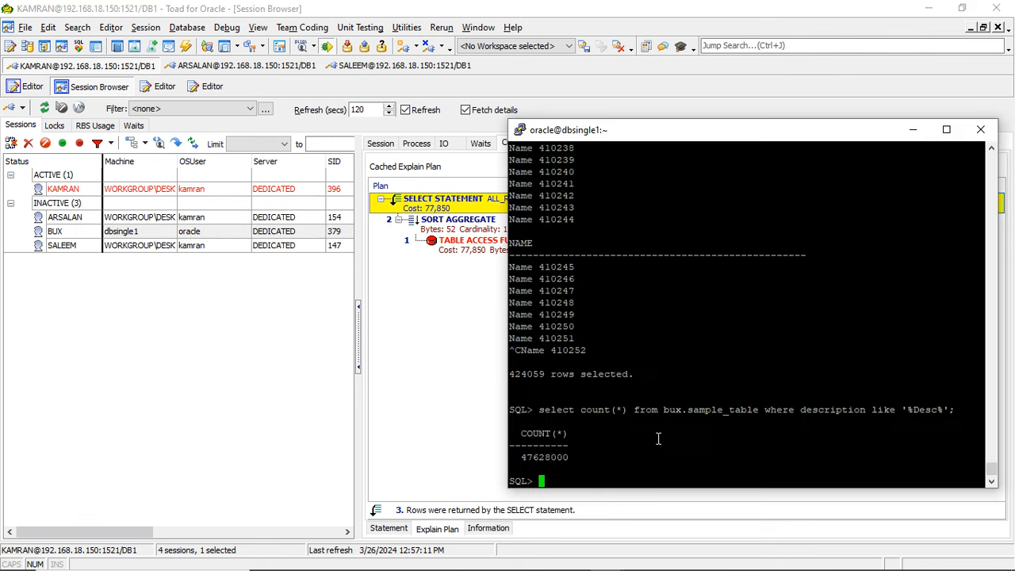
double_click(842, 409)
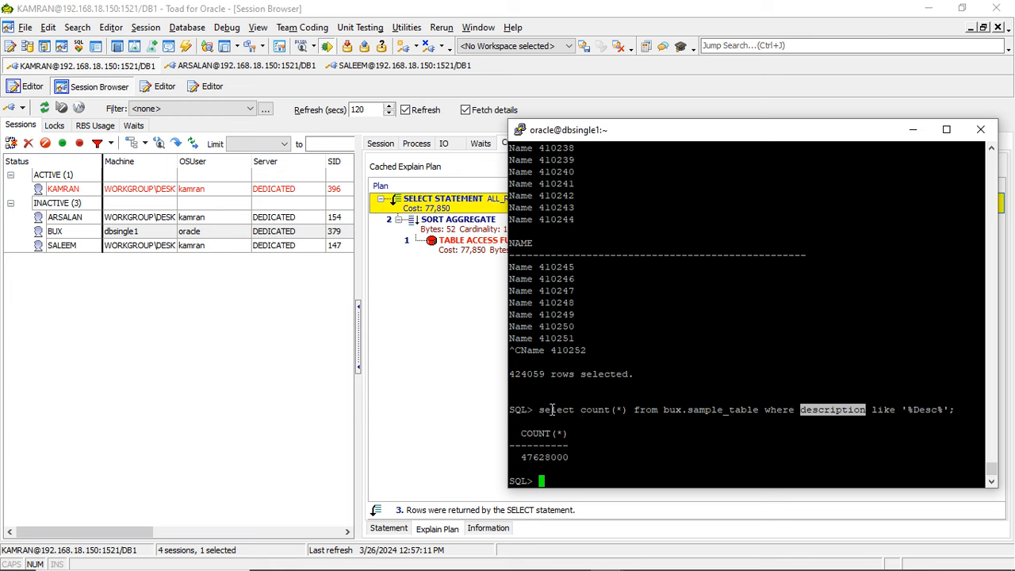
drag(541, 409, 955, 411)
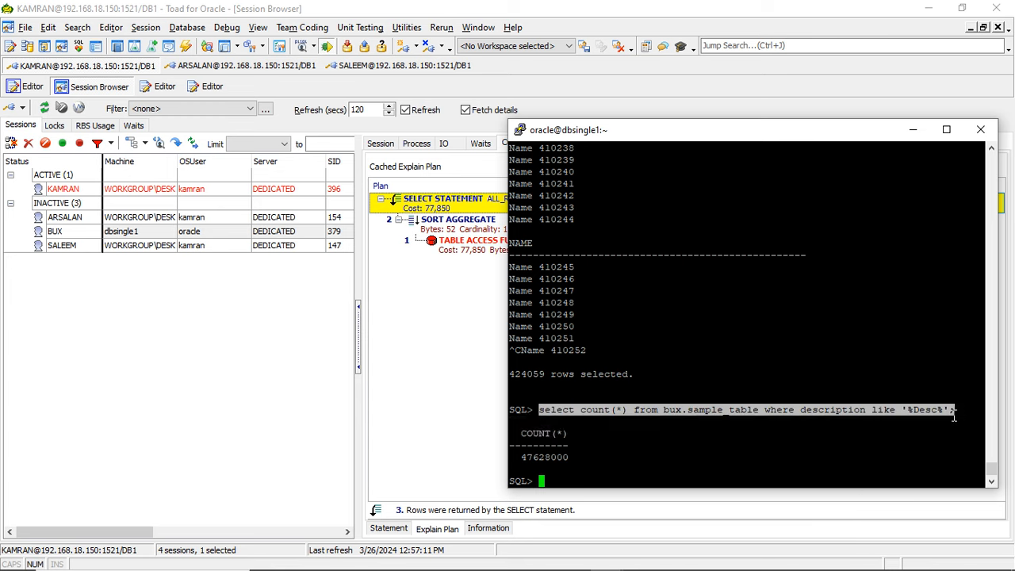
right_click(747, 352)
key(Return)
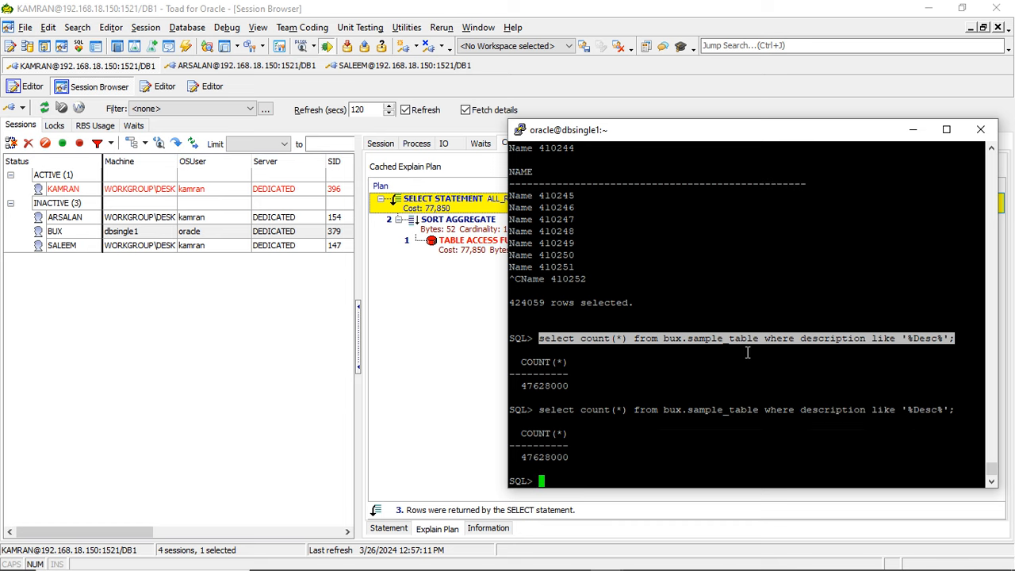
- Turn on the time prompt and elapsed timing in SQL*Plus with set time on and set timing on;, and rerun the count query
text(set time on)
key(Return)
text(set t)
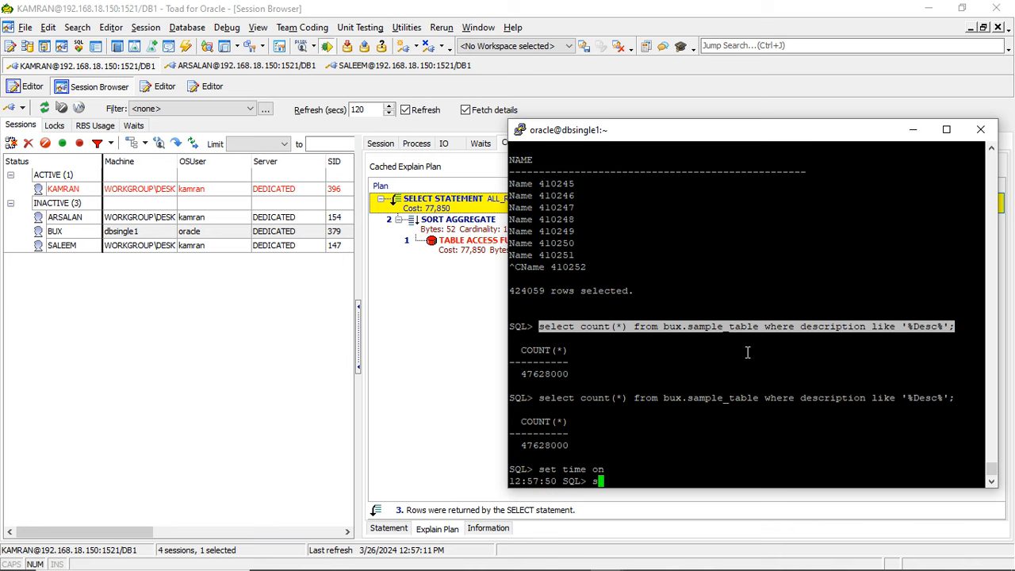
text(i)
text(ming on;)
key(Return)
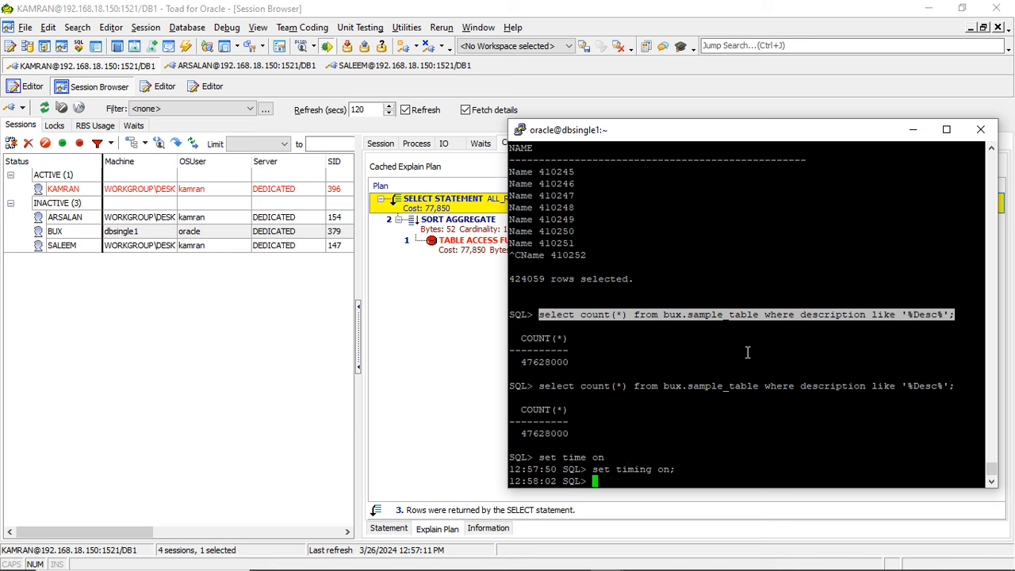
right_click(747, 352)
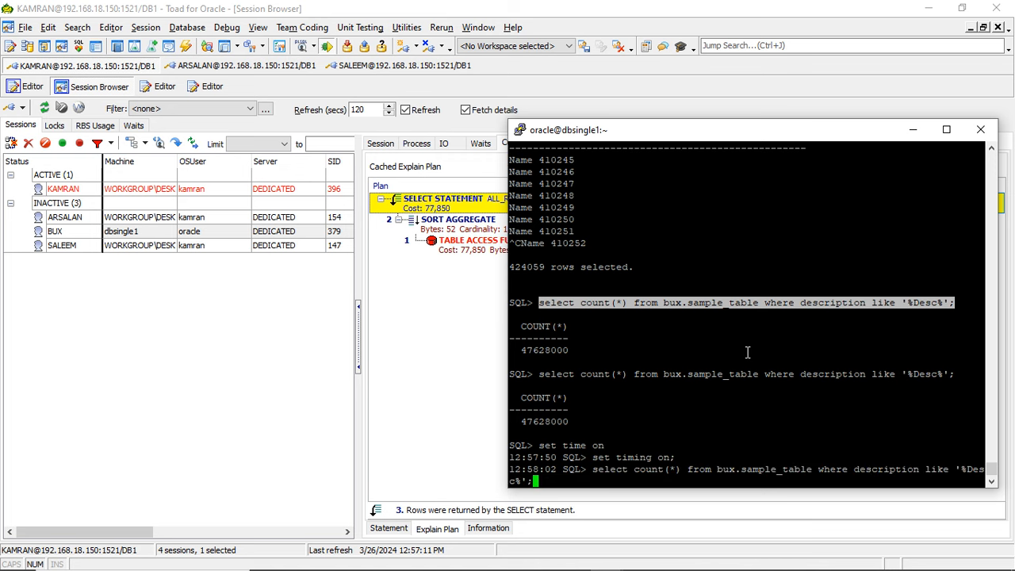
key(Return)
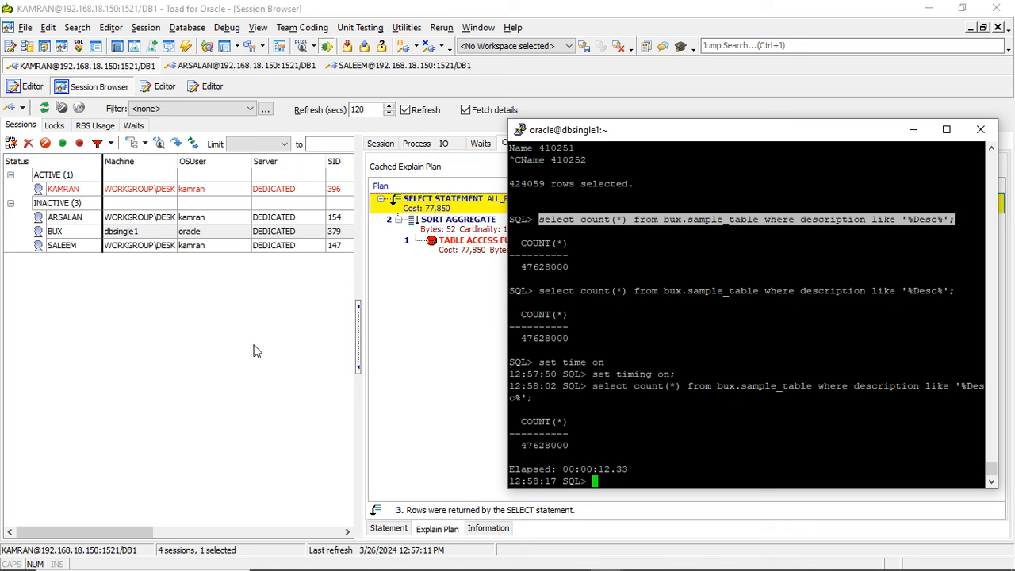
click(345, 361)
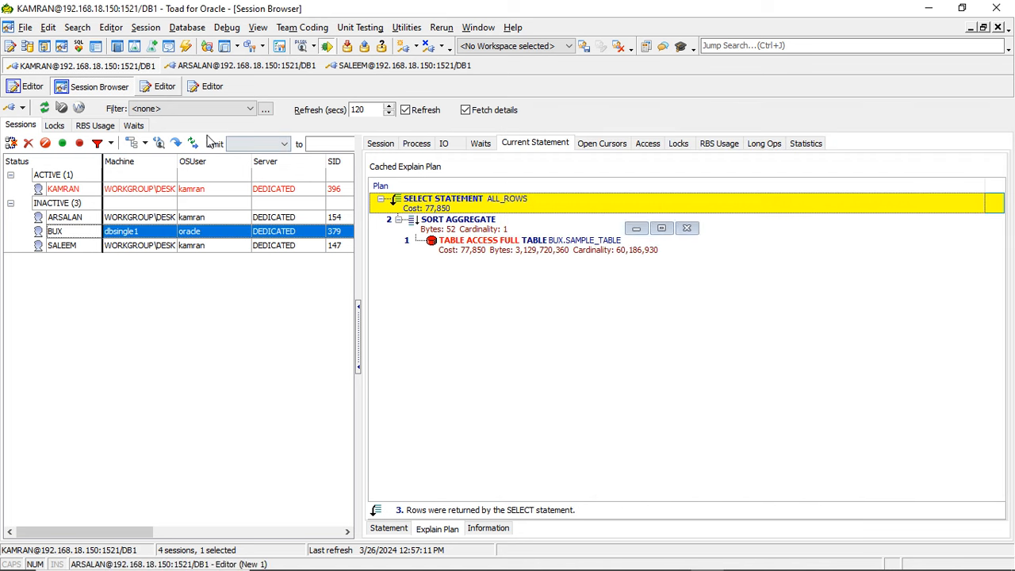
click(161, 87)
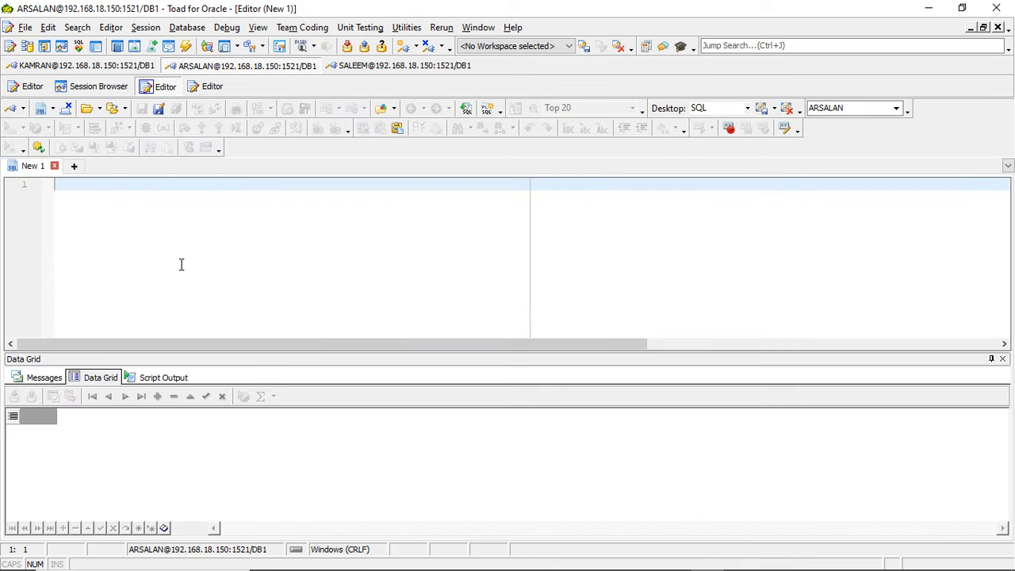
text(create)
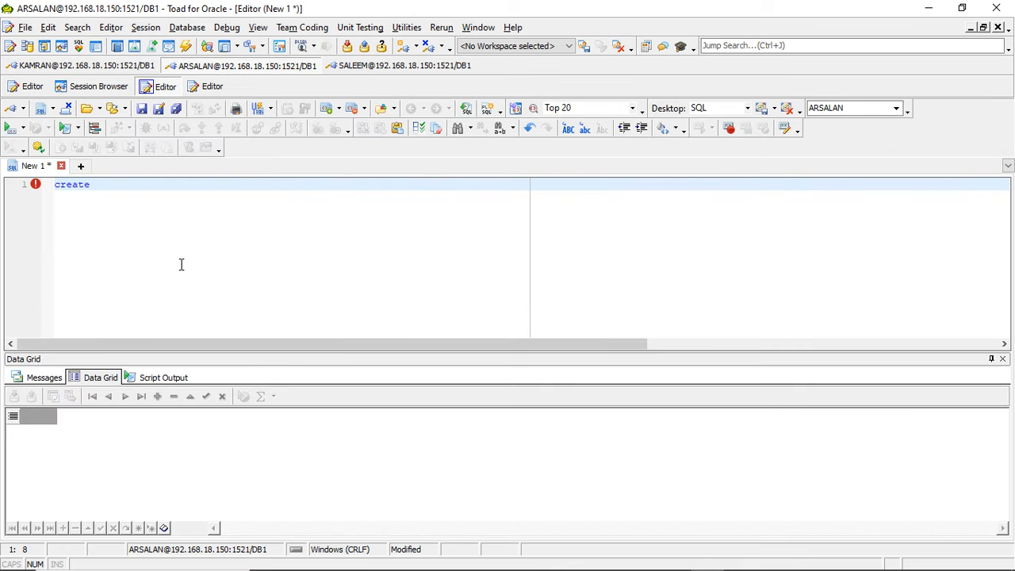
text( ind)
key(BackSpace)
key(BackSpace)
key(BackSpace)
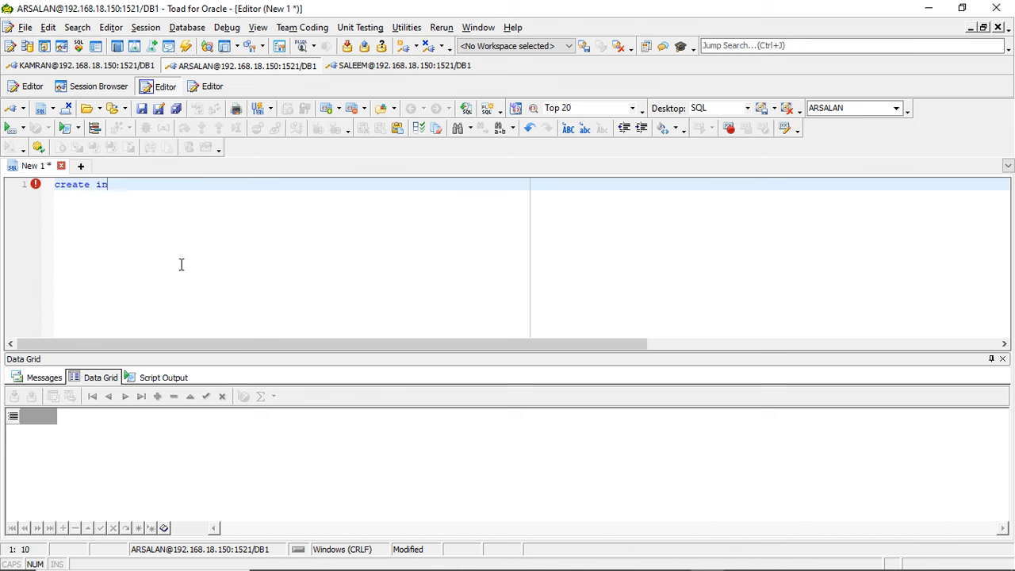
key(BackSpace)
key(BackSpace)
key(BackSpace)
key(BackSpace)
key(BackSpace)
key(BackSpace)
key(BackSpace)
- Copy the timed count query from the SQL*Plus terminal and return to Toad
key(alt+Tab)
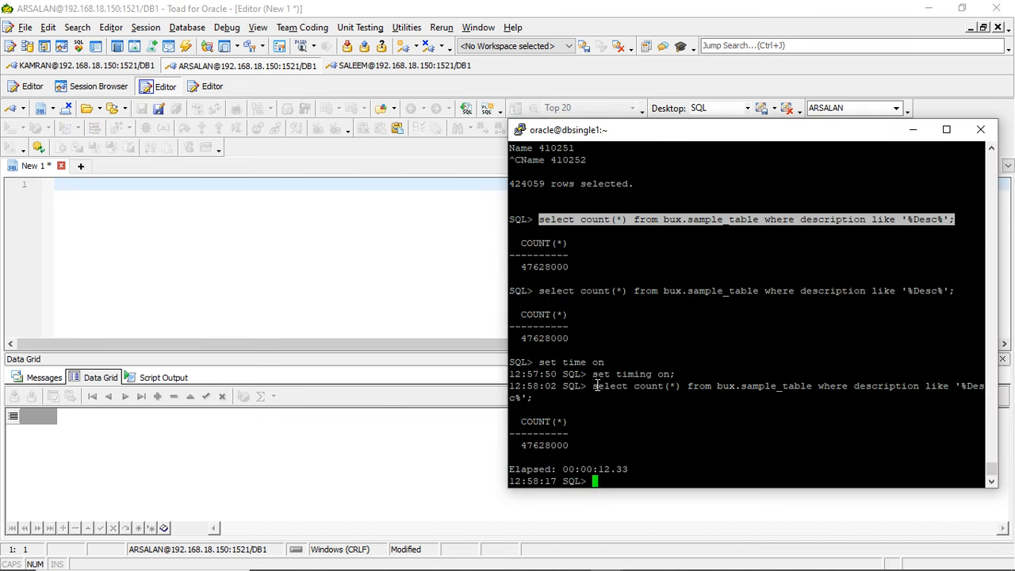
drag(593, 386, 534, 397)
key(ctrl+c)
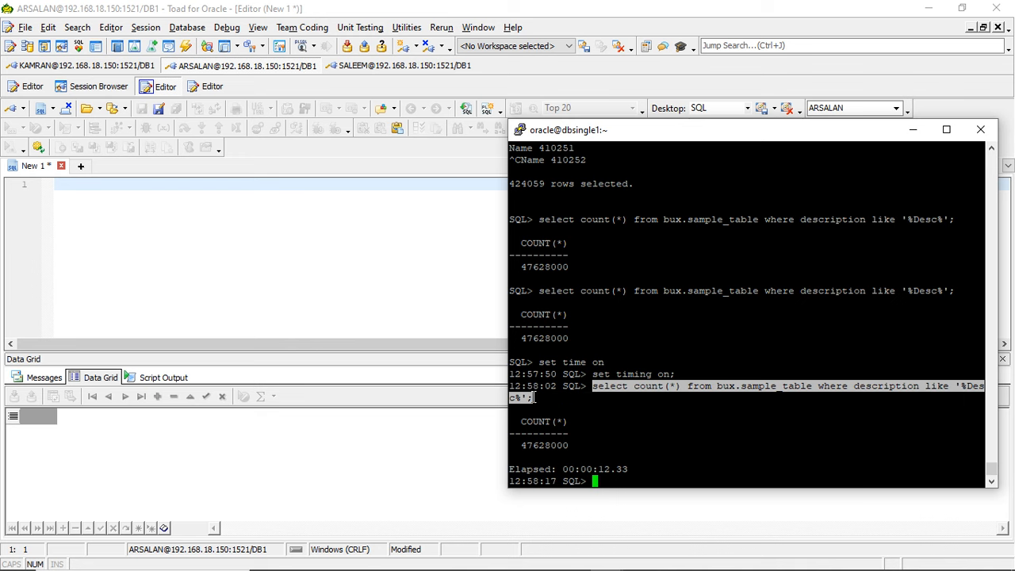
click(233, 262)
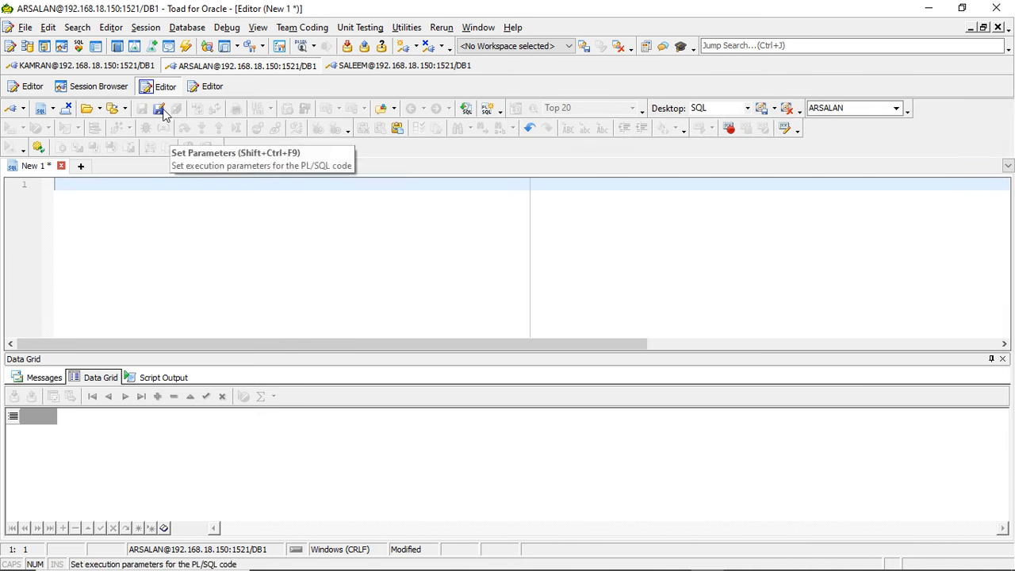
- Close the Session Browser on the first connection and paste the count query into a new editor tab there
click(108, 70)
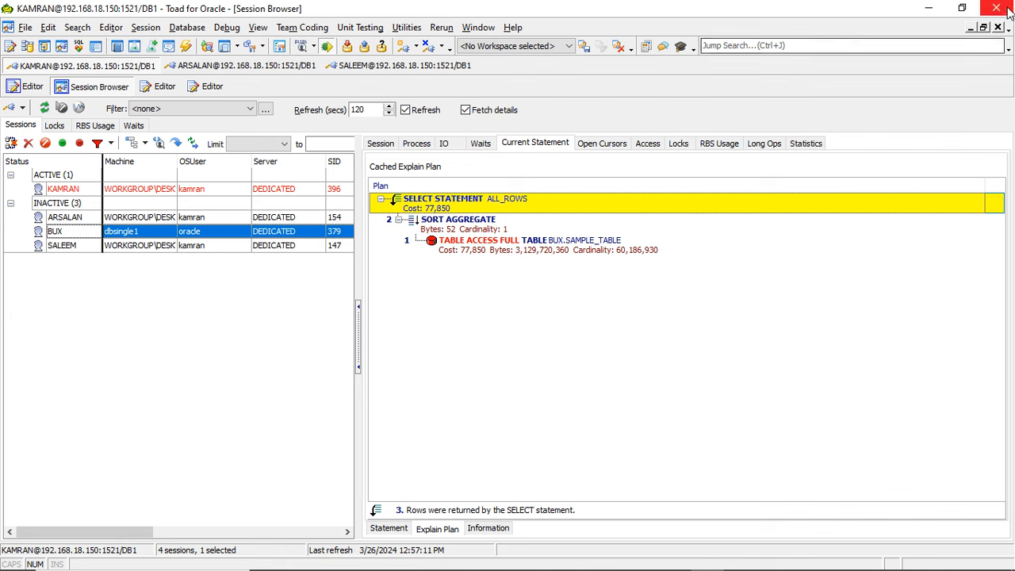
click(997, 28)
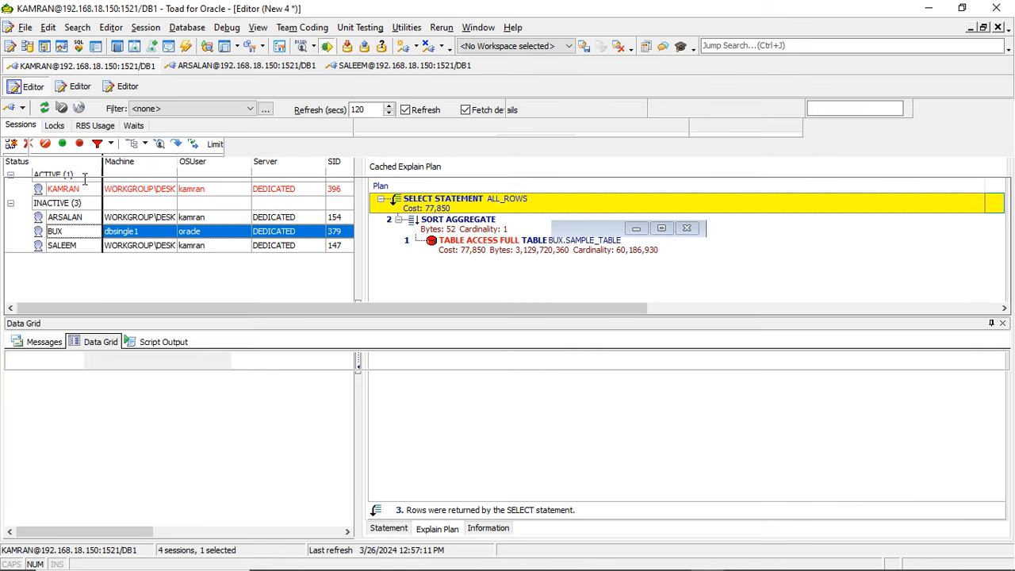
click(282, 166)
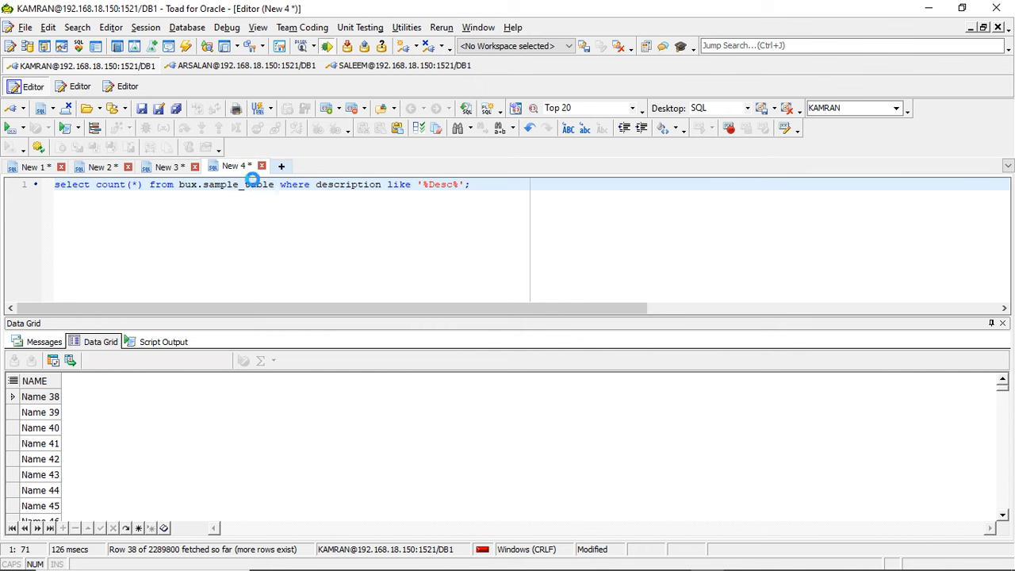
key(ctrl+v)
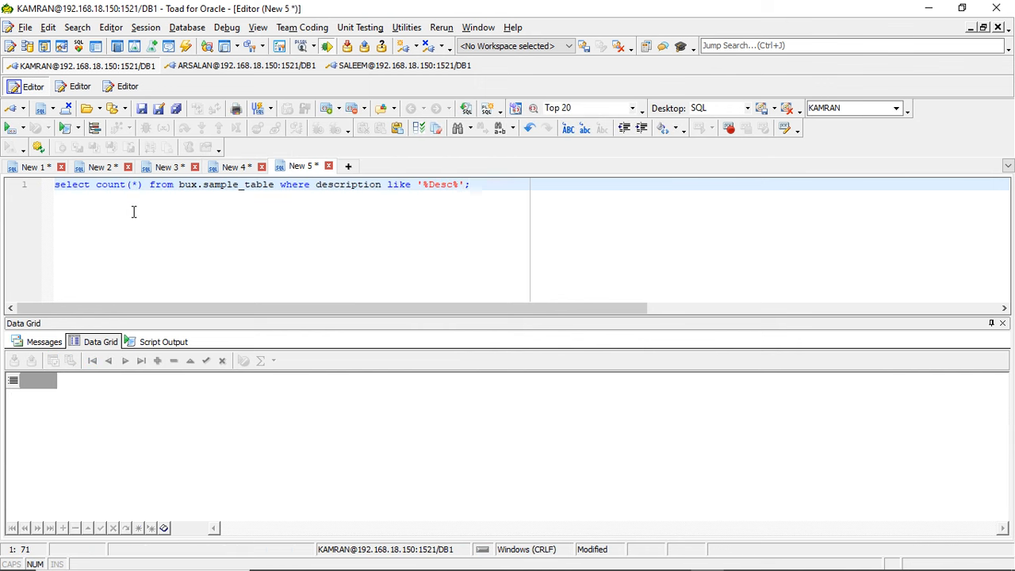
- Generate the explain plan for the count query on bux.sample_table
click(95, 127)
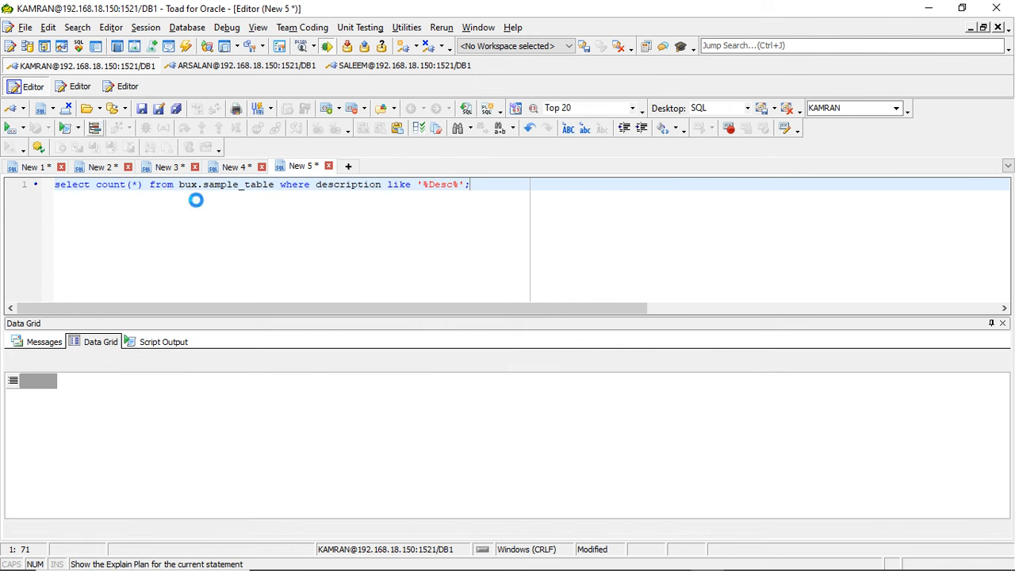
click(535, 387)
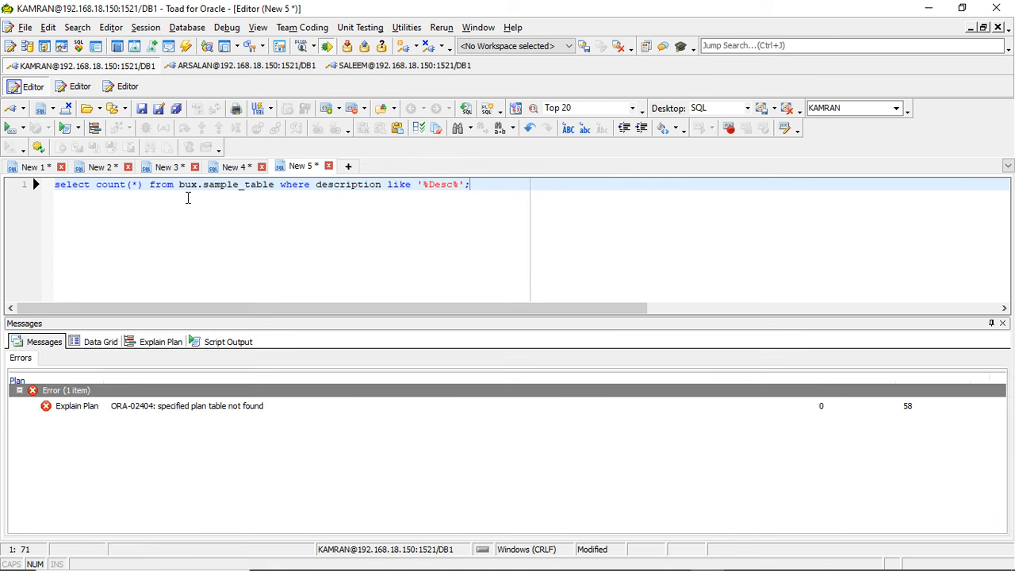
click(178, 184)
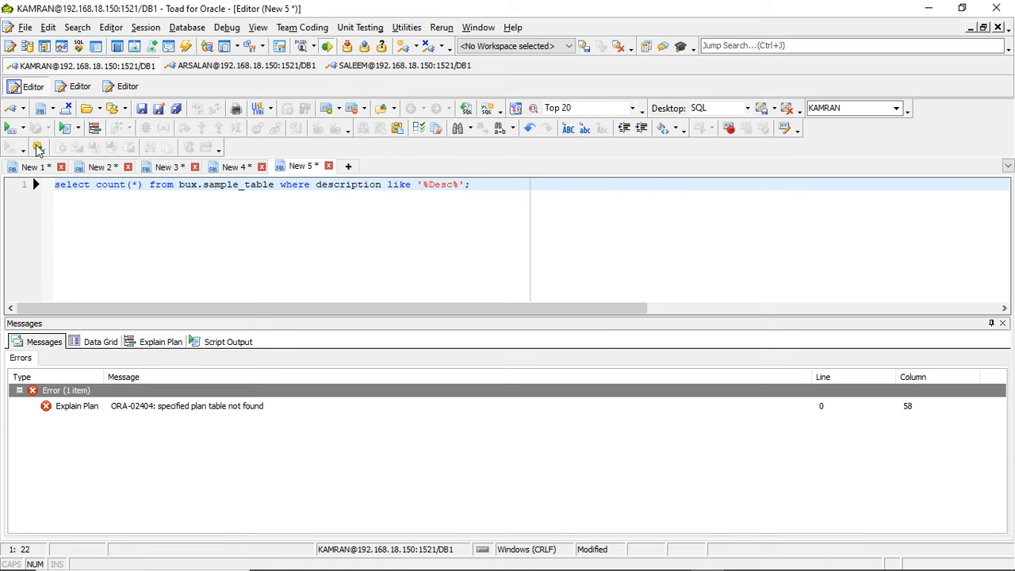
click(95, 130)
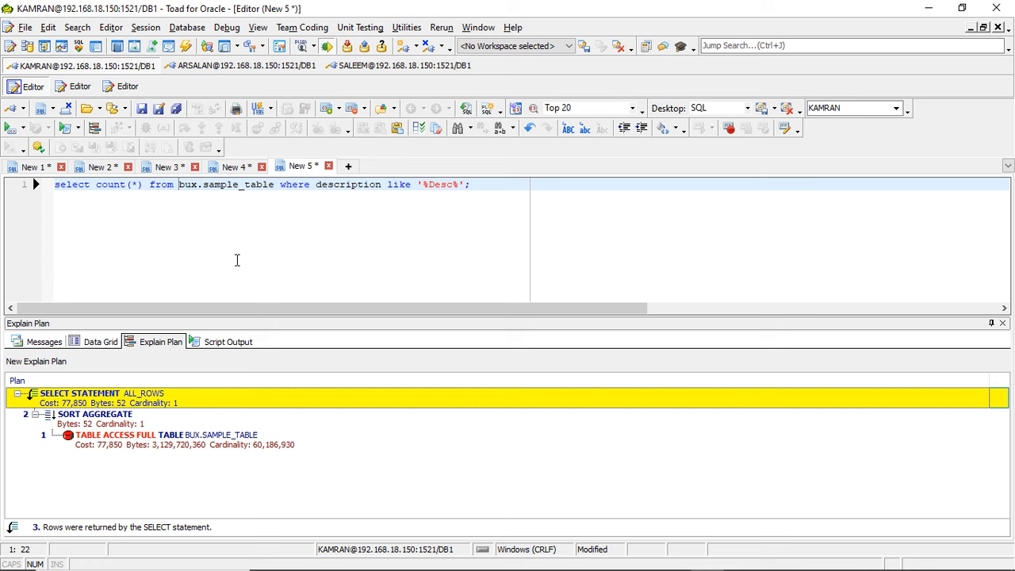
click(95, 129)
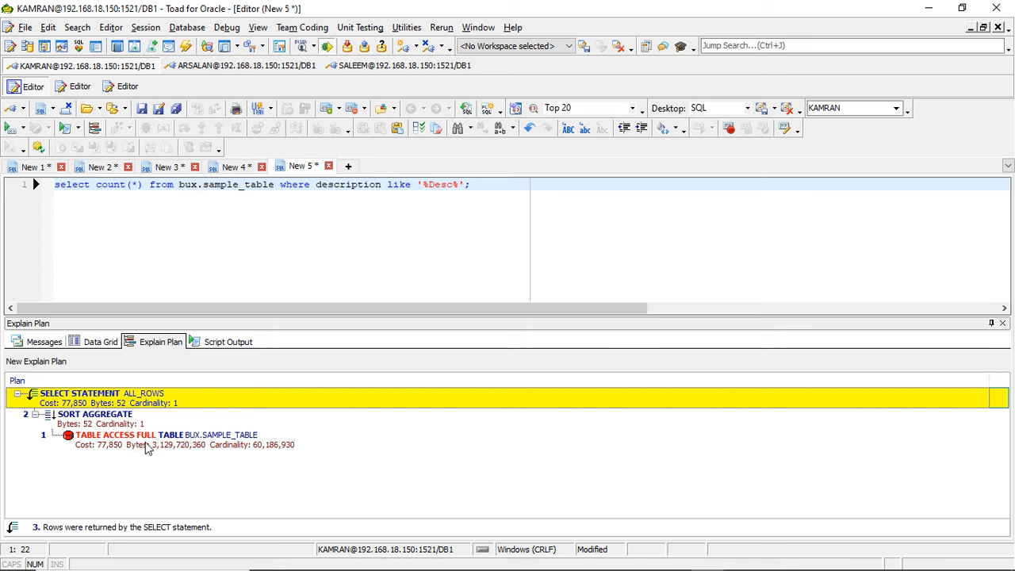
- Start a create index statement on a new line below the count query
click(488, 187)
key(Return)
text(creat )
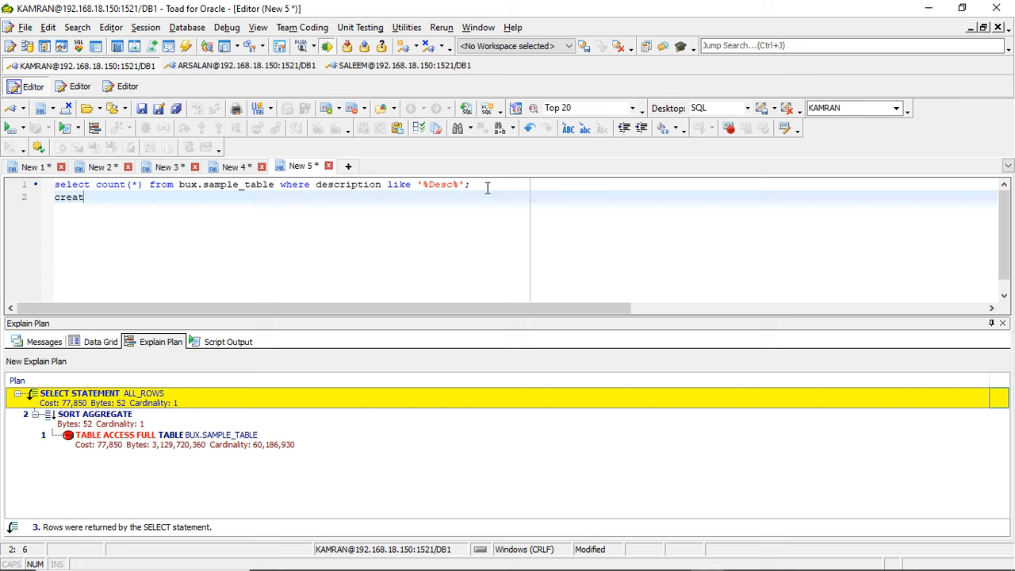
text(e)
key(BackSpace)
key(BackSpace)
text(e index)
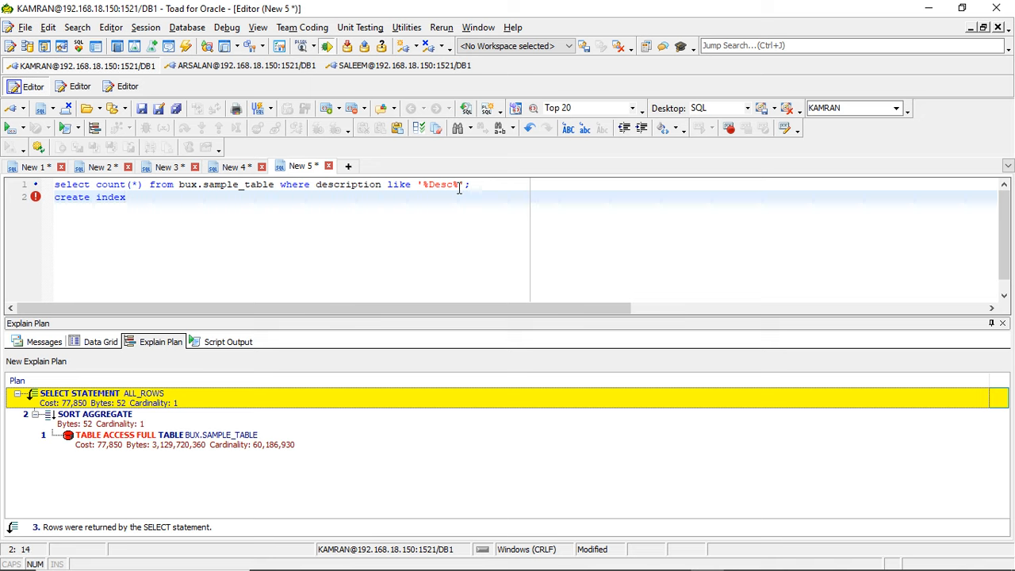
- Name the index sample_table_in1, reusing the table name from the count query, and follow it with the on keyword
double_click(207, 185)
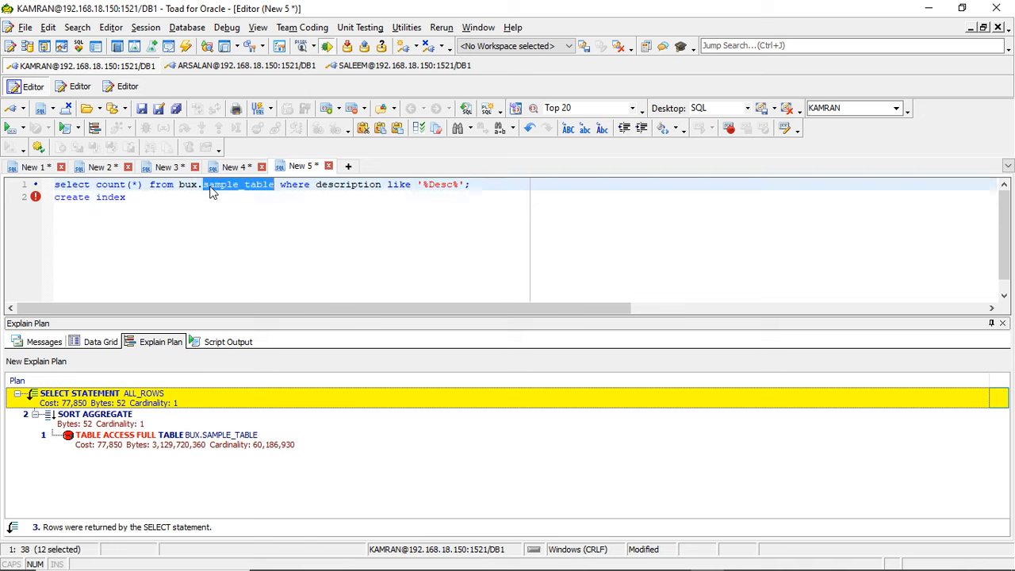
key(ctrl+c)
click(199, 200)
key(ctrl+v)
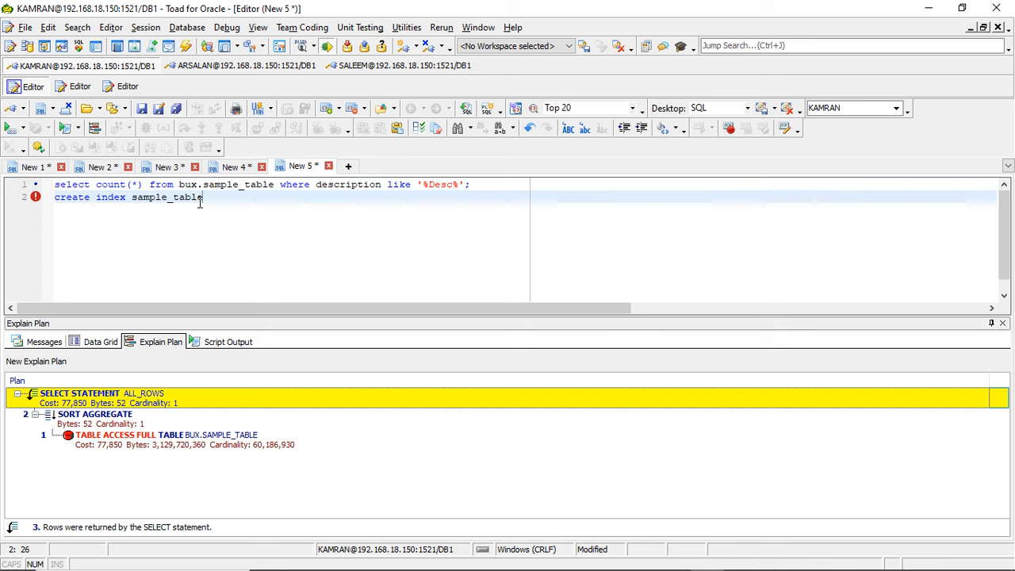
text(_i)
text(l)
text( as)
key(BackSpace)
key(BackSpace)
key(BackSpace)
text(on)
- Qualify the index name in the create index statement with the bux. schema prefix
click(132, 199)
click(493, 181)
text(bux)
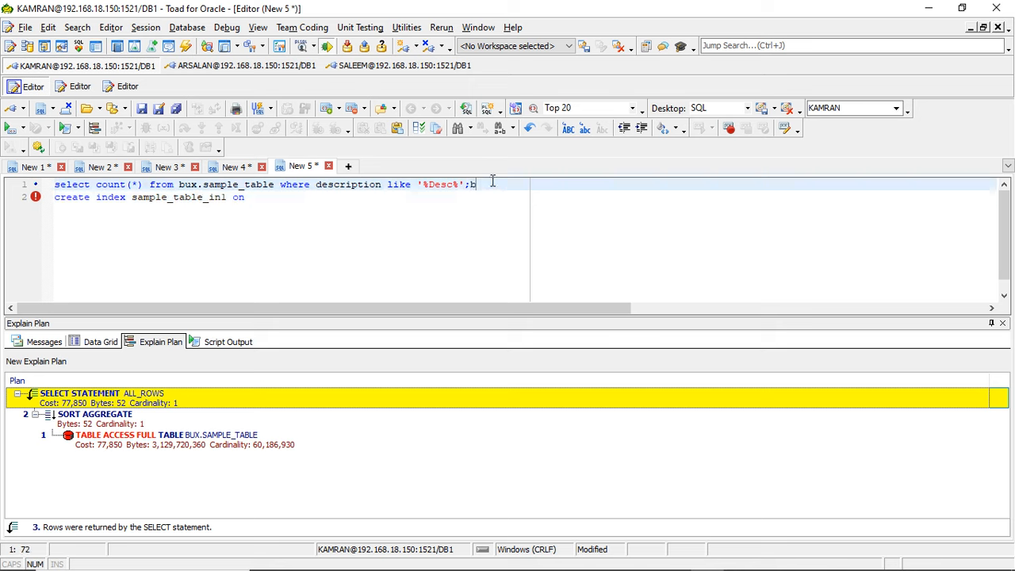
key(BackSpace)
key(BackSpace)
key(BackSpace)
key(Down)
key(Left)
key(Left)
key(Left)
key(Left)
key(Left)
key(Left)
key(Left)
key(Left)
key(Left)
key(Left)
key(Left)
key(Left)
key(Left)
key(Left)
key(Left)
key(Left)
key(Left)
key(Left)
key(Left)
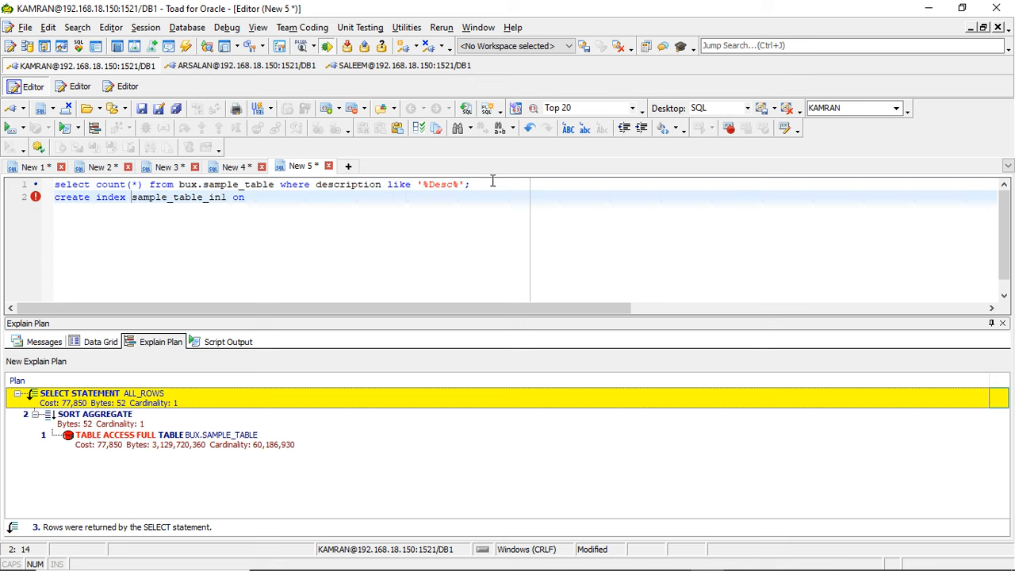
text(bux.)
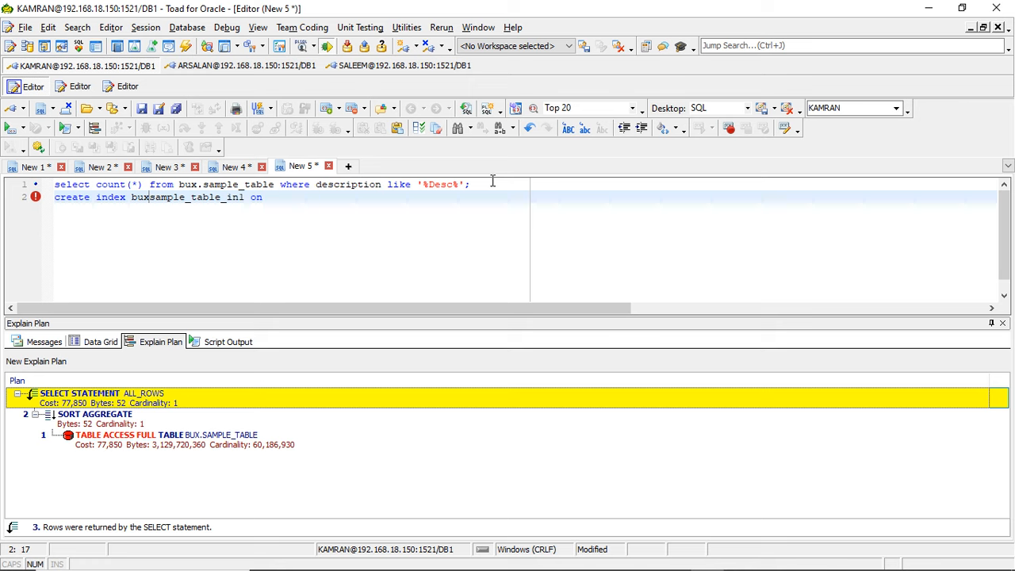
- Add bux.sample_table after the on keyword as the table the index is built on
click(354, 202)
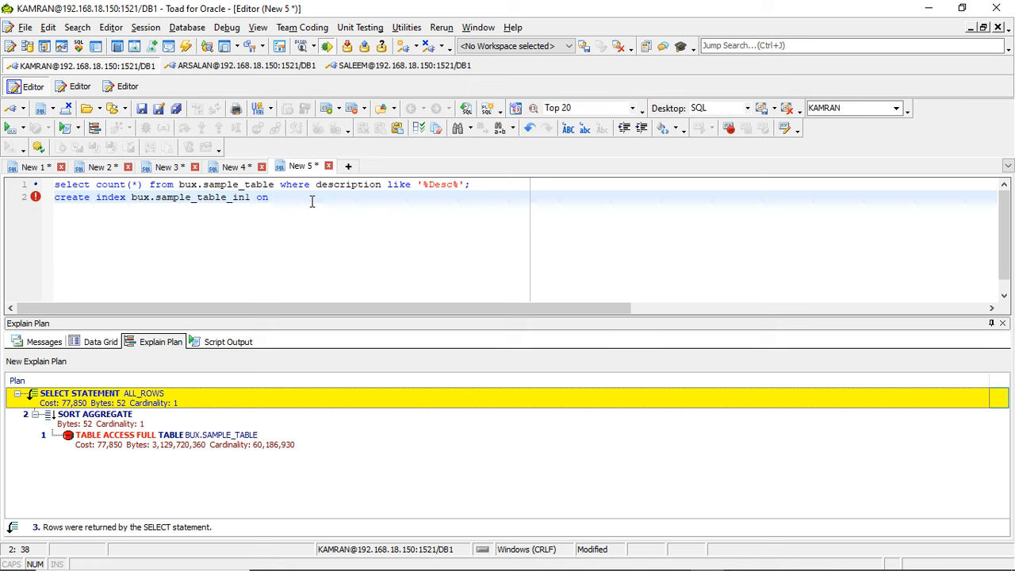
key(Left)
key(Left)
key(Left)
key(Left)
key(Left)
key(Left)
key(Left)
key(Left)
key(Left)
key(Left)
key(Left)
key(Left)
key(Left)
key(Left)
key(Left)
key(Left)
key(Left)
drag(131, 198, 228, 198)
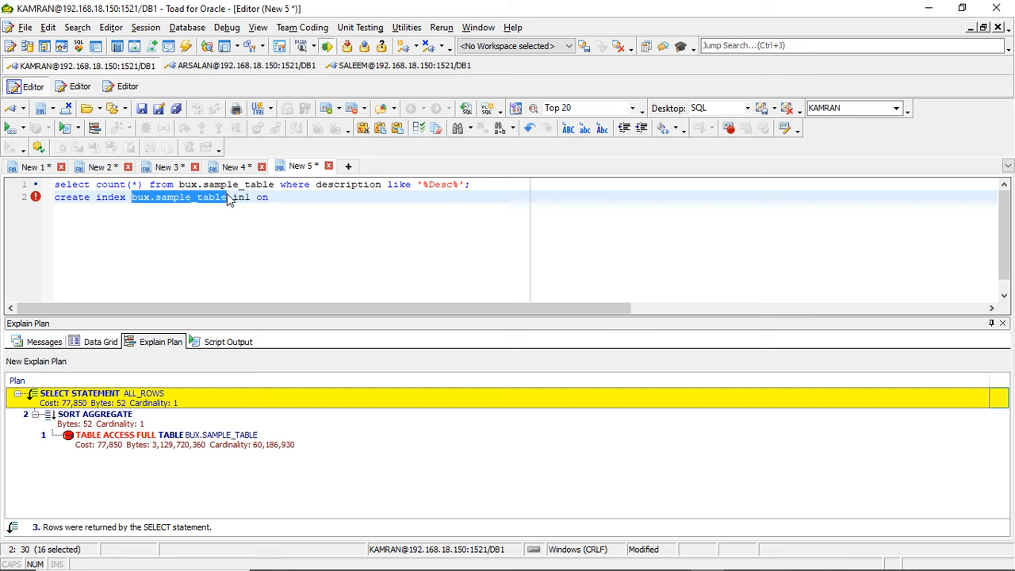
click(291, 201)
key(ctrl+v)
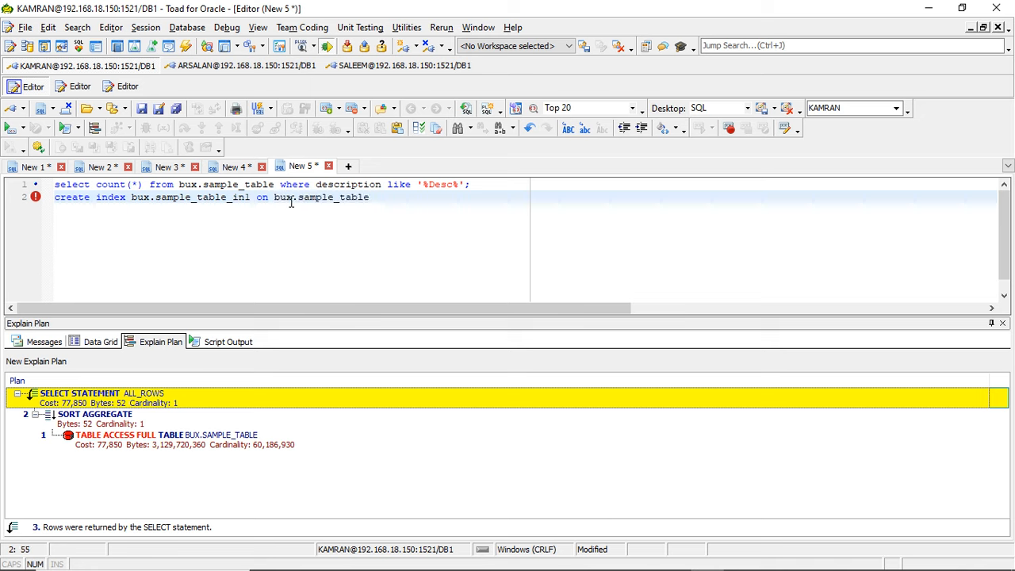
- Complete the create index statement with (description); as the indexed column and try to execute it
text(()
double_click(347, 184)
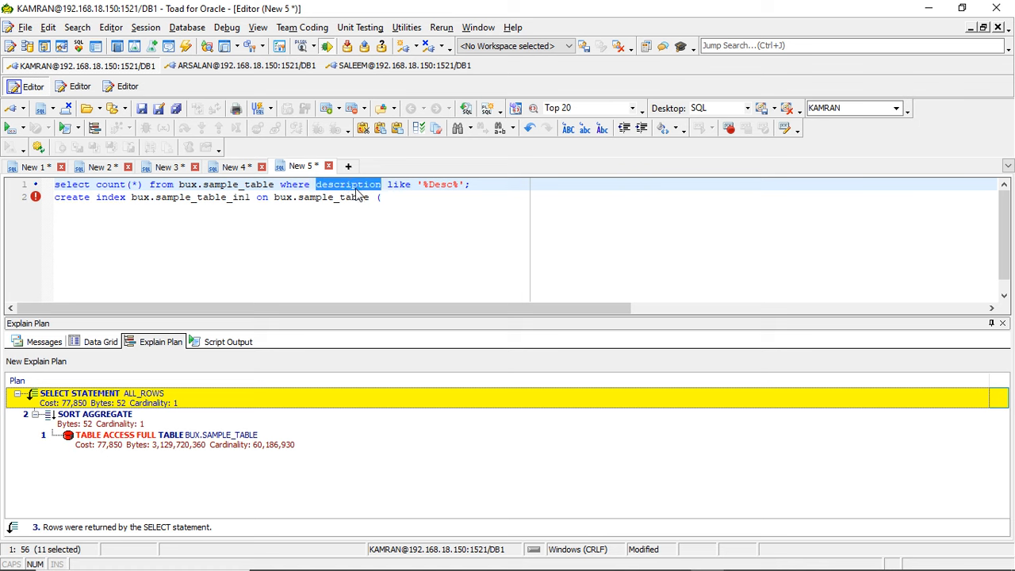
click(406, 198)
key(ctrl+v)
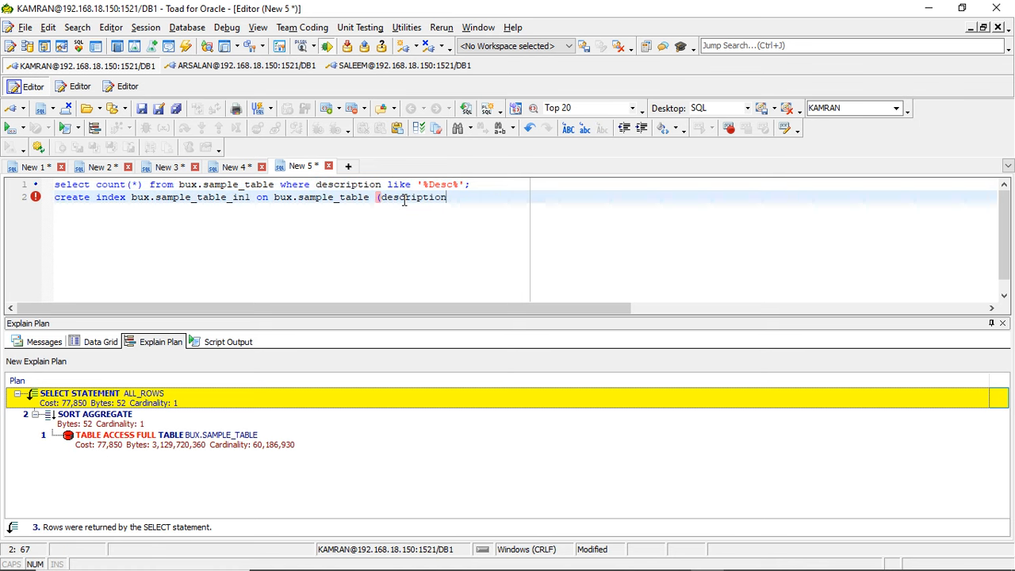
key(ctrl+p)
key(ctrl+z)
text();)
click(7, 128)
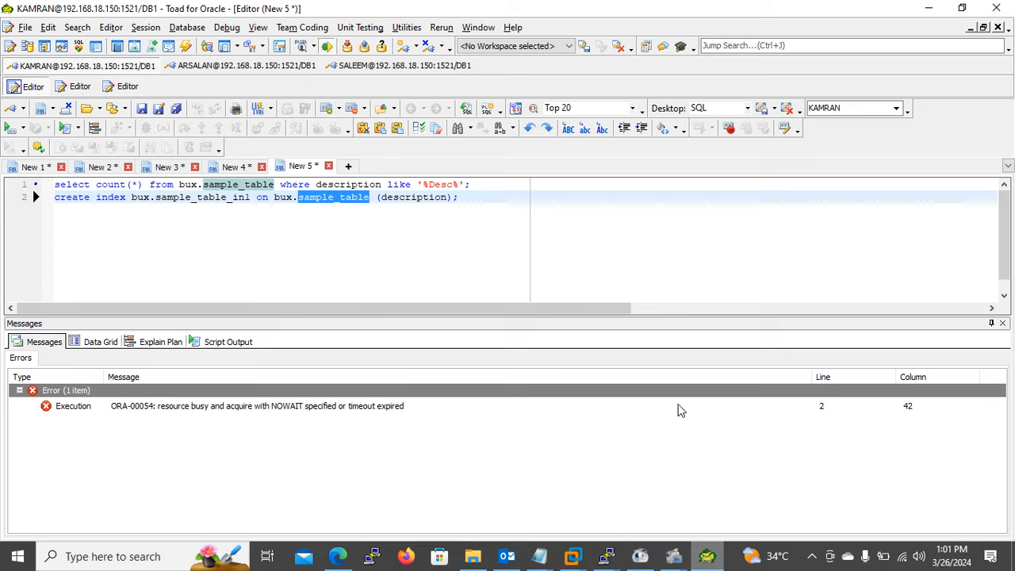
click(468, 198)
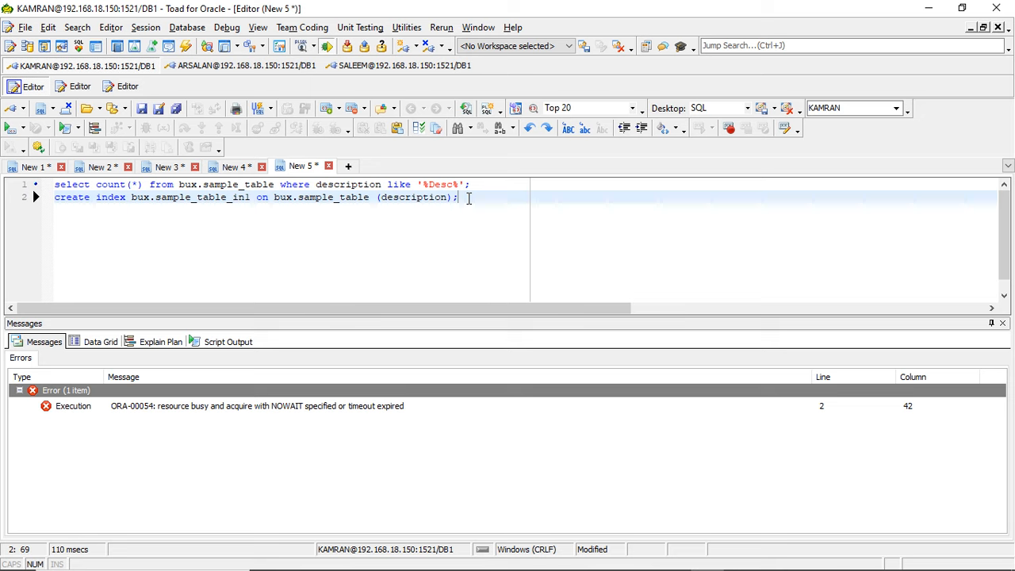